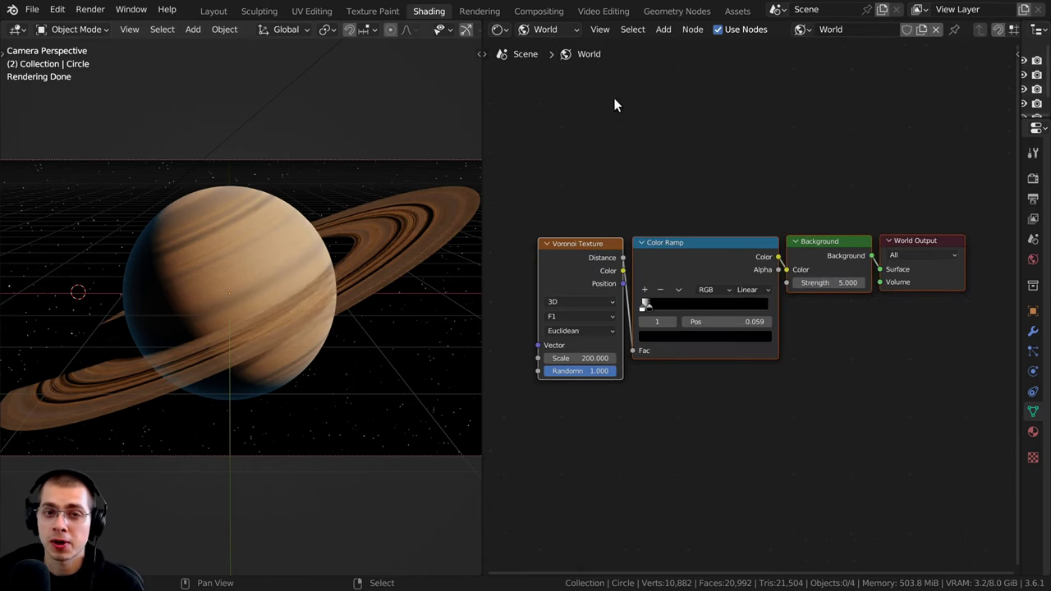
- Look over the starfield's world shader nodes and the scene around Saturn, and switch the node editor to object materials
scroll(600, 229, "up", 2)
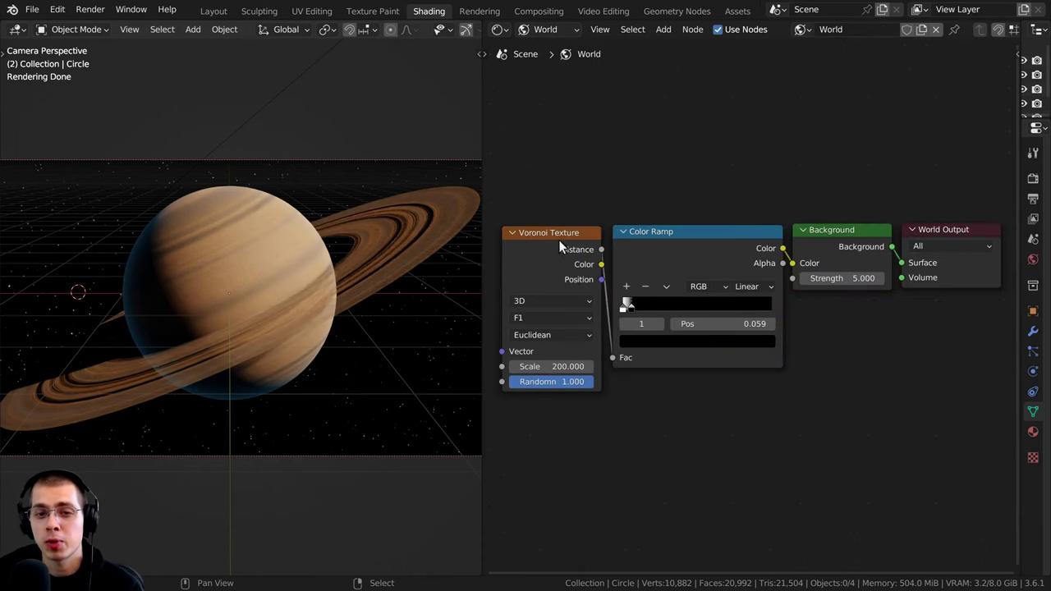
middle_click_drag(345, 312, 321, 251)
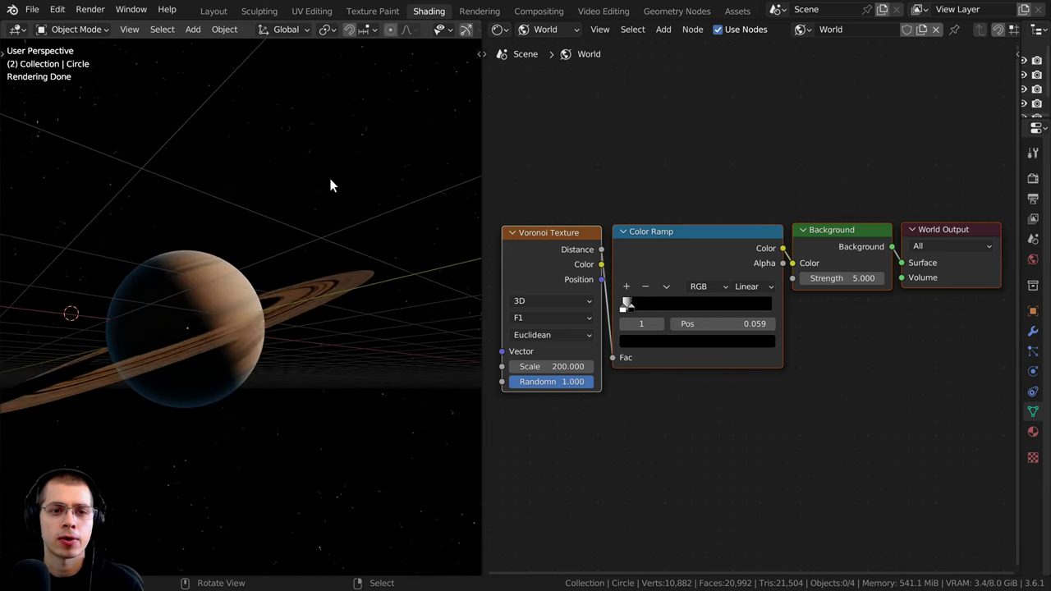
key("KP_0")
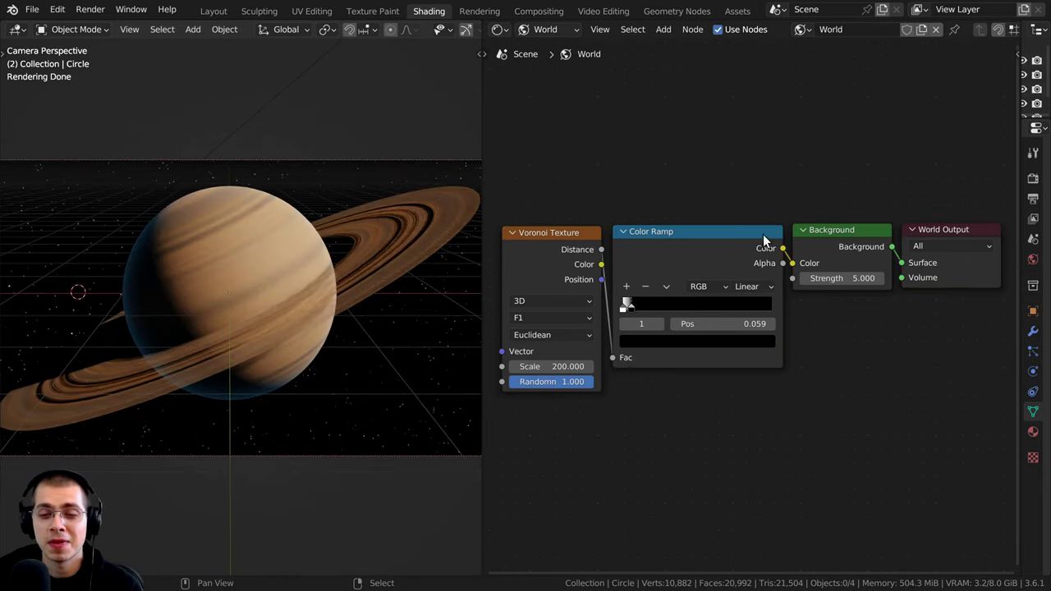
left_click(550, 32)
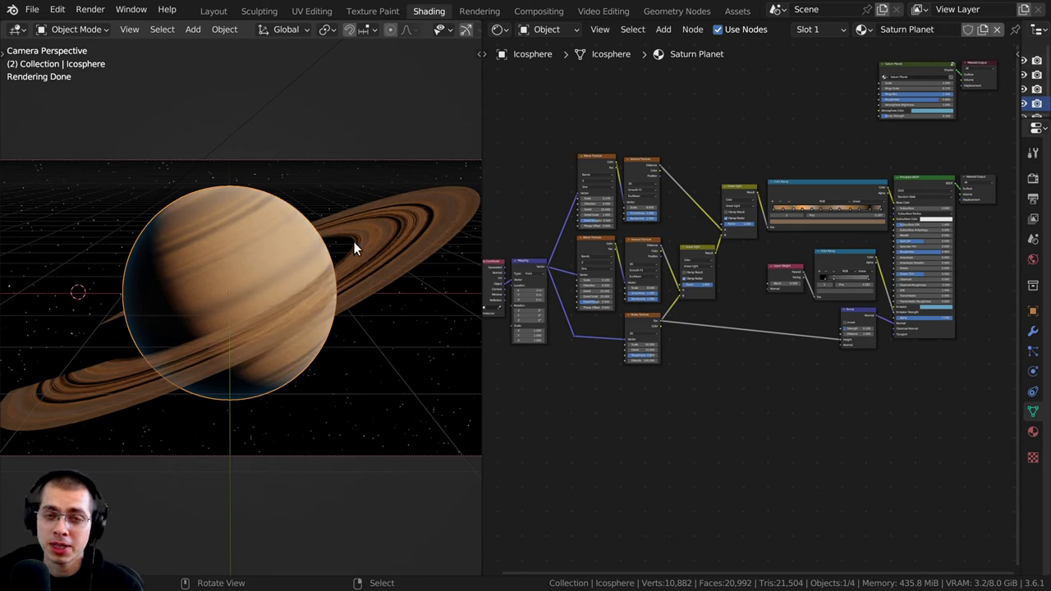
- Examine the finished planet up close and the Saturn Rings material's node tree
scroll(325, 247, "up", 1)
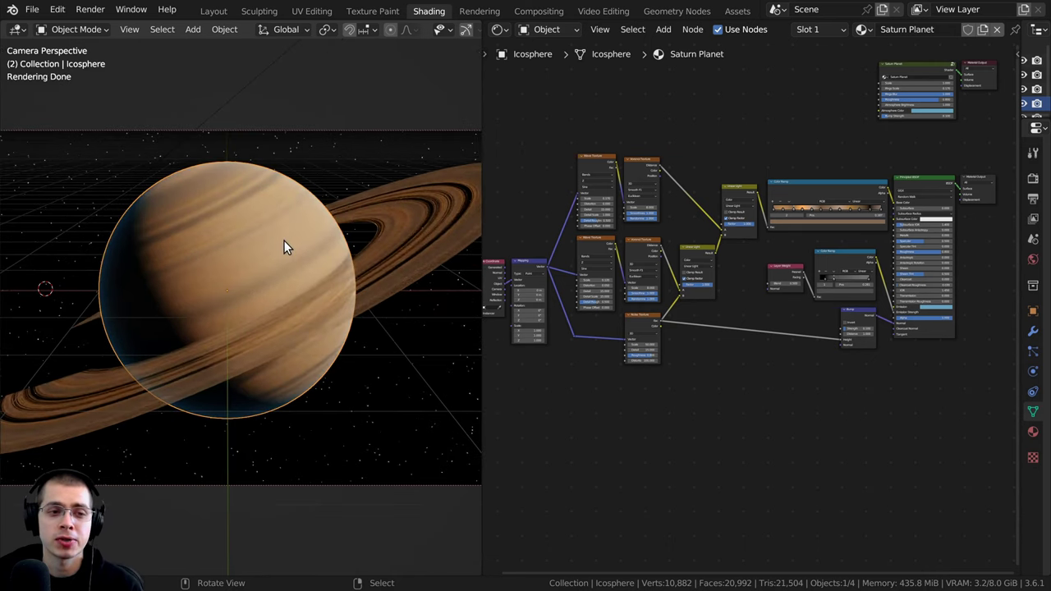
key("g")
right_click(193, 284)
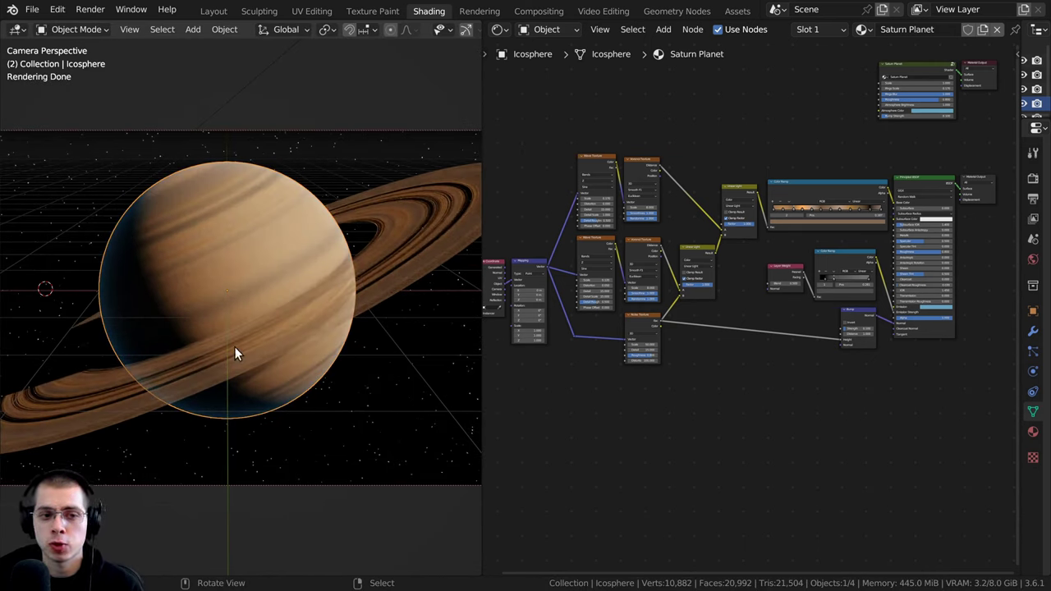
left_click(440, 242)
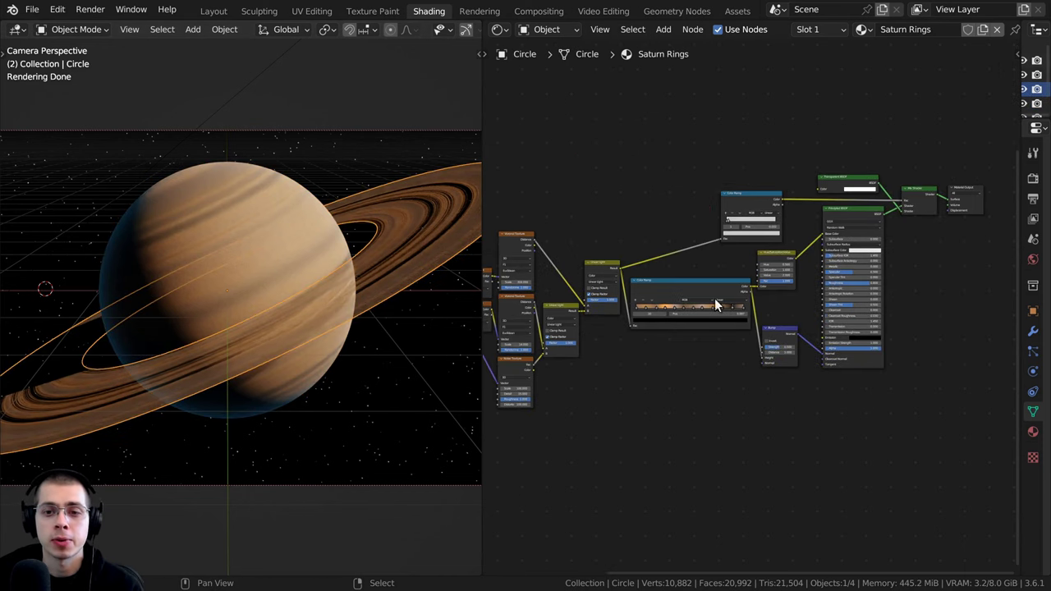
middle_click_drag(716, 306, 807, 280)
scroll(348, 288, "down", 2)
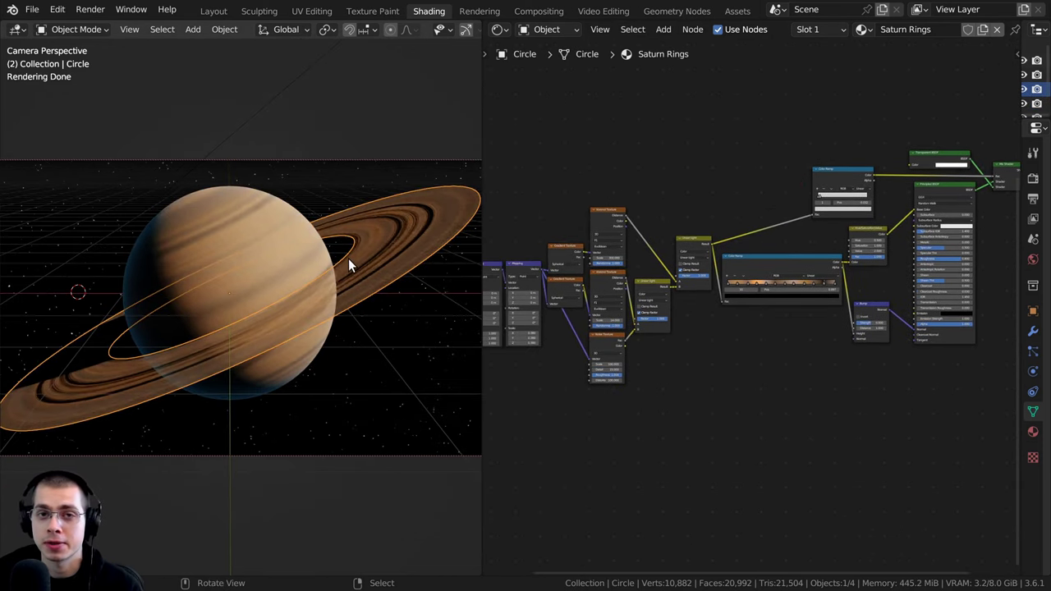
- Select the planet and bring its Saturn Planet group node and surface into close view
left_click(348, 259)
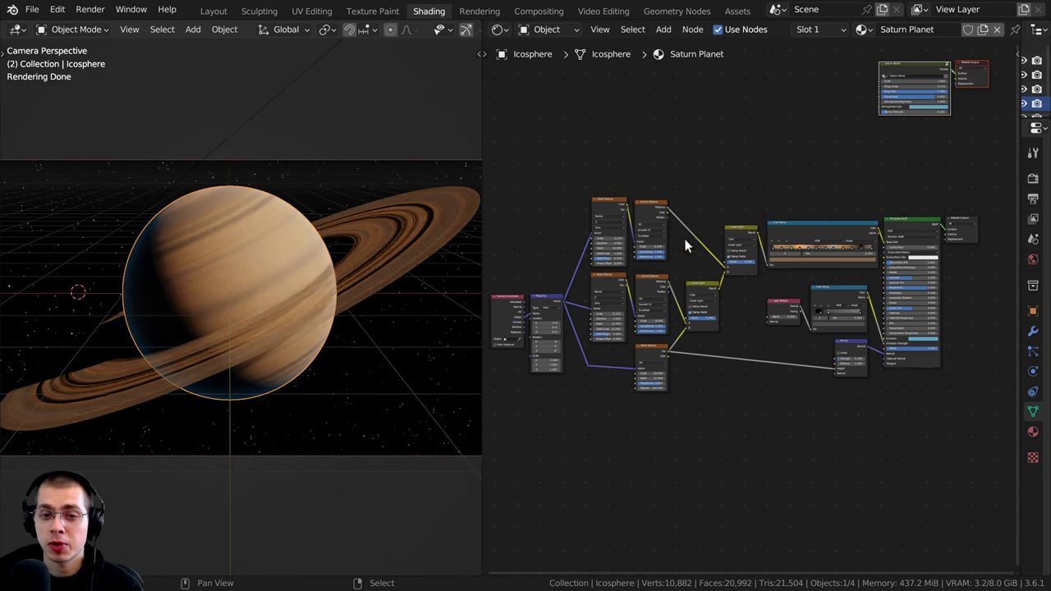
key("KP_Decimal")
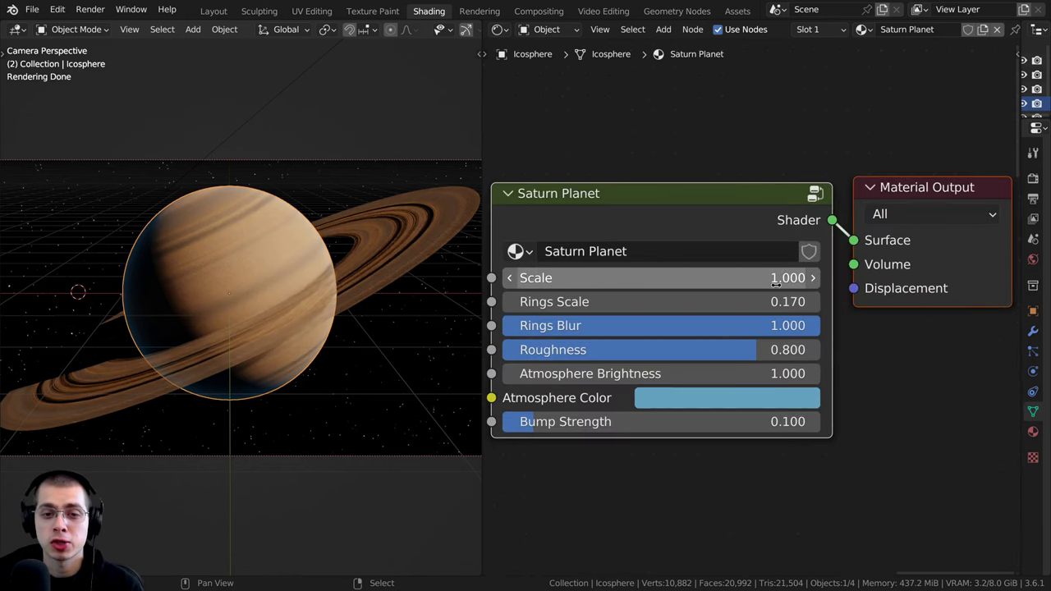
scroll(265, 267, "up", 3)
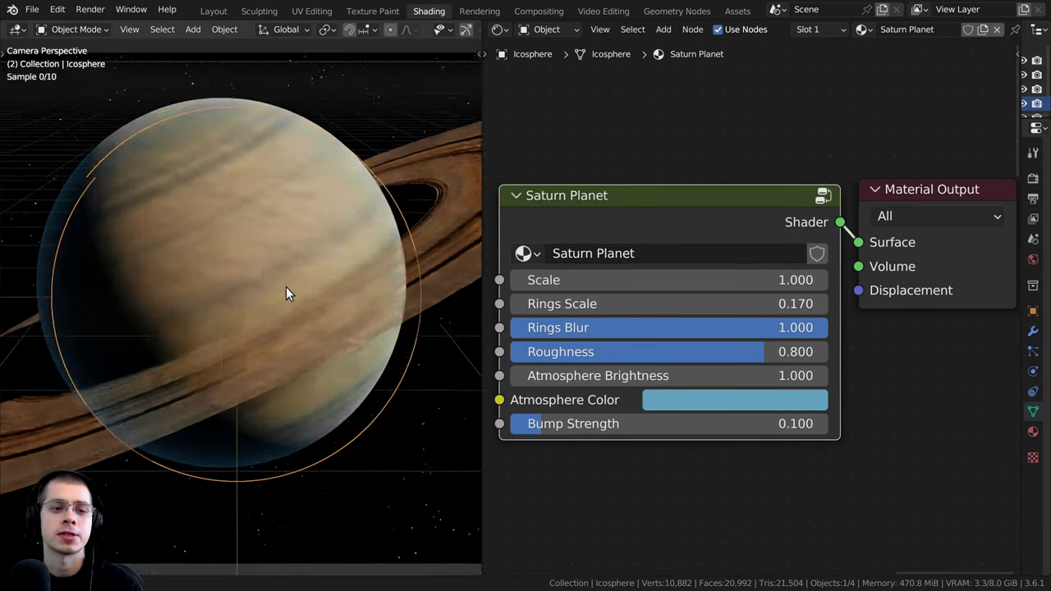
scroll(286, 291, "down", 1)
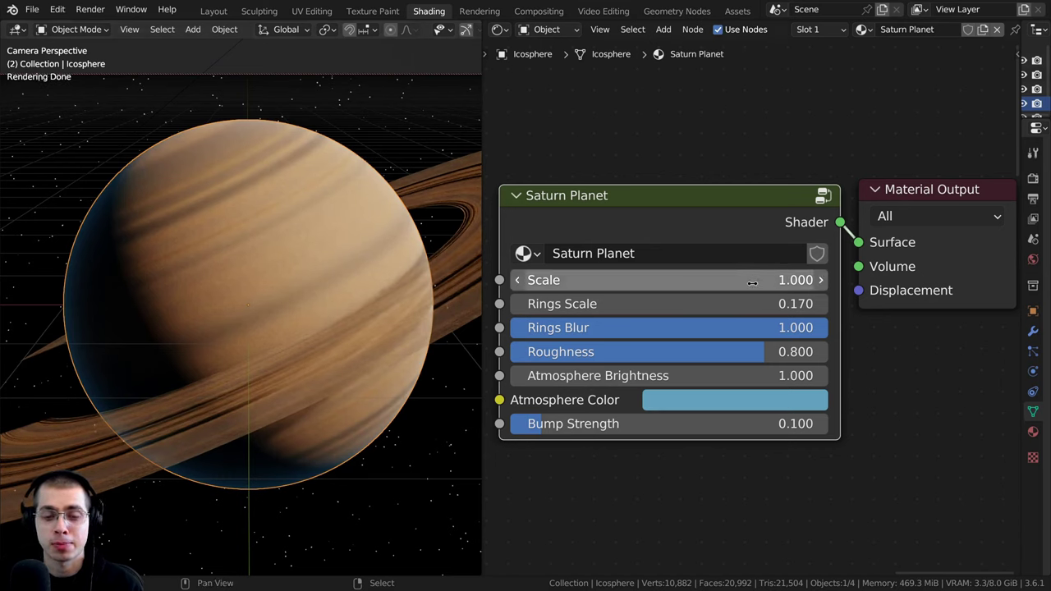
- Try out different pattern settings, including Rings Scale, on the Saturn Planet group node
mouse_move(752, 282)
left_mouse_down()
mouse_move(932, 282)
mouse_move(752, 283)
left_mouse_up()
left_click_drag(682, 301, 871, 301)
left_click_drag(797, 304, 630, 350)
key("Escape")
- Try out different Atmosphere Brightness, Atmosphere Color and Bump Strength settings on the Saturn Planet group node
left_click_drag(739, 375, 788, 375)
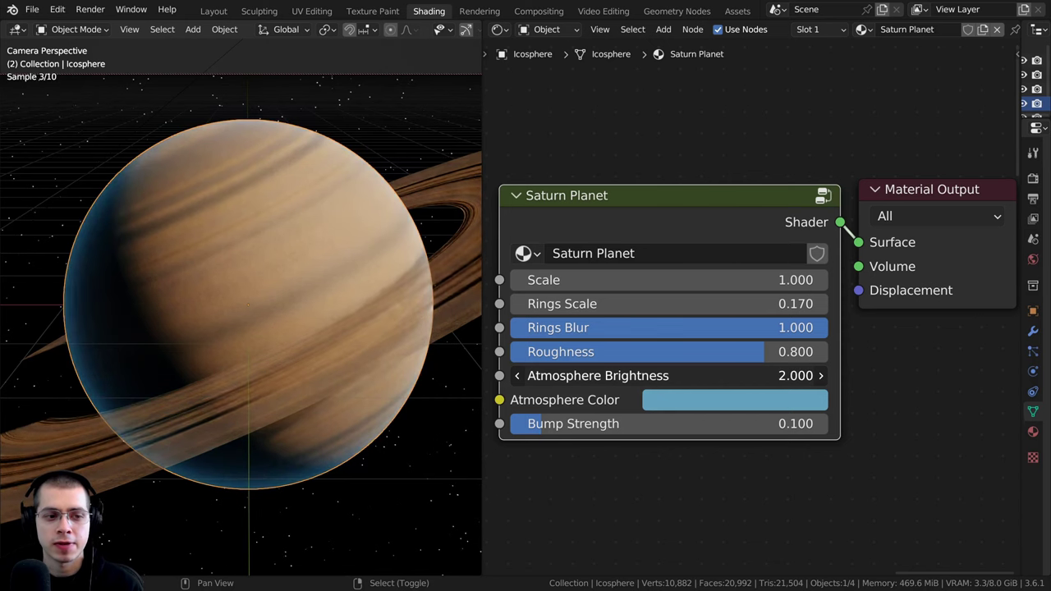
key("Escape")
middle_click_drag(124, 306, 127, 300, "shift")
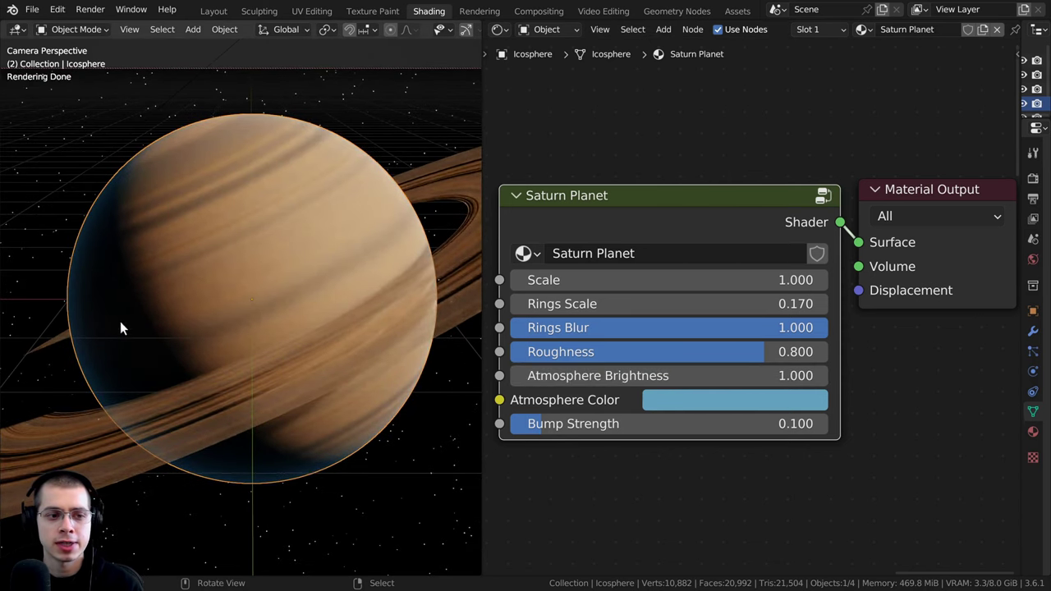
left_click_drag(662, 371, 711, 371)
left_click(723, 417)
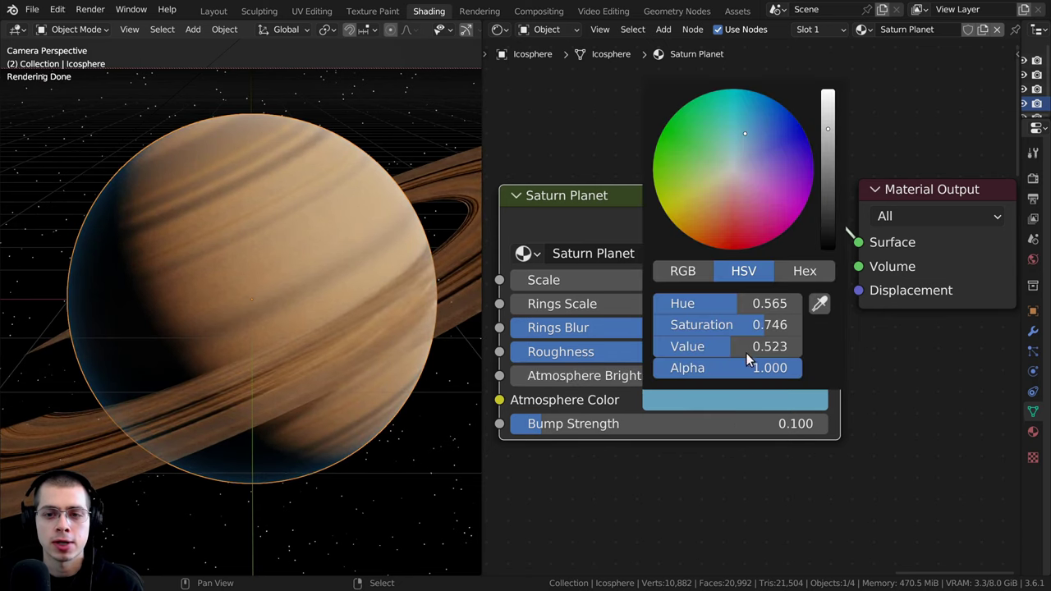
left_click_drag(681, 123, 746, 110)
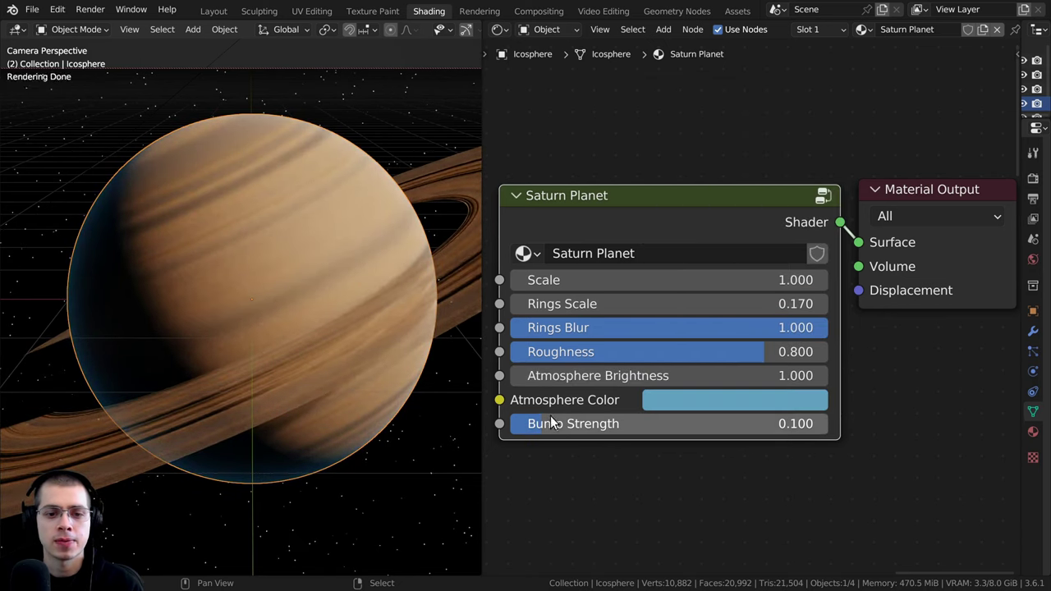
left_click_drag(556, 424, 605, 425)
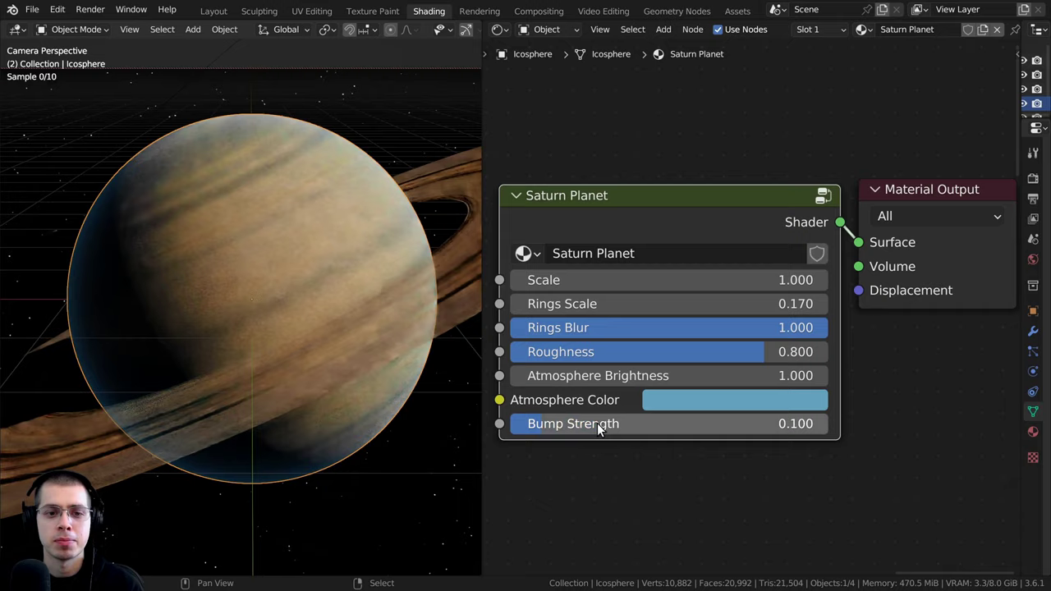
- Bring up the rings' Saturn Rings group node and inspect the rings from another angle before returning to the camera view
left_click(389, 330, "shift")
middle_click_drag(389, 329, 273, 305)
key("alt+a")
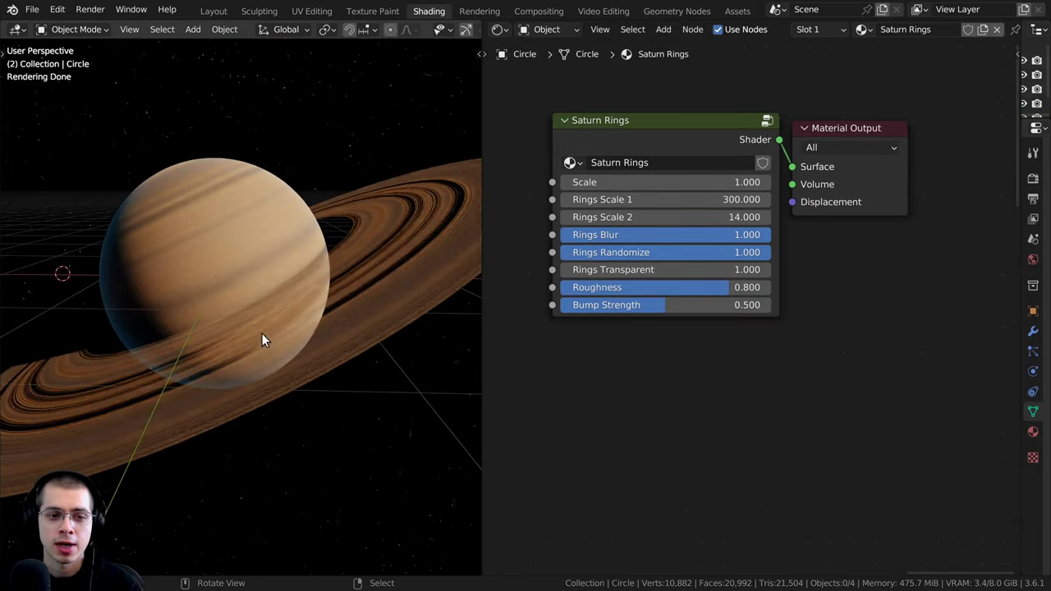
middle_click_drag(264, 350, 275, 329)
key("KP_0")
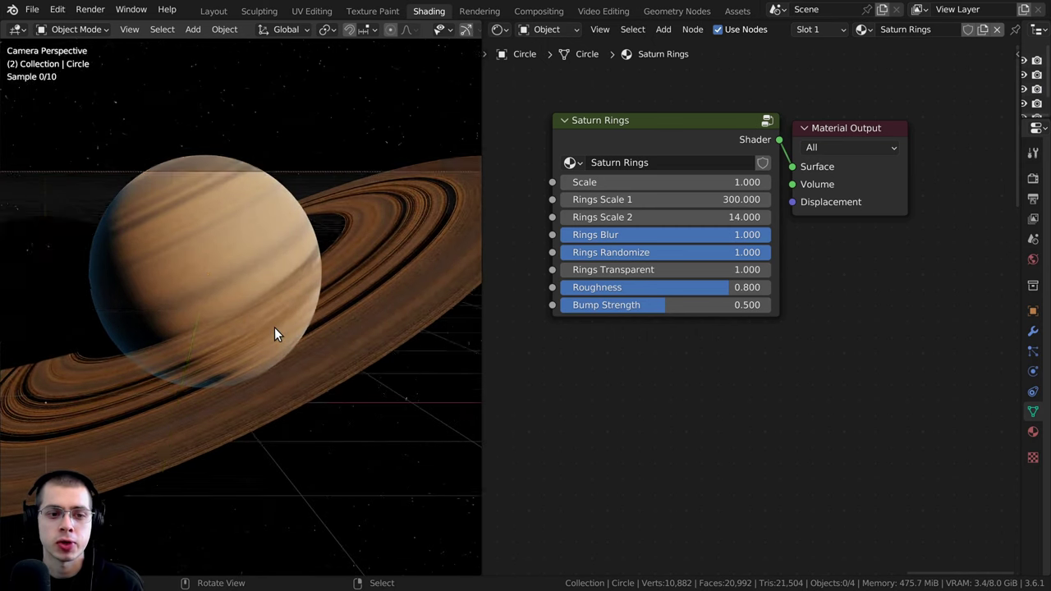
- Try out different ring scale and Rings Blur values on the Saturn Rings group node, checking the ring detail up close
scroll(605, 223, "up", 3)
left_click_drag(648, 224, 631, 262)
left_click_drag(679, 296, 652, 295)
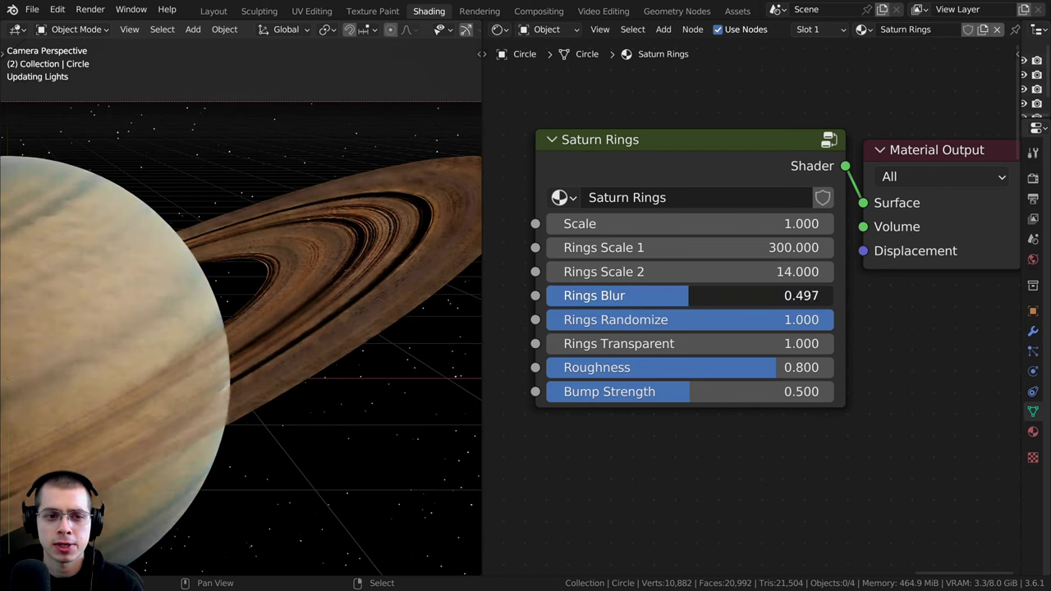
left_click_drag(557, 295, 833, 295)
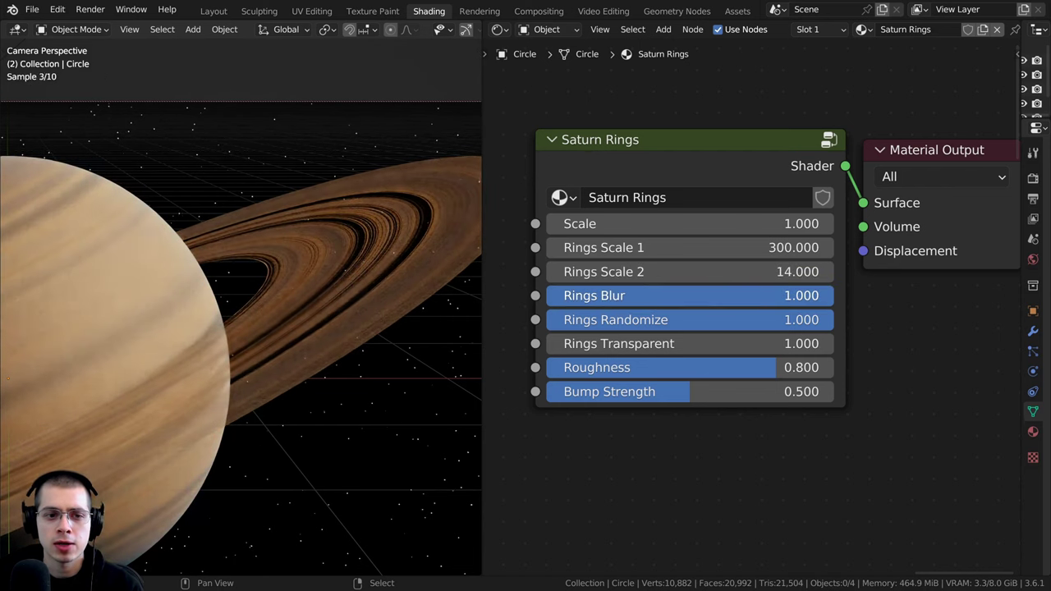
scroll(318, 248, "up", 5)
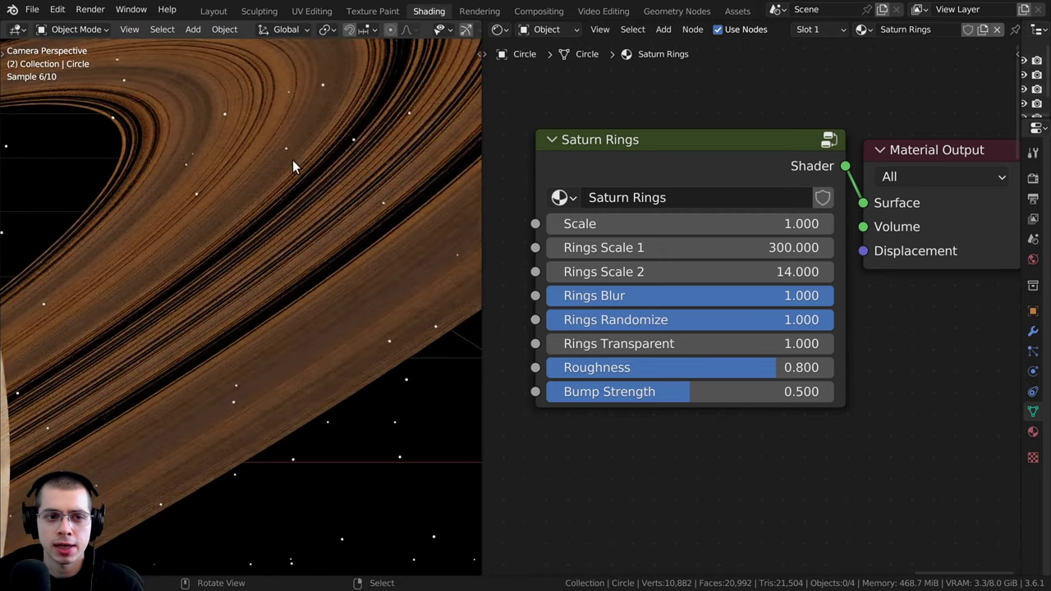
scroll(320, 182, "down", 5)
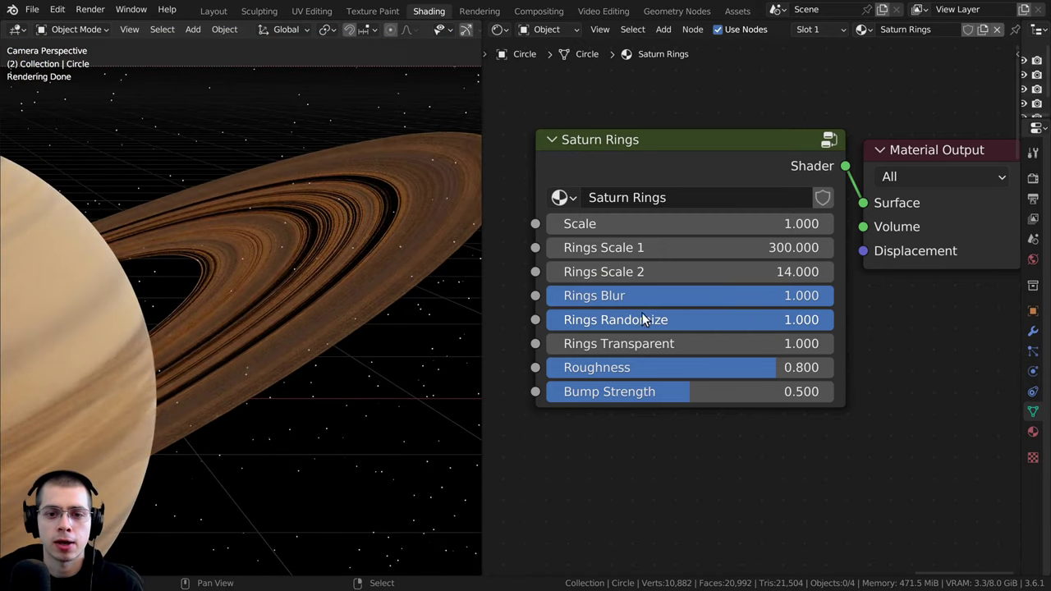
- Try out different Rings Randomize and Rings Transparent values on the Saturn Rings group node
left_click_drag(661, 322, 833, 320)
mouse_move(694, 345)
left_mouse_down()
mouse_move(763, 344)
mouse_move(688, 344)
left_mouse_up()
scroll(240, 341, "down", 1)
scroll(181, 349, "up", 1)
middle_click_drag(92, 366, 256, 300, "shift")
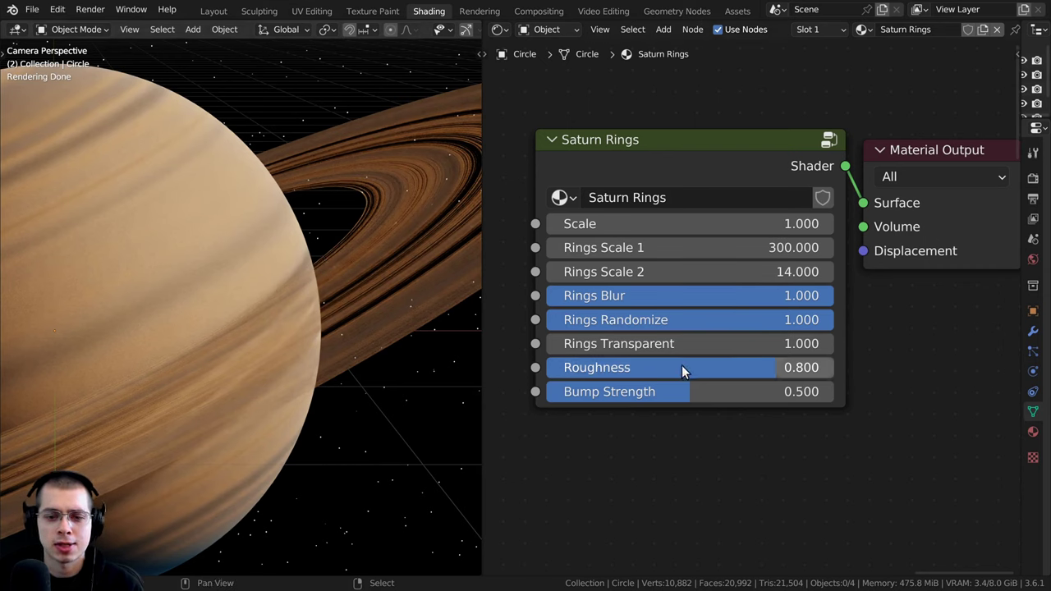
- Try out different Rings Transparent, Roughness and Bump Strength values on the Saturn Rings group node
mouse_move(698, 345)
left_mouse_down()
mouse_move(743, 344)
mouse_move(677, 345)
mouse_move(724, 345)
mouse_move(610, 368)
mouse_move(638, 368)
left_mouse_up()
right_click(718, 345)
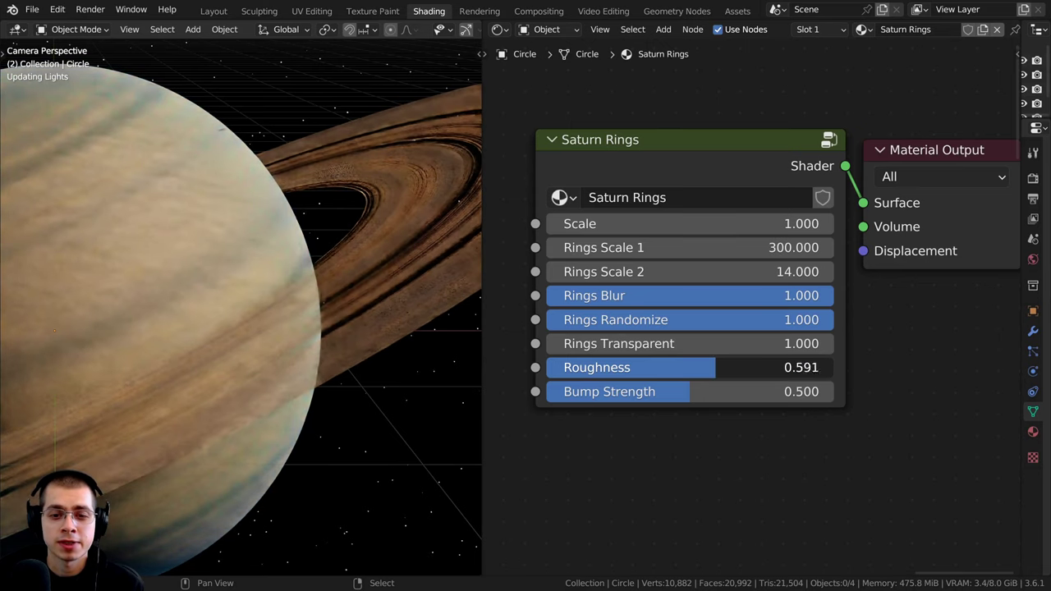
right_click(638, 368)
left_click_drag(678, 402, 646, 402)
key("Escape")
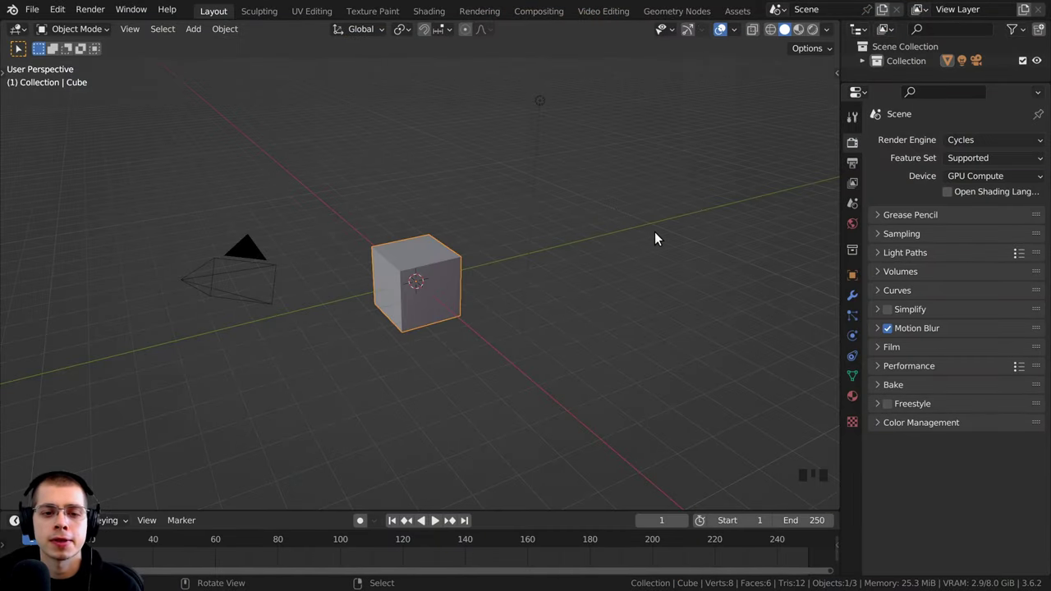
- Delete all the default objects from the new scene, including the cube, camera and light
key("a")
key("a")
key("a")
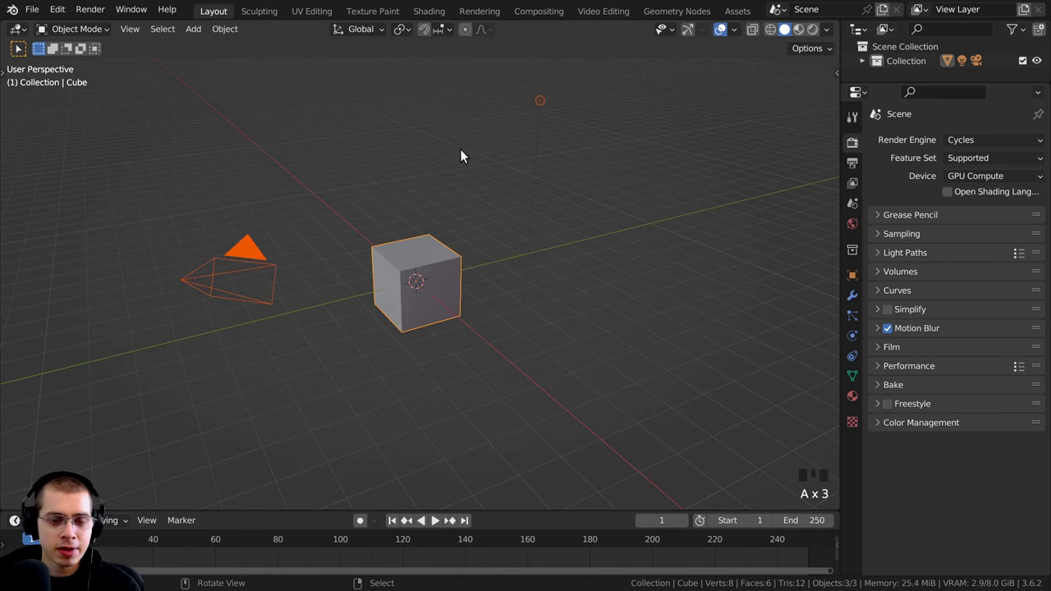
key("x")
left_click(460, 151)
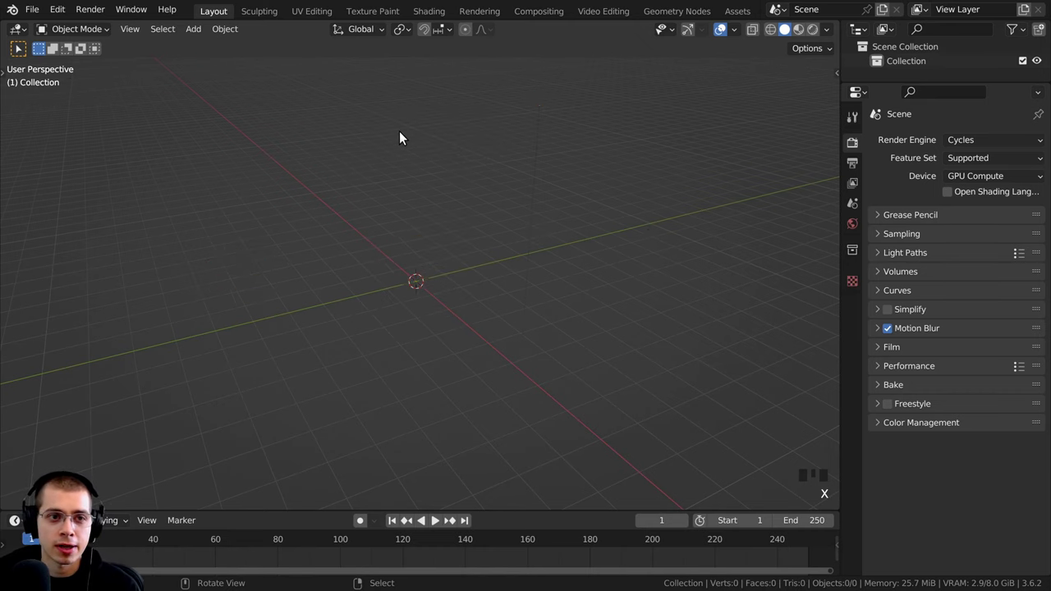
- Add an Ico Sphere mesh at the world origin for the planet
key("shift+a")
mouse_move(425, 144)
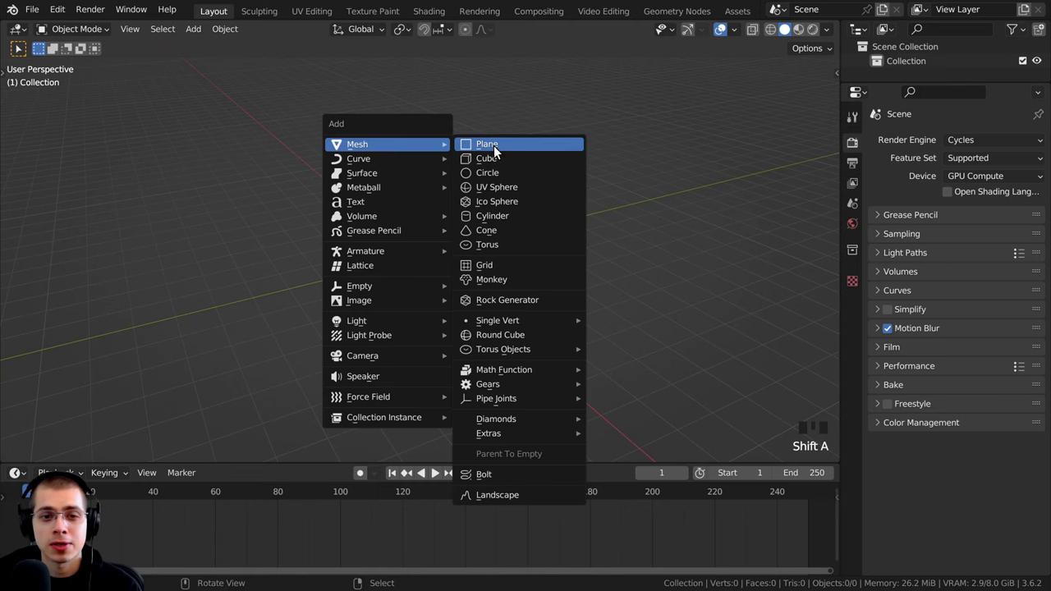
left_click(497, 203)
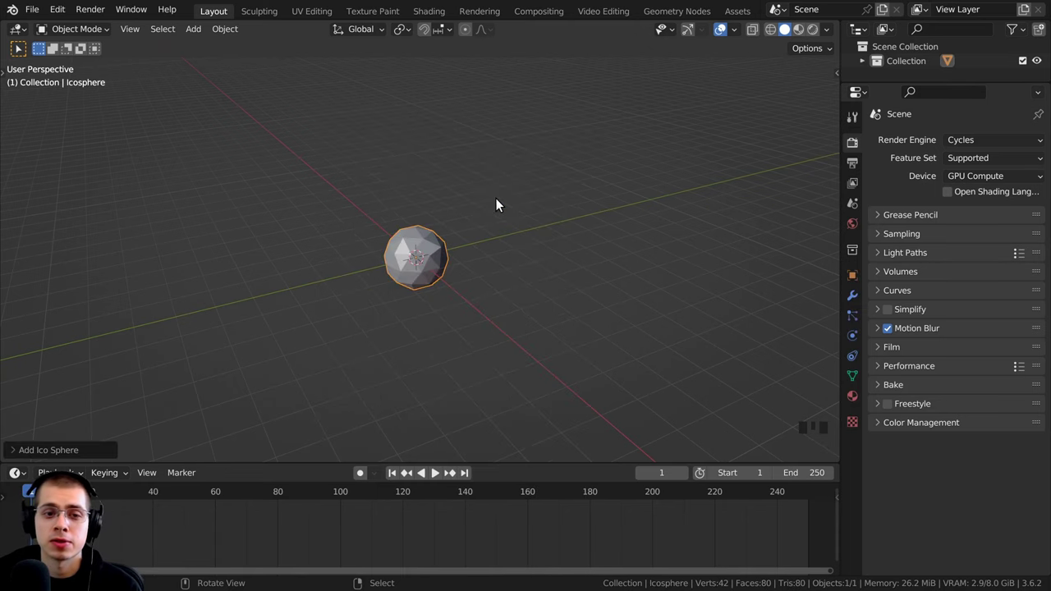
scroll(453, 219, "up", 3)
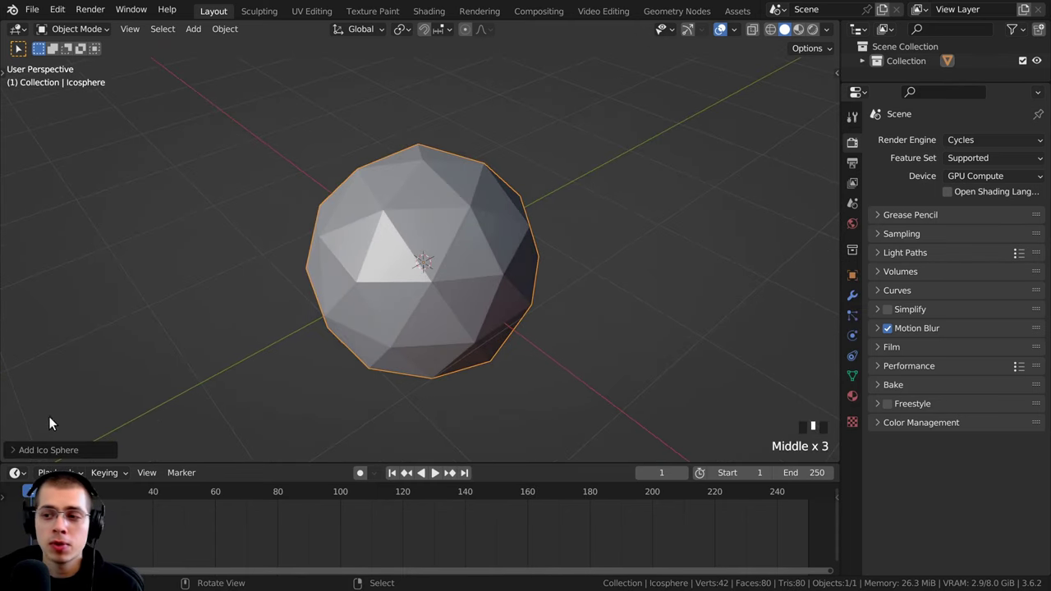
- Set the new Ico Sphere's subdivisions to 6 in its creation settings
left_click(15, 449)
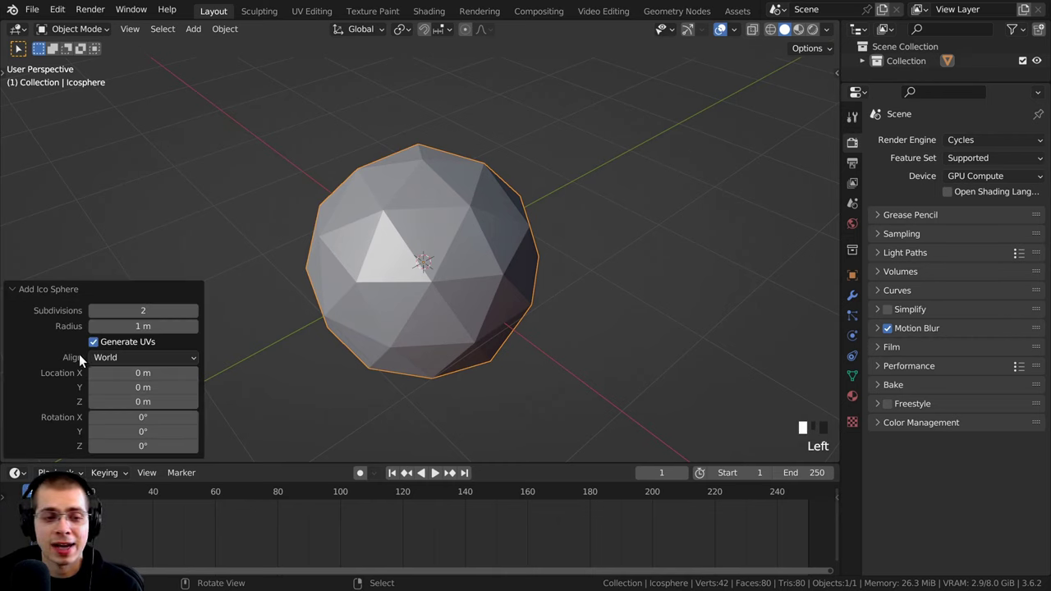
left_click(197, 311)
left_click(197, 309)
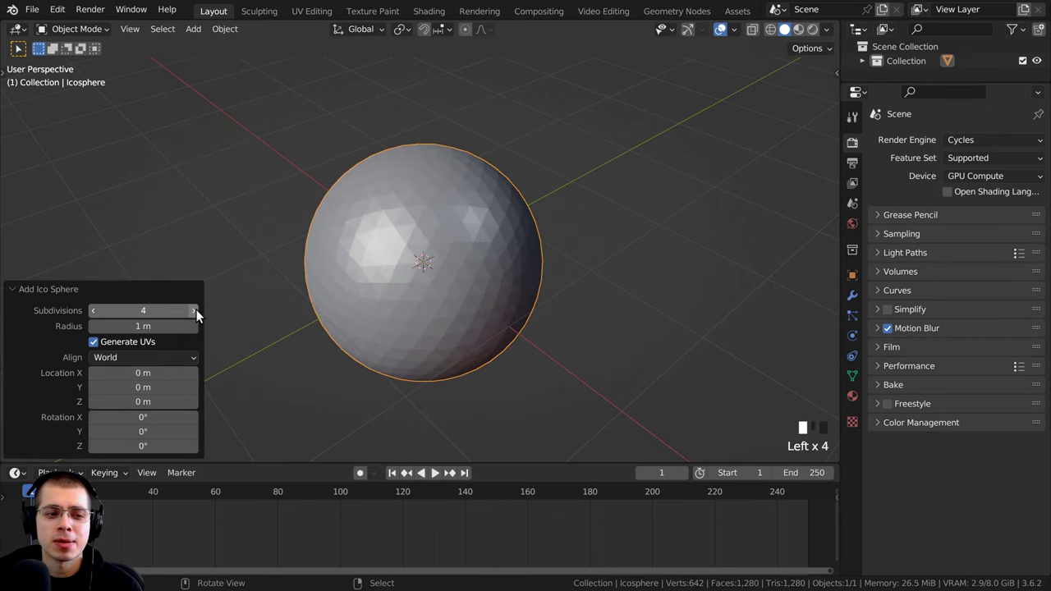
left_click(194, 310)
left_click(195, 310)
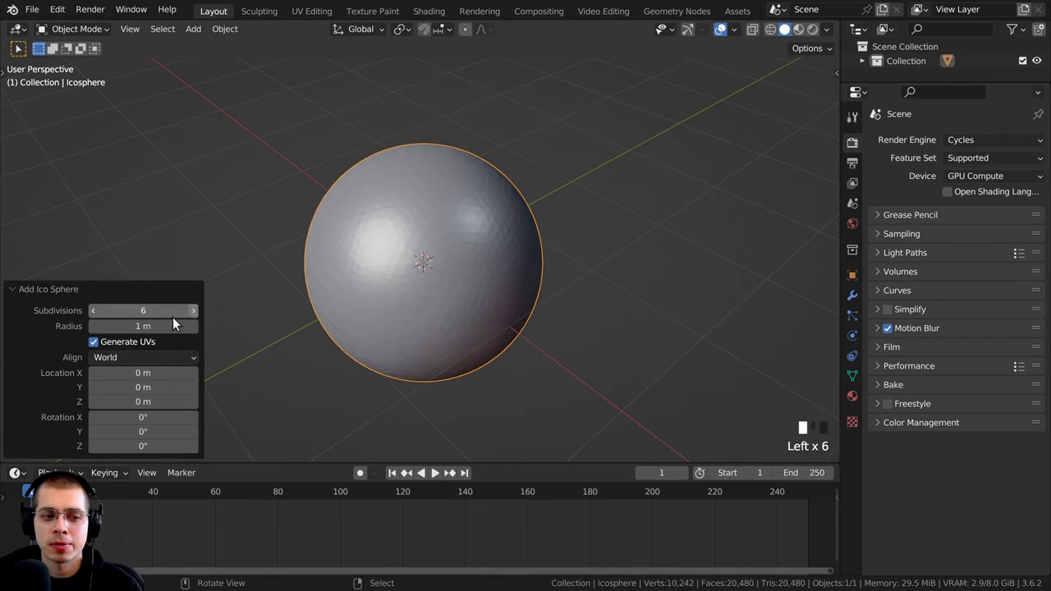
left_click(15, 289)
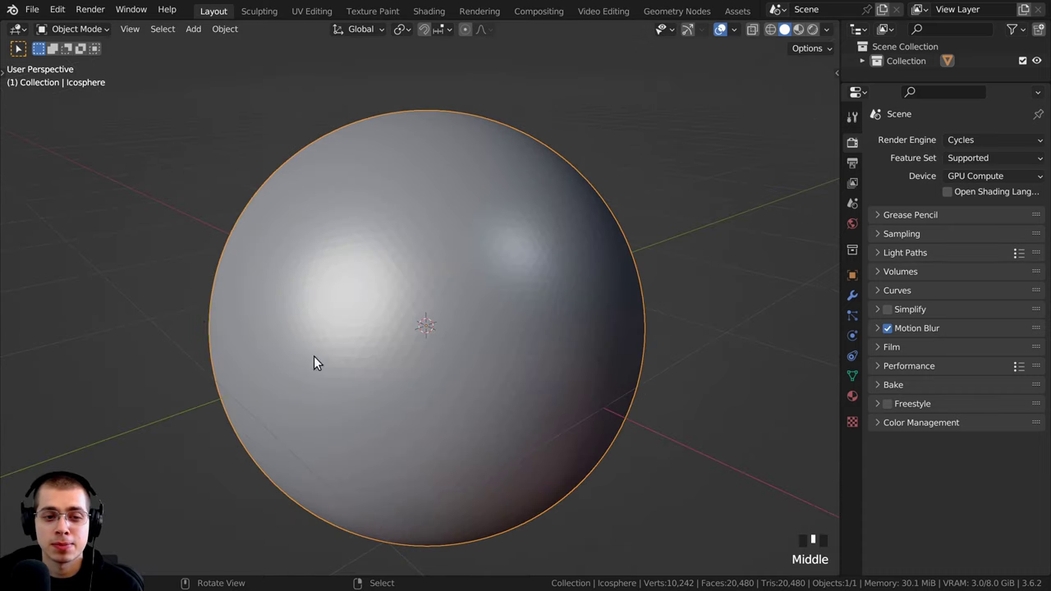
- Apply smooth shading to the ico sphere planet
middle_click_drag(313, 363, 331, 274, "shift")
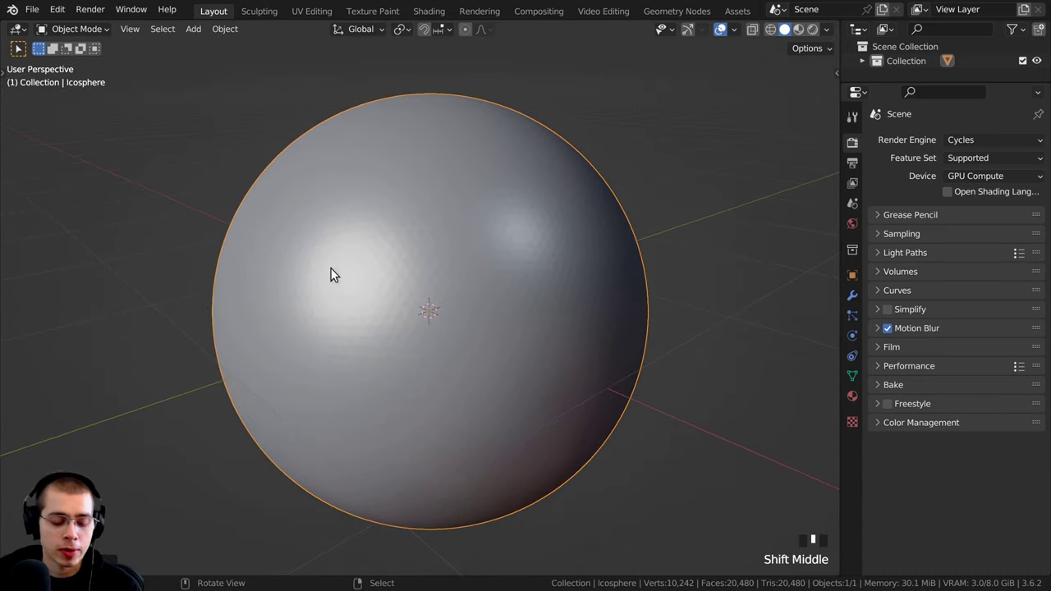
key("w")
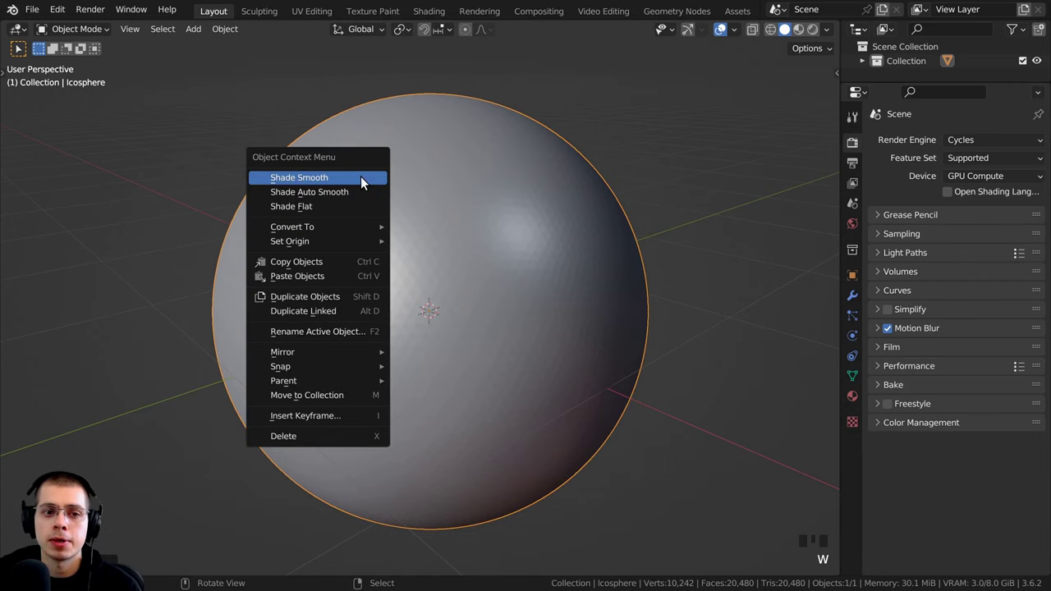
left_click(361, 176)
- Add a Circle mesh around the planet at the world origin as the base for the rings
middle_click_drag(469, 215, 479, 192)
scroll(534, 215, "down", 2)
key("shift+a")
mouse_move(457, 145)
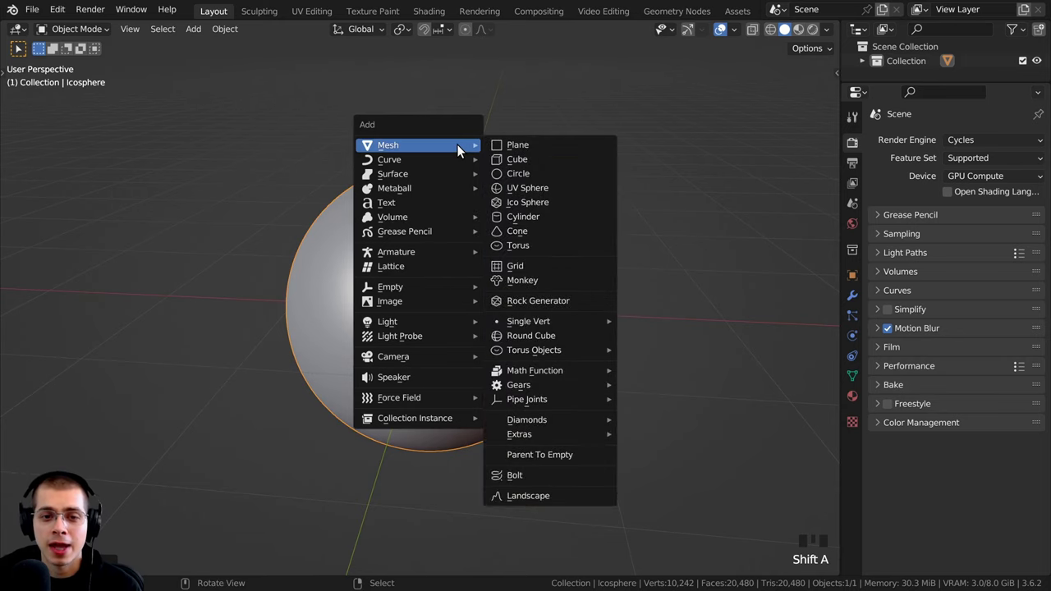
left_click(538, 176)
middle_click_drag(475, 236, 493, 293)
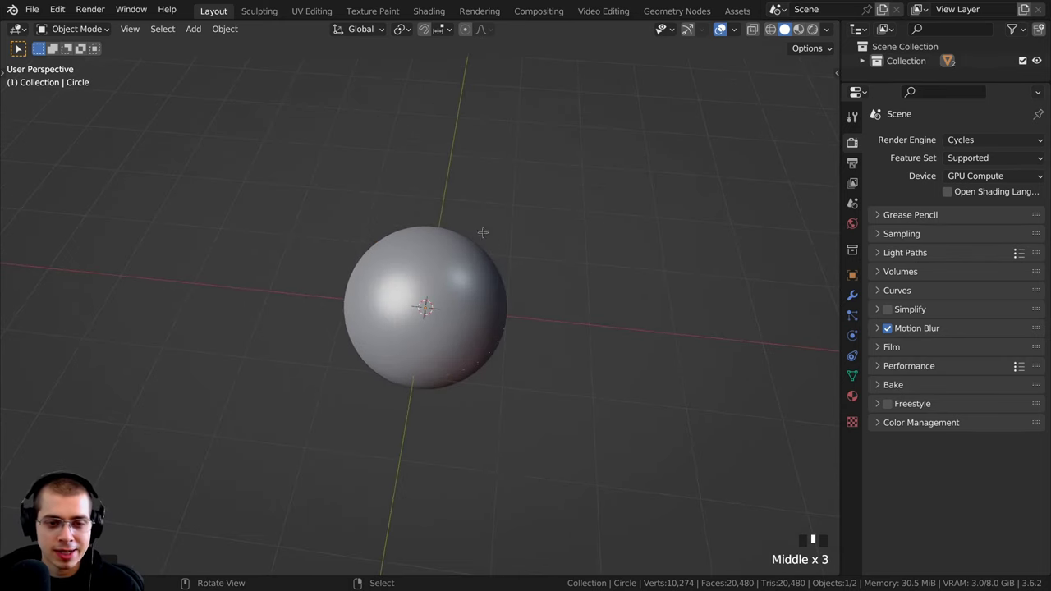
- In Edit Mode, scale the circle's vertices up so it sits slightly outside the planet with a small gap
key("Tab")
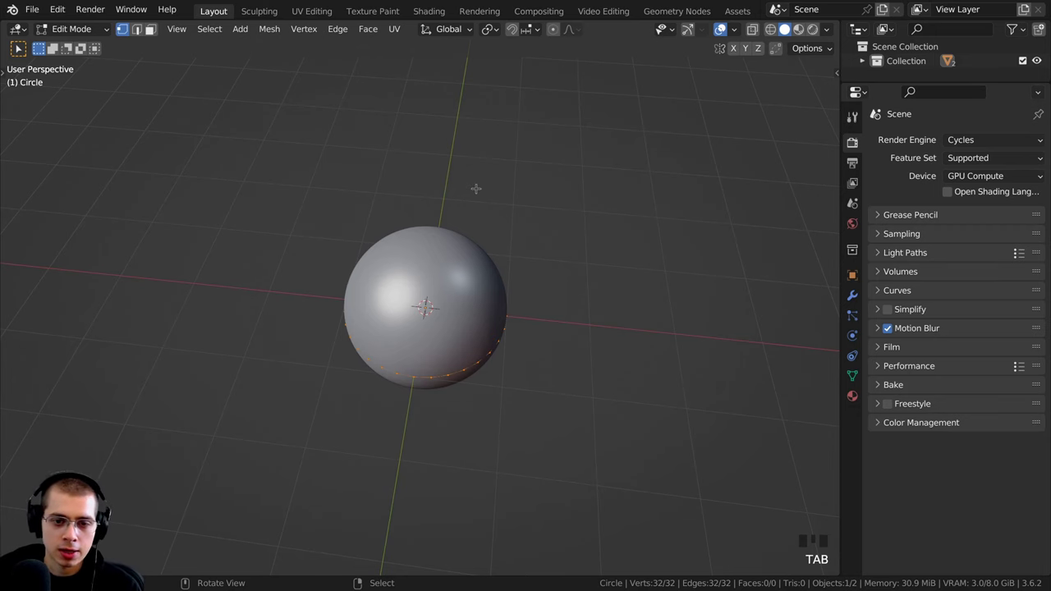
key("KP_7")
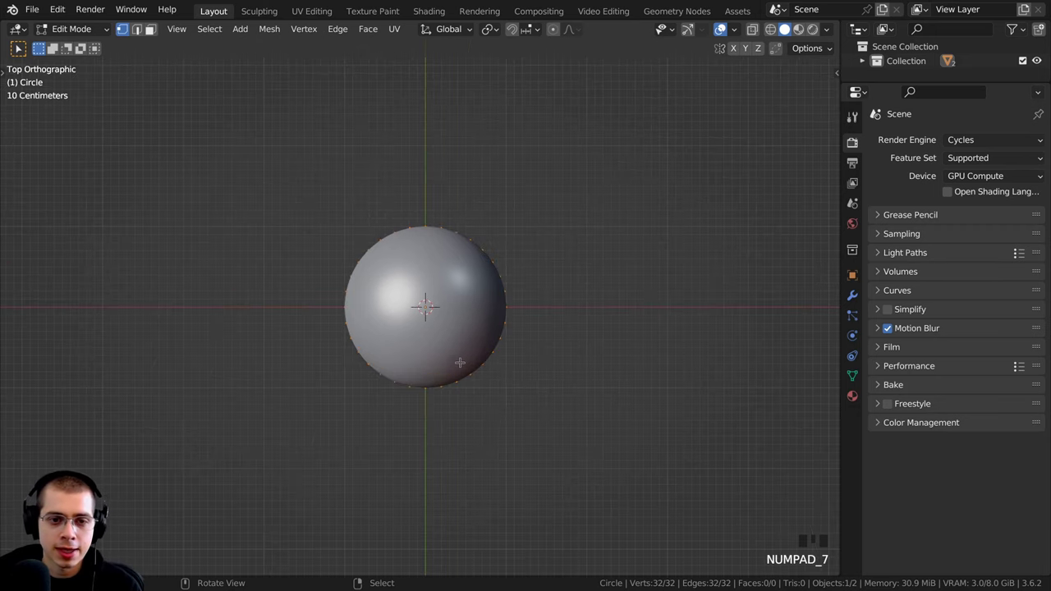
scroll(534, 358, "up", 3)
scroll(535, 372, "down", 2)
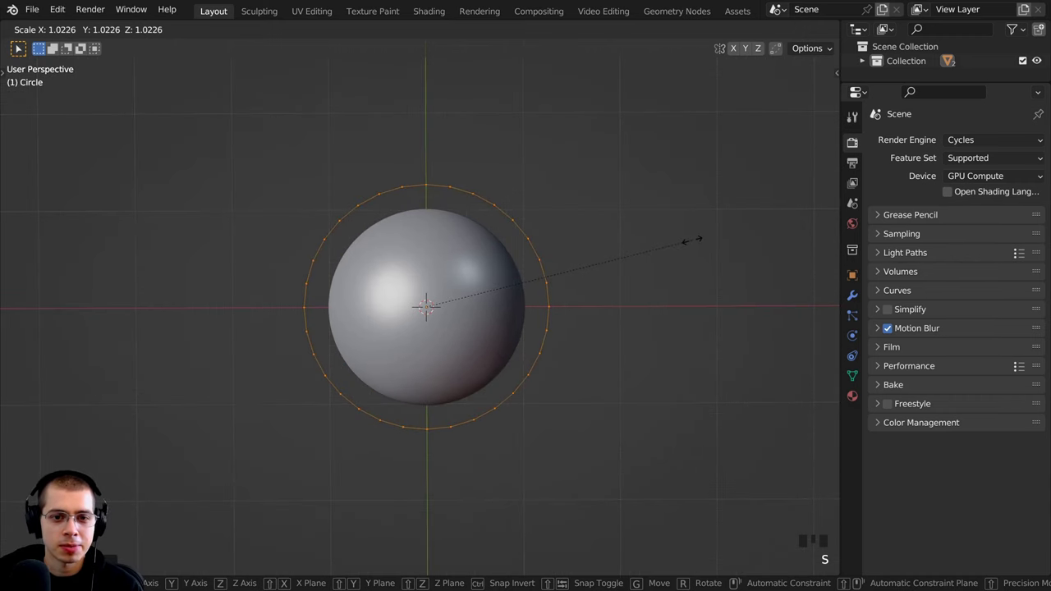
left_click(692, 240)
- Extrude the circle's edge and scale it outward into a flat ring about three times the planet's diameter, then return to Object Mode
scroll(615, 263, "down", 3)
key("KP_7")
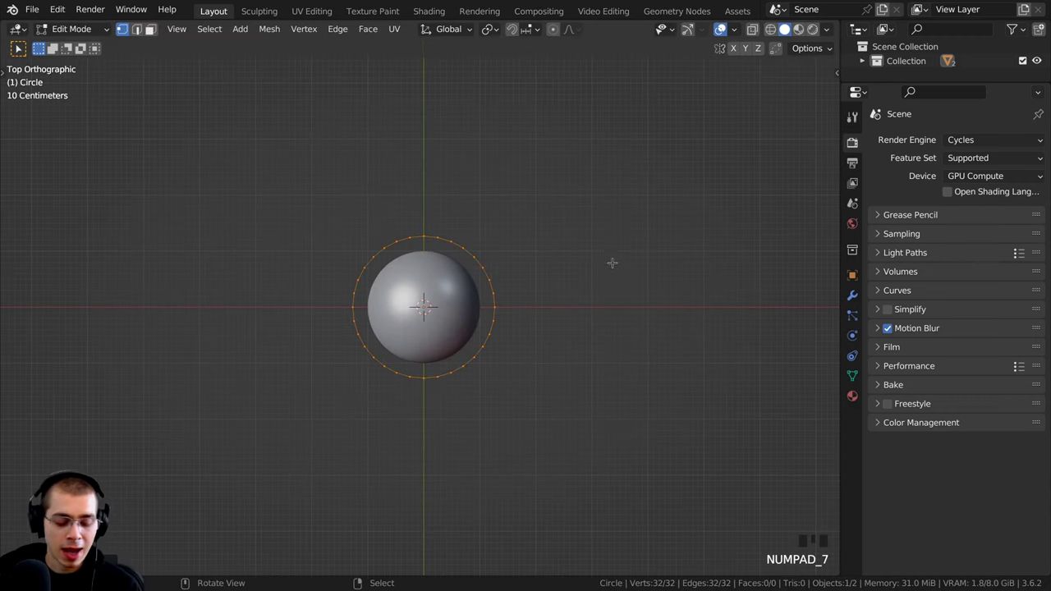
key("e")
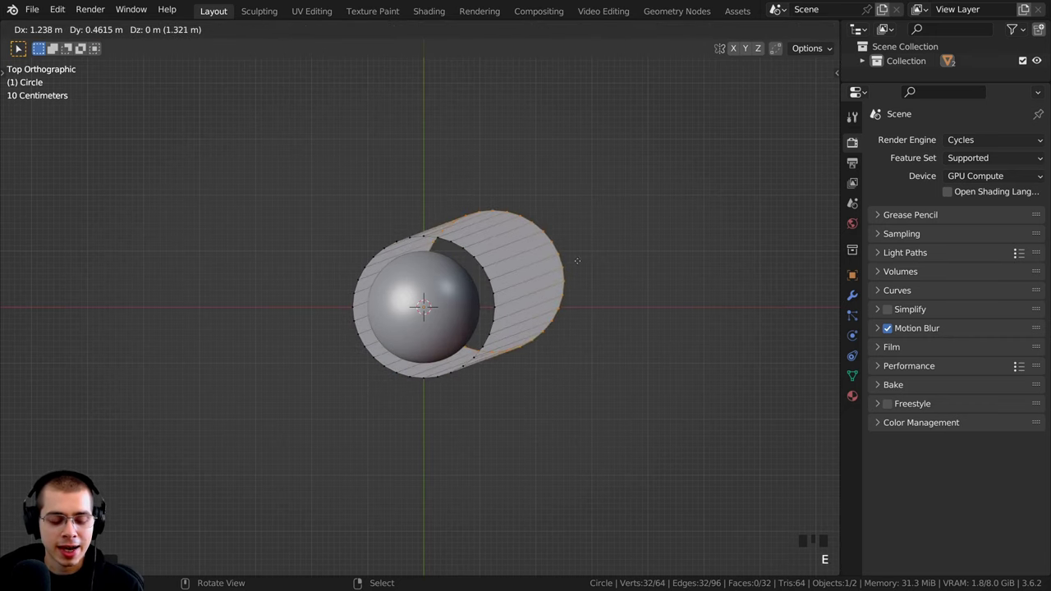
key("Escape")
key("s")
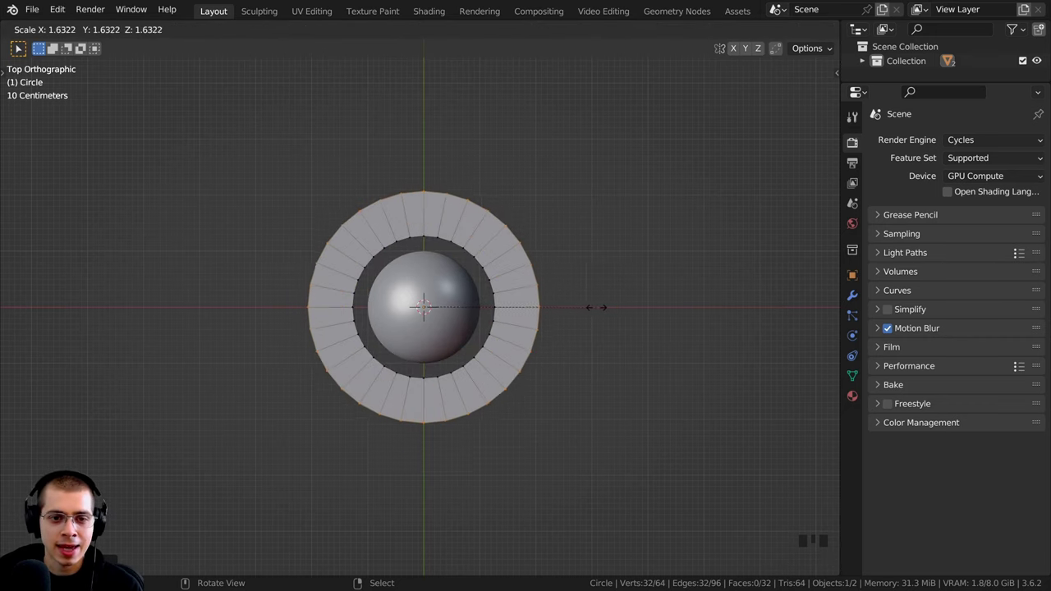
left_click(676, 331)
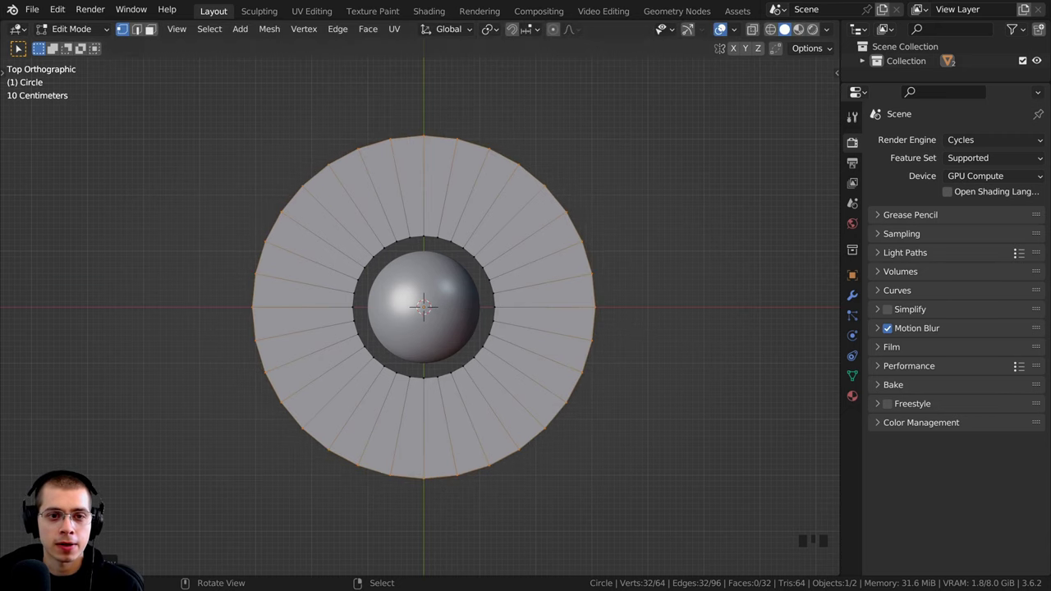
middle_click_drag(417, 471, 310, 395)
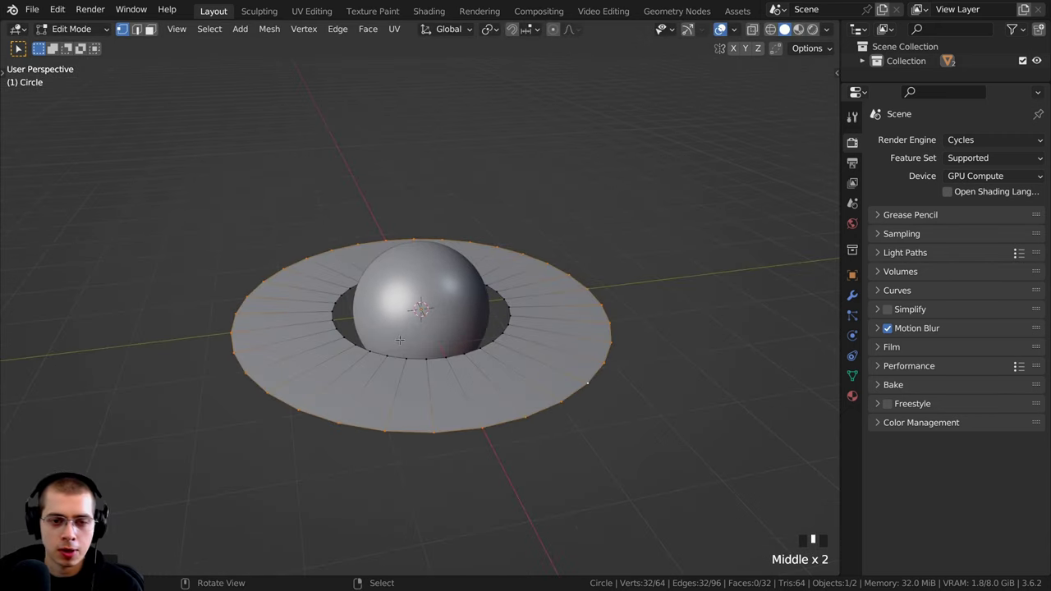
key("Tab")
- Add a level 2 Subdivision Surface modifier to the ring and show its modifier settings
scroll(506, 421, "up", 2)
middle_click_drag(506, 421, 470, 389, "shift")
scroll(472, 387, "up", 2)
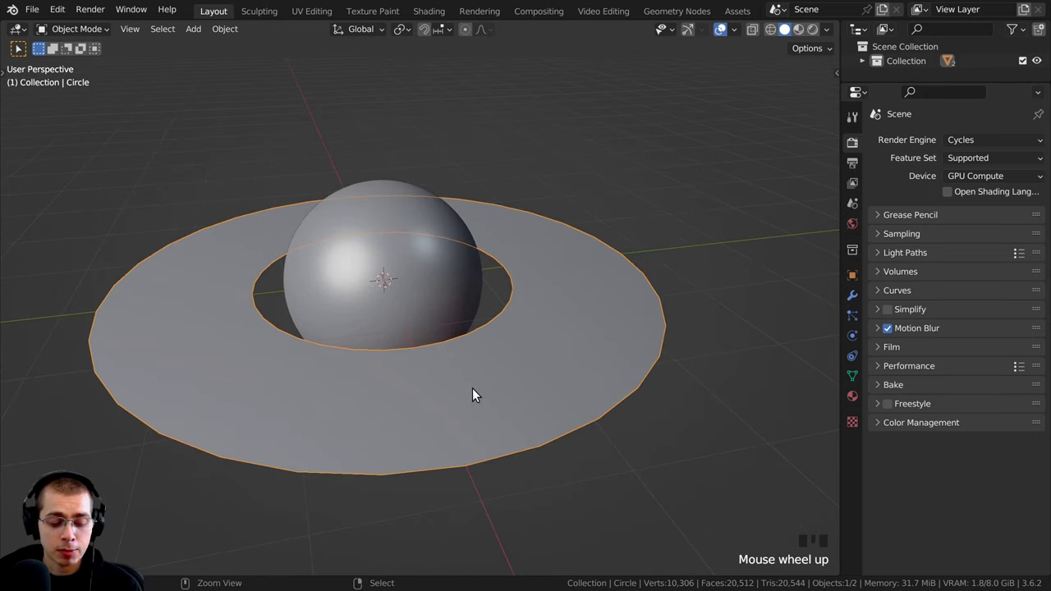
key("ctrl+2")
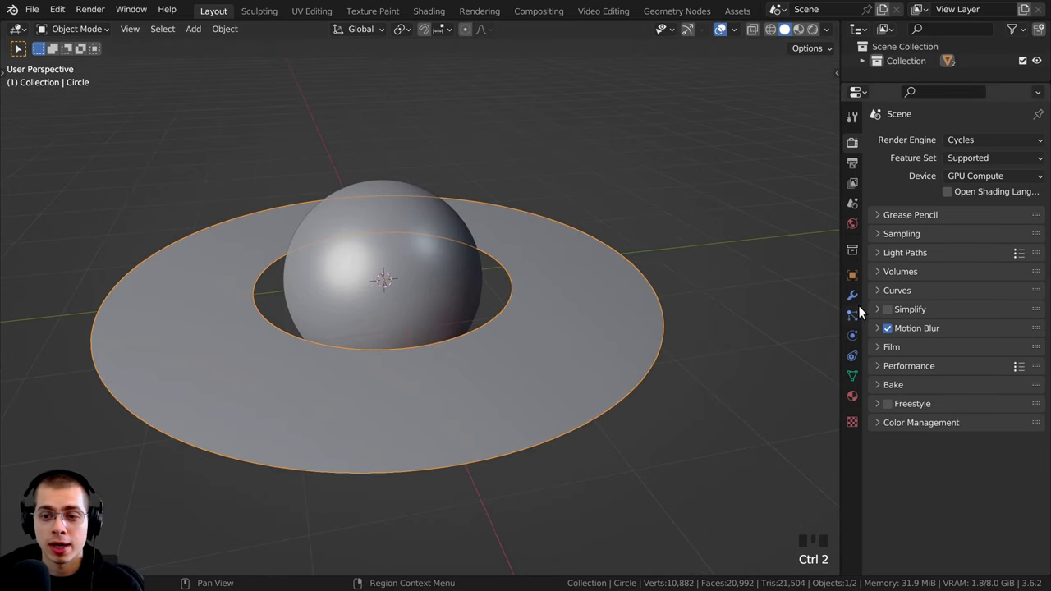
left_click(852, 295)
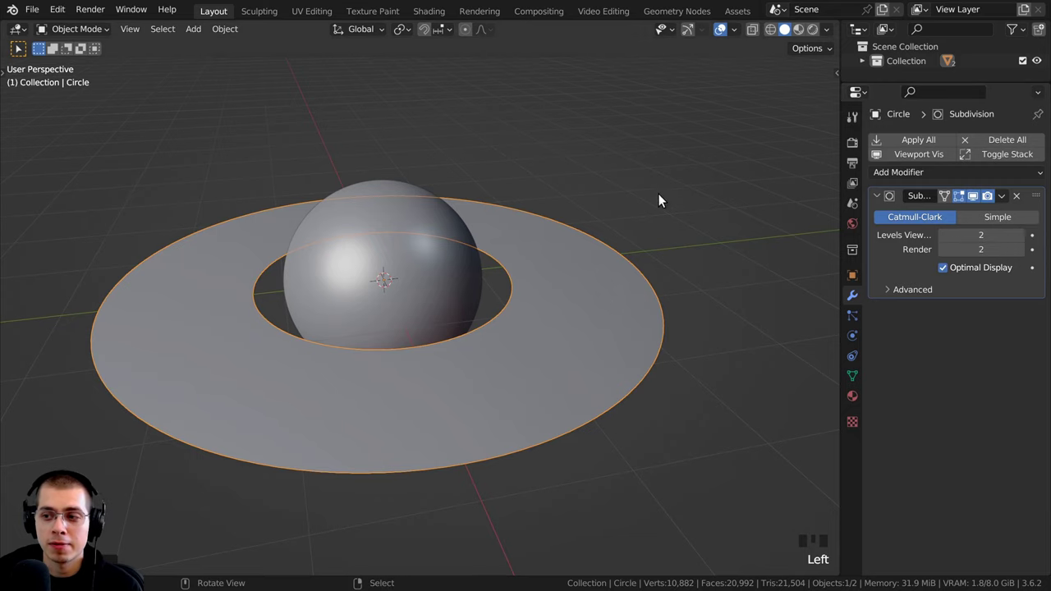
- Deselect everything and add a camera to the scene
middle_click_drag(659, 197, 595, 224)
key("a")
key("a")
middle_click_drag(529, 339, 528, 308, "shift")
scroll(528, 307, "up", 3)
middle_click_drag(528, 308, 597, 383)
scroll(471, 327, "down", 5)
mouse_move(472, 327)
middle_mouse_down()
mouse_move(575, 352)
mouse_move(457, 324)
middle_mouse_up()
key("shift+a")
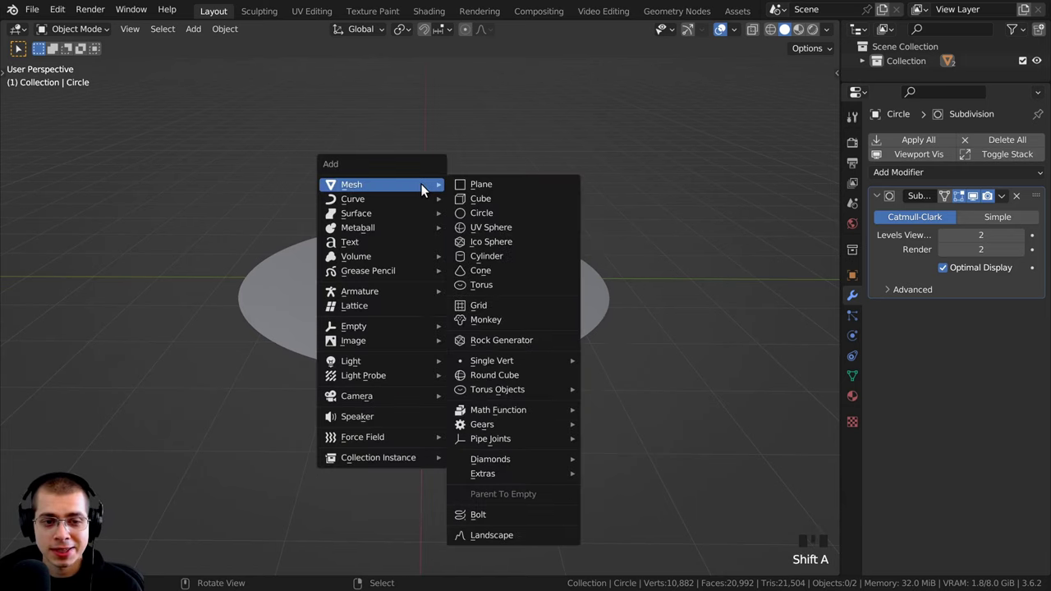
mouse_move(417, 398)
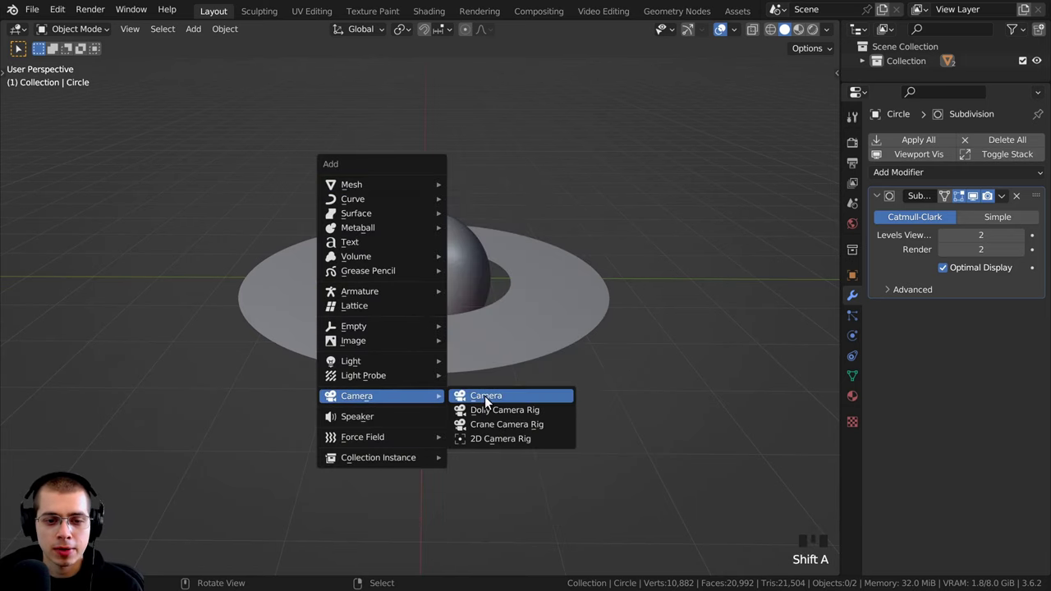
left_click(474, 396)
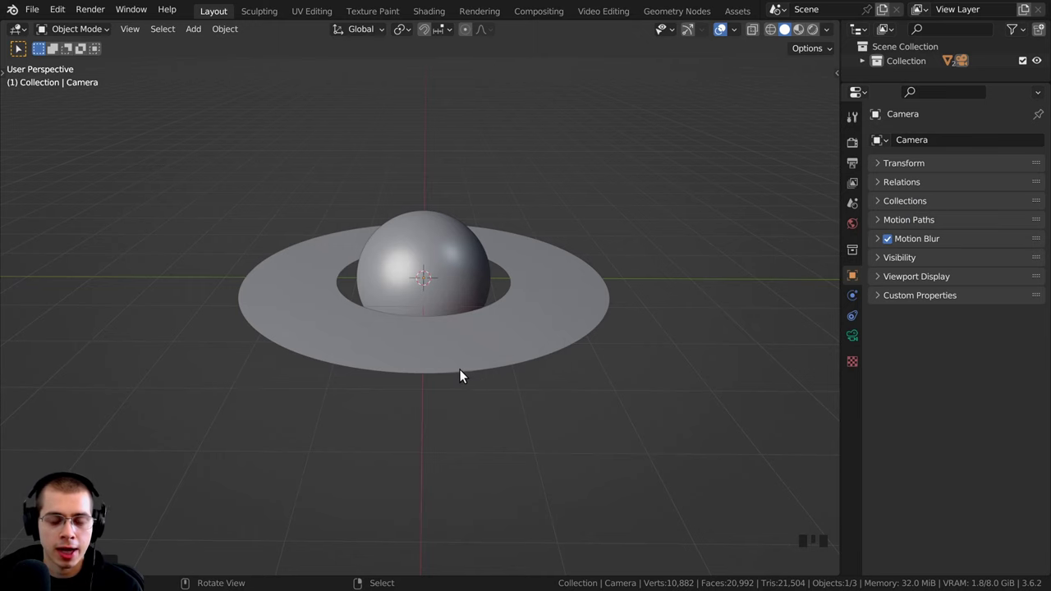
- Frame the planet nearly side-on, looking slightly down on the rings, and align the camera to this view
middle_click_drag(460, 375, 456, 236)
key("KP_1")
middle_click_drag(554, 370, 560, 281)
scroll(549, 283, "up", 2)
scroll(550, 283, "up", 1)
middle_click_drag(560, 281, 547, 288, "shift")
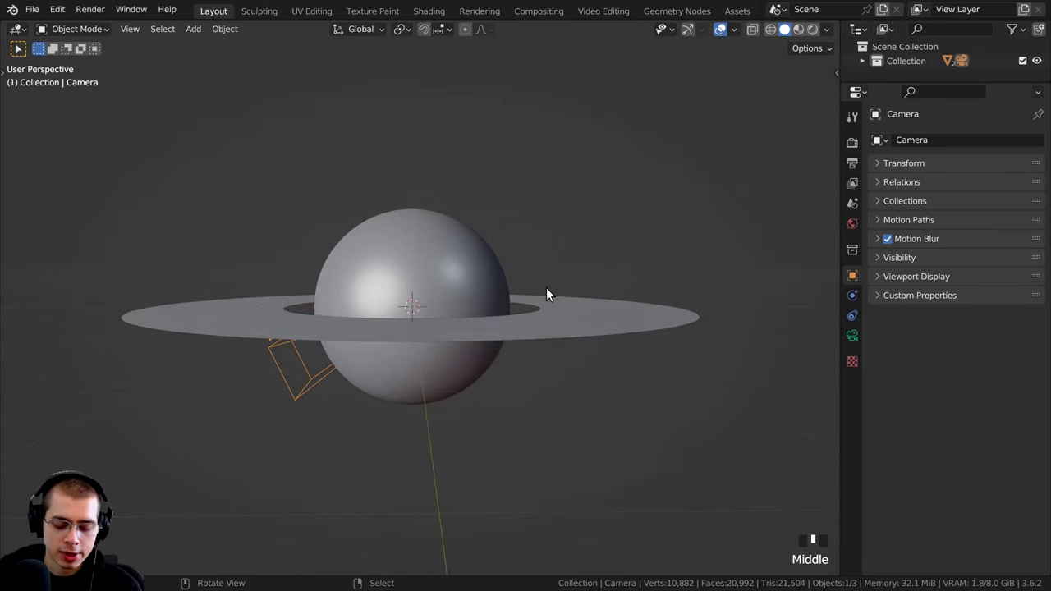
key("ctrl+alt+KP_0")
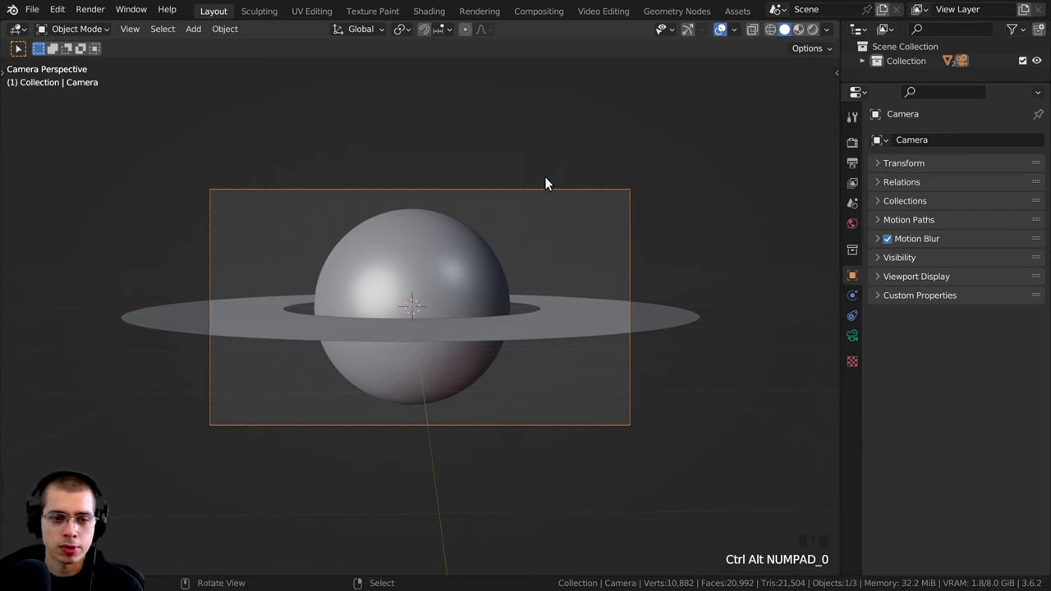
- Centre the planet in the camera frame and pull the camera back about 1.2 m along its local Z axis
key("a")
key("a")
right_click(492, 186)
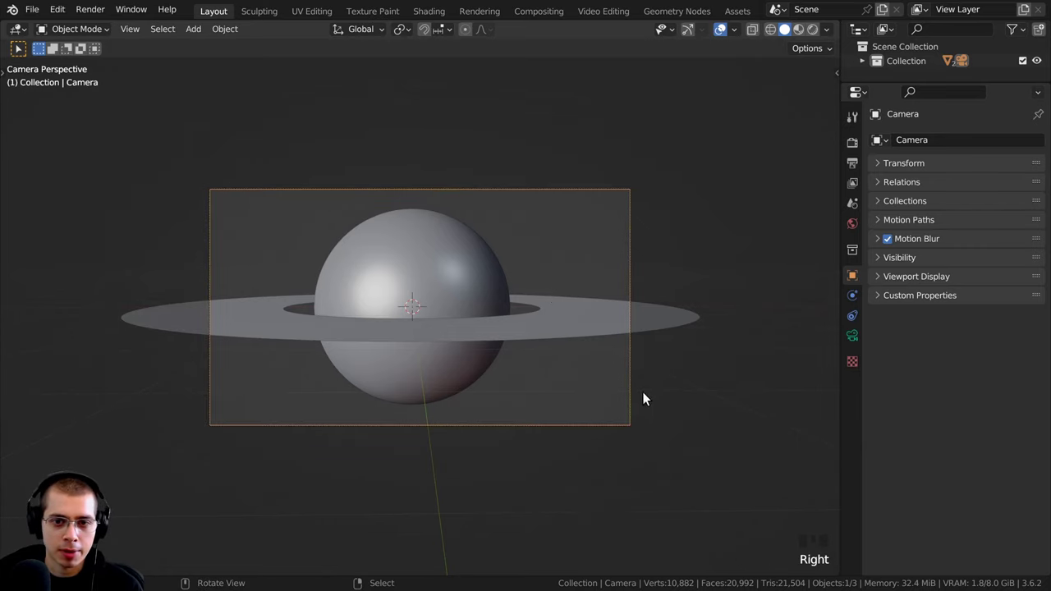
key("g")
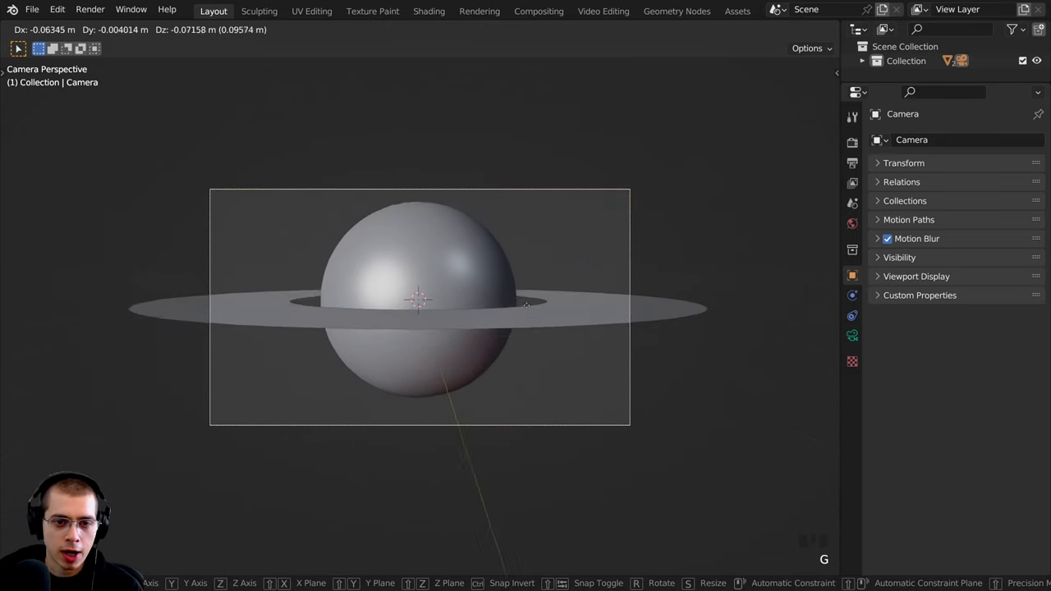
left_click(528, 421)
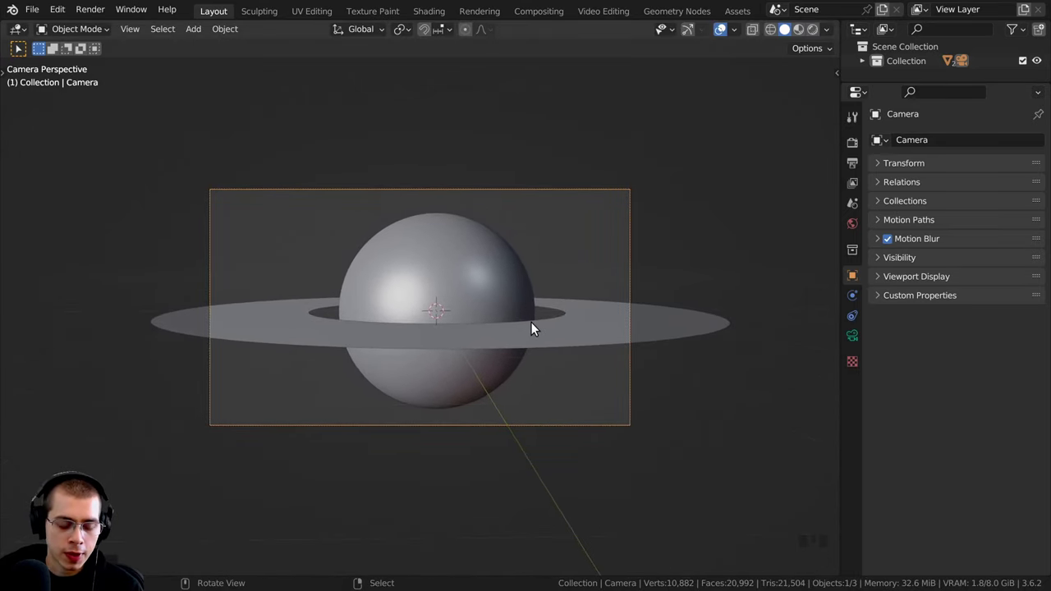
key("g")
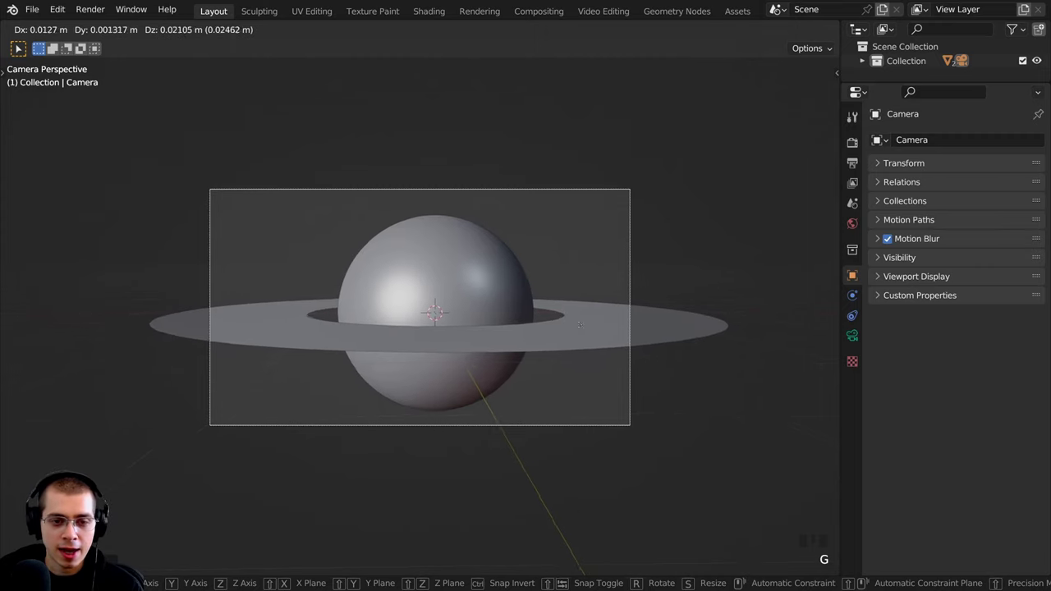
key("z")
key("z")
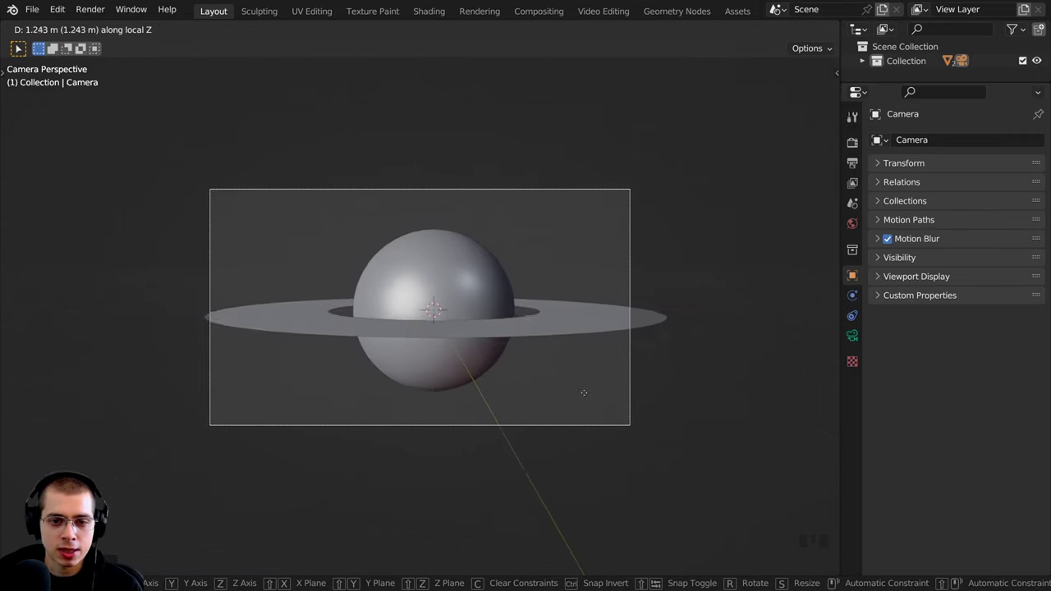
left_click(586, 385)
key("g")
left_click(601, 382)
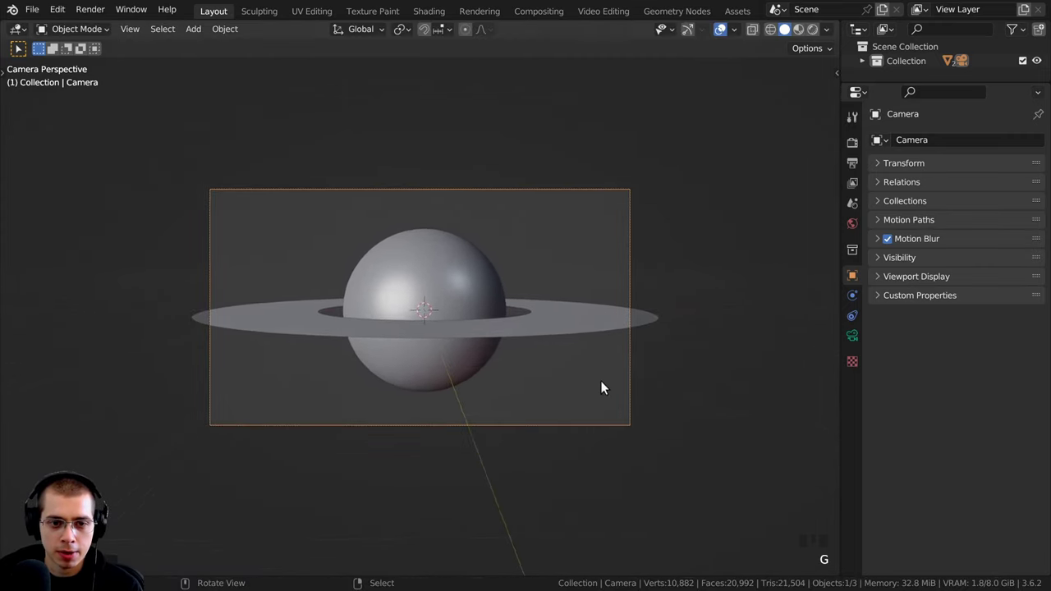
- Select the planet and ring together and rotate them -25° in the camera view
left_click_drag(398, 268, 439, 344)
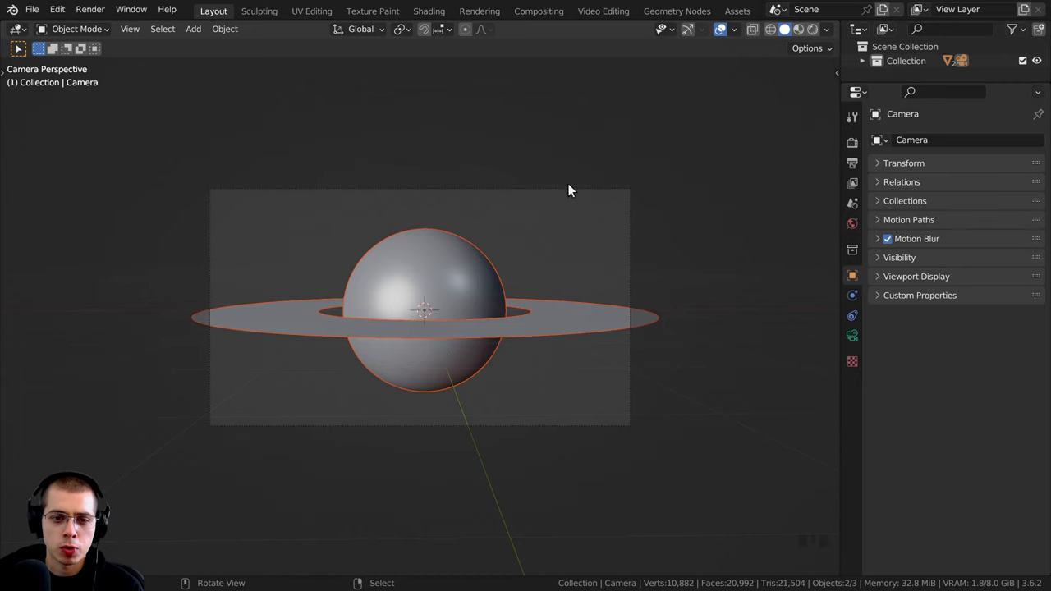
key("r")
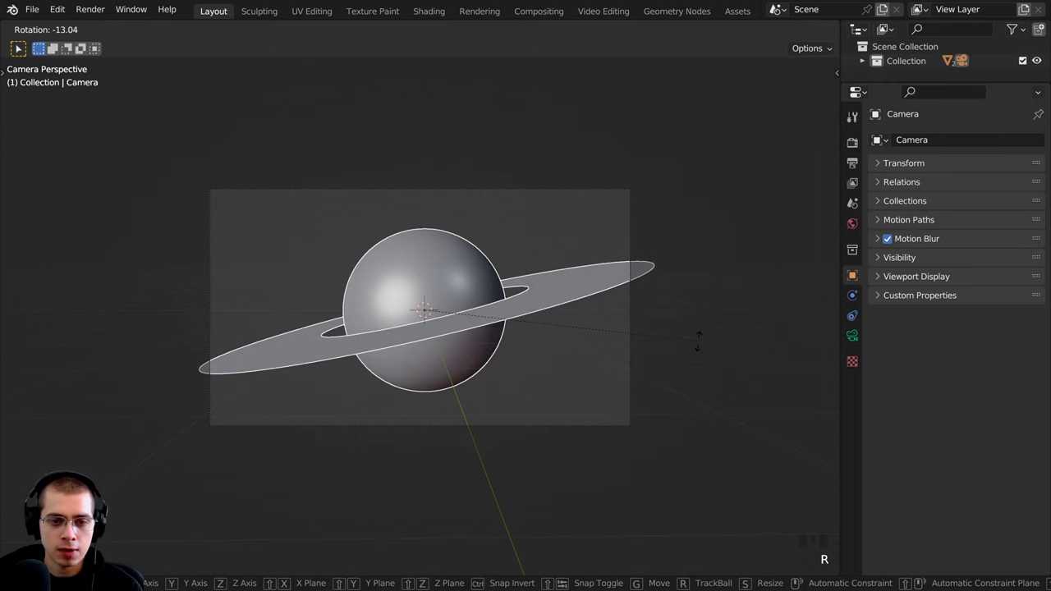
type("-25")
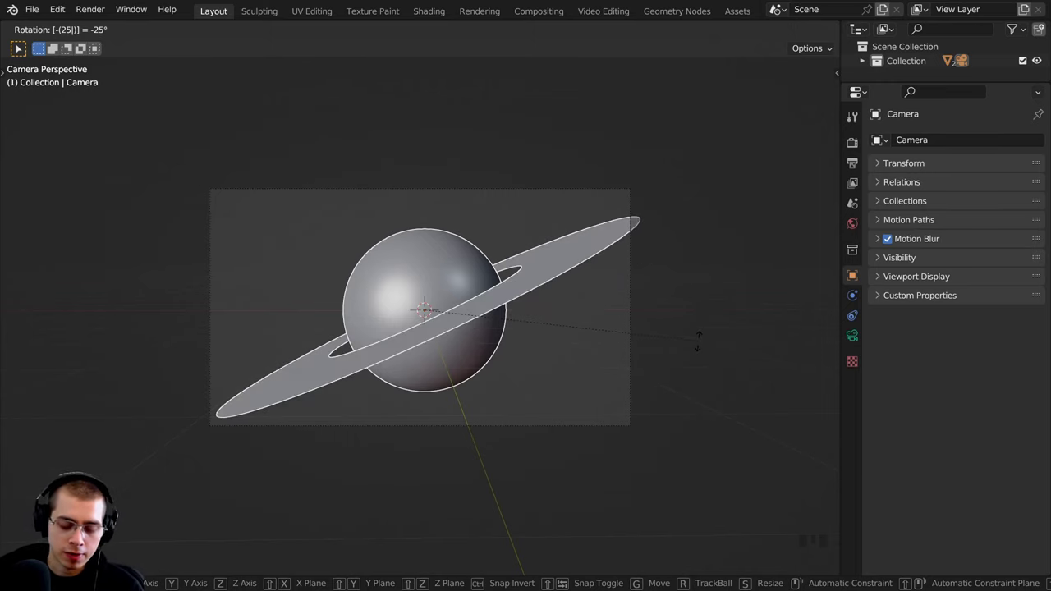
key("Return")
- Move the camera and trackball-rotate it to look at the tilted rings from a higher angle
key("alt+a")
right_click(568, 189)
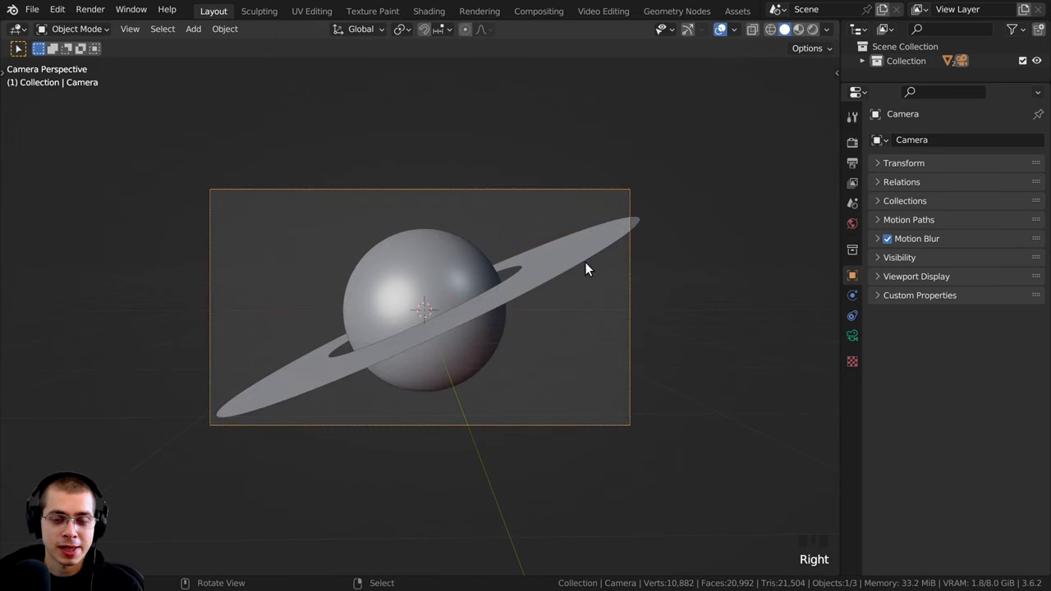
key("g")
left_click(550, 231)
key("r")
key("r")
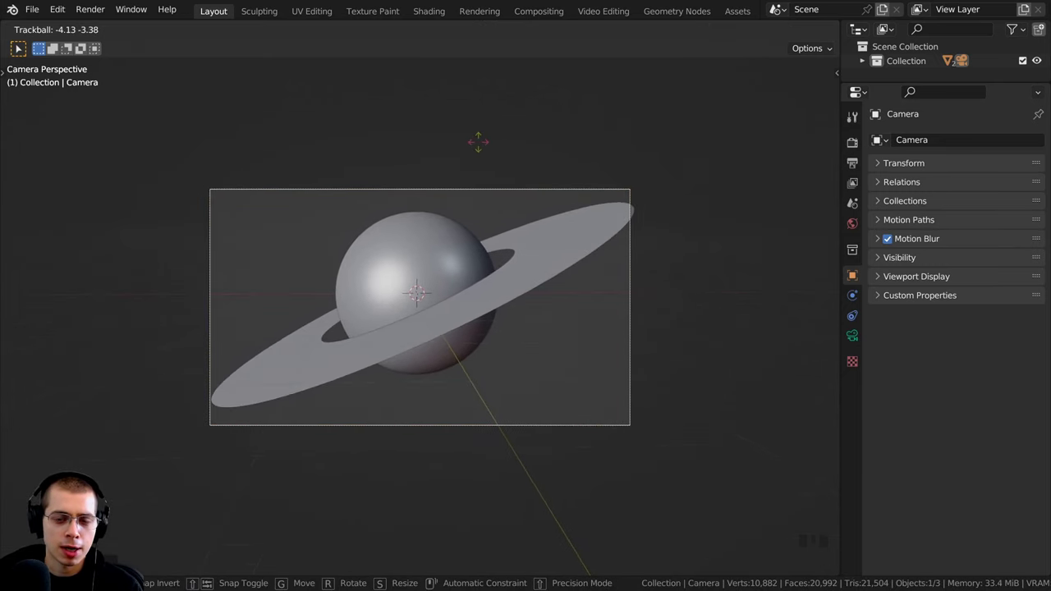
left_click(522, 225)
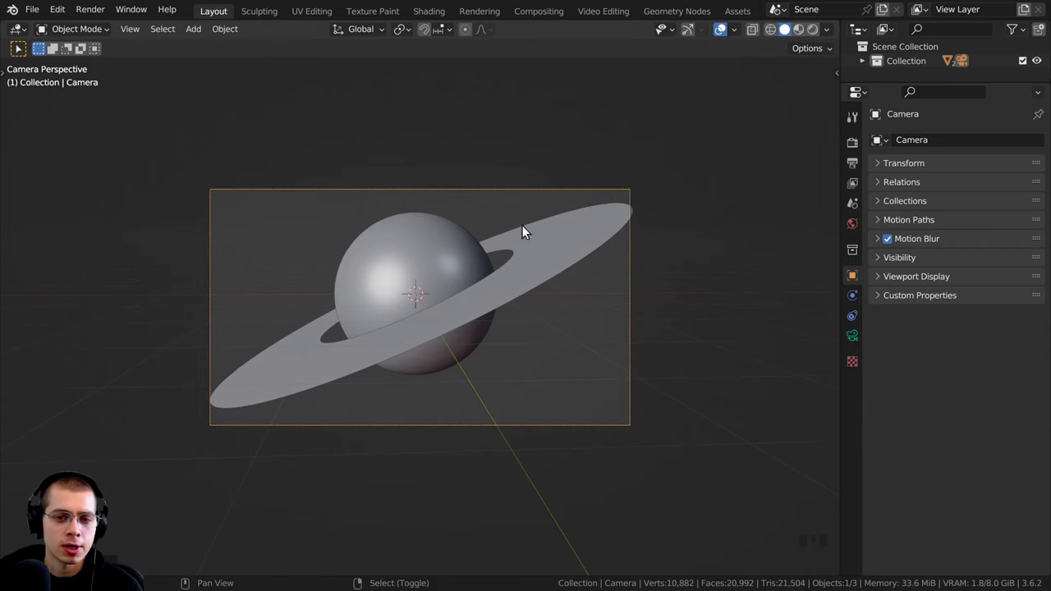
- Fine-tune the camera distance along its local Z axis so the rings nearly fill the frame, and select the ring
key("g")
key("g")
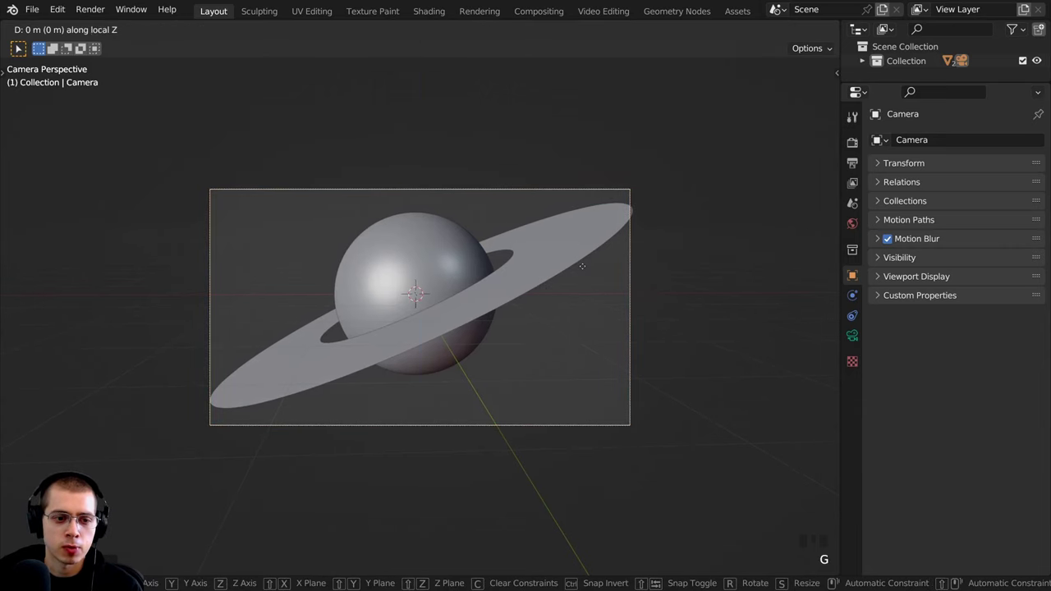
left_click(591, 289)
key("g")
middle_click(592, 286)
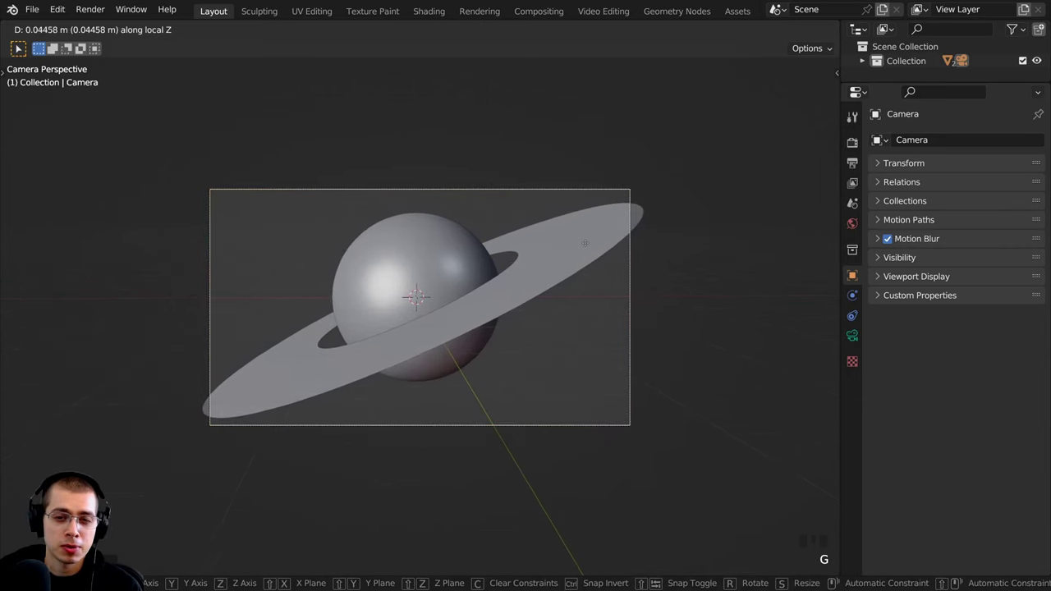
left_click(585, 247)
right_click(576, 232)
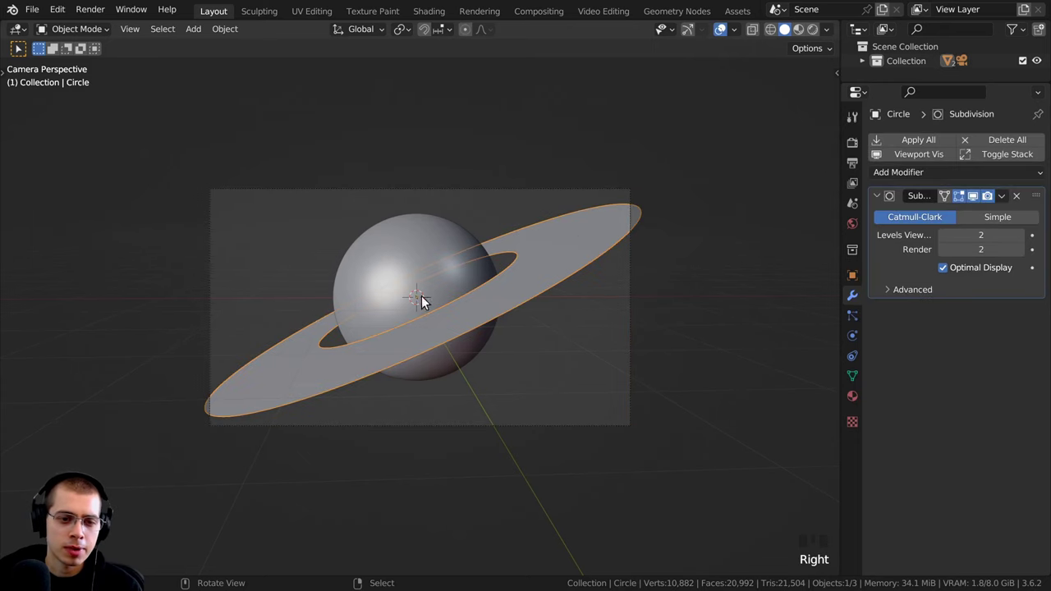
- Scale the ring's outer edge loop down slightly so the ring fits inside the camera frame
key("Tab")
key("s")
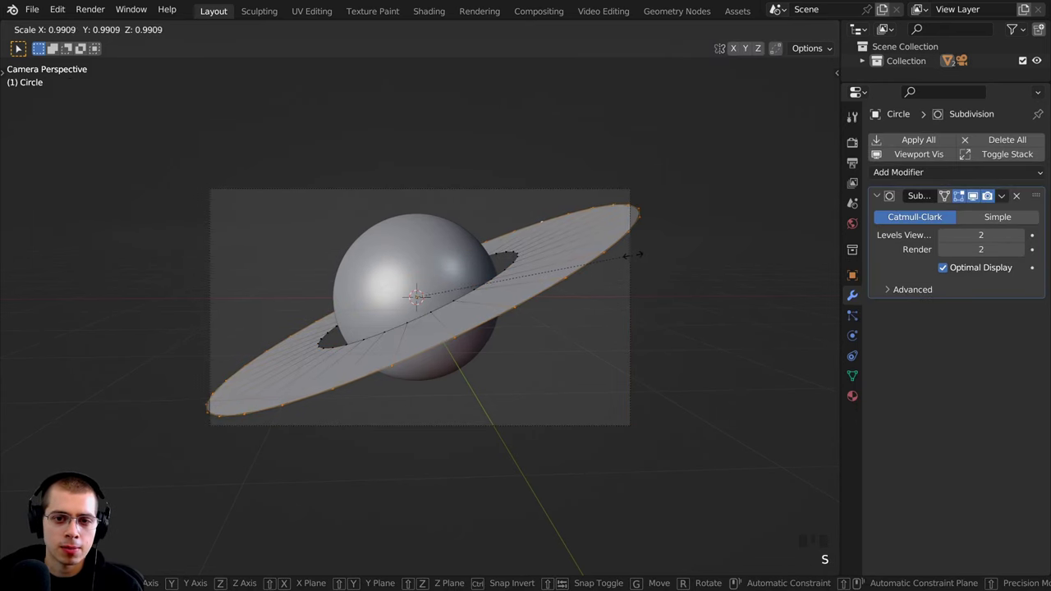
left_click(620, 253)
key("Tab")
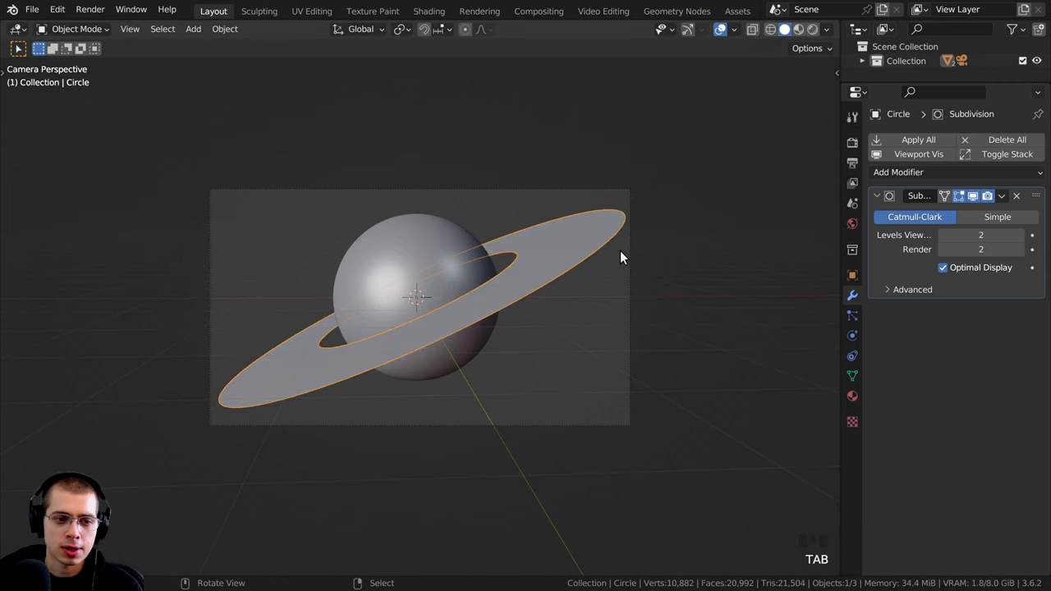
- Select the camera and move it slightly to adjust how the planet and rings sit in the frame
key("a")
right_click(627, 310)
key("g")
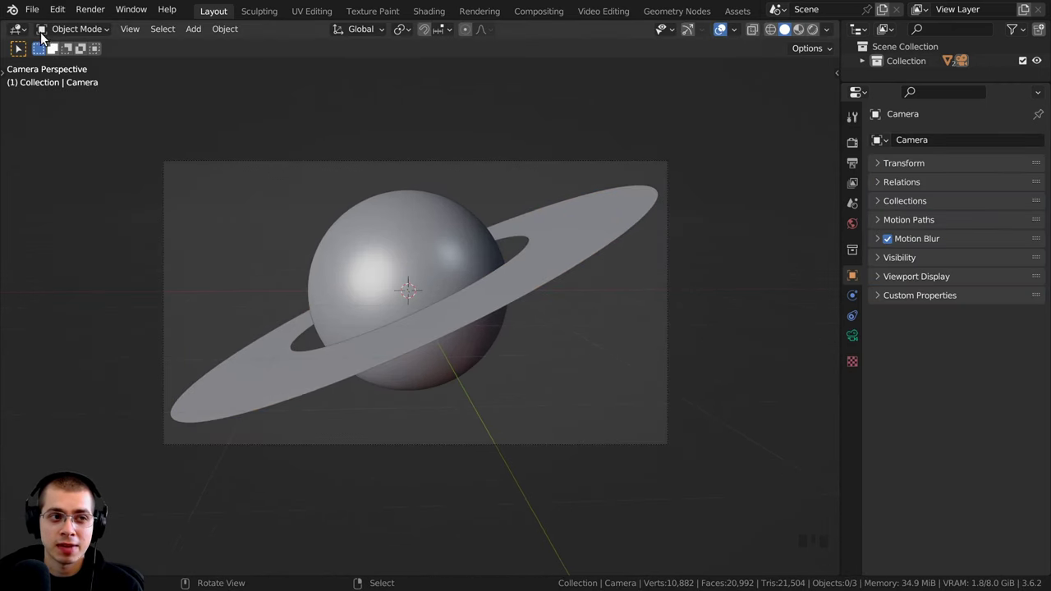
left_click(32, 9)
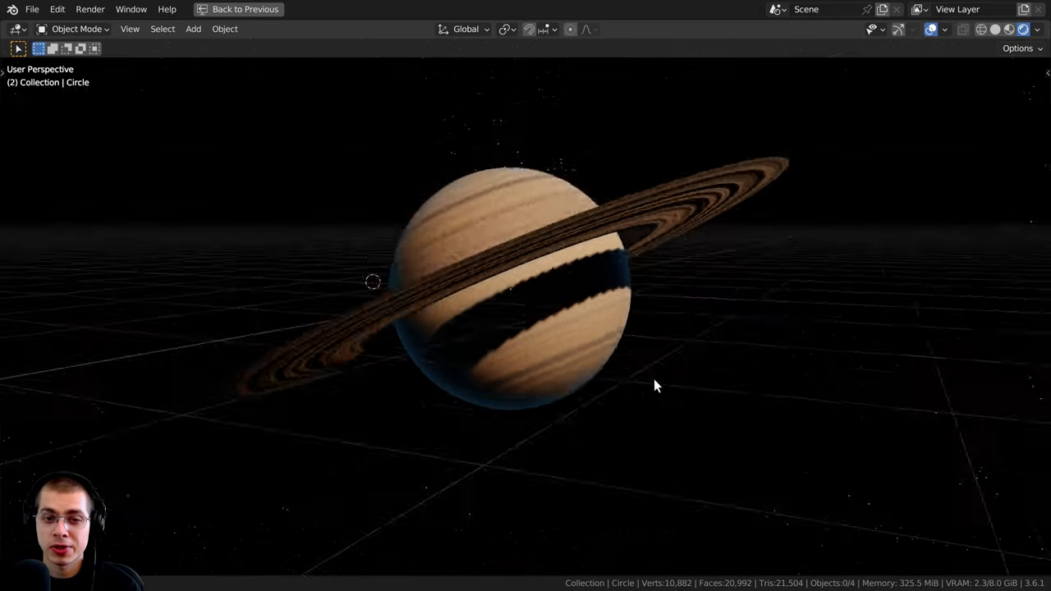
- Examine the finished reference Saturn's banded surface, ring pattern and starry background from several angles and distances
middle_click_drag(653, 378, 653, 337)
scroll(779, 340, "up", 6)
scroll(675, 335, "down", 5)
middle_click_drag(552, 318, 532, 309)
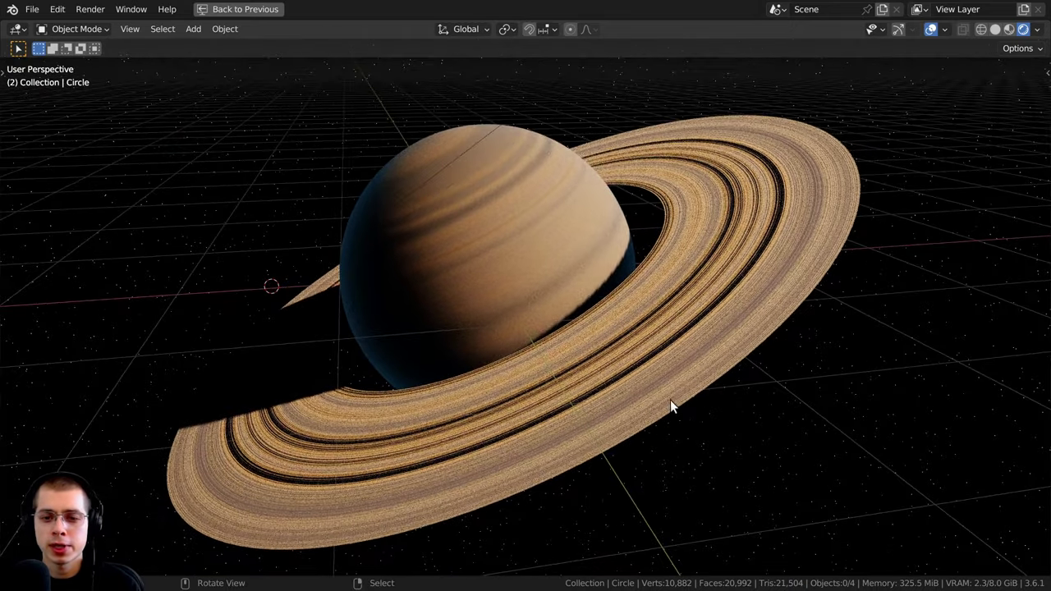
middle_click_drag(670, 404, 767, 418)
scroll(766, 418, "up", 4)
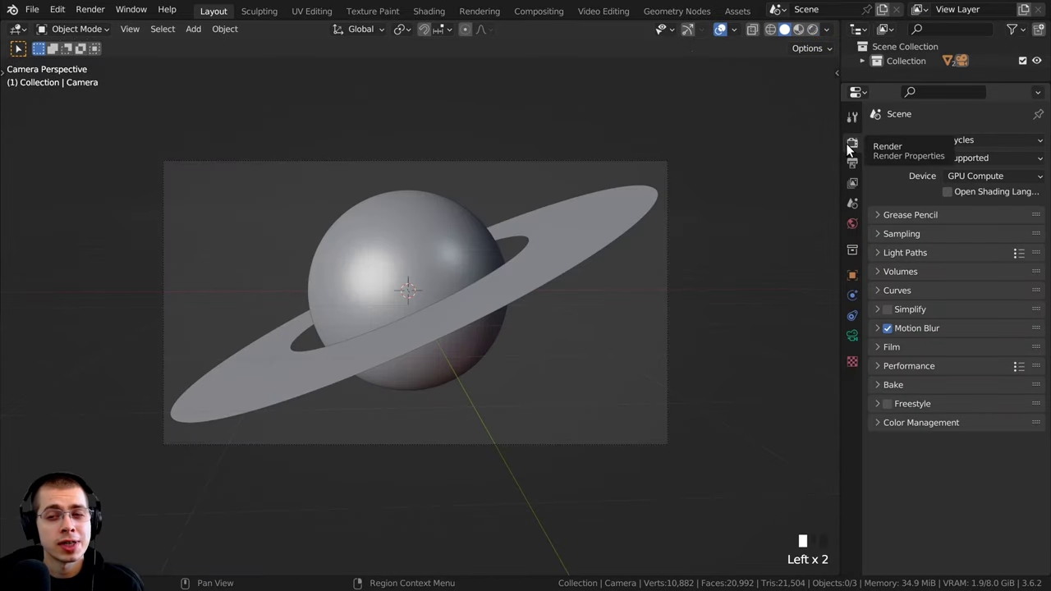
- Keep Cycles as the render engine and switch the viewport to rendered shading
left_click(987, 141)
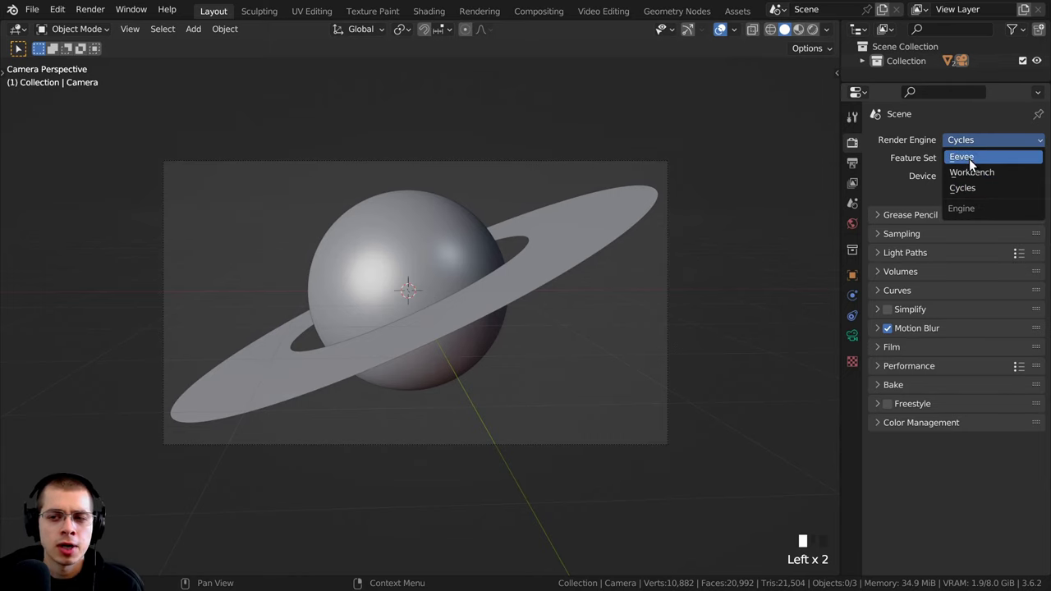
key("z")
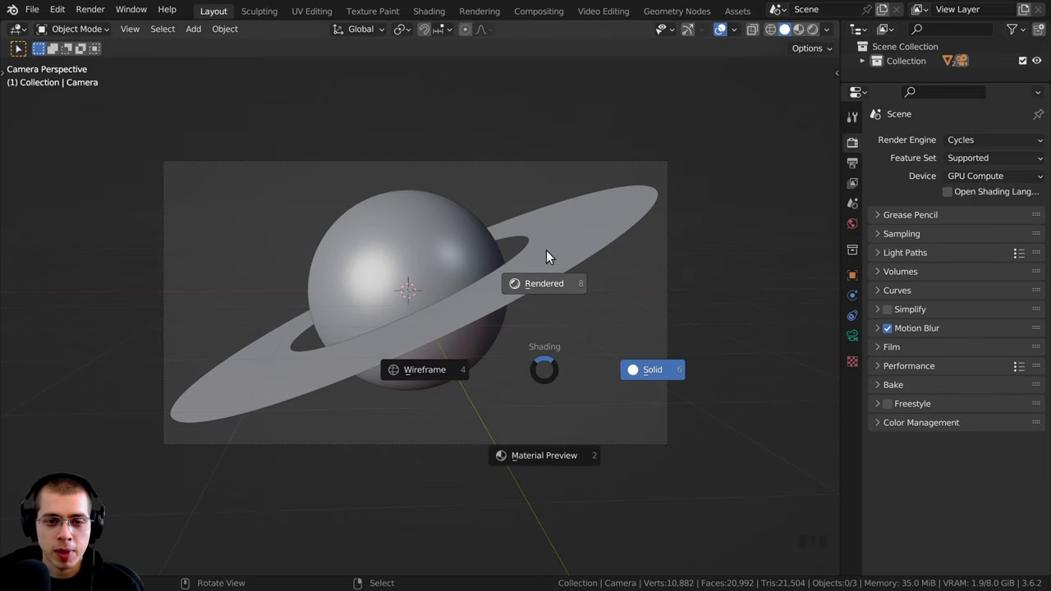
left_click(546, 250)
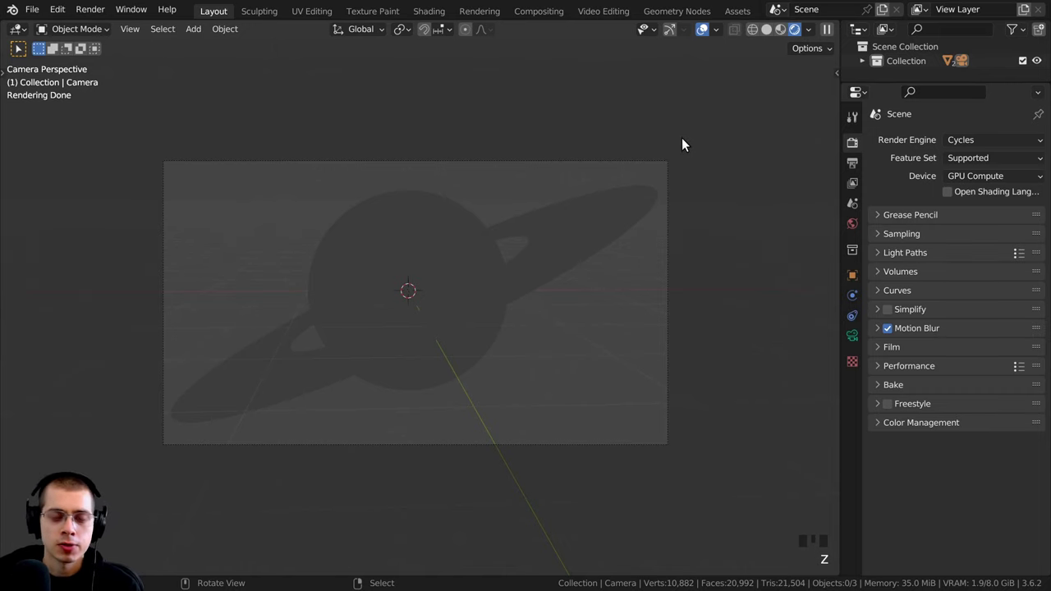
- Define a render region that encloses the entire camera frame
key("ctrl+b")
left_click_drag(742, 102, 404, 321)
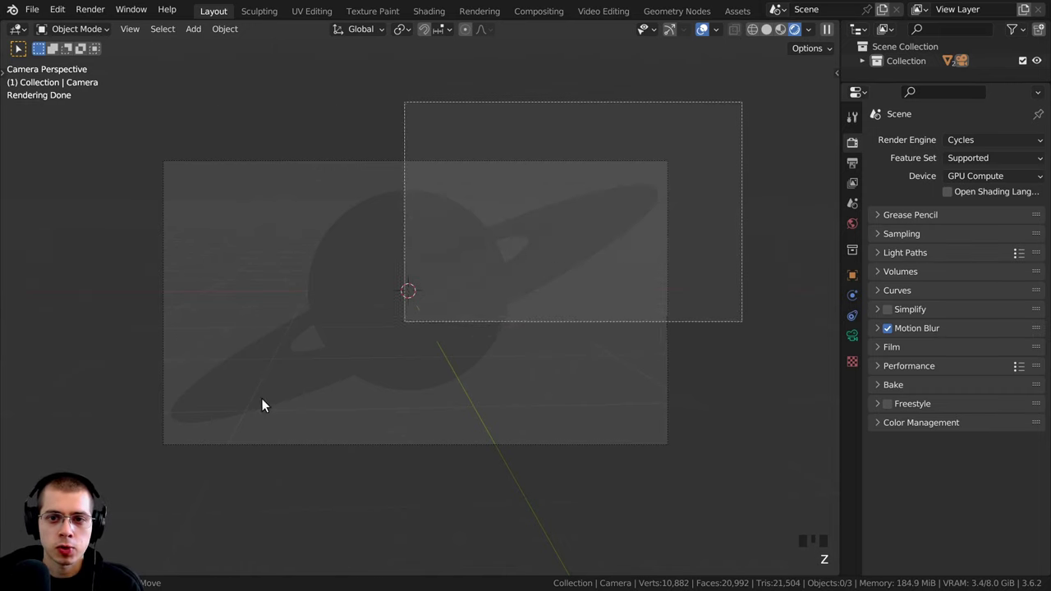
left_click_drag(261, 398, 33, 522)
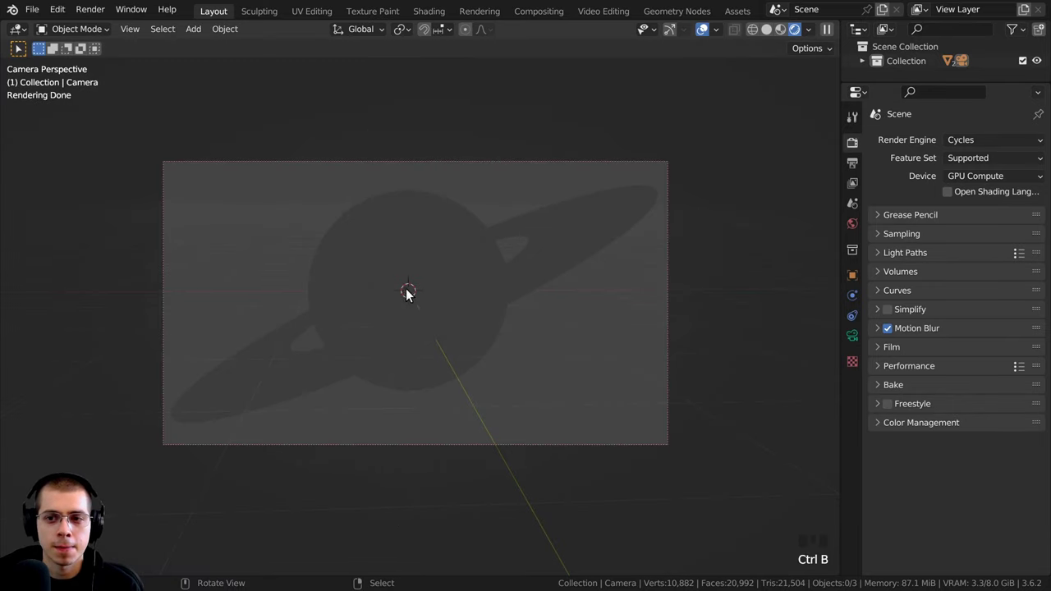
middle_click_drag(408, 293, 398, 294, "shift")
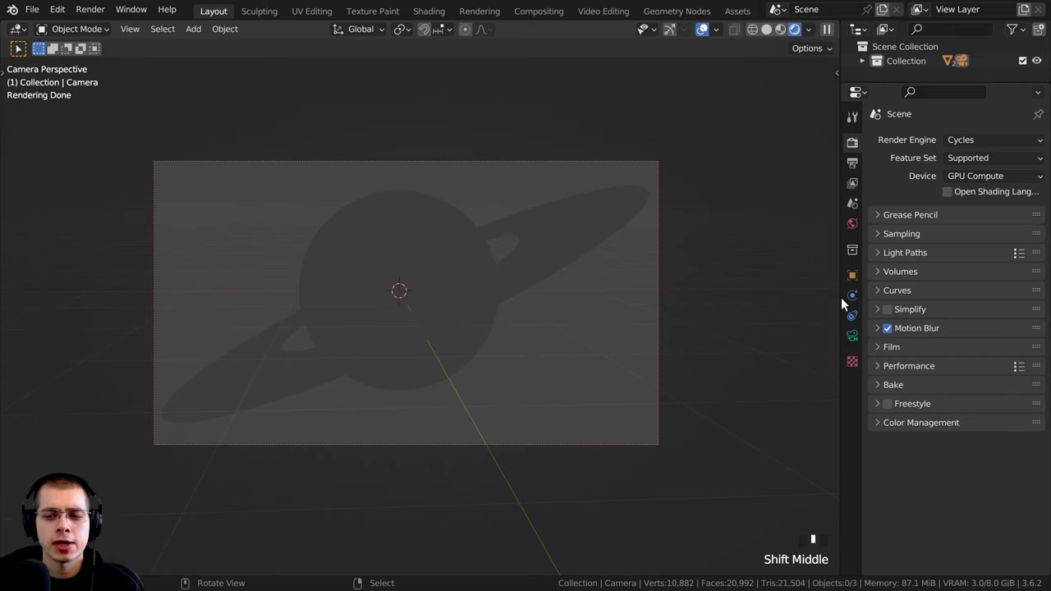
- Set the colour management look to Very High Contrast, keeping the Filmic view transform
left_click(884, 425)
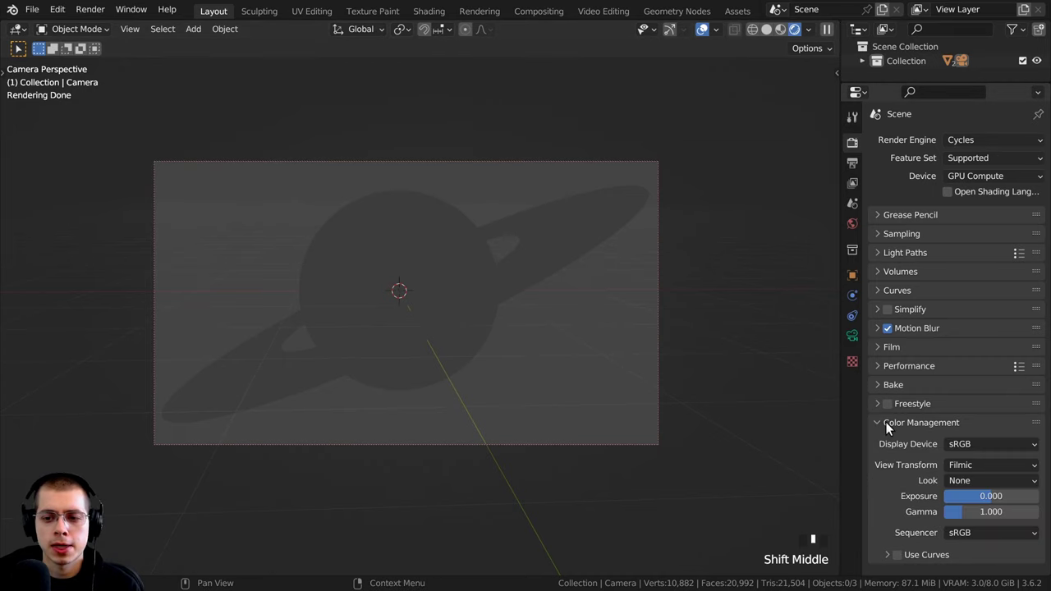
left_click(982, 466)
key("Escape")
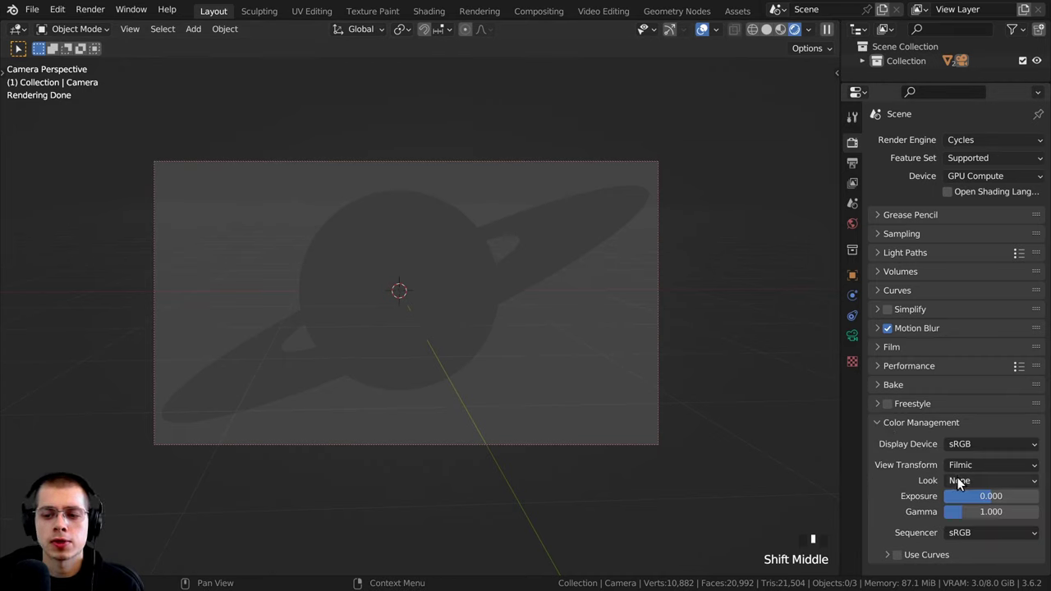
left_click(959, 481)
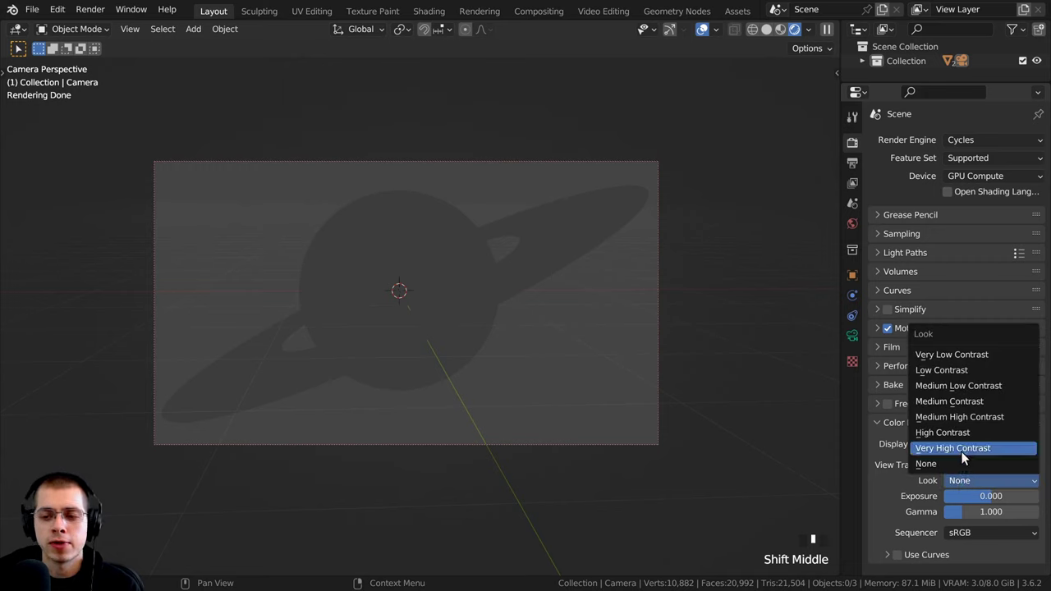
left_click(961, 449)
left_click(958, 480)
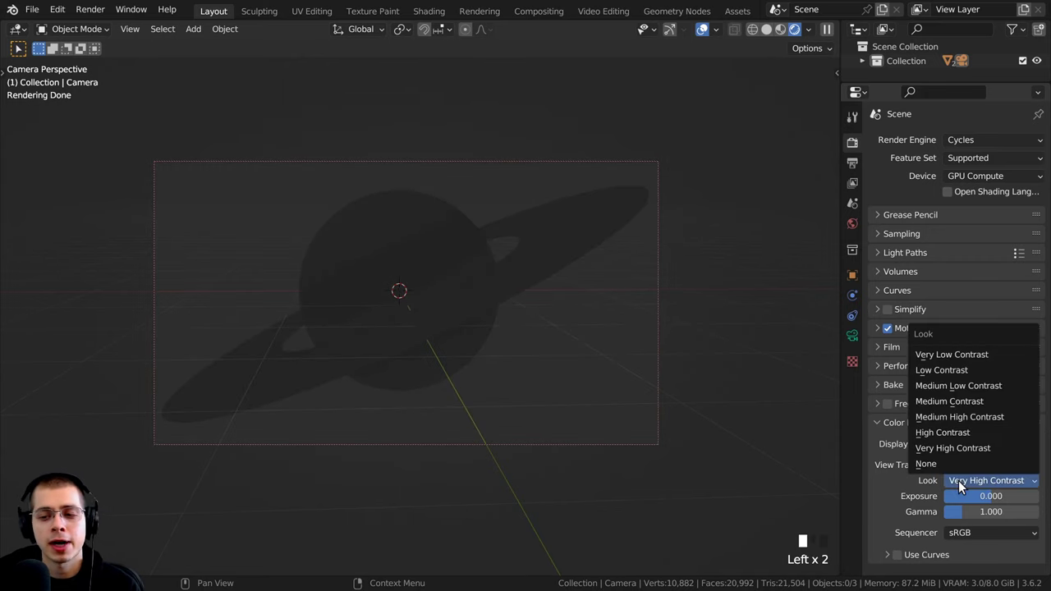
left_click(958, 480)
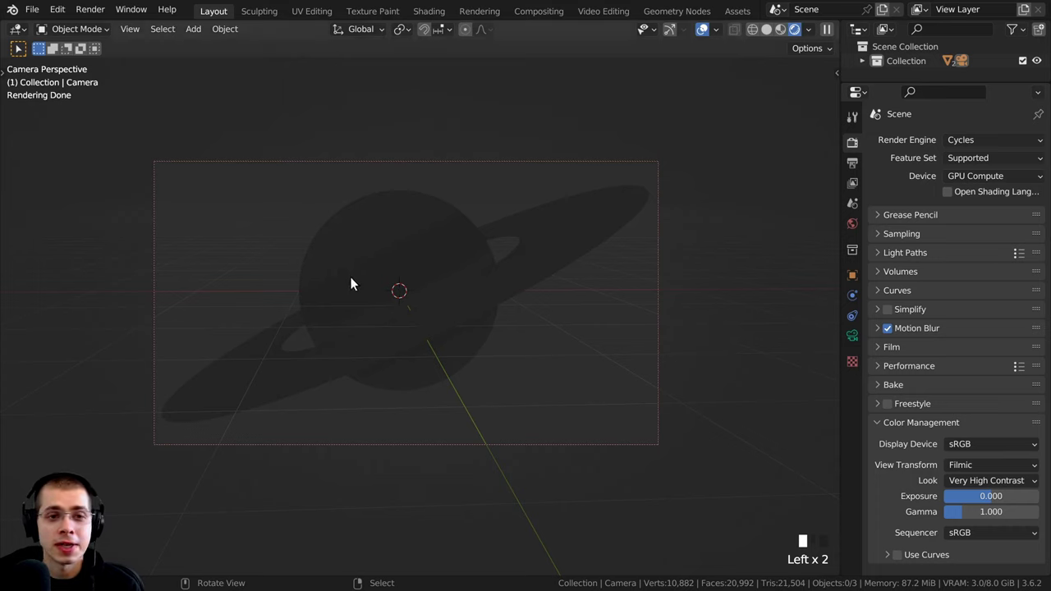
- Switch to the Shading workspace and show its 3D viewport through the camera with rendered shading
left_click(422, 13)
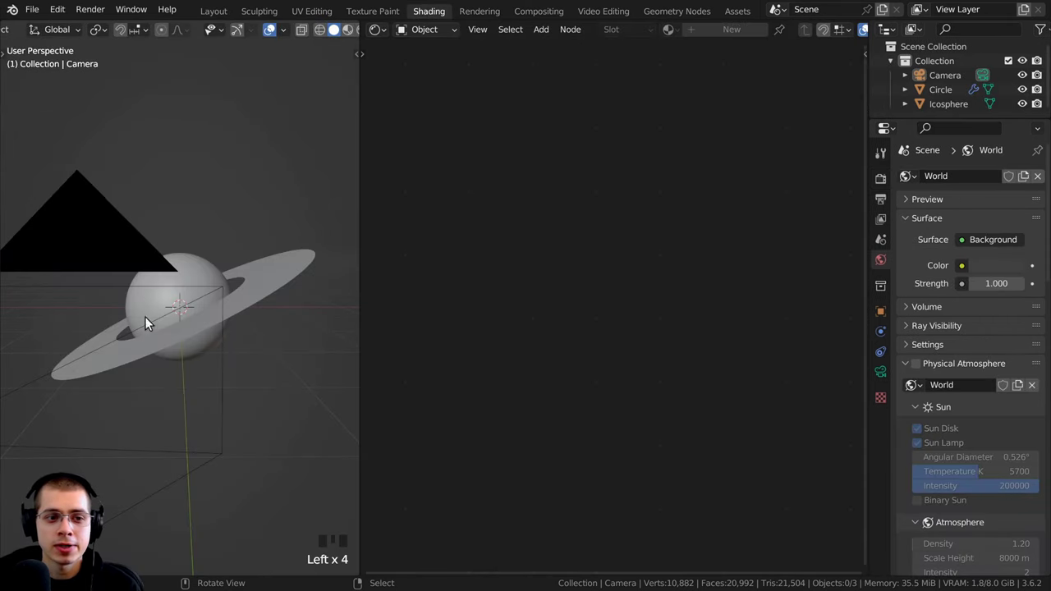
middle_click_drag(145, 317, 211, 184)
key("KP_0")
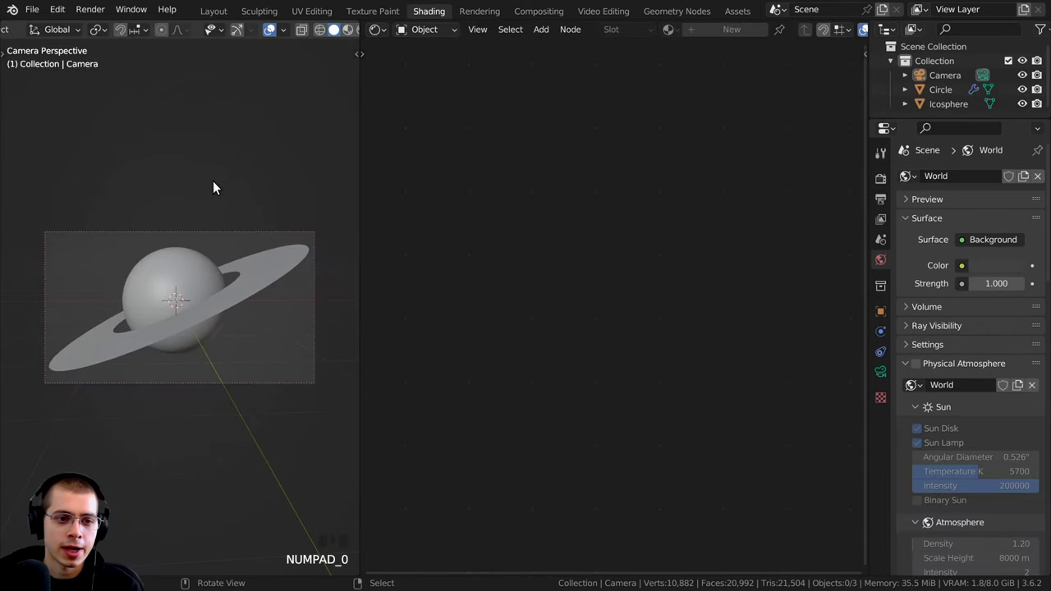
key("z")
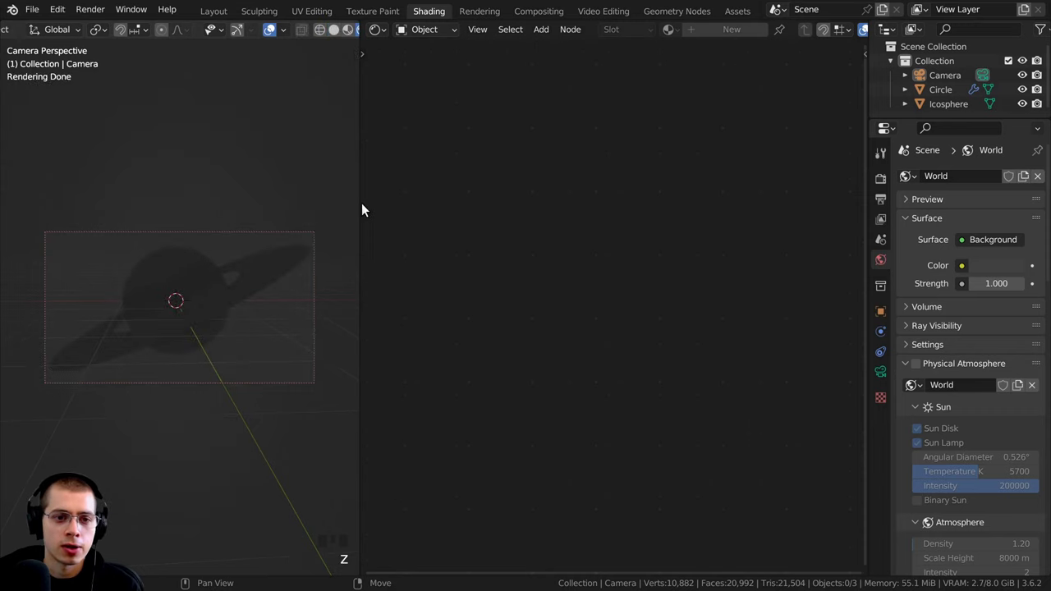
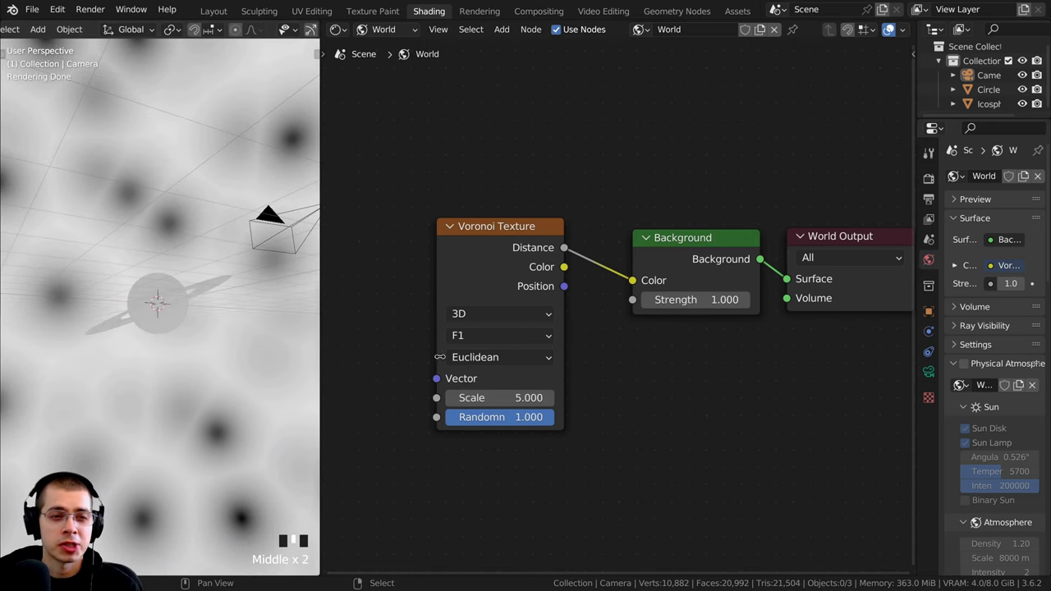
- Set the scale of the world's Voronoi Texture node to 200
left_click(498, 397)
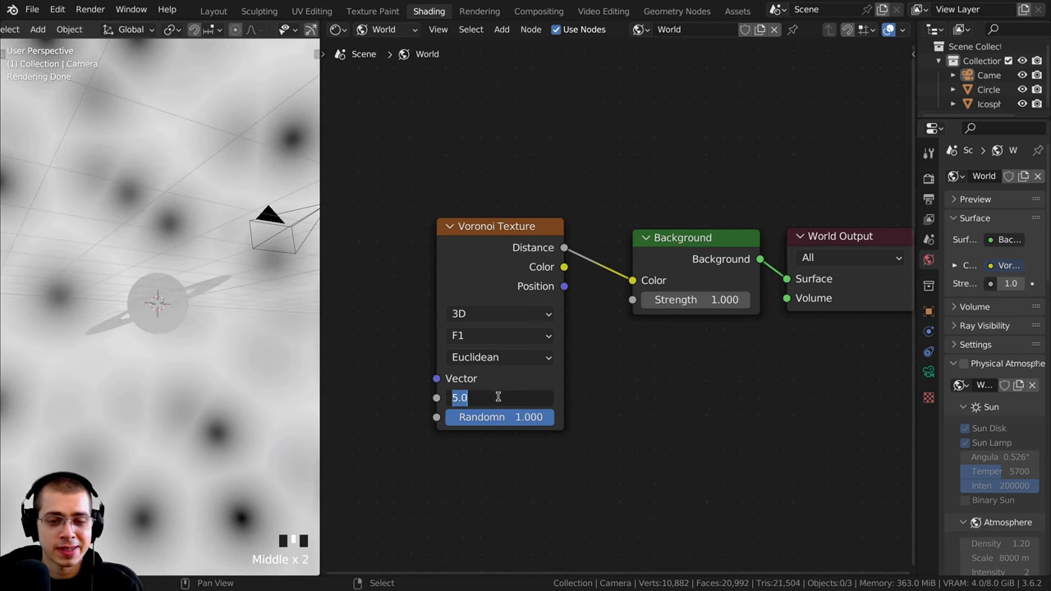
type("200")
key("Return")
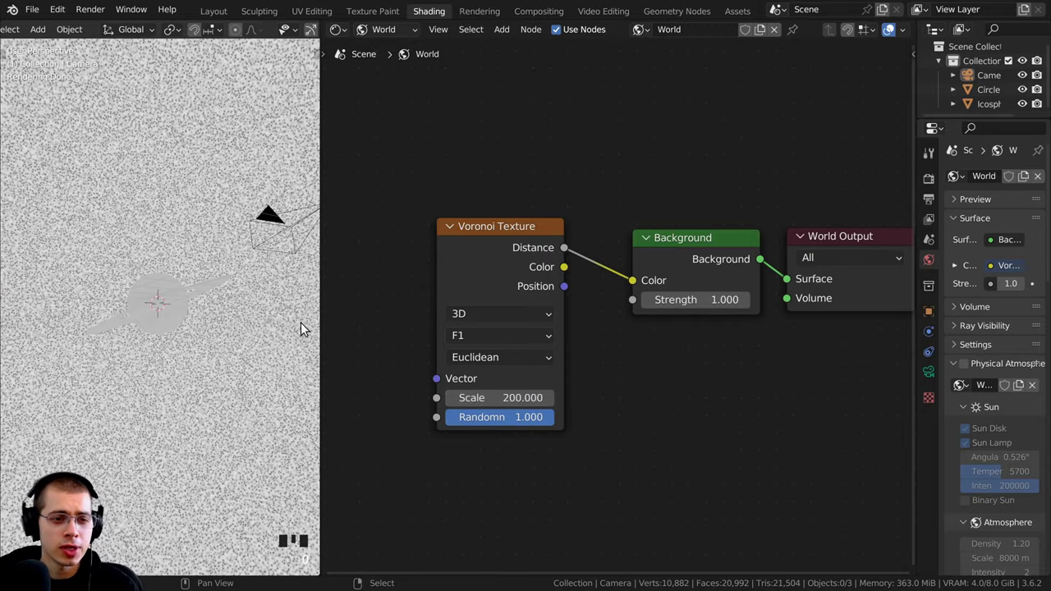
middle_click_drag(301, 328, 145, 297)
scroll(148, 298, "up", 6)
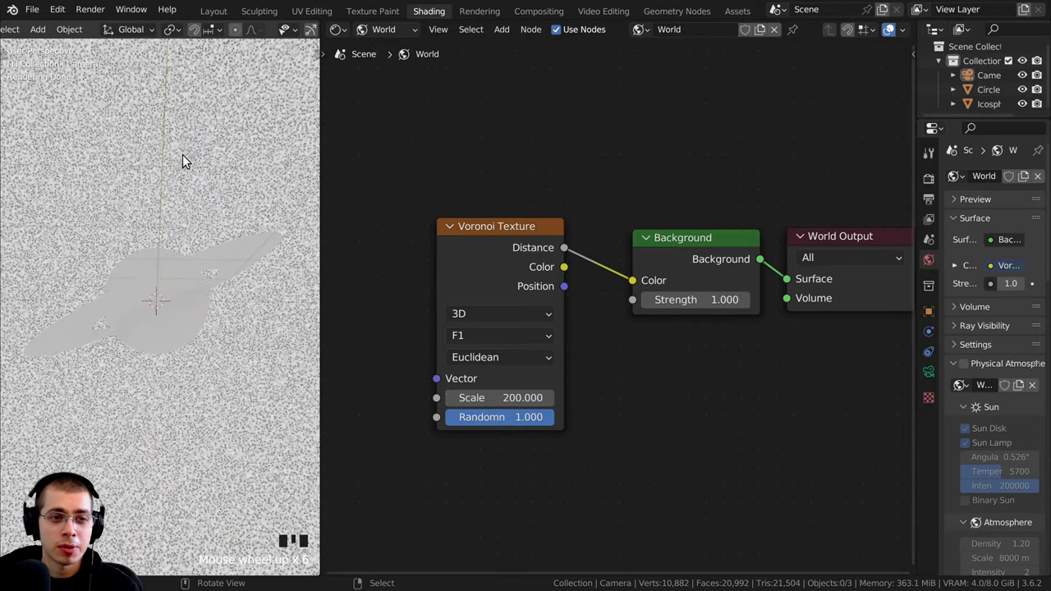
scroll(473, 212, "up", 1)
middle_click_drag(489, 220, 470, 191)
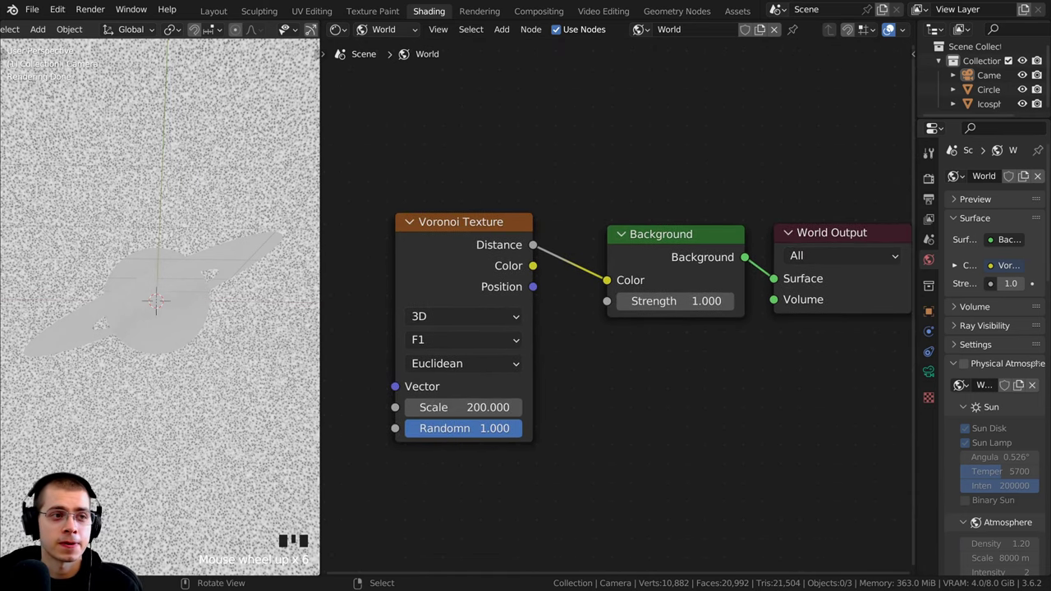
- Add a Color Ramp node between the Voronoi Texture's Distance output and the Background node's Color input
key("shift+a")
left_click(436, 130)
type("col")
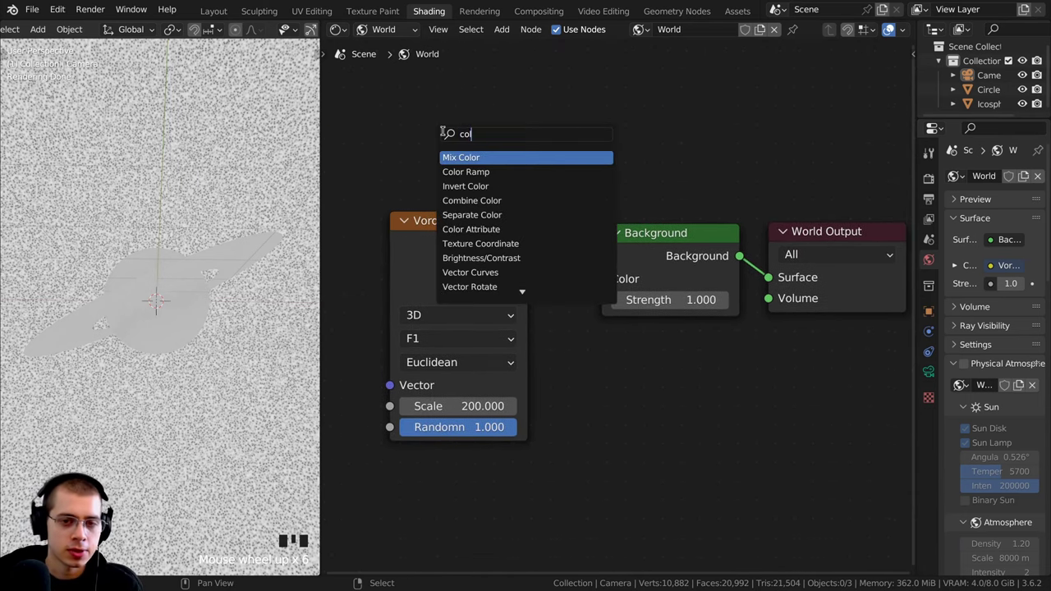
left_click(484, 171)
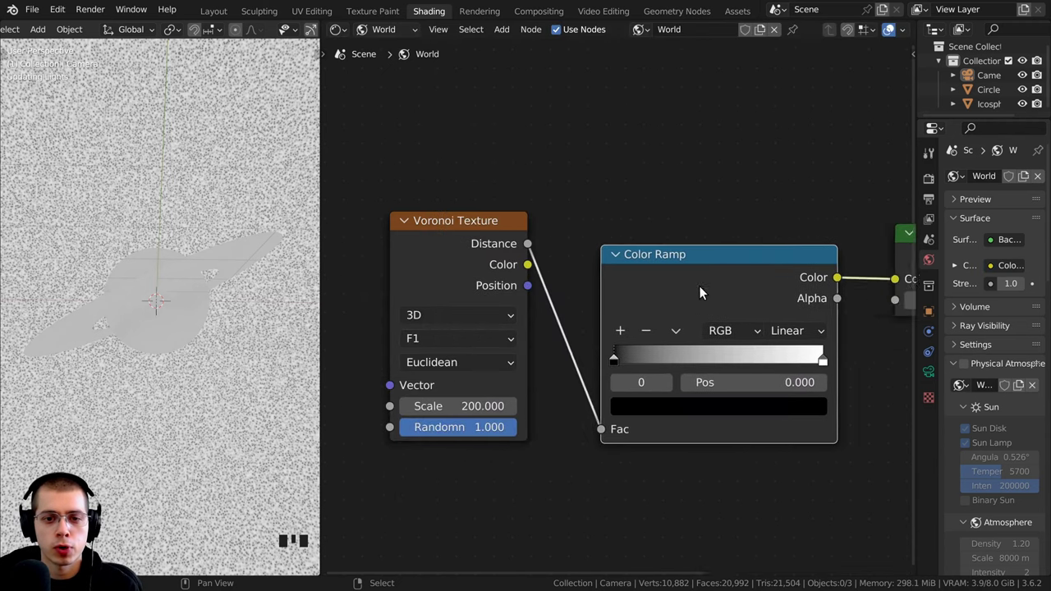
left_click(511, 231)
- Reverse the Color Ramp by moving the black stop to about 0.506 and the white stop to the ramp's start
left_click_drag(421, 293, 528, 293)
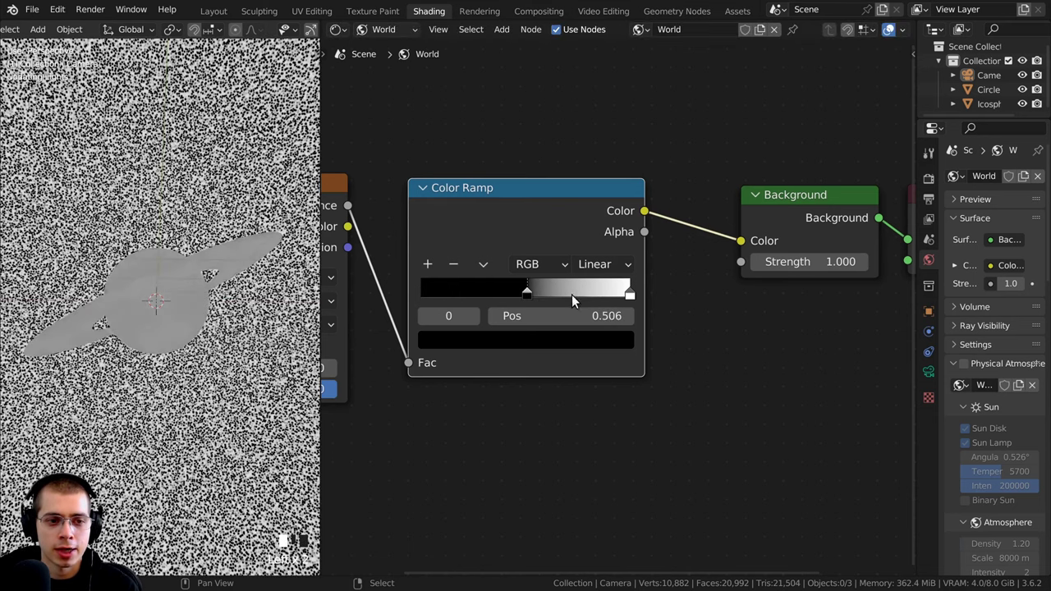
left_click_drag(622, 293, 424, 294)
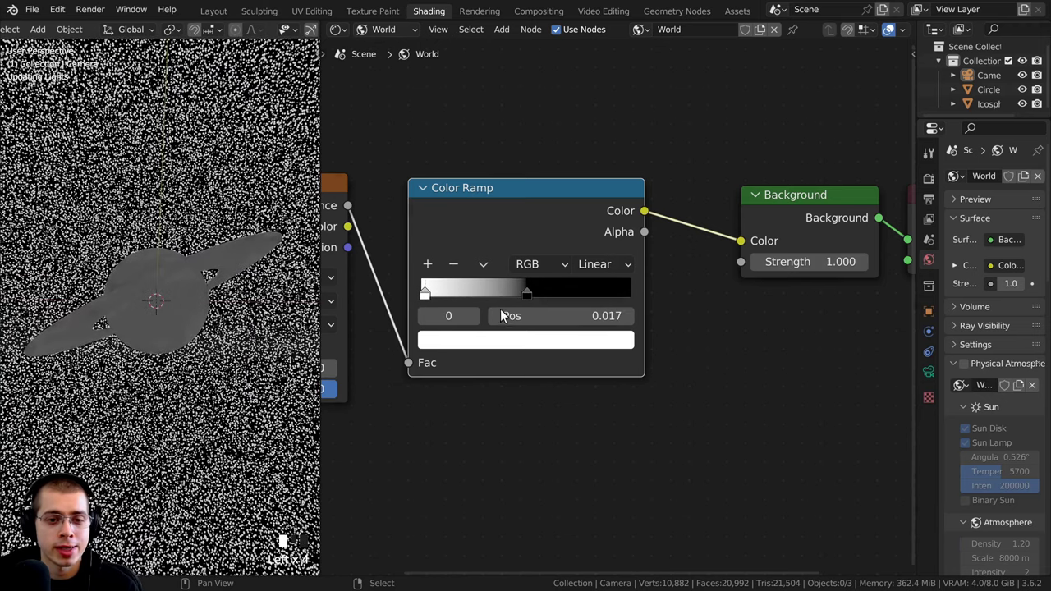
scroll(530, 295, "up", 3)
left_click_drag(532, 296, 514, 284)
left_click(669, 290)
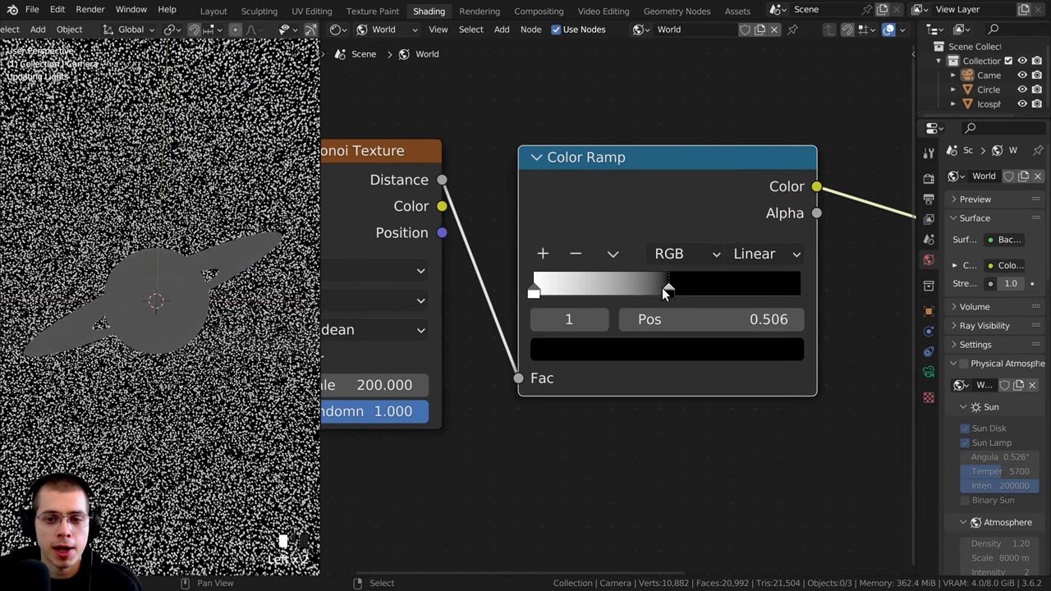
- Bring the Color Ramp's black stop close to the white one, at about 0.062, to shrink the spots into small stars
left_click_drag(670, 289, 555, 291)
key("KP_0")
scroll(230, 320, "up", 7)
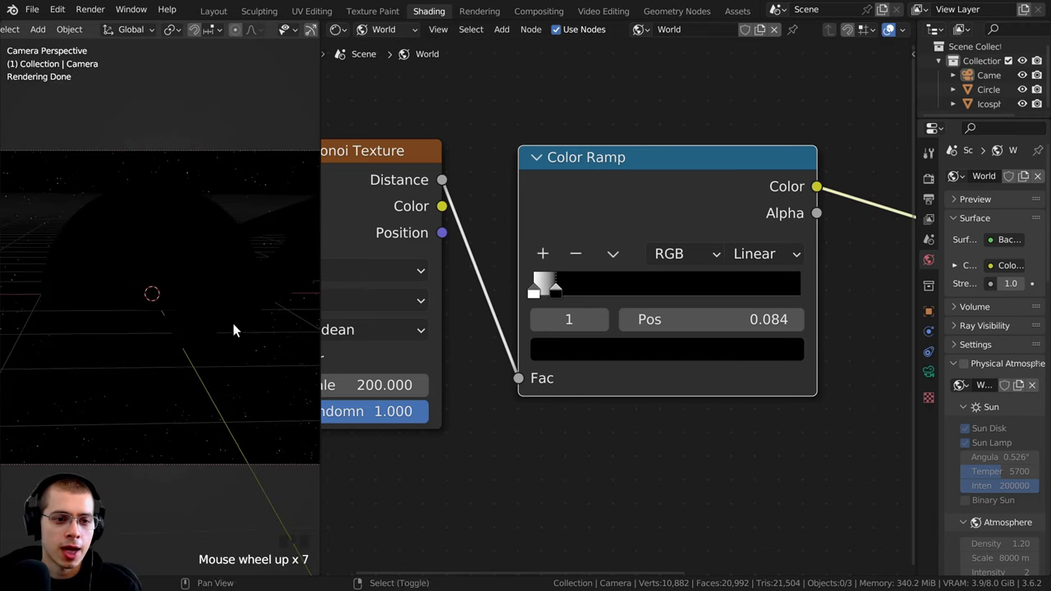
middle_click_drag(234, 330, 193, 364, "shift")
scroll(260, 298, "up", 6)
scroll(177, 218, "up", 3)
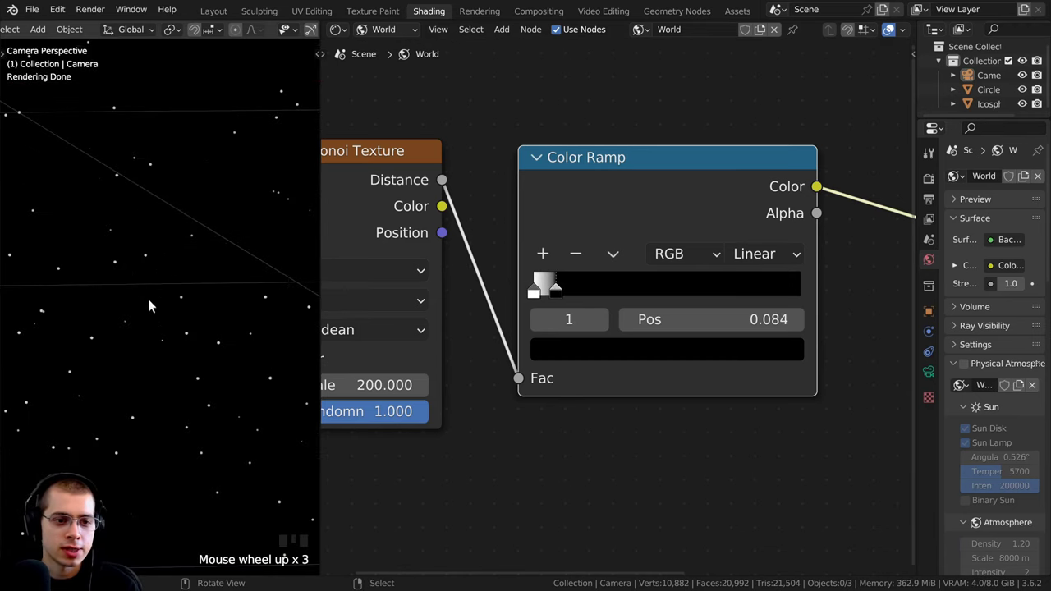
scroll(618, 307, "down", 1)
left_click_drag(560, 293, 555, 293)
- Move the Background node slightly closer to the Color Ramp and set its strength to 5
scroll(749, 304, "down", 4)
middle_click_drag(750, 304, 503, 306)
scroll(616, 271, "down", 1)
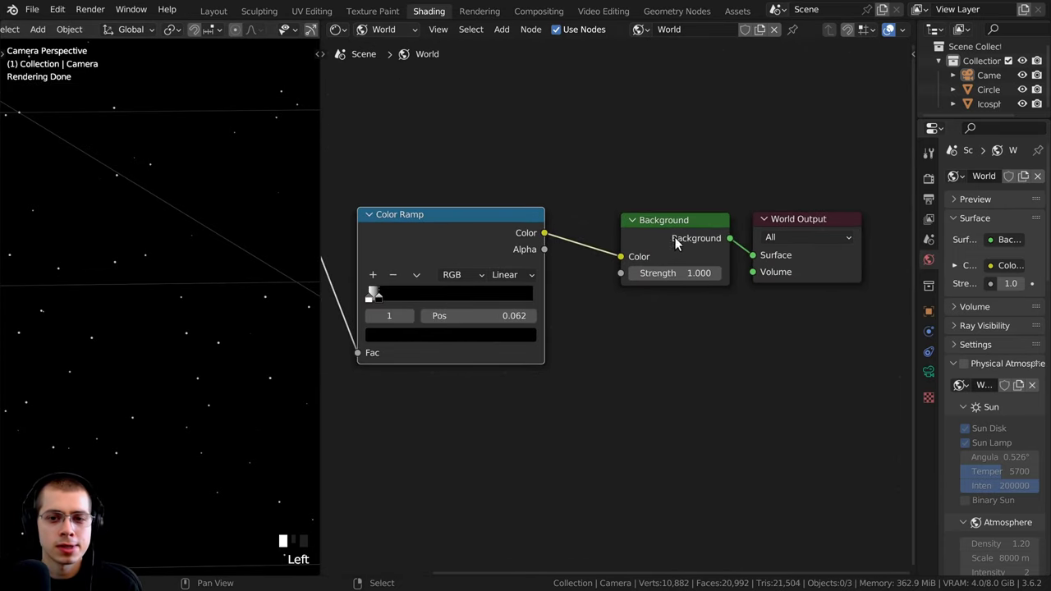
left_click(671, 236)
left_click_drag(671, 236, 652, 234)
left_click(661, 271)
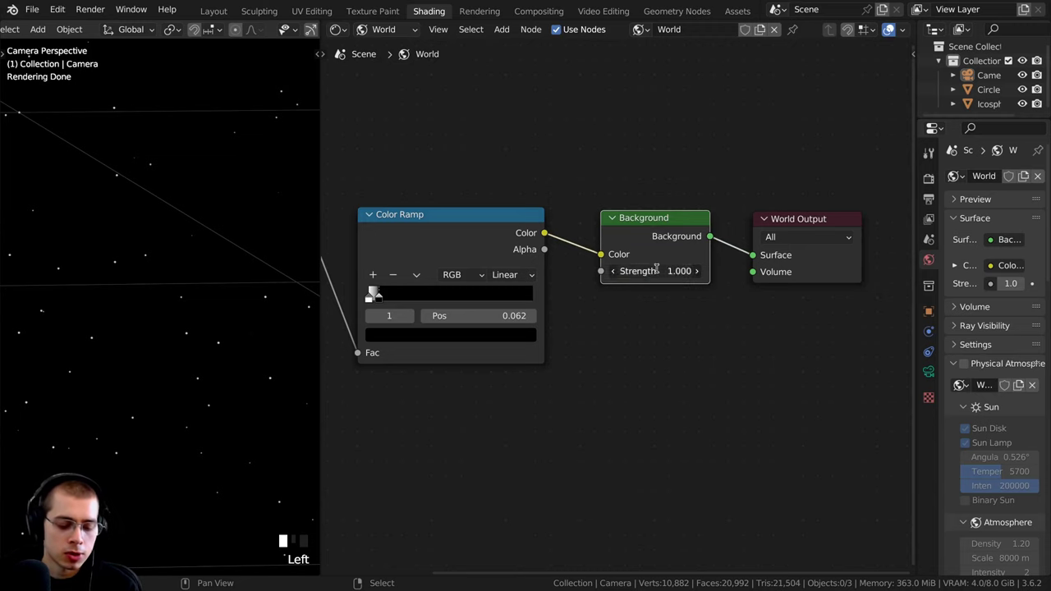
type("5")
key("Return")
scroll(169, 293, "down", 5)
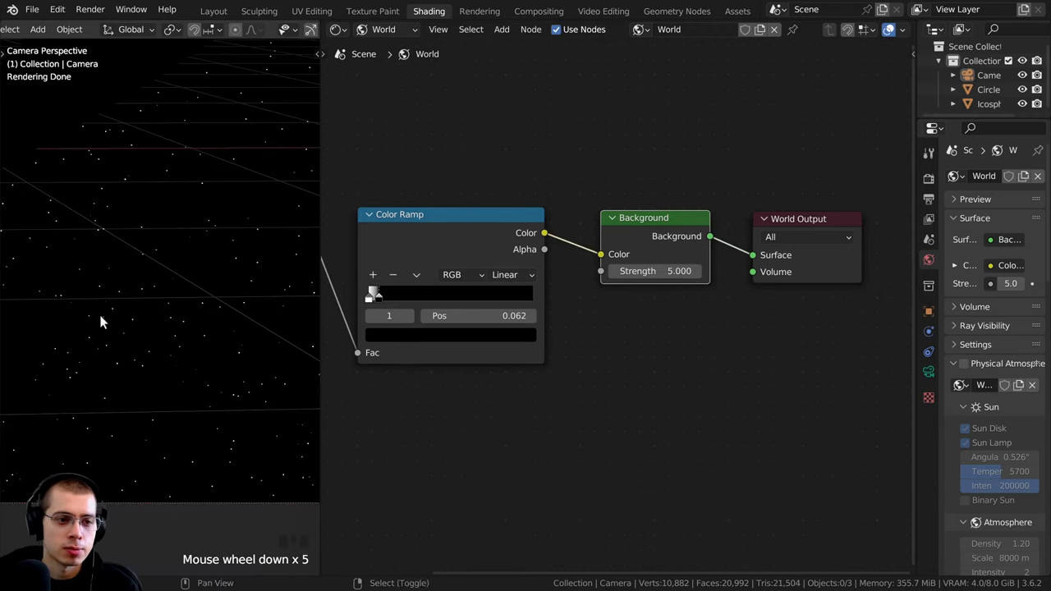
- Examine the size and spread of the stars across the camera view in an enlarged 3D viewport, then restore the Shading layout
middle_click_drag(101, 320, 159, 366, "shift")
key("ctrl+space")
middle_click_drag(518, 403, 358, 294, "shift")
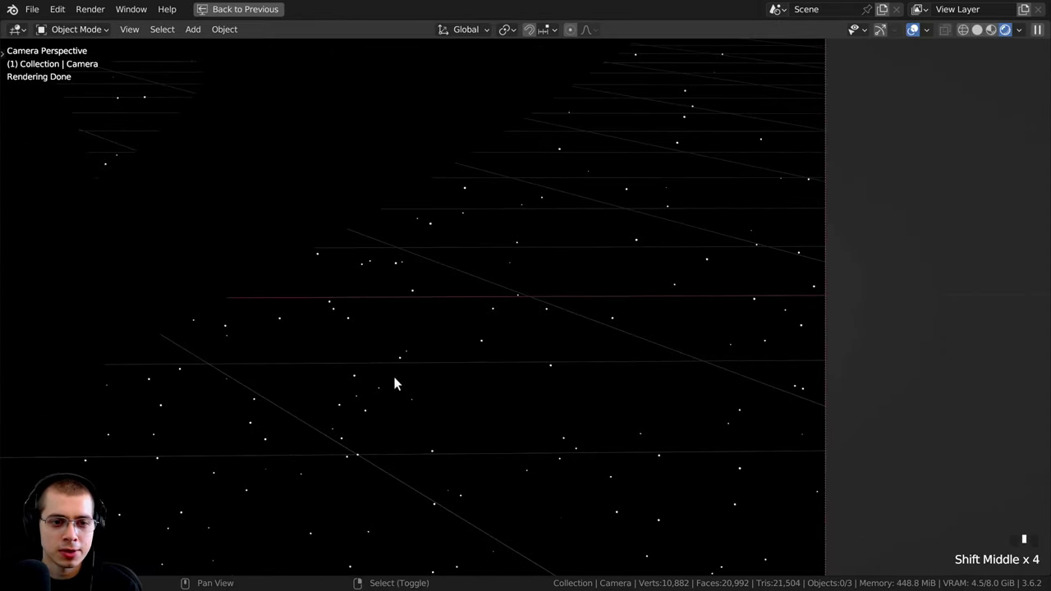
middle_click_drag(394, 383, 579, 358, "shift")
middle_click_drag(671, 345, 556, 312, "shift")
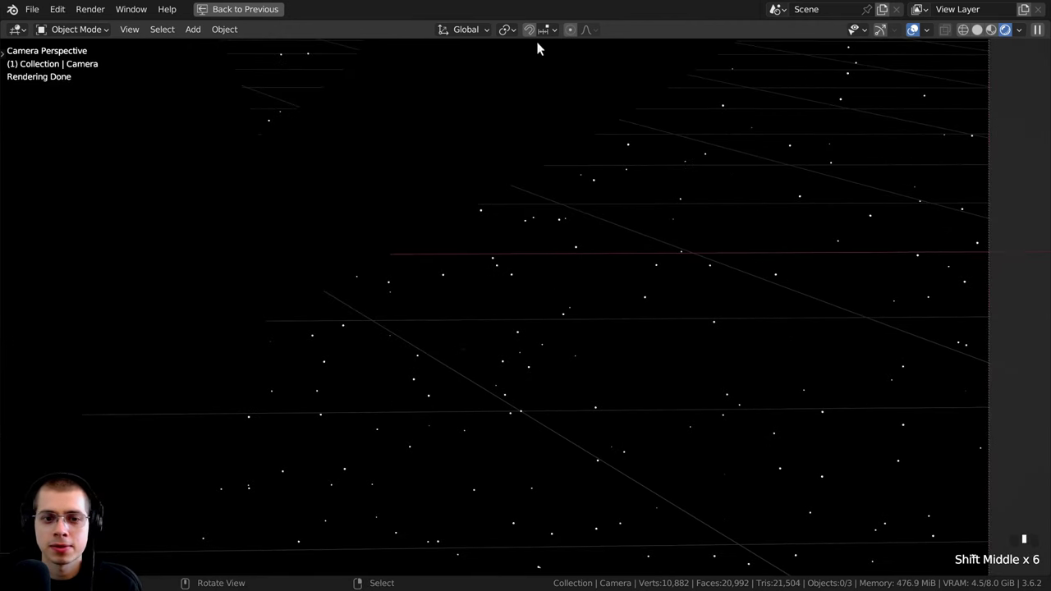
left_click(239, 9)
middle_click_drag(471, 235, 439, 233)
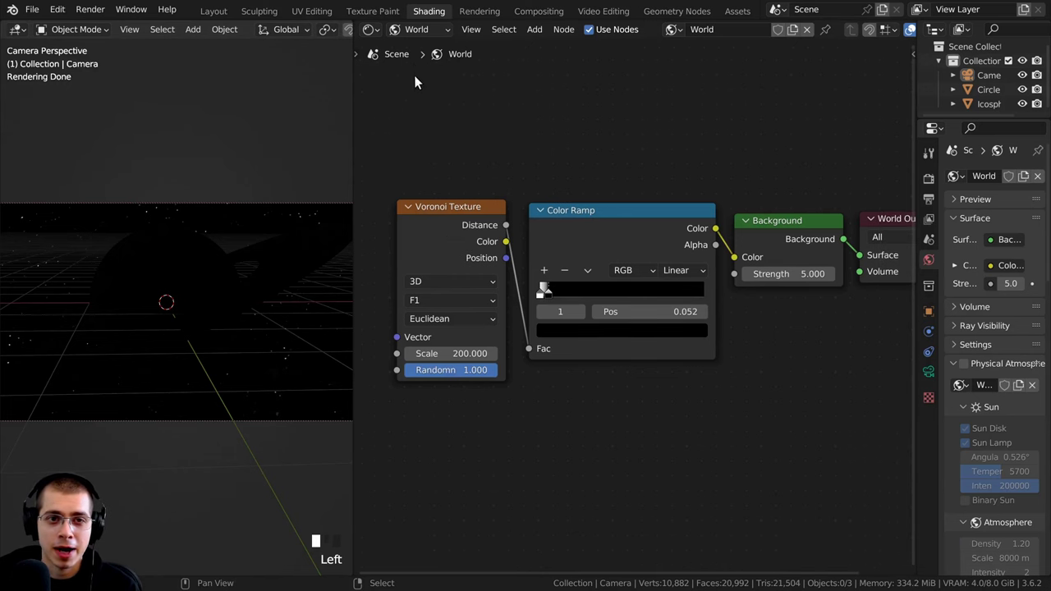
- Switch the node editor from World to Object shaders and leave all objects deselected
left_click(415, 29)
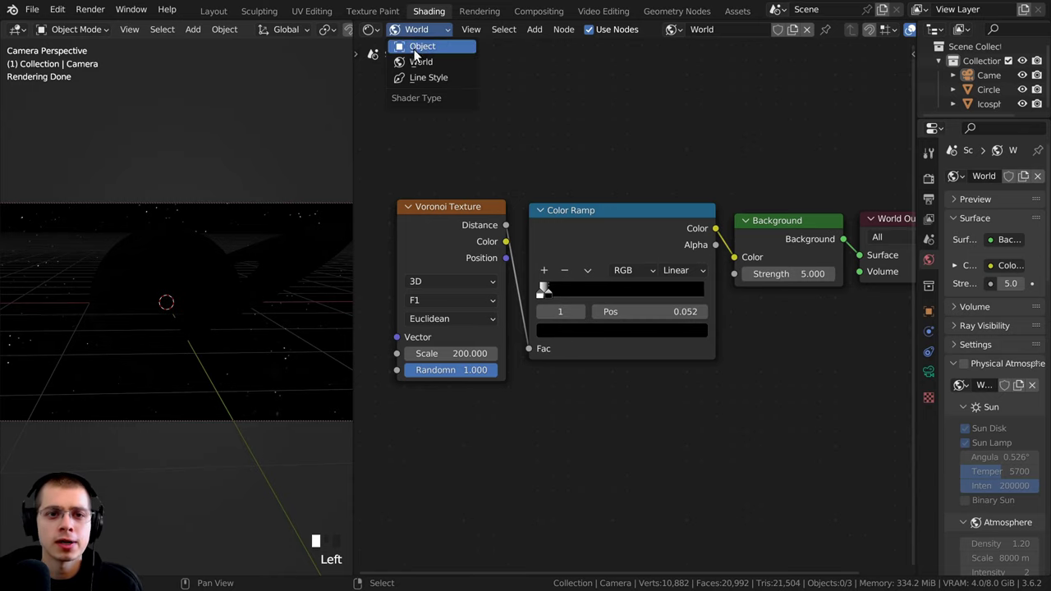
left_click(419, 46)
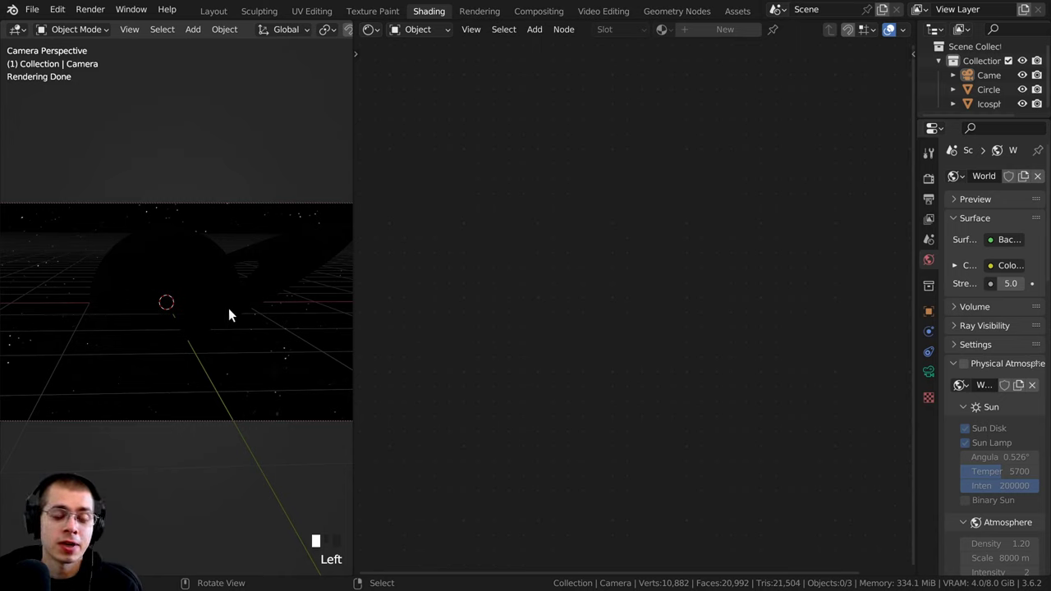
right_click(193, 284)
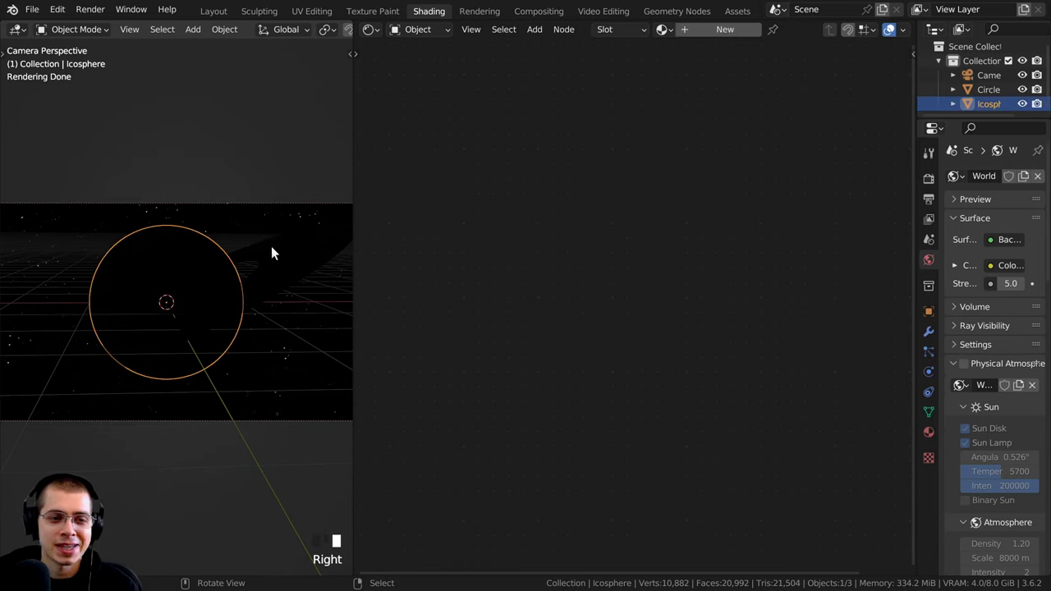
key("a")
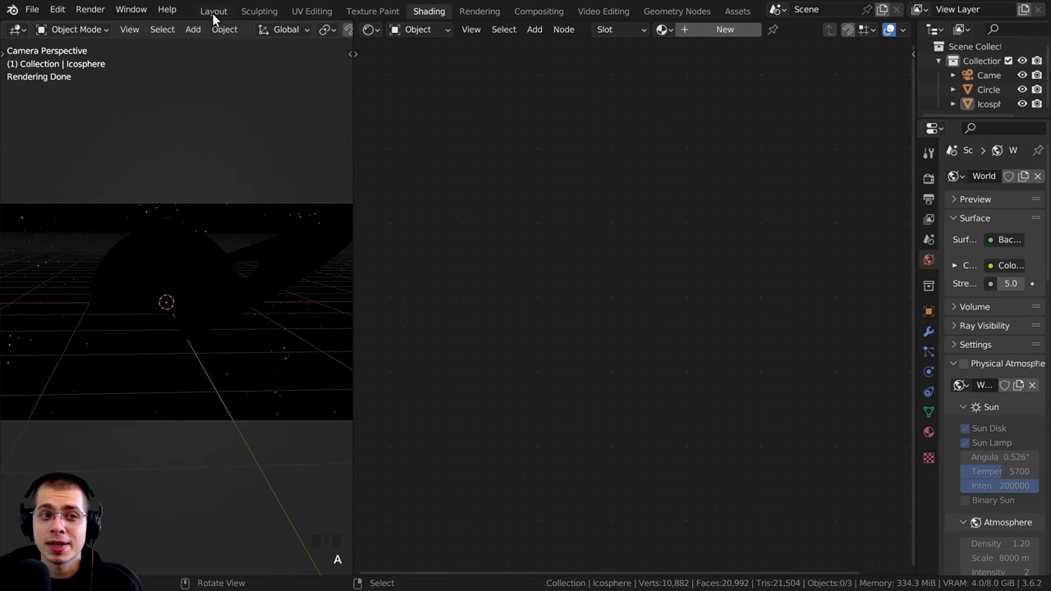
- Switch to the Layout workspace and add a Sun light to the scene
left_click(213, 11)
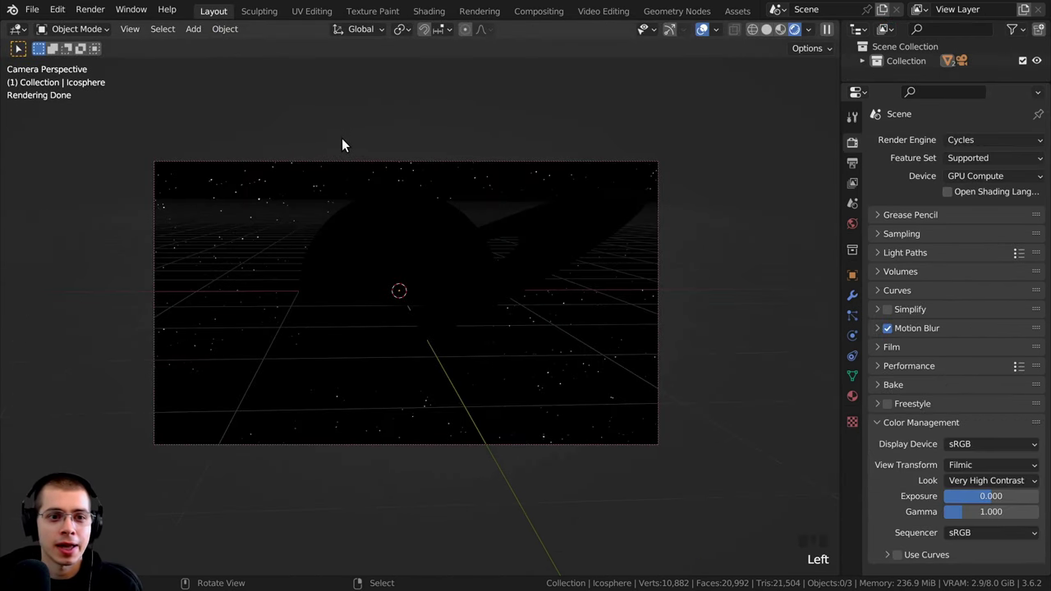
key("shift+a")
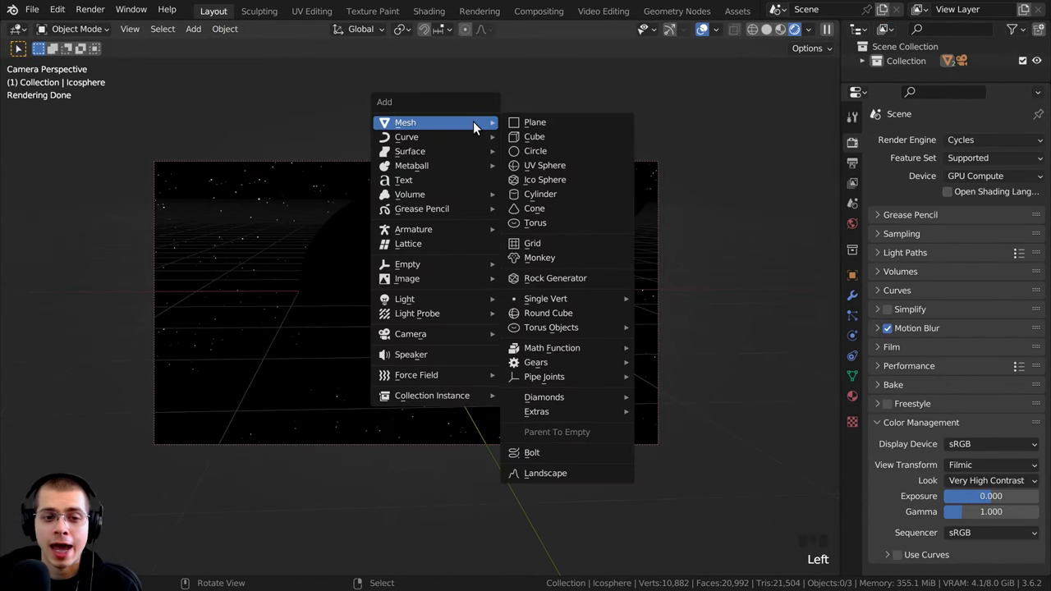
mouse_move(444, 297)
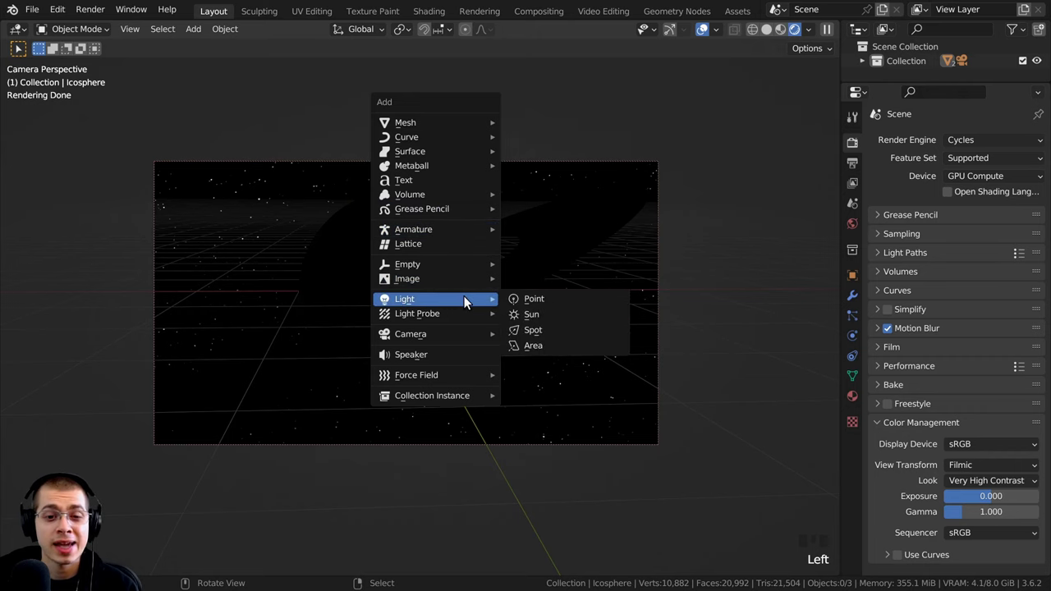
left_click(523, 313)
- Move the Sun light up above the planet and out to one side, beyond the rings
scroll(444, 396, "down", 4)
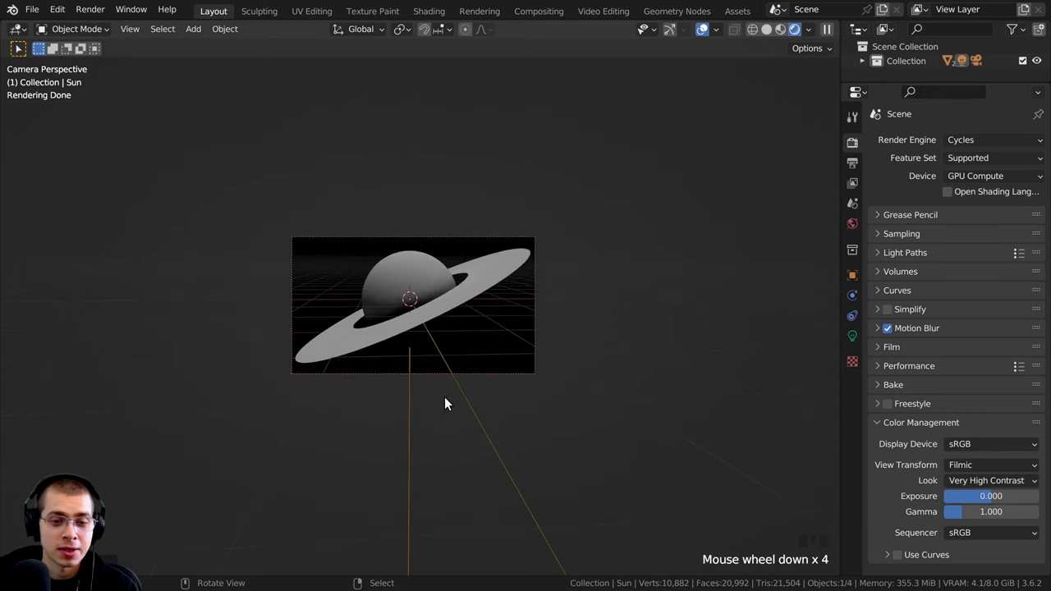
key("g")
left_click(445, 245)
middle_click_drag(445, 245, 537, 215)
scroll(460, 250, "down", 2)
key("g")
left_click(570, 236)
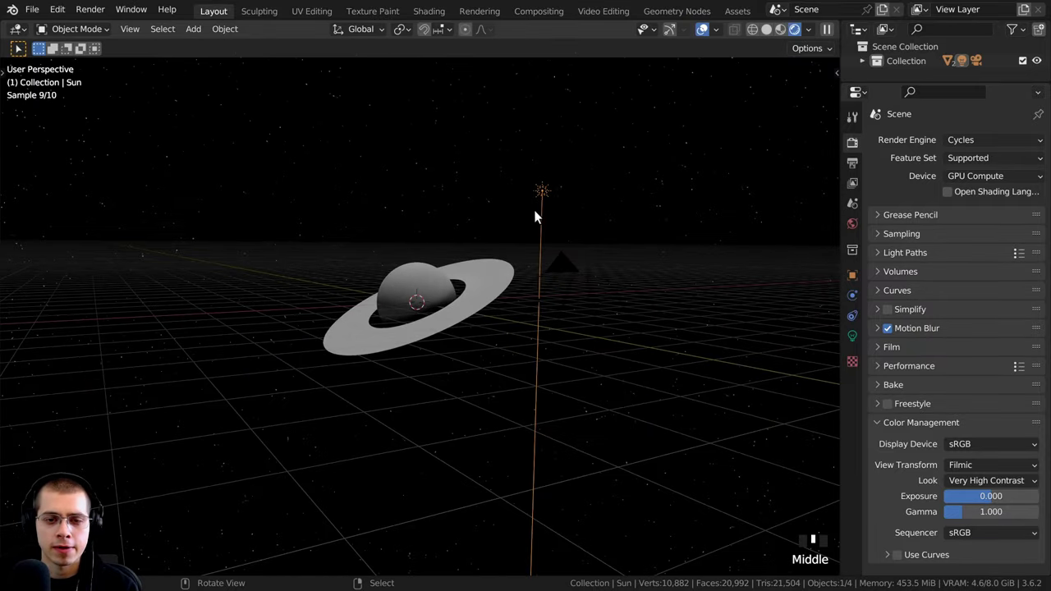
- Rotate the Sun light so its beam slants diagonally down towards the planet
middle_click_drag(561, 266, 680, 265)
key("r")
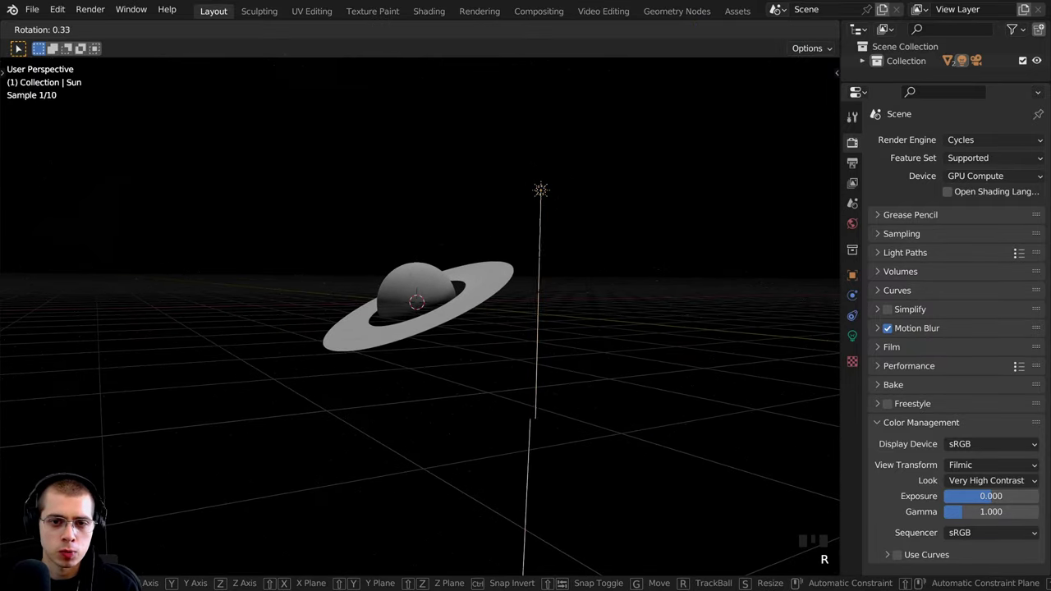
left_click(552, 343)
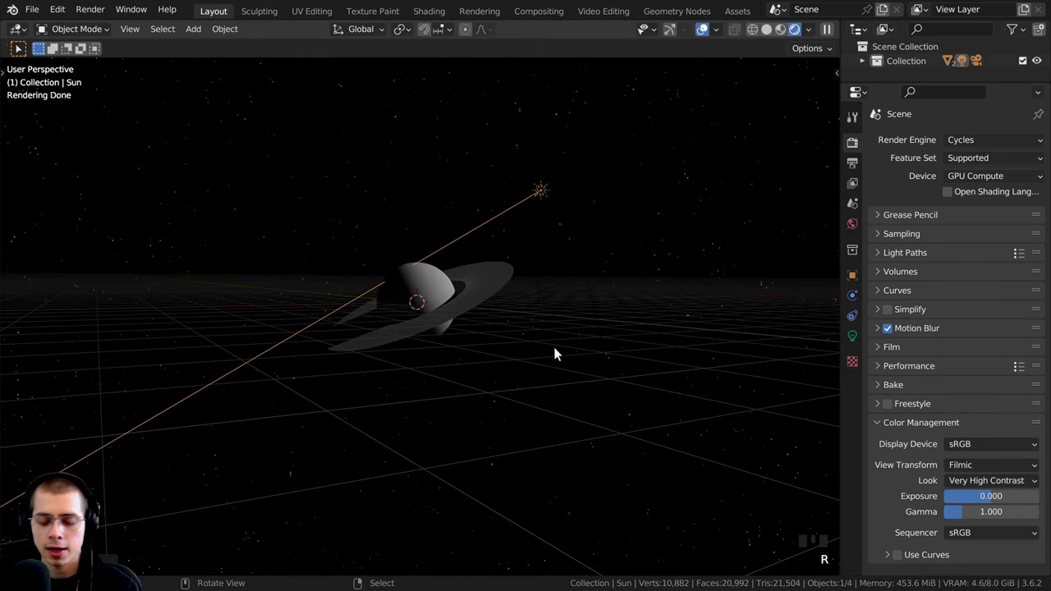
- From the top view, rotate and reposition the Sun light so its beam crosses the planet diagonally from the camera side
key("KP_7")
key("r")
left_click(580, 187)
key("g")
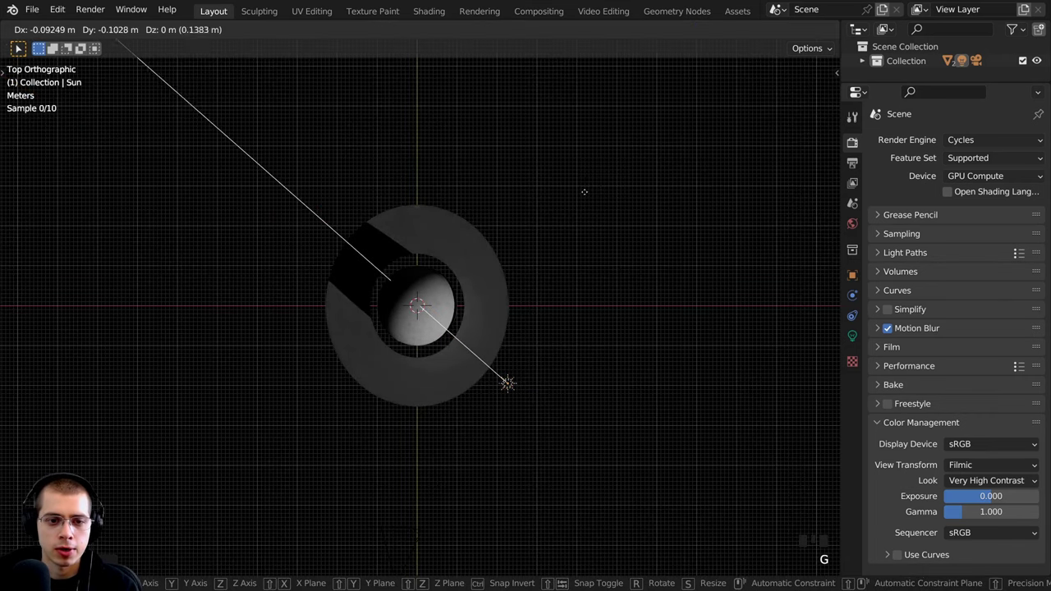
left_click(582, 197)
key("r")
left_click(586, 197)
key("g")
left_click(602, 206)
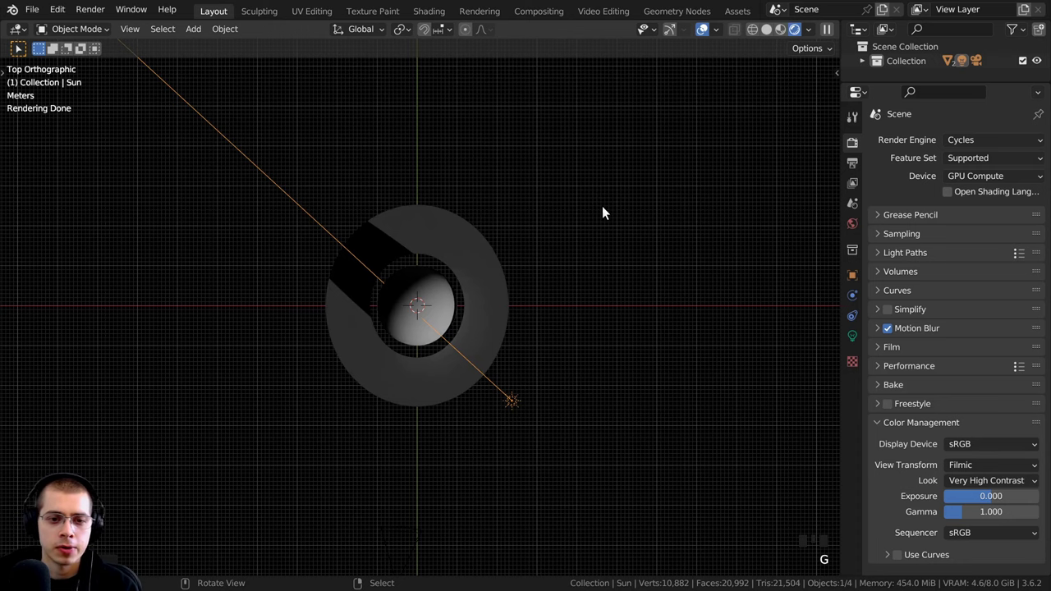
- In the camera view, fine-tune the Sun light's direction with a slight rotation to light the planet from the side
key("KP_0")
scroll(593, 227, "up", 3)
key("r")
key("r")
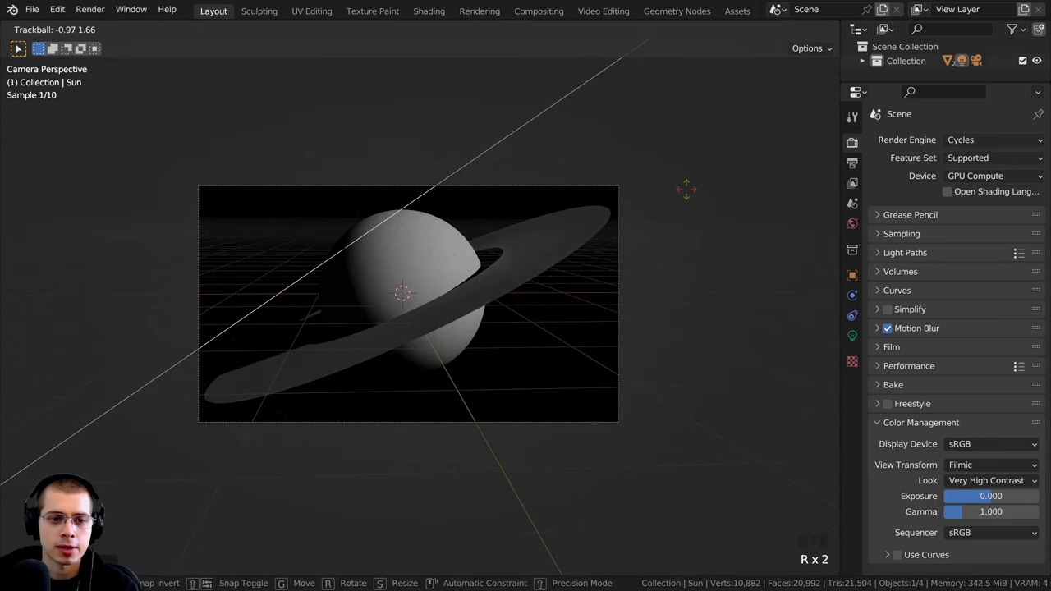
key("r")
left_click(684, 188)
- Open the Sun light's data properties, widen the properties area and set the strength to 4
left_click(852, 336)
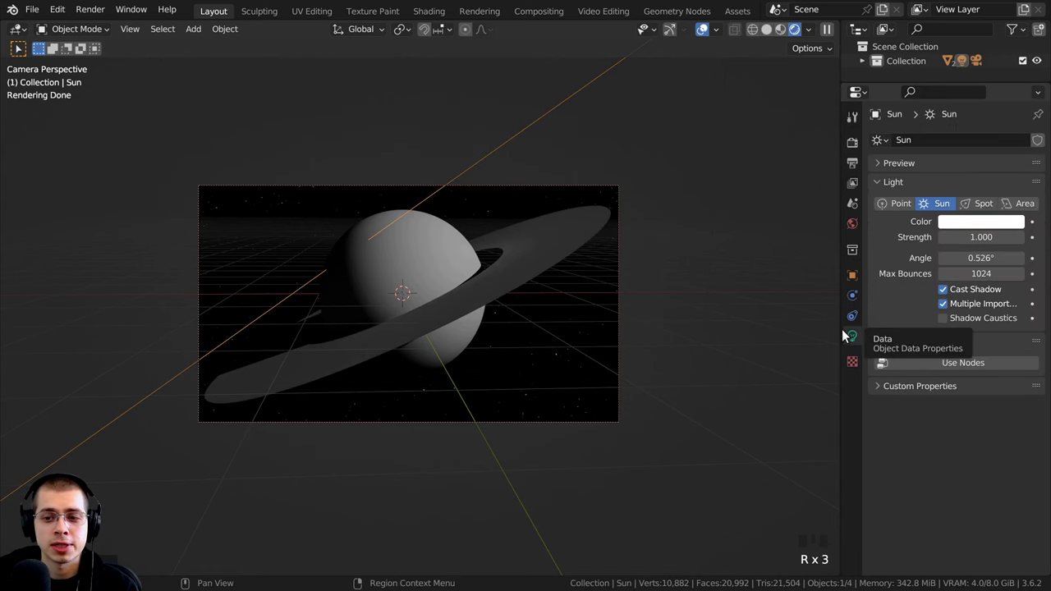
left_click_drag(841, 330, 729, 332)
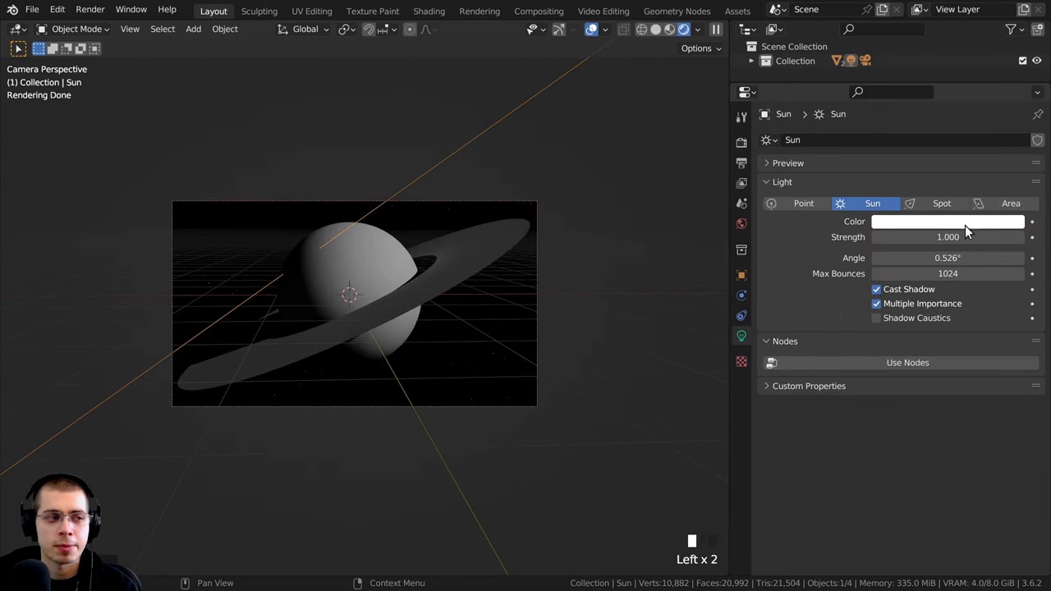
left_click(887, 236)
type("4")
key("Return")
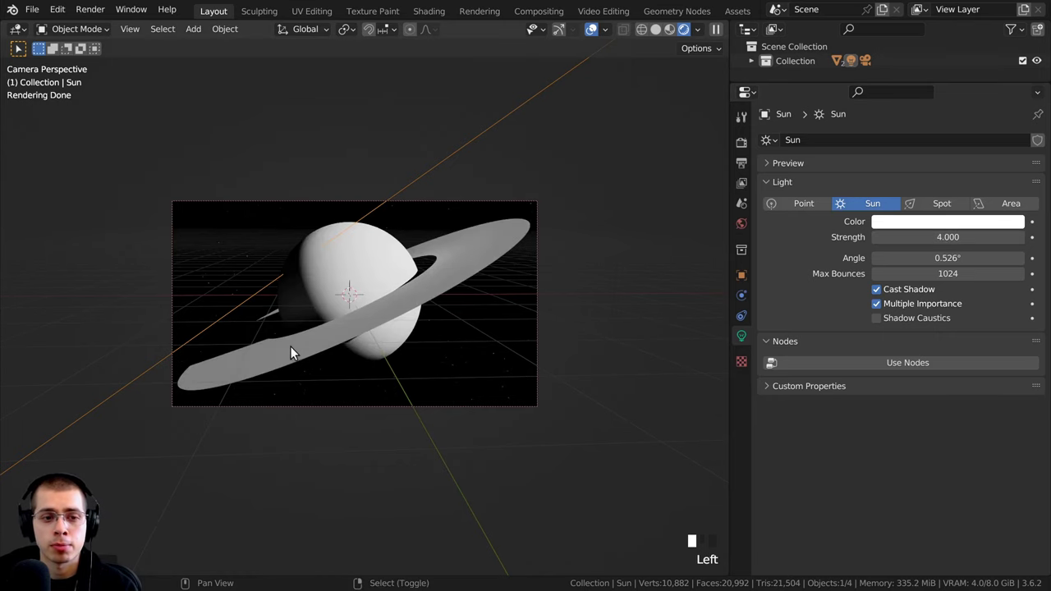
- Set the Sun light's angle to 1° while checking the planet's shadow edge up close, and deselect the light
middle_click_drag(291, 346, 307, 349, "shift")
scroll(300, 308, "up", 7)
scroll(413, 264, "up", 3)
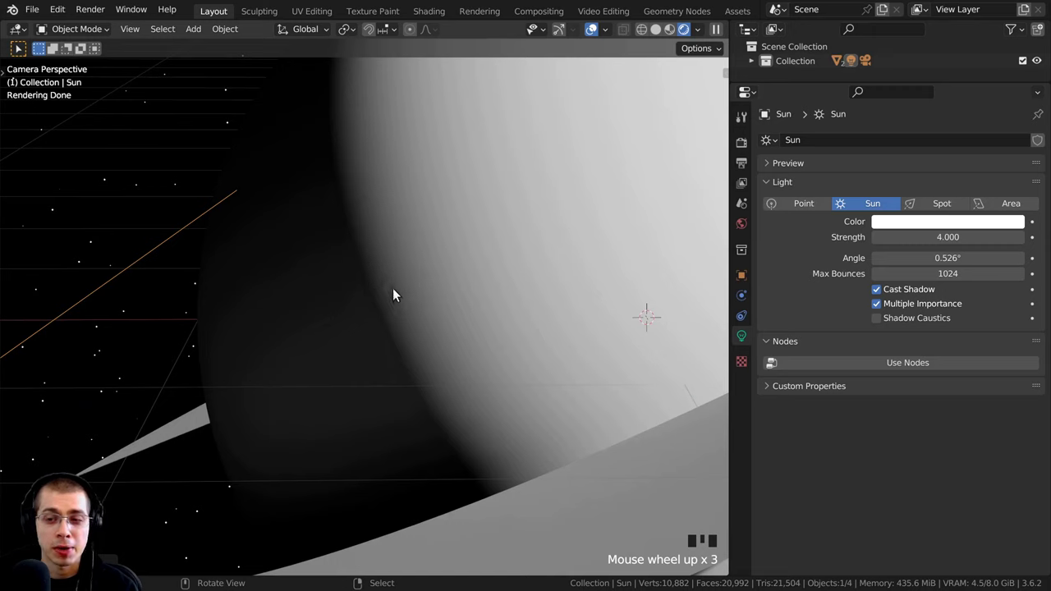
left_click(873, 258)
type("1")
left_click(642, 235)
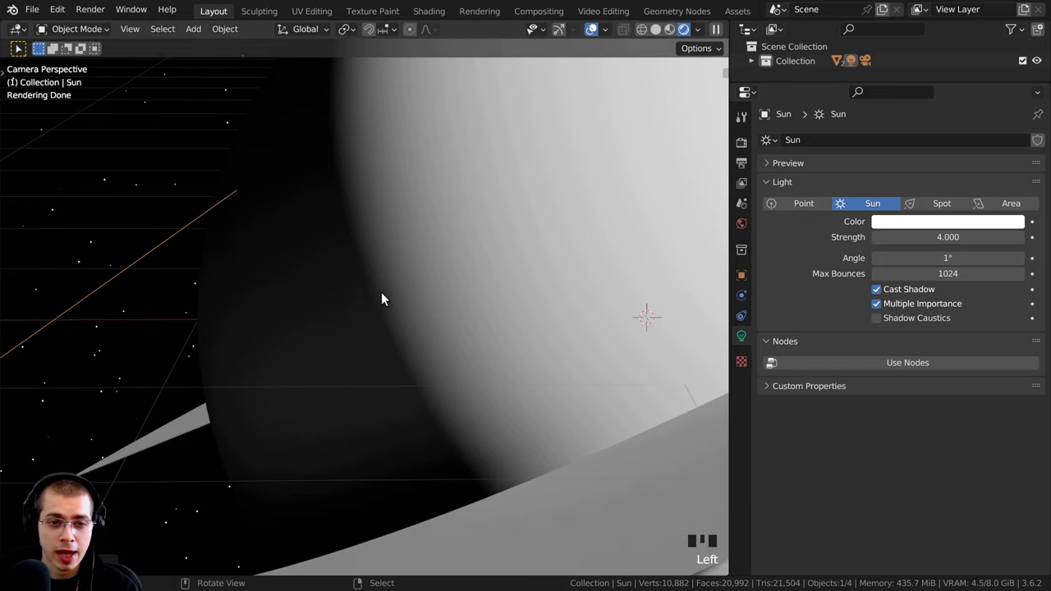
mouse_move(962, 262)
left_mouse_down()
mouse_move(944, 263)
mouse_move(1014, 261)
mouse_move(966, 261)
left_mouse_up()
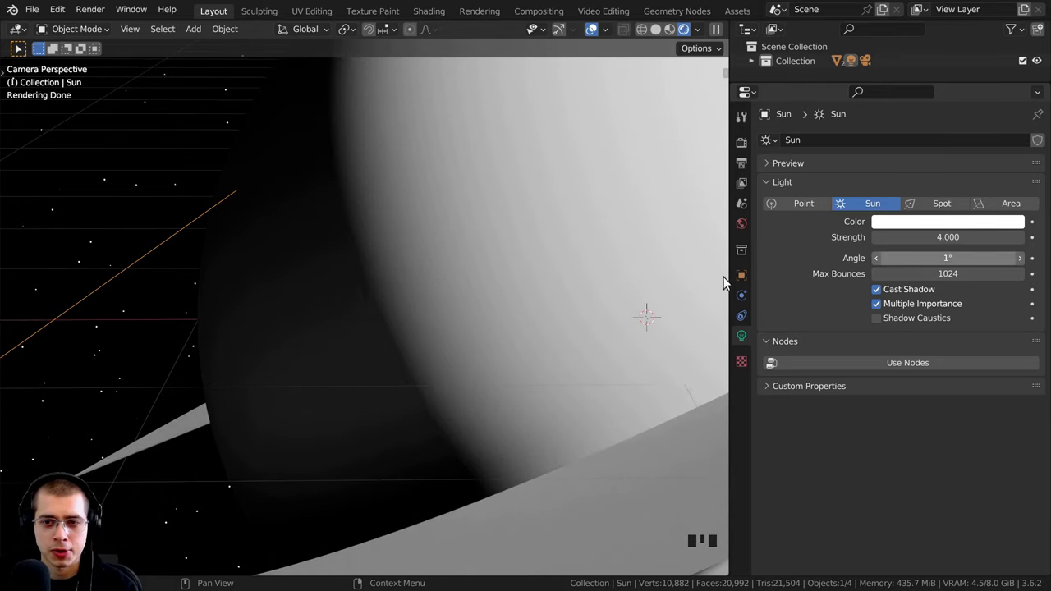
scroll(559, 330, "down", 6)
scroll(558, 330, "down", 2)
middle_click_drag(484, 335, 442, 321, "shift")
key("alt+a")
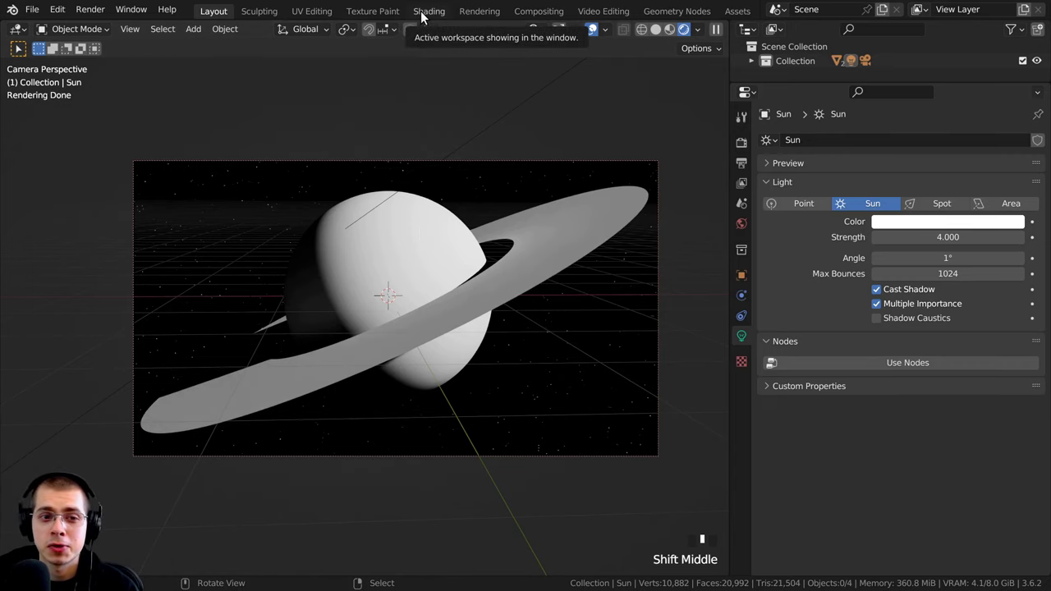
- In the Shading workspace, give the planet sphere a new material named "Saturn Planet"
left_click(427, 11)
right_click(201, 248)
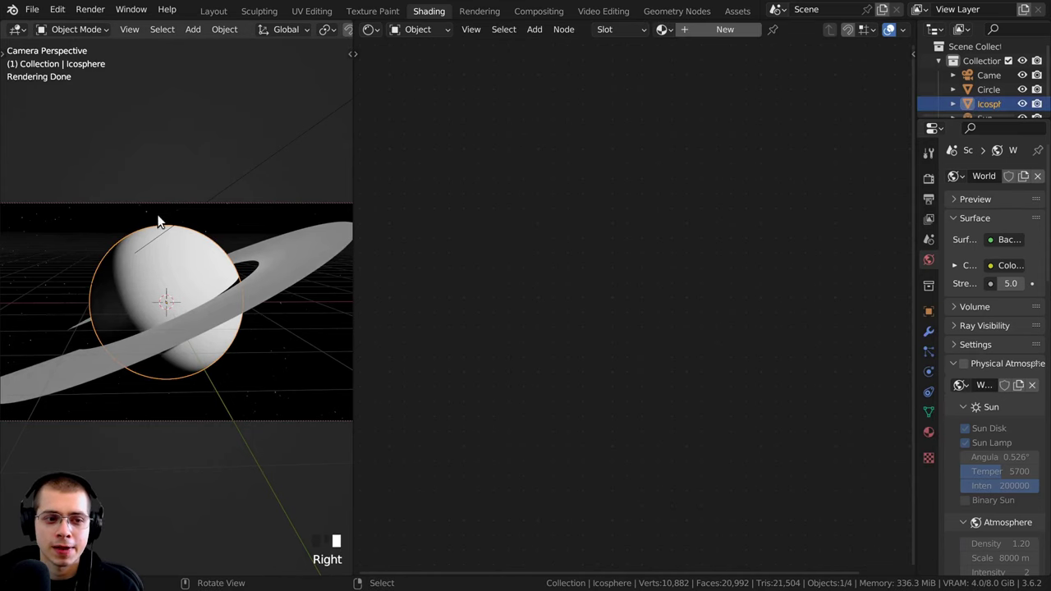
scroll(258, 297, "up", 4)
middle_click_drag(258, 297, 349, 290, "shift")
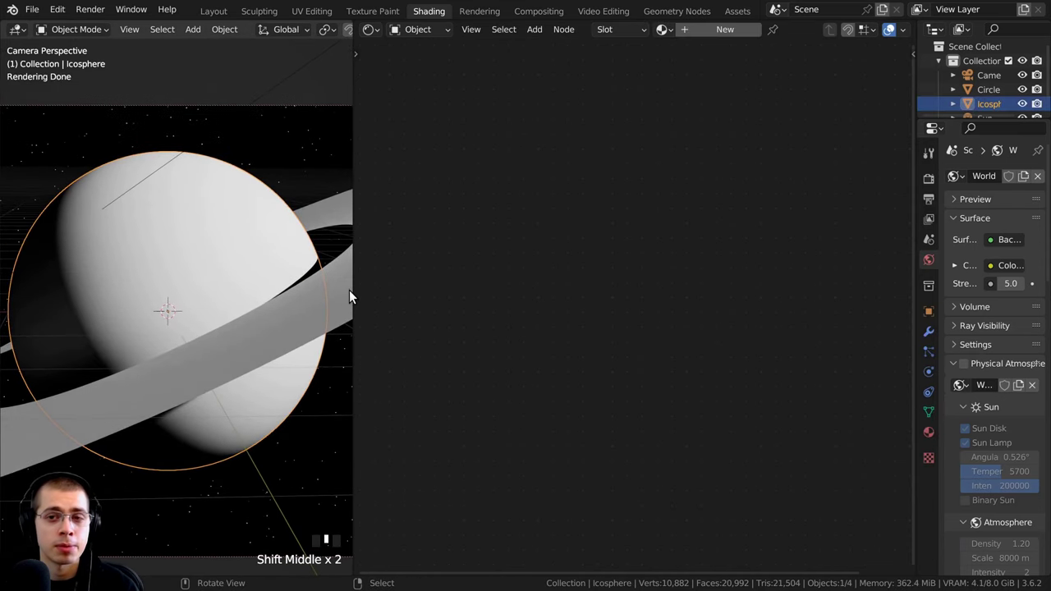
left_click(697, 27)
double_click(760, 29)
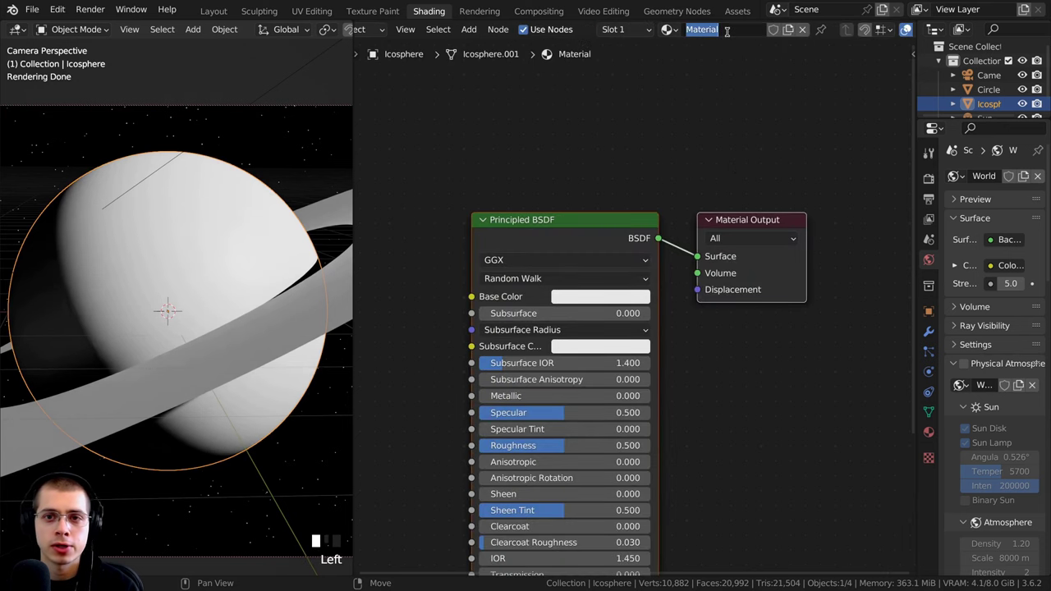
type("Satur")
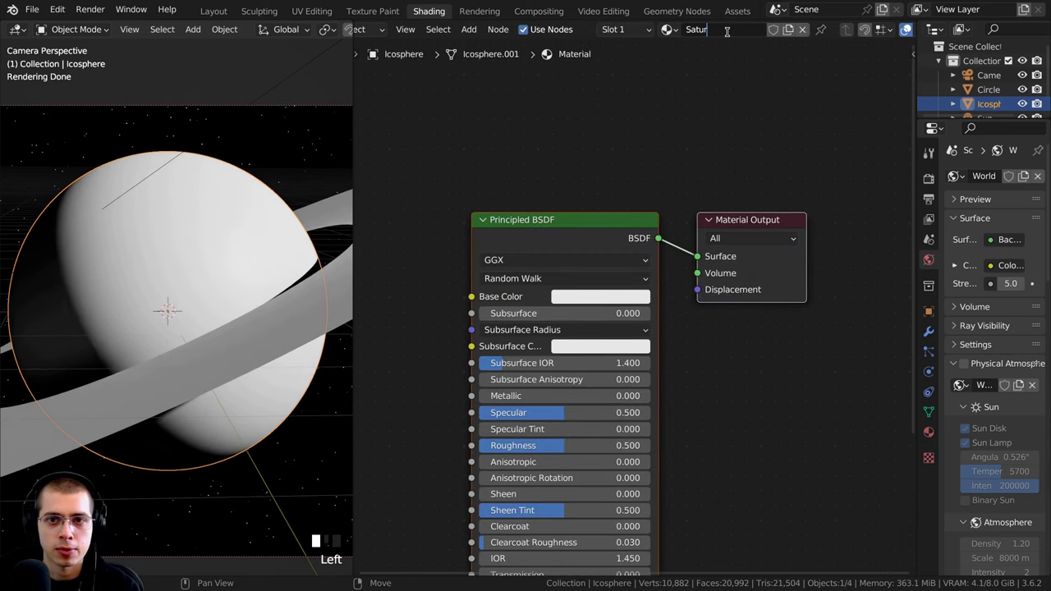
type("n")
type("Planet")
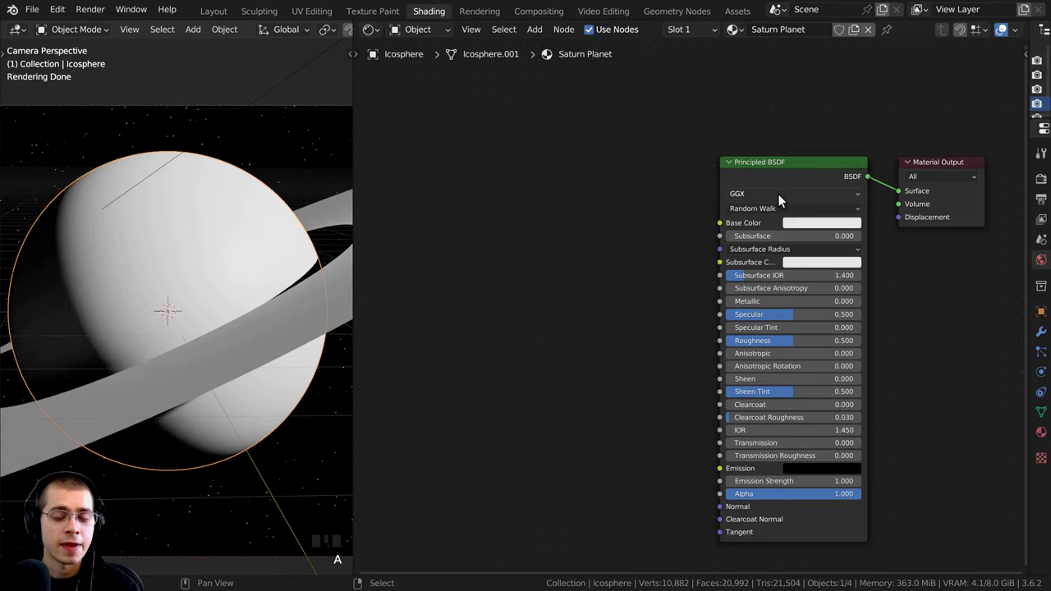
- Move the Principled BSDF node closer to the Material Output node
mouse_move(784, 173)
left_mouse_down()
mouse_move(804, 171)
mouse_move(776, 169)
left_mouse_up()
middle_click_drag(776, 169, 779, 155)
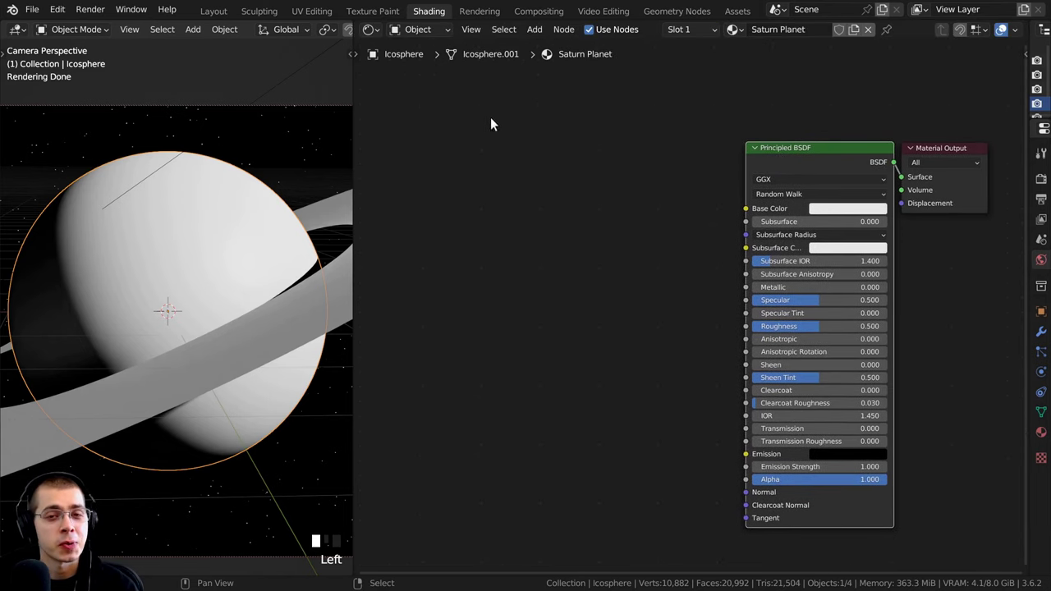
left_click(57, 11)
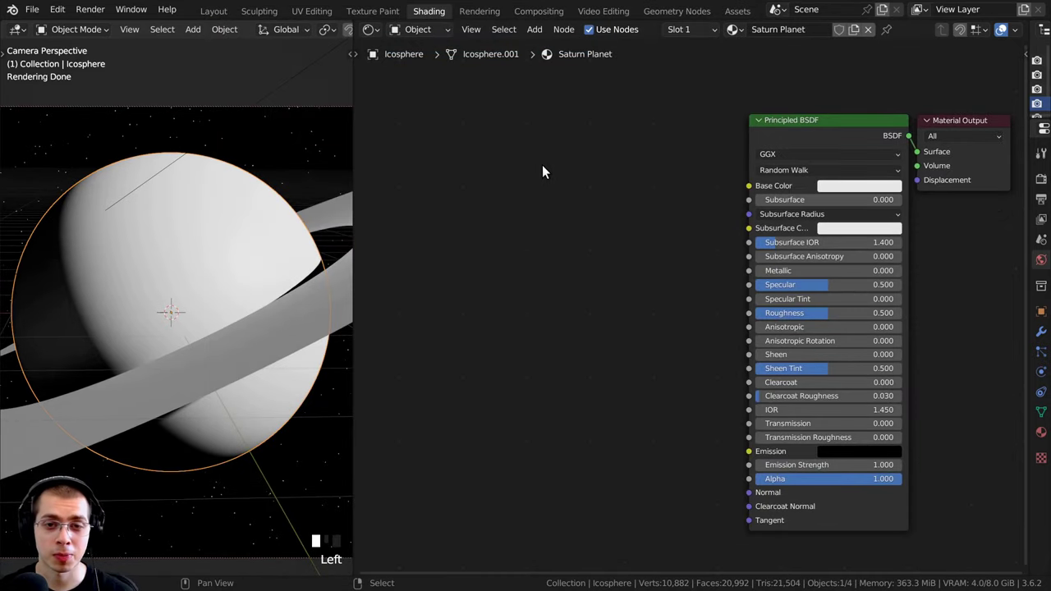
- Add a Wave Texture node in the empty space ahead of the Principled BSDF
key("shift+a")
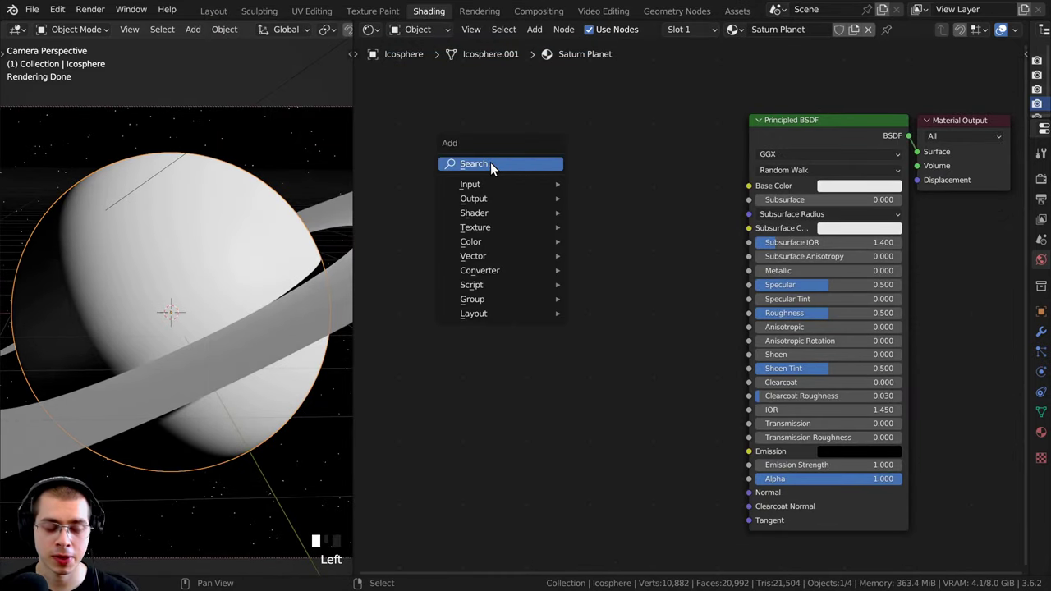
left_click(490, 162)
type("wav")
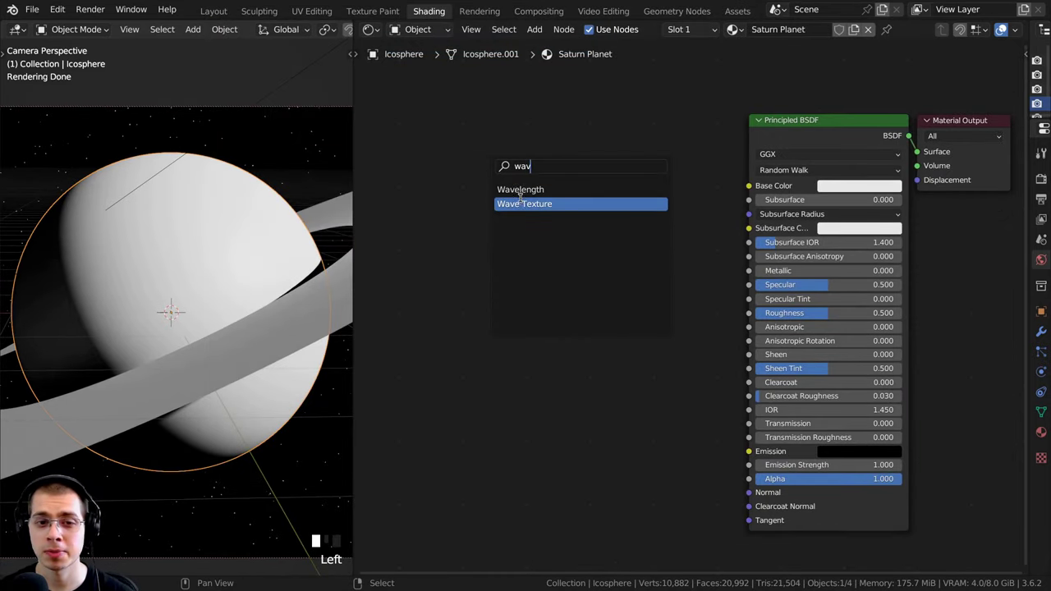
left_click(523, 203)
left_click(516, 240)
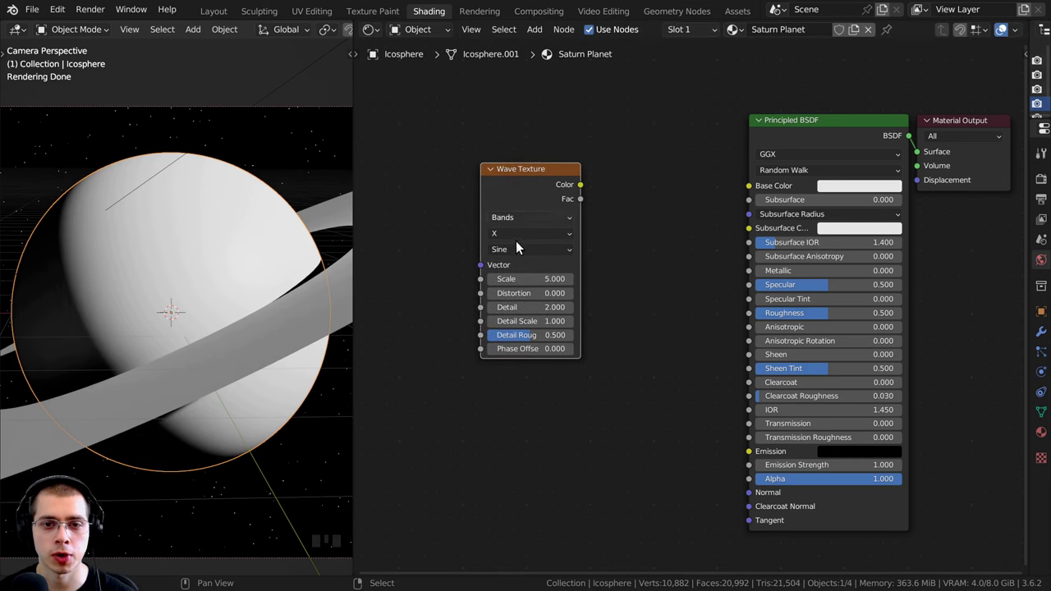
middle_click_drag(525, 231, 491, 242)
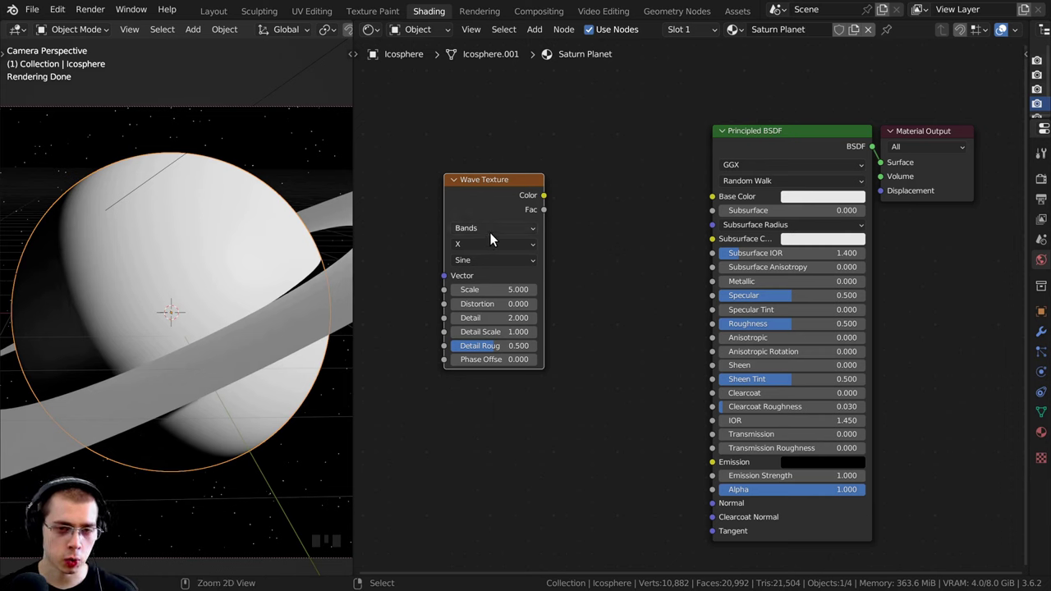
- Preview the Wave Texture directly on the planet and move the Principled BSDF node down, clear of the preview link
left_click(473, 189, "ctrl+shift")
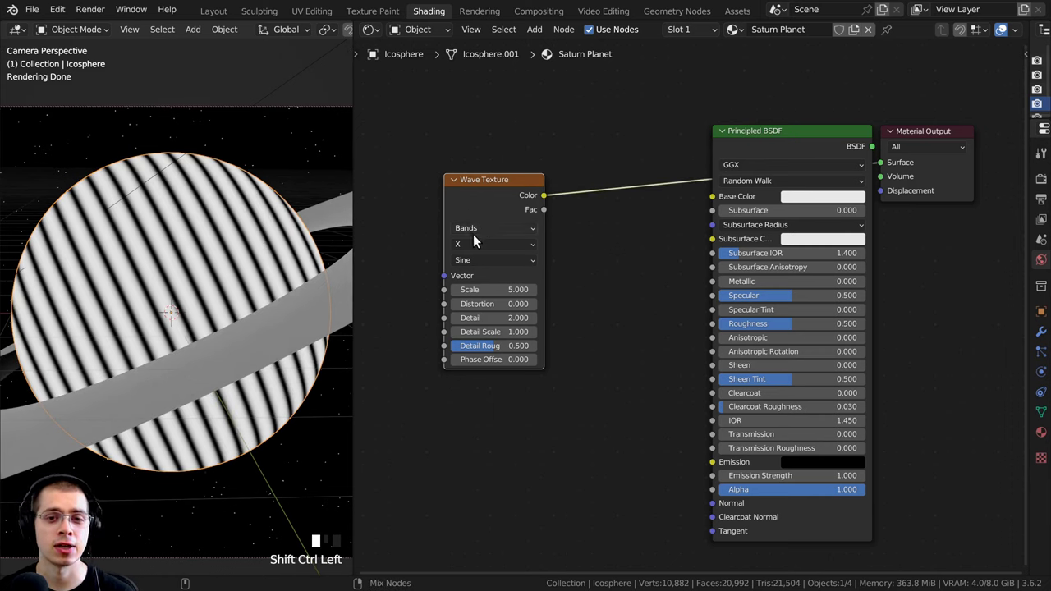
left_click(783, 143, "ctrl+shift")
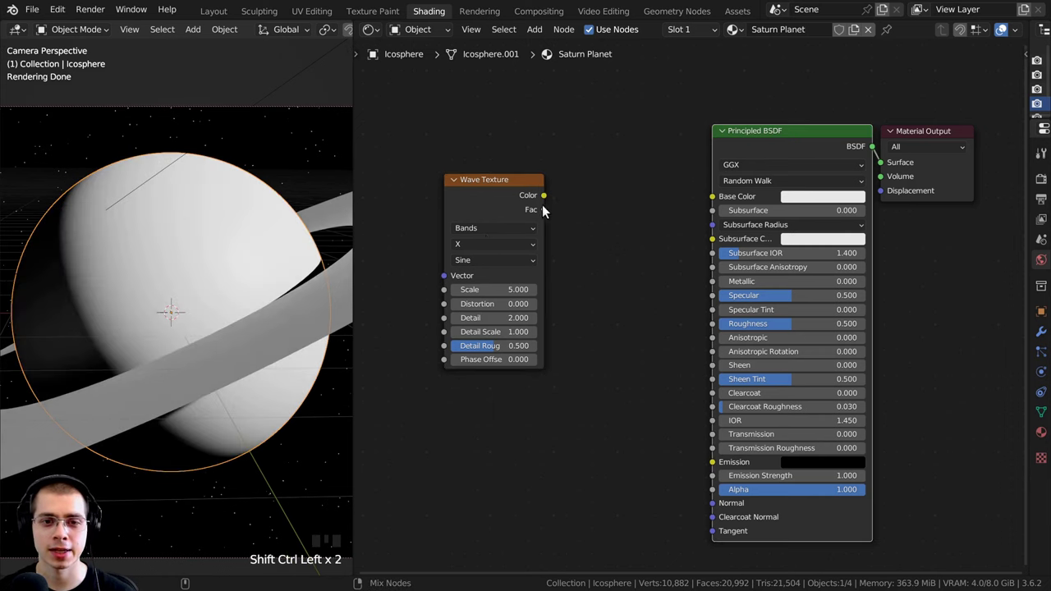
left_click(503, 196, "ctrl+shift")
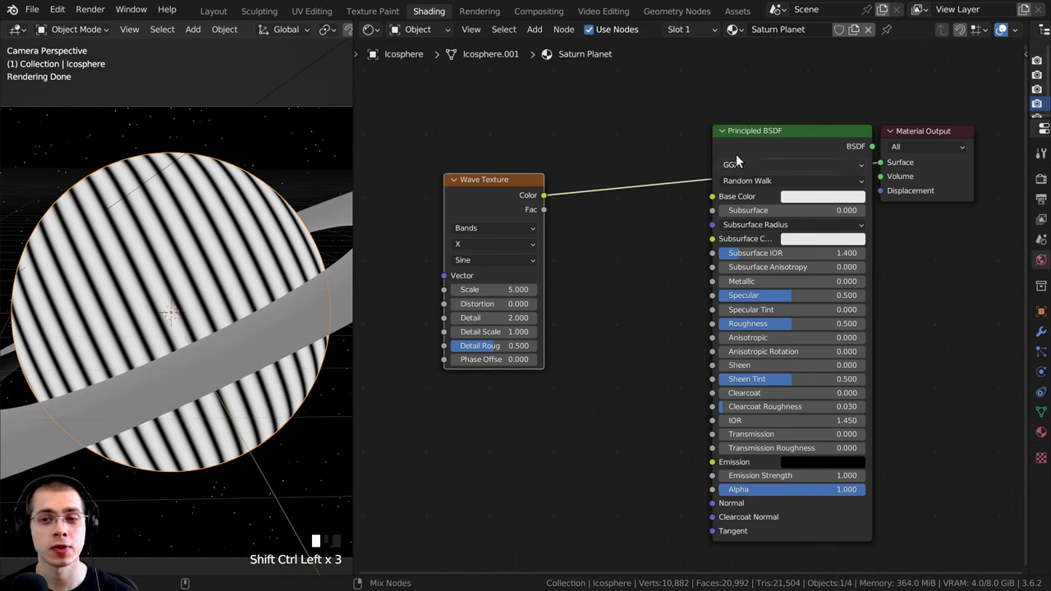
left_click_drag(764, 156, 698, 250)
left_click(698, 250, "ctrl+shift")
left_click(465, 189, "ctrl+shift")
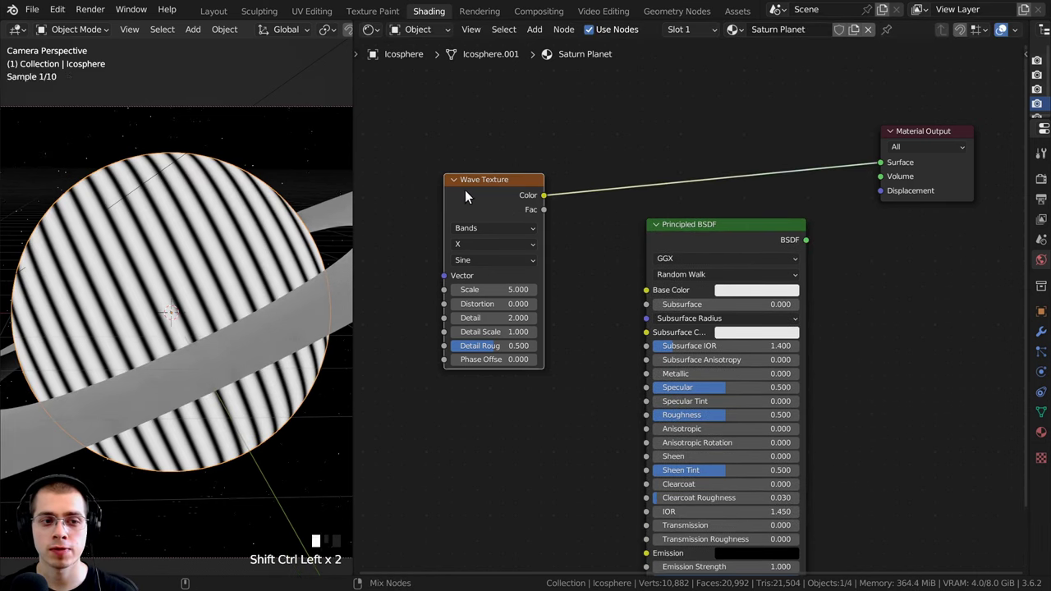
left_click(658, 241, "ctrl+shift")
left_click(509, 205, "ctrl+shift")
left_click_drag(487, 179, 480, 165)
left_click(468, 175, "ctrl+shift")
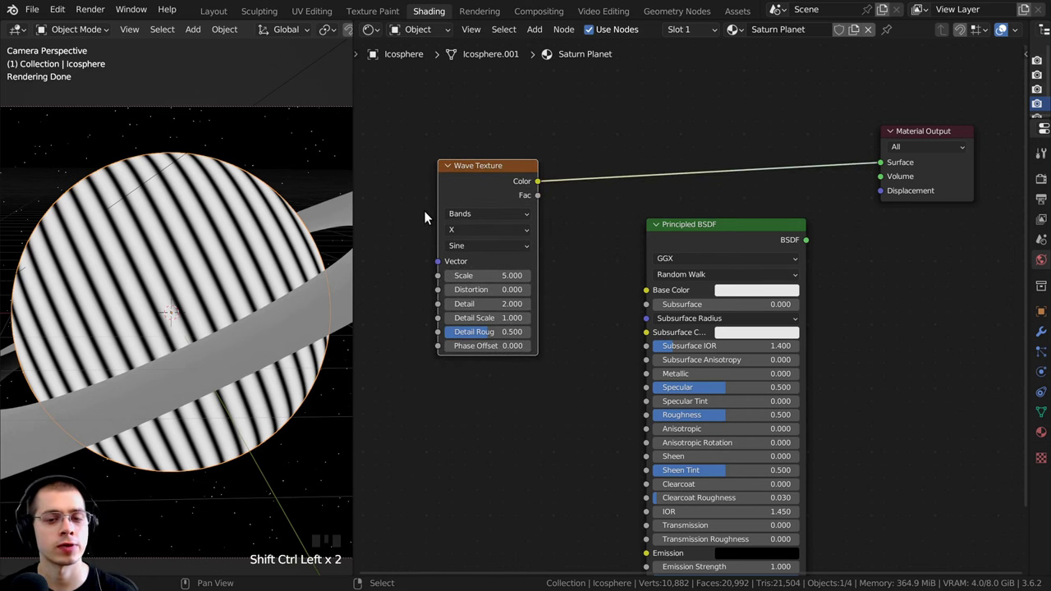
middle_click_drag(454, 193, 486, 192)
left_click_drag(488, 198, 489, 192)
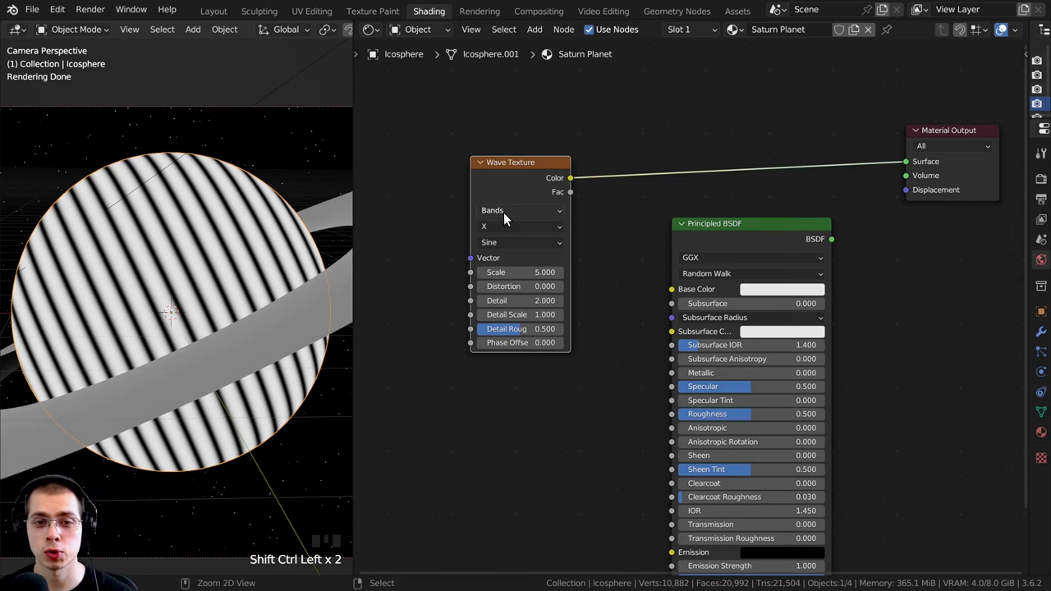
- Add Texture Coordinate and Mapping nodes feeding the Wave Texture's vector
key("ctrl+t")
middle_click_drag(469, 221, 693, 188)
left_click(497, 171)
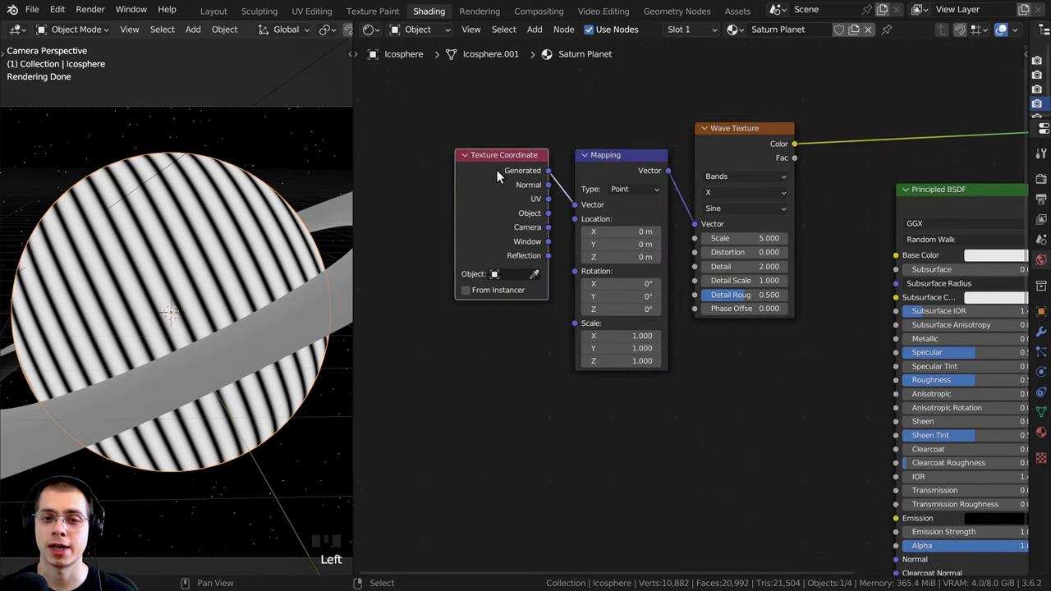
left_click(587, 174)
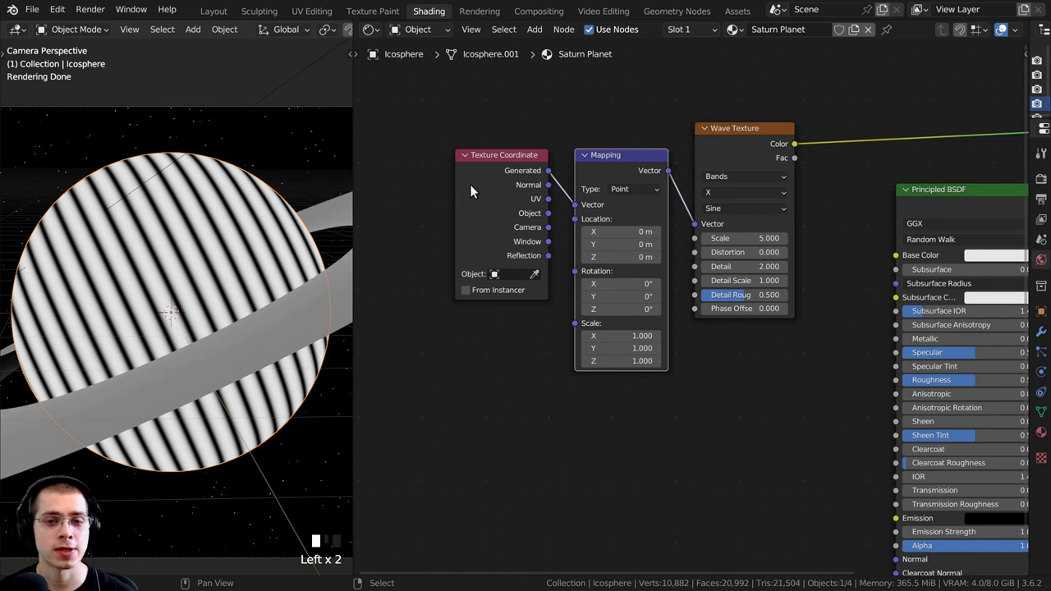
- Connect the Texture Coordinate's Object output to the Mapping node's Vector input and tidy the node's position
left_click_drag(470, 184, 470, 206)
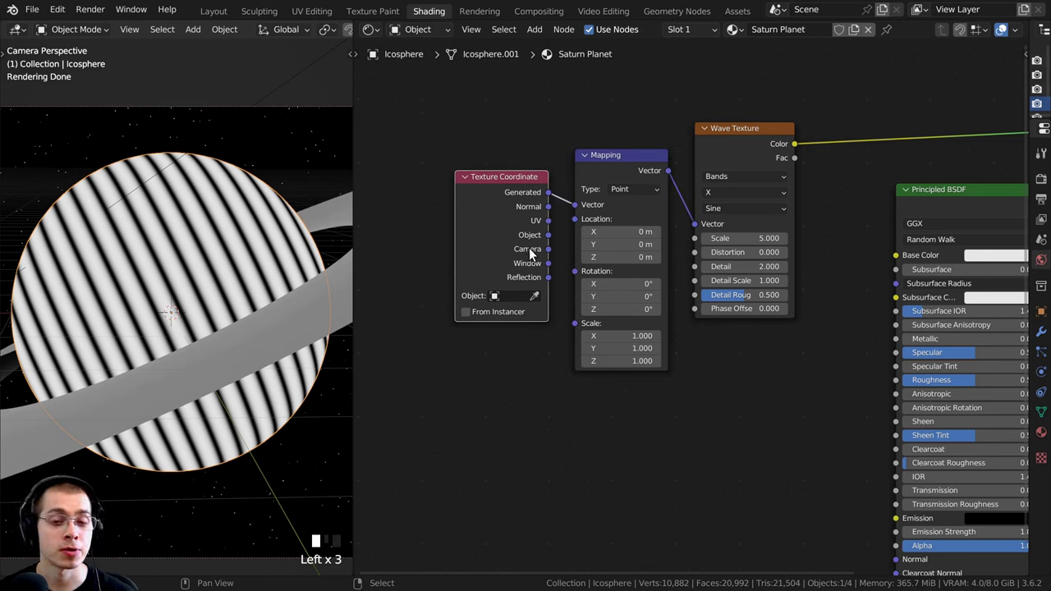
left_click_drag(547, 234, 574, 204)
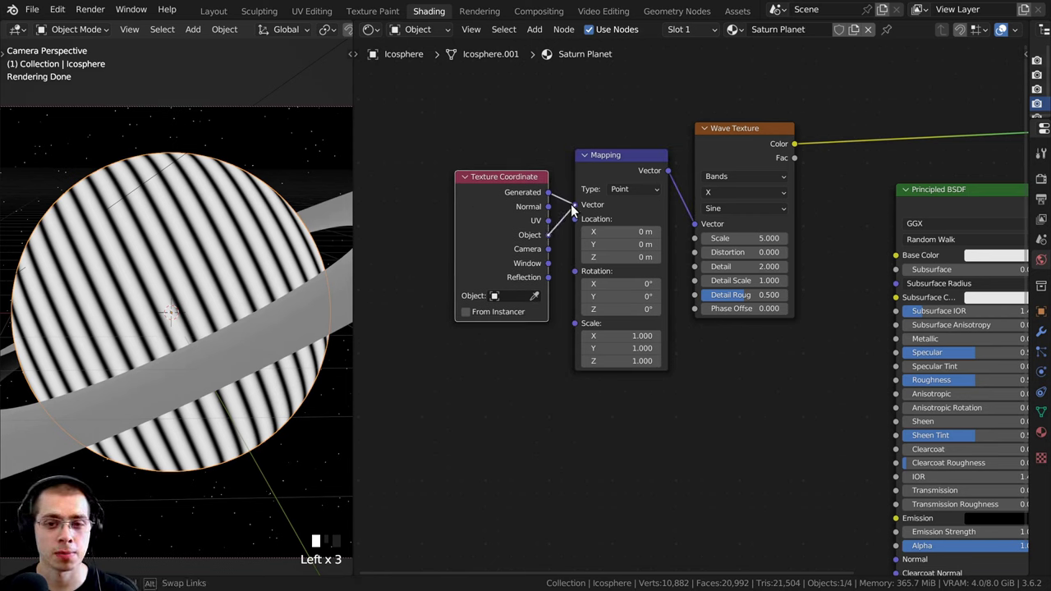
left_click_drag(511, 234, 546, 231)
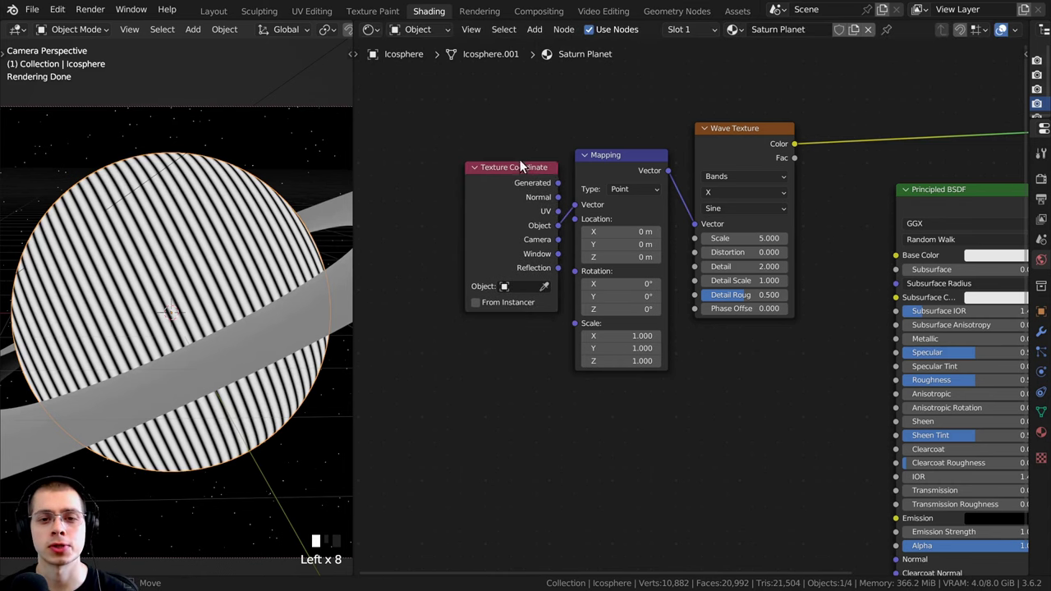
left_click_drag(487, 134, 609, 197)
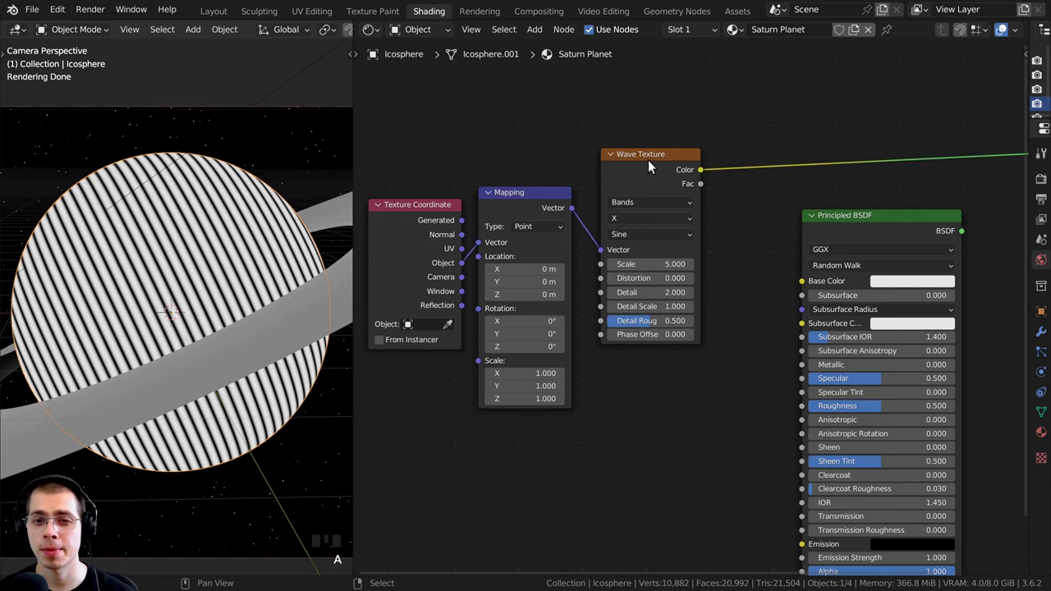
- Set the Wave Texture's bands direction to Z
left_click(648, 160)
scroll(570, 213, "up", 1)
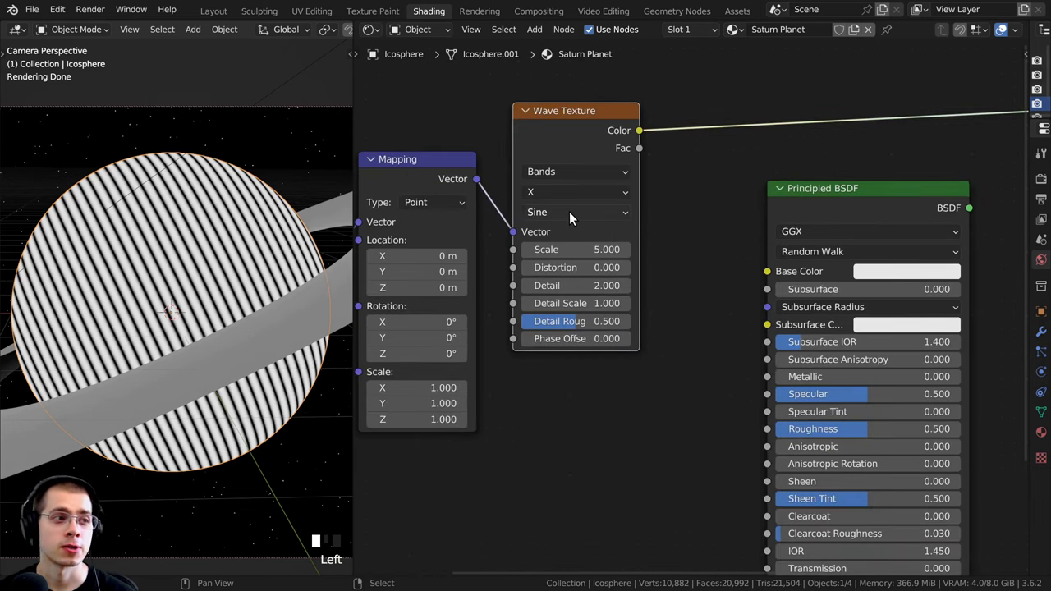
left_click(561, 192)
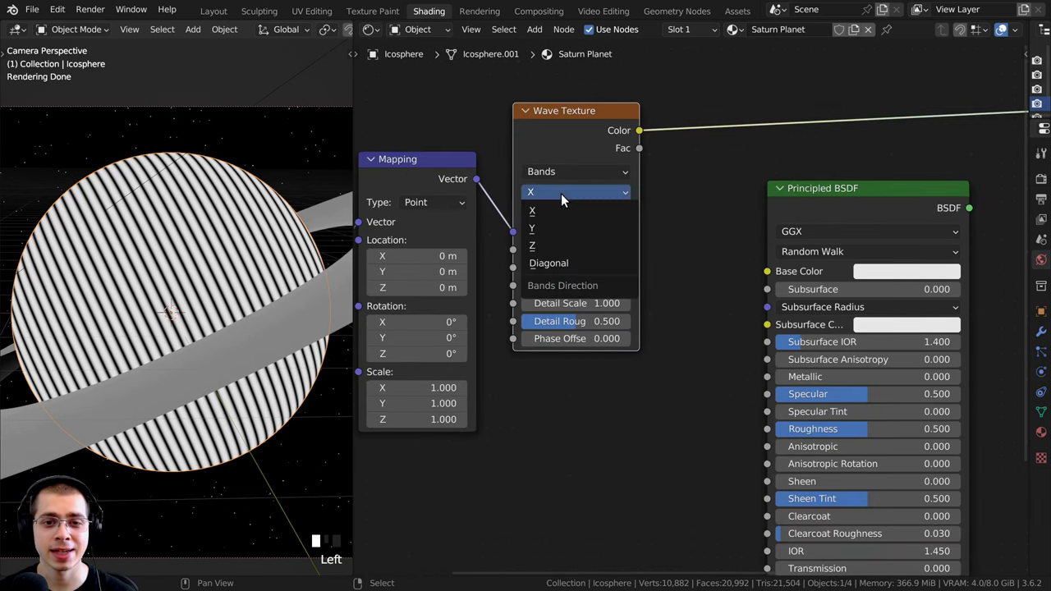
left_click(556, 246)
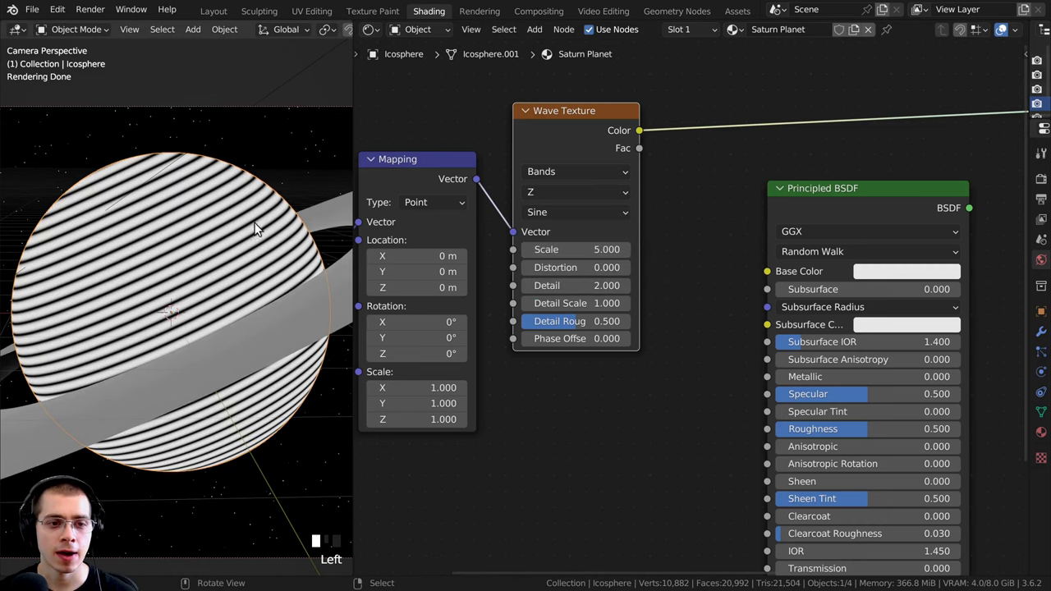
- Set the Wave Texture's Scale to 0.12 and inspect the resulting gradient around the planet
scroll(509, 320, "up", 3)
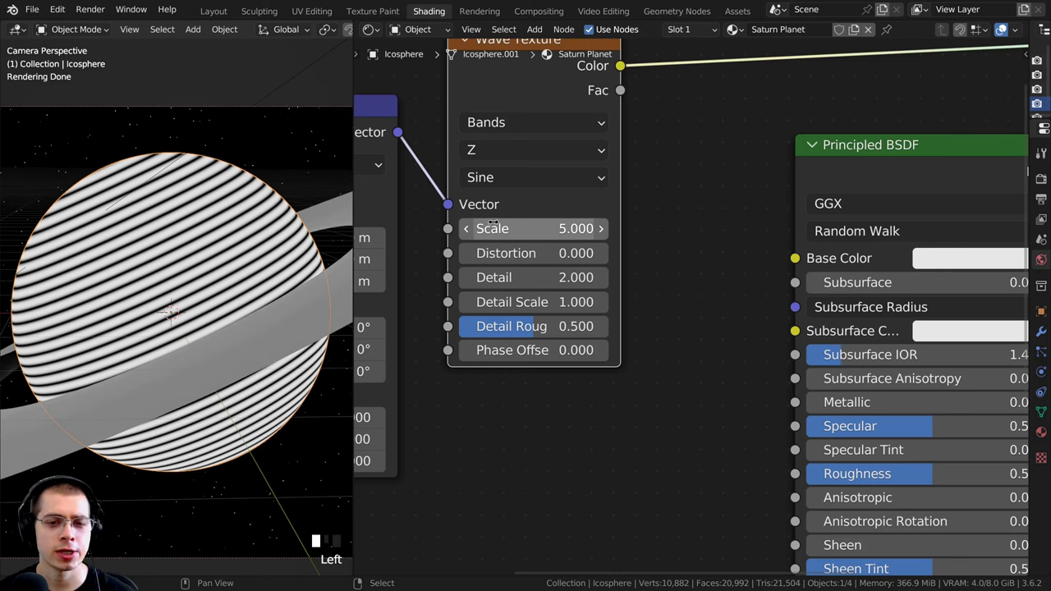
mouse_move(504, 229)
left_mouse_down("shift")
mouse_move(473, 228)
mouse_move(511, 229)
left_mouse_up("shift")
left_click(516, 220)
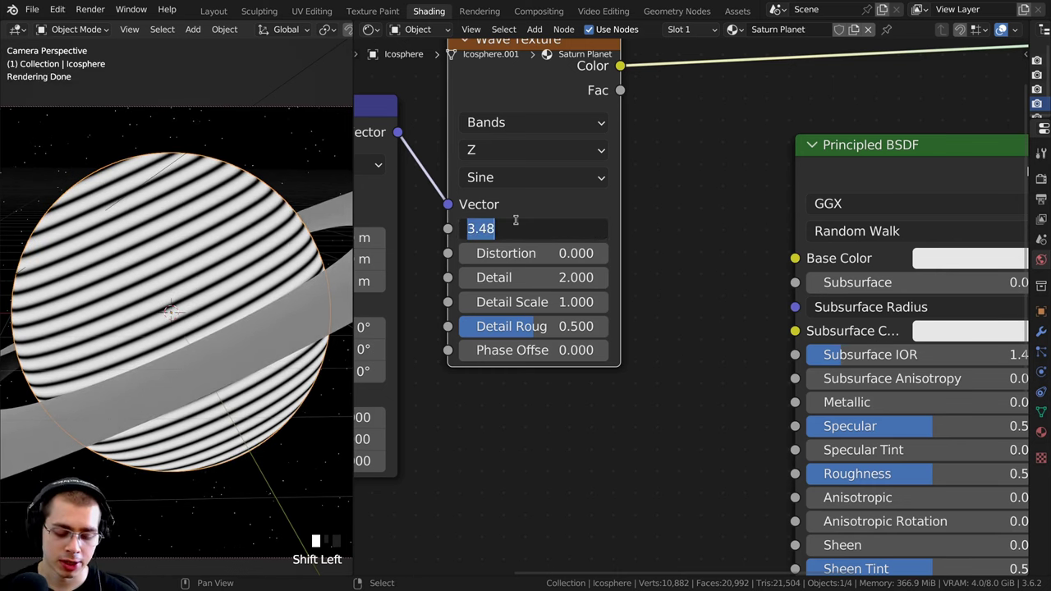
type(".")
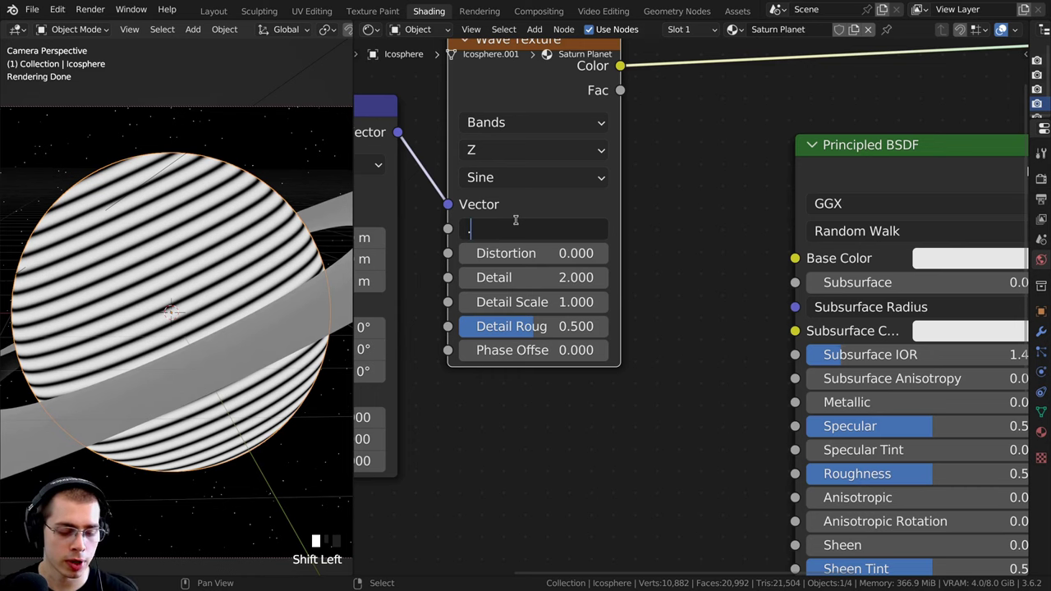
type("12")
key("Return")
middle_click_drag(247, 312, 287, 367)
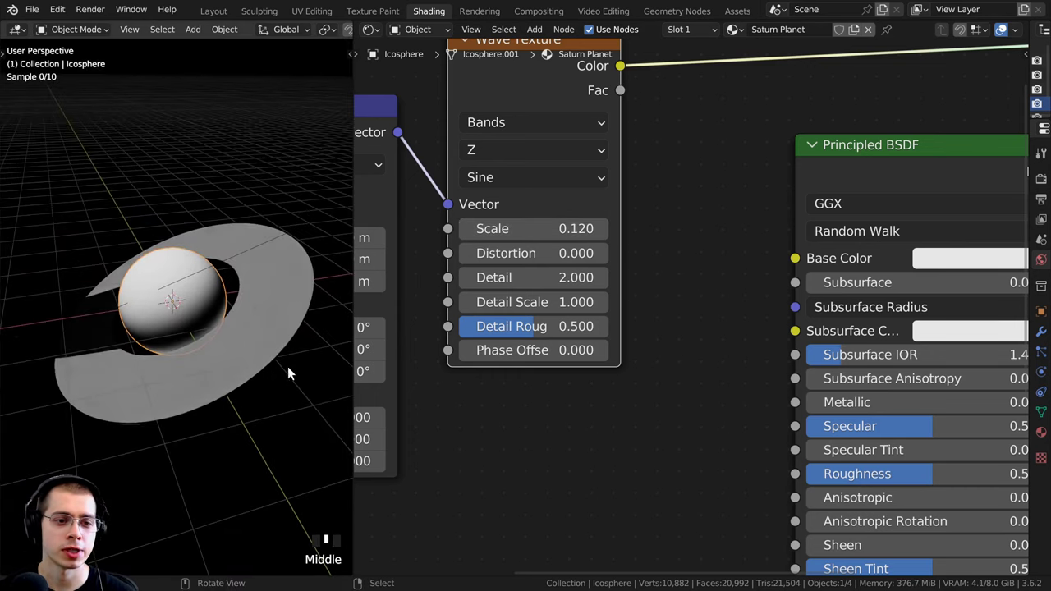
scroll(206, 305, "up", 3)
scroll(127, 209, "up", 2)
middle_click_drag(257, 368, 245, 302)
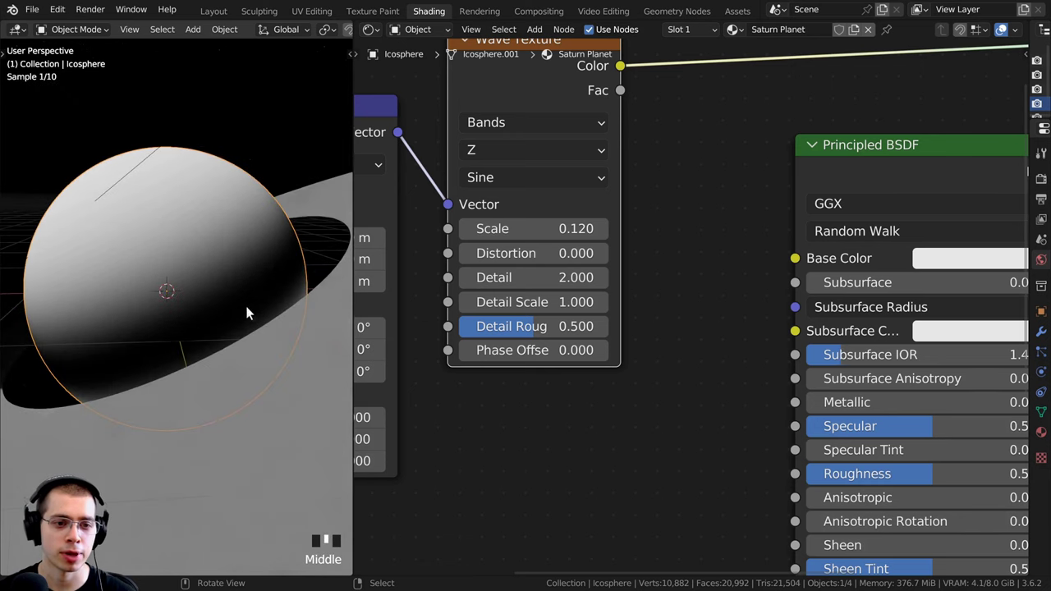
middle_click_drag(185, 262, 238, 209)
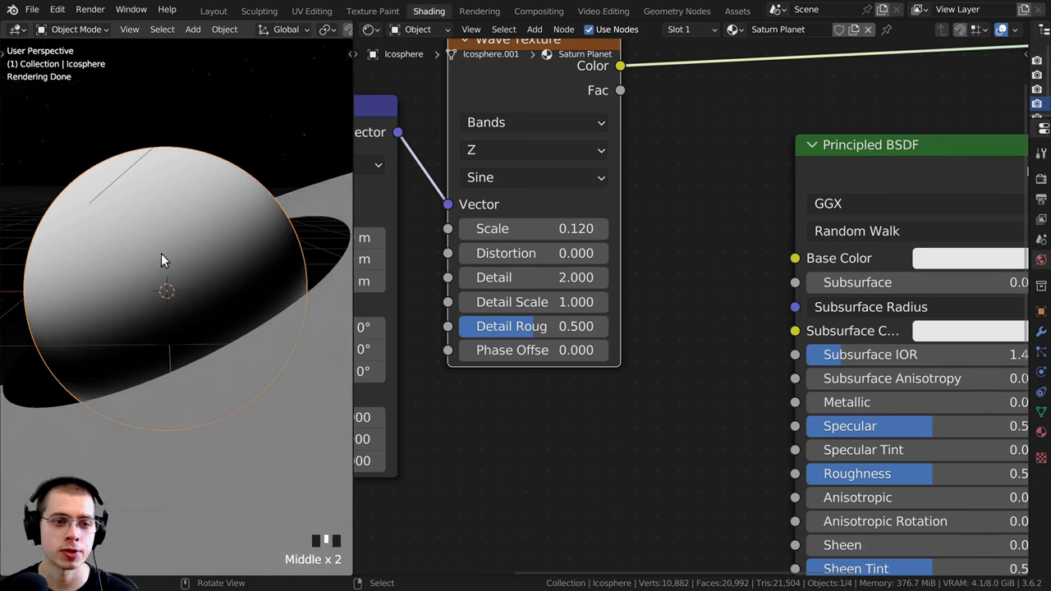
key("KP_0")
- Set the Wave Texture's Distortion to 0.05
scroll(575, 144, "down", 5)
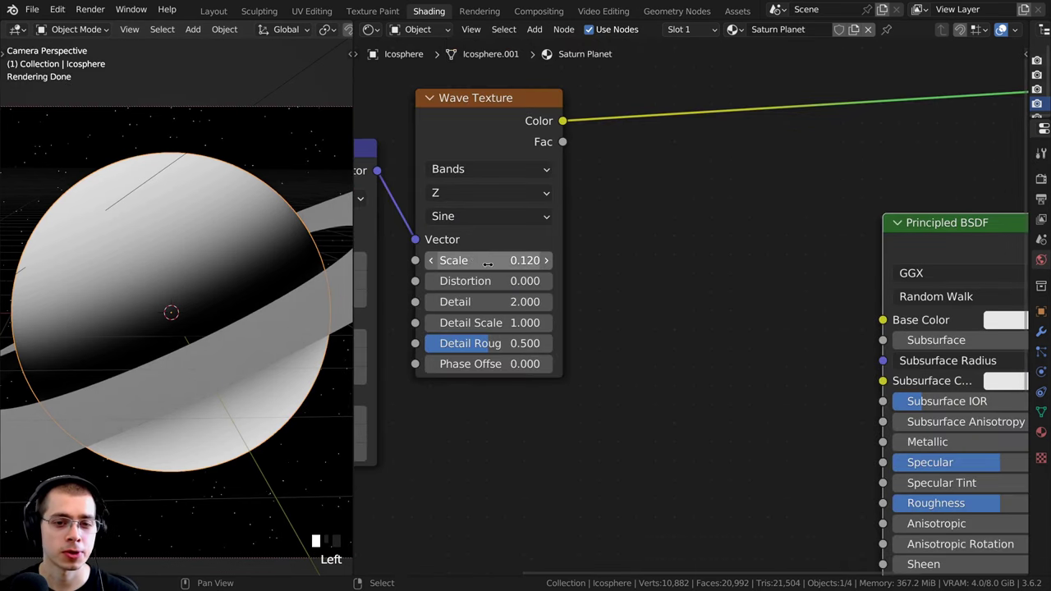
left_click(487, 280)
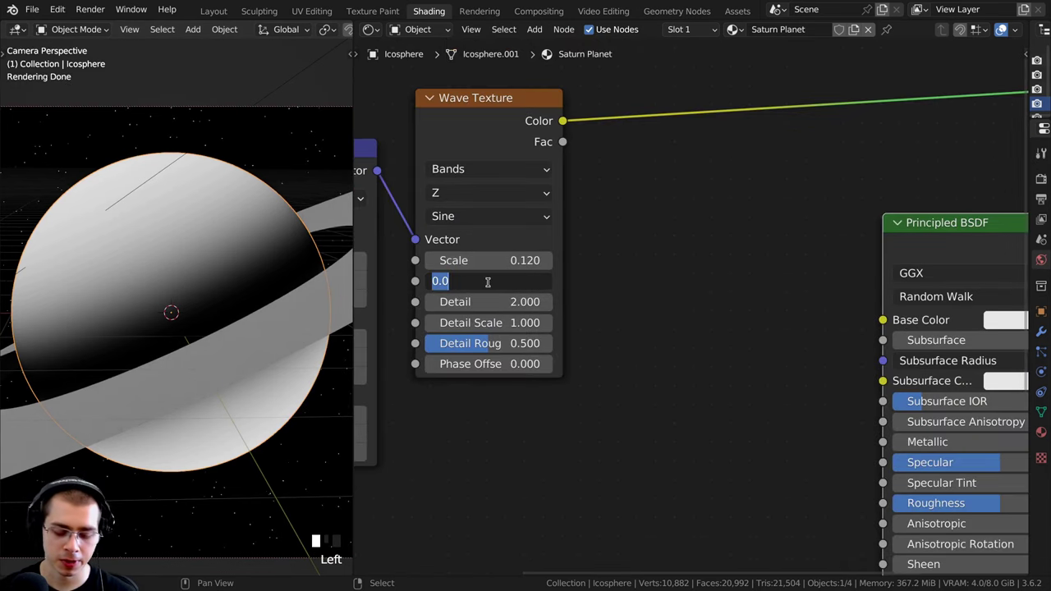
key("BackSpace")
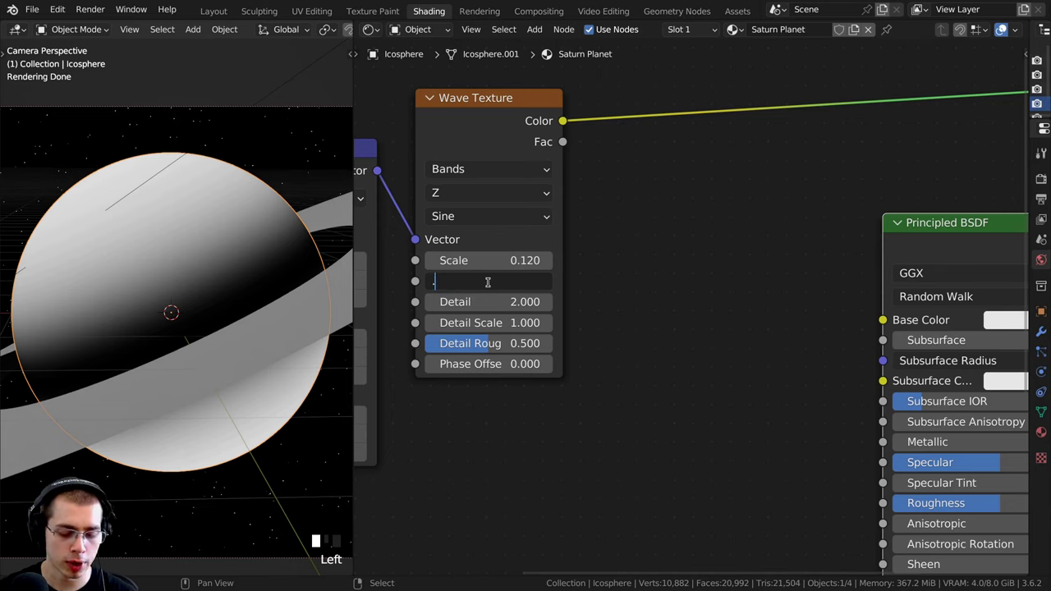
type(".05")
key("Return")
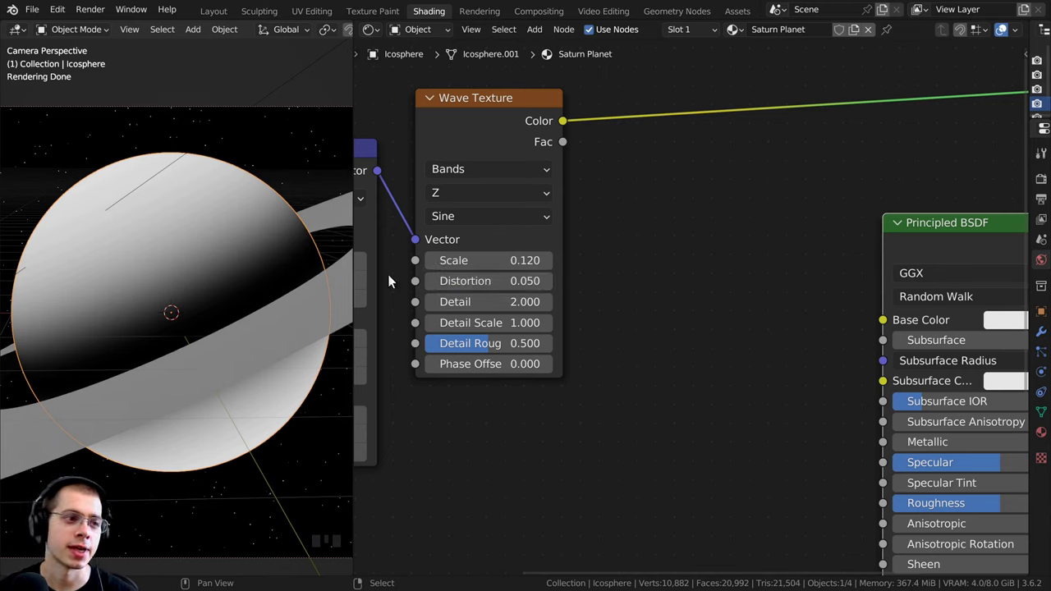
- Set the Wave Texture's Detail and Detail Scale both to 15 and shift the node slightly down
left_click_drag(491, 301, 566, 301)
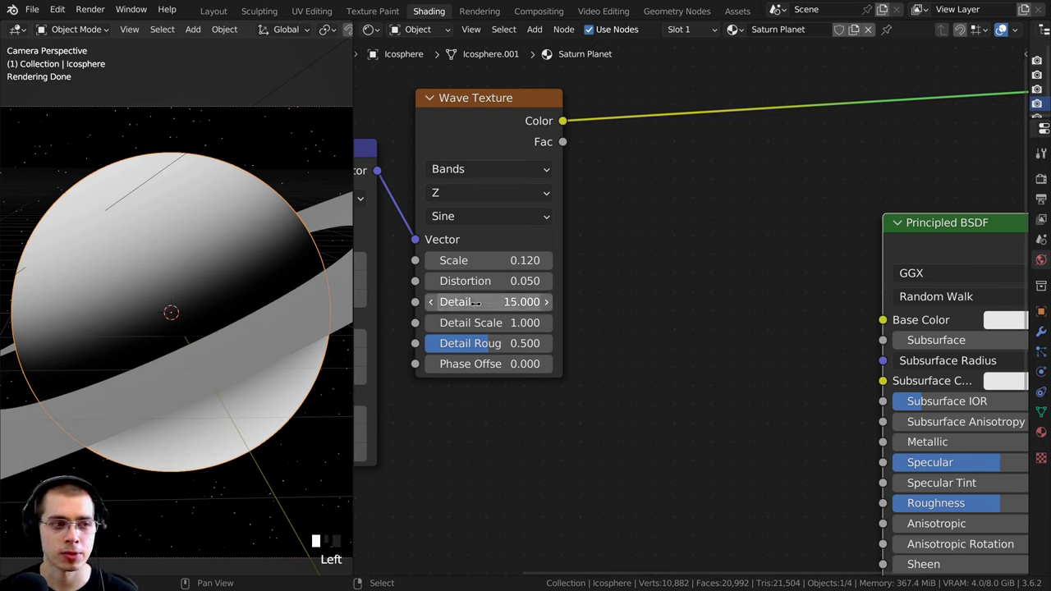
left_click_drag(476, 322, 546, 322)
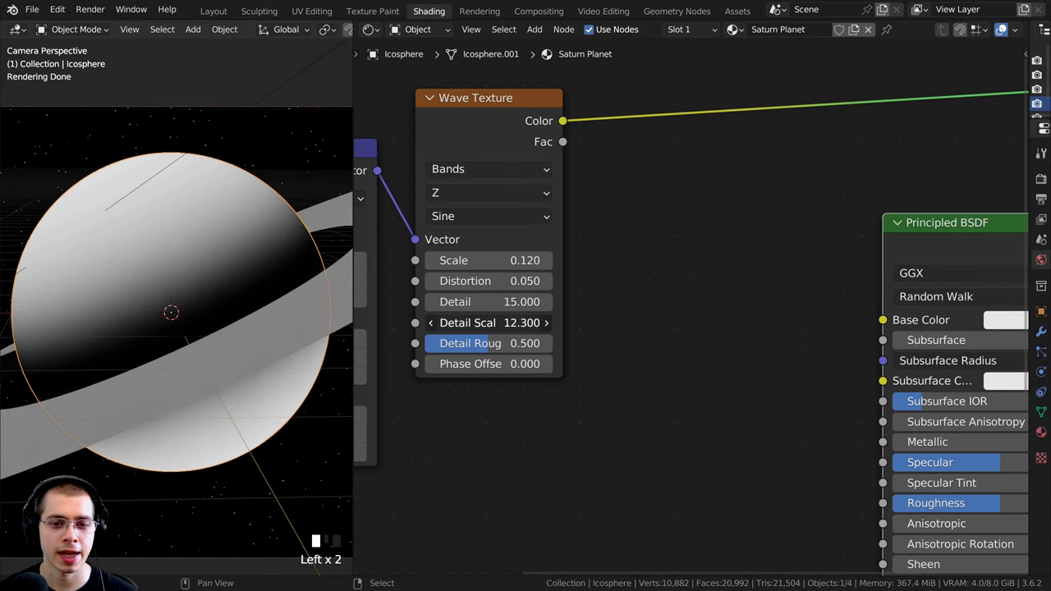
left_click(482, 323)
type("15")
key("Return")
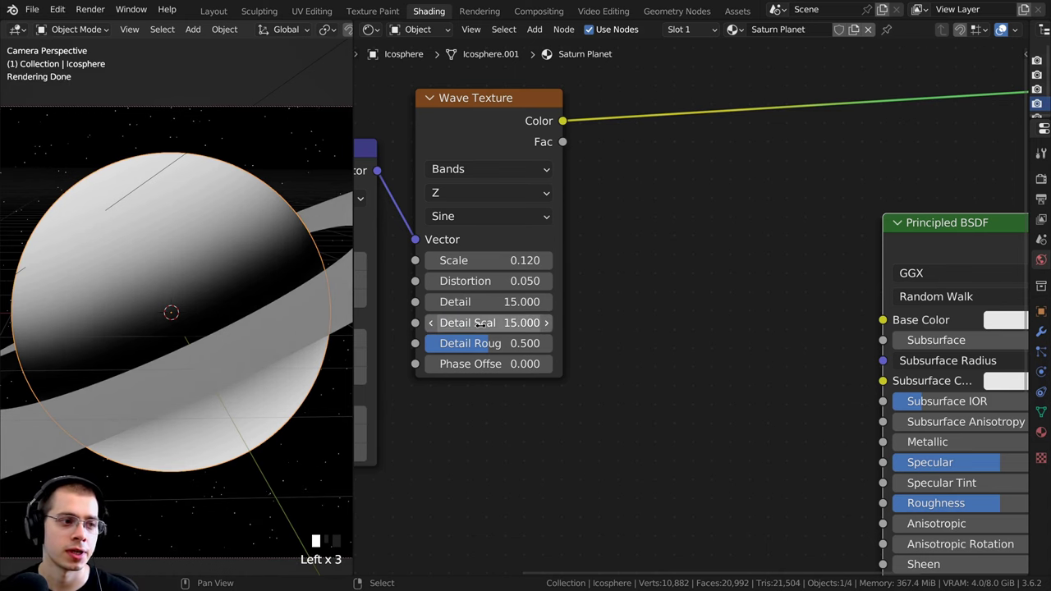
scroll(531, 399, "down", 2)
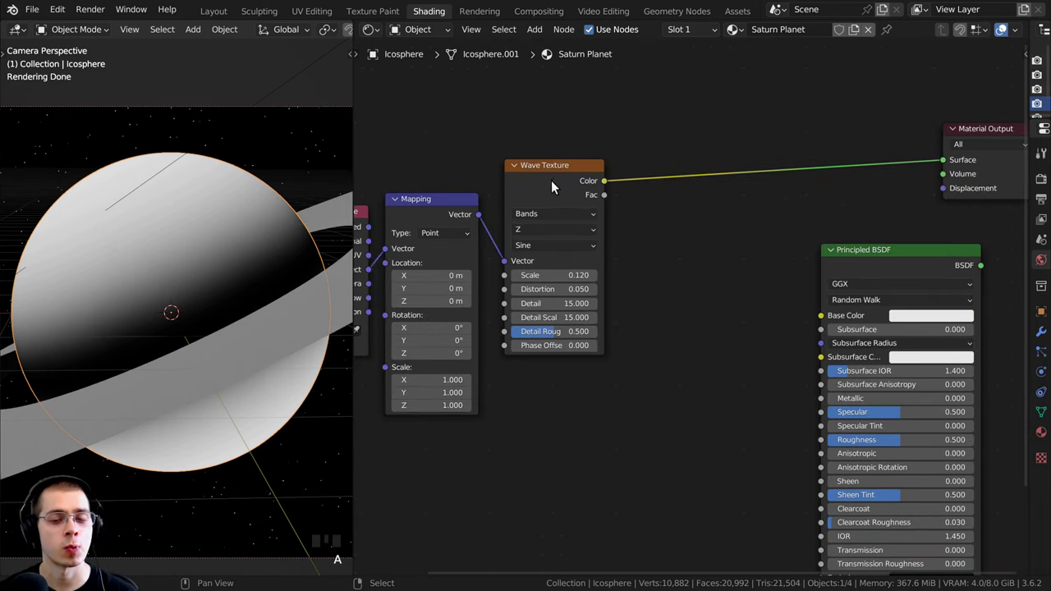
left_click_drag(551, 187, 555, 205)
middle_click_drag(48, 250, 238, 186)
key("KP_0")
- Add a Voronoi Texture node and insert it on the link between the Wave Texture and the Material Output
key("shift+a")
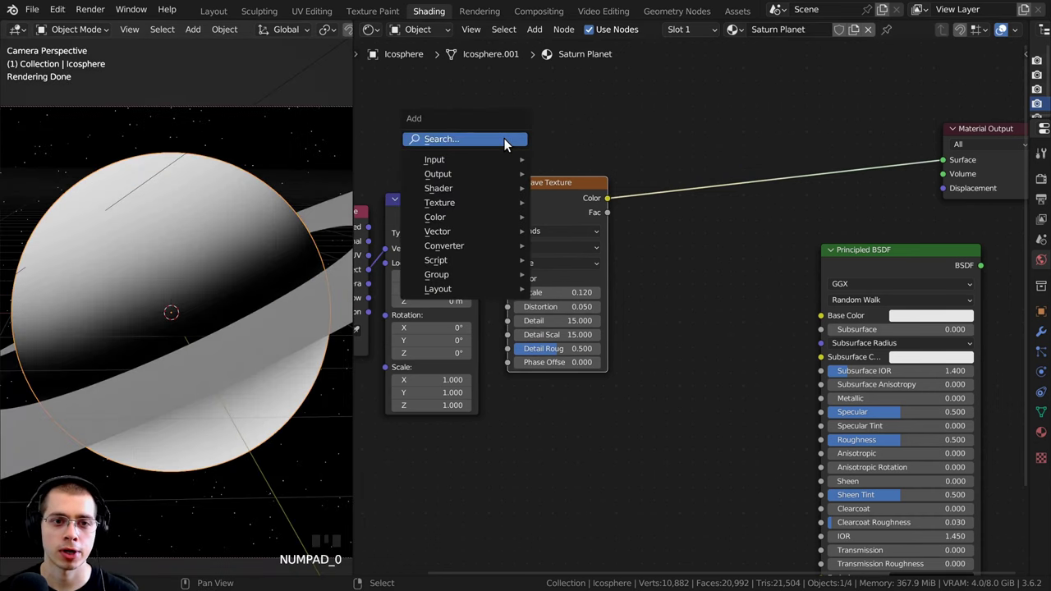
left_click(506, 142)
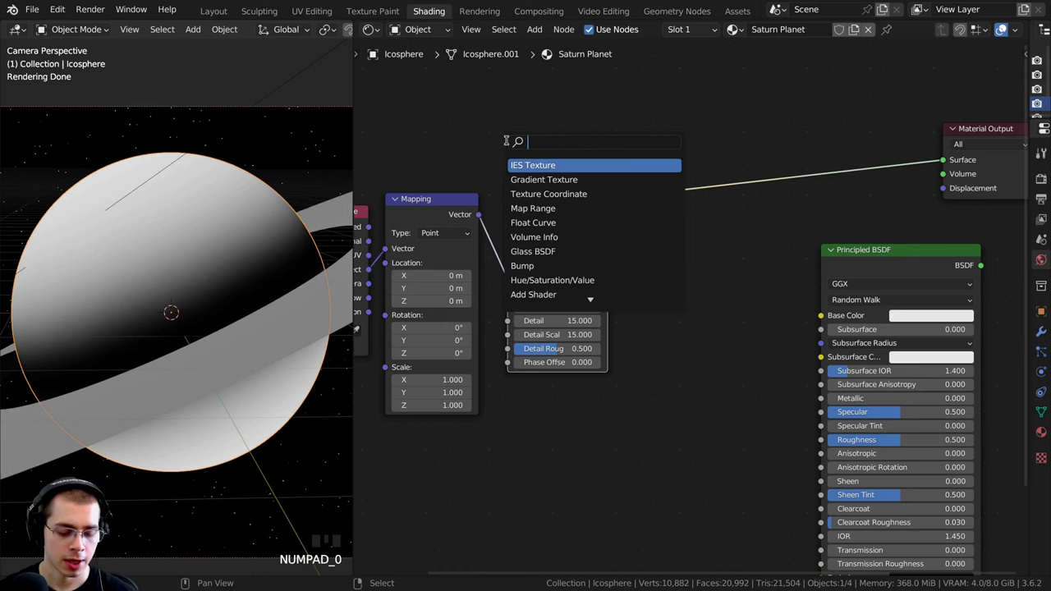
type("vor")
left_click(538, 167)
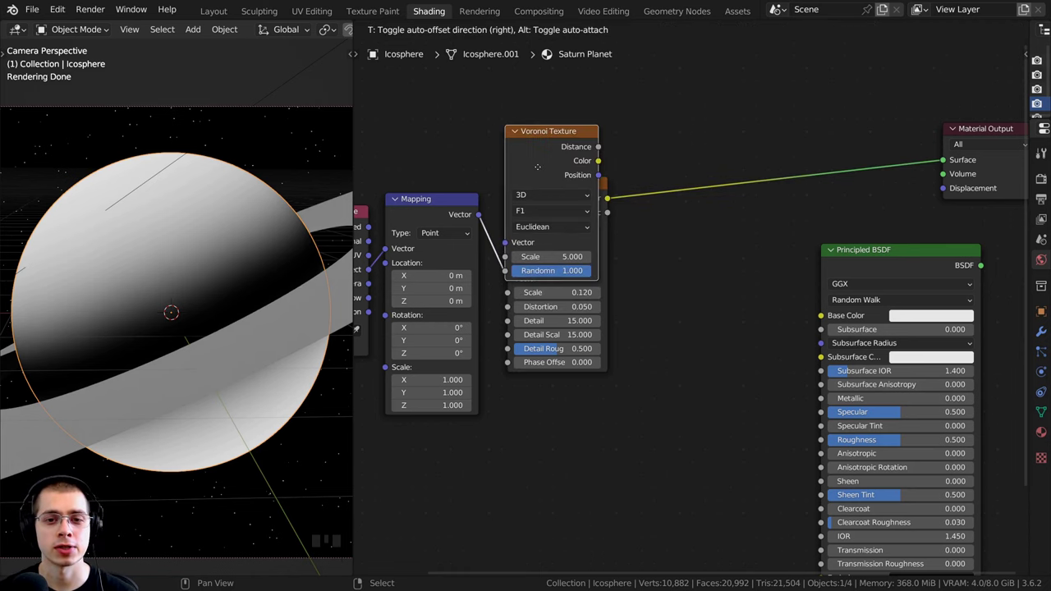
left_click(674, 261)
middle_click_drag(594, 248, 538, 228)
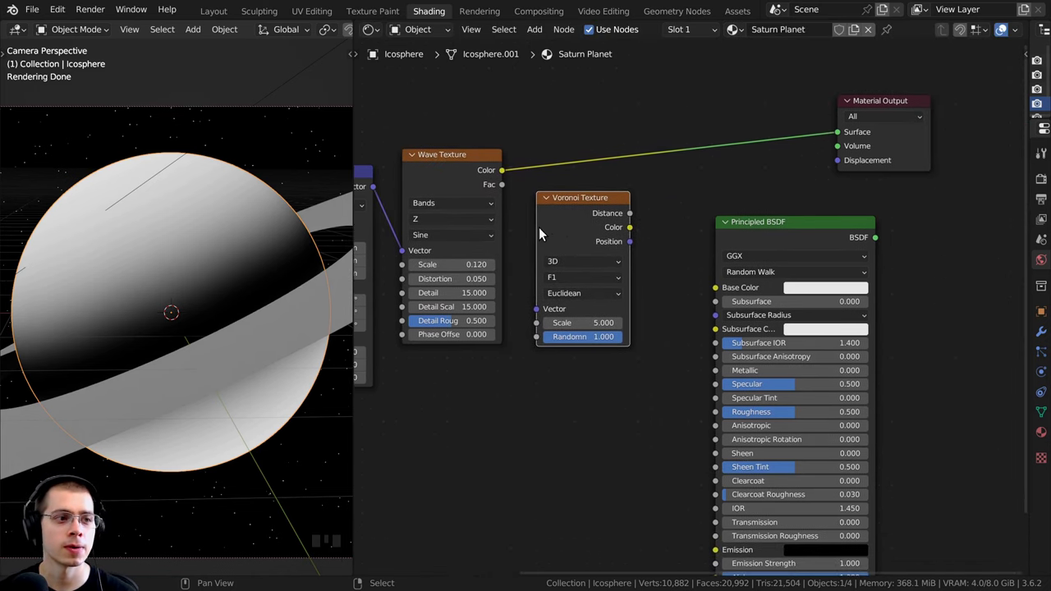
left_click_drag(568, 225, 565, 169)
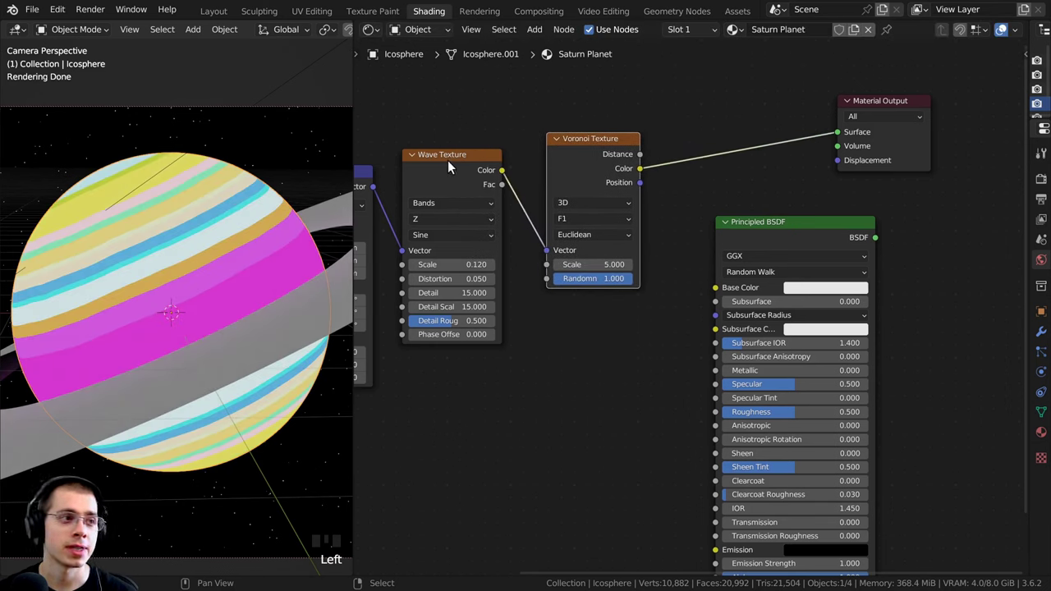
double_click(447, 162)
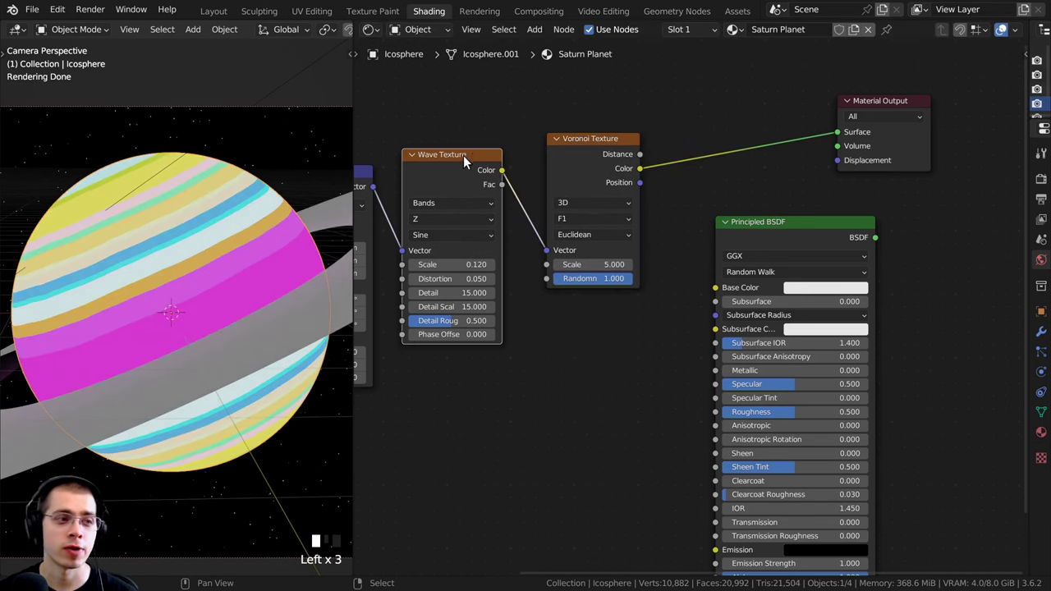
- Shift the Voronoi Texture node closer to the Wave Texture and preview its outputs in turn, leaving Distance connected to the Material Output
left_click(545, 249)
left_click_drag(564, 165, 547, 172)
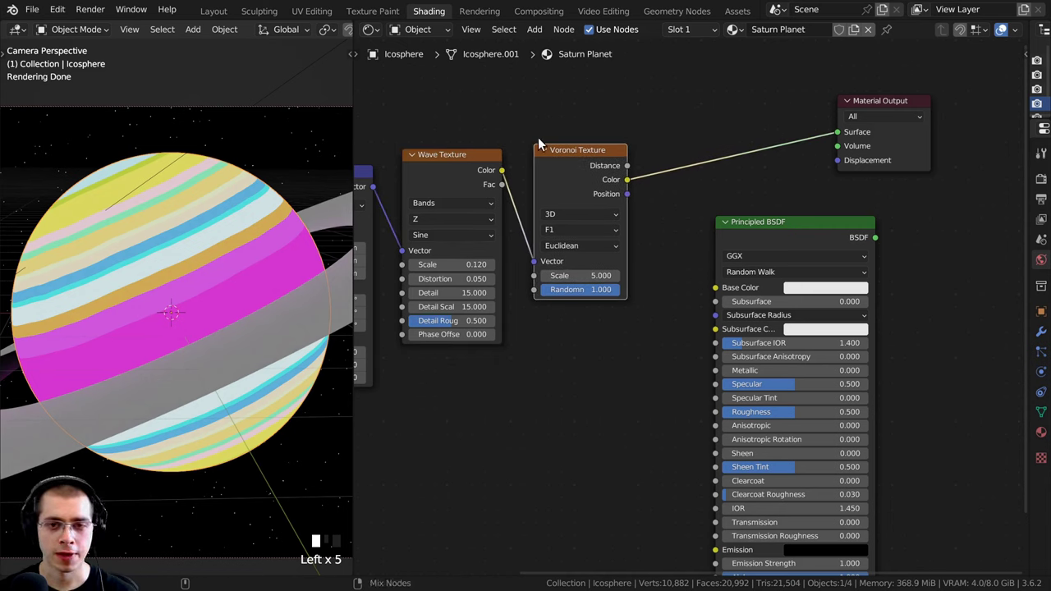
left_click(560, 156, "ctrl+shift")
left_click(559, 156, "ctrl+shift")
left_click(559, 153, "ctrl+shift")
left_click(559, 153, "ctrl+shift")
left_click(559, 153, "ctrl+shift")
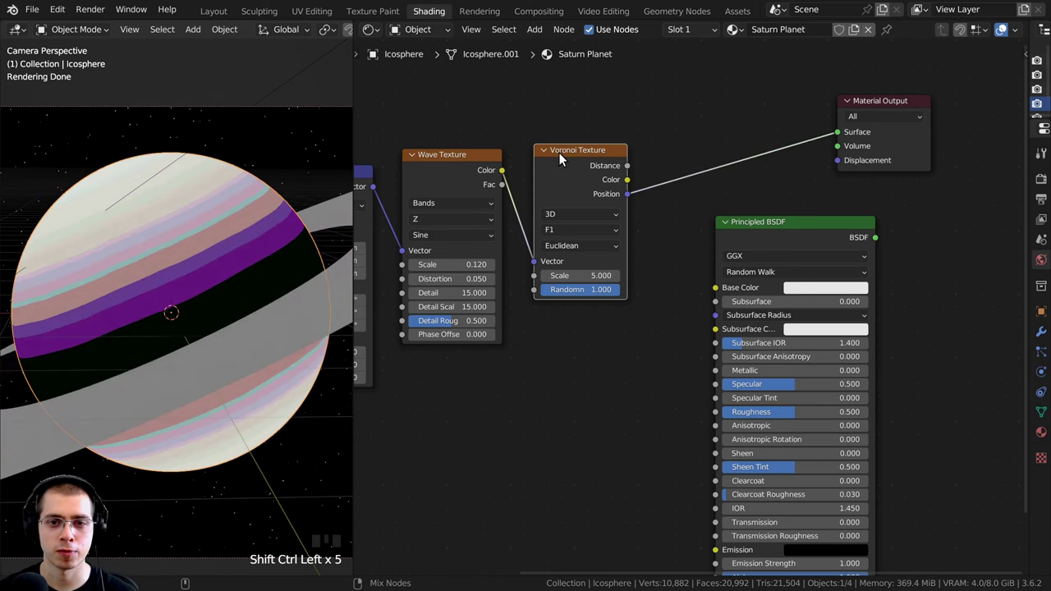
left_click(560, 153, "ctrl+shift")
left_click(570, 152, "ctrl+shift")
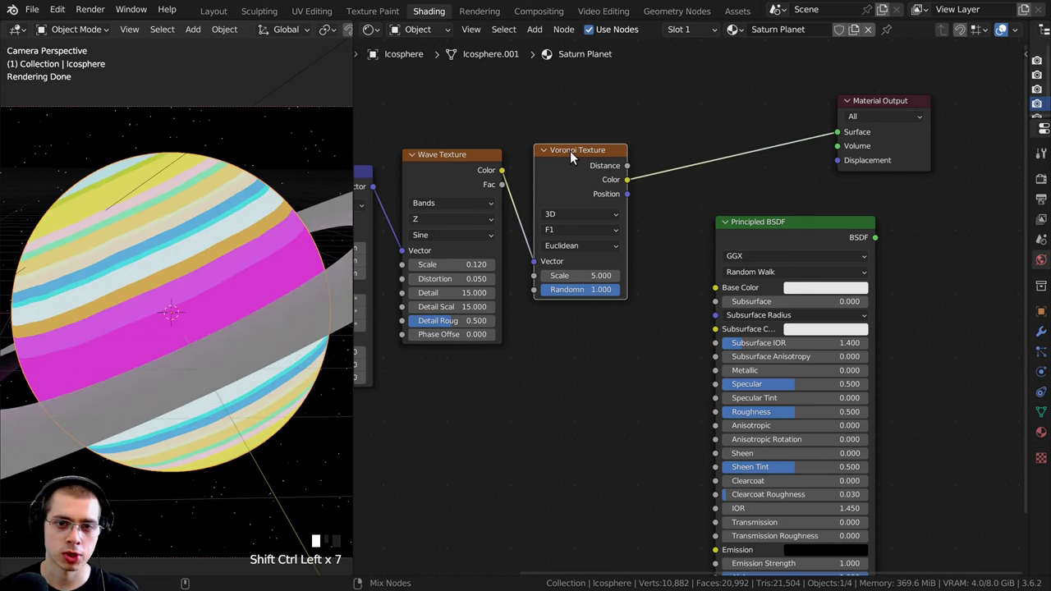
left_click(569, 154, "ctrl+shift")
left_click(570, 156, "ctrl+shift")
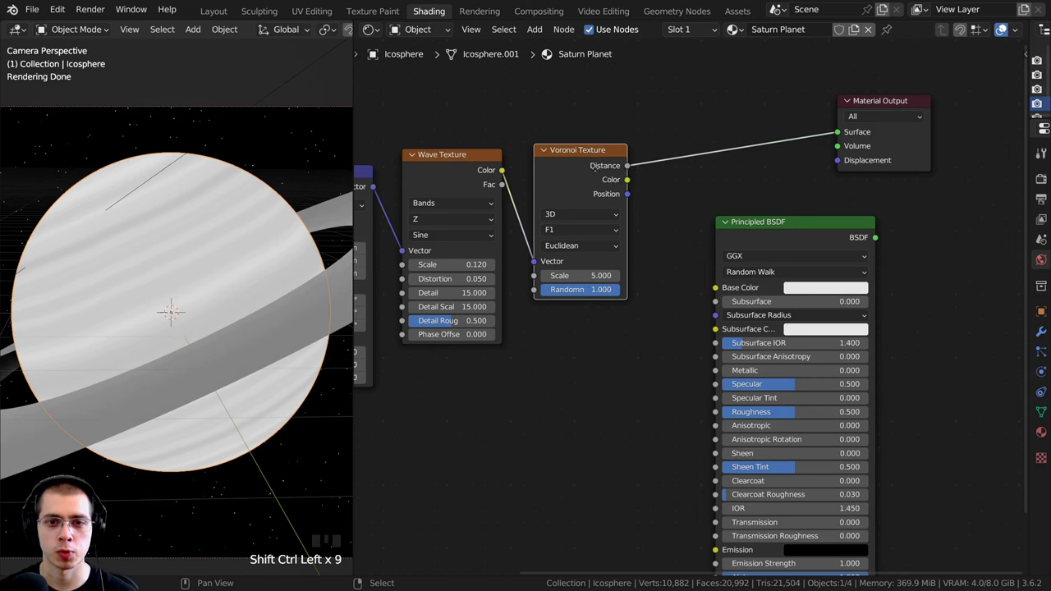
left_click_drag(606, 169, 602, 170)
left_click(600, 170)
left_click(584, 173)
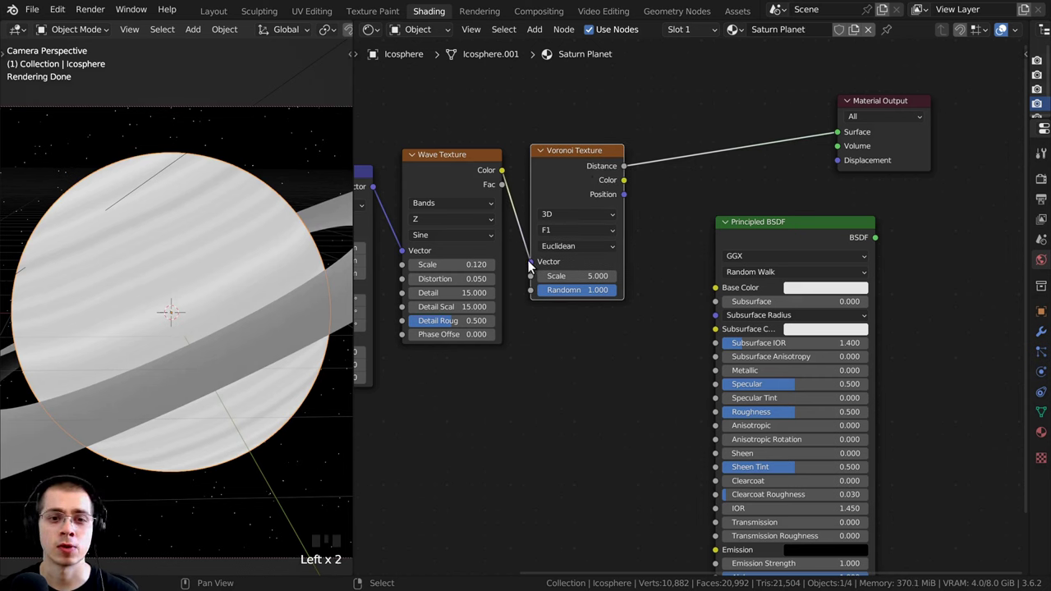
- Disconnect the Wave Texture from the Voronoi Texture's Vector input to compare the pattern, and reconnect its Color output
left_click_drag(528, 261, 517, 261)
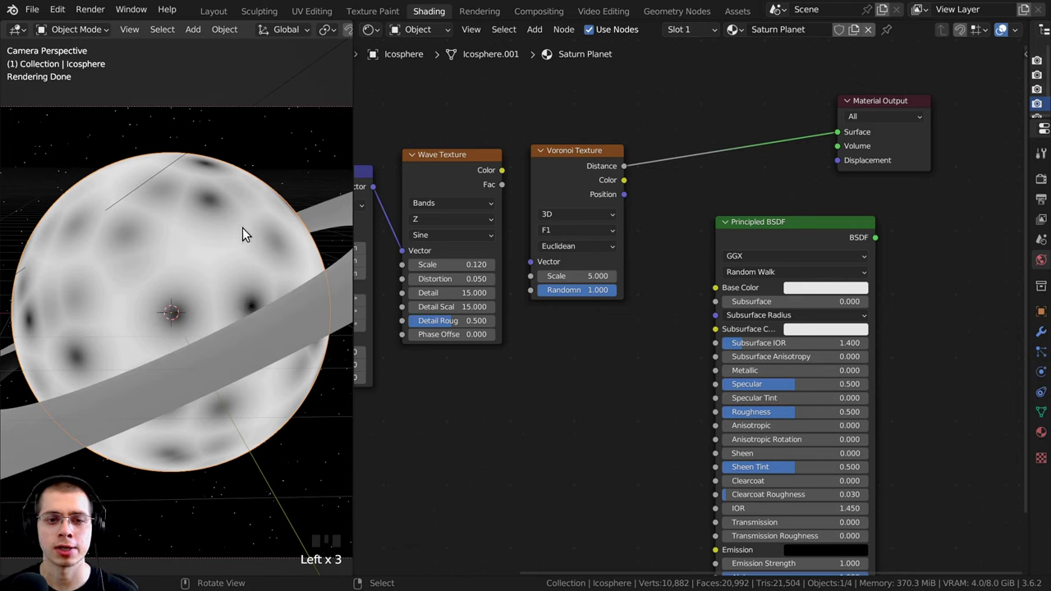
left_click(503, 179)
left_click_drag(503, 179, 530, 262)
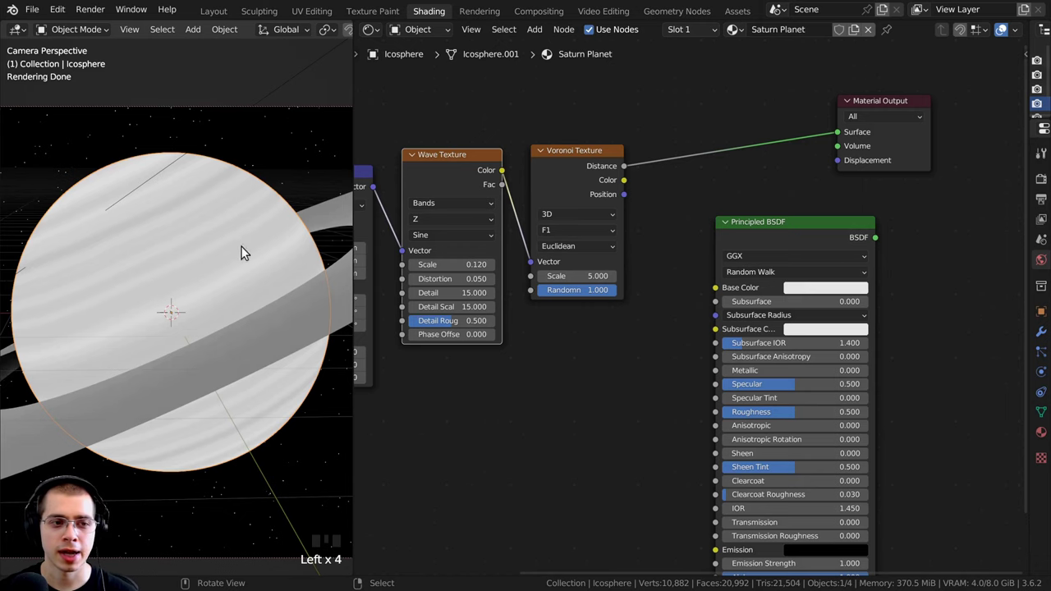
- Switch the Voronoi Texture's feature output to Smooth F1 and set its Scale to 8
middle_click_drag(197, 250, 206, 157)
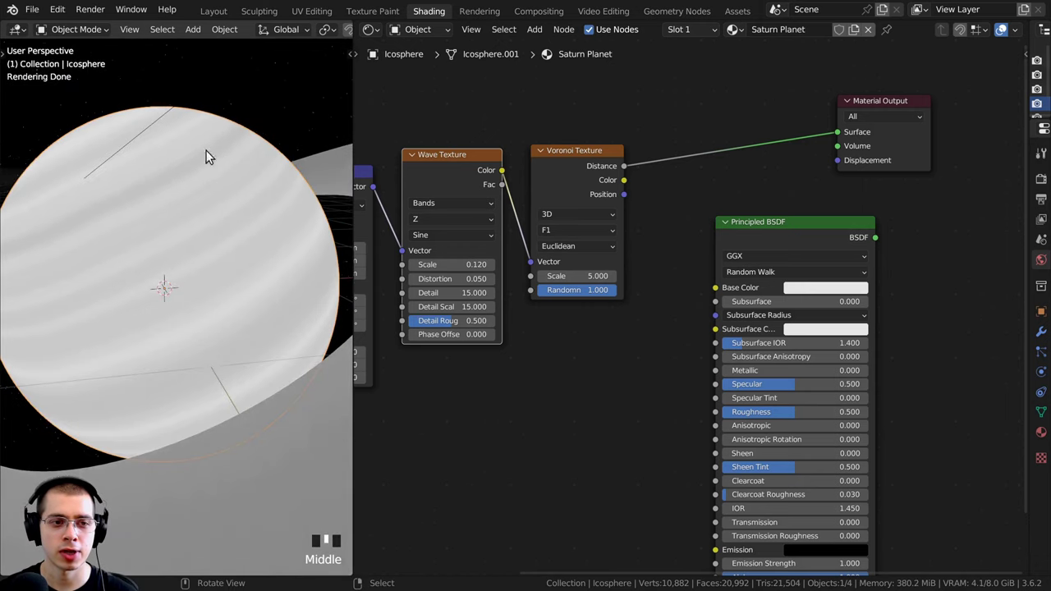
middle_click_drag(85, 232, 121, 198)
key("KP_0")
scroll(413, 258, "up", 2)
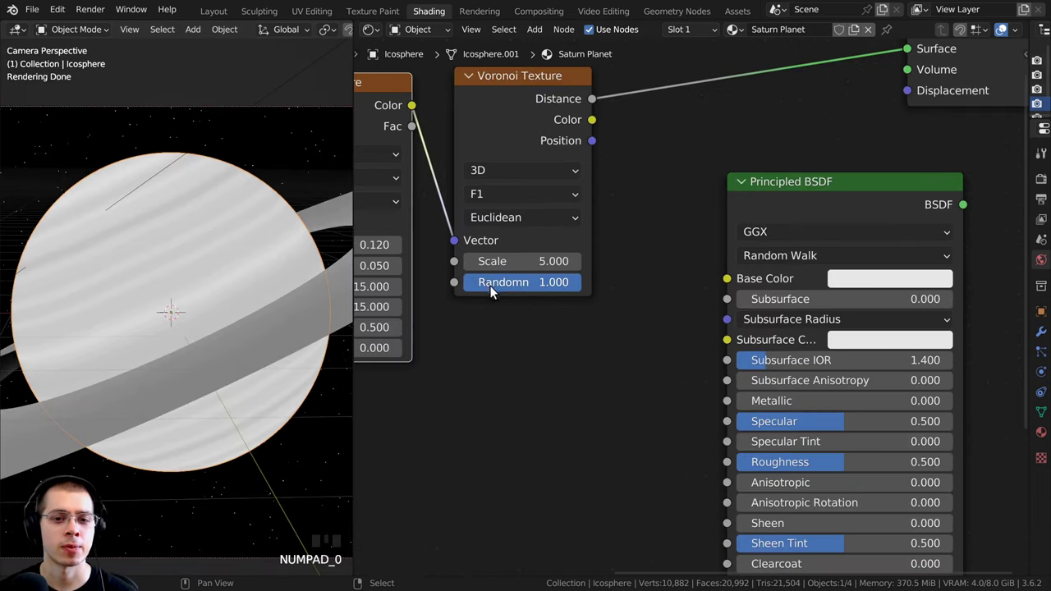
middle_click_drag(490, 286, 527, 304)
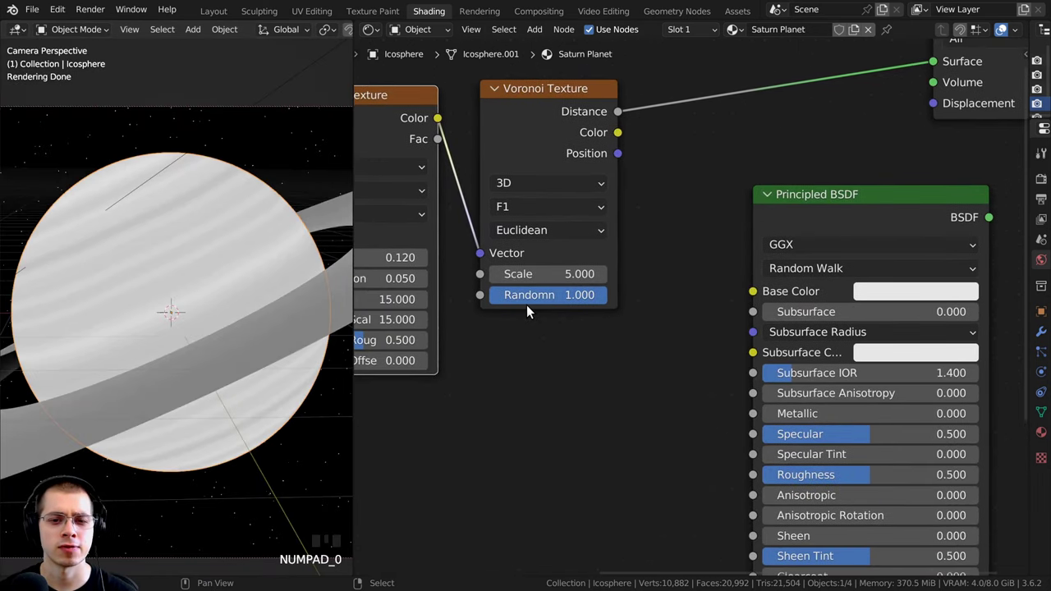
left_click(514, 208)
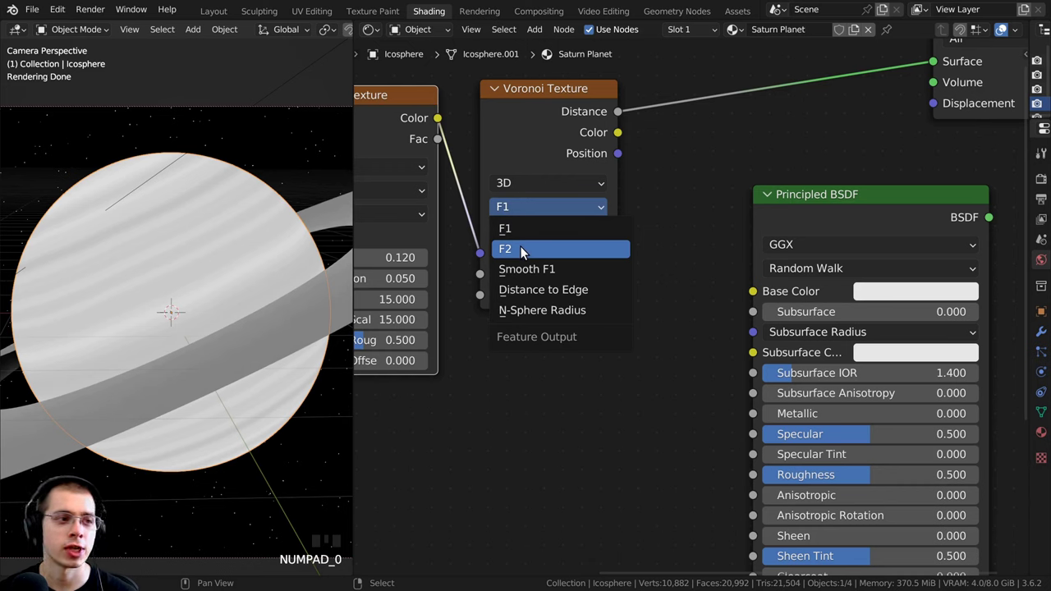
left_click(534, 270)
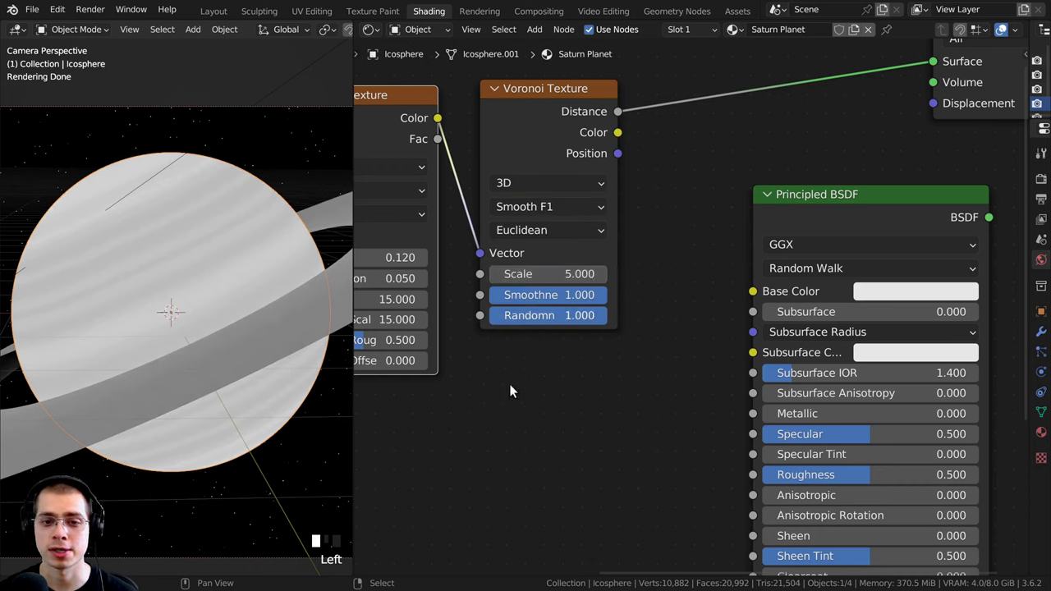
left_click(513, 273)
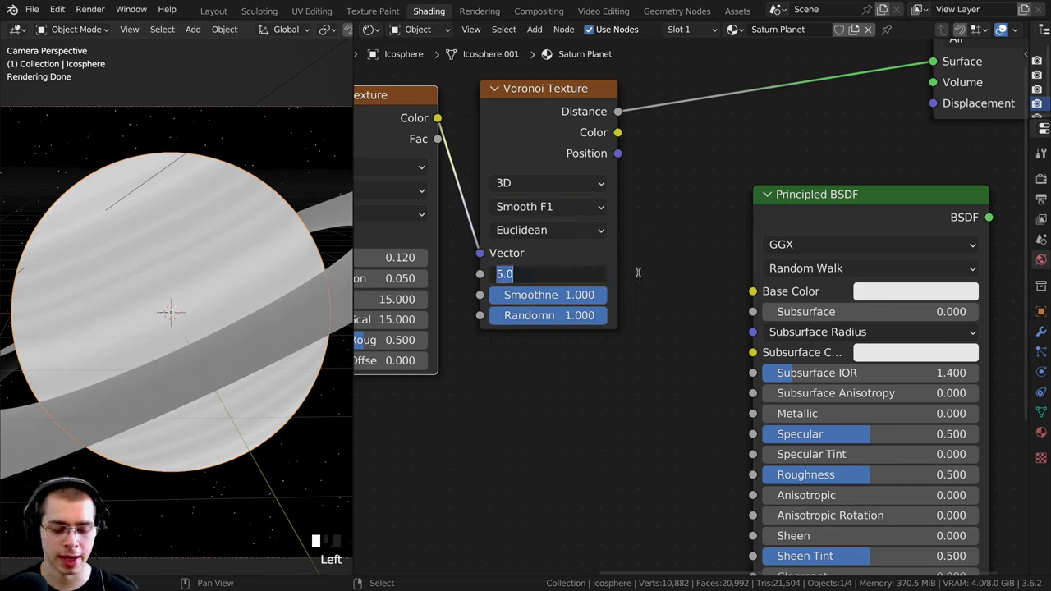
type("8")
left_click(649, 268)
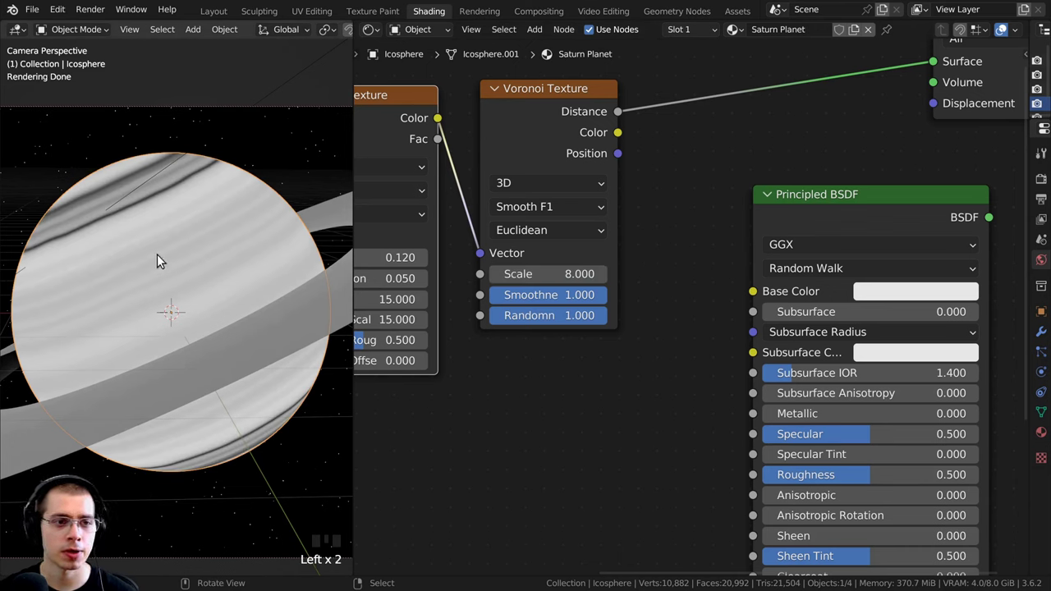
- Examine the planet's banding up close from several angles, compare it with the Wave Texture settings, and return to the camera view
mouse_move(552, 302)
left_mouse_down()
mouse_move(509, 302)
mouse_move(562, 302)
left_mouse_up()
left_click_drag(570, 115, 562, 114)
scroll(321, 223, "down", 4)
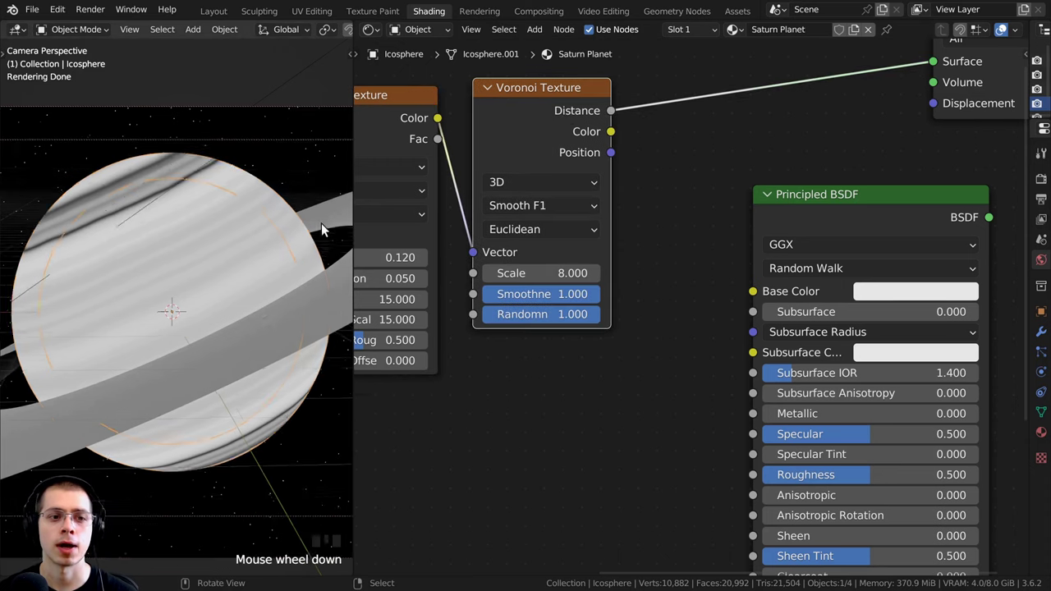
scroll(188, 275, "up", 2)
middle_click_drag(187, 275, 272, 231)
middle_click_drag(272, 232, 290, 240, "shift")
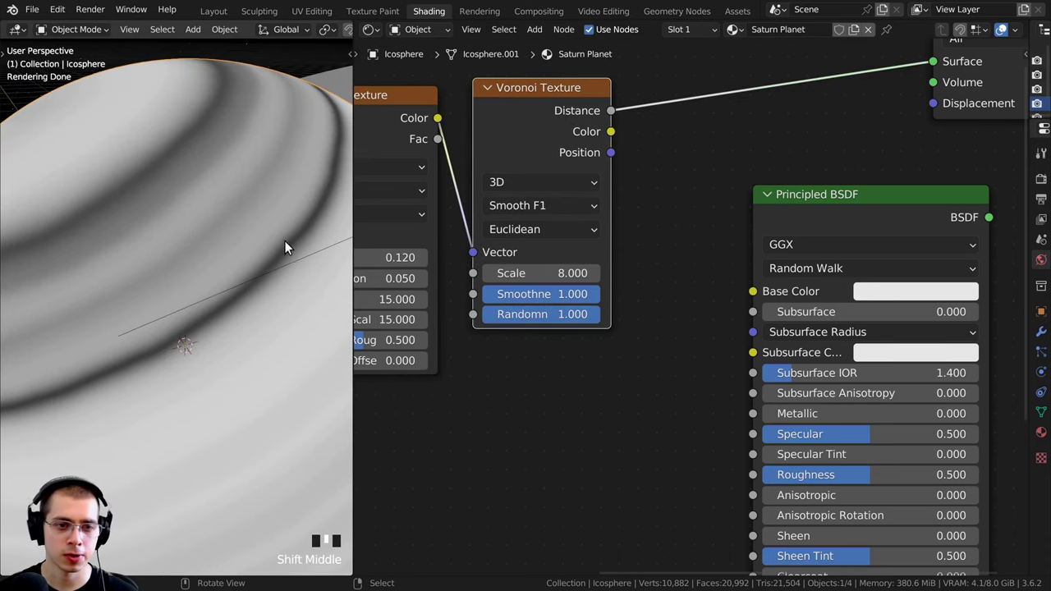
middle_click_drag(390, 321, 505, 320, "shift")
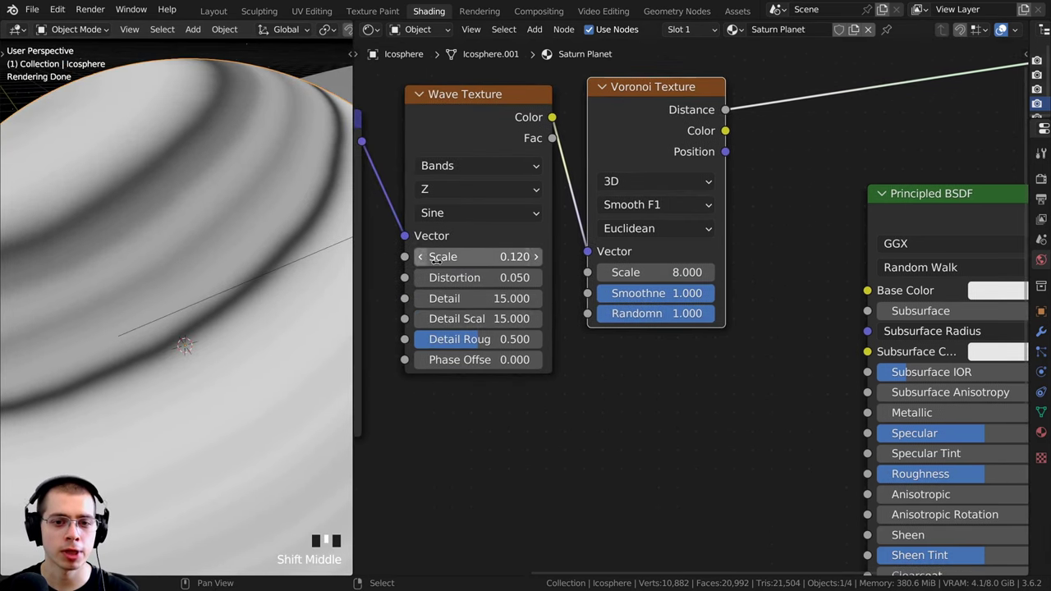
mouse_move(484, 277)
left_mouse_down("shift")
mouse_move(459, 278)
mouse_move(484, 277)
left_mouse_up("shift")
middle_click_drag(213, 295, 198, 262)
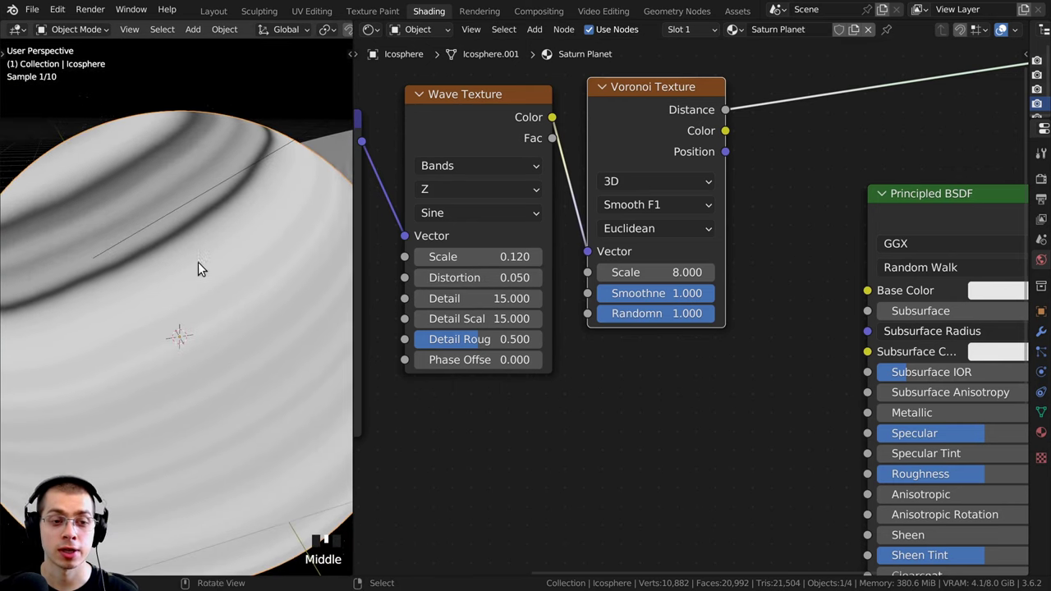
mouse_move(484, 278)
left_mouse_down("shift")
mouse_move(555, 277)
mouse_move(484, 277)
left_mouse_up("shift")
middle_click_drag(312, 290, 251, 290)
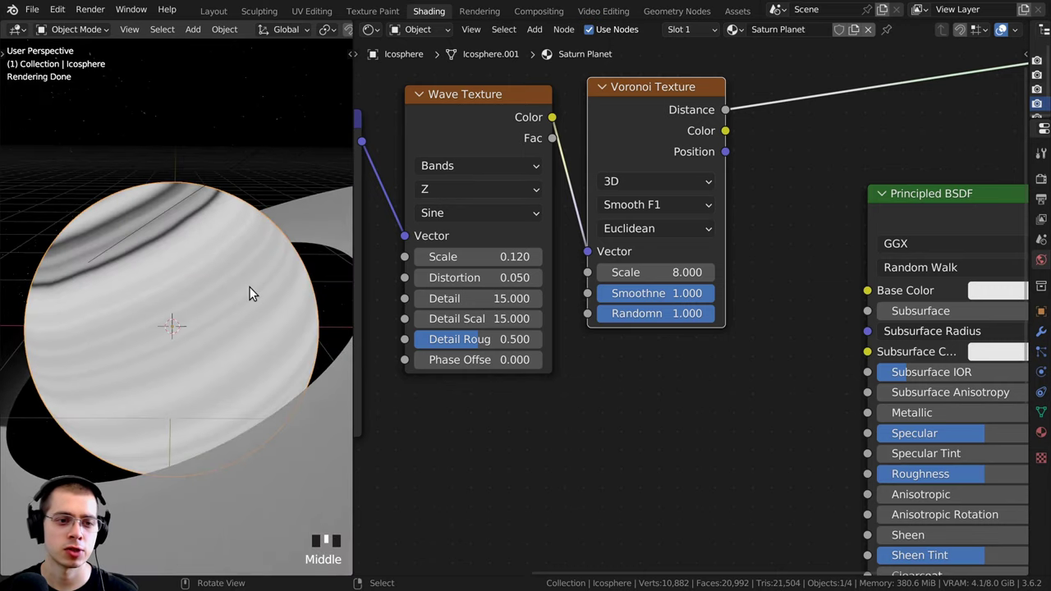
key("KP_0")
- Nudge the Voronoi Texture node slightly toward the Wave Texture and deselect the planet object
scroll(608, 253, "down", 4)
middle_click_drag(610, 251, 587, 305)
left_click_drag(631, 220, 624, 229)
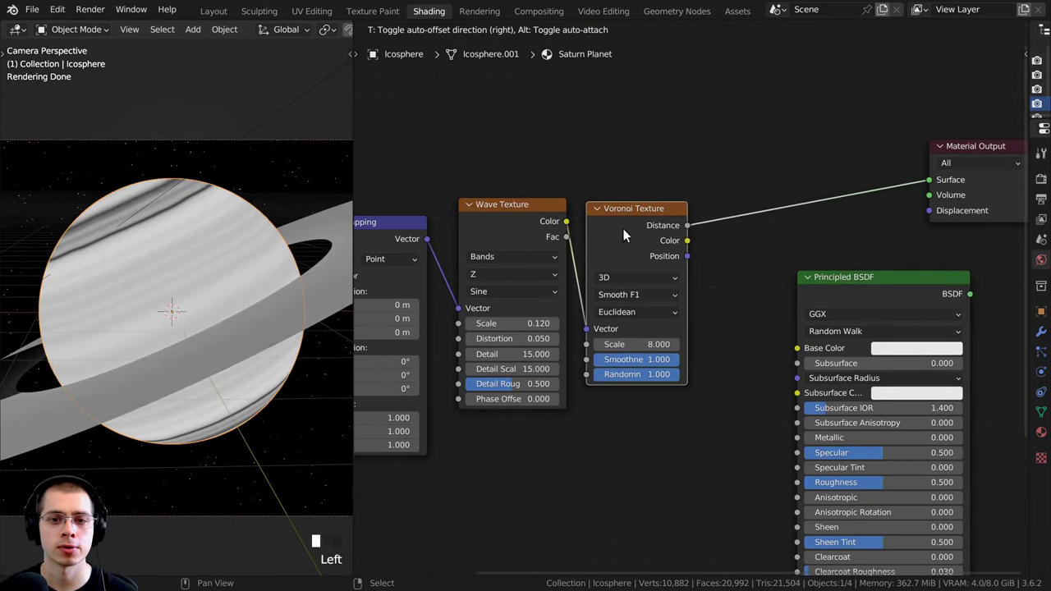
left_click(128, 174)
scroll(127, 217, "down", 1)
scroll(127, 218, "up", 1)
scroll(228, 241, "up", 1)
scroll(291, 263, "down", 1)
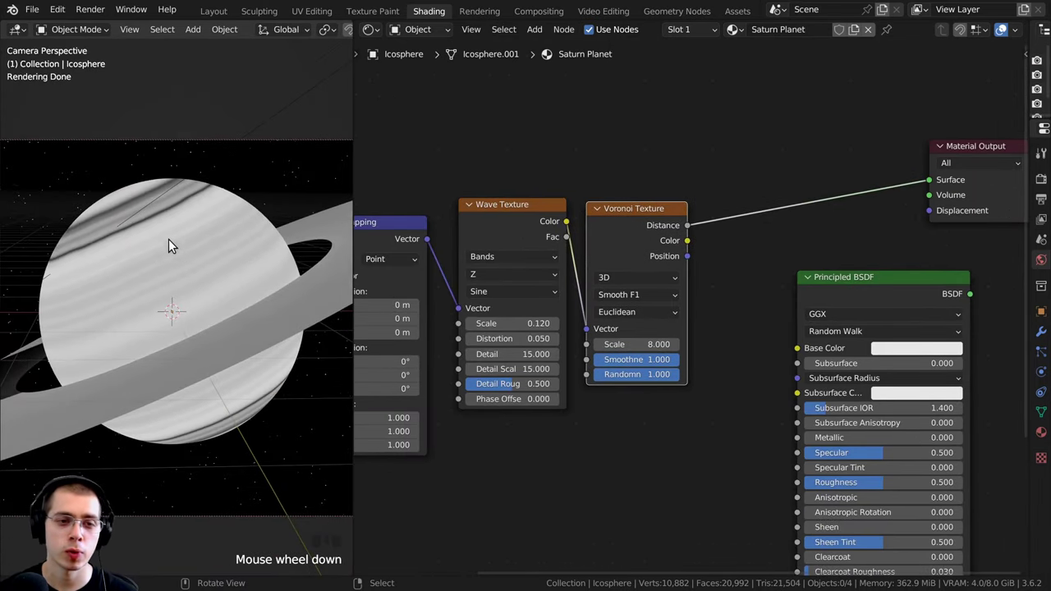
- Add a Noise Texture node and place it below the Wave Texture
scroll(462, 269, "down", 2)
key("shift+a")
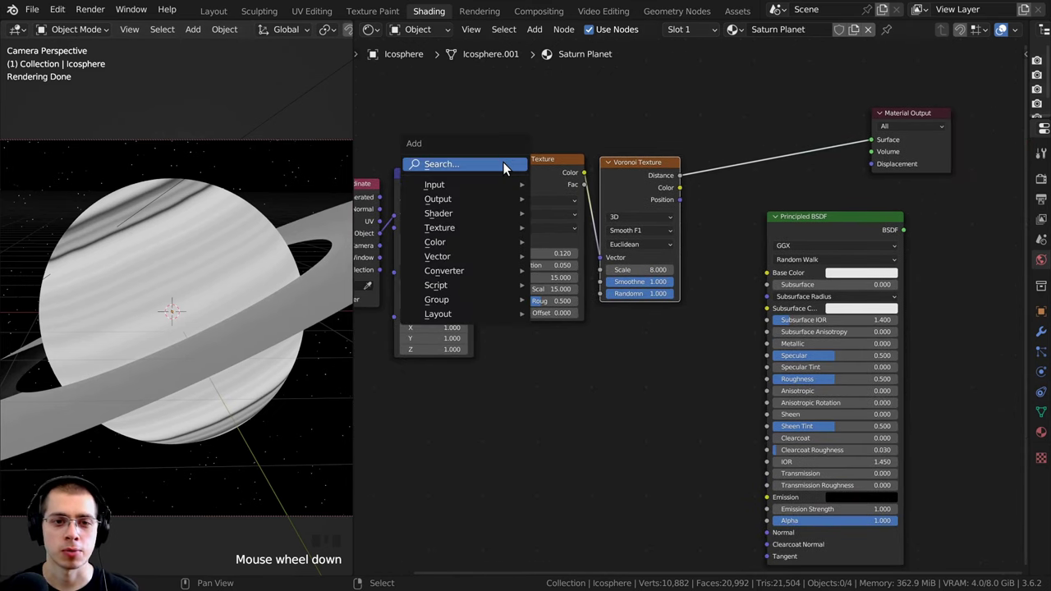
left_click(502, 164)
type("noi")
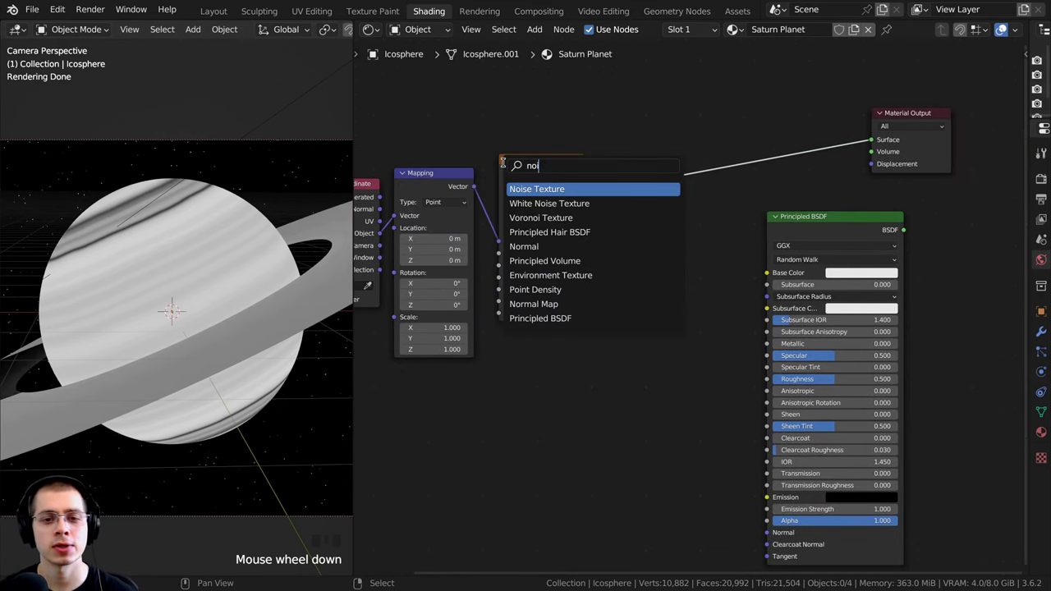
left_click(539, 189)
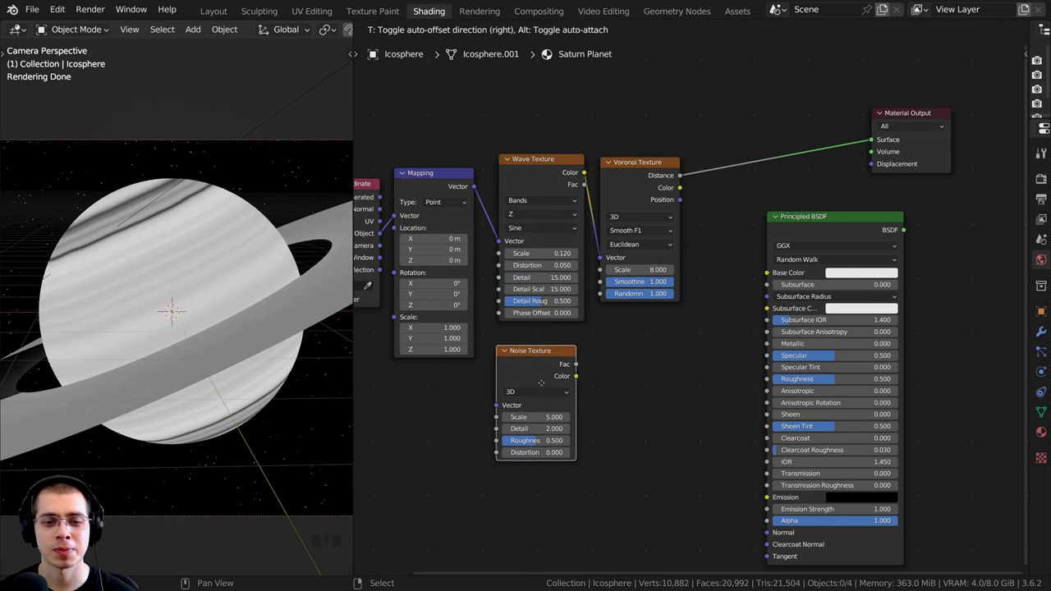
left_click(556, 326)
- Connect the Mapping node's Vector to the Noise Texture's Vector input and preview the noise's Fac output on the planet
middle_click_drag(525, 252, 620, 224)
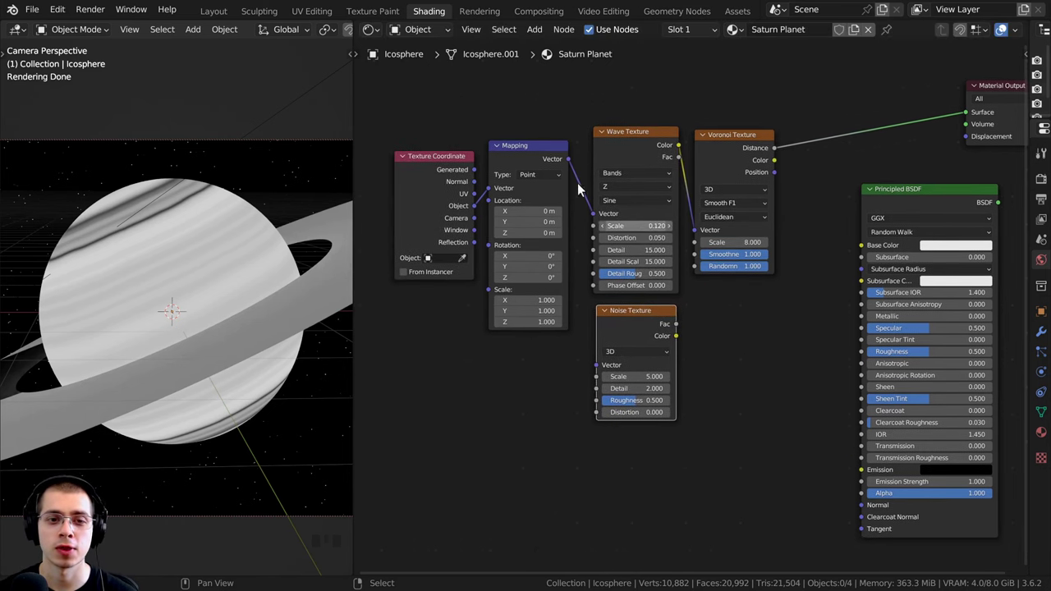
left_click_drag(413, 88, 596, 364)
key("g")
left_click(436, 192)
key("a")
key("a")
middle_click_drag(596, 364, 514, 318)
left_click(549, 271, "ctrl+shift")
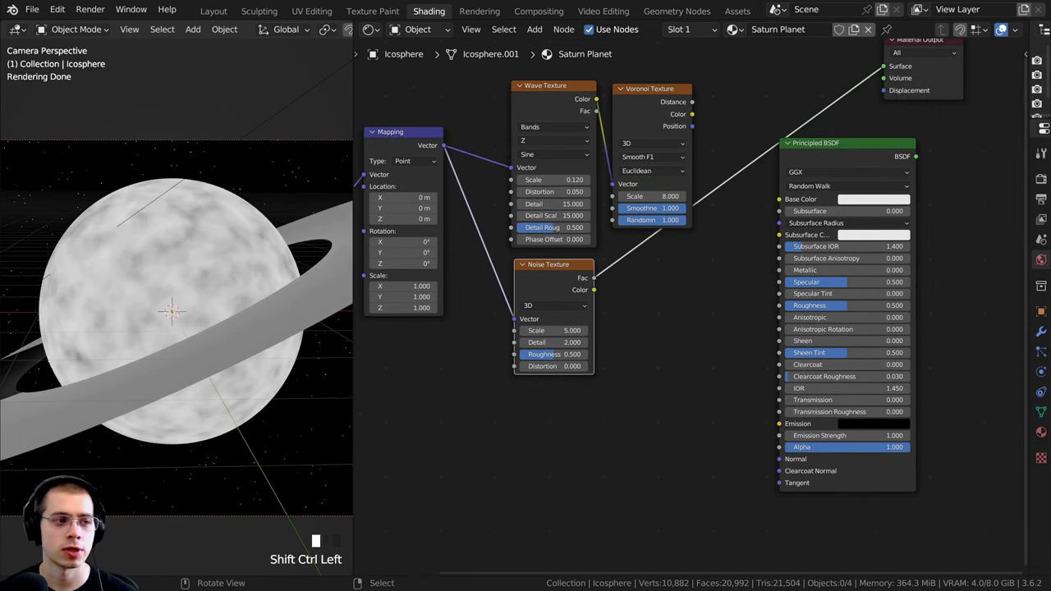
- Set the Noise Texture's Scale to 50
scroll(323, 309, "up", 3)
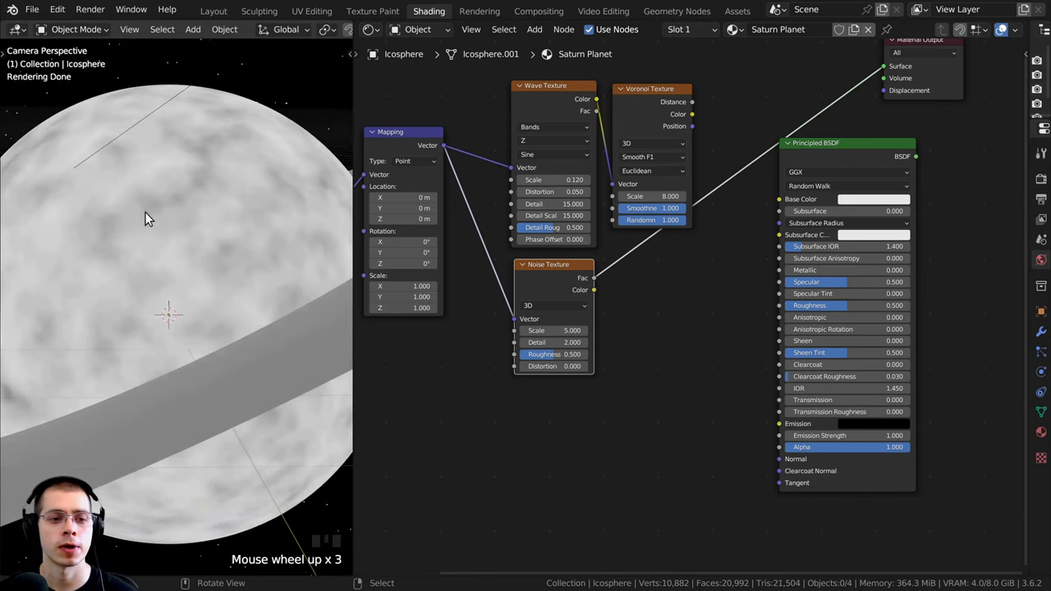
middle_click_drag(555, 260, 558, 233)
scroll(558, 232, "up", 3)
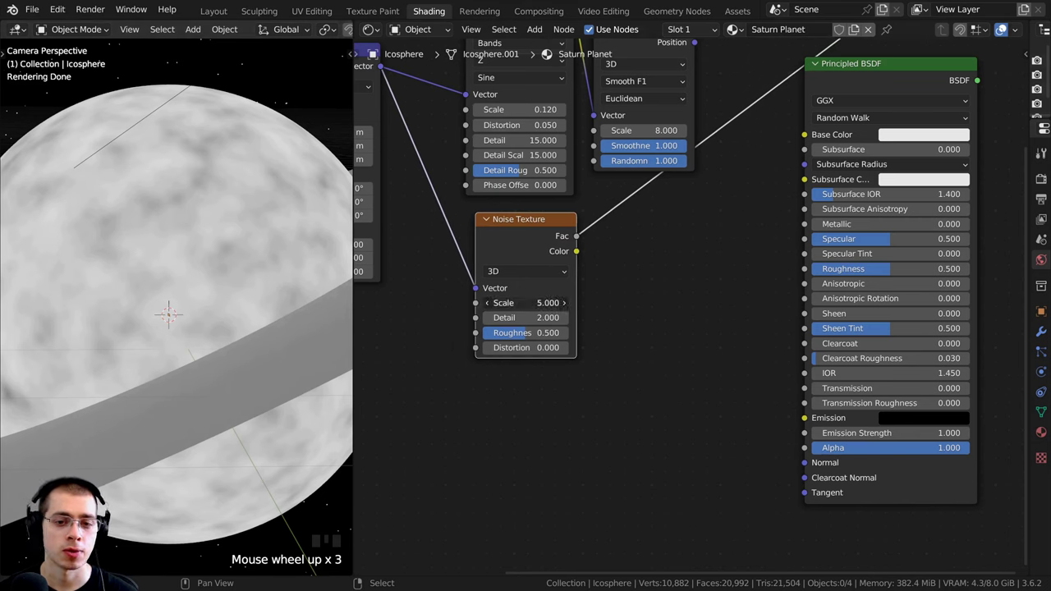
left_click(521, 302)
type("50")
left_click(517, 306)
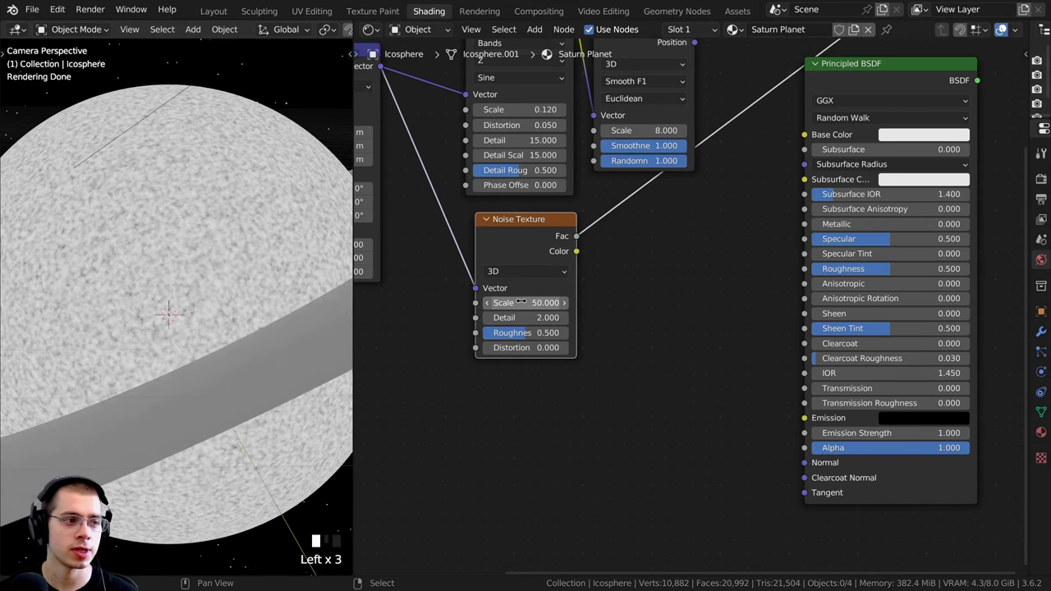
- Set the Noise Texture's Detail to 15 and Roughness to 0.8, and check the fine noise on the planet's surface
left_click(525, 317)
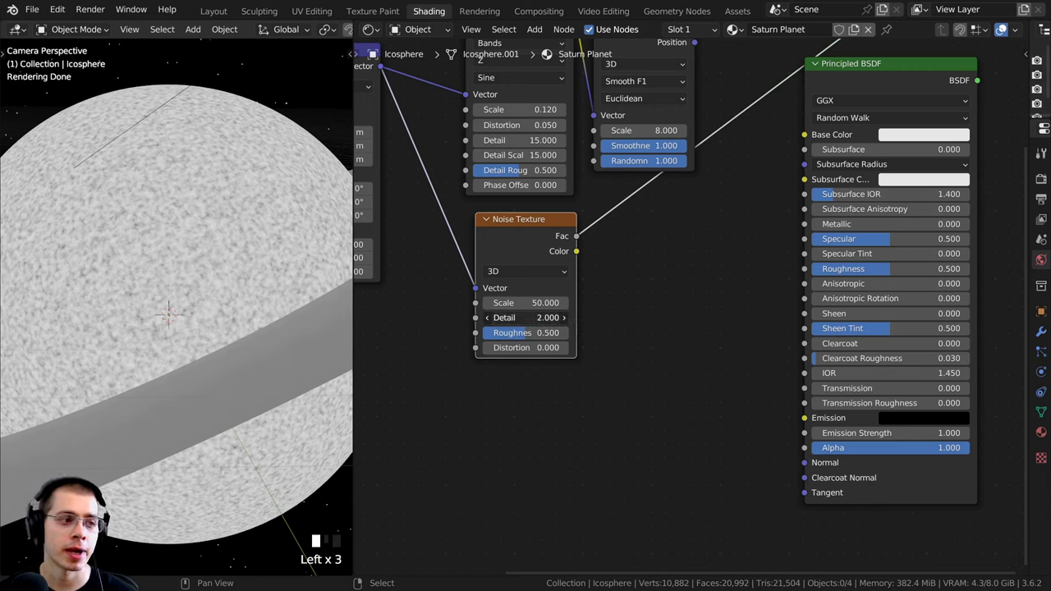
type("15")
key("Return")
left_click(523, 334)
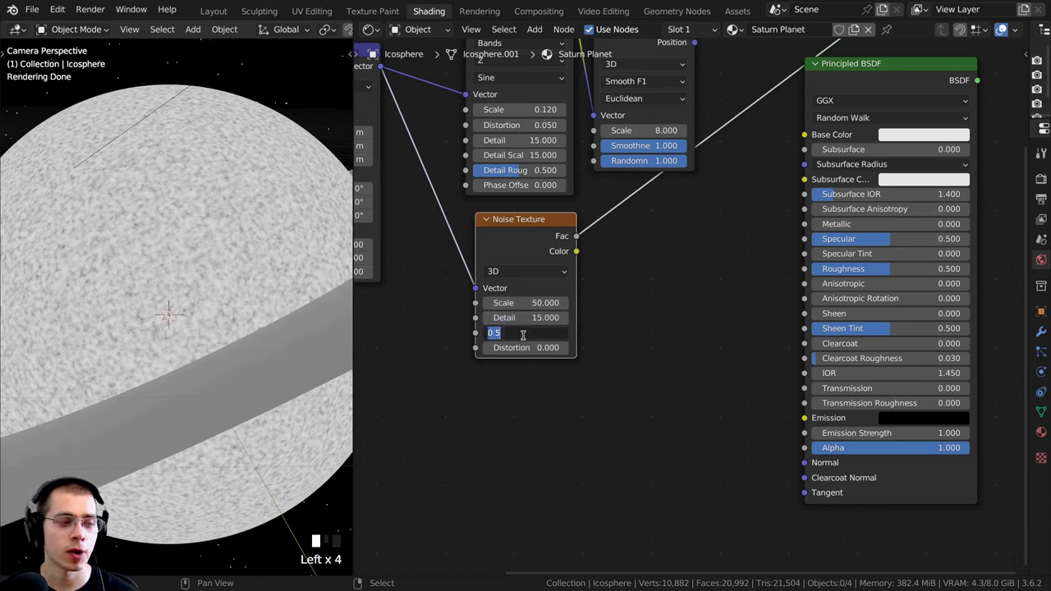
type(".")
type(".8")
left_click(459, 336)
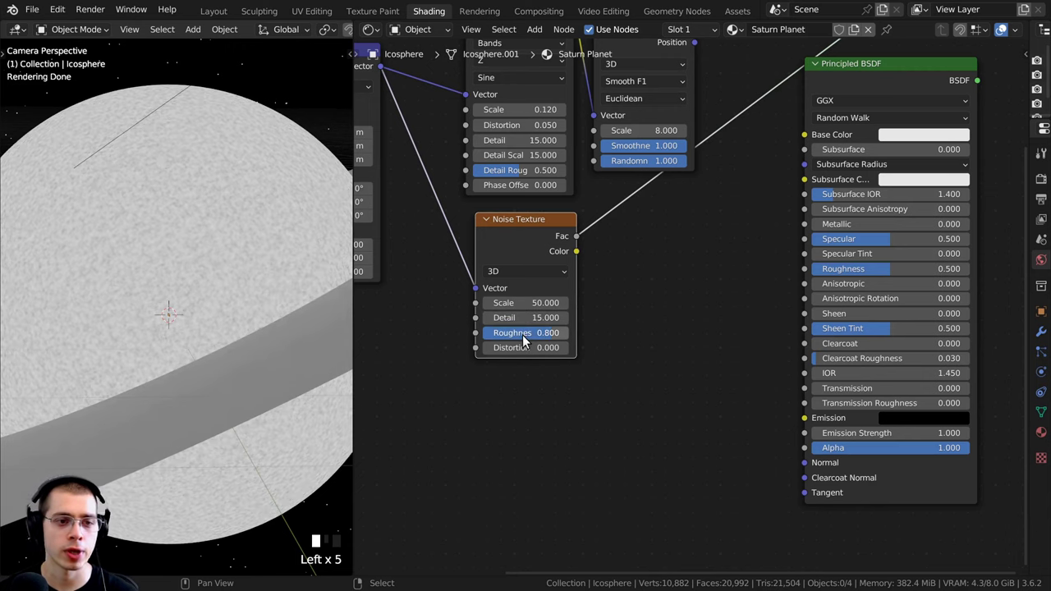
scroll(217, 270, "up", 13)
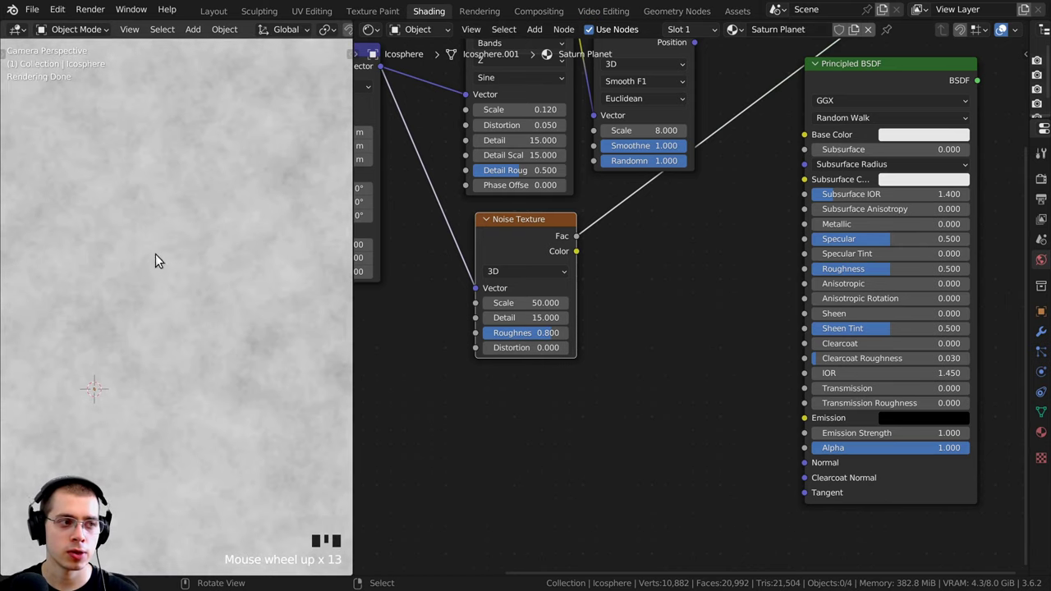
scroll(499, 230, "down", 1)
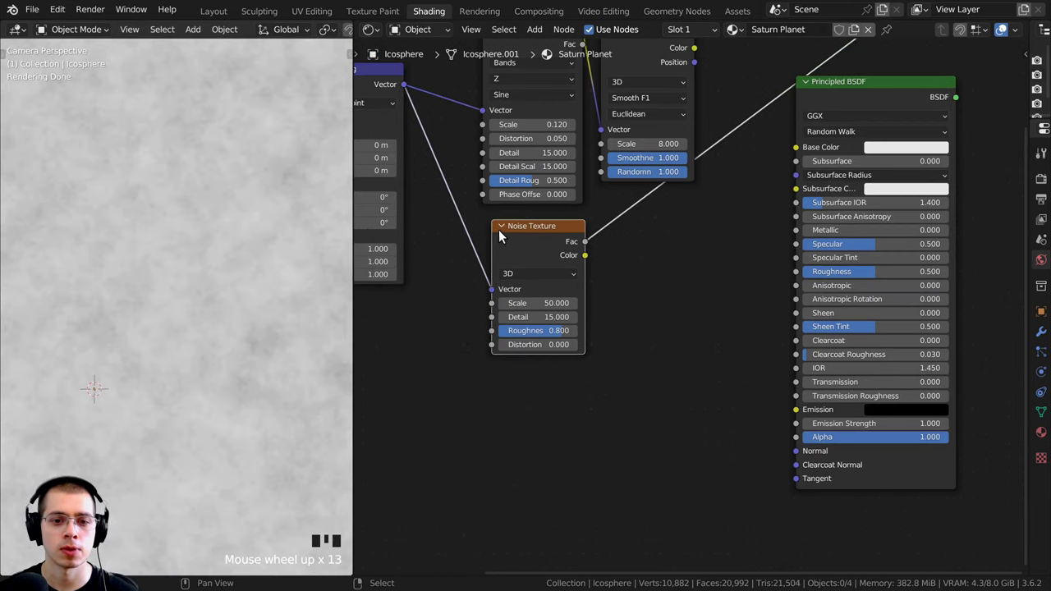
scroll(285, 341, "up", 4)
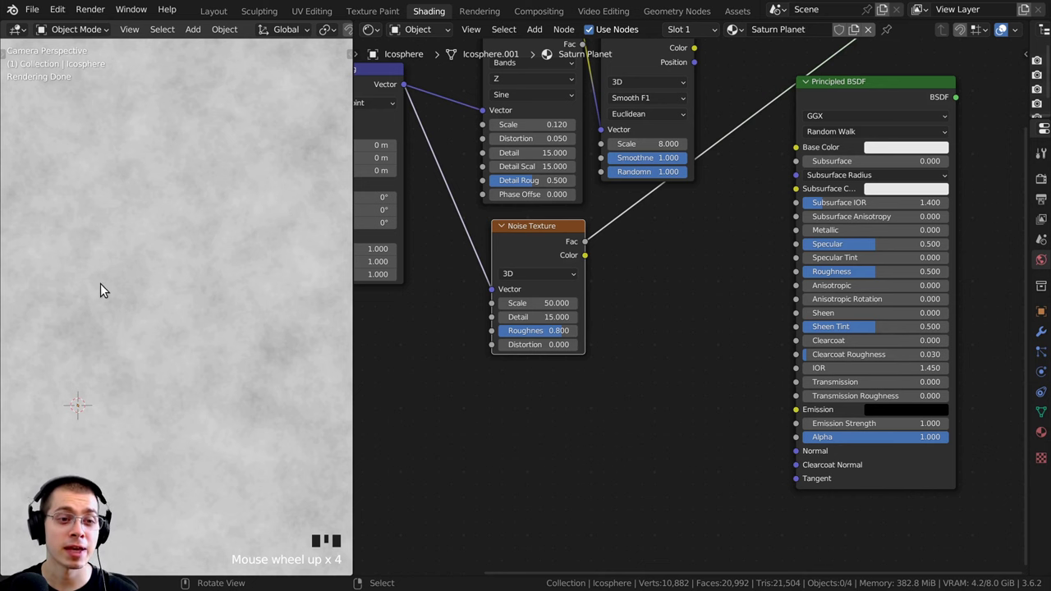
- Set the Noise Texture's Distortion to 100
scroll(564, 378, "up", 2)
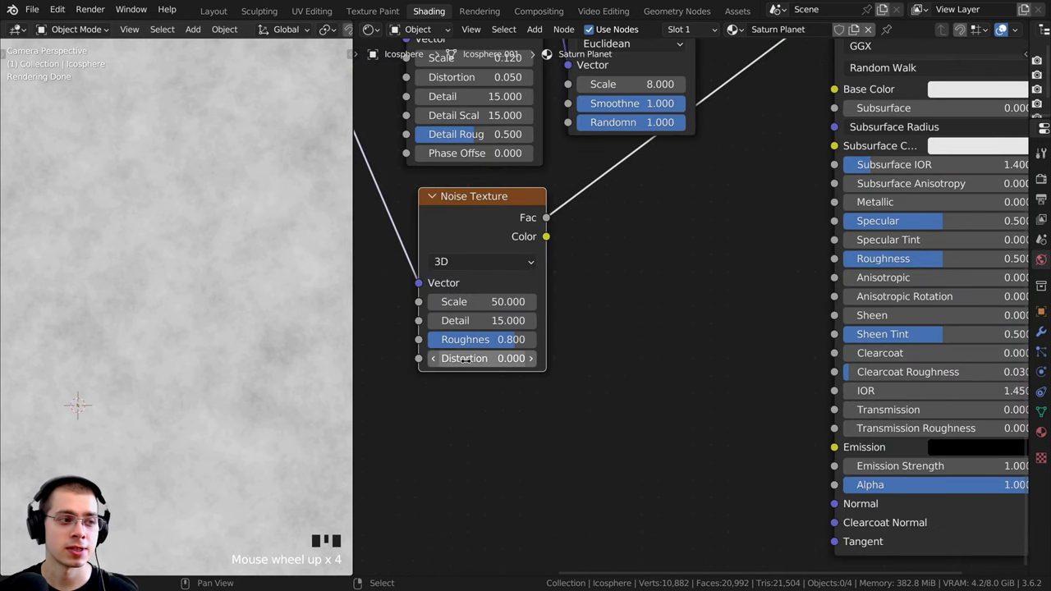
left_click(471, 359)
type("1")
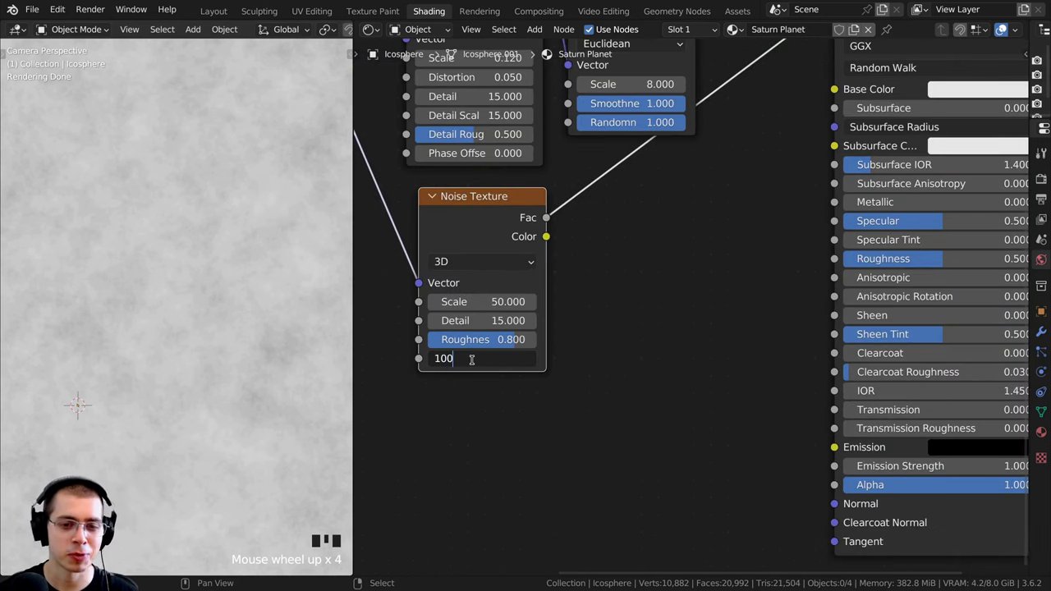
type("00")
key("Return")
- Examine the distorted noise on the planet's surface, both close up and from a distance
scroll(270, 369, "up", 12)
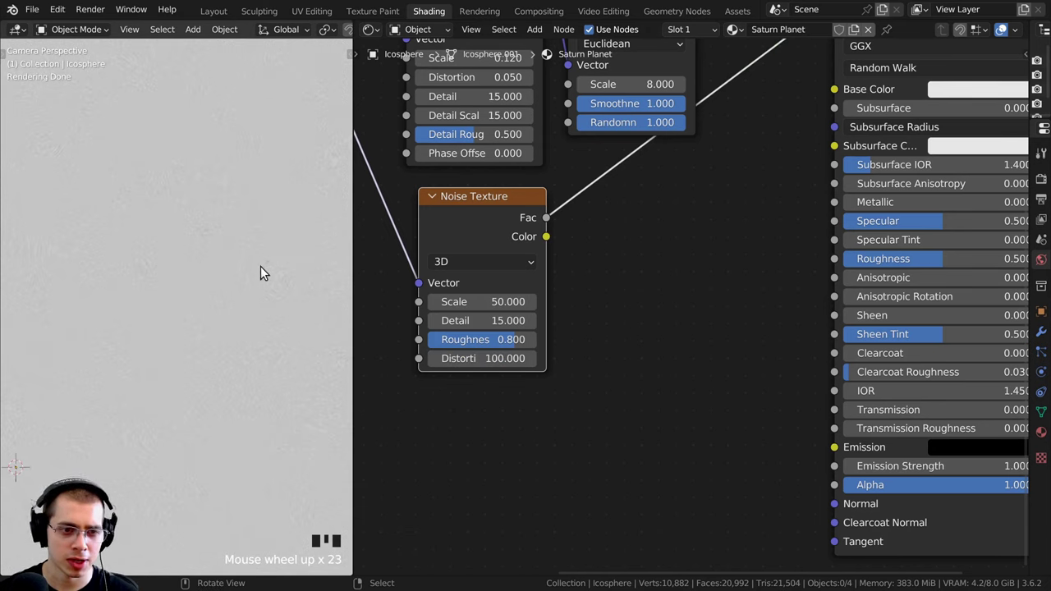
scroll(206, 245, "down", 6)
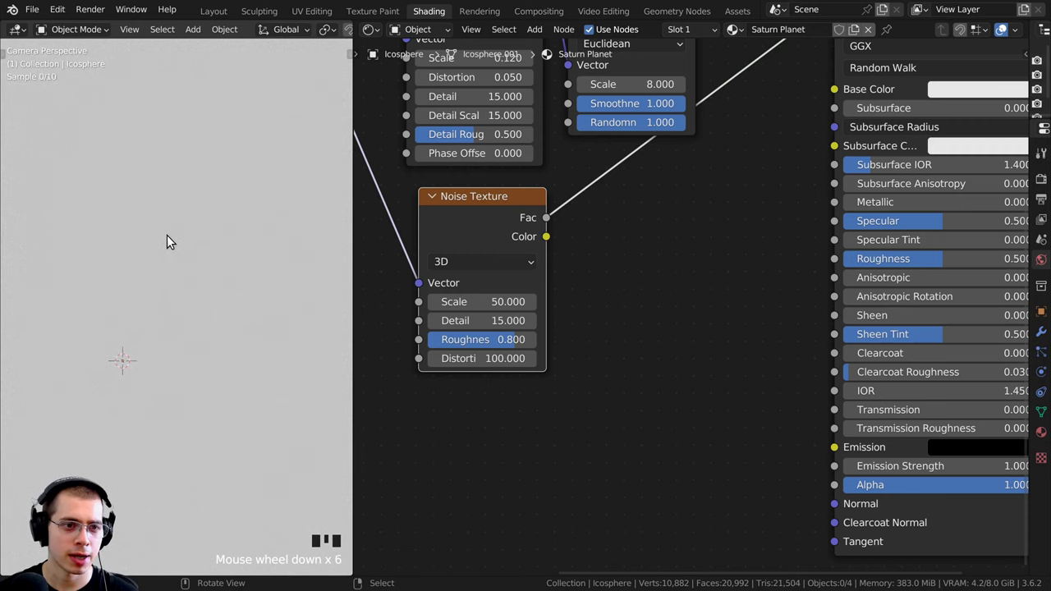
scroll(169, 235, "up", 6)
scroll(191, 275, "down", 9)
scroll(180, 269, "down", 6)
scroll(214, 281, "up", 16)
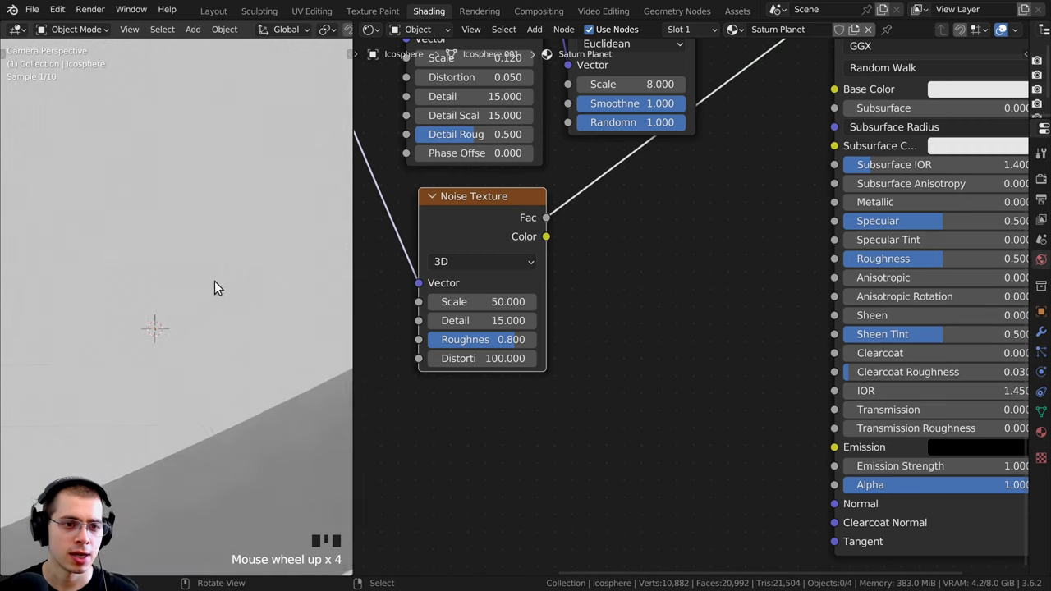
scroll(165, 280, "down", 5)
scroll(165, 281, "down", 12)
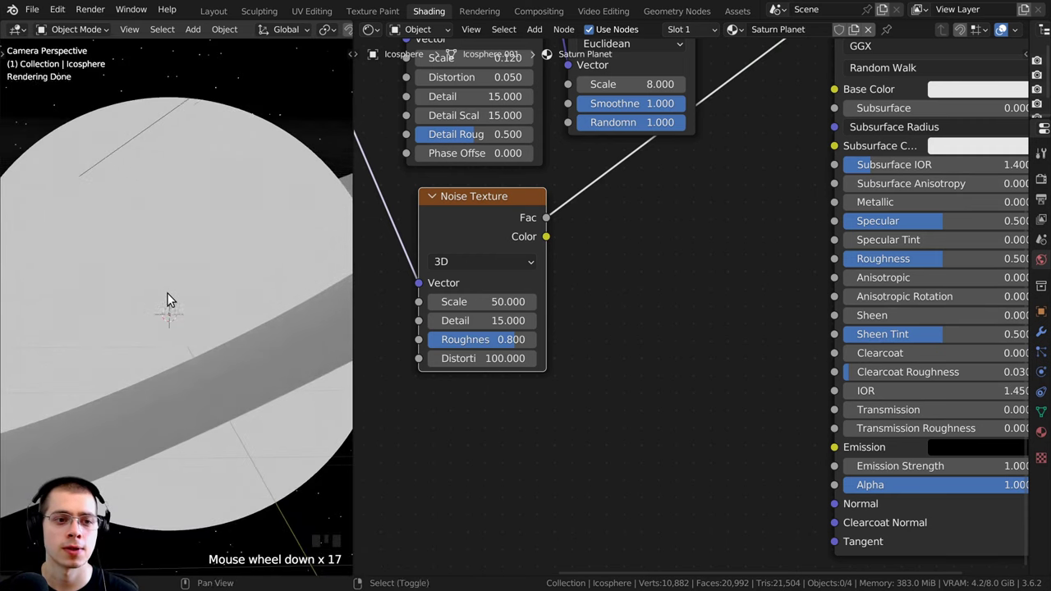
scroll(626, 404, "down", 7)
- Preview the Voronoi Texture on the planet, and then the Noise Texture for comparison
left_click(539, 294)
left_click(637, 124, "ctrl+shift")
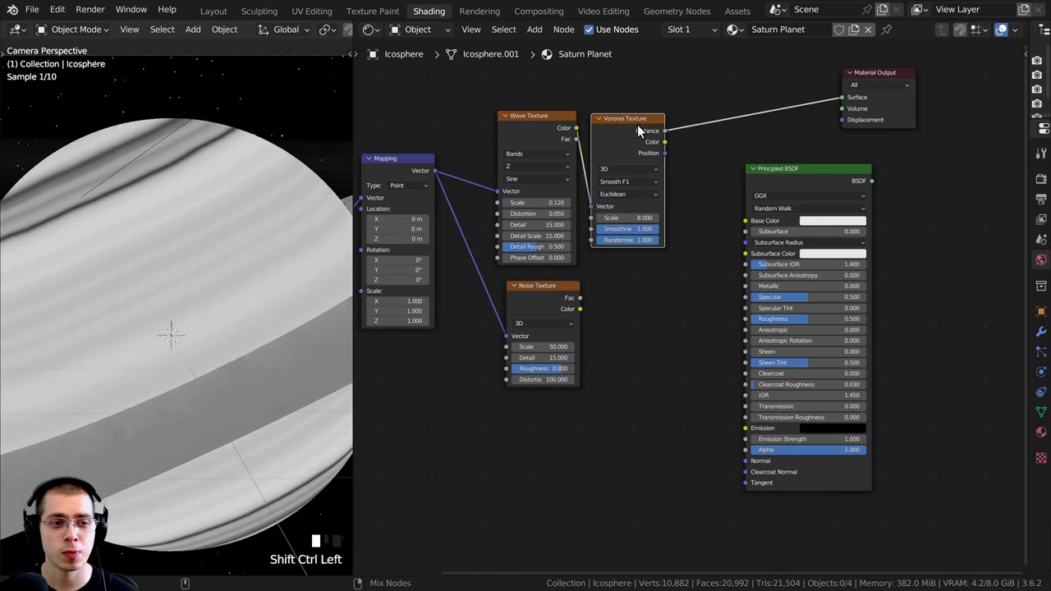
left_click(541, 296, "ctrl+shift")
- Move the Principled BSDF and Material Output farther from the textures and add a Mix Color node beside the Voronoi Texture
left_click_drag(605, 110, 808, 307)
left_click_drag(649, 201, 772, 210)
scroll(618, 209, "up", 2)
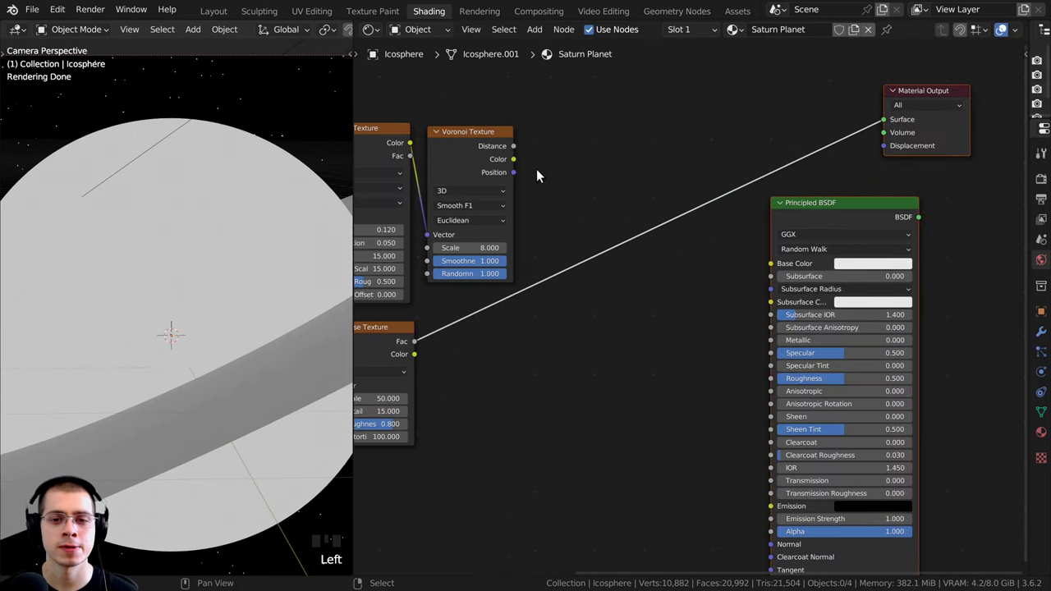
key("shift+a")
left_click(562, 155)
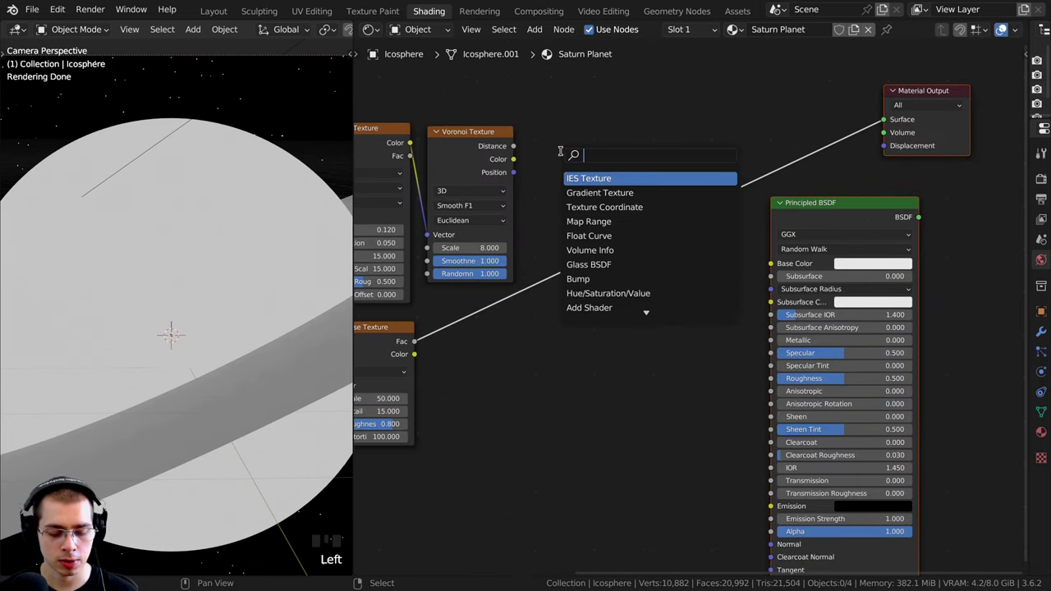
type("mix")
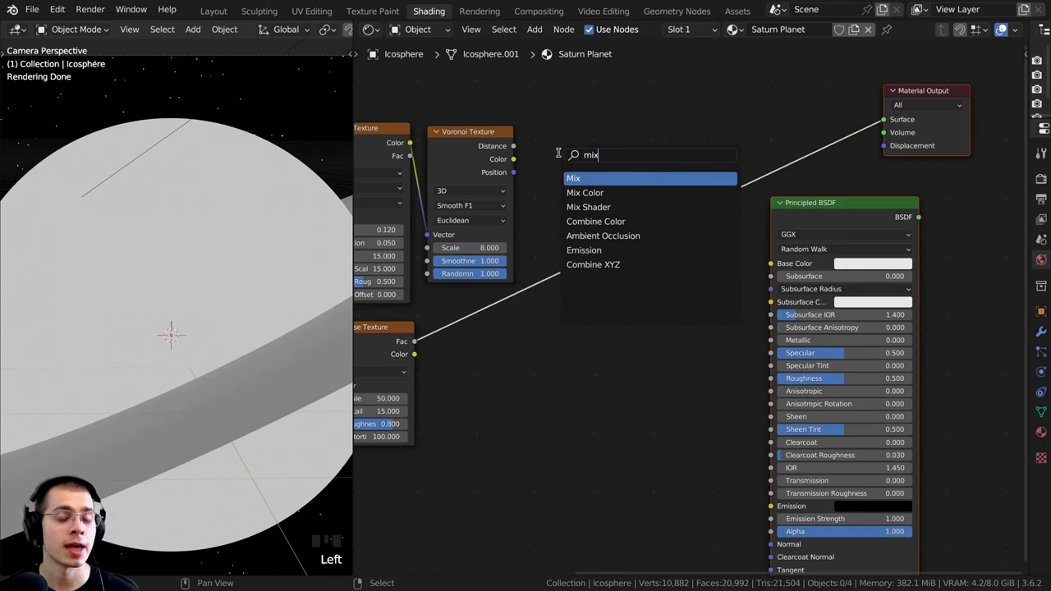
left_click(600, 193)
left_click(593, 142)
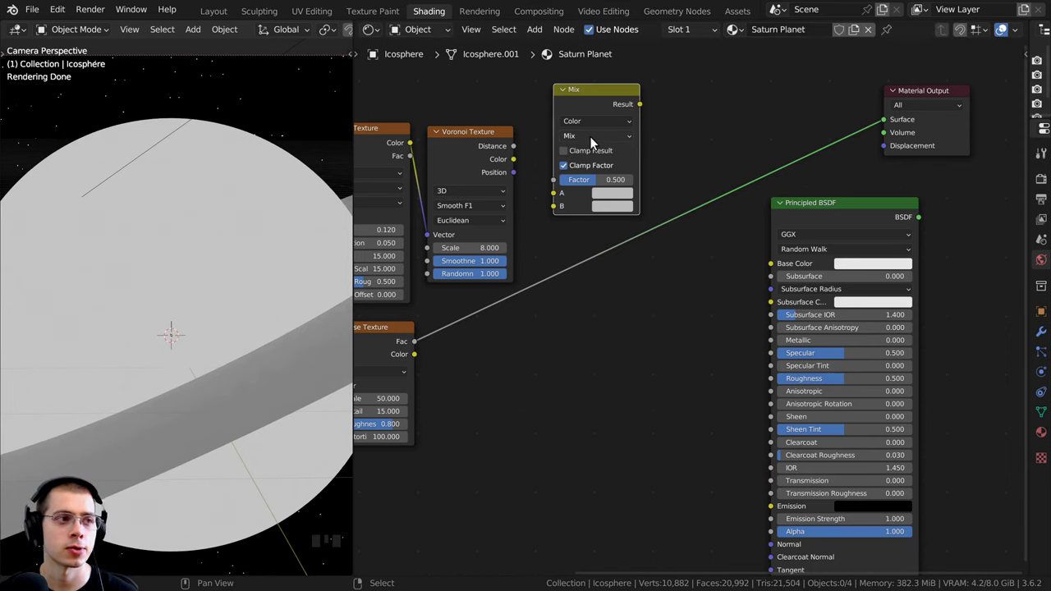
- Connect the Voronoi Texture's Distance to the Mix node's A input and the Noise Texture's Fac to its B input
left_click(464, 142)
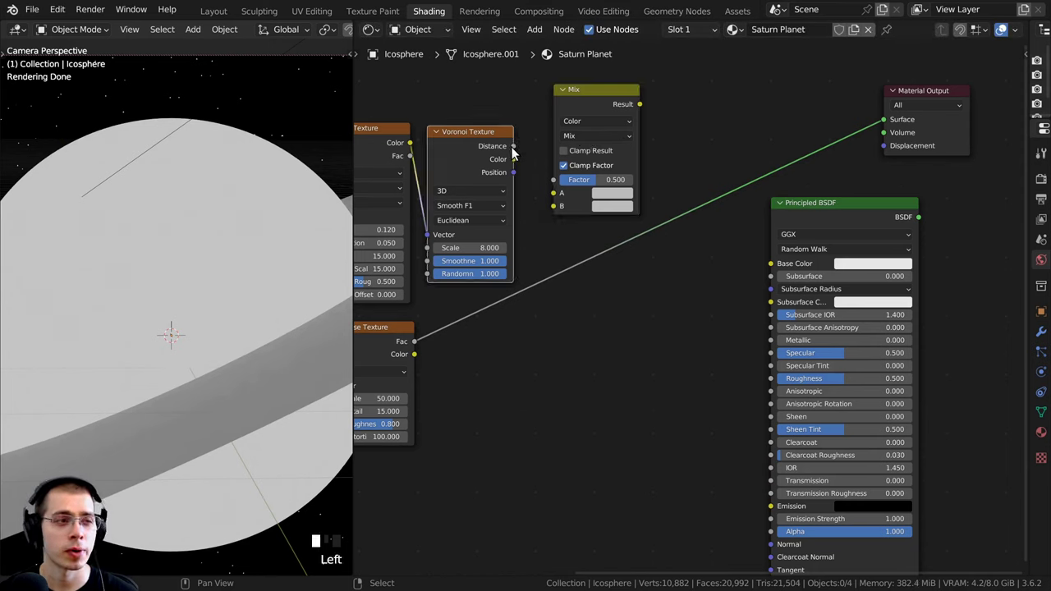
left_click_drag(511, 151, 554, 193)
middle_click_drag(461, 239, 541, 228)
left_click(422, 332)
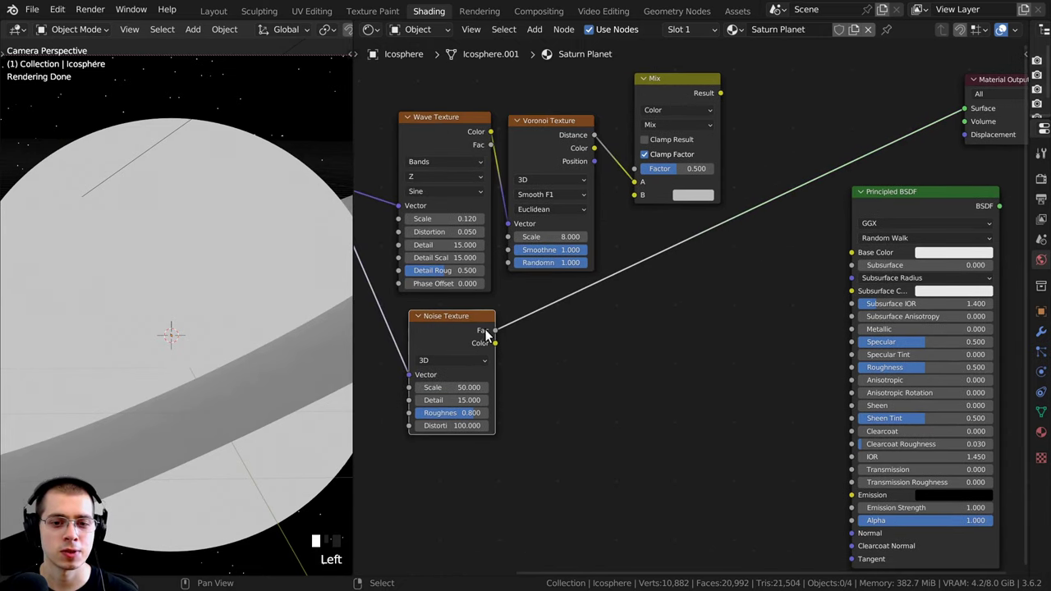
left_click_drag(496, 330, 629, 196)
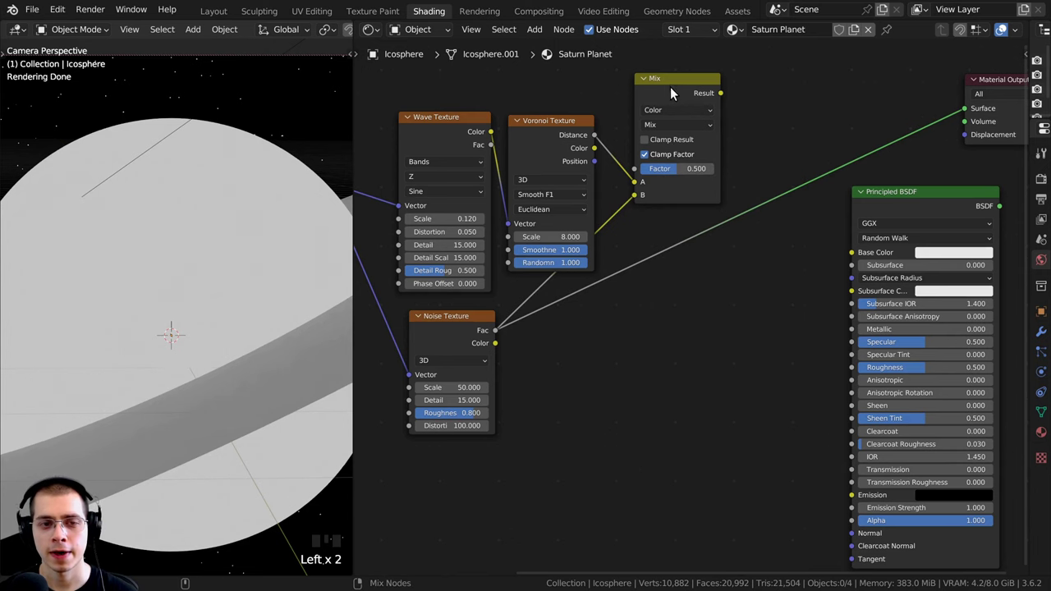
- Preview the Mix node's result on the planet and set its blending mode to Linear Light
left_click(666, 85, "ctrl+shift")
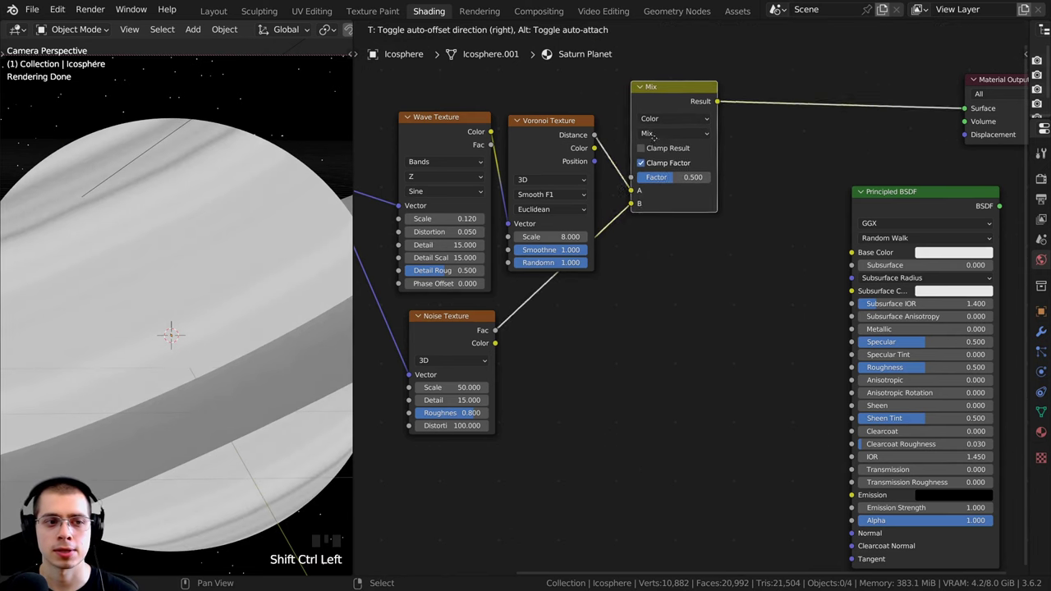
left_click_drag(667, 85, 670, 180)
scroll(670, 181, "up", 1)
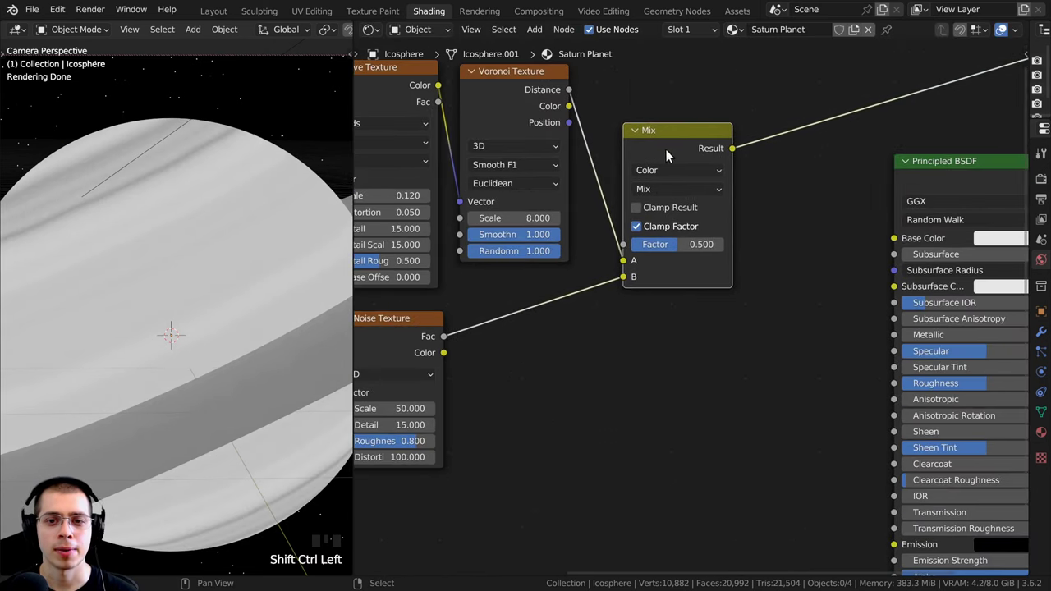
left_click(657, 188)
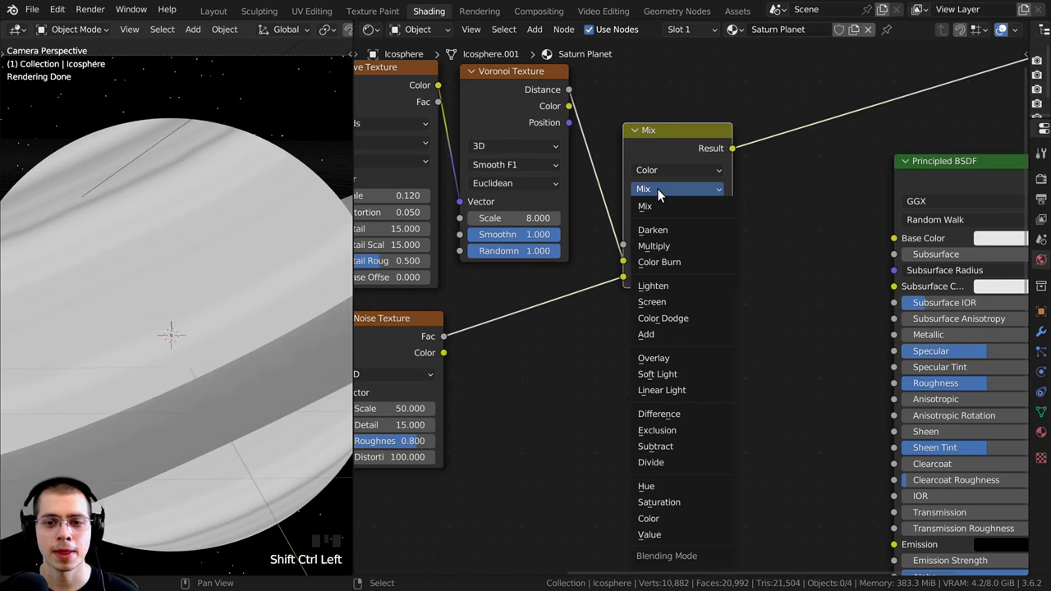
left_click(662, 390)
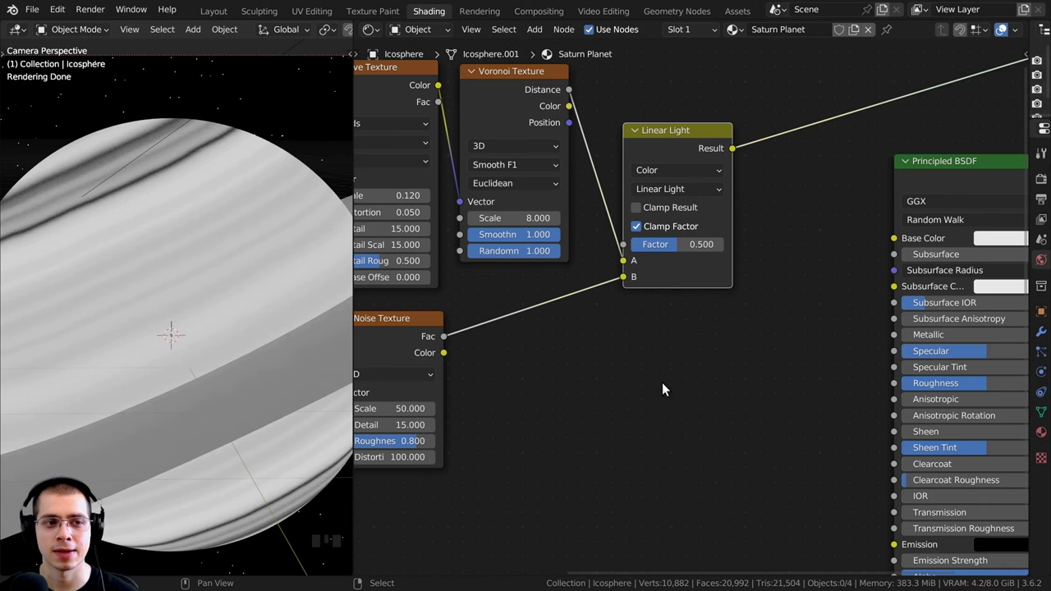
- Set the Linear Light node's Factor to 0 to compare the planet's dark band without the noise
middle_click_drag(229, 266, 278, 340, "shift")
scroll(163, 280, "up", 7)
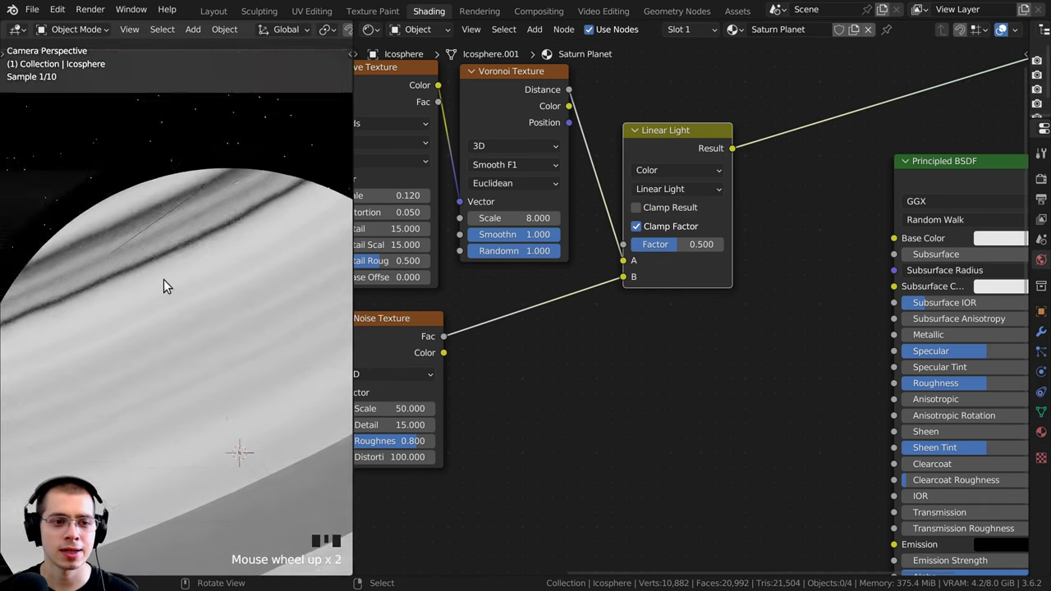
middle_click_drag(163, 279, 171, 386, "shift")
scroll(185, 213, "up", 6)
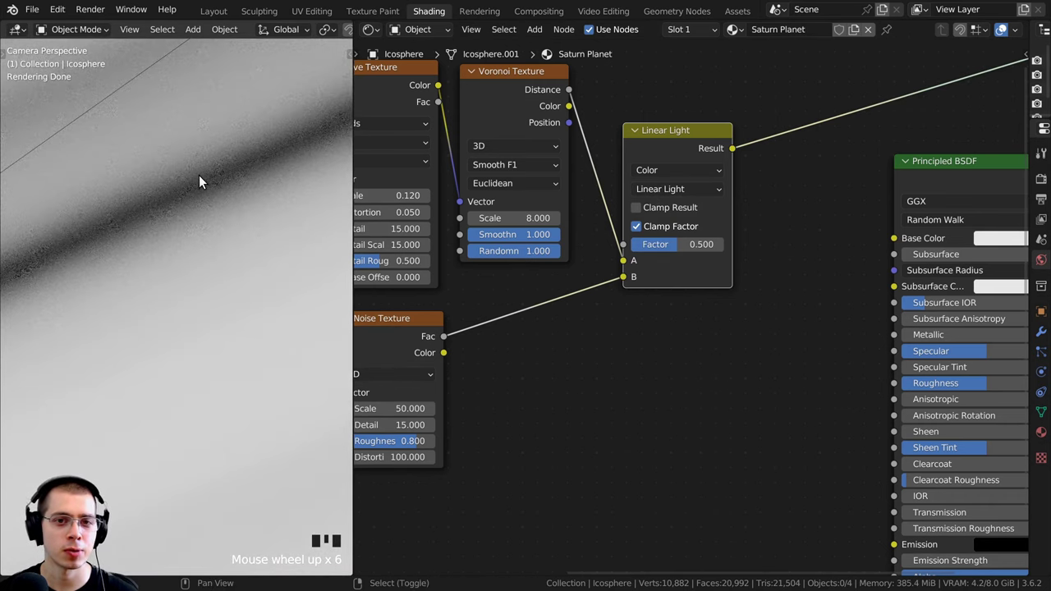
middle_click_drag(197, 179, 204, 275, "shift")
left_click(478, 84)
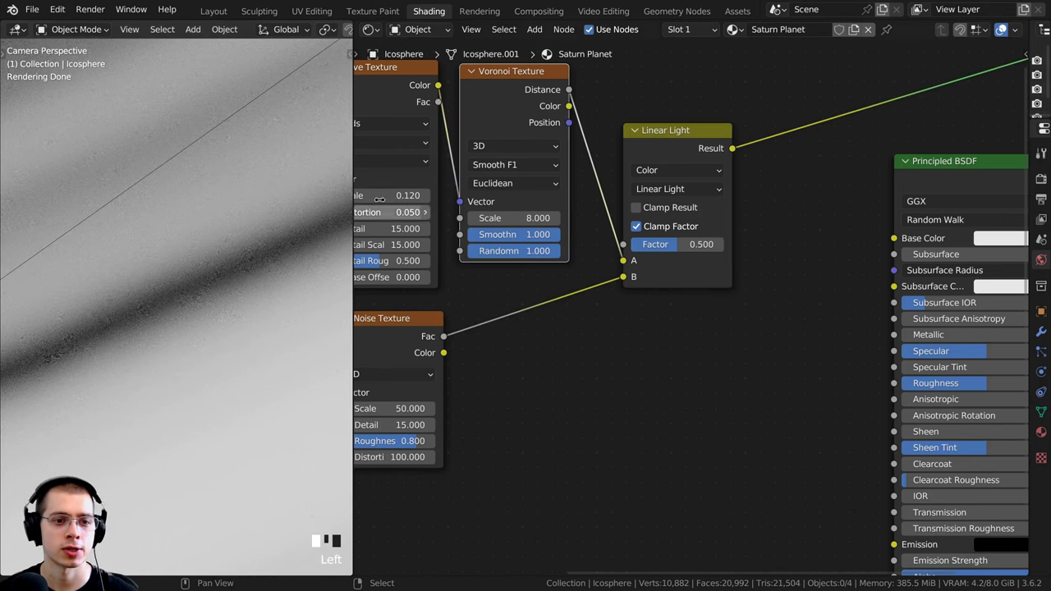
scroll(673, 242, "up", 3)
left_click_drag(675, 245, 607, 245)
middle_click_drag(507, 83, 611, 195)
left_click_drag(543, 124, 560, 141)
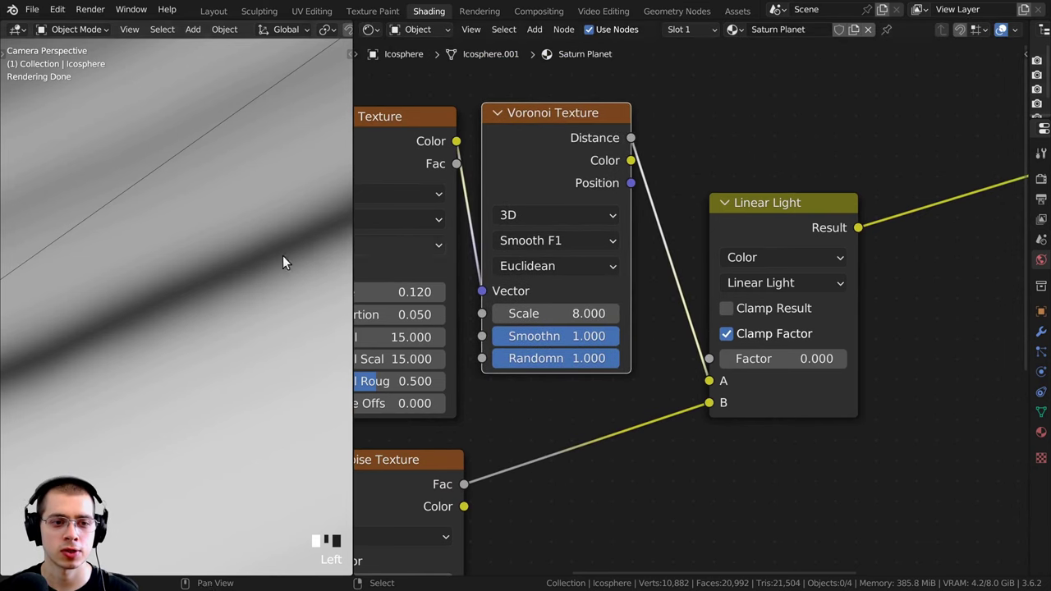
- Set the Linear Light node's Factor to 1 and check the noise on the whole planet
middle_click_drag(834, 326, 821, 289)
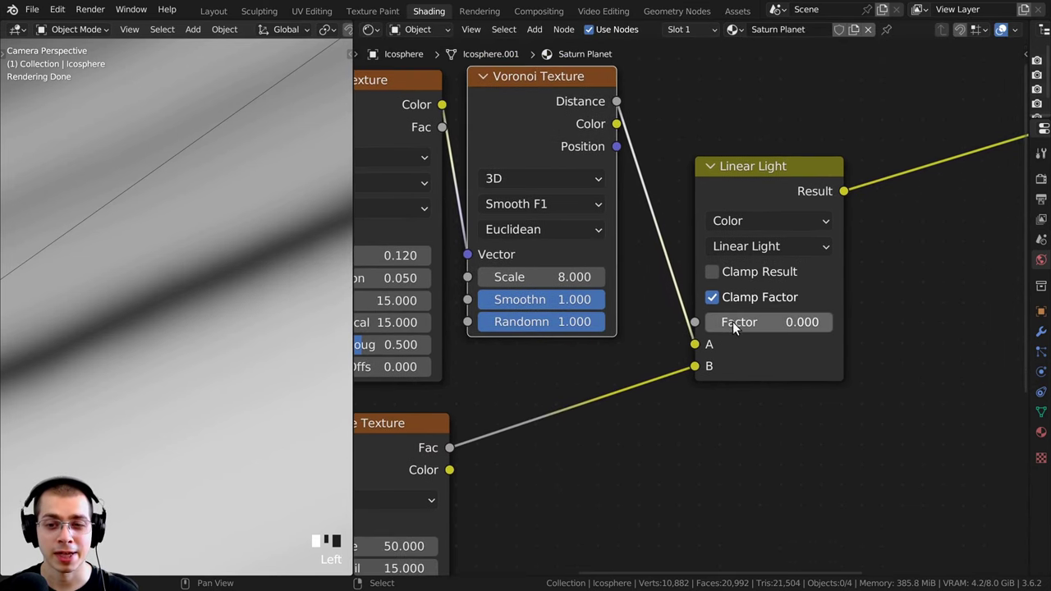
left_click_drag(737, 321, 831, 321)
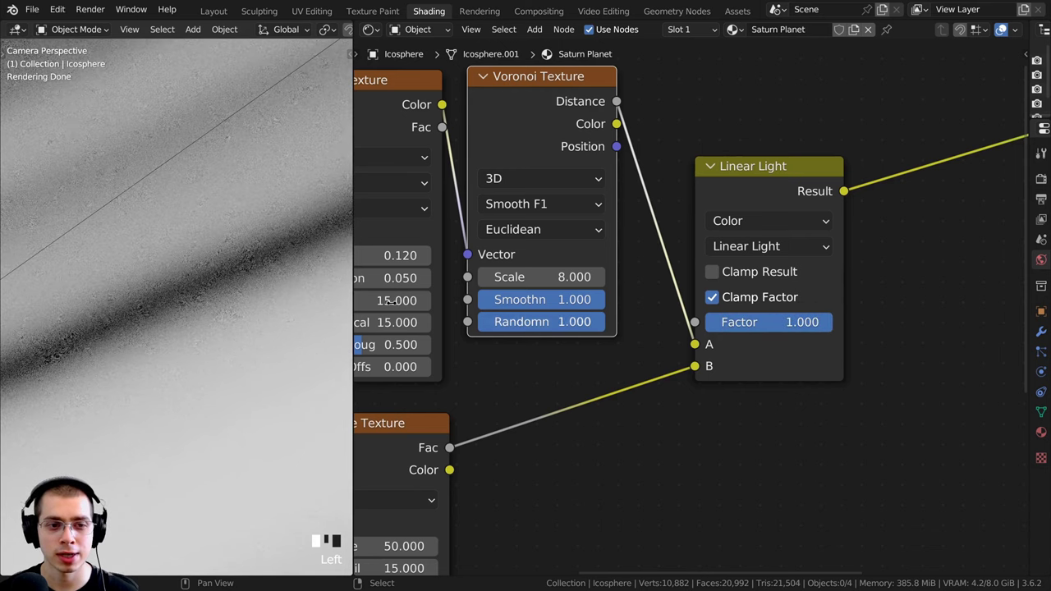
scroll(205, 325, "down", 5)
scroll(199, 210, "up", 2)
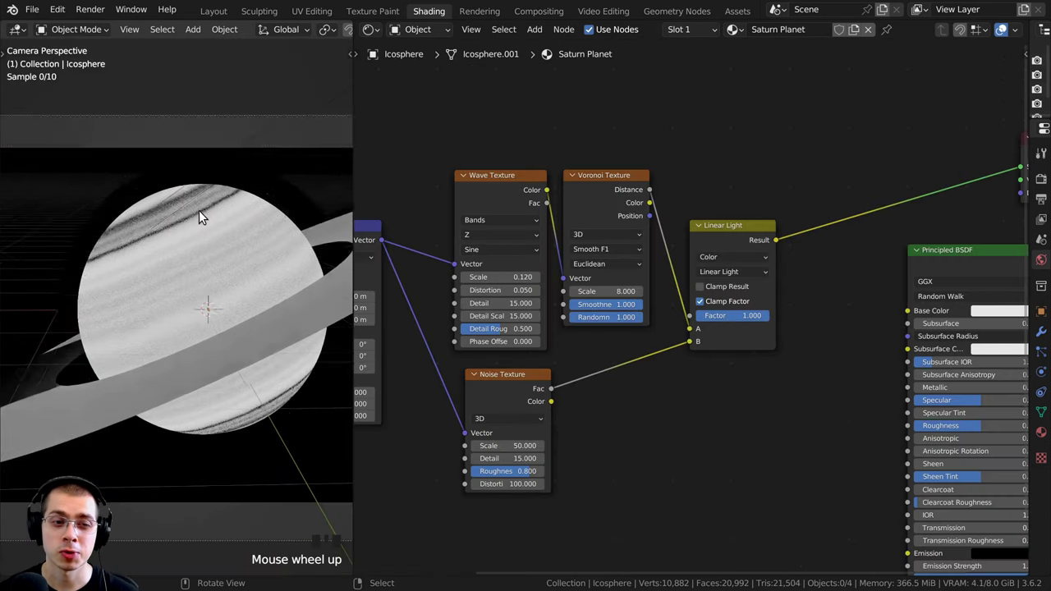
- Duplicate the Wave and Voronoi Texture nodes with their input connections kept and place the copies above the originals
middle_click_drag(510, 238, 518, 263)
left_click_drag(437, 117, 688, 271)
scroll(542, 238, "down", 1)
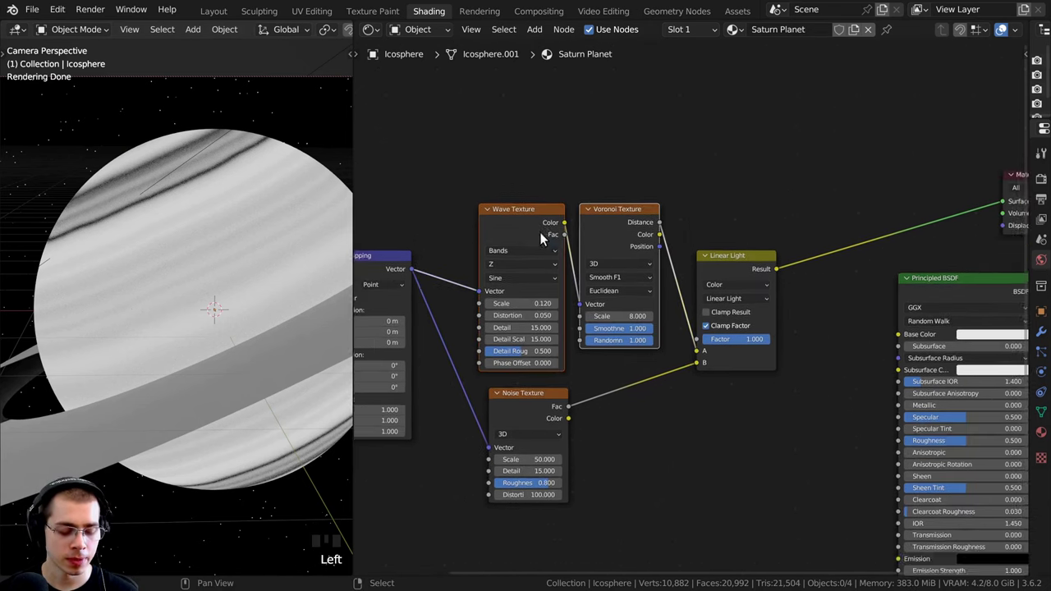
middle_click_drag(542, 238, 563, 265)
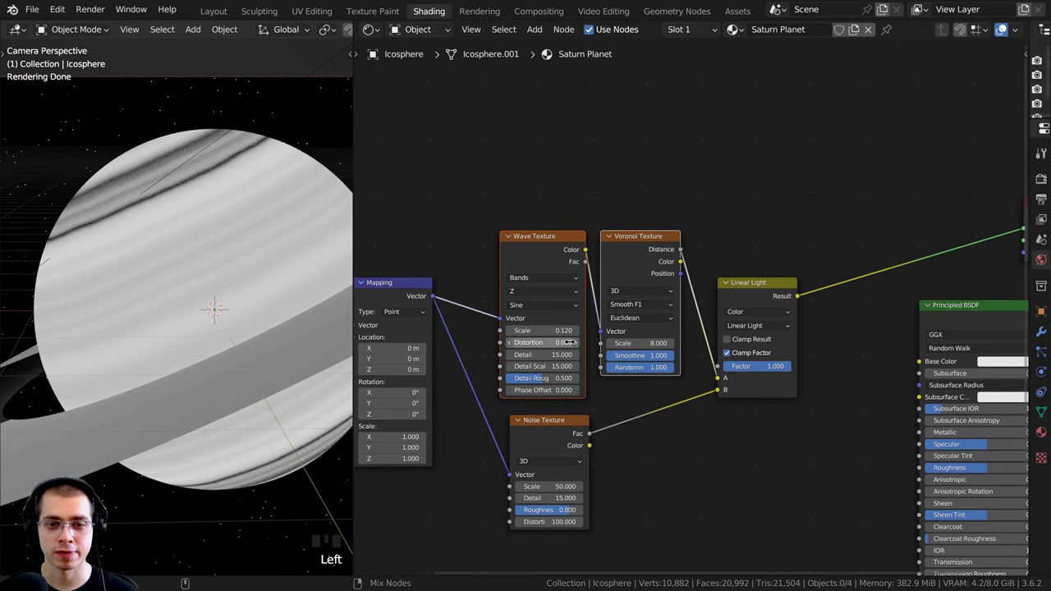
key("shift+ctrl+d")
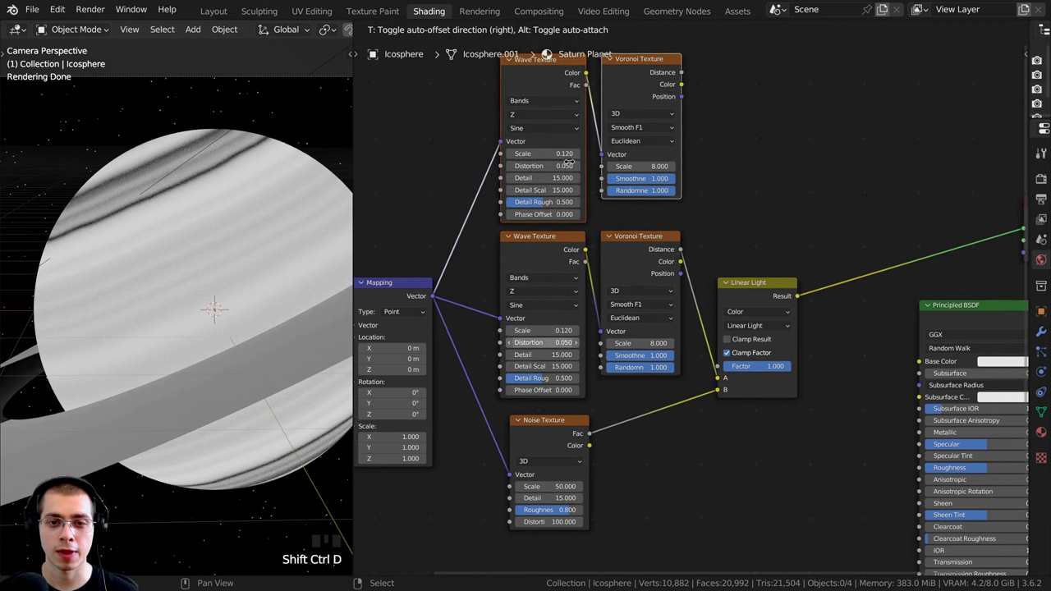
left_click(569, 163)
- Preview the duplicated Voronoi Texture's Distance output on the planet
middle_click_drag(526, 123, 500, 236)
scroll(584, 191, "up", 1)
middle_click_drag(595, 190, 550, 175)
left_click(592, 162, "ctrl+shift")
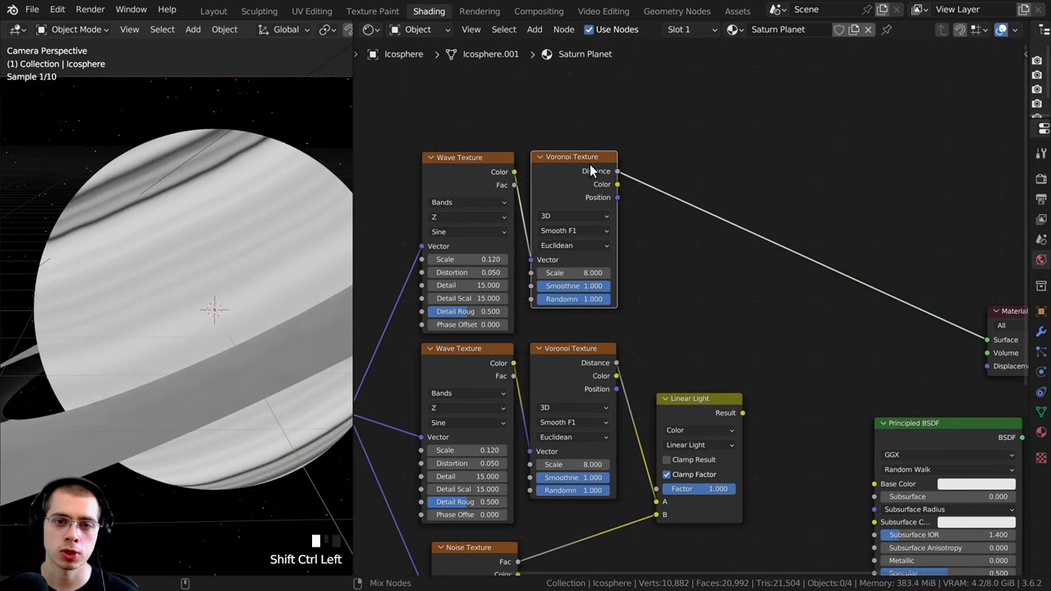
- Set the duplicated Wave Texture's Scale to 0.17 and its Distortion to 0
scroll(650, 197, "up", 2)
scroll(650, 196, "up", 2)
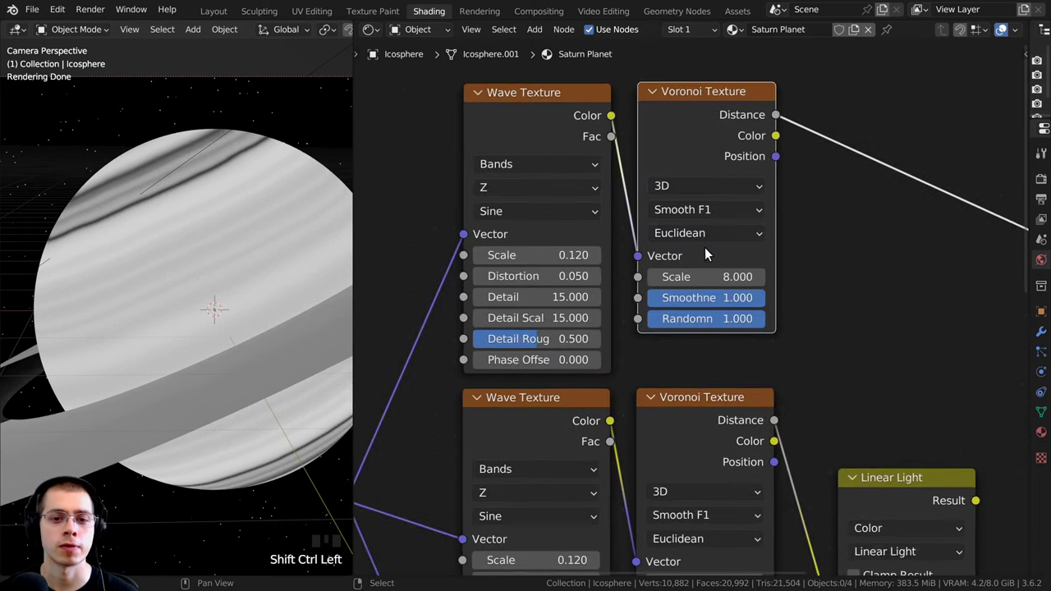
left_click(509, 253)
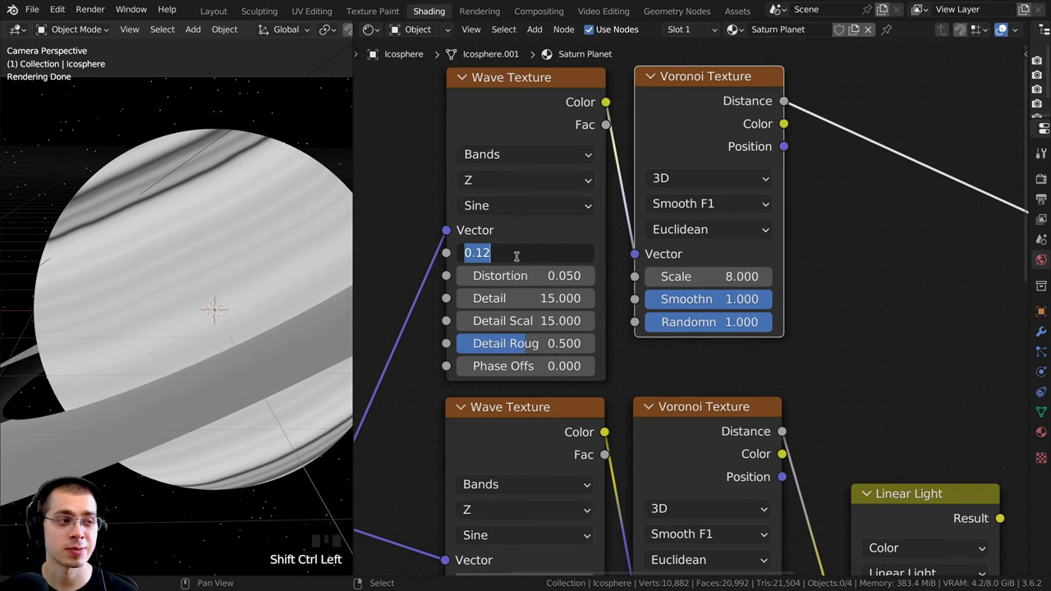
left_click(517, 255)
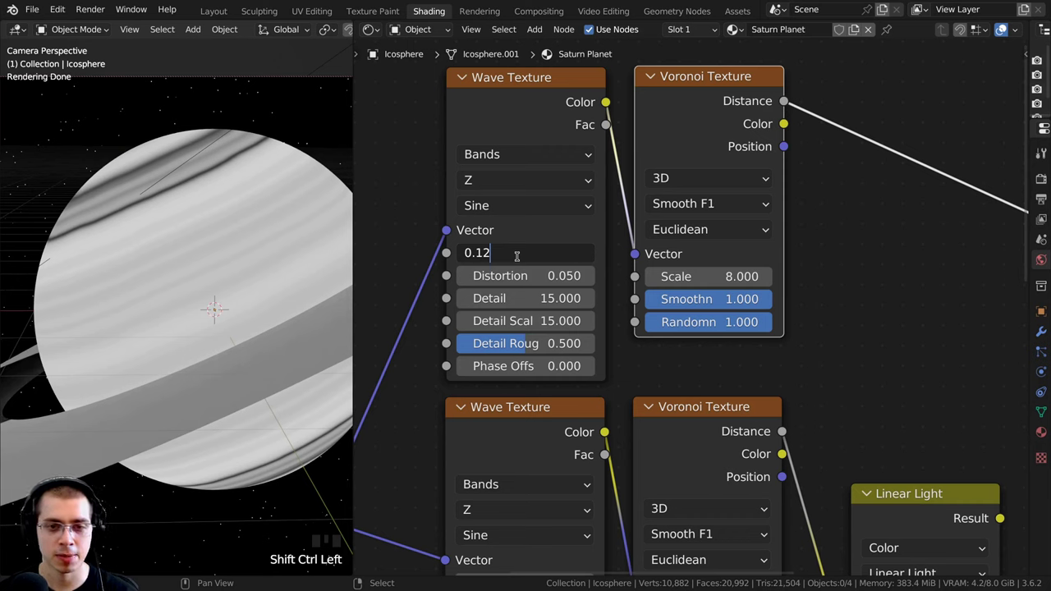
type("7")
key("Return")
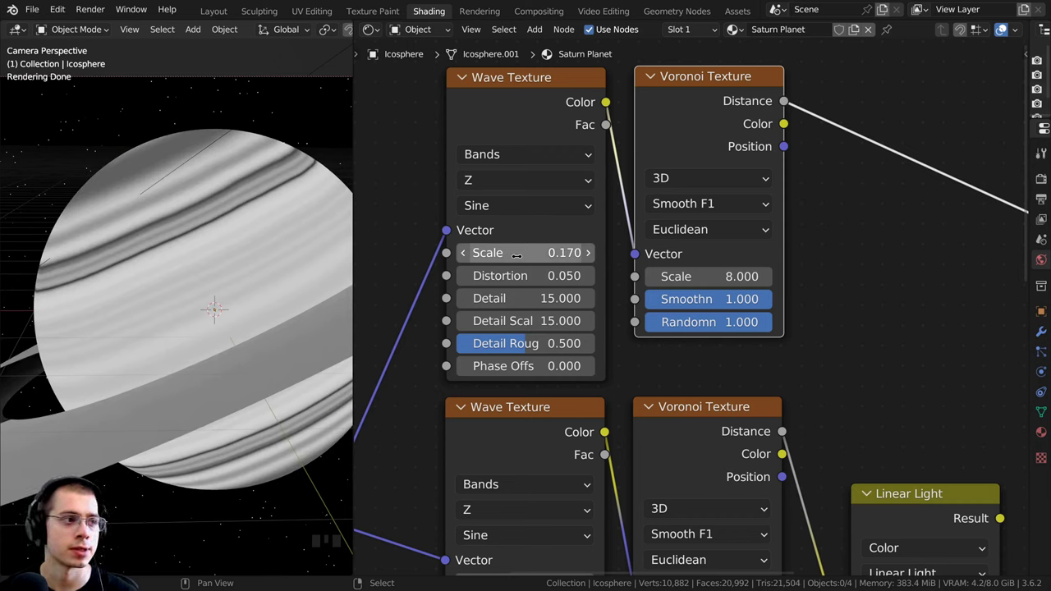
double_click(495, 277)
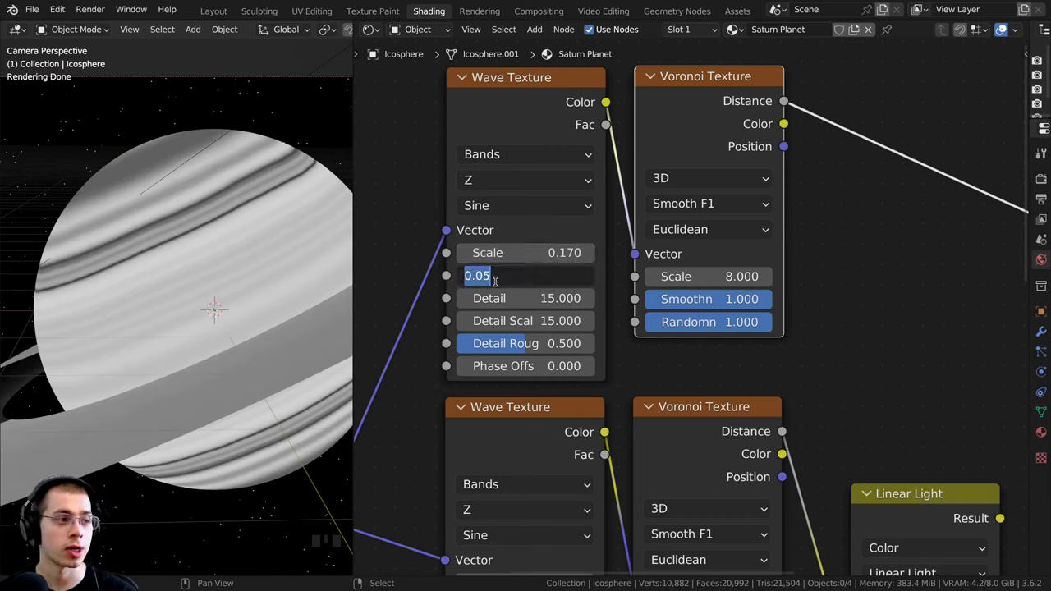
type("0")
key("Return")
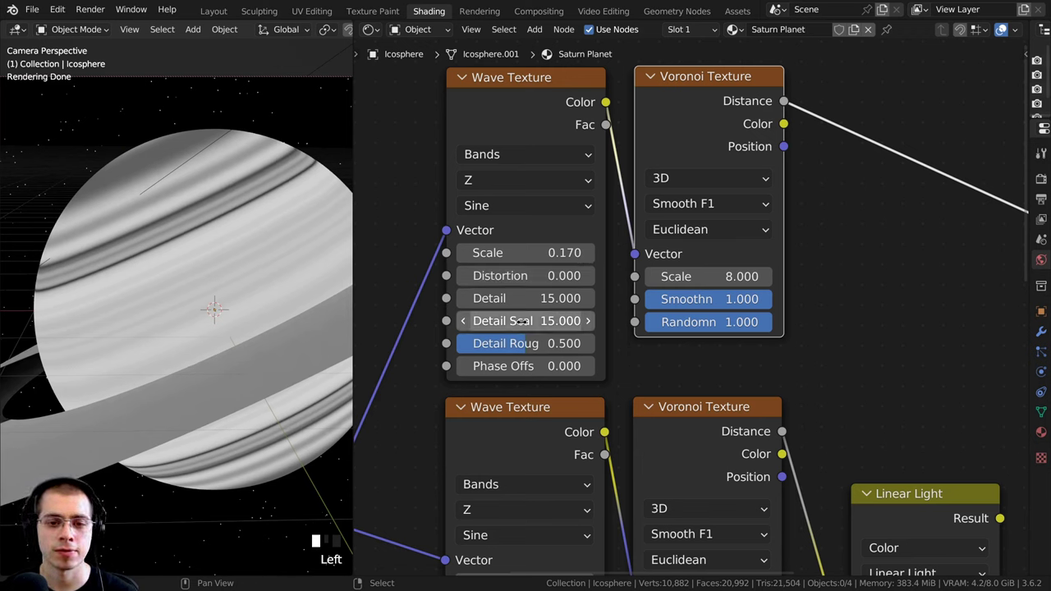
- Set the upper Wave Texture's Detail Scale to 1 and shift the upper Voronoi Texture slightly down
left_click(524, 321)
type("1")
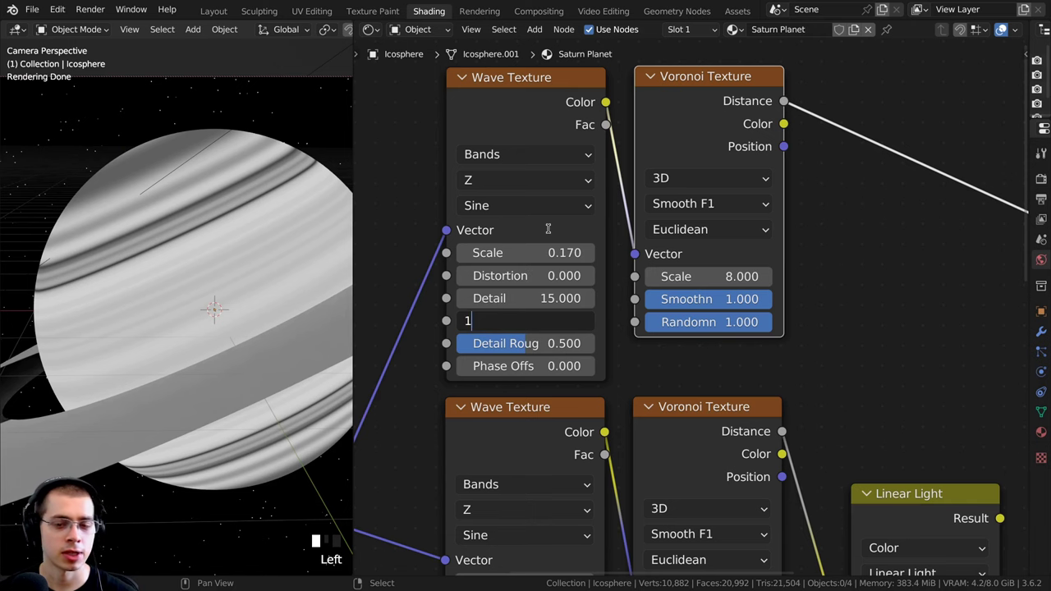
left_click(548, 238)
scroll(511, 352, "down", 1)
middle_click_drag(509, 352, 495, 350)
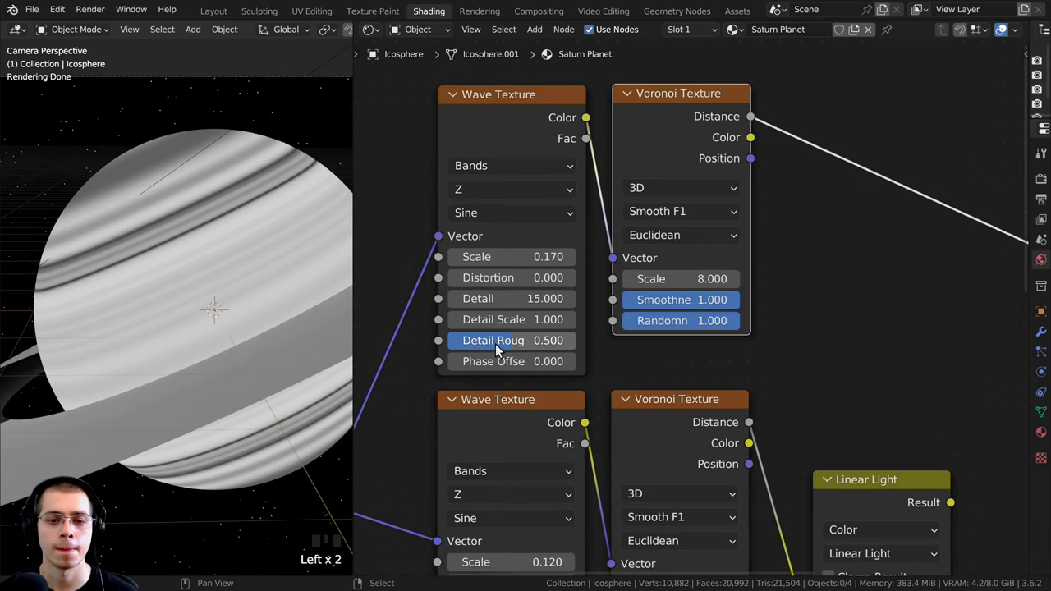
mouse_move(669, 145)
left_mouse_down()
mouse_move(656, 131)
mouse_move(669, 156)
left_mouse_up()
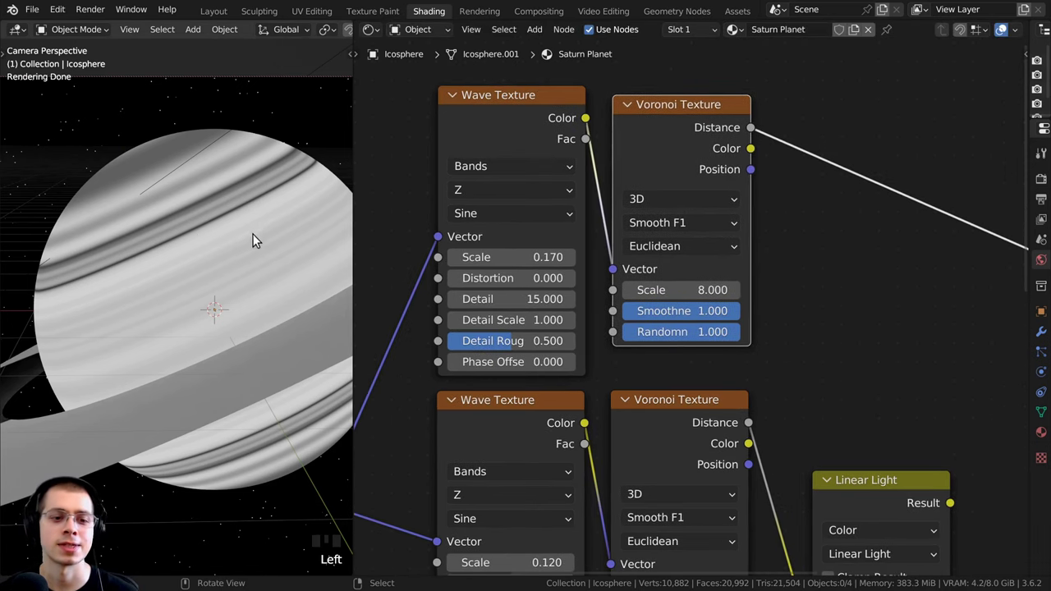
- Compare the upper and lower Voronoi Textures by previewing each on the planet, ending on the upper one's Distance
scroll(706, 300, "down", 6)
middle_click_drag(755, 249, 611, 180)
scroll(608, 176, "up", 1)
key("a")
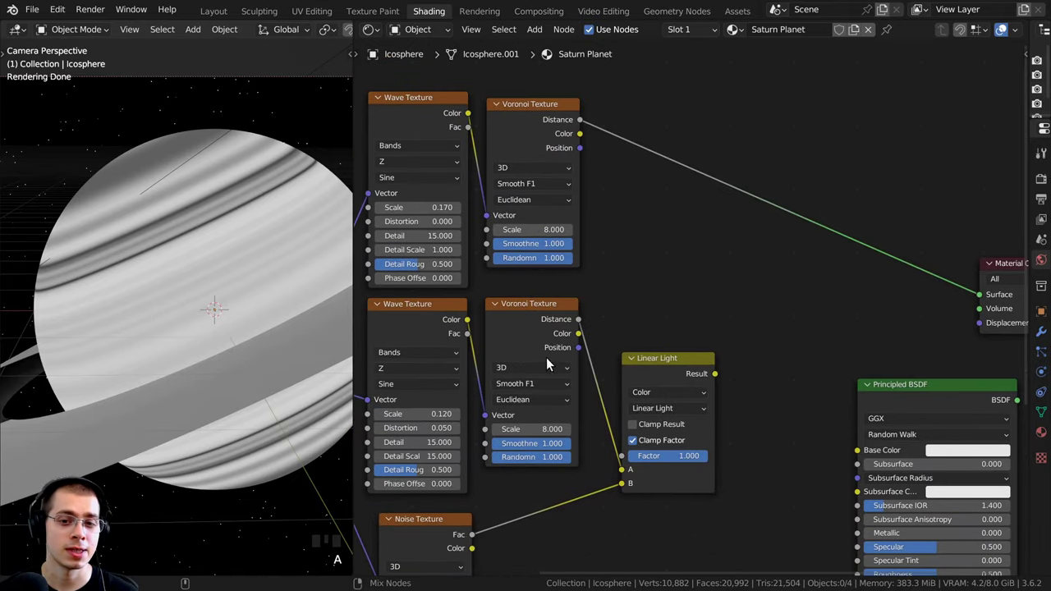
left_click(538, 320, "ctrl+shift")
left_click(541, 125, "ctrl+shift")
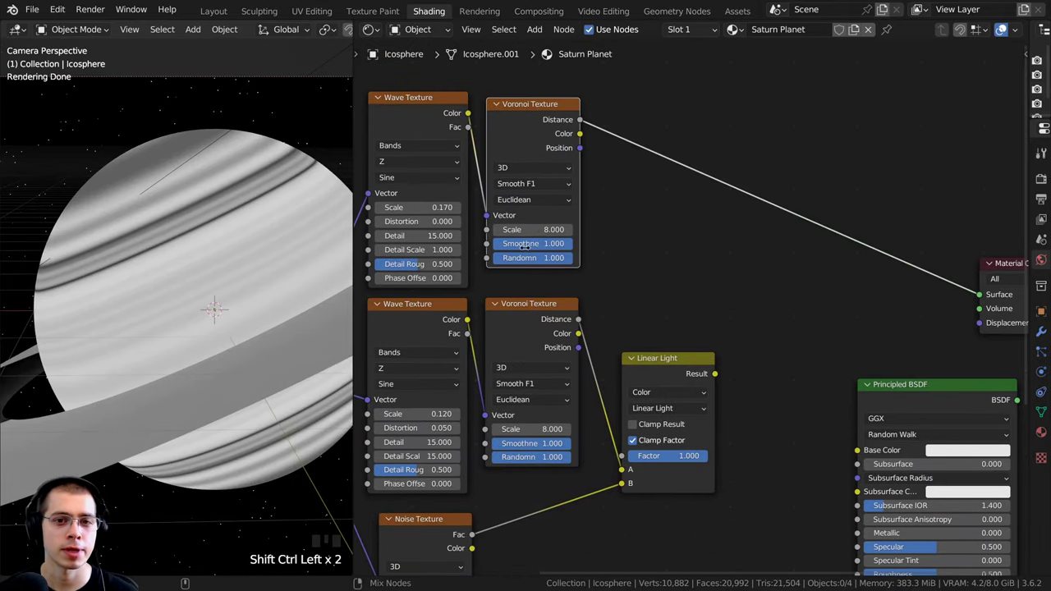
left_click(517, 197, "ctrl+shift")
left_click(530, 122, "ctrl+shift")
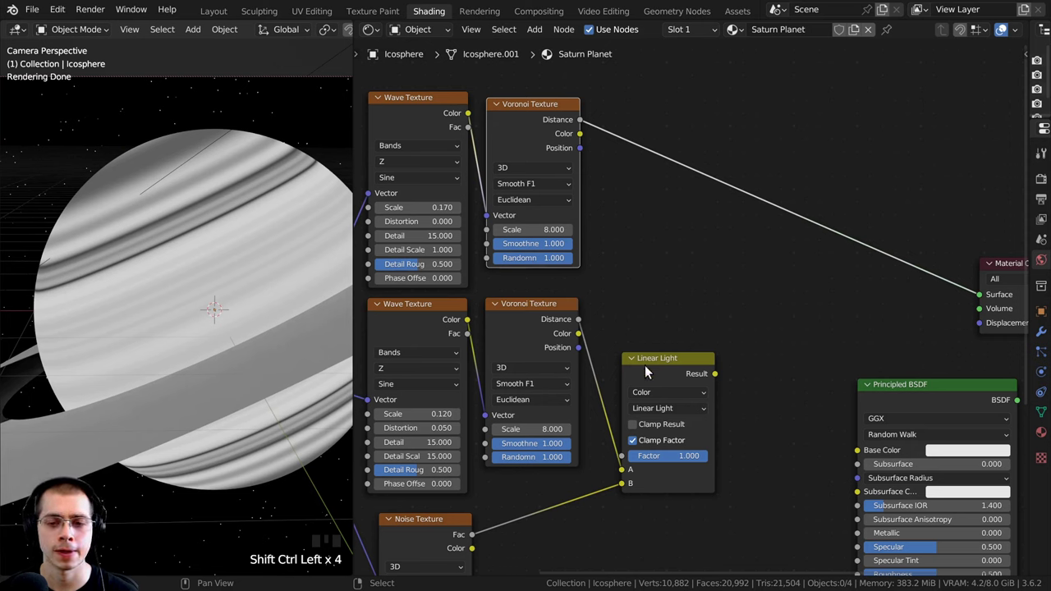
- Nudge the Linear Light node up, duplicate it and place the copy between it and the Material Output
mouse_move(647, 360)
left_mouse_down()
mouse_move(640, 350)
mouse_move(666, 352)
left_mouse_up()
key("shift+d")
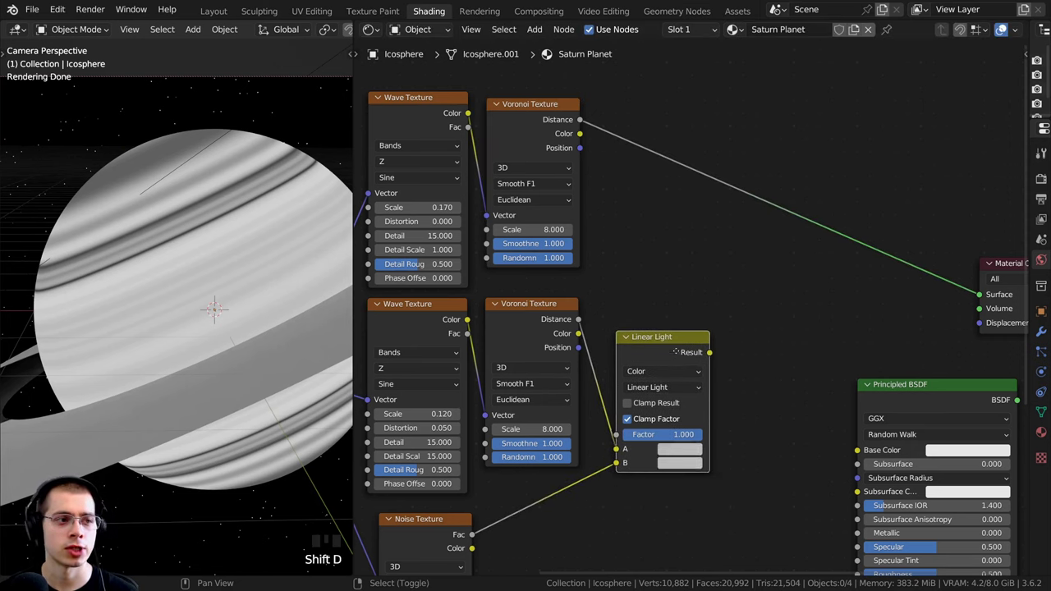
left_click(807, 260)
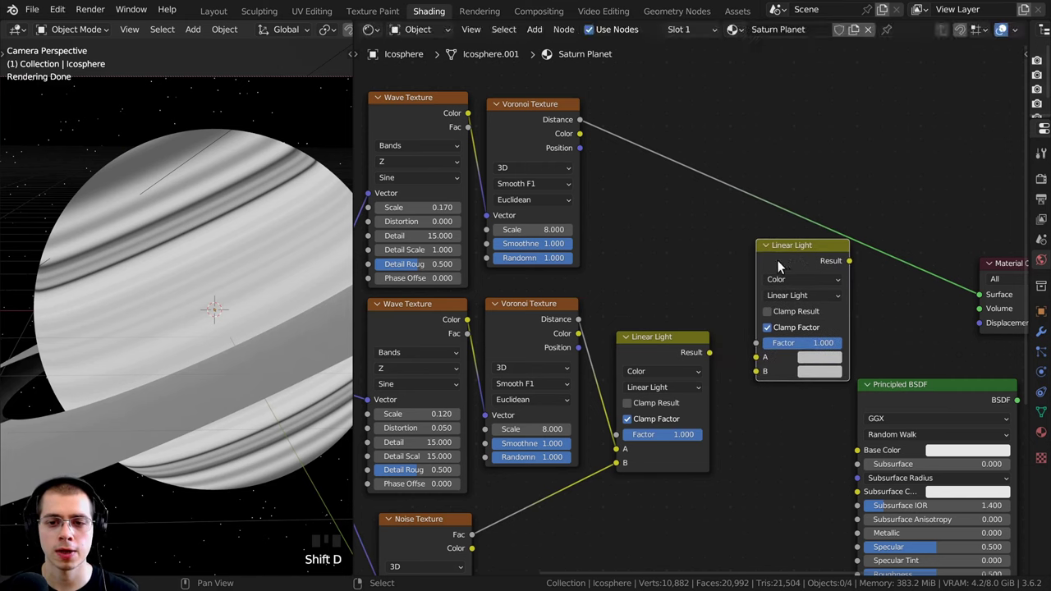
- Connect the first Linear Light's Result to the copy's B input and the upper Voronoi's Distance to its A input
left_click(655, 345)
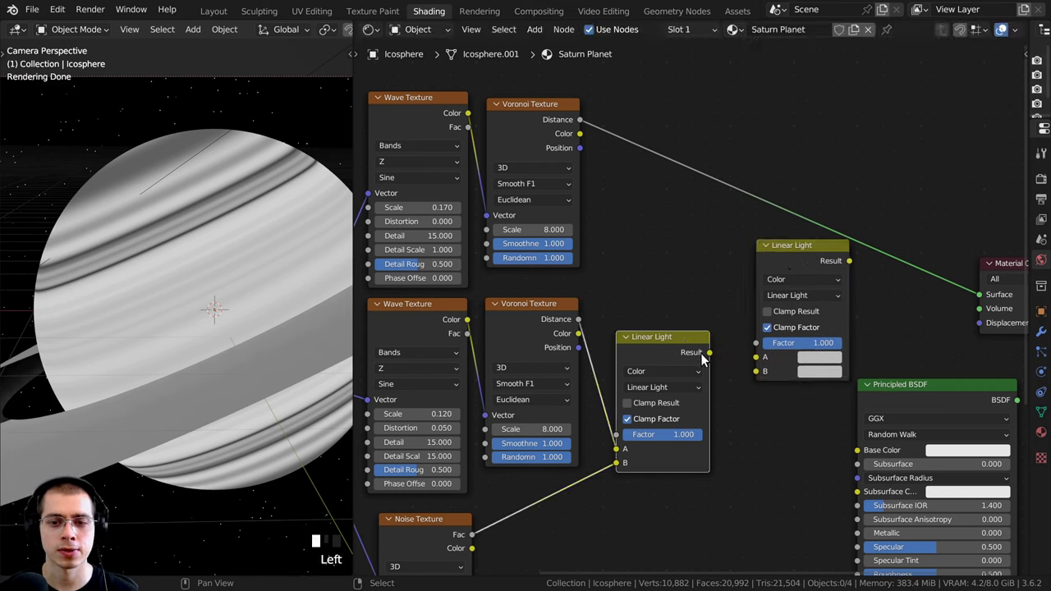
left_click_drag(708, 353, 760, 374)
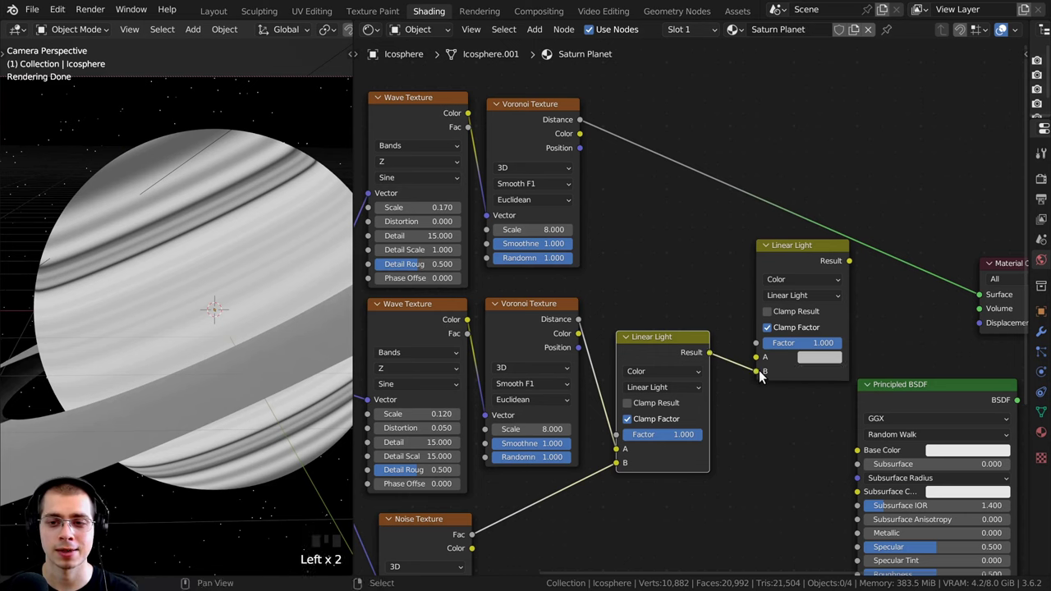
left_click_drag(779, 270, 779, 207)
left_click(515, 115)
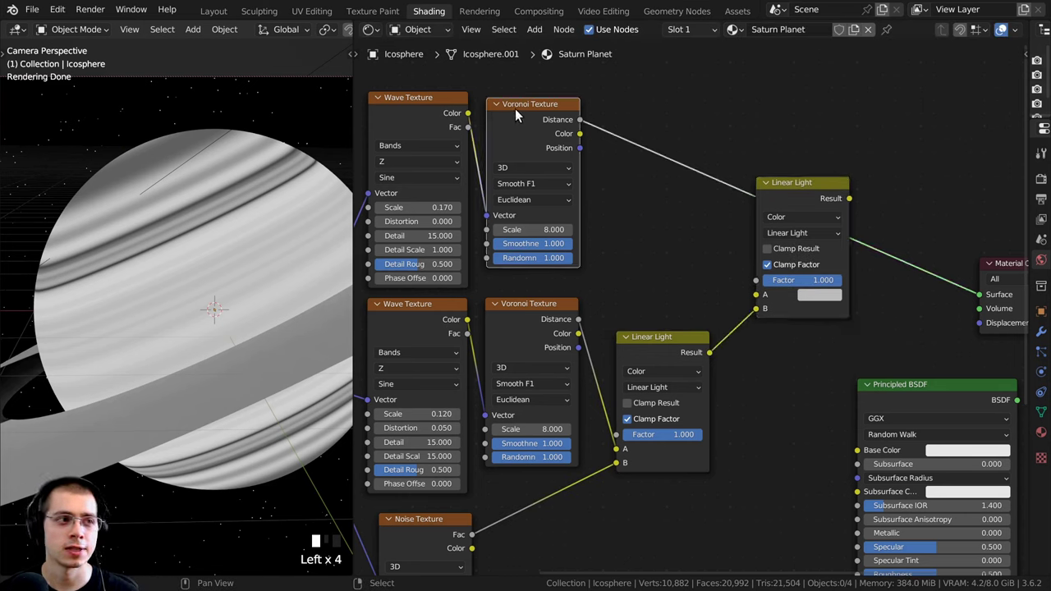
left_click_drag(580, 131, 757, 301)
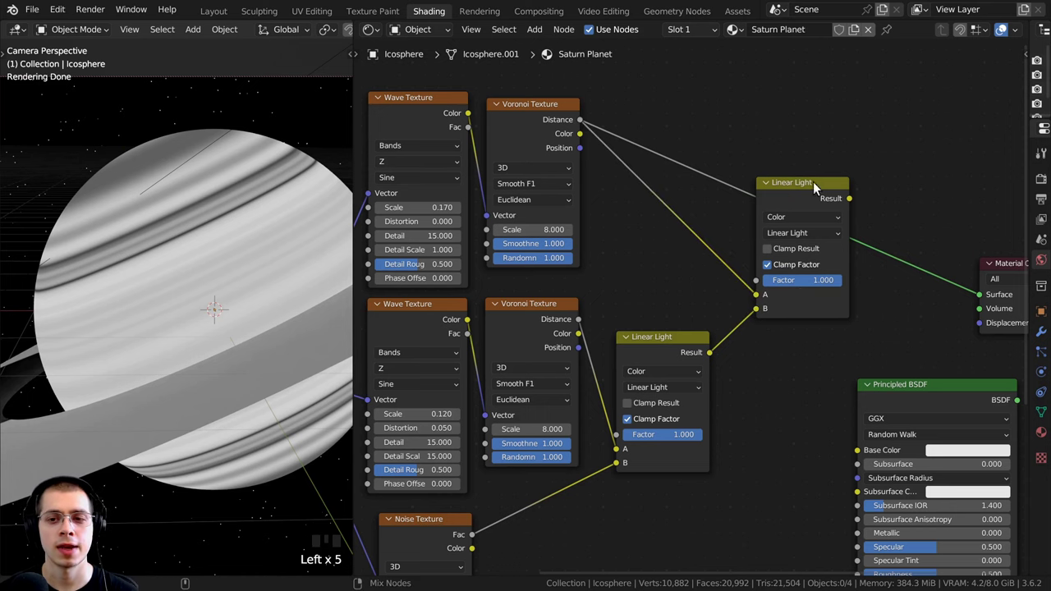
- Send the second Linear Light's Result to the Material Output and inspect the combined bands on the planet up close
left_click_drag(796, 193, 778, 197, "ctrl+shift")
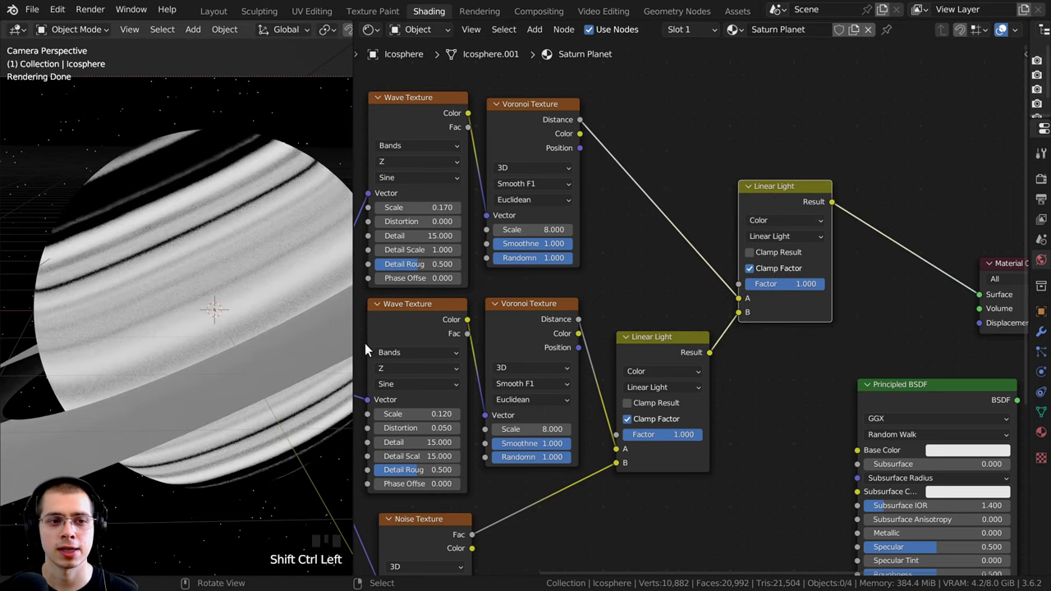
middle_click_drag(752, 336, 631, 362)
scroll(631, 361, "up", 2)
scroll(631, 364, "up", 2)
scroll(248, 215, "up", 3)
middle_click_drag(176, 220, 153, 222, "shift")
scroll(117, 248, "up", 4)
scroll(228, 255, "down", 6)
scroll(228, 255, "down", 5)
middle_click_drag(218, 251, 197, 171, "shift")
scroll(742, 266, "down", 4)
- Insert a Color Ramp between the second Linear Light's Result and the Material Output's Surface
left_click_drag(669, 205, 668, 210)
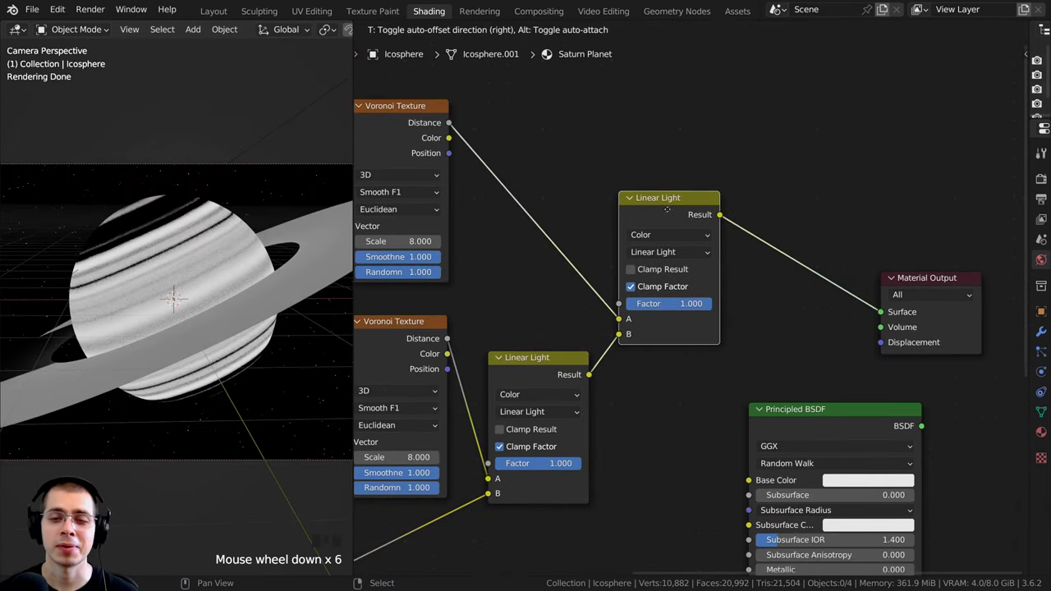
middle_click_drag(668, 210, 652, 209)
scroll(171, 223, "up", 1)
middle_click_drag(751, 205, 504, 244)
middle_click_drag(577, 212, 669, 197)
key("shift+a")
left_click(606, 181)
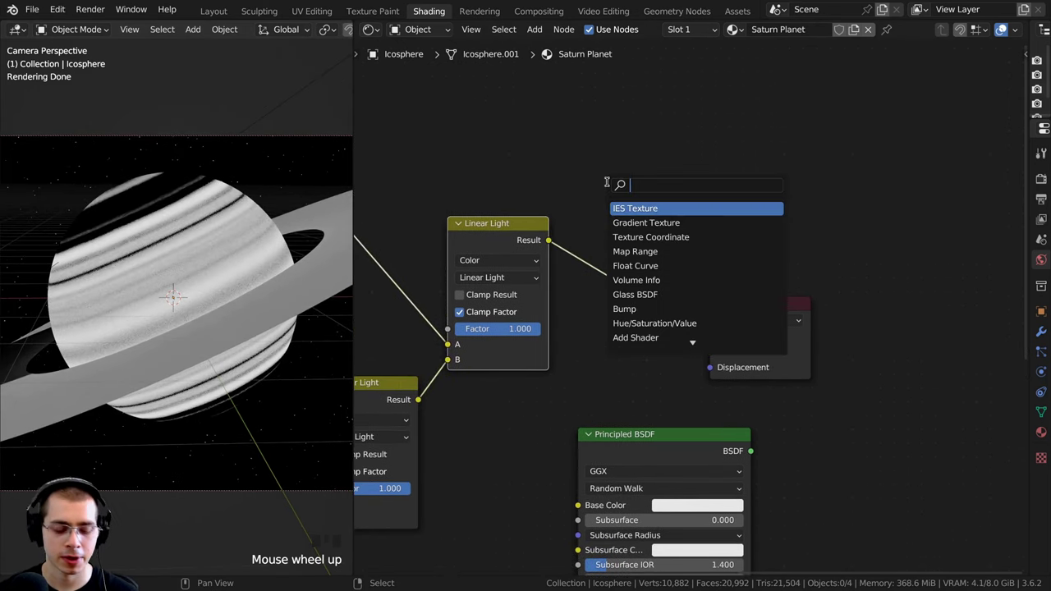
type("co")
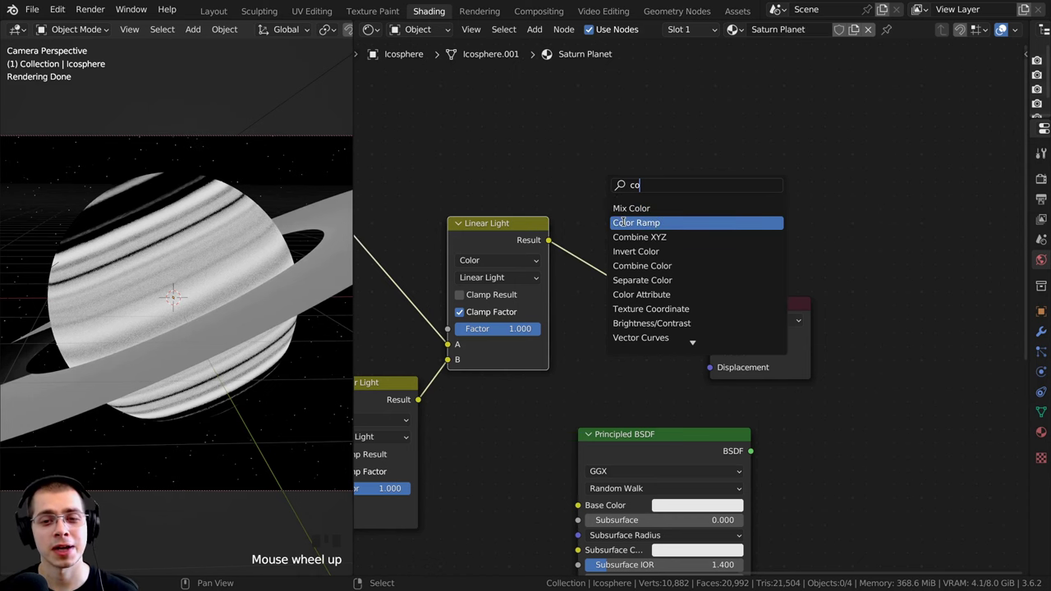
left_click(624, 222)
left_click(631, 271)
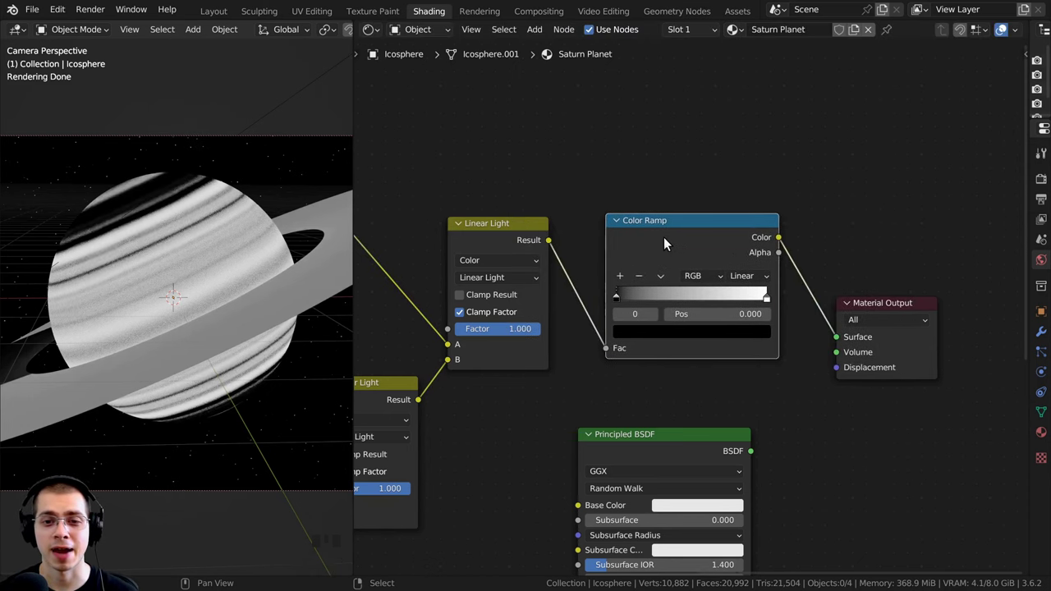
- Widen the Color Ramp node for more room and move the Material Output clear of it
middle_click_drag(664, 237, 574, 196)
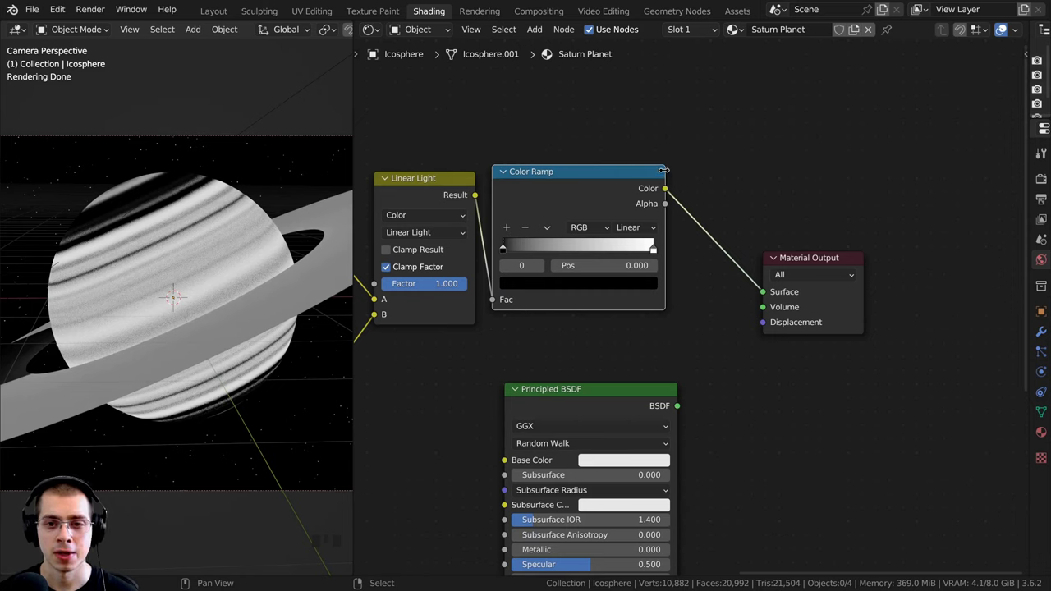
left_click_drag(663, 171, 962, 176)
left_click(842, 322)
middle_click_drag(819, 328, 692, 326)
scroll(693, 325, "down", 2)
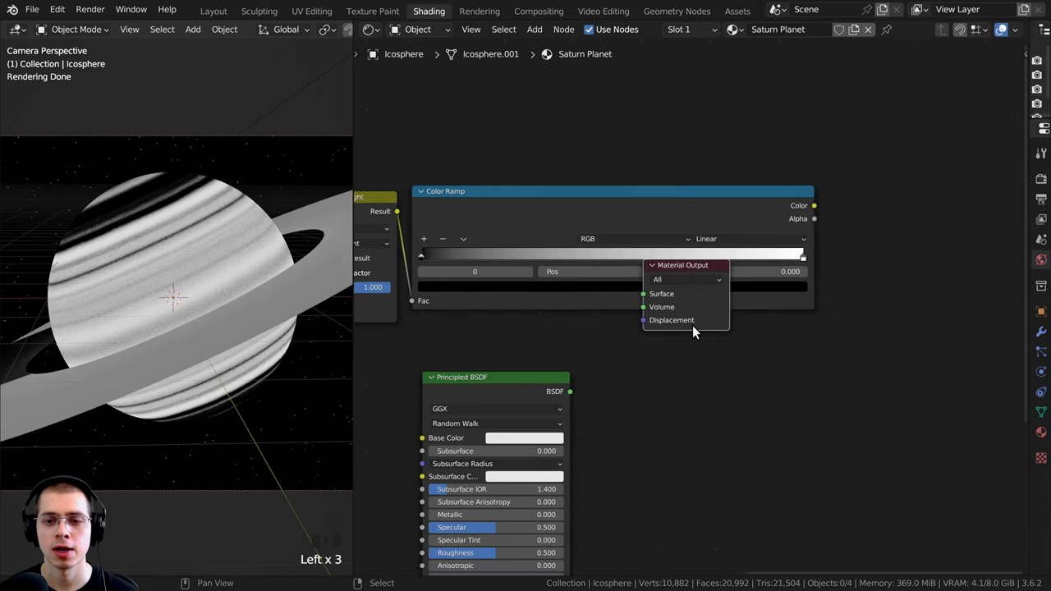
left_click_drag(692, 325, 964, 243)
- Move the Principled BSDF beneath the Material Output and slightly narrow the Color Ramp node
scroll(568, 359, "down", 5)
middle_click_drag(569, 358, 584, 343)
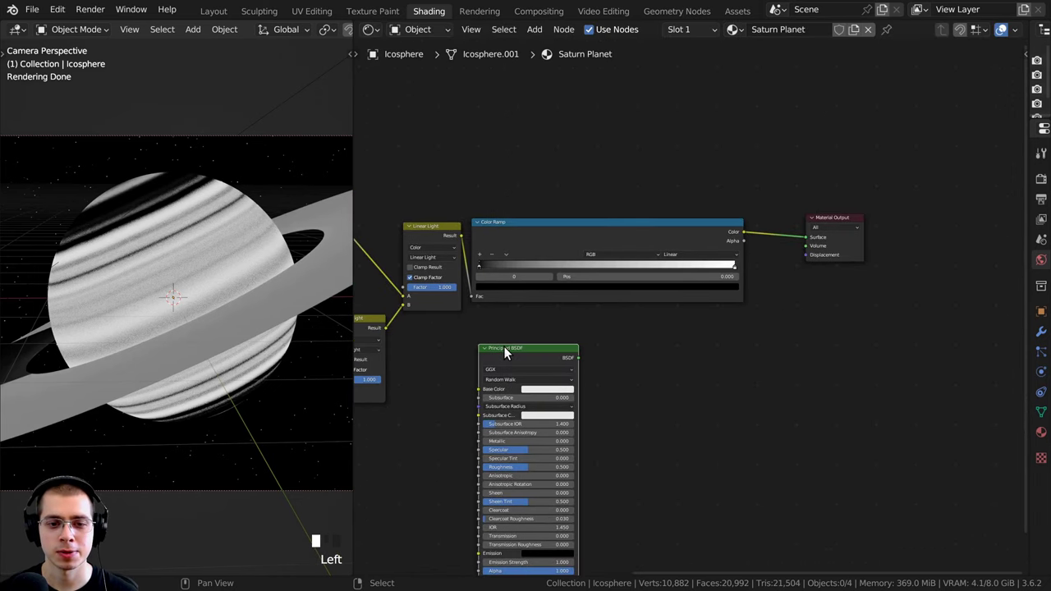
left_click_drag(505, 347, 791, 279)
scroll(758, 265, "up", 1)
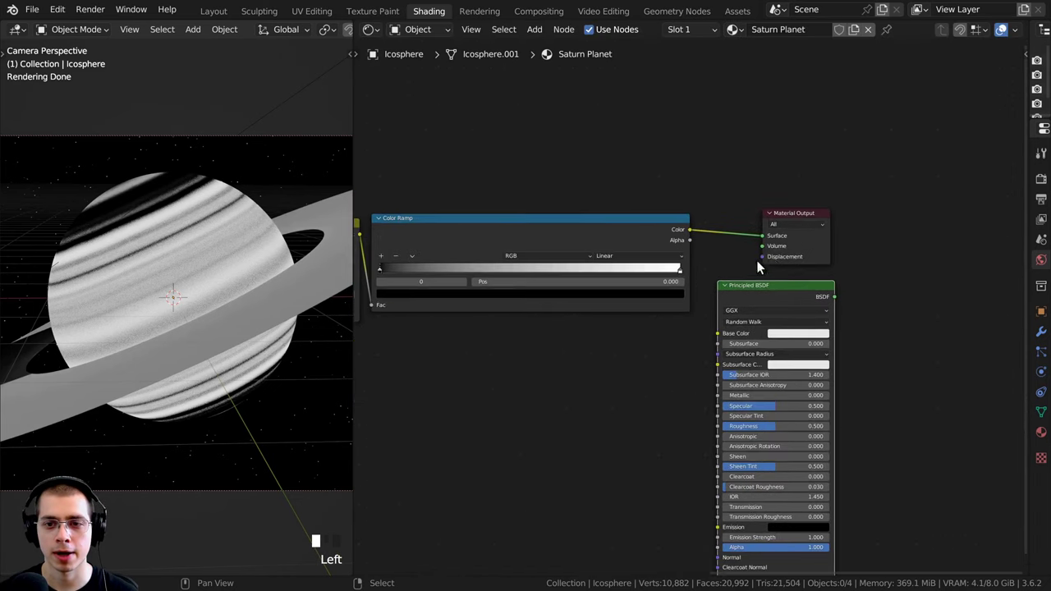
scroll(648, 242, "up", 2)
left_click_drag(860, 203, 842, 205)
middle_click_drag(451, 258, 498, 268)
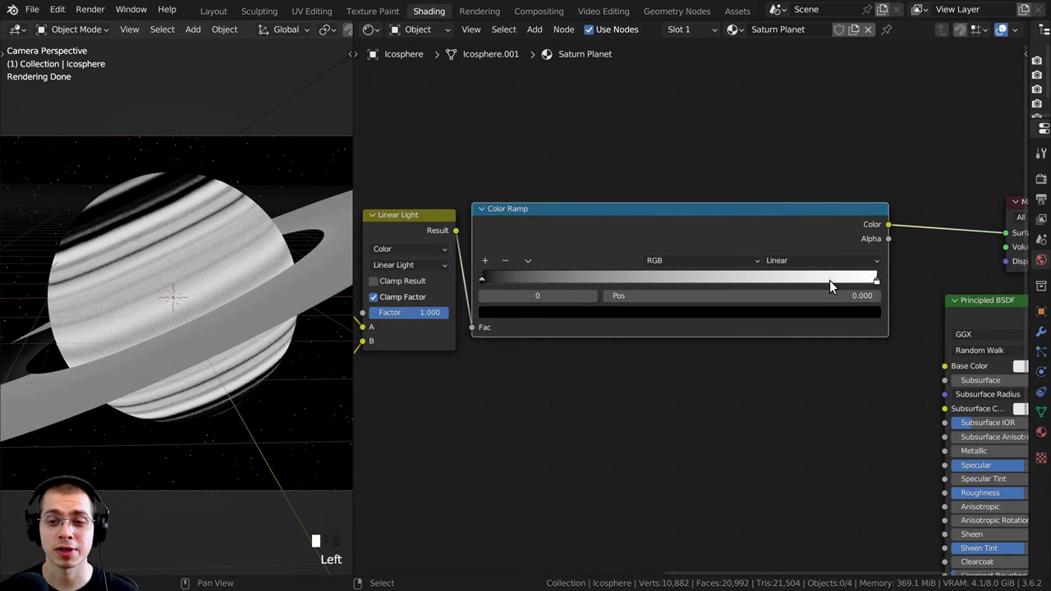
- Recolour the Color Ramp's black first stop to brown and paste in the prepared lighter brown
scroll(237, 188, "up", 5)
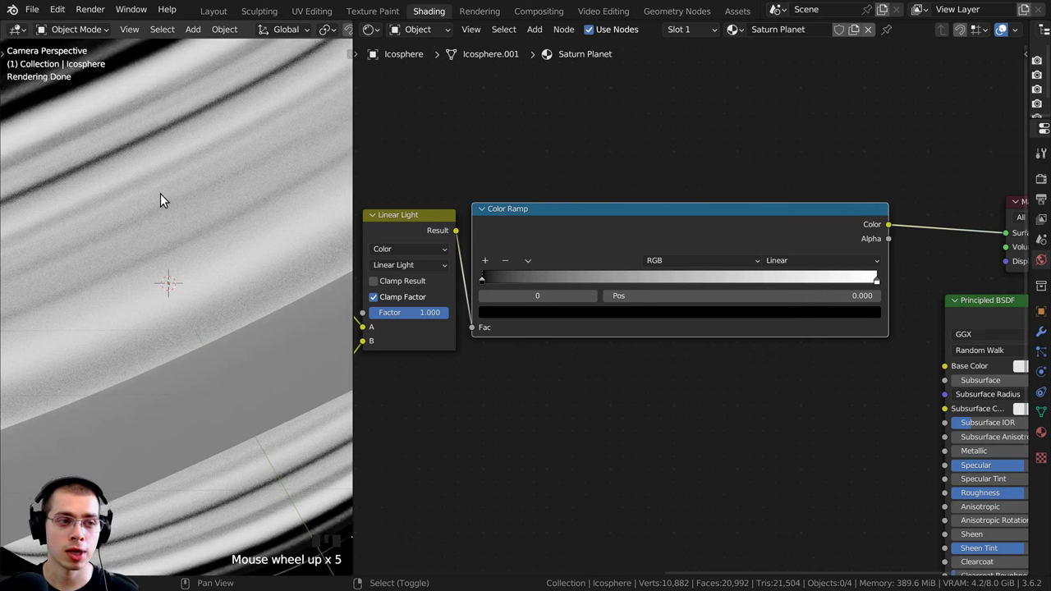
middle_click_drag(160, 194, 164, 246, "shift")
scroll(222, 175, "down", 2)
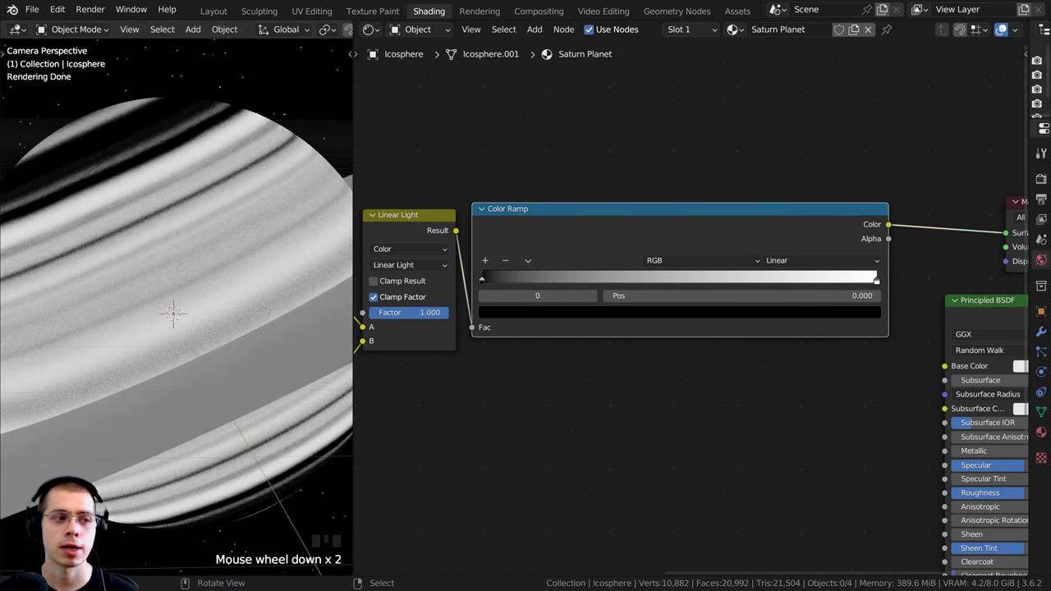
scroll(462, 241, "up", 1)
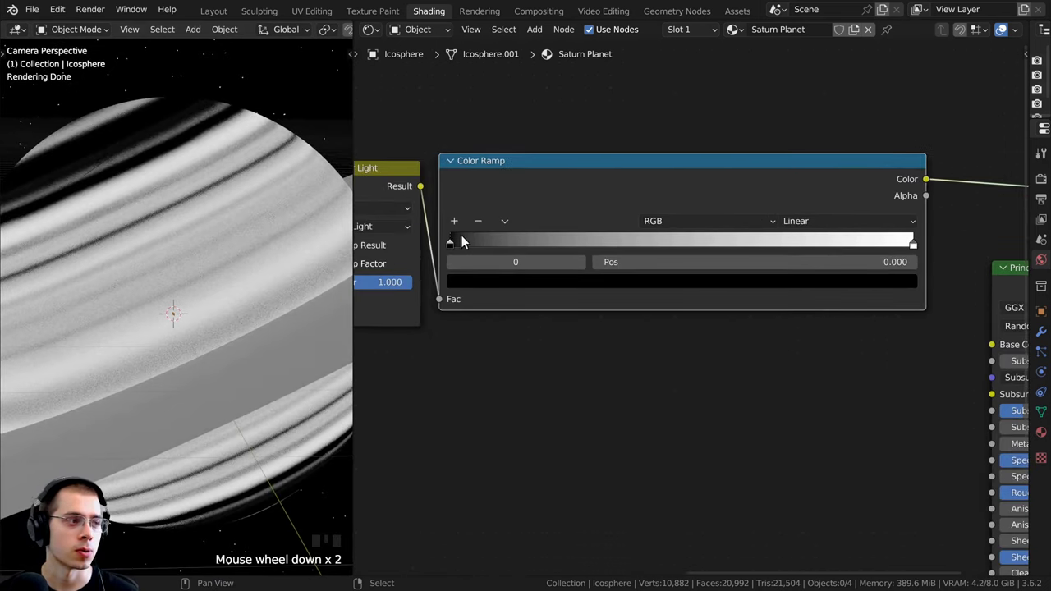
left_click(451, 243)
middle_click_drag(470, 277, 486, 302)
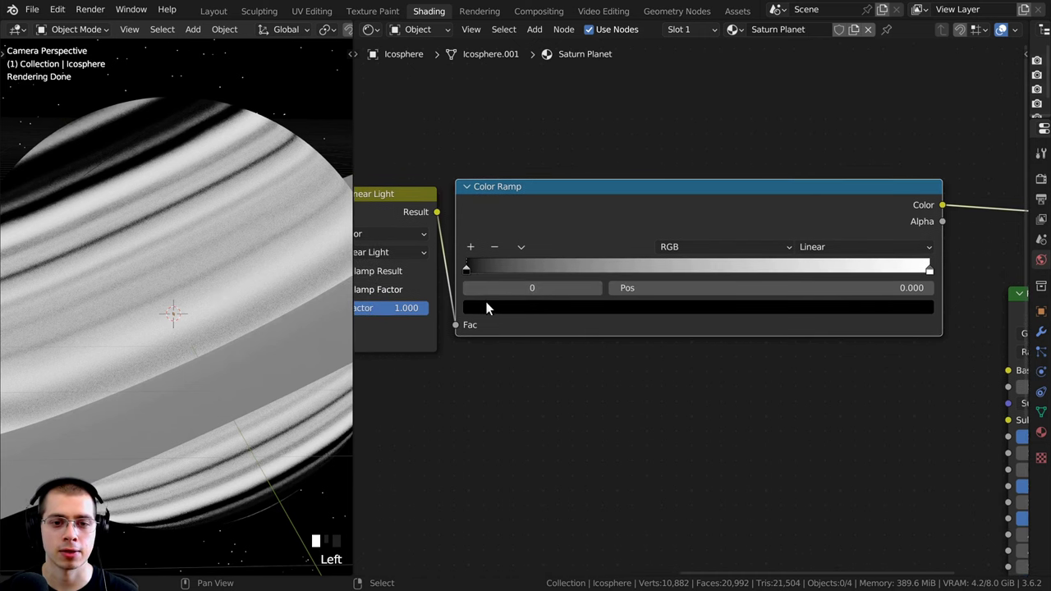
left_click(496, 318)
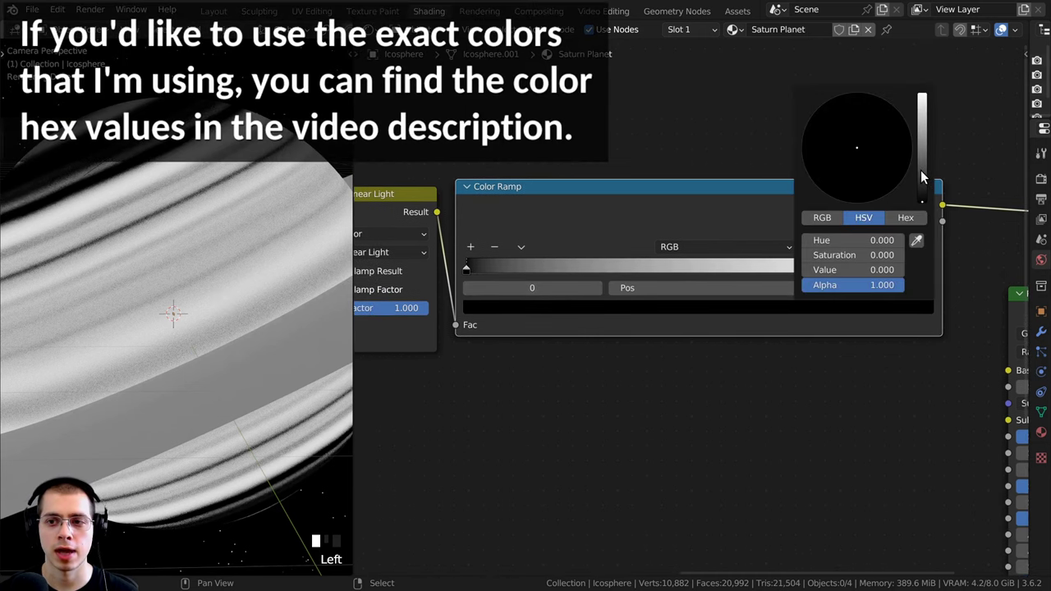
mouse_move(920, 170)
left_mouse_down()
mouse_move(922, 153)
mouse_move(853, 160)
mouse_move(842, 172)
left_mouse_up()
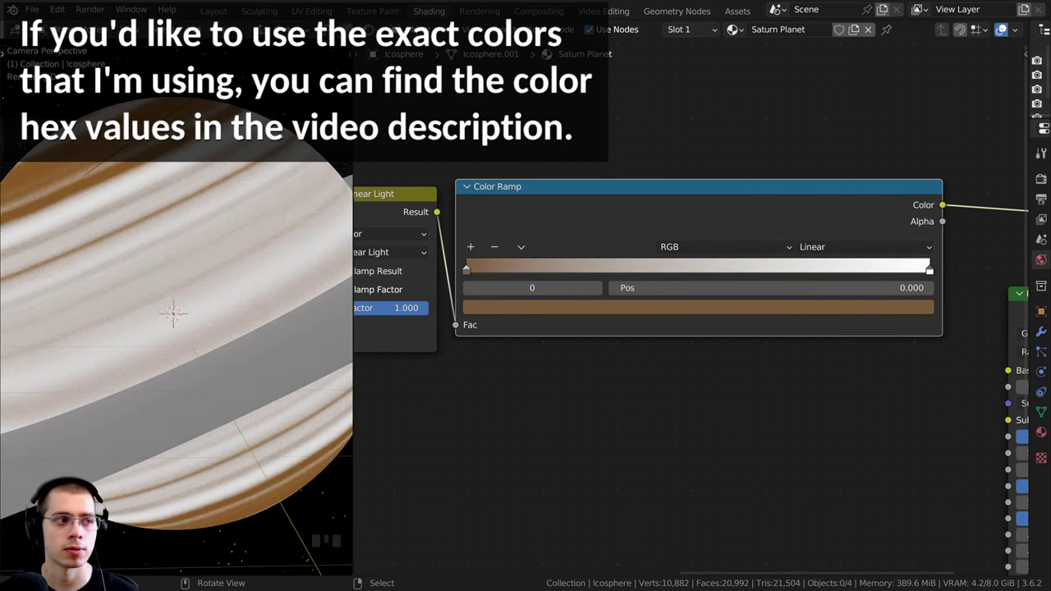
key("ctrl+v")
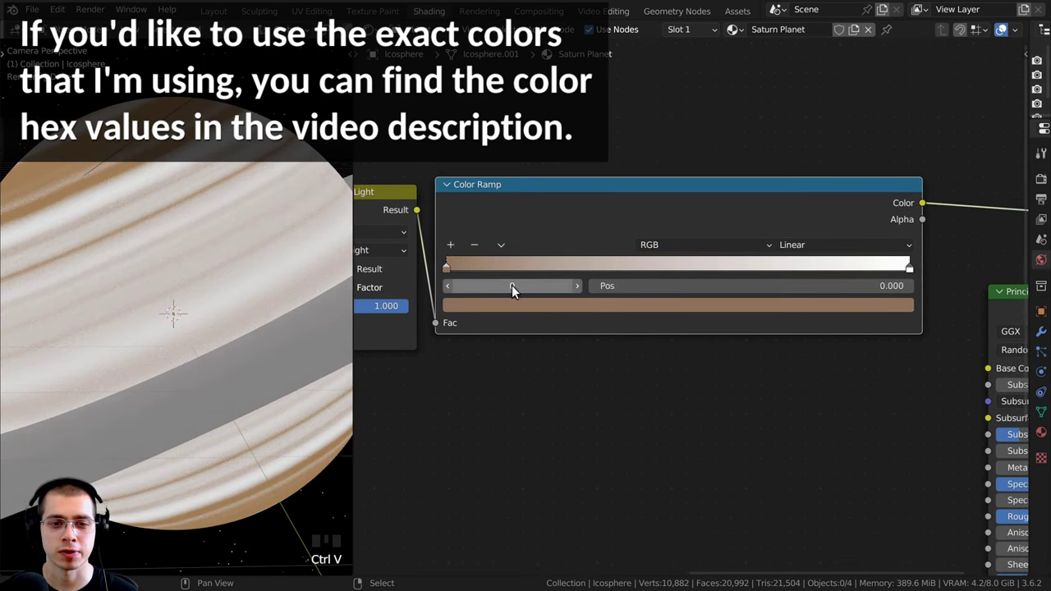
- Add a second stop near the Color Ramp's brown end and place it at position 0.096
scroll(433, 261, "up", 1)
left_click(402, 262)
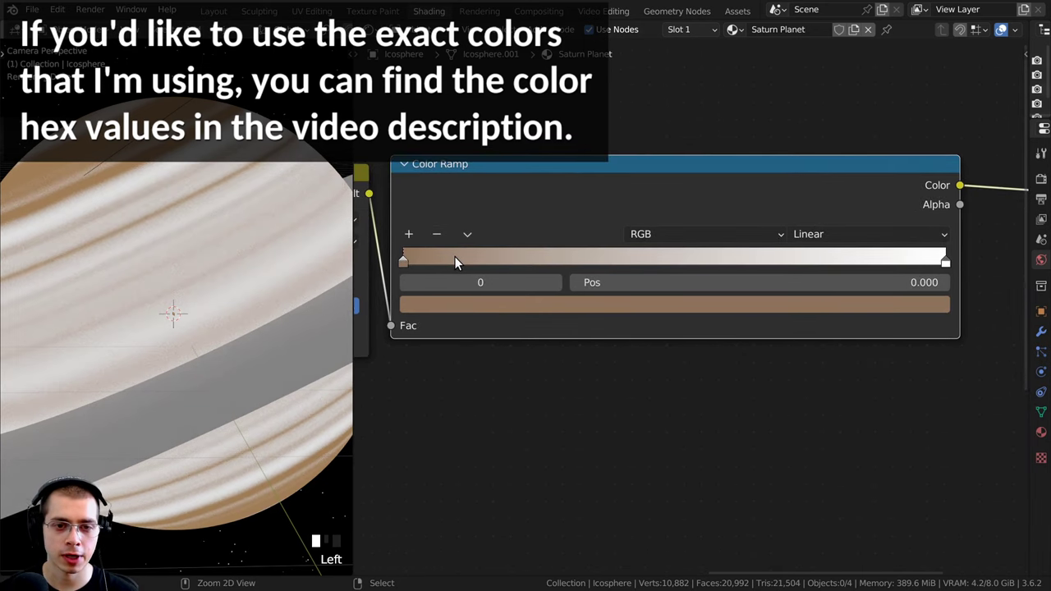
left_click(458, 261, "ctrl")
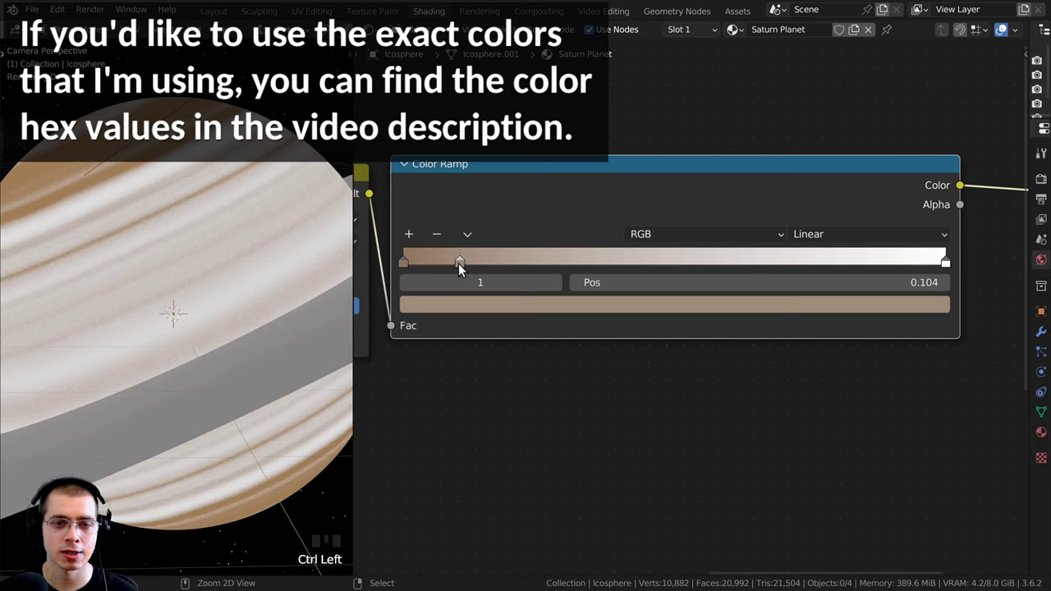
left_click_drag(458, 263, 450, 261)
left_click(409, 259)
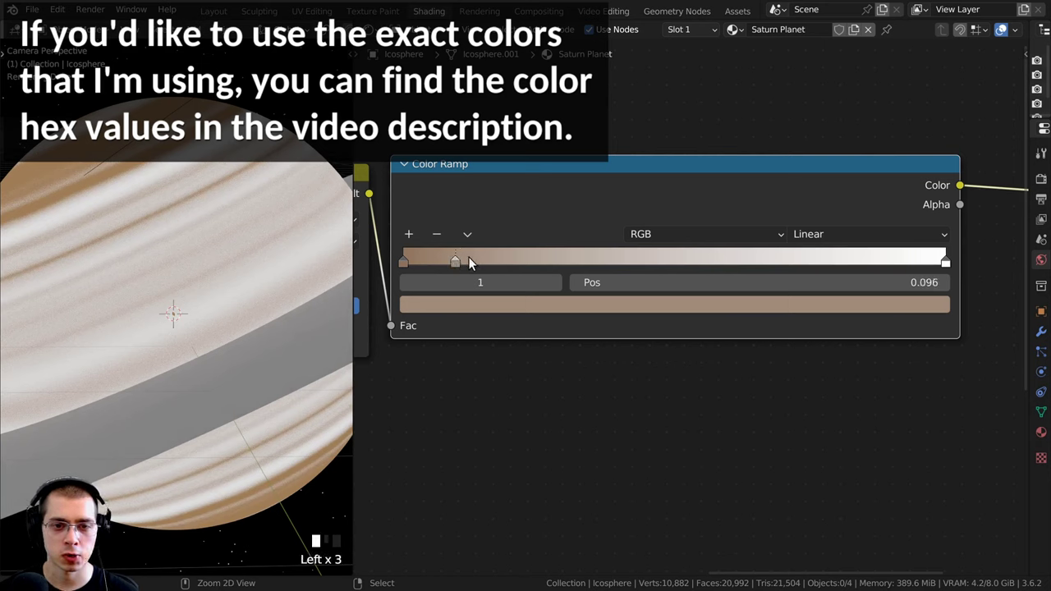
- Add seven more stops spread along the Color Ramp from position 0.180 to 0.798
left_click(499, 263, "ctrl")
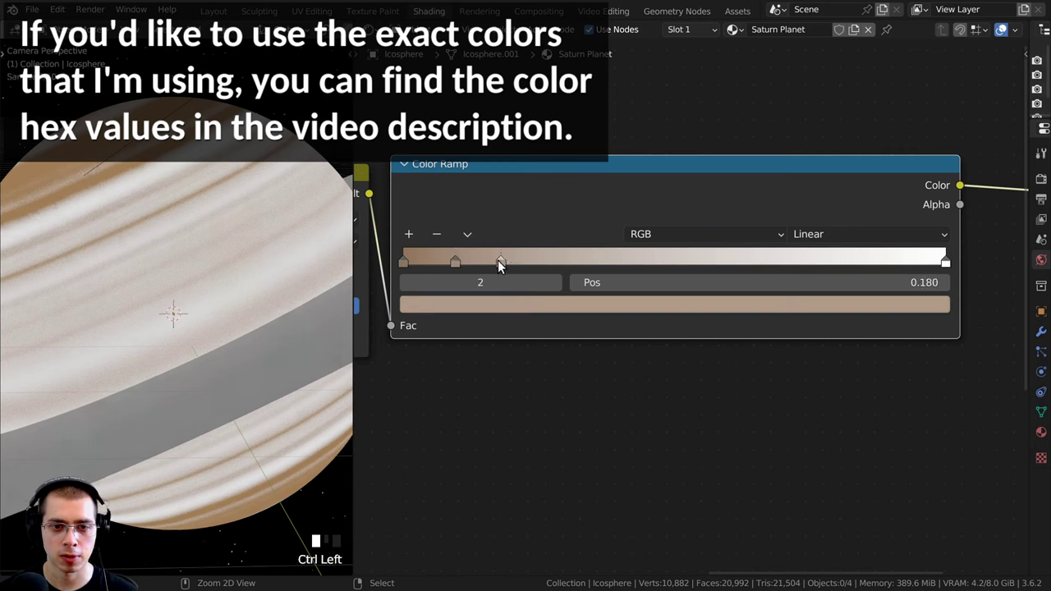
left_click(552, 261, "ctrl")
left_click(624, 261, "ctrl")
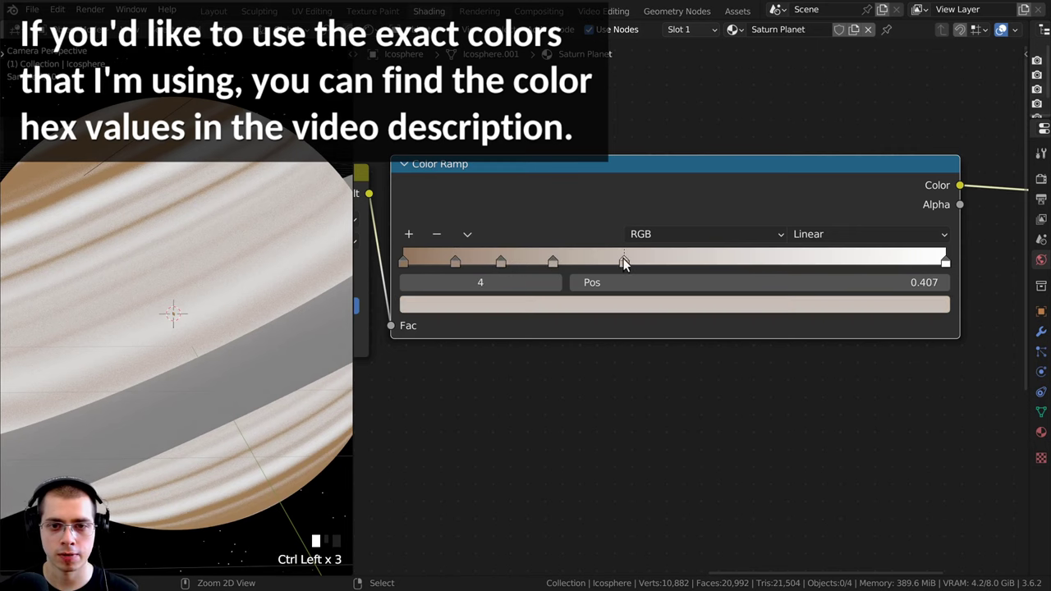
left_click(678, 261, "ctrl")
left_click(715, 261, "ctrl")
left_click(762, 261, "ctrl")
left_click(835, 261, "ctrl")
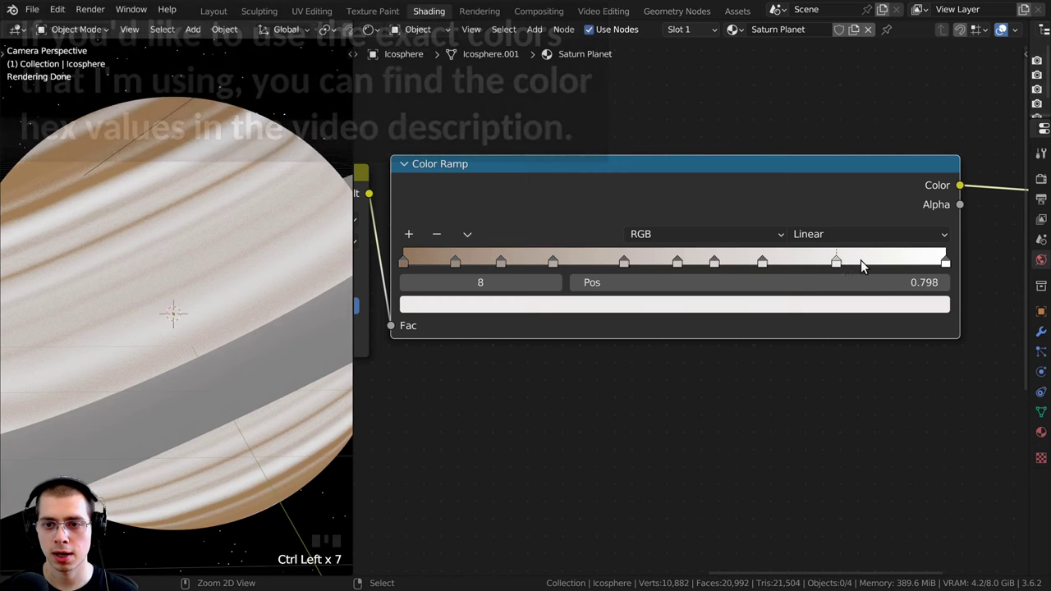
- Add two more stops at 0.890 and 0.938 on the Color Ramp, and even out the spacing between its stops
left_click(888, 260, "ctrl")
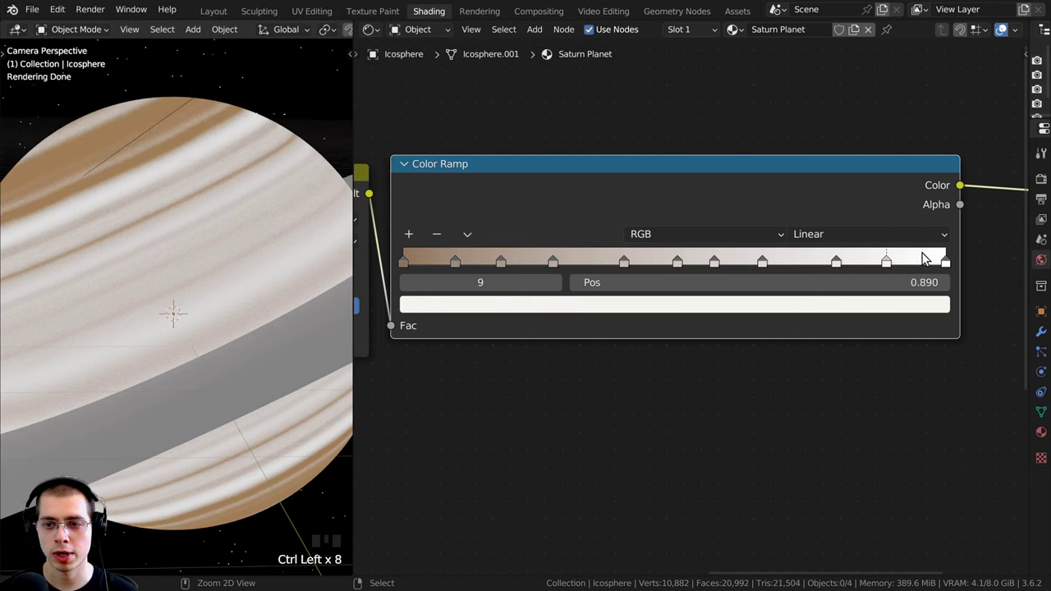
left_click(915, 259, "ctrl")
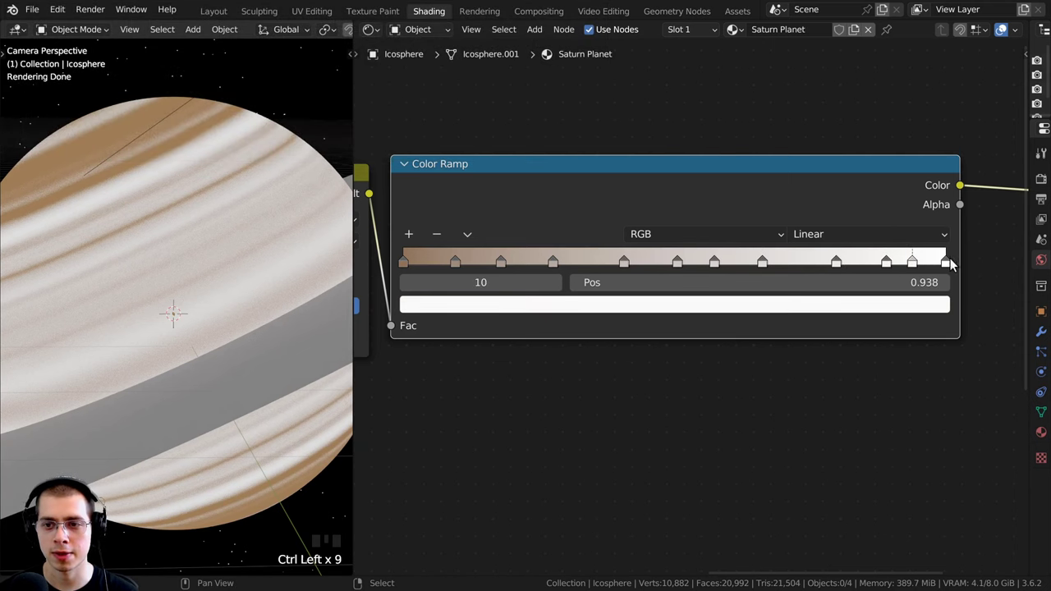
left_click(940, 261)
left_click_drag(916, 261, 876, 260)
left_click_drag(798, 258, 783, 259)
left_click_drag(757, 257, 768, 261)
left_click_drag(696, 261, 543, 261)
left_click_drag(492, 261, 499, 261)
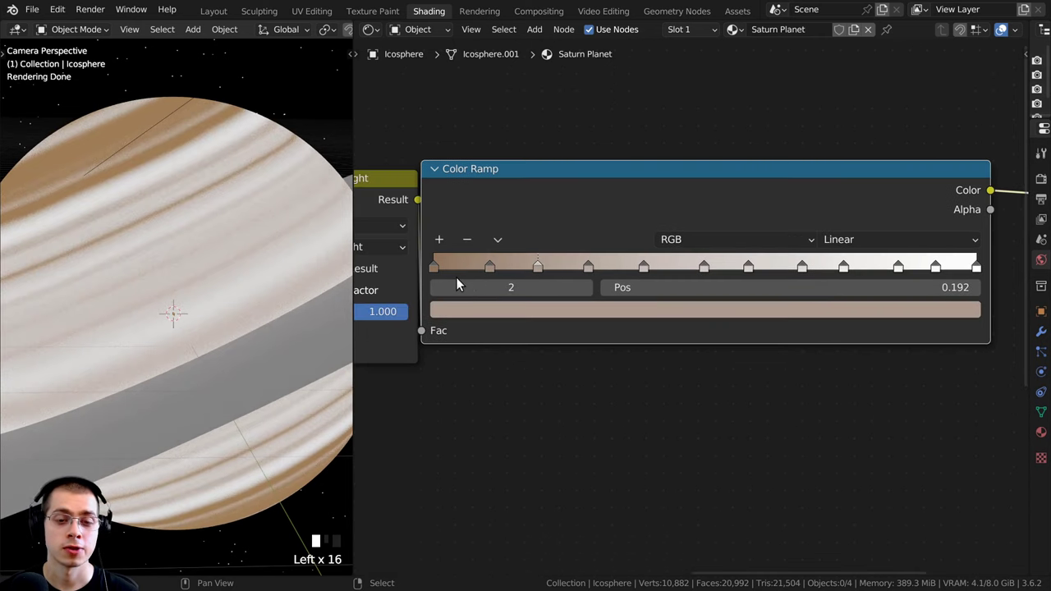
- Recolour the Color Ramp's second stop, at position 0.104, to a warm orange-brown
middle_click_drag(457, 279, 503, 309)
left_click(512, 266)
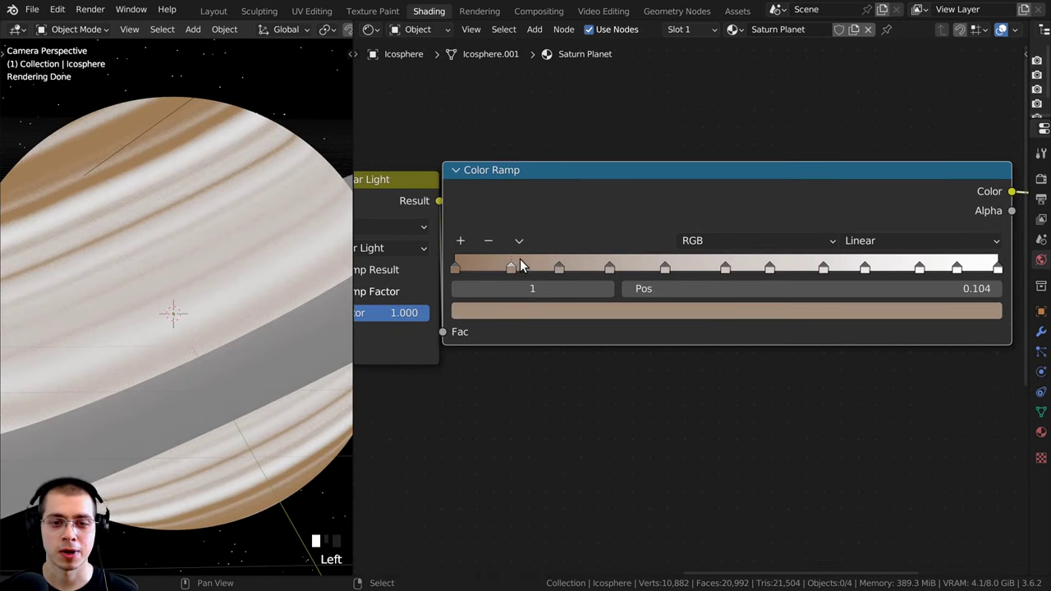
left_click(513, 315)
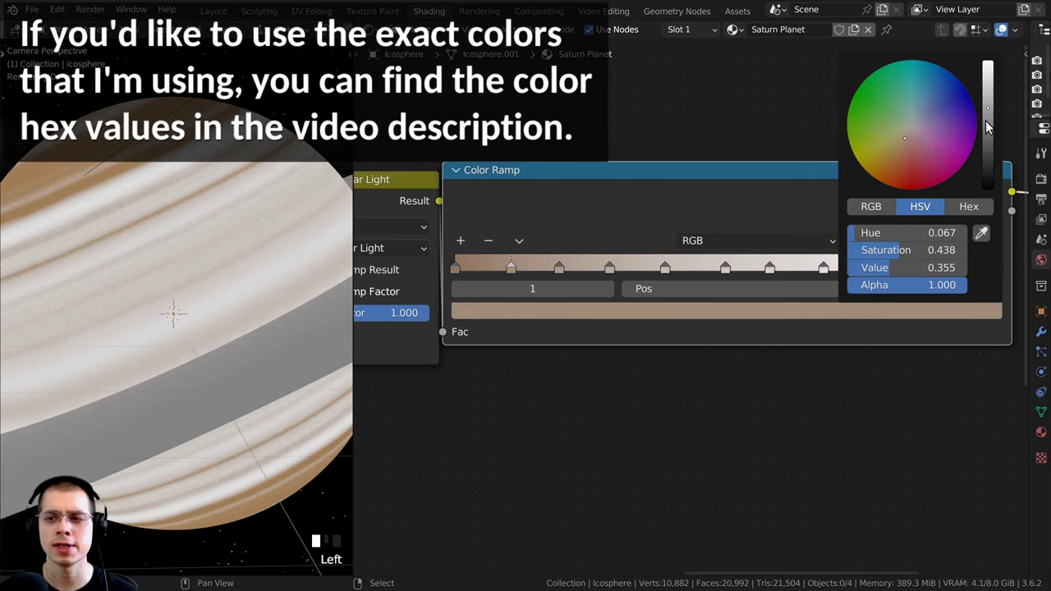
left_click_drag(988, 125, 988, 103)
left_click_drag(900, 147, 894, 157)
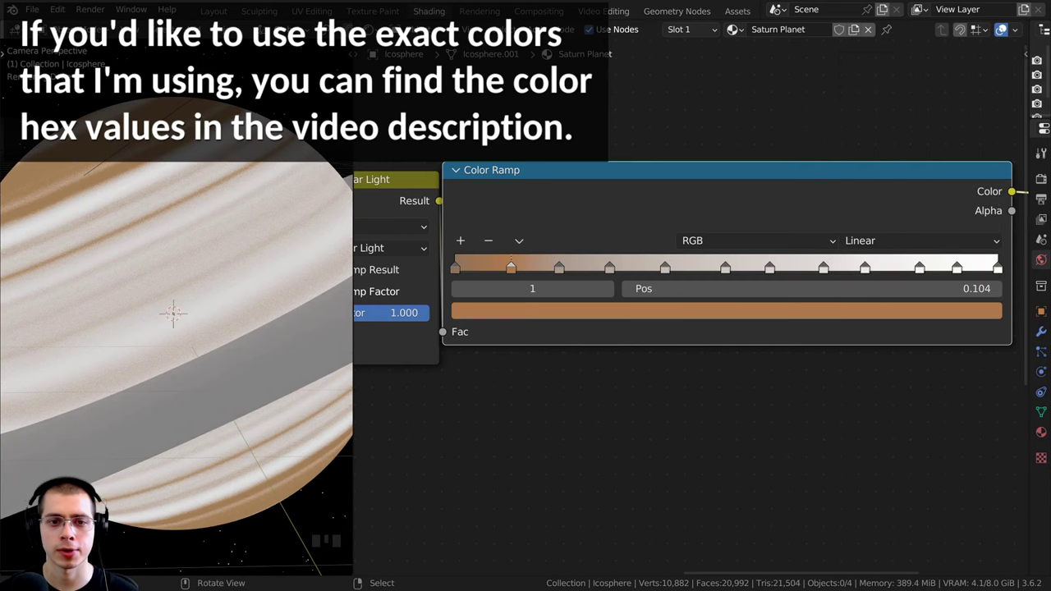
- Recolour the Color Ramp's third stop, at position 0.192, to a darker reddish brown
middle_click_drag(560, 262, 548, 271)
left_click(547, 274)
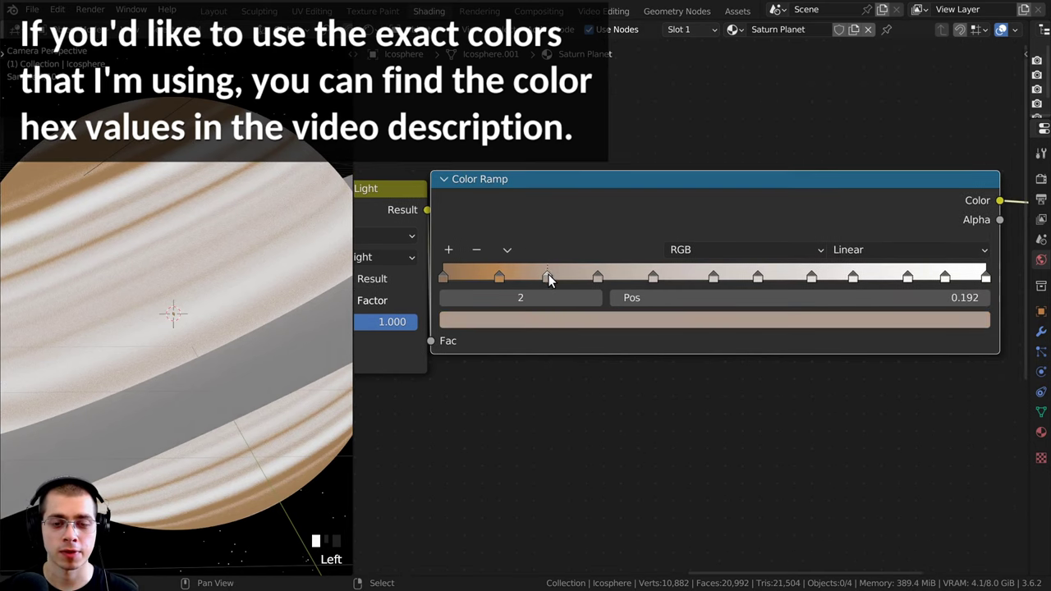
left_click(550, 318)
left_click(843, 146)
left_click(743, 322)
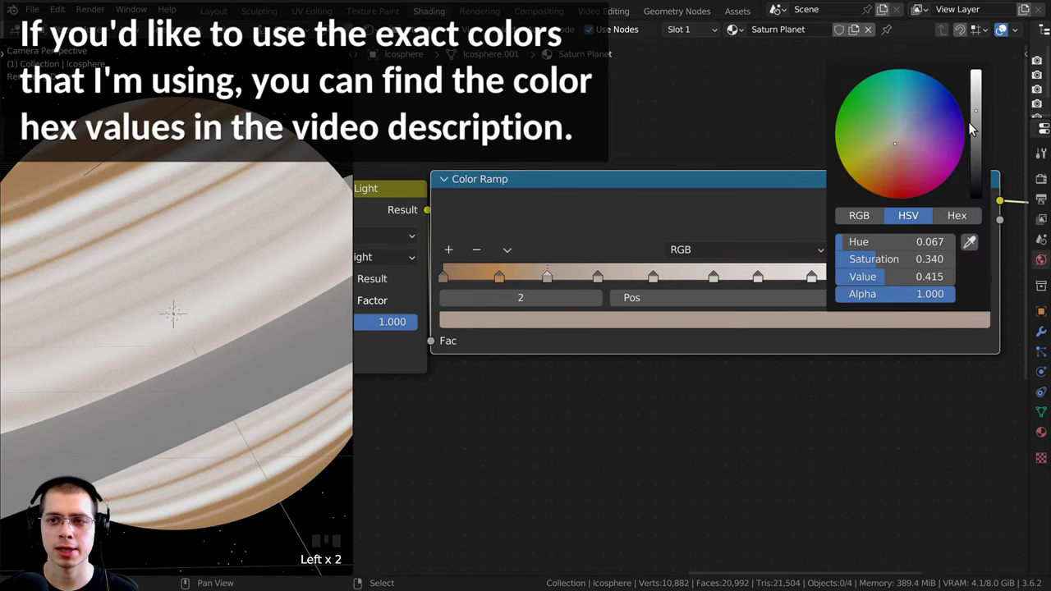
left_click(973, 142)
left_click_drag(890, 147, 888, 159)
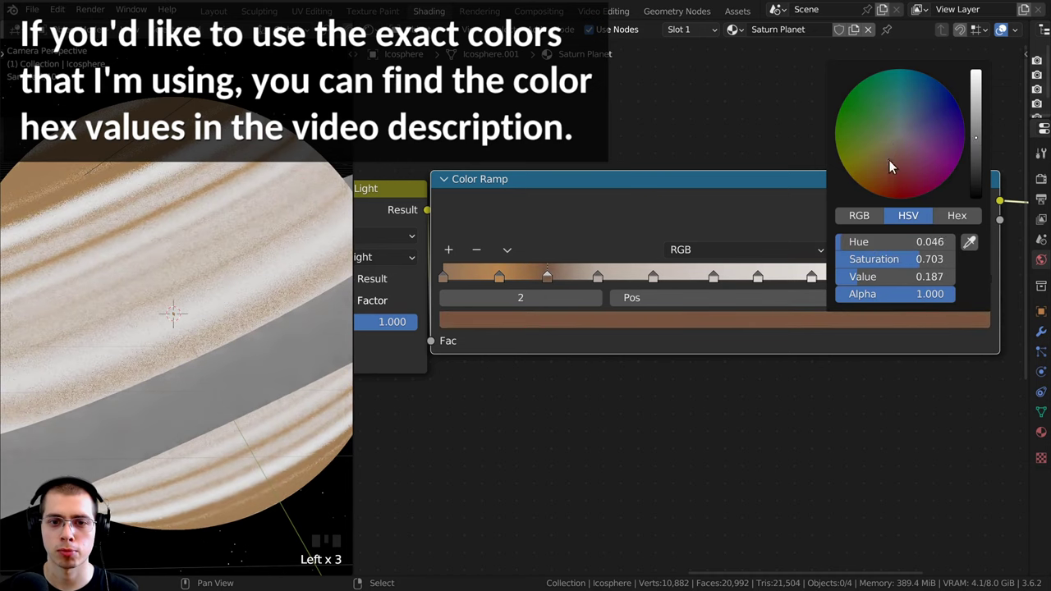
- Move the Color Ramp's fourth stop to position 0.301 and shift the second stop slightly closer to the first
left_click(558, 278)
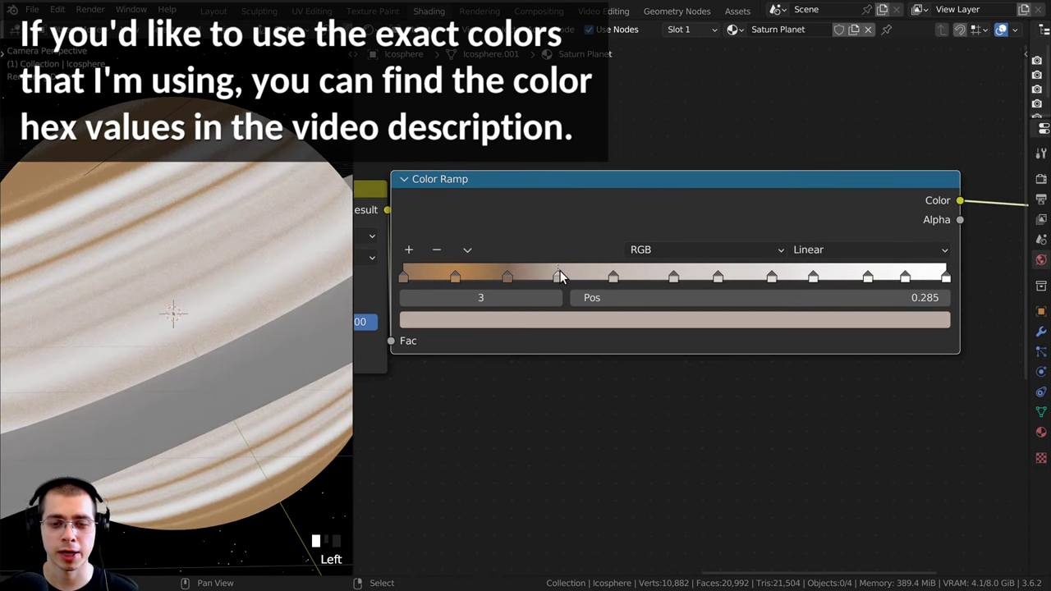
mouse_move(559, 278)
left_mouse_down()
mouse_move(620, 276)
mouse_move(567, 278)
left_mouse_up()
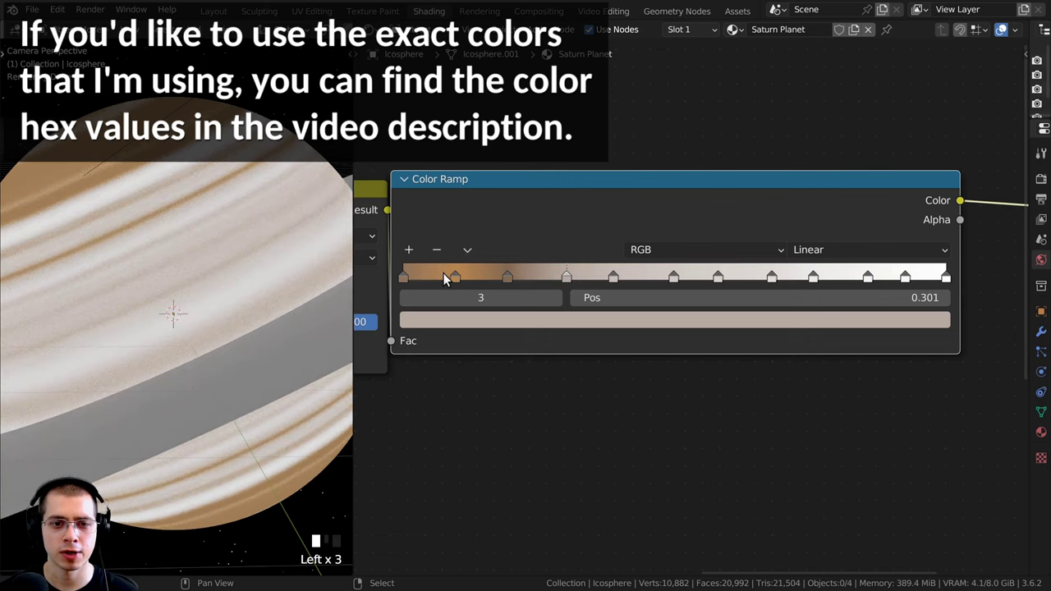
mouse_move(444, 279)
left_mouse_down()
mouse_move(525, 272)
mouse_move(751, 284)
mouse_move(441, 278)
left_mouse_up()
- Recolour the Color Ramp's fourth stop to a bright orange and move it to position 0.290
left_click(567, 278)
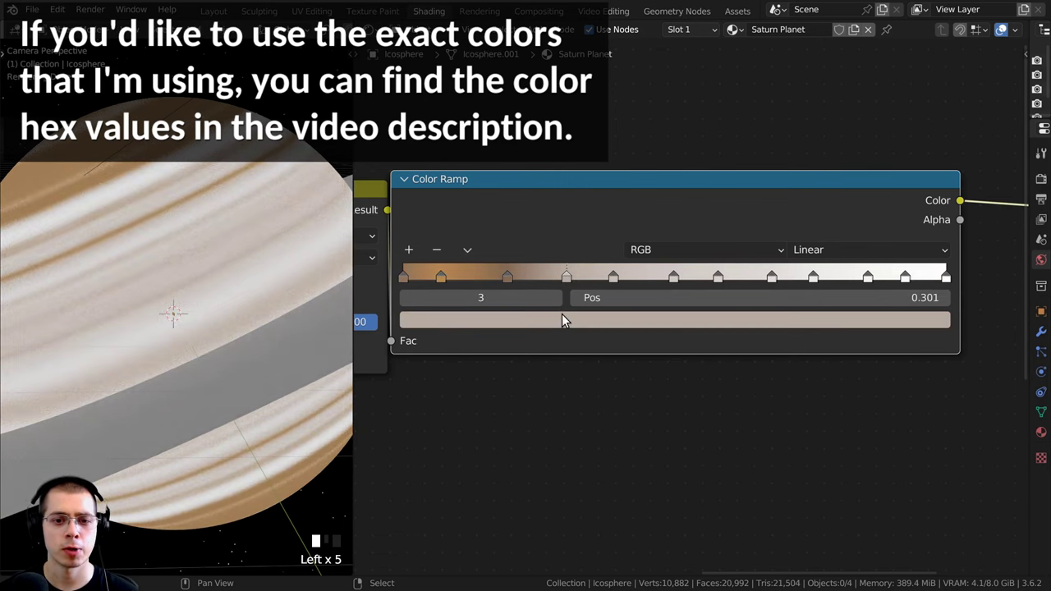
scroll(564, 317, "down", 1)
left_click(555, 338)
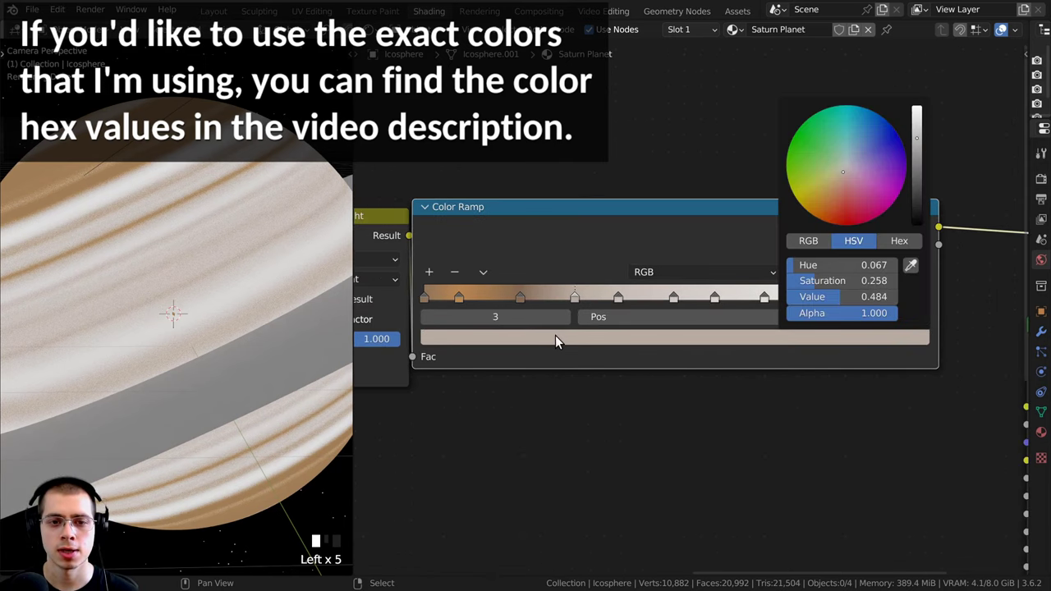
left_click(833, 186)
left_click_drag(916, 141, 916, 132)
left_click_drag(835, 185, 830, 187)
middle_click_drag(579, 331, 537, 336)
scroll(540, 336, "up", 2)
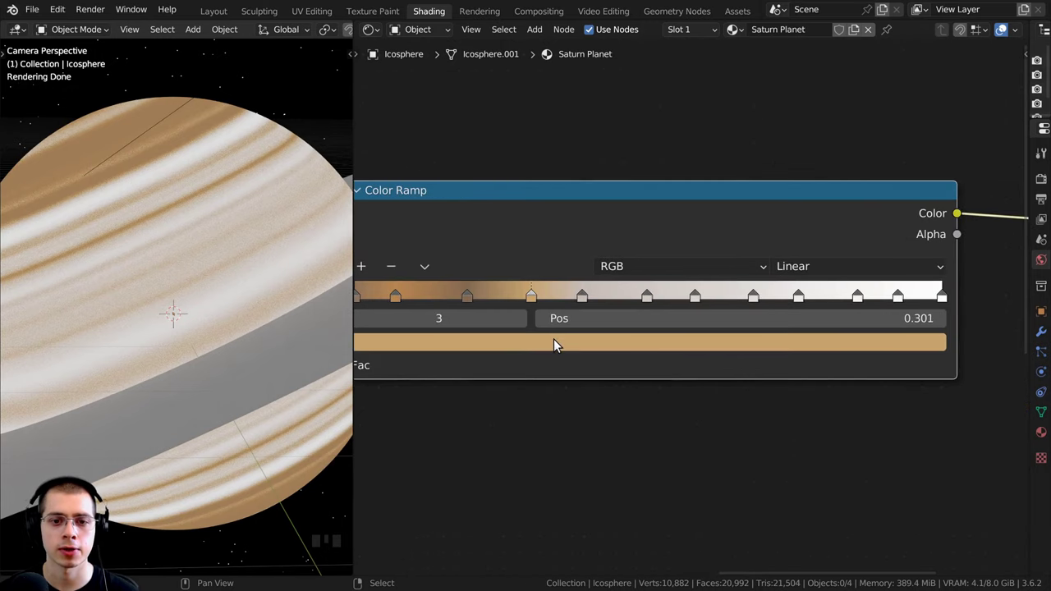
left_click_drag(533, 296, 527, 296)
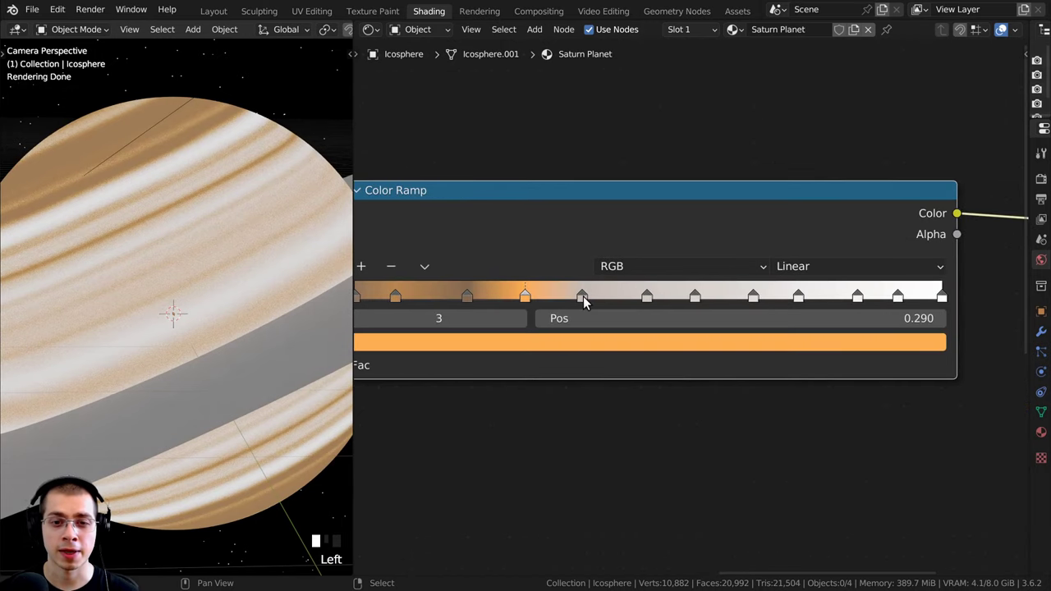
- Recolour the Color Ramp's fifth stop, at position 0.387, and paste in the prepared pinkish tan
left_click(583, 296)
left_click(585, 347)
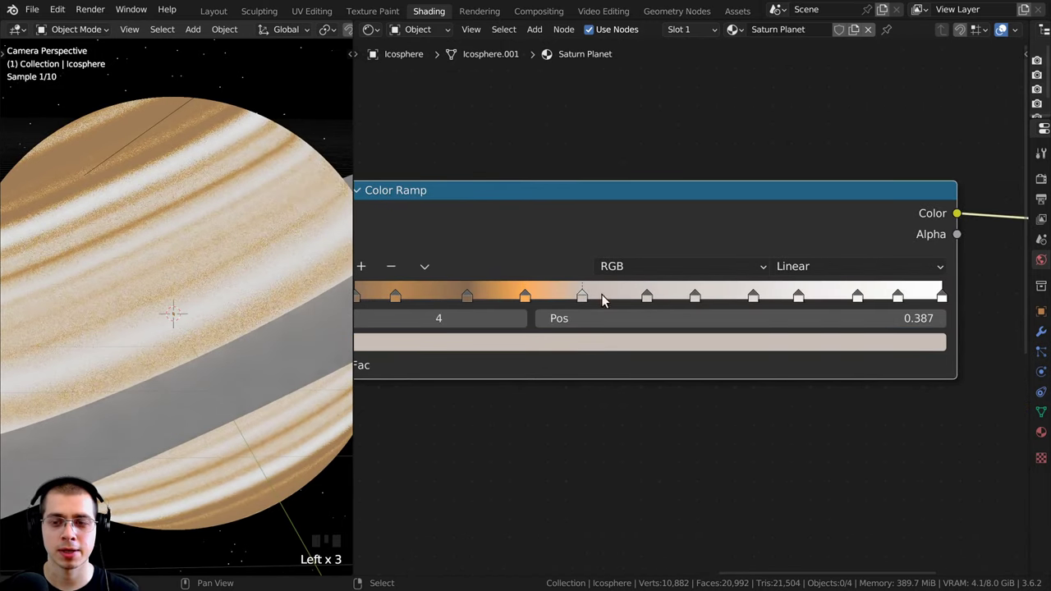
left_click(677, 344)
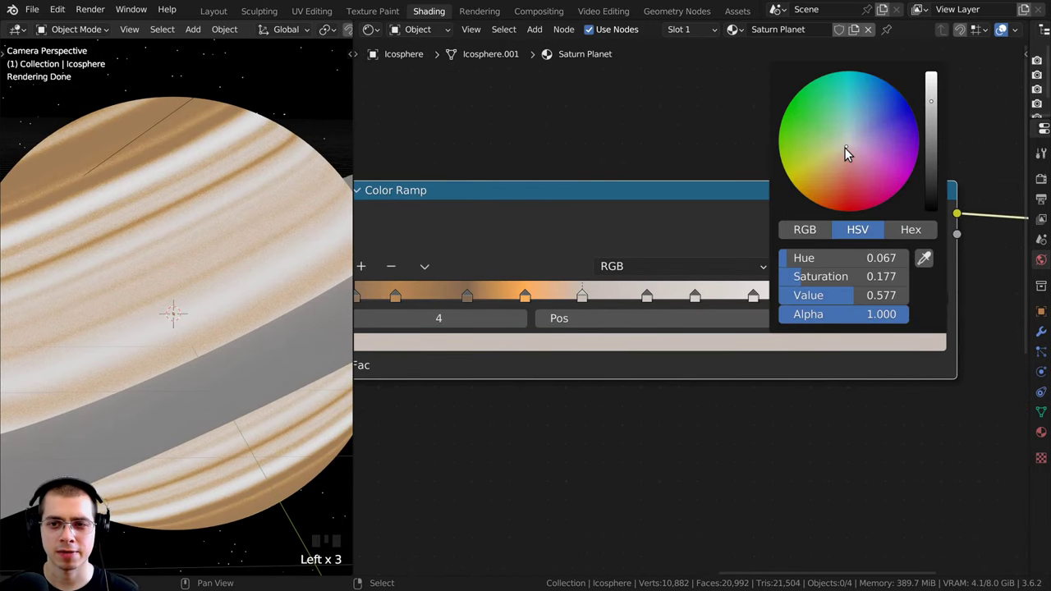
left_click_drag(803, 277, 861, 276)
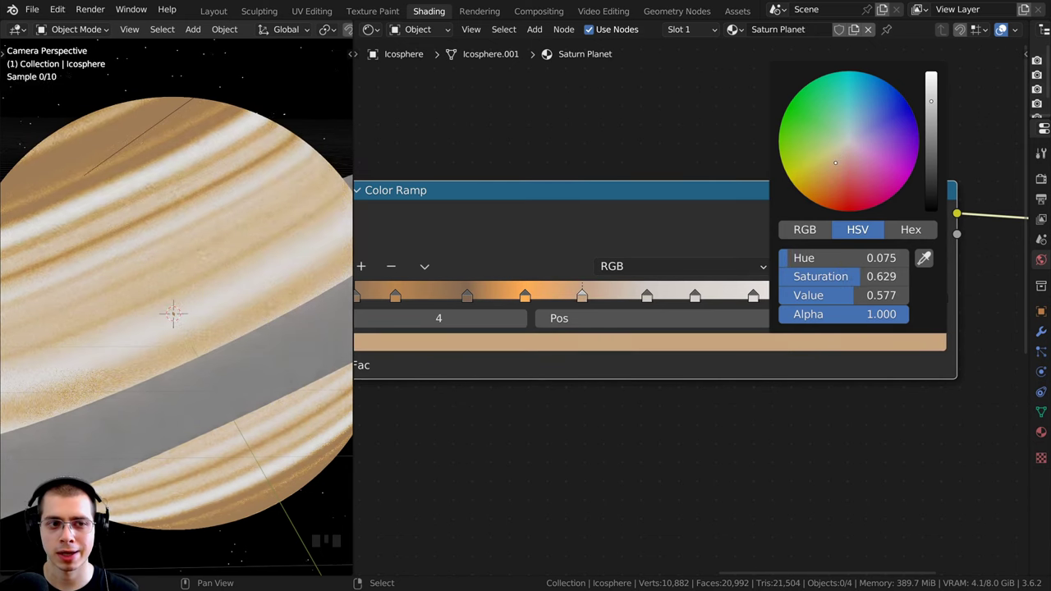
key("ctrl+v")
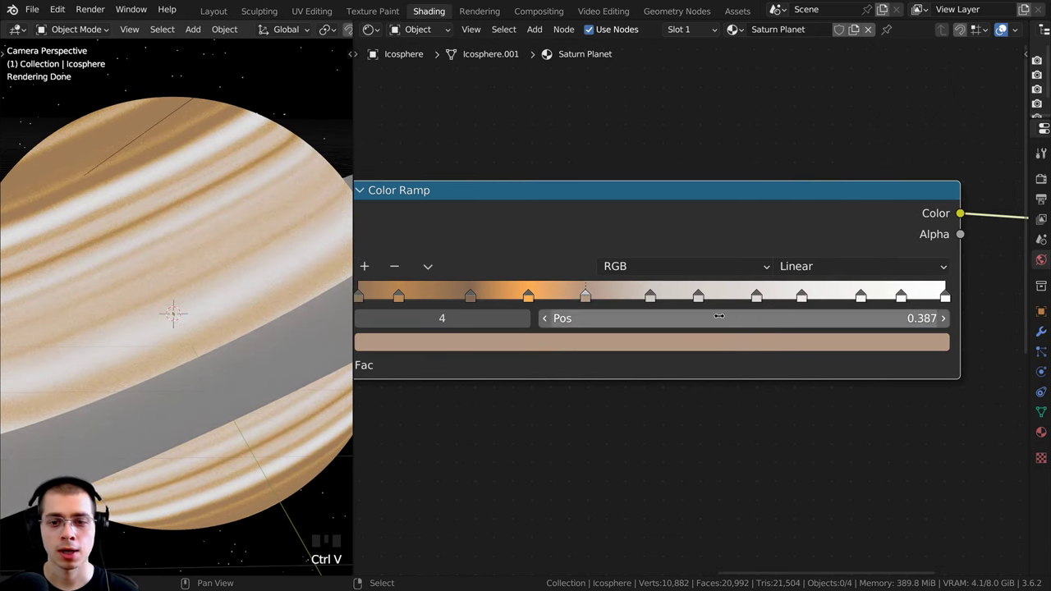
- Recolour the Color Ramp's sixth stop, at position 0.495, to a dark brown
left_click(649, 297)
scroll(646, 337, "down", 3)
middle_click_drag(646, 337, 642, 364)
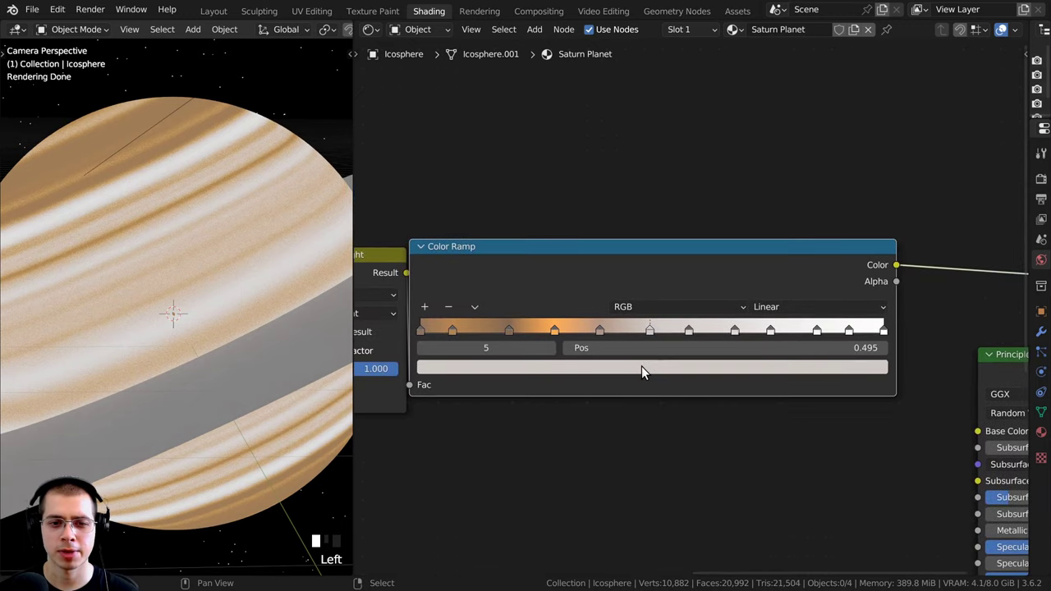
left_click(641, 366)
left_click(644, 371)
left_click(639, 271)
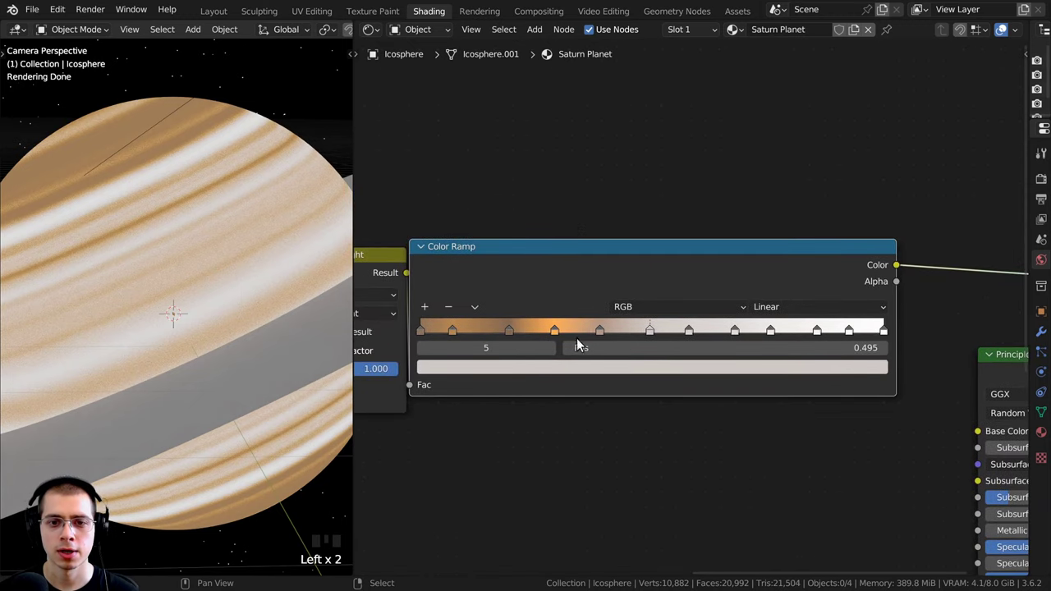
double_click(615, 367)
left_click_drag(478, 211, 461, 238)
left_click_drag(542, 178, 544, 202)
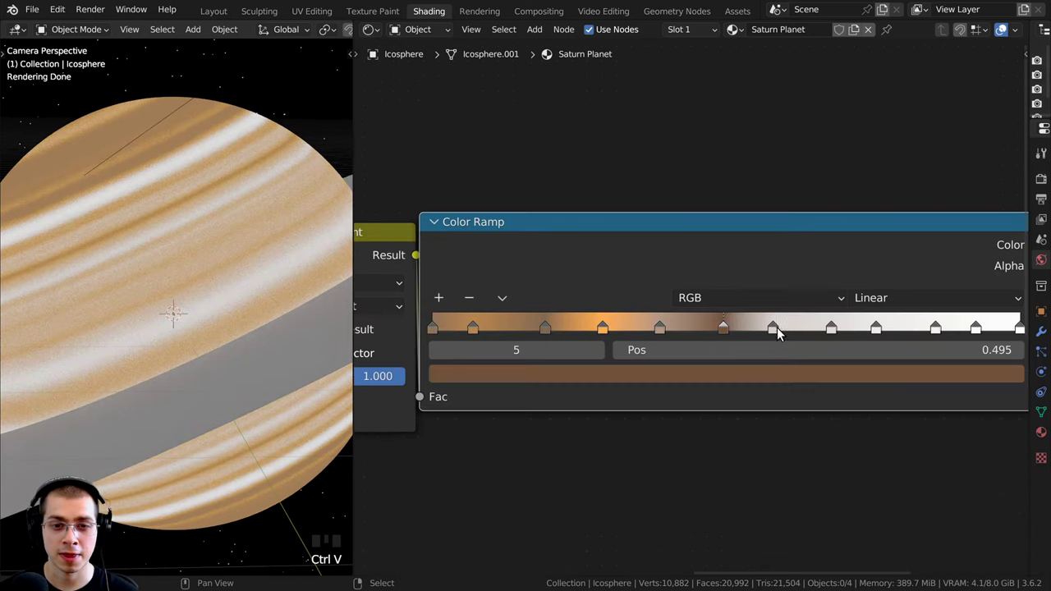
- Recolour the Color Ramp's seventh stop, at 0.580, to brown and the eighth stop, at 0.677, to a pinkish tan
left_click(774, 328)
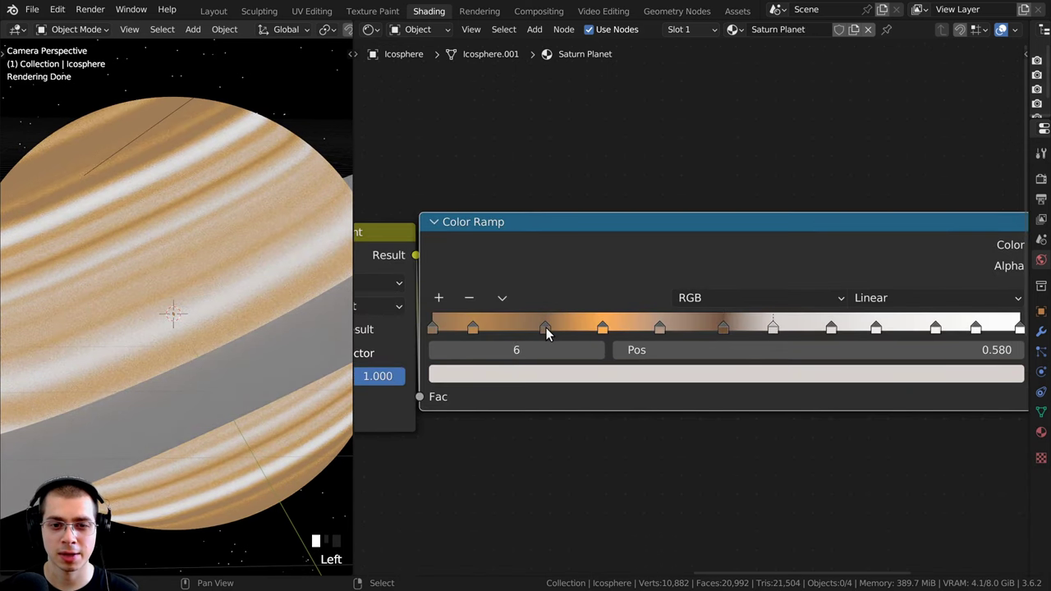
middle_click_drag(779, 361, 715, 378)
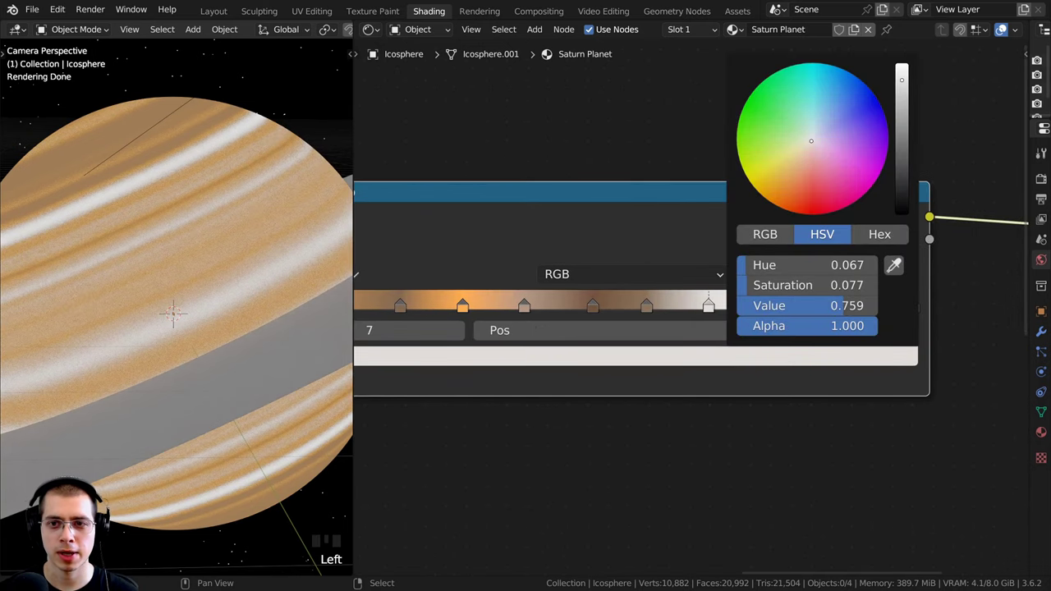
left_click_drag(798, 163, 800, 158)
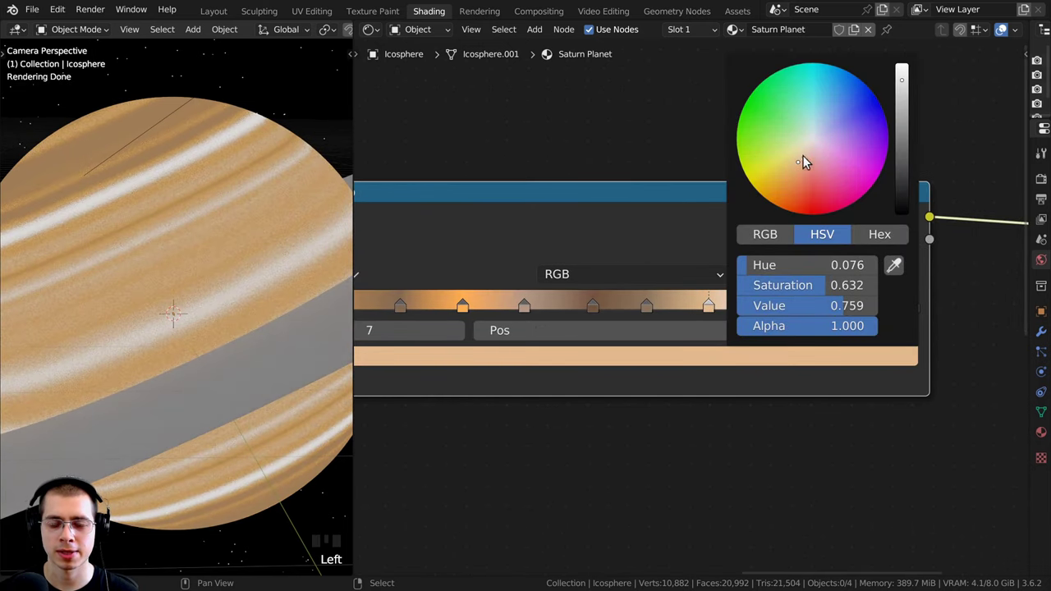
left_click_drag(901, 81, 901, 117)
- Recolour the Color Ramp's ninth stop, at position 0.760, and paste in the prepared golden brown
middle_click_drag(652, 307, 643, 297)
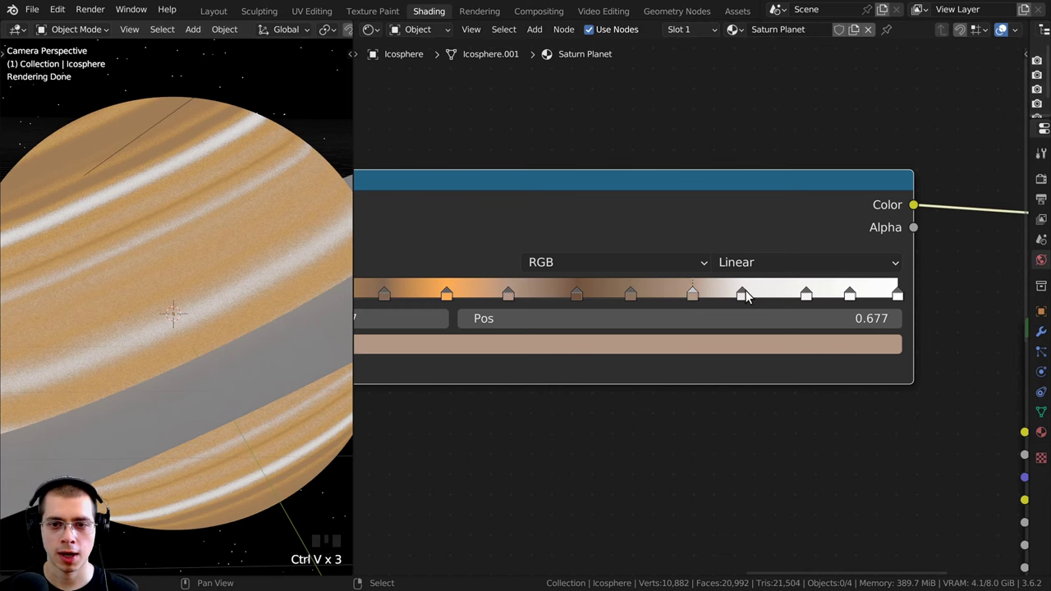
left_click(742, 294)
left_click(736, 345)
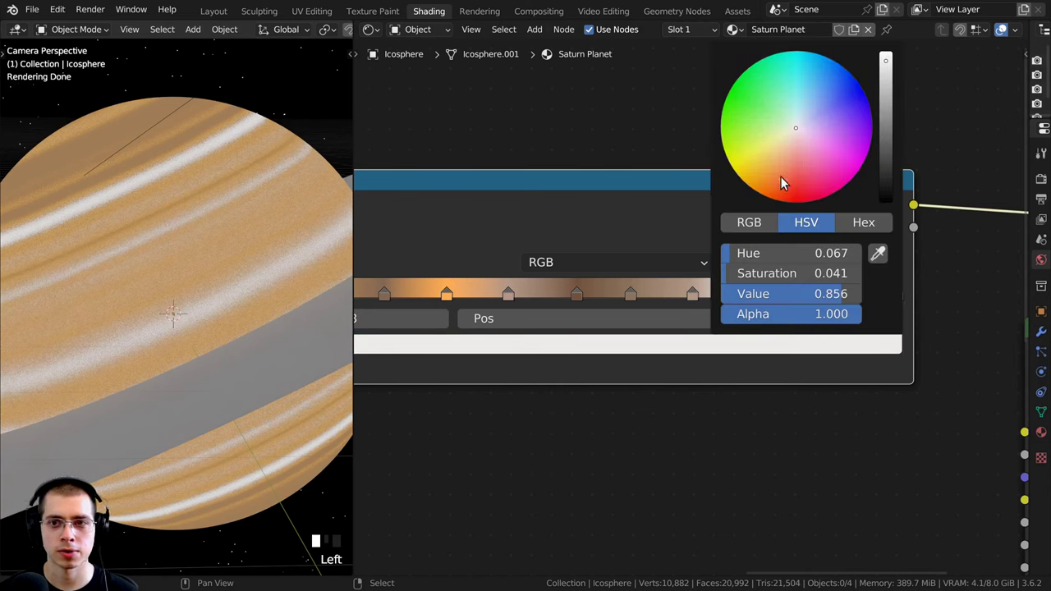
left_click_drag(796, 135, 773, 159)
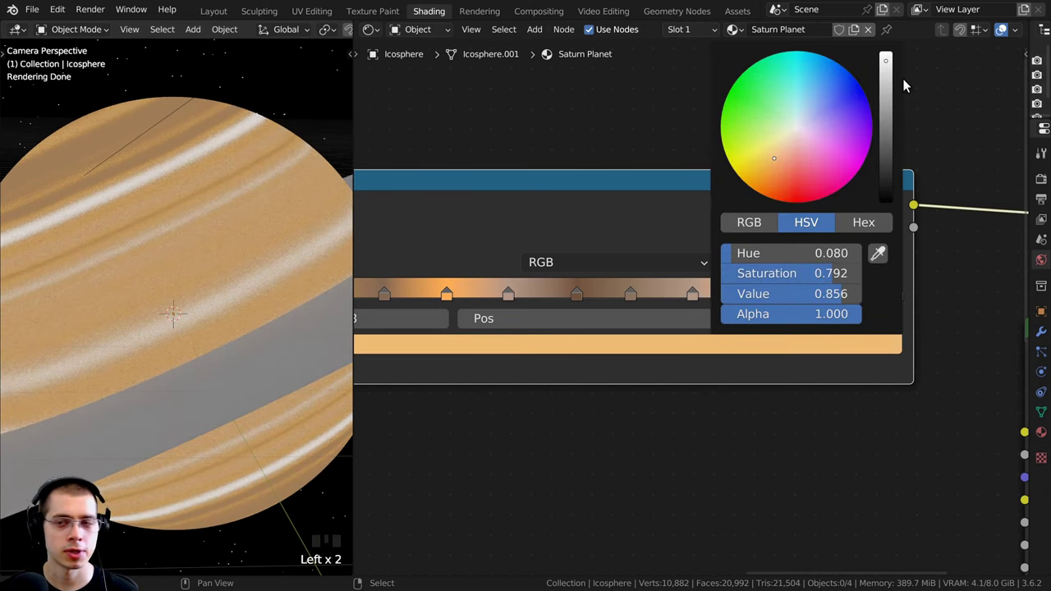
left_click_drag(886, 75, 885, 106)
left_click_drag(776, 156, 780, 152)
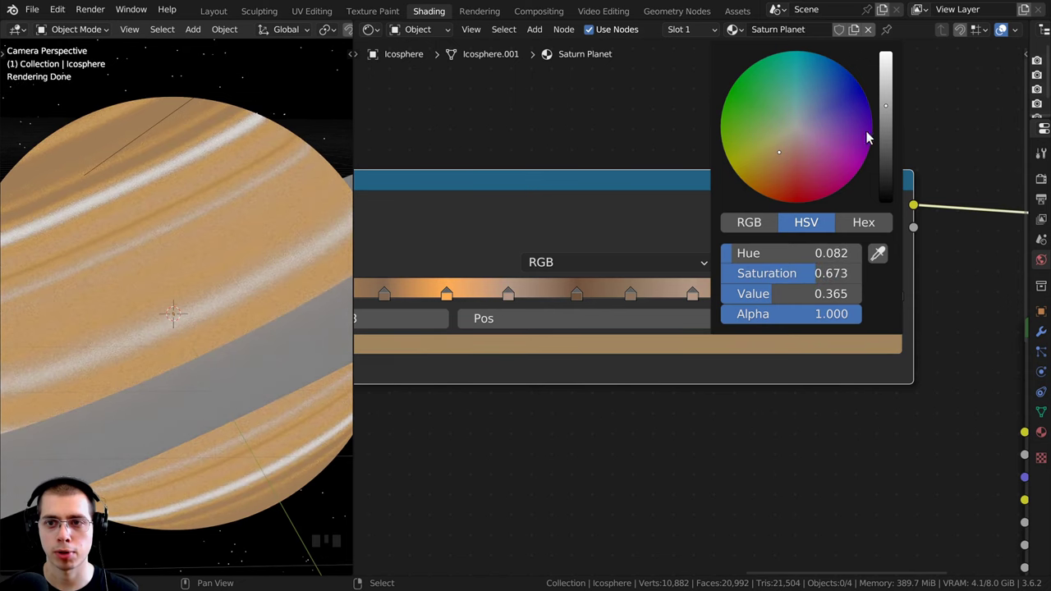
scroll(868, 137, "down", 4)
key("ctrl+v")
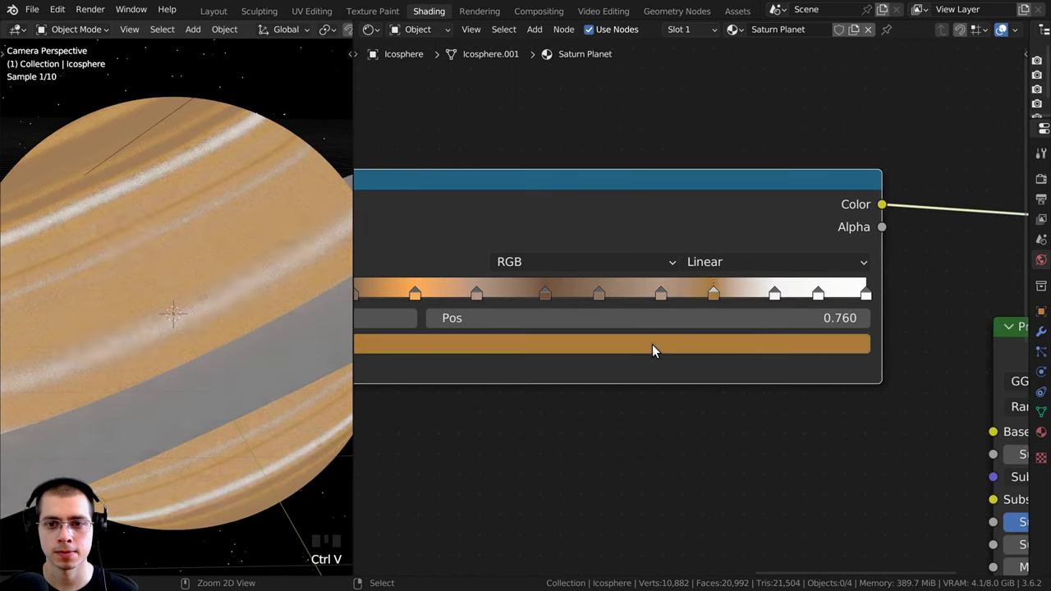
- Recolour the Color Ramp's tenth stop, at position 0.856, and paste in the prepared dark olive-brown
middle_click_drag(652, 344, 800, 319)
left_click(800, 320)
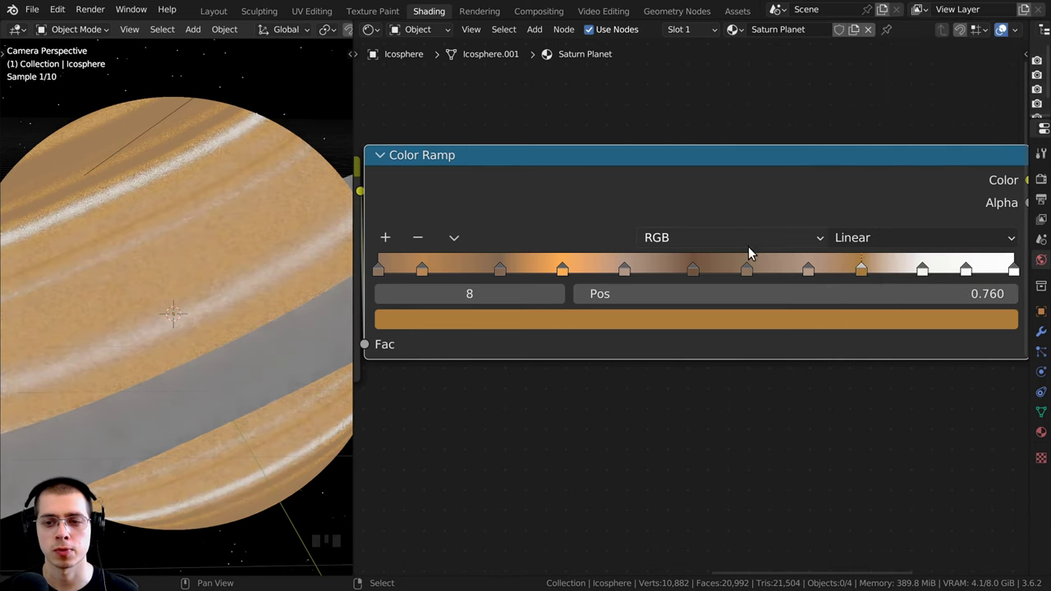
middle_click_drag(747, 249, 589, 246)
left_click(762, 271)
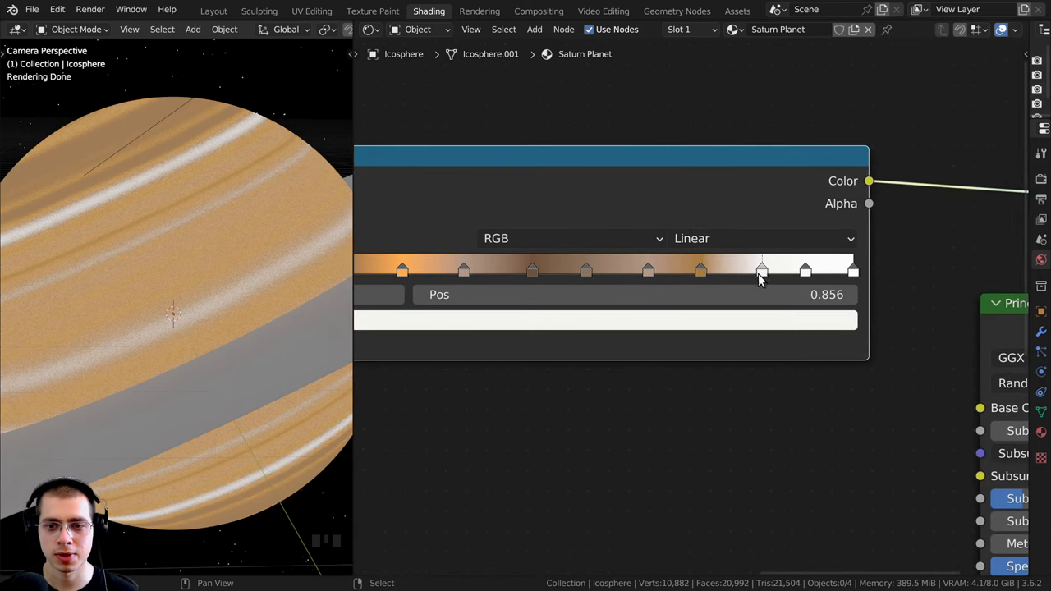
left_click(743, 321)
left_click(737, 119)
left_click_drag(733, 120, 733, 123)
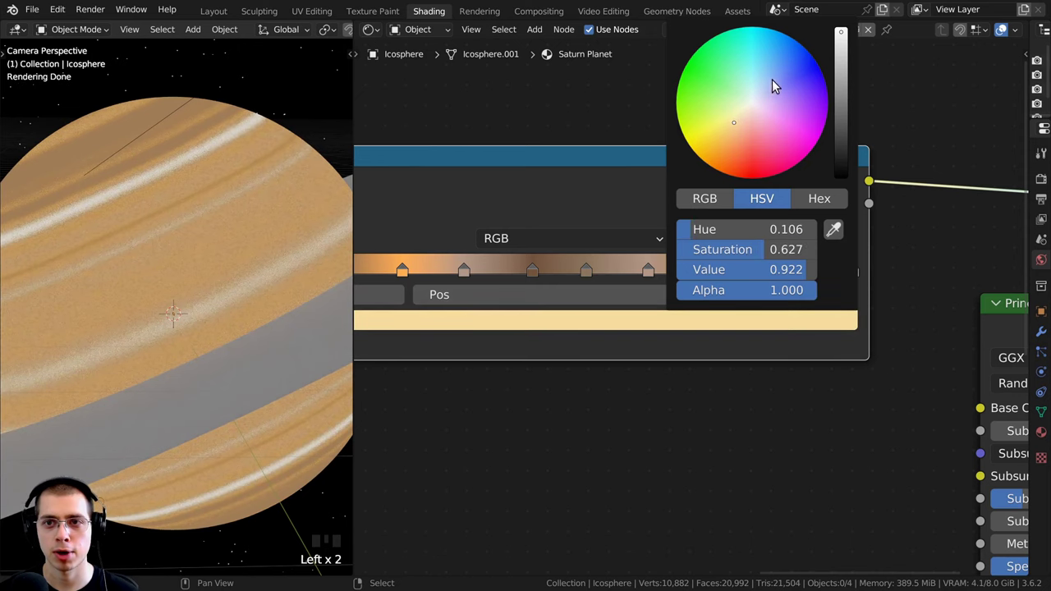
left_click_drag(841, 57, 841, 72)
left_click_drag(717, 135, 710, 148)
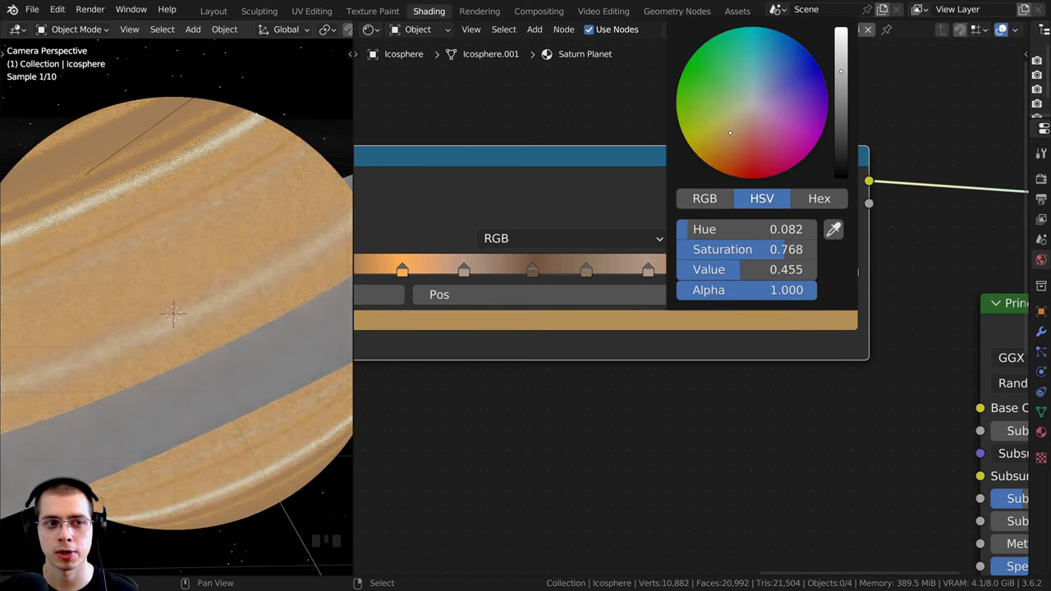
key("ctrl+v")
middle_click_drag(276, 195, 273, 161, "shift")
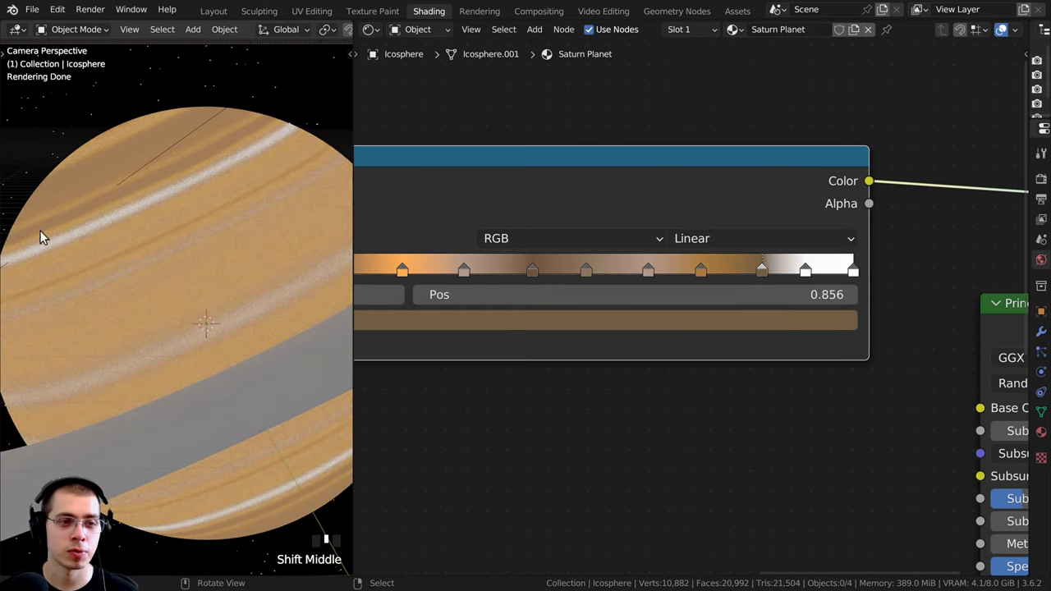
- Recolour the Color Ramp's eleventh stop, at position 0.925, to black
left_click(805, 271)
left_click(795, 323)
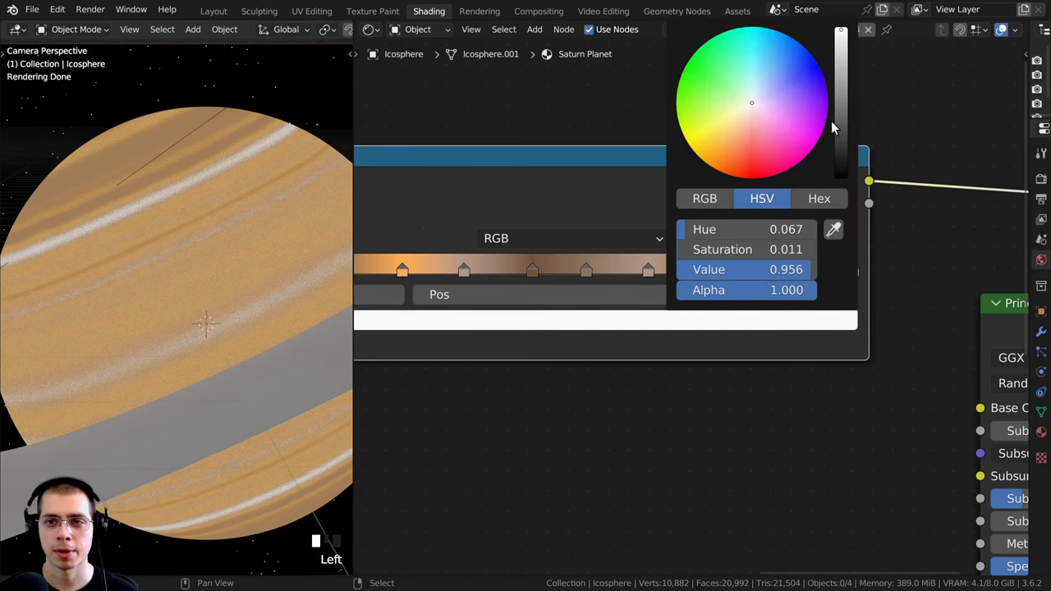
left_click_drag(841, 49, 841, 182)
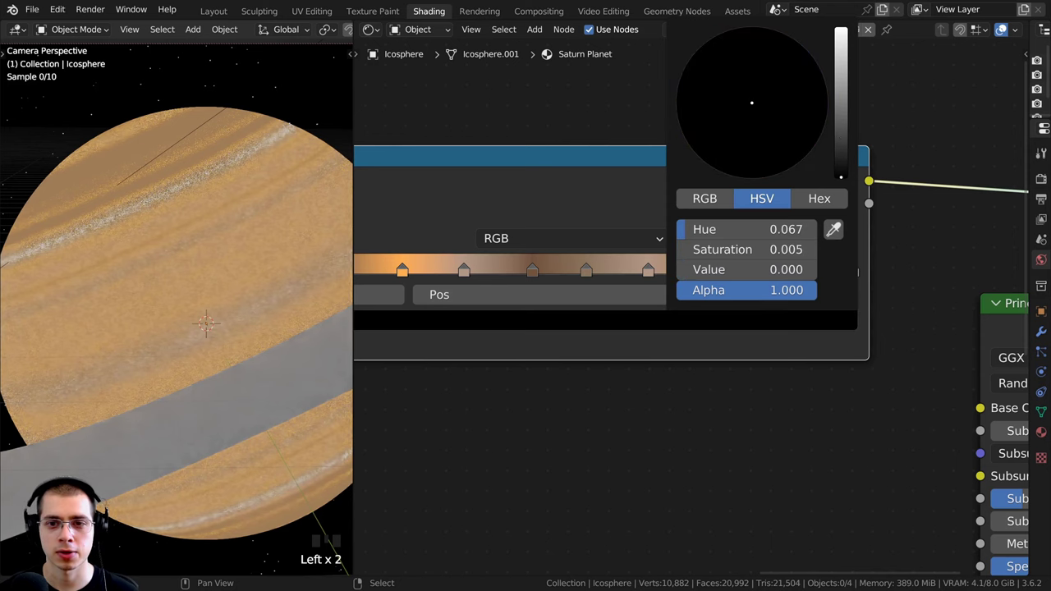
scroll(147, 229, "down", 2)
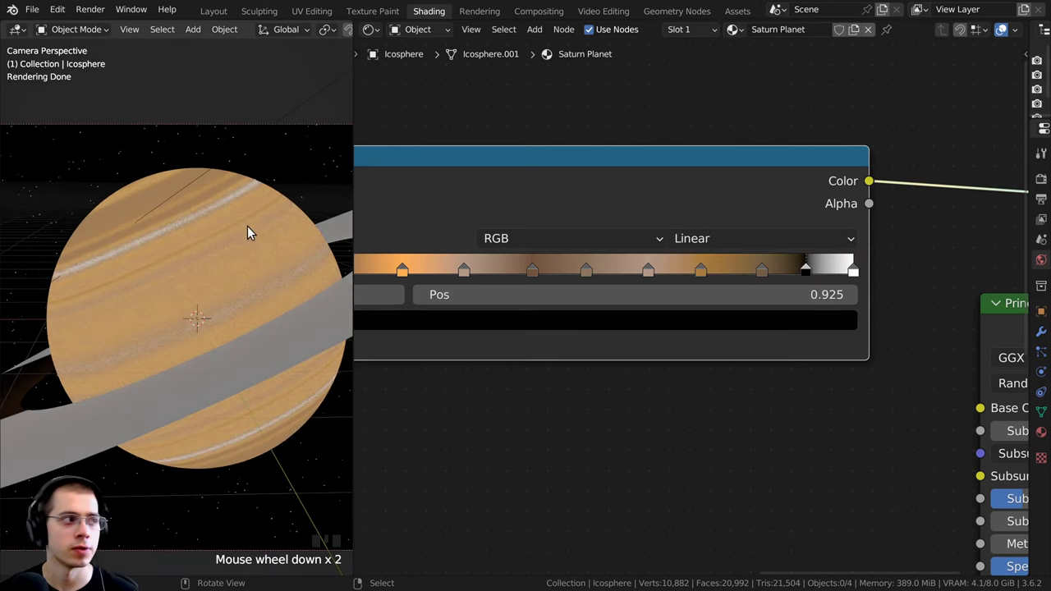
- Recolour the Color Ramp's last stop, at position 1.000, to a muted brown with hue 0.080
middle_click_drag(669, 246, 610, 260)
left_click(794, 285)
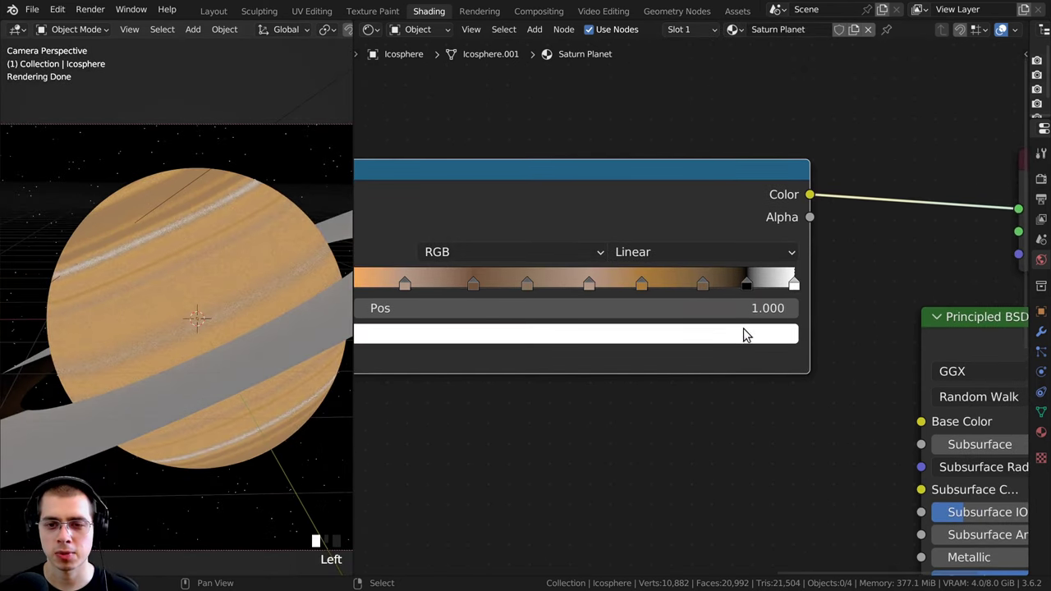
left_click(744, 335)
left_click(678, 338)
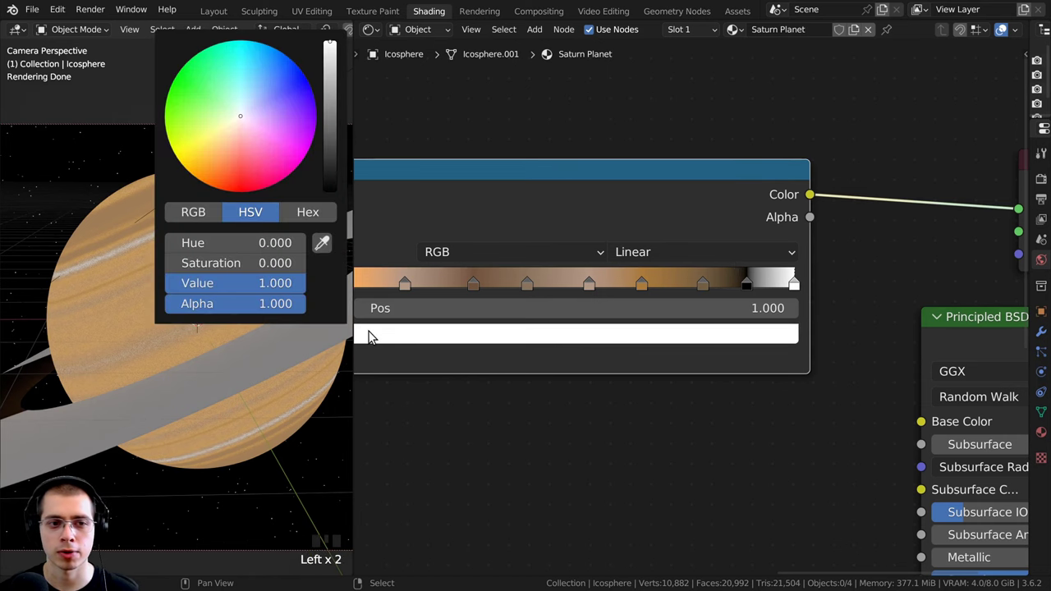
left_click(661, 343)
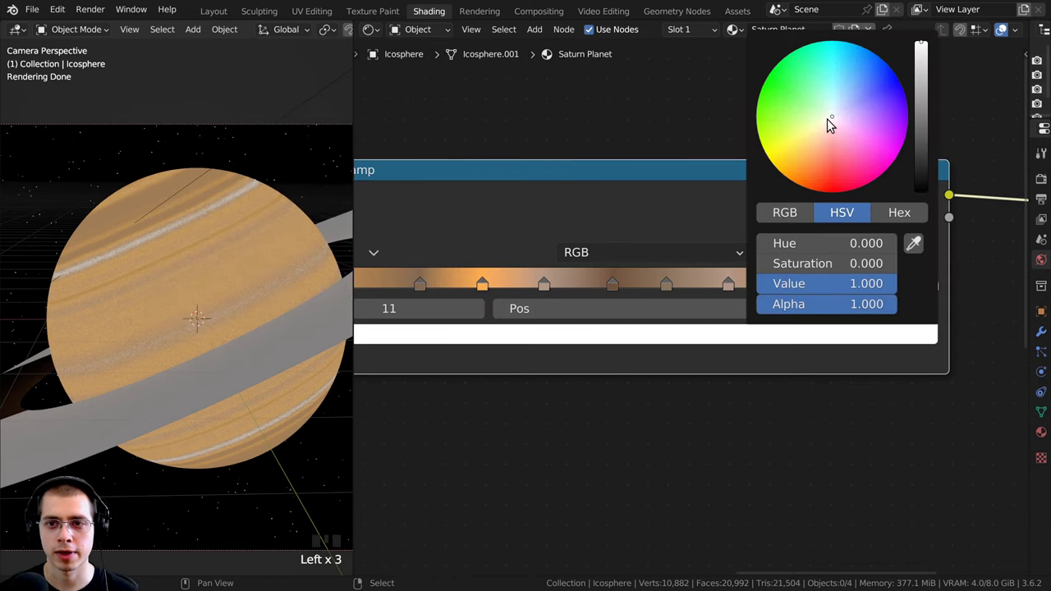
left_click_drag(828, 123, 809, 149)
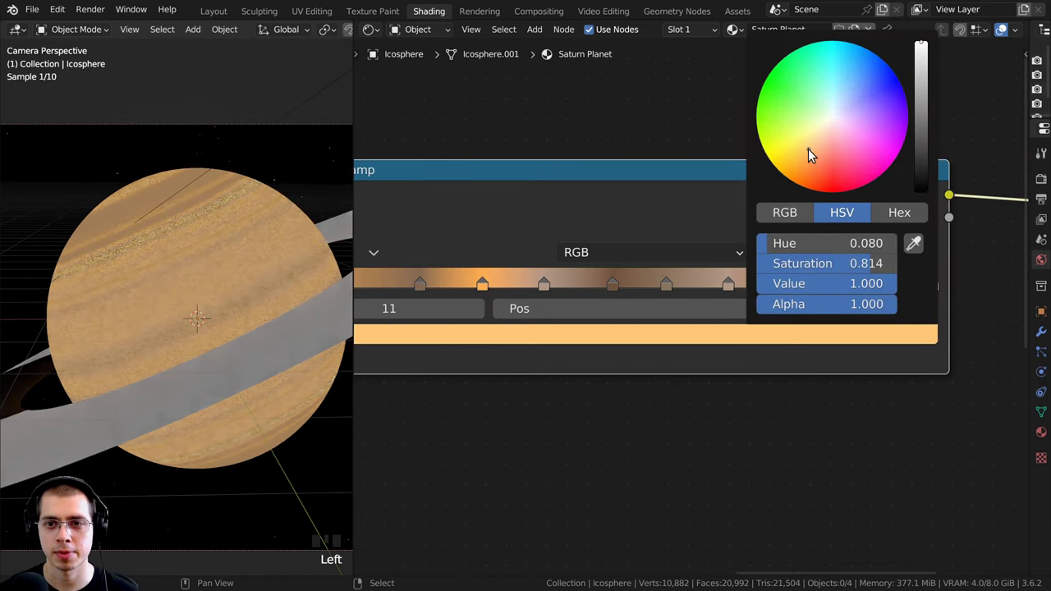
left_click_drag(920, 67, 920, 101)
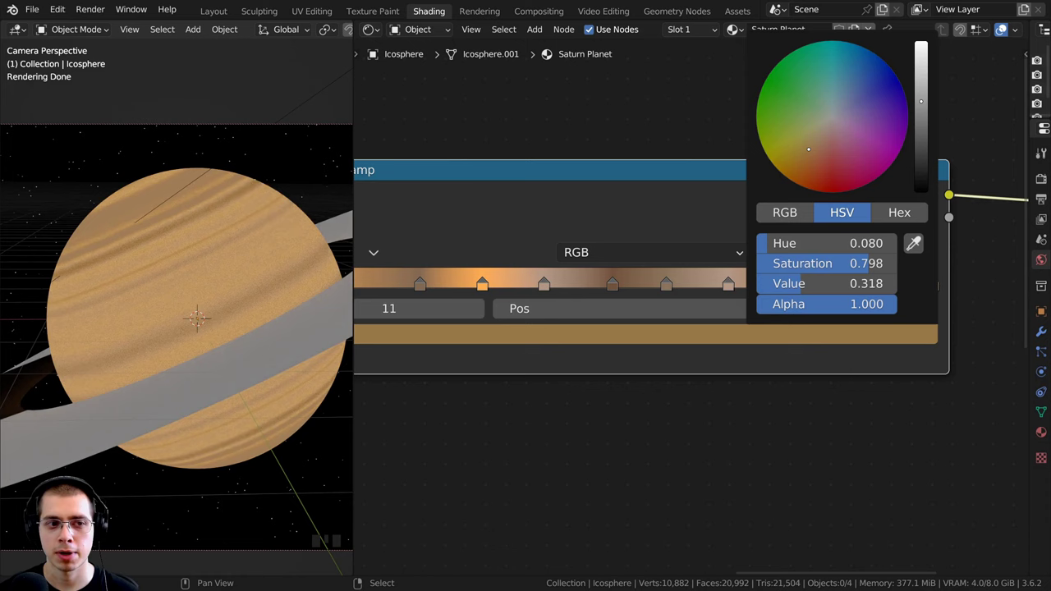
left_click(808, 153)
- Fine-tune the eighth to eleventh Color Ramp stops, placing the eighth at 0.670 and the black eleventh at 0.919
left_click(805, 282)
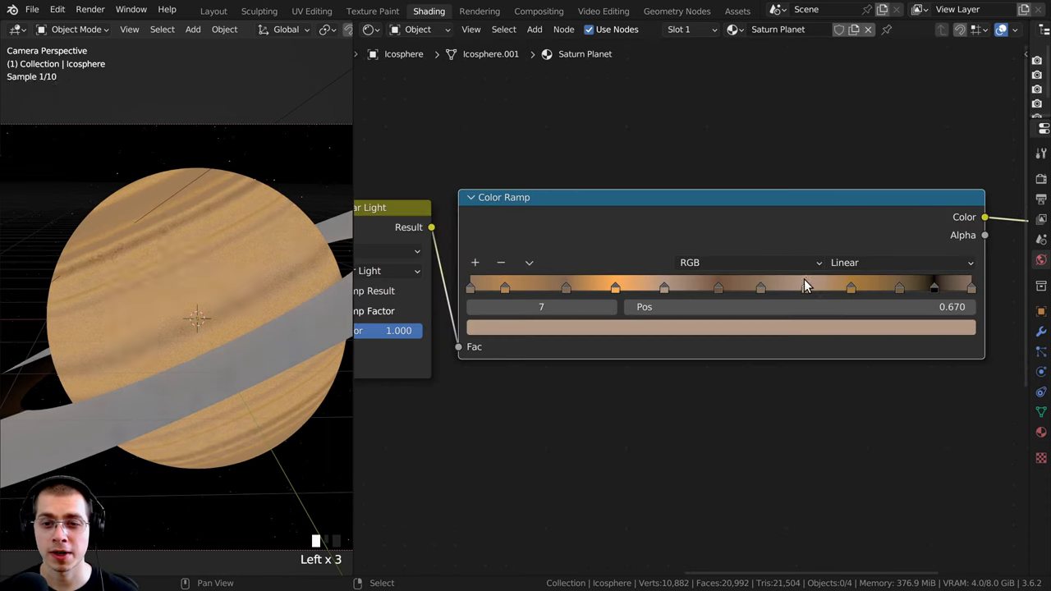
left_click(844, 286)
left_click(924, 286)
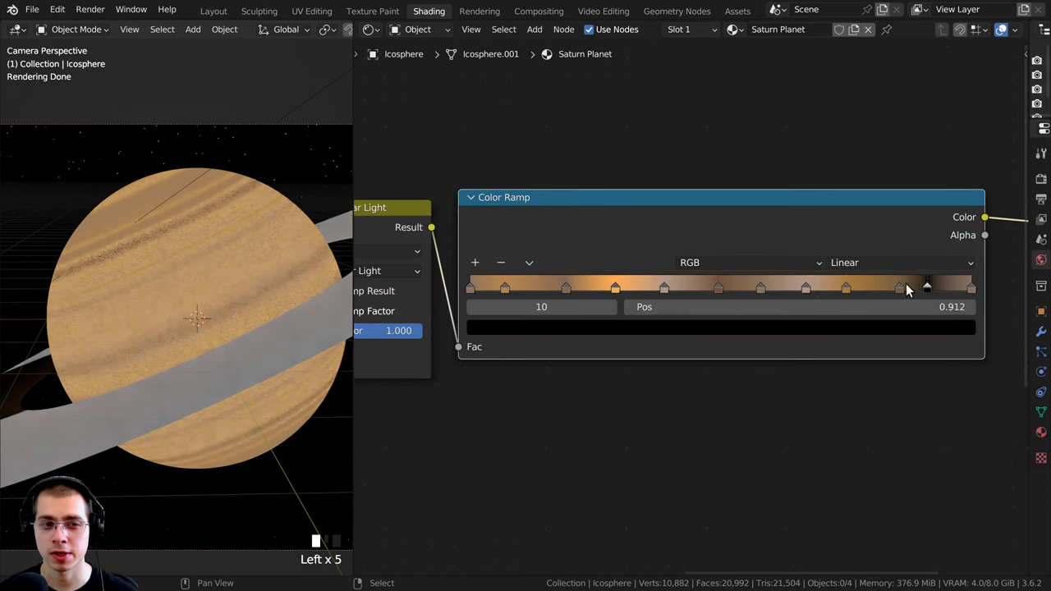
mouse_move(906, 288)
left_mouse_down()
mouse_move(509, 287)
mouse_move(927, 285)
left_mouse_up()
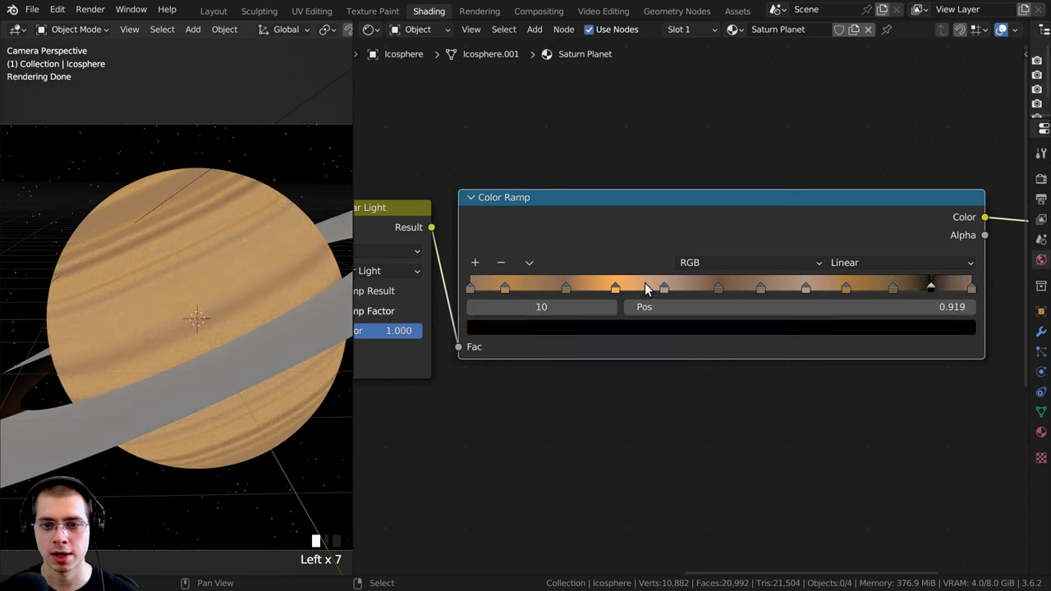
- Nudge the second to fifth Color Ramp stops, placing the bright orange fourth at 0.288 and the second at 0.073
left_click(616, 287)
left_click(663, 288)
left_click(615, 287)
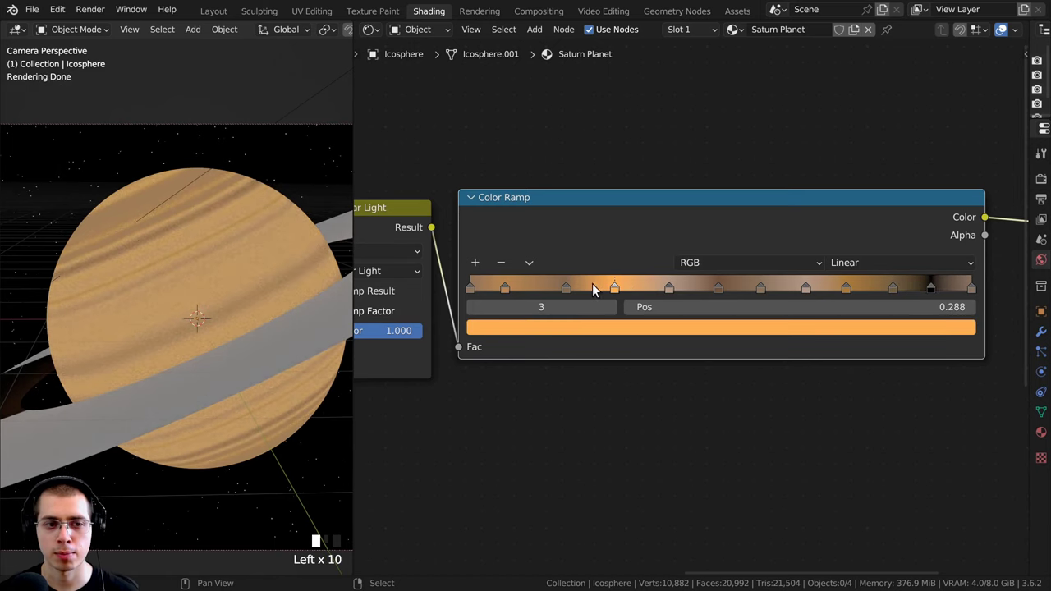
left_click(566, 286)
left_click(506, 286)
scroll(254, 296, "down", 2)
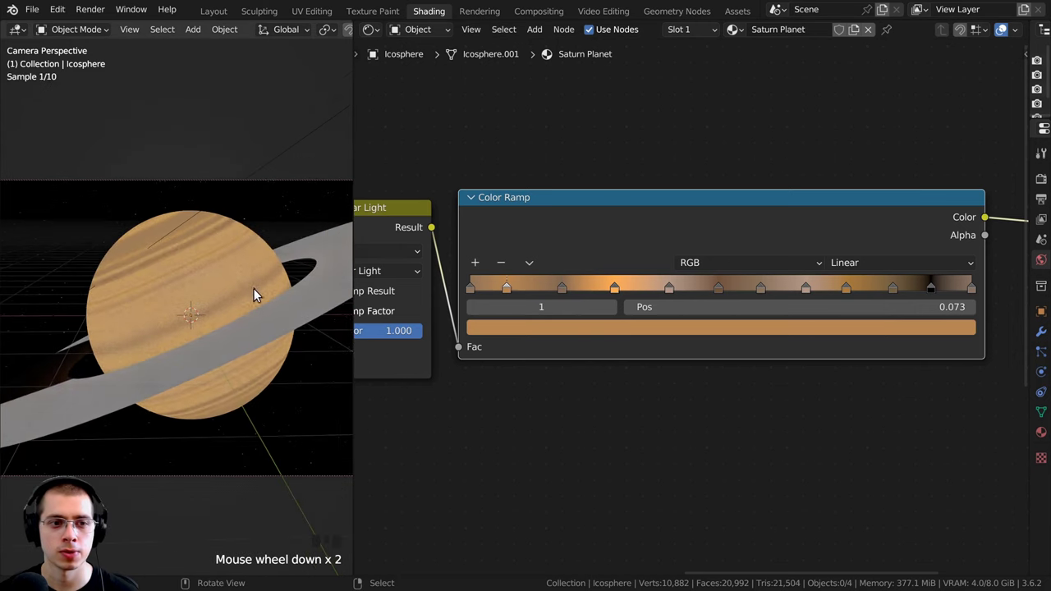
scroll(254, 289, "up", 1)
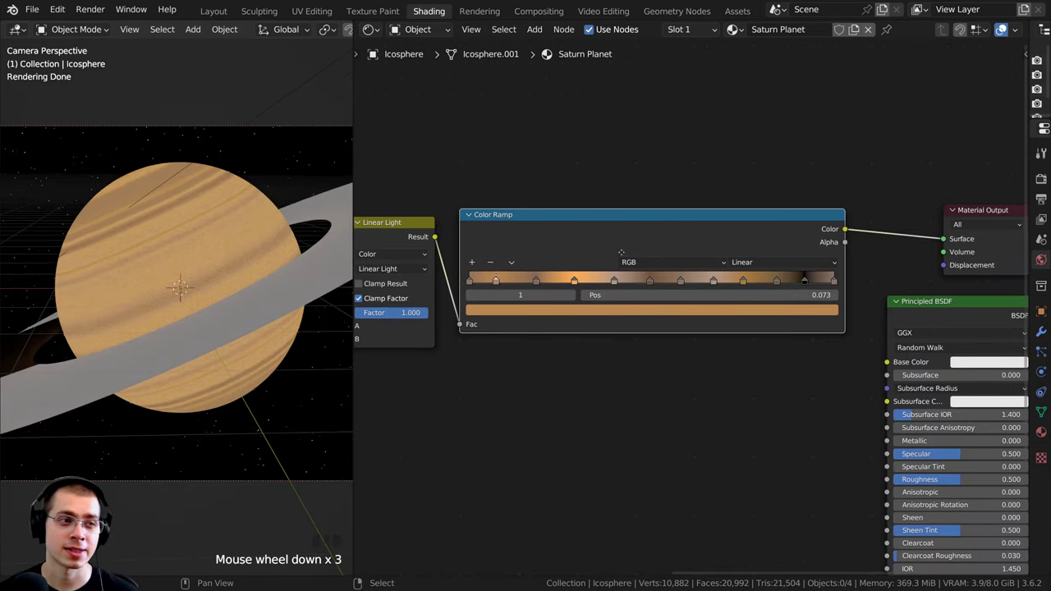
- Connect the Color Ramp's Color output to the Principled BSDF's Base Color and route the BSDF to the Material Output's Surface
middle_click_drag(621, 251, 565, 248)
left_click(569, 227)
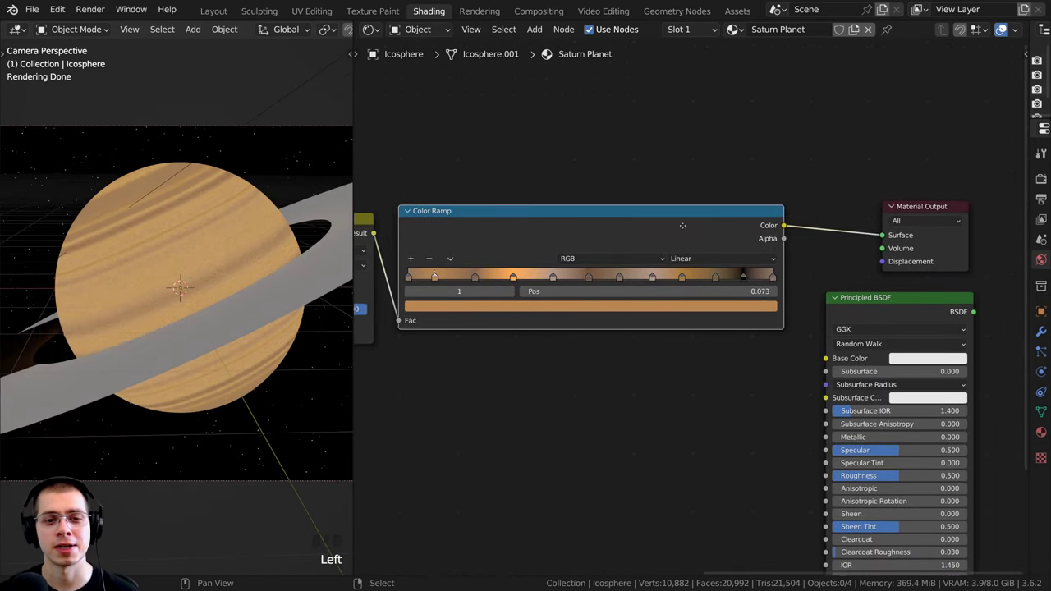
middle_click_drag(683, 225, 633, 225)
scroll(624, 205, "up", 2)
left_click_drag(627, 200, 688, 382)
scroll(739, 345, "down", 1)
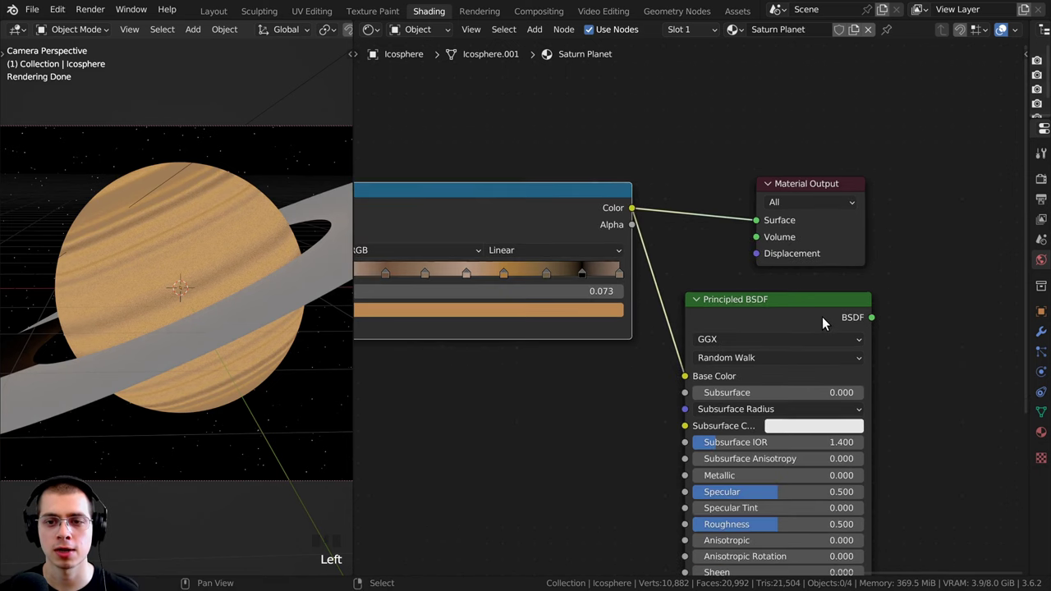
middle_click_drag(784, 304, 742, 288)
left_click(749, 293, "ctrl+shift")
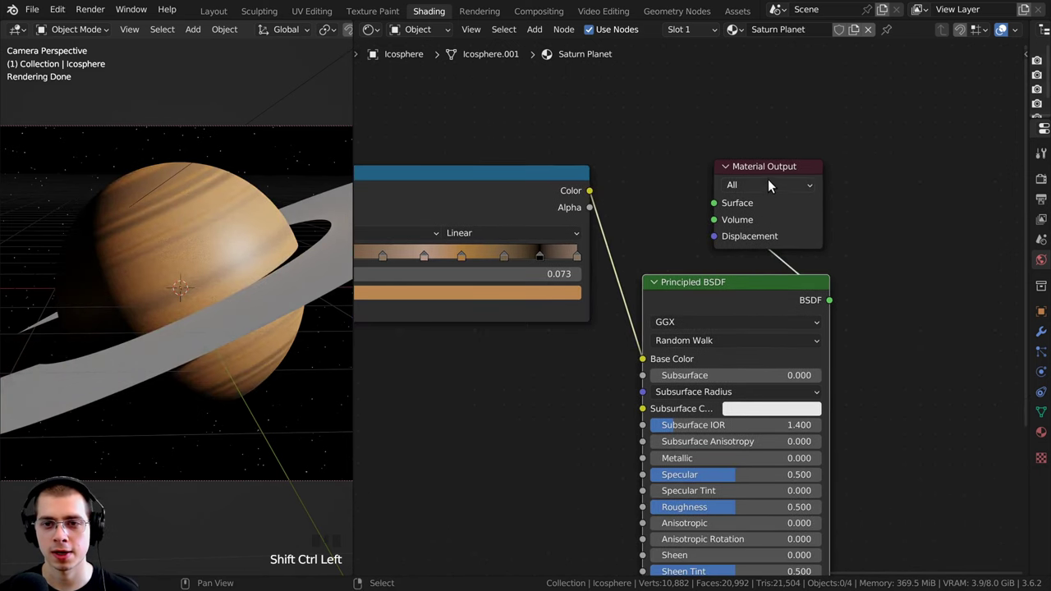
- Arrange the Principled BSDF directly beside the Color Ramp, with the Material Output just after it
left_click_drag(768, 179, 895, 292)
left_click_drag(703, 290, 663, 181)
scroll(153, 305, "down", 2)
scroll(141, 286, "up", 3)
key("a")
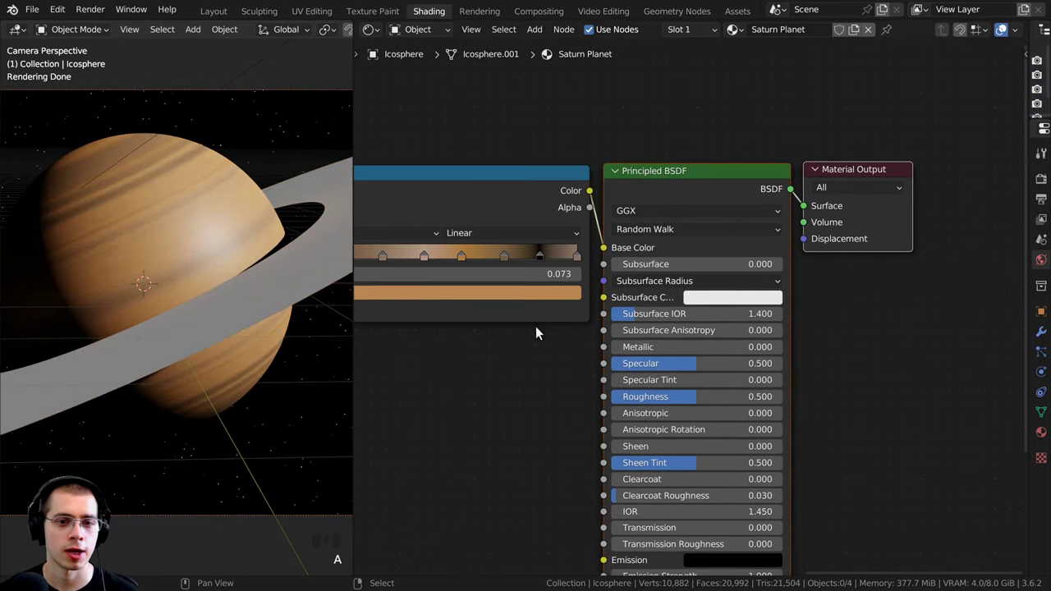
- Set the Principled BSDF's Roughness to 0.8 and check the planet's shading
middle_click_drag(535, 327, 622, 279)
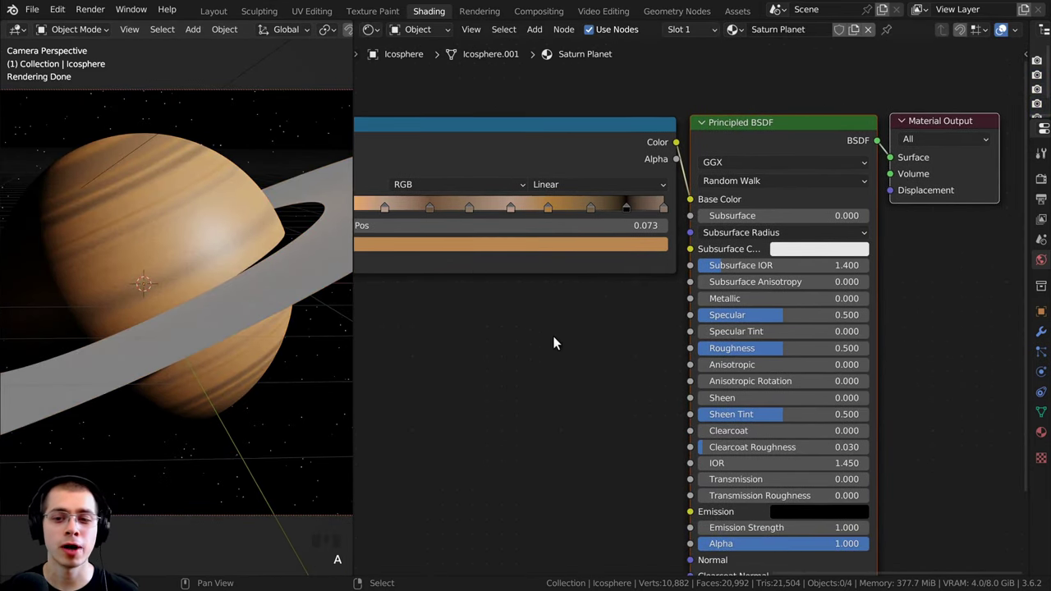
middle_click_drag(684, 356, 596, 279)
scroll(596, 279, "up", 2)
left_click(693, 273)
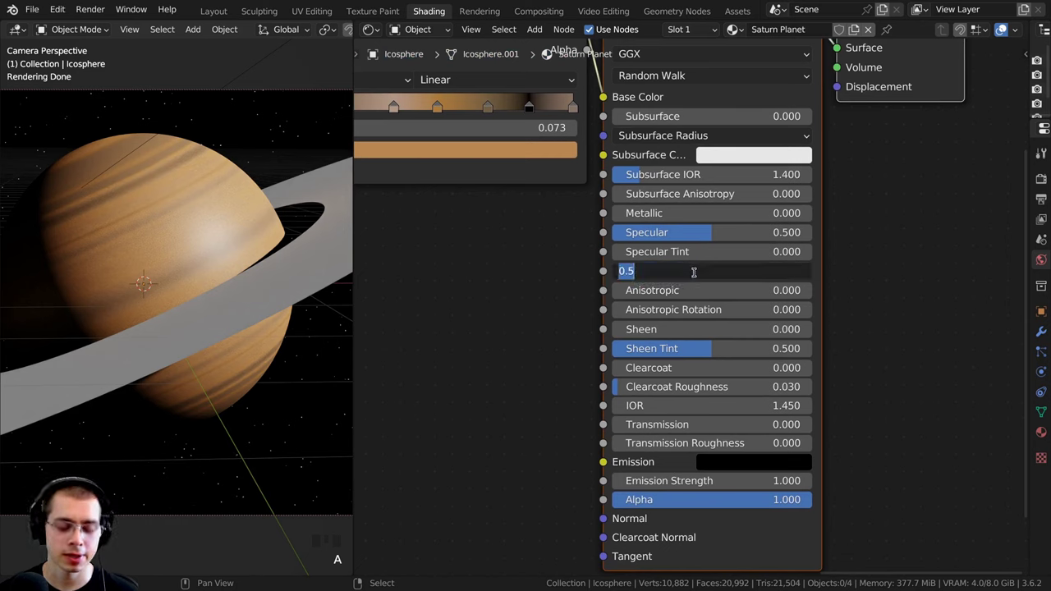
key("BackSpace")
left_click(234, 247)
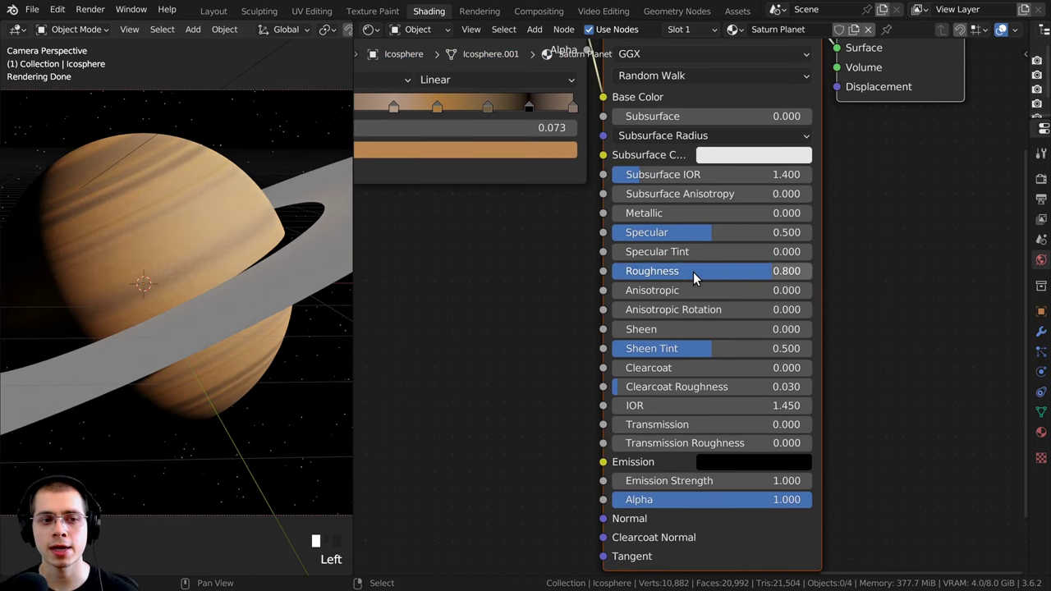
scroll(240, 246, "up", 1)
scroll(239, 251, "down", 1)
middle_click_drag(109, 433, 137, 439, "shift")
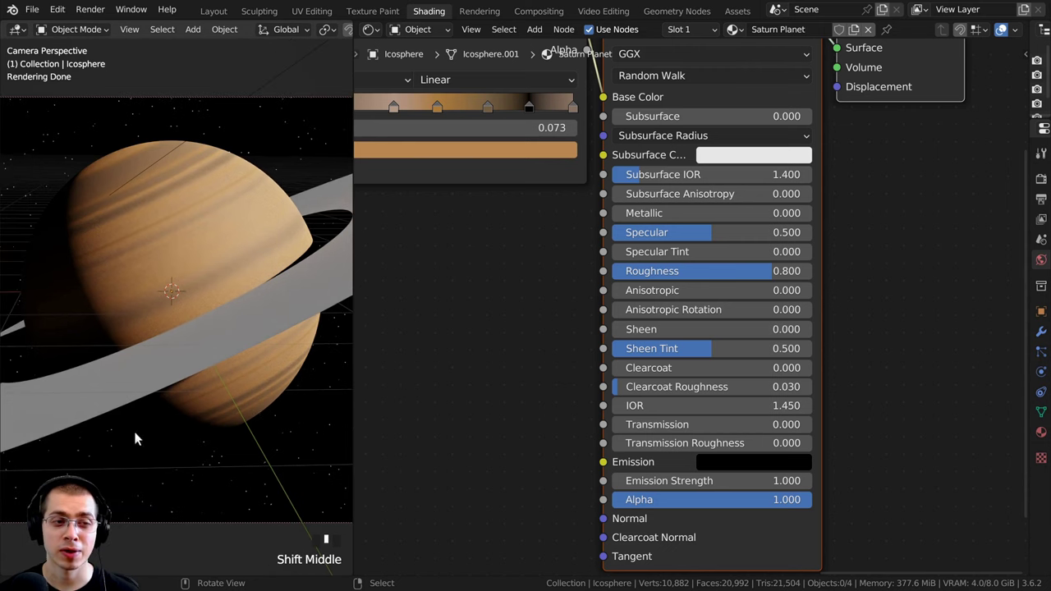
- Add a Layer Weight node below the Color Ramp
scroll(622, 348, "down", 4)
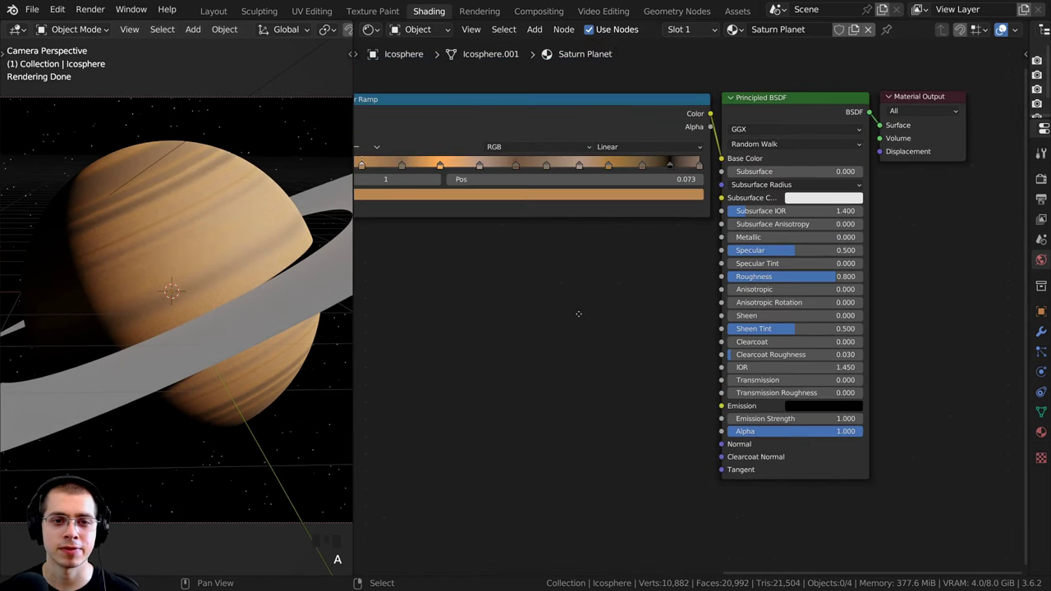
key("a")
key("shift+a")
left_click(564, 236)
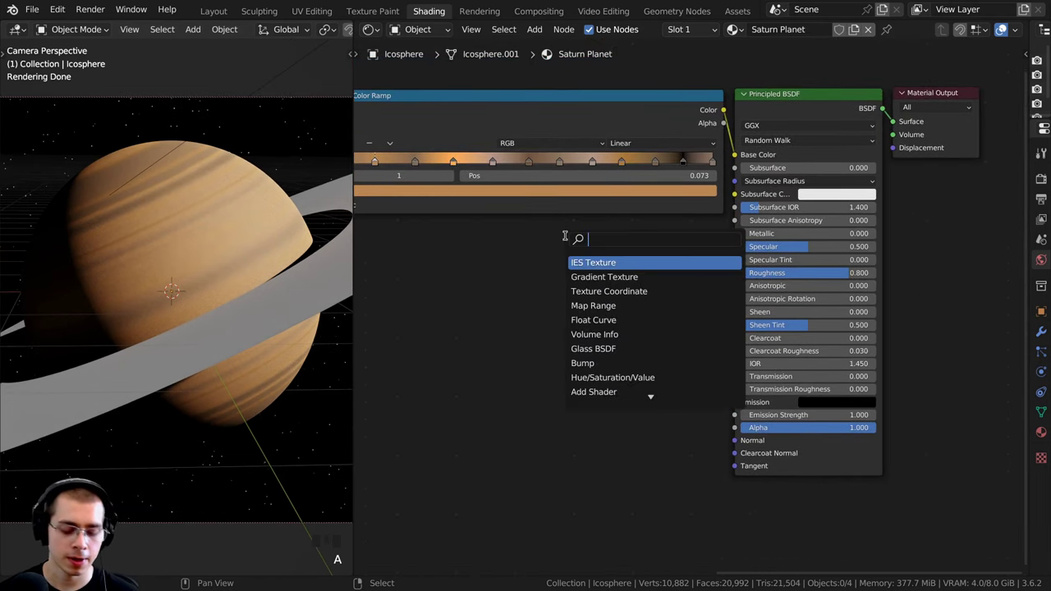
type("layer")
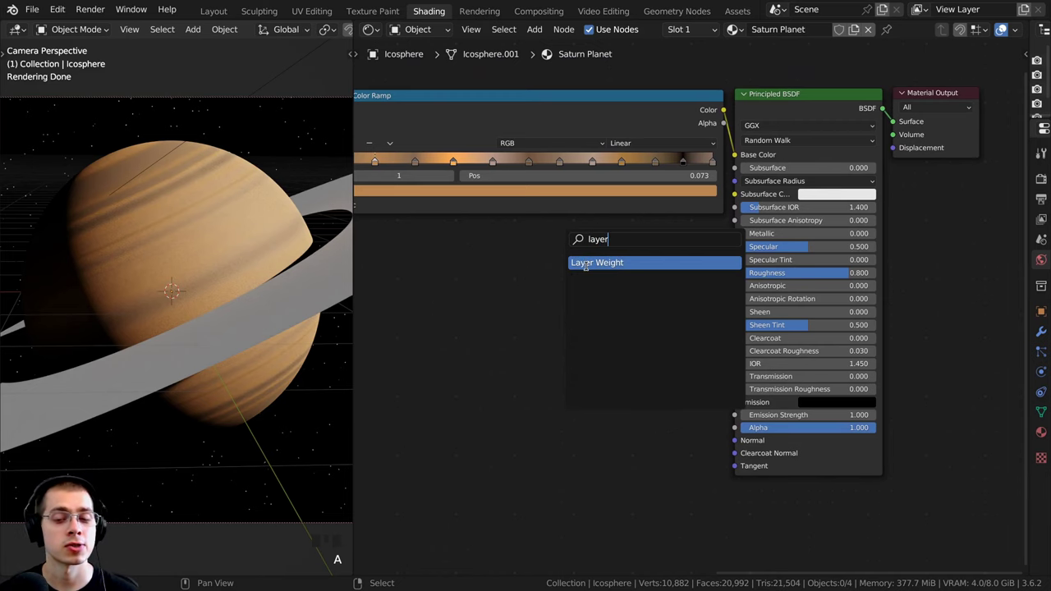
left_click(590, 263)
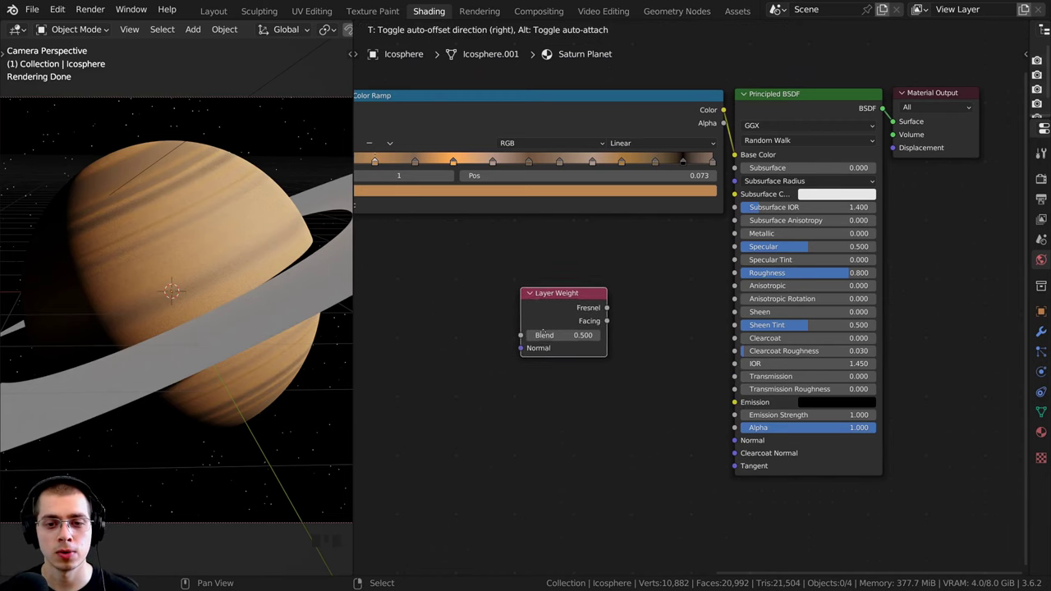
left_click(542, 322)
scroll(530, 304, "up", 2)
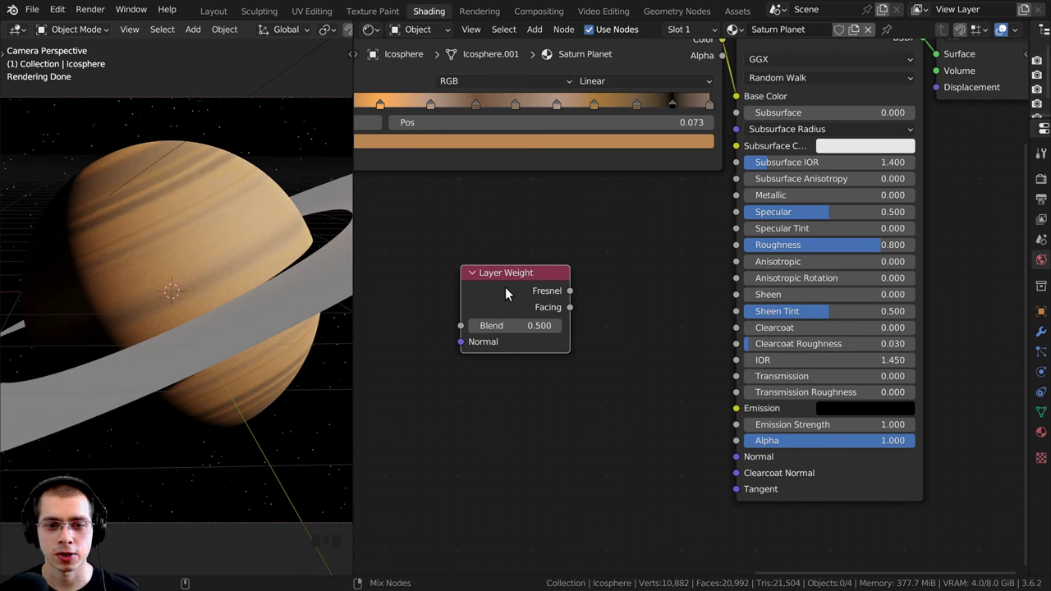
- Preview the Layer Weight's Fresnel output on the planet and examine the rim
left_click(506, 286, "ctrl+shift")
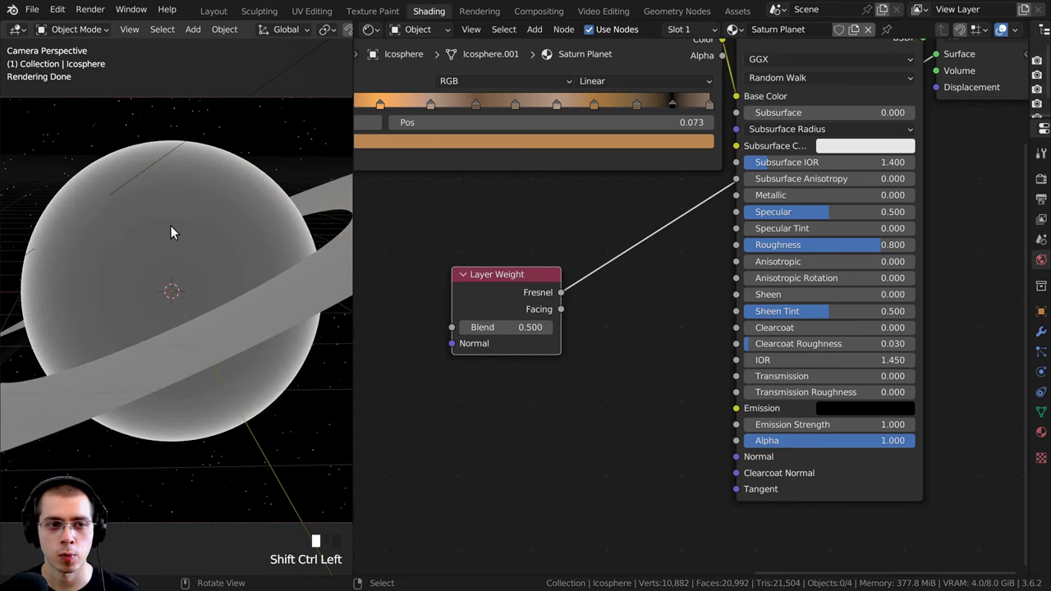
scroll(123, 205, "up", 3)
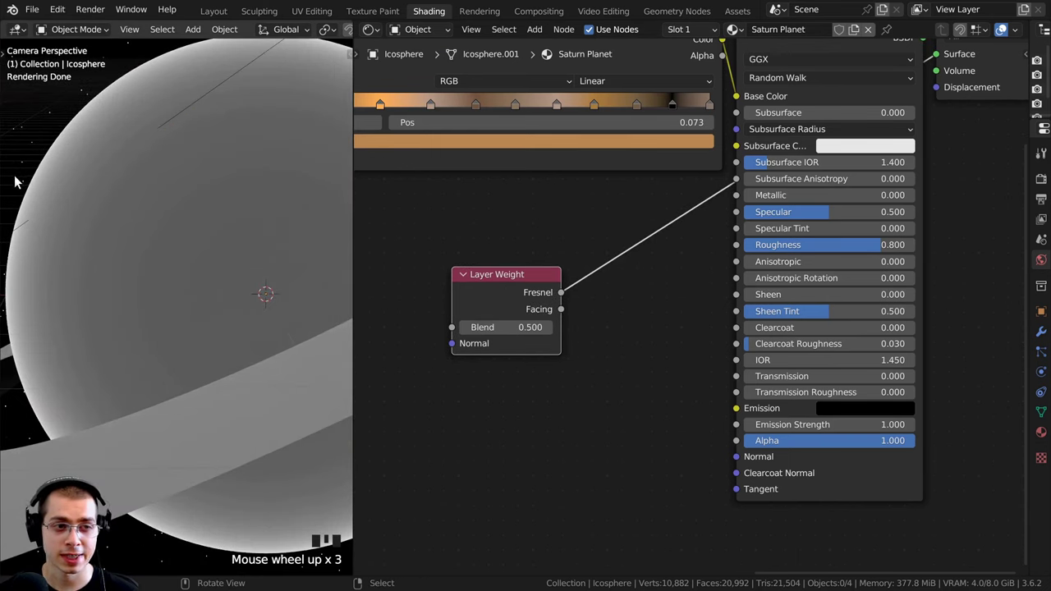
middle_click_drag(33, 154, 129, 170, "shift")
scroll(274, 238, "down", 3)
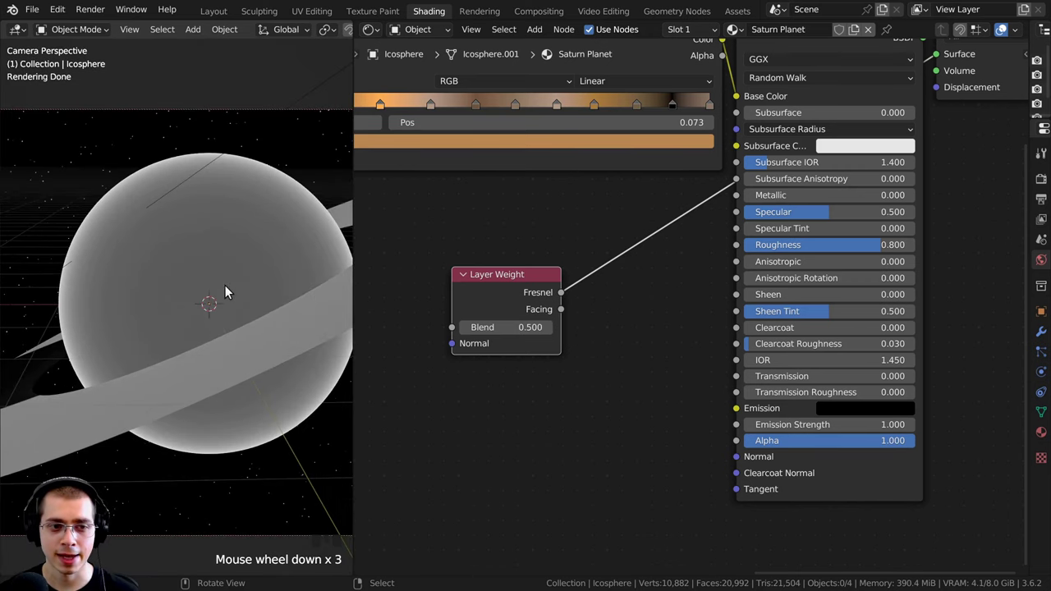
scroll(591, 326, "up", 1)
- Connect the Layer Weight's Fresnel output to the Principled BSDF's Emission Strength and route the BSDF back to the material's Surface
middle_click_drag(532, 329, 512, 256)
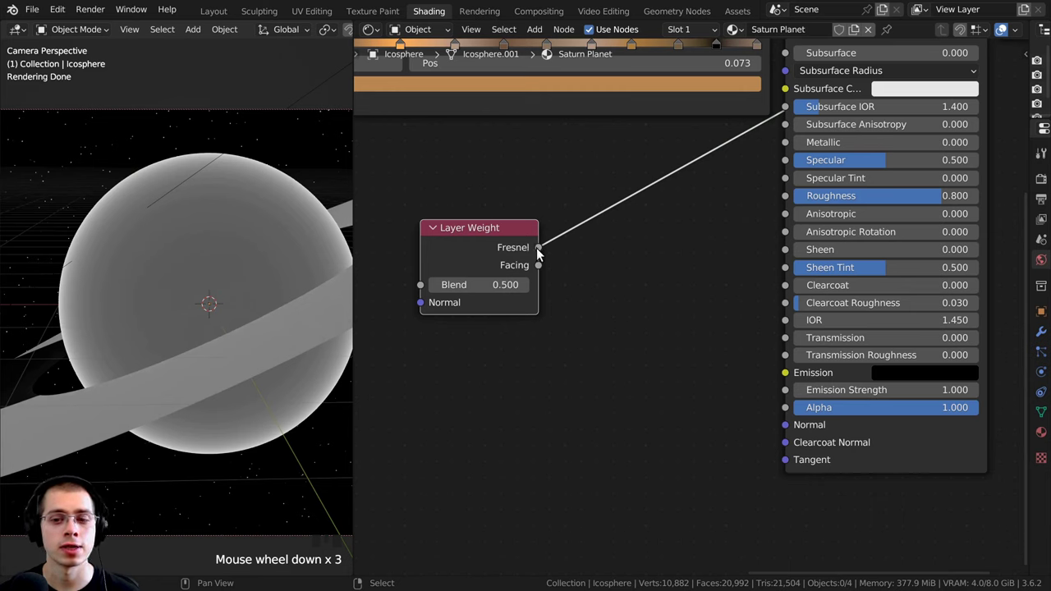
left_click_drag(539, 247, 785, 392)
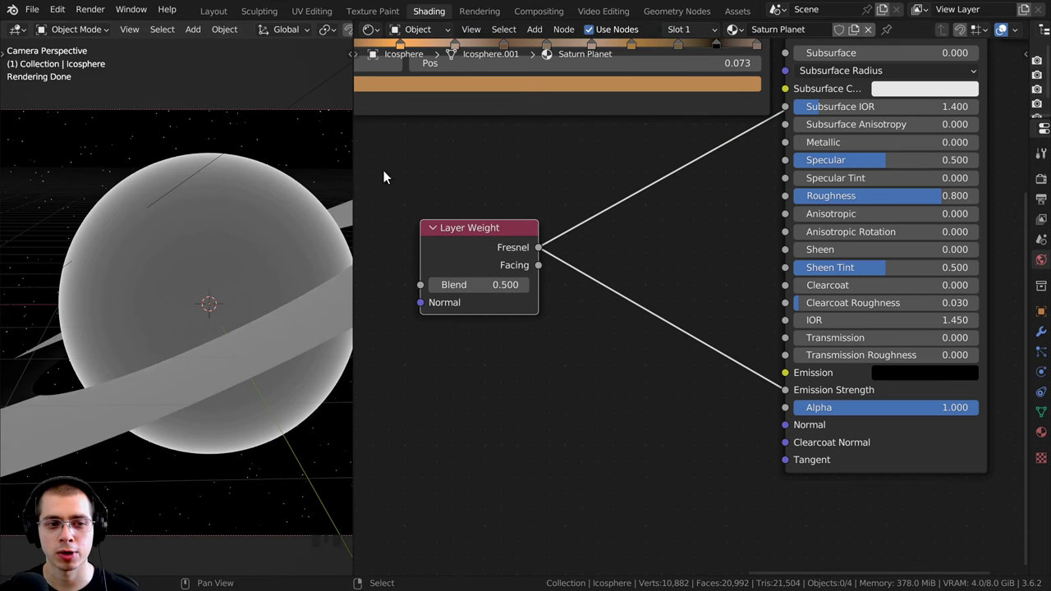
scroll(668, 229, "down", 3)
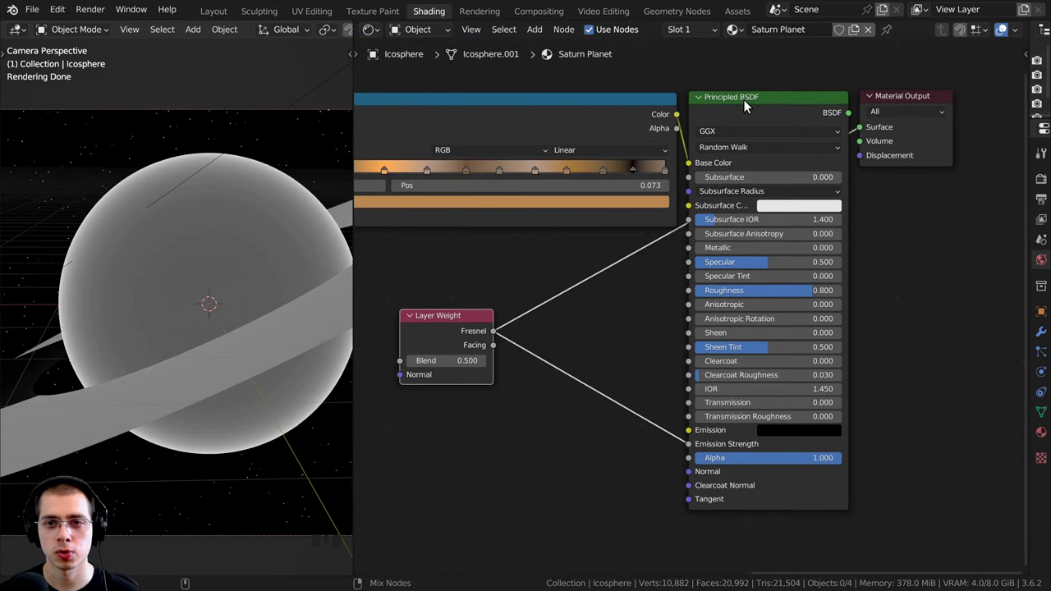
left_click(743, 99, "ctrl+shift")
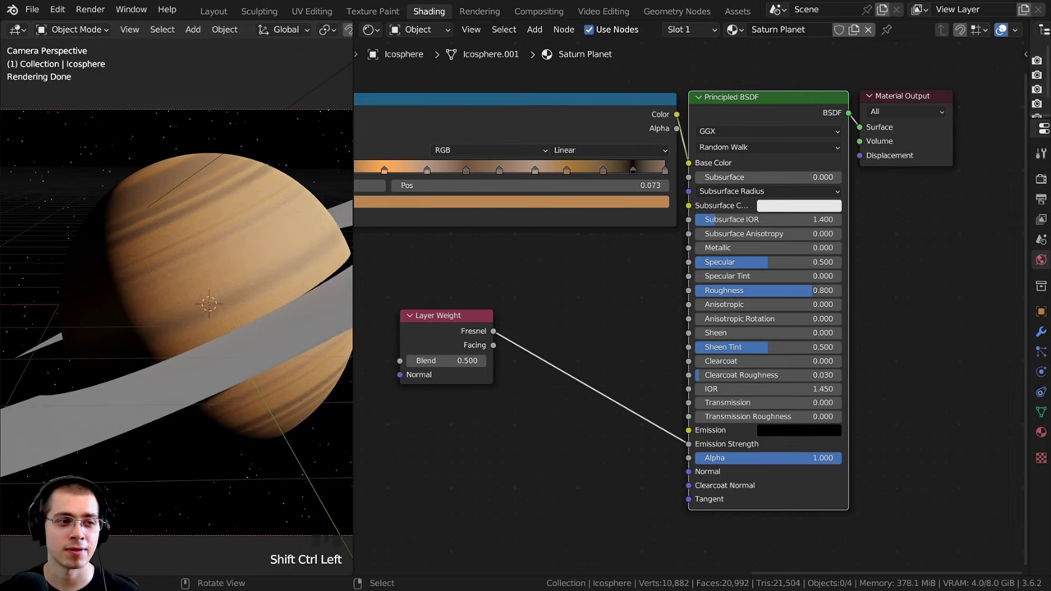
middle_click_drag(640, 413, 488, 315)
scroll(525, 333, "up", 2)
middle_click_drag(532, 347, 543, 372)
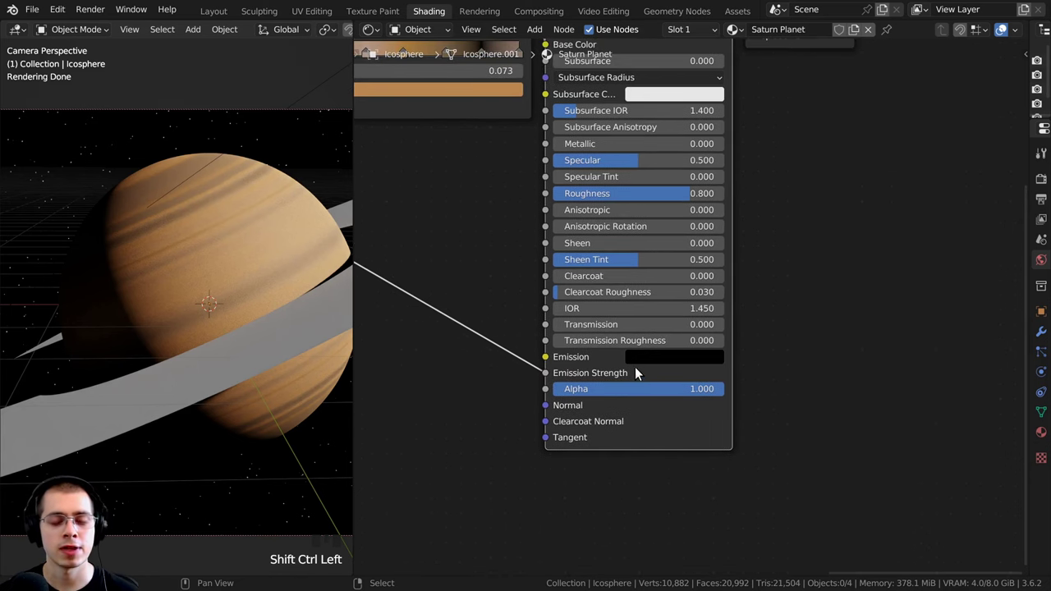
- Give the Principled BSDF's Emission a freely picked light blue color
middle_click_drag(635, 368, 650, 380)
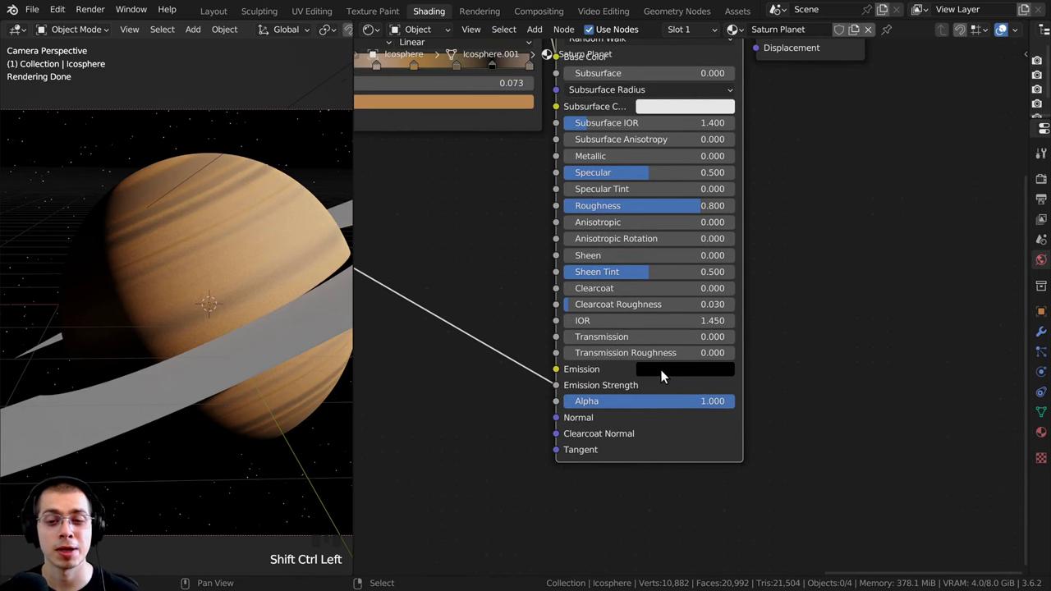
scroll(664, 376, "down", 1)
left_click(664, 405)
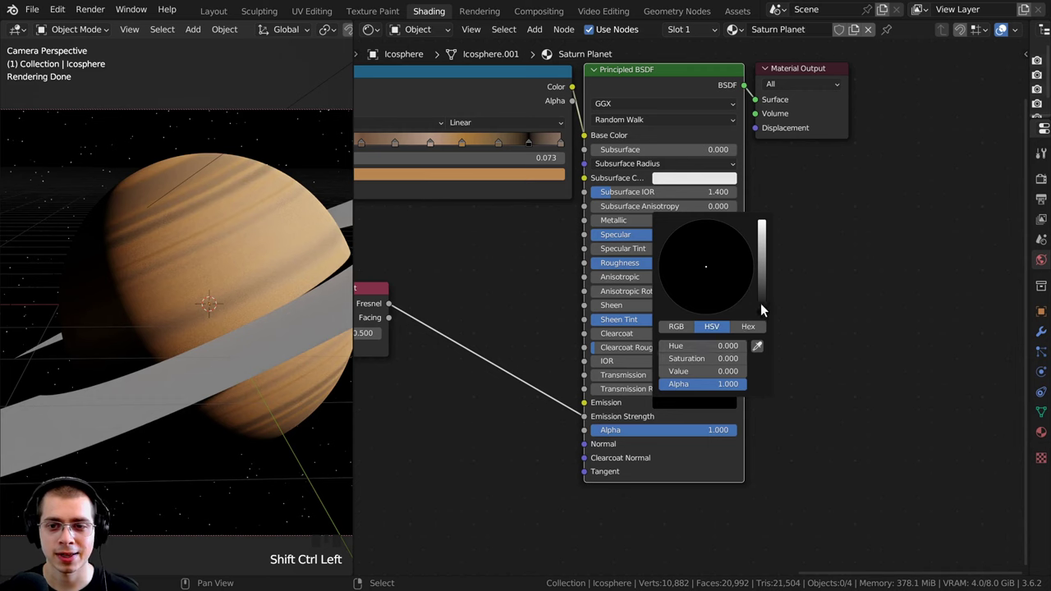
left_click_drag(760, 303, 761, 242)
left_click_drag(705, 265, 757, 238)
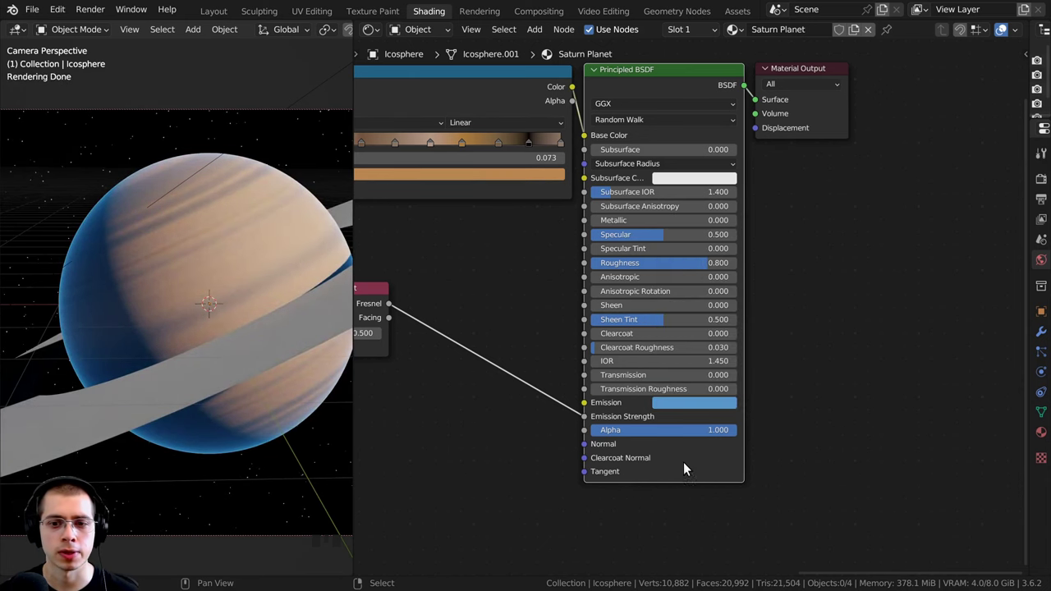
- Paste the light blue hex color 66A4BF into the Principled BSDF's Emission and inspect the glow along the planet's rim
scroll(683, 462, "up", 2)
key("ctrl+v")
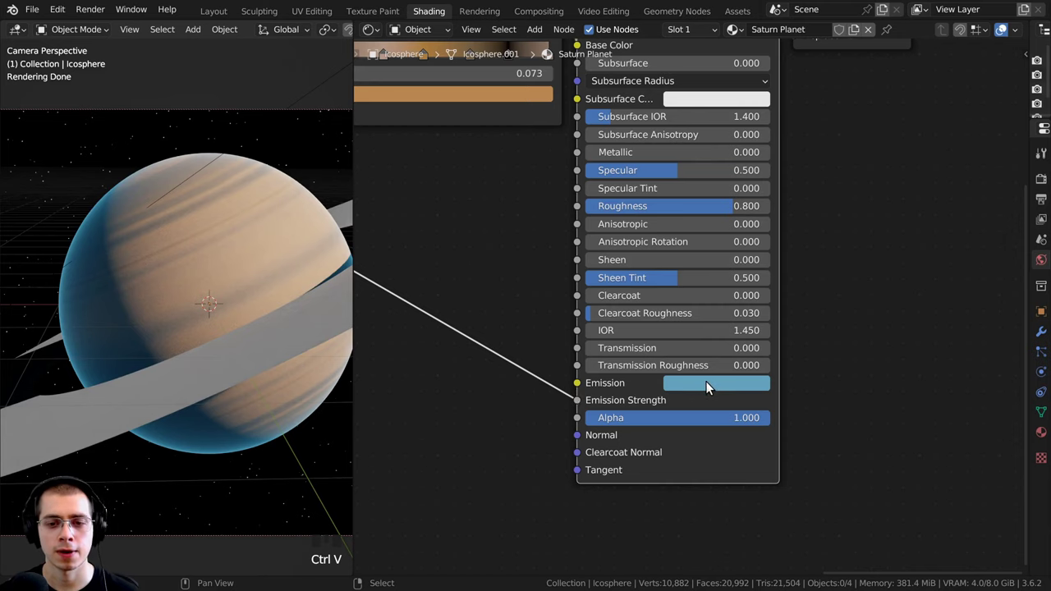
left_click(707, 384)
left_click(782, 287)
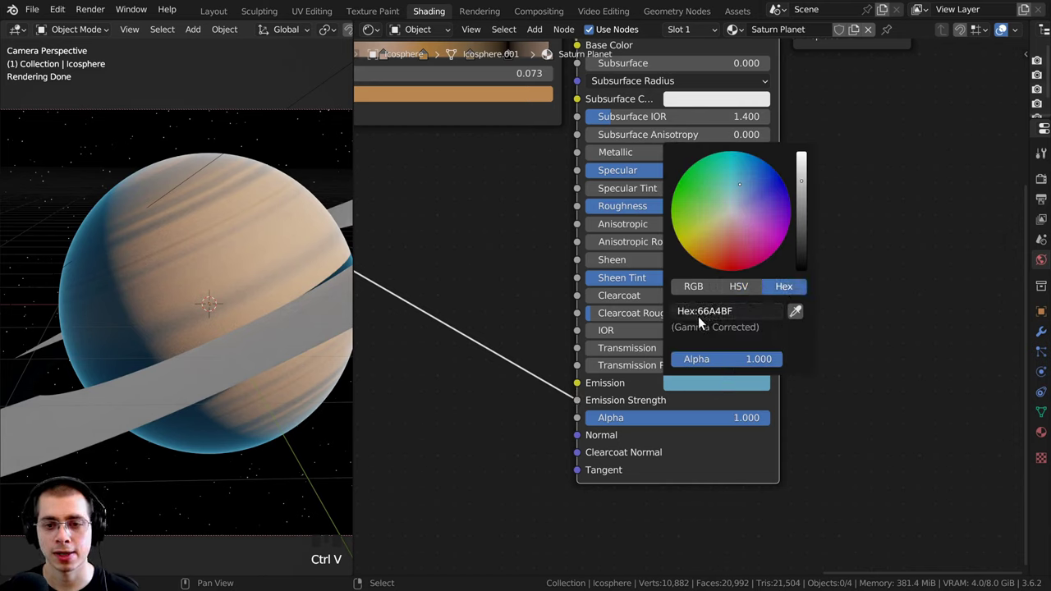
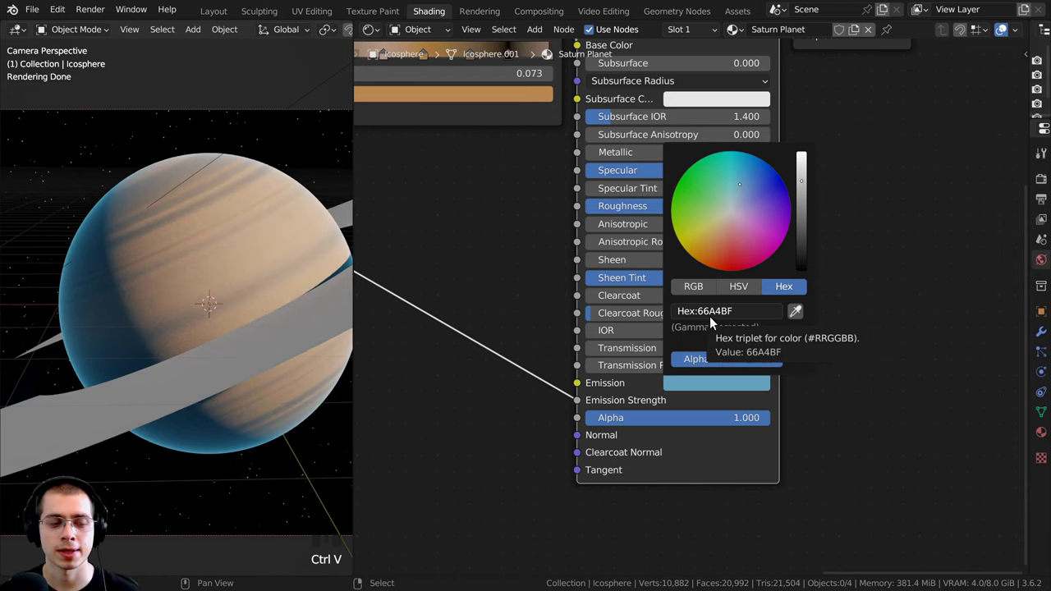
middle_click_drag(176, 327, 236, 306, "shift")
scroll(126, 332, "up", 4)
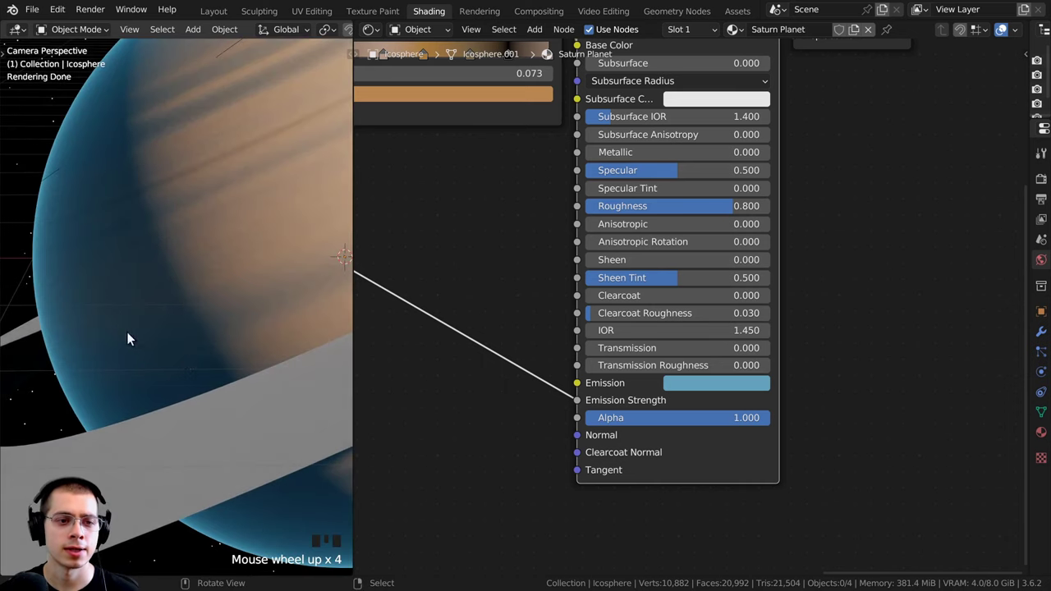
middle_click_drag(198, 241, 90, 150, "shift")
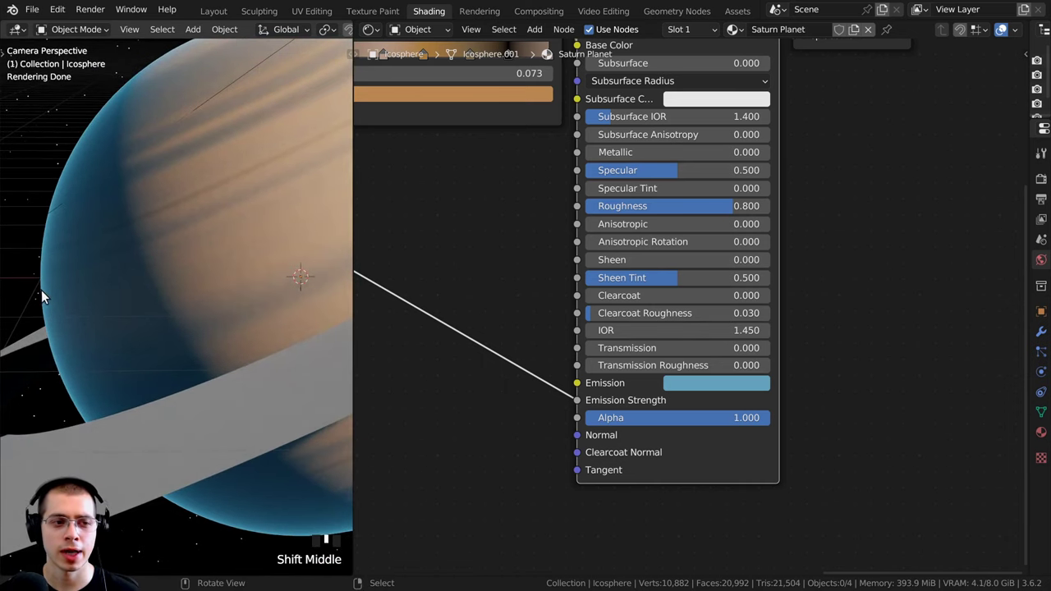
scroll(524, 296, "down", 1)
- Insert a Color Ramp node between the Layer Weight's Fresnel output and the Principled BSDF's Emission Strength
middle_click_drag(494, 303, 648, 316, "shift")
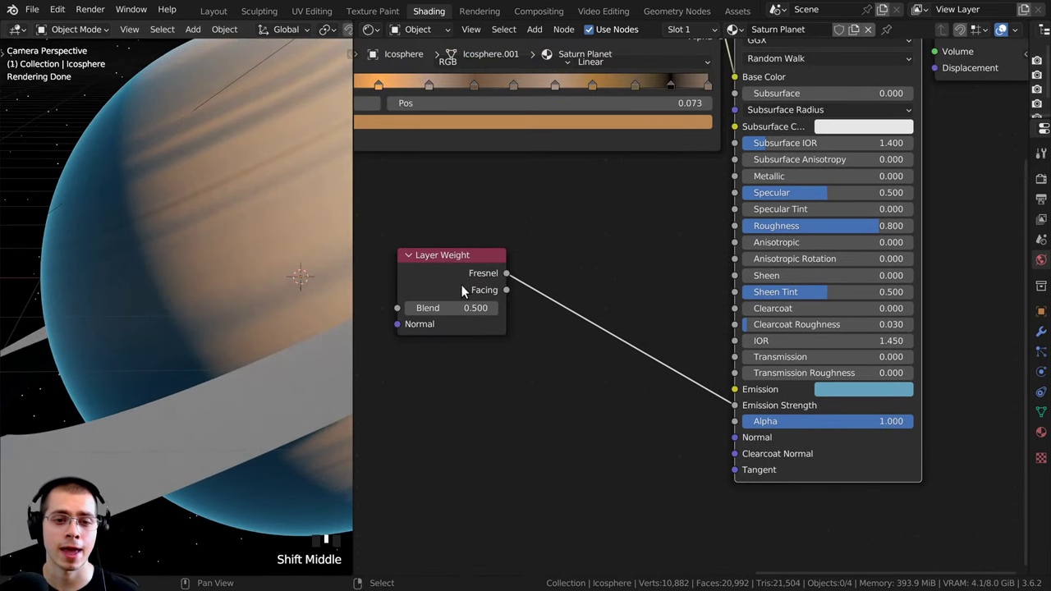
left_click_drag(459, 281, 449, 281)
key("shift+a")
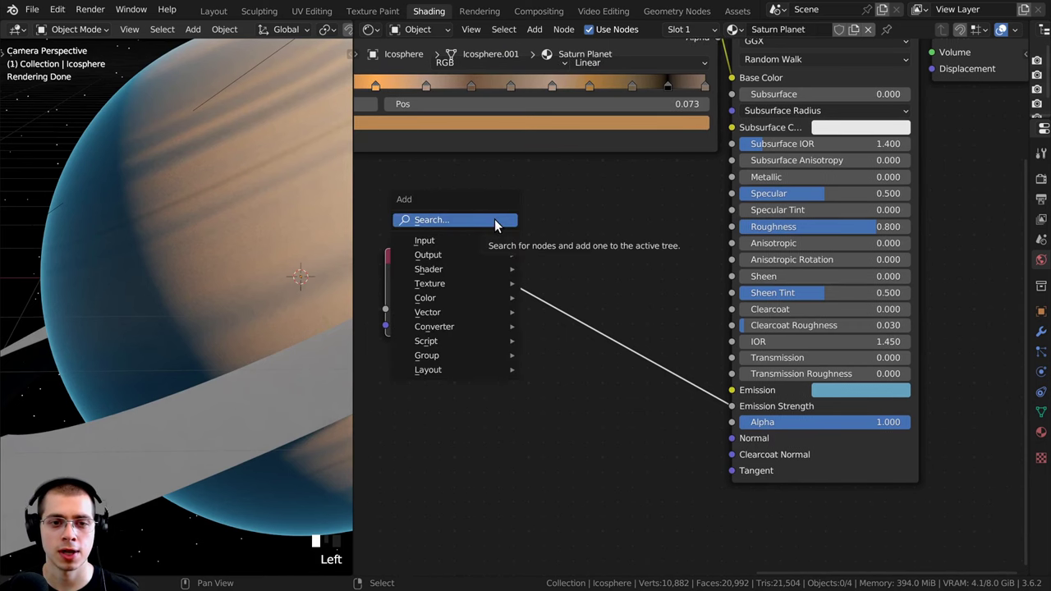
left_click(494, 219)
type("col")
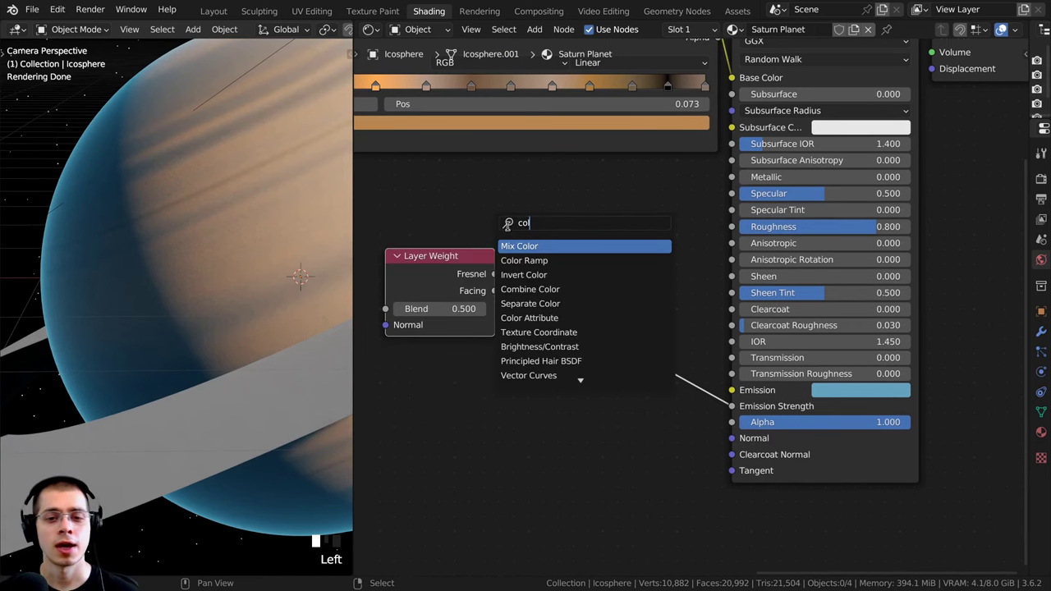
left_click(529, 260)
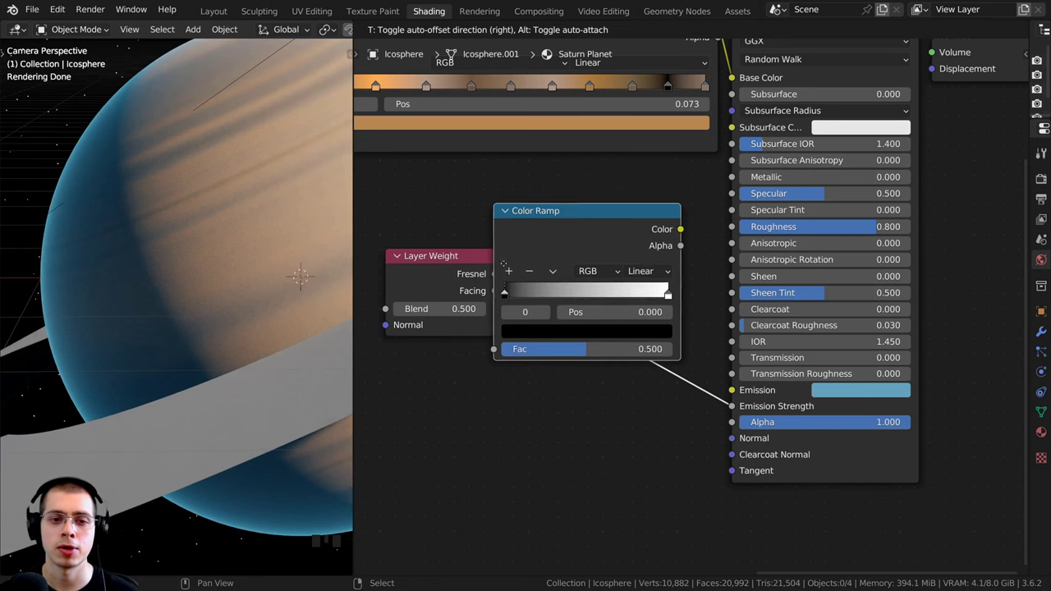
left_click(559, 292)
left_click(558, 291)
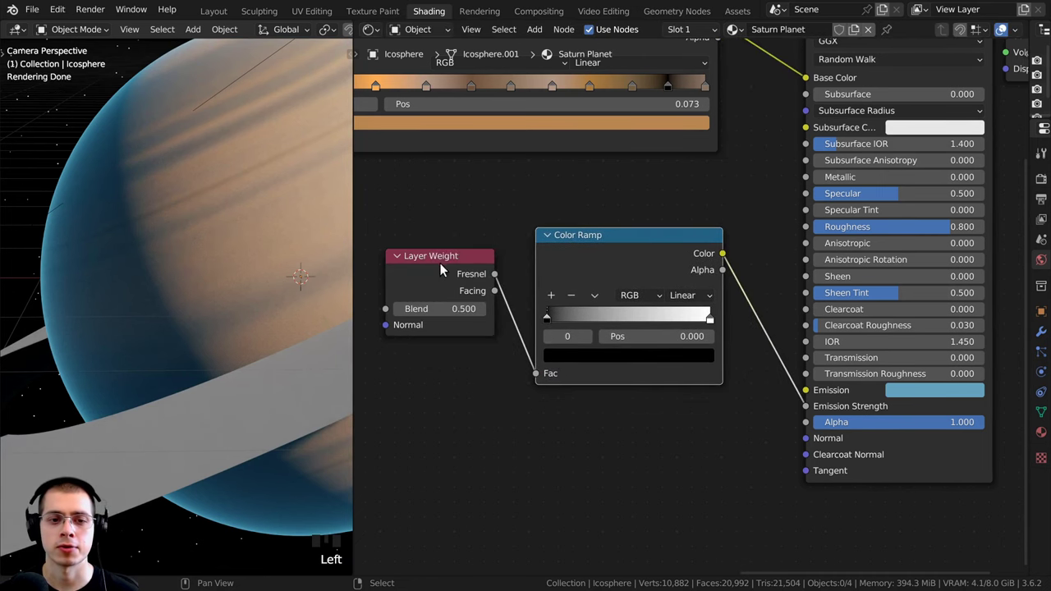
- Move the new Color Ramp's black stop to position 0.156 to narrow the rim glow, checking the planet's edge
scroll(502, 325, "up", 1)
left_click_drag(521, 318, 555, 320)
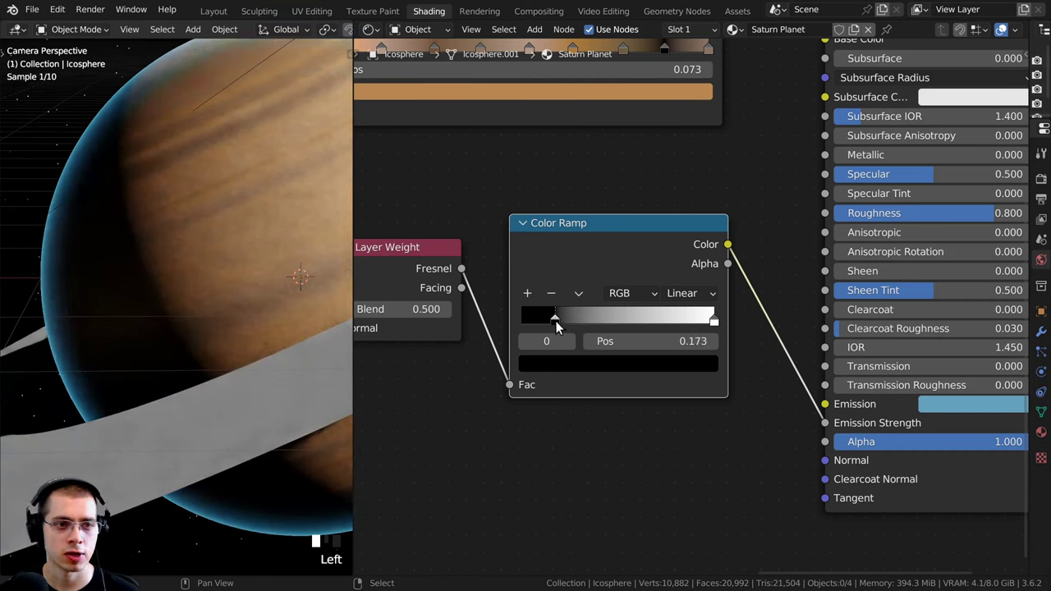
middle_click_drag(206, 245, 137, 191, "shift")
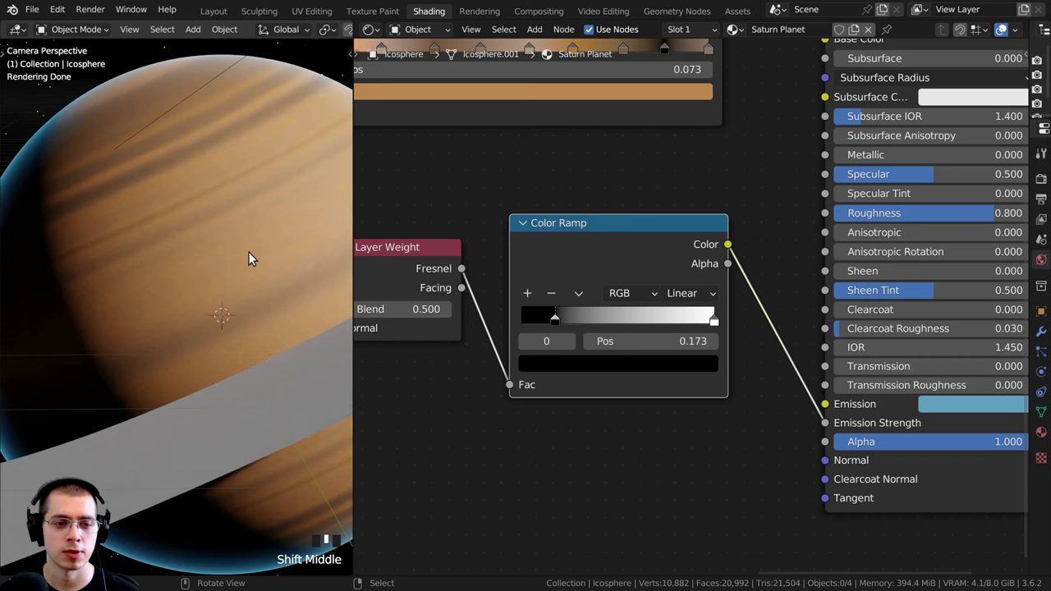
middle_click_drag(164, 271, 195, 134, "shift")
left_click_drag(555, 319, 551, 319)
middle_click_drag(164, 246, 271, 328, "shift")
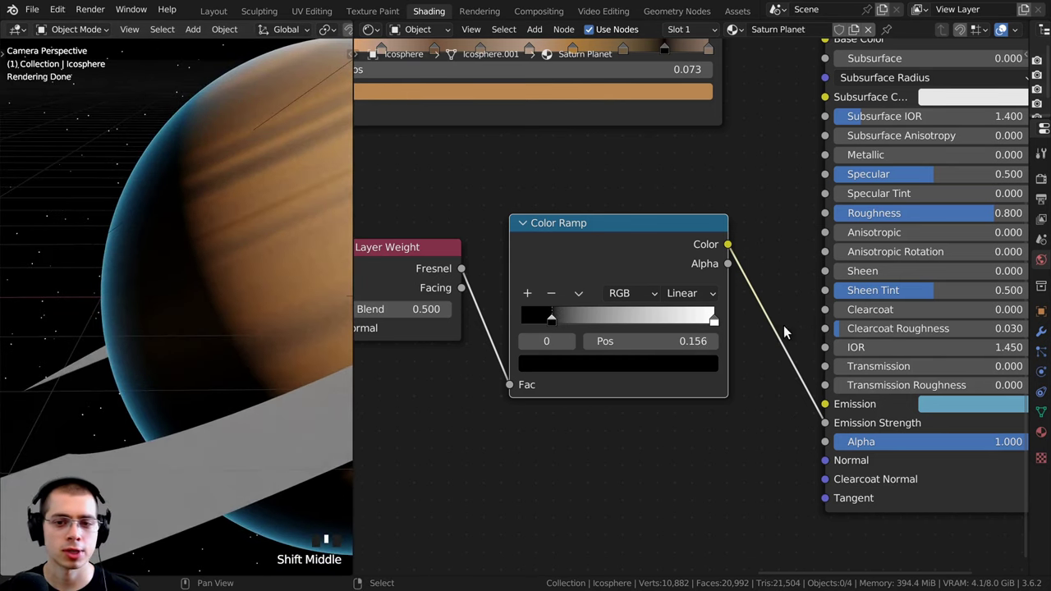
- Darken the white end stop of the Layer Weight's Color Ramp to mid grey, hex 737373
left_click(711, 318)
scroll(712, 320, "down", 2)
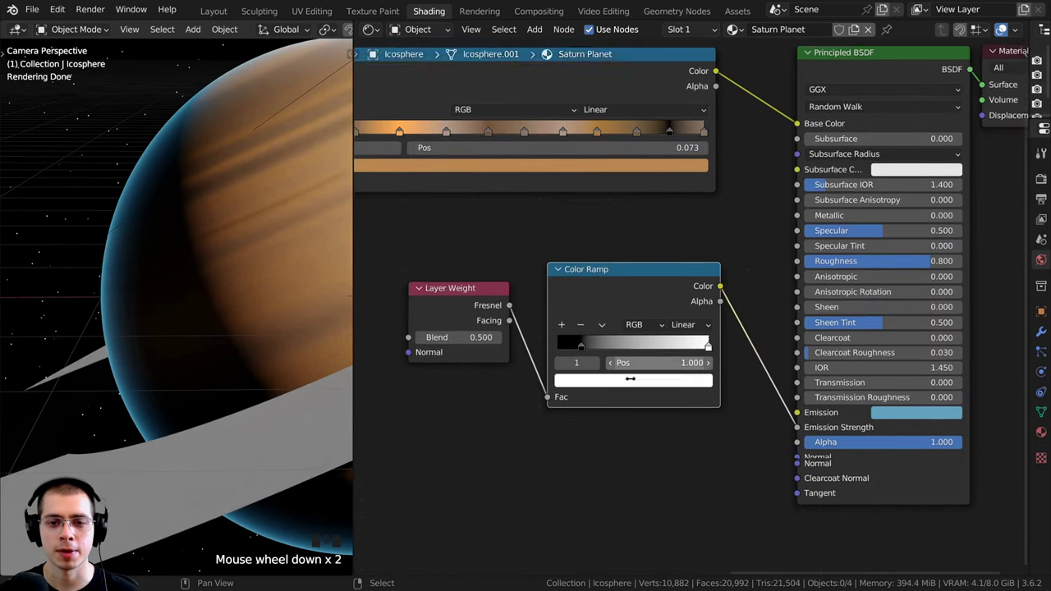
left_click(630, 391)
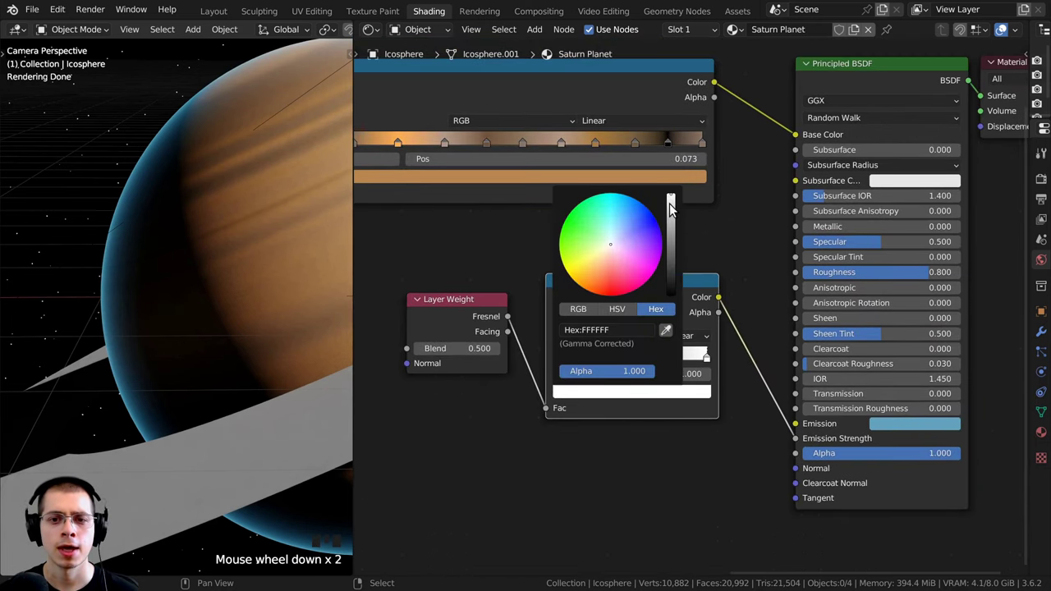
left_click_drag(670, 208, 674, 249)
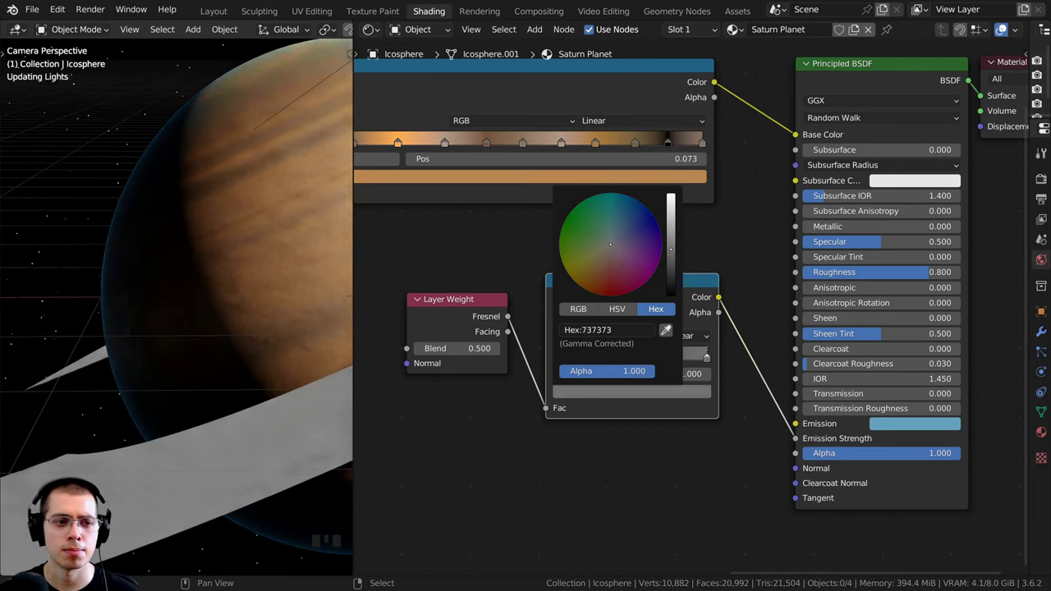
- Add a middle stop at position 0.380 to the Color Ramp driving the emission strength
scroll(536, 339, "up", 3)
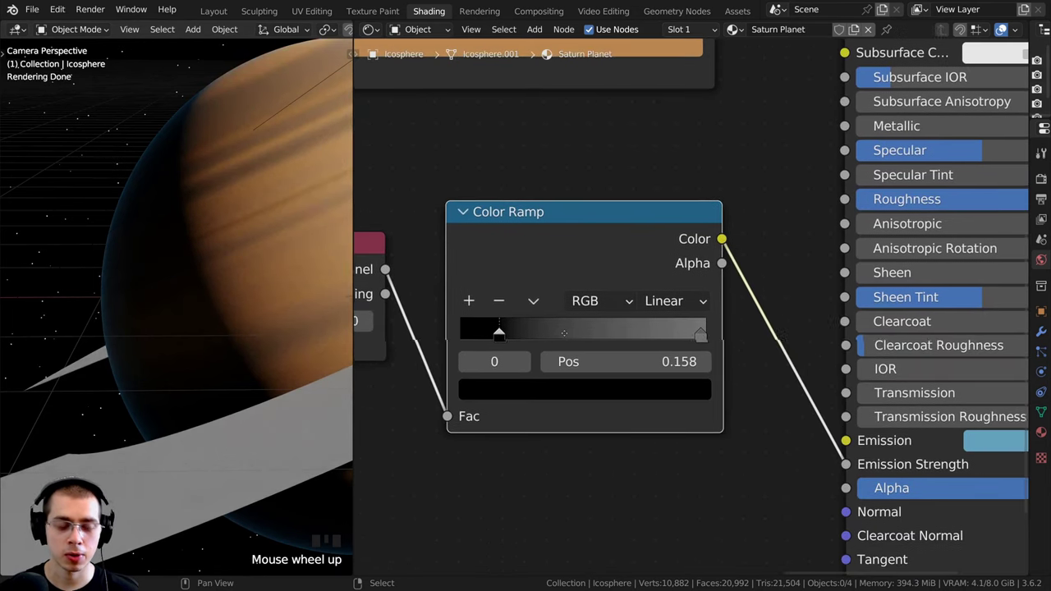
middle_click_drag(564, 333, 566, 334)
left_click(556, 332, "ctrl")
left_click_drag(556, 333, 554, 333)
scroll(553, 391, "down", 1)
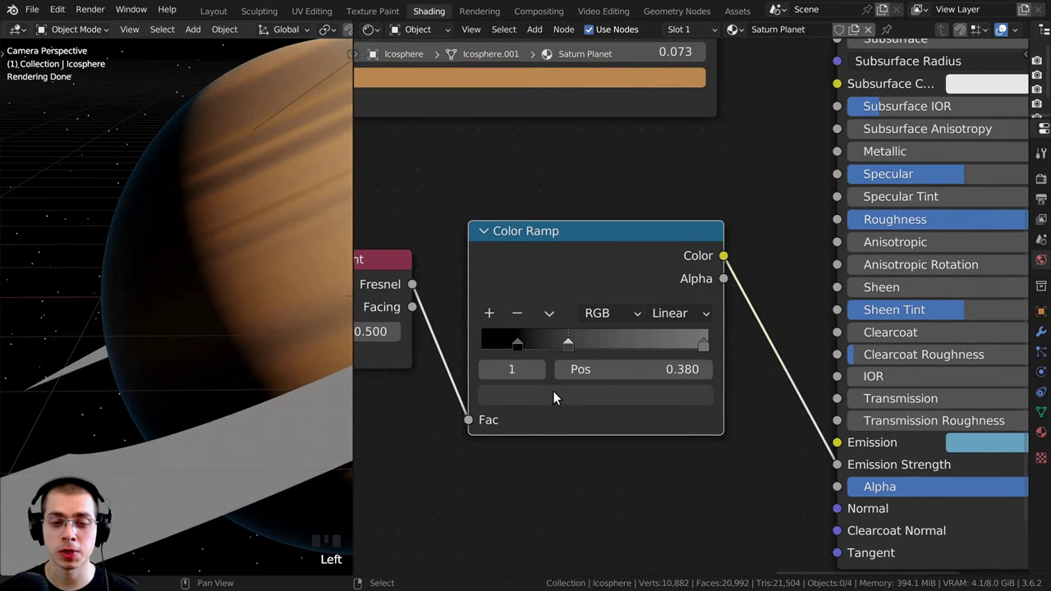
- Lighten the Color Ramp's middle stop to a grey of about hex 565656, judging the glow at the planet's edge
left_click(551, 395)
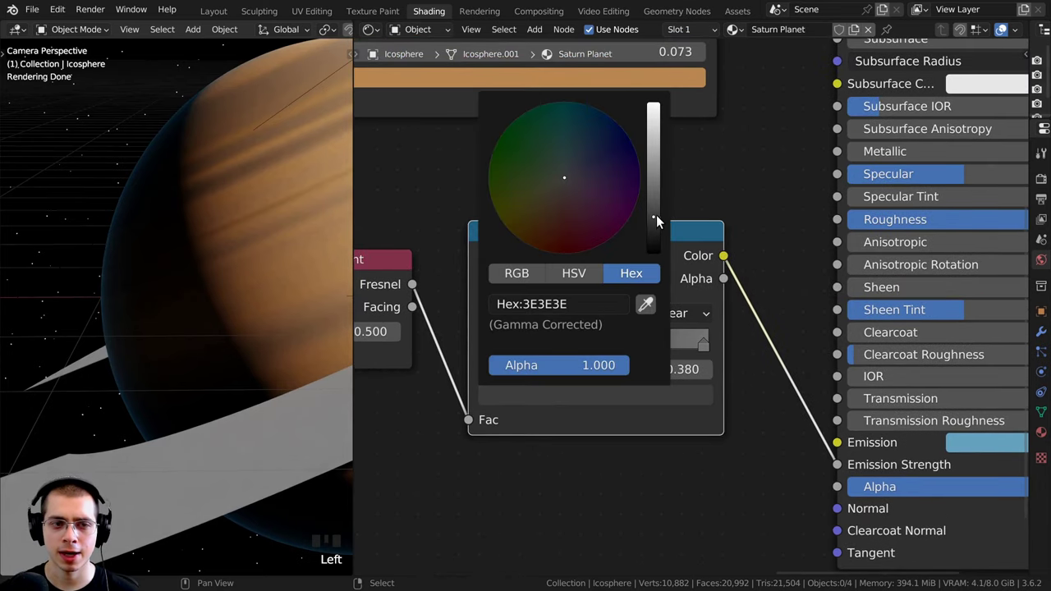
left_click_drag(656, 215, 655, 204)
middle_click_drag(338, 252, 36, 262, "shift")
scroll(98, 247, "up", 5)
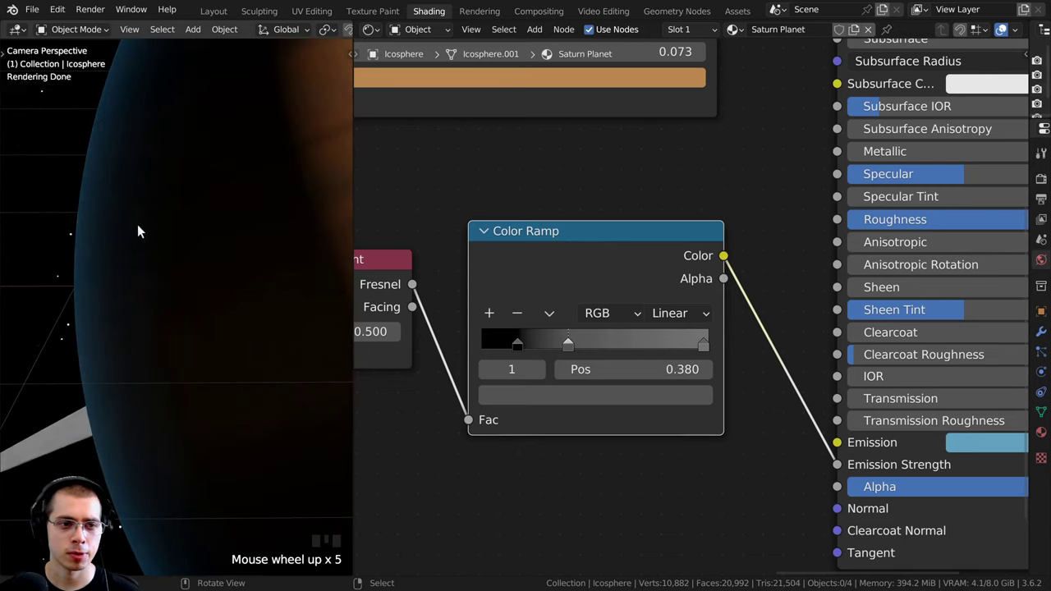
left_click(599, 396)
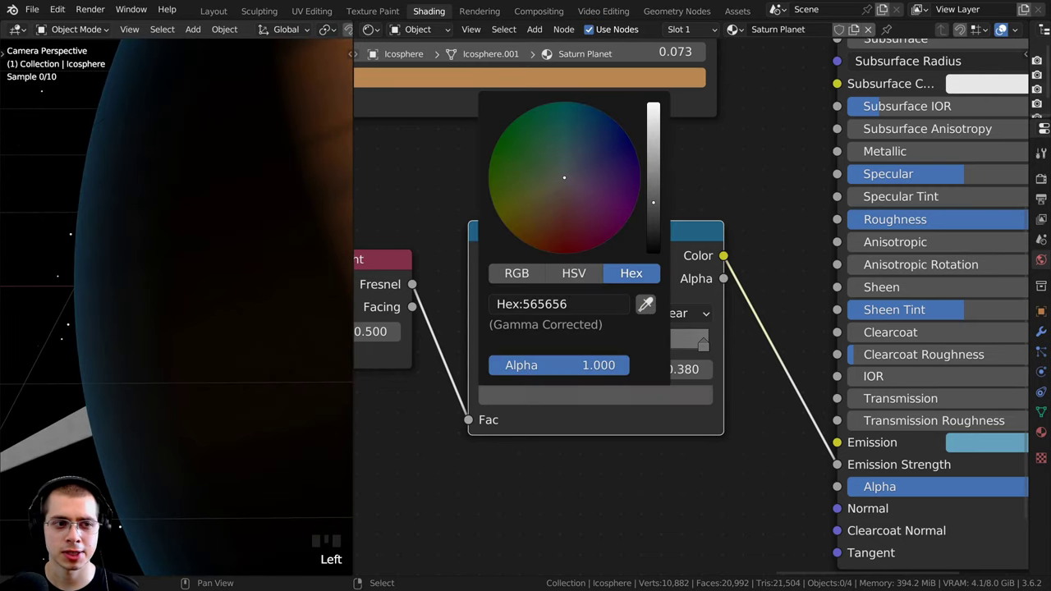
left_click_drag(655, 203, 655, 202)
scroll(434, 285, "down", 4)
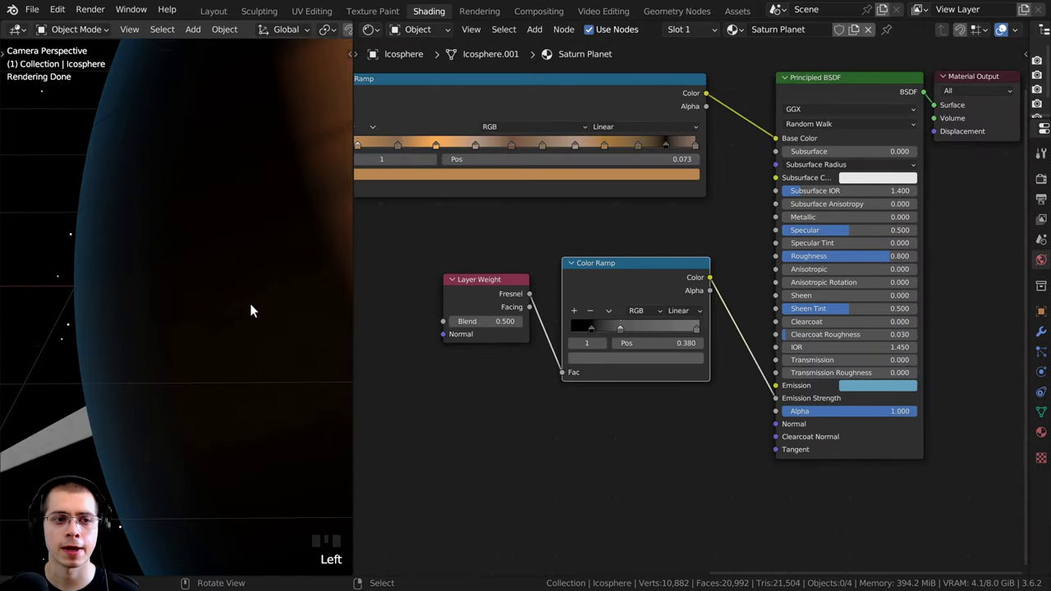
- Connect the Noise Texture's Fac output to the Principled BSDF's Normal input
scroll(249, 300, "down", 5)
middle_click_drag(178, 276, 161, 271, "shift")
scroll(686, 285, "down", 3)
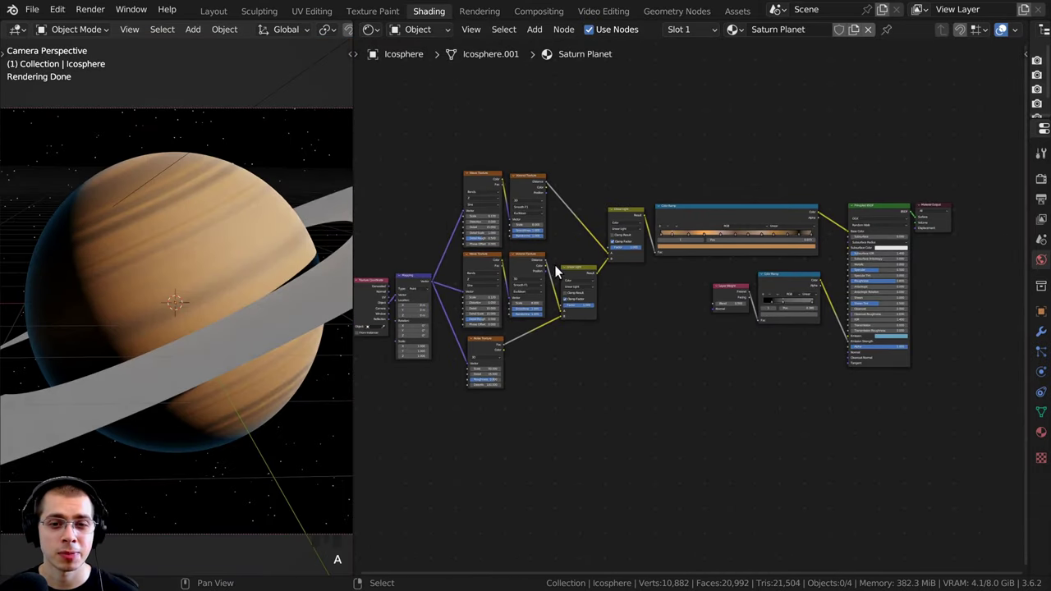
middle_click_drag(556, 272, 599, 276)
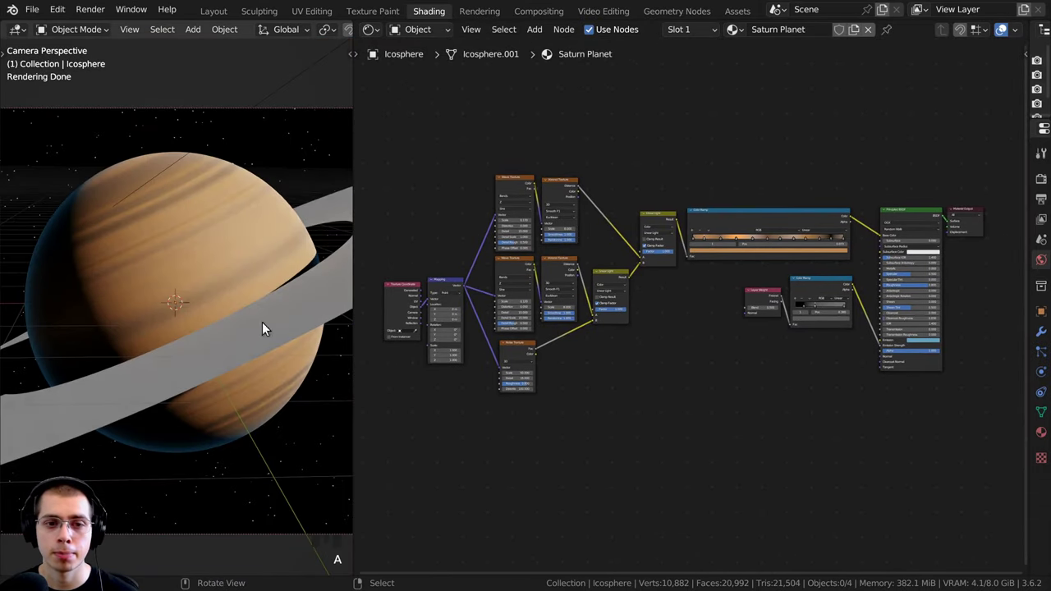
middle_click_drag(511, 369, 633, 252)
scroll(639, 220, "up", 8)
left_click(578, 122)
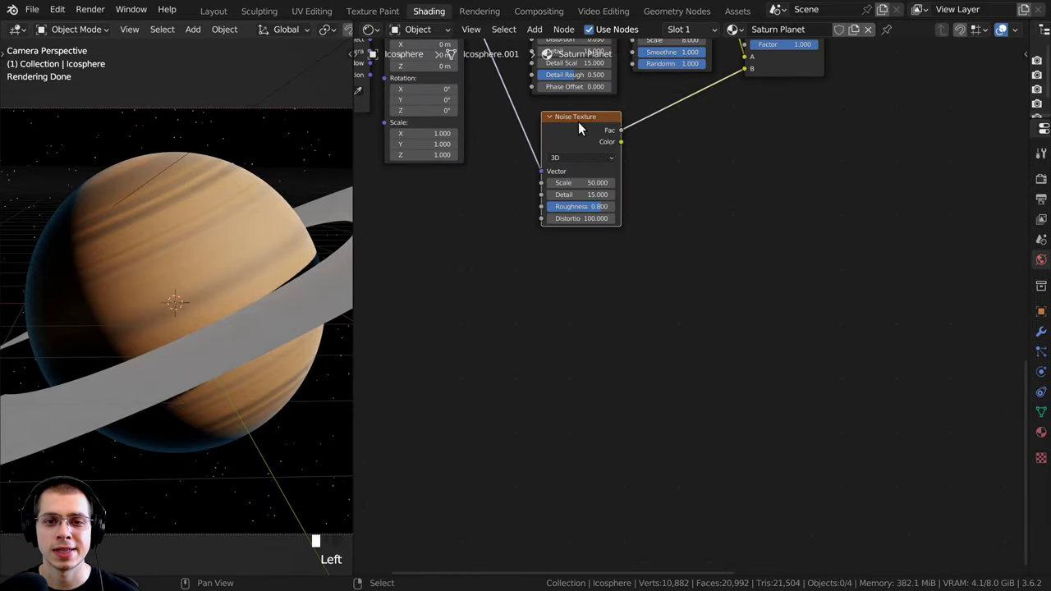
middle_click_drag(673, 167, 528, 283)
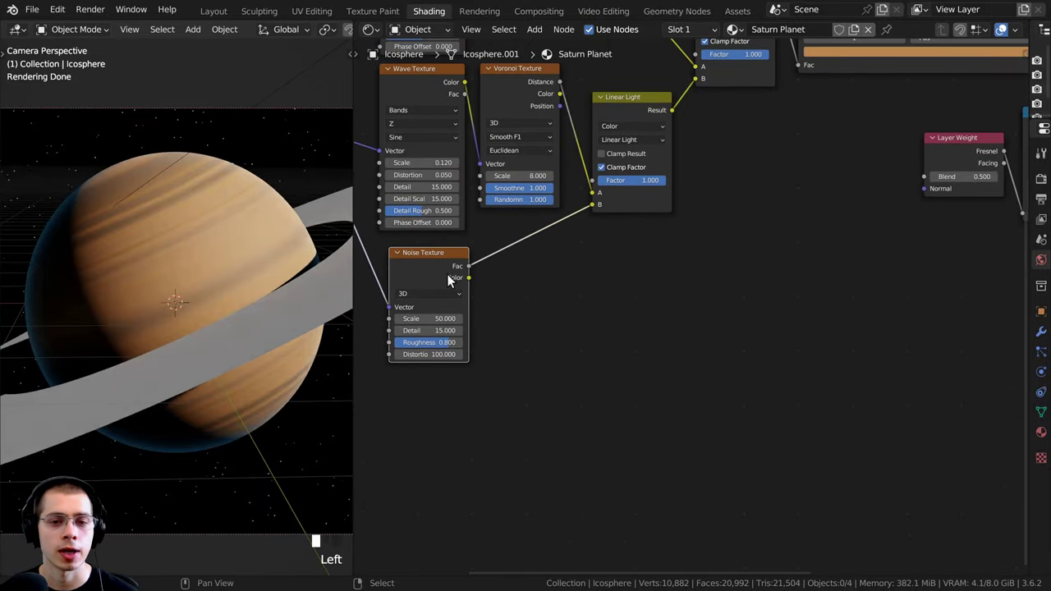
left_click_drag(469, 267, 807, 284)
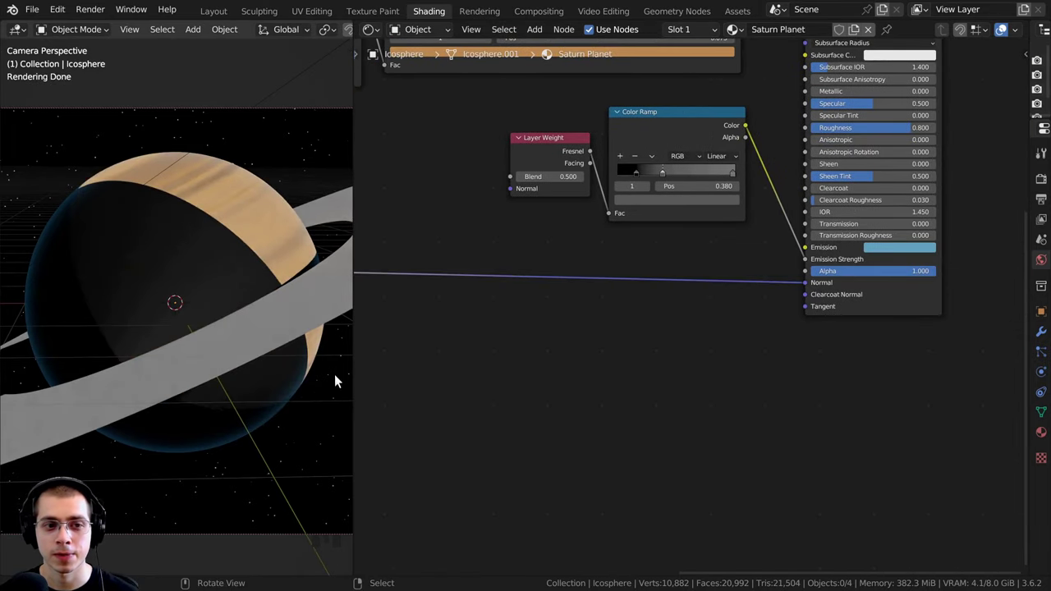
- Insert a Bump node on the link between the Noise Texture and the Principled BSDF's Normal input
scroll(649, 229, "down", 4)
left_click(414, 289)
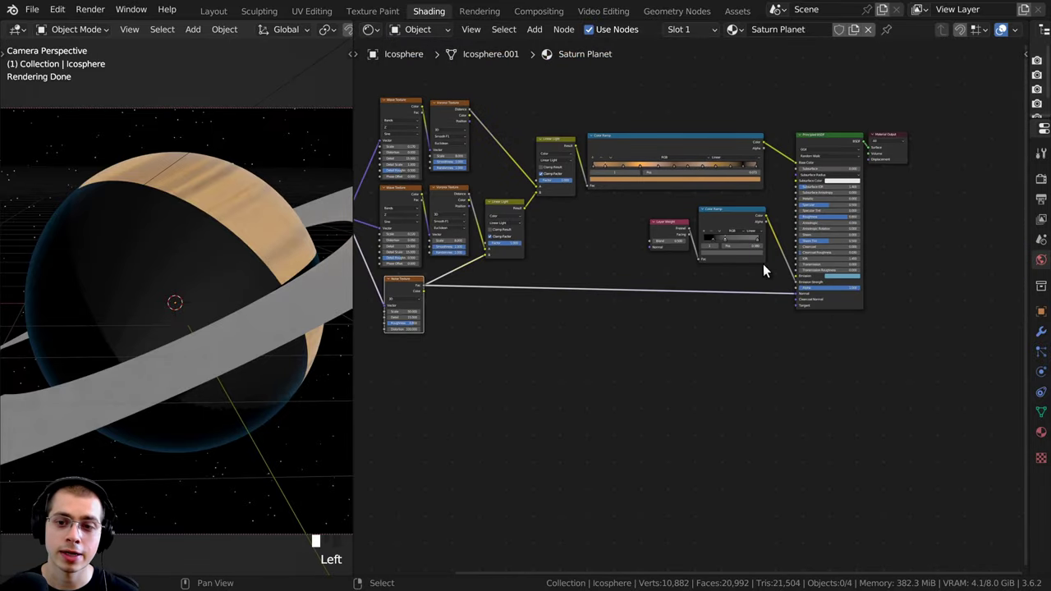
middle_click_drag(545, 290, 436, 324)
scroll(435, 324, "up", 4)
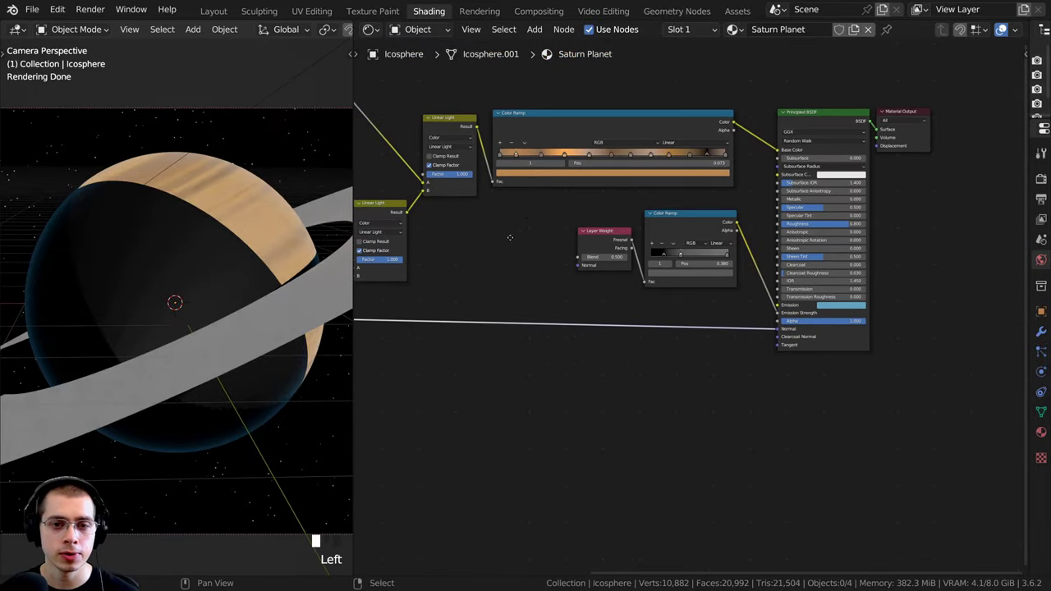
key("shift+a")
type("bum")
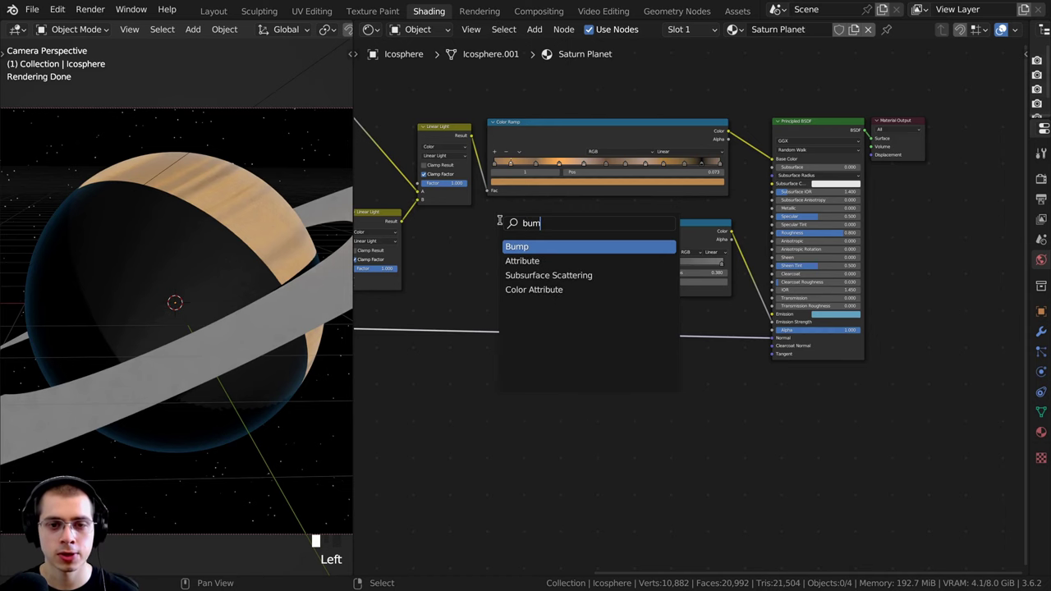
left_click(545, 248)
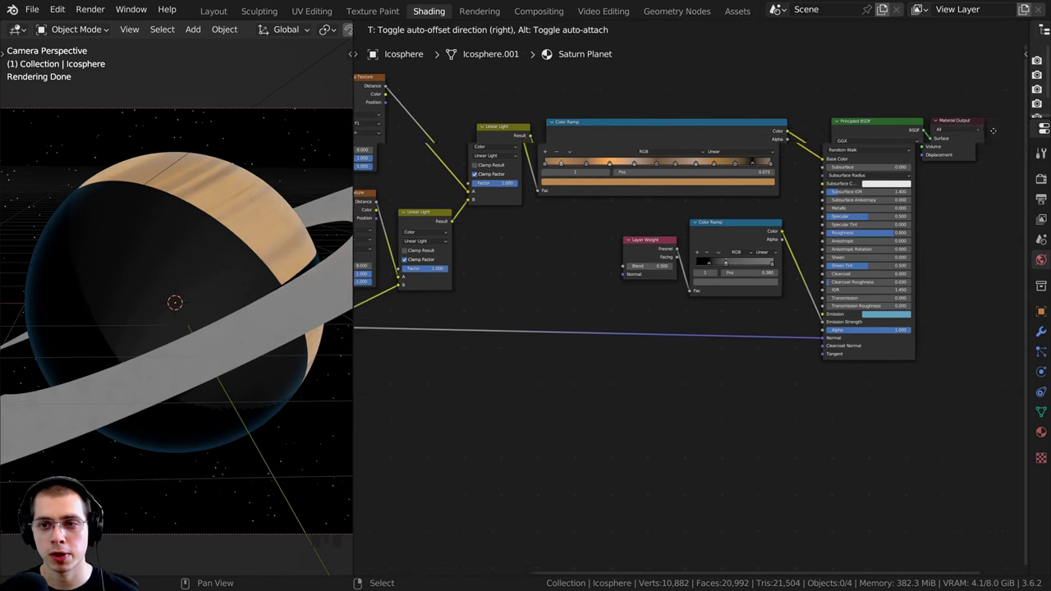
left_click(771, 352)
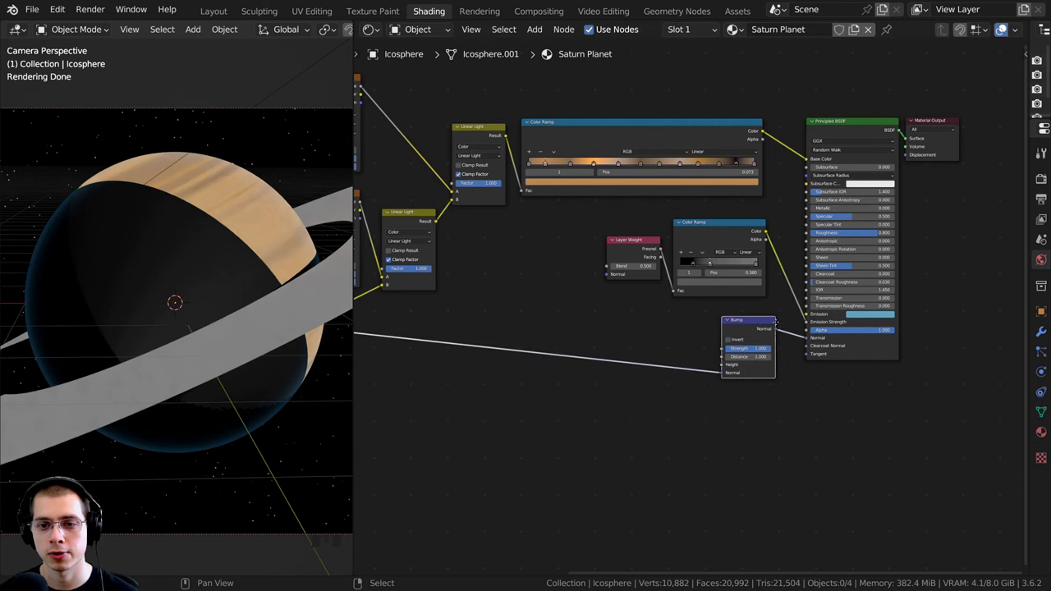
- Move the noise link from the Bump node's Normal input to its Height input
scroll(698, 337, "up", 3)
left_click_drag(756, 397, 766, 383)
scroll(529, 416, "down", 1)
scroll(526, 402, "down", 5)
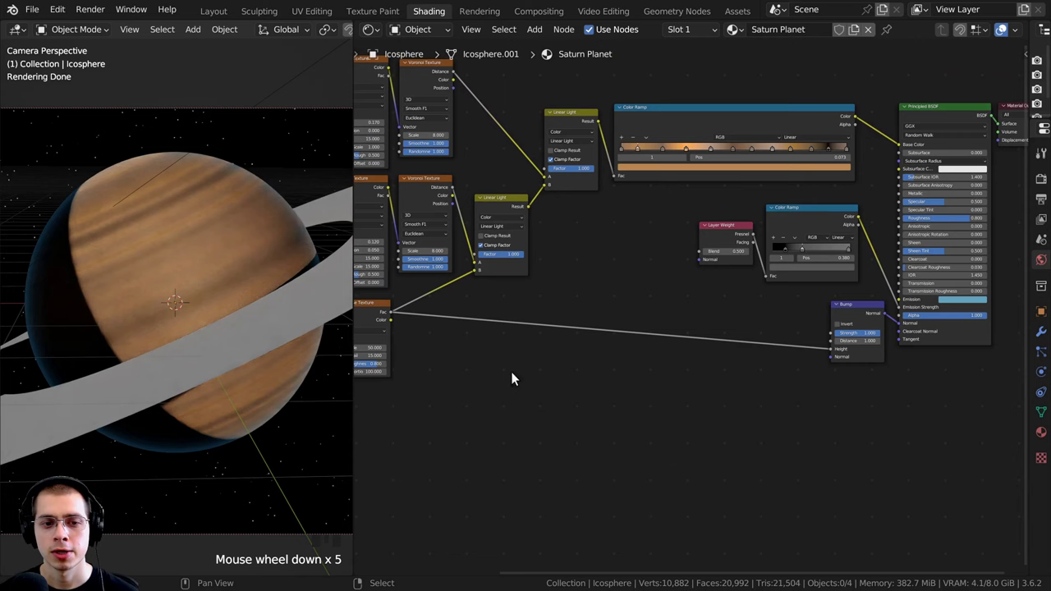
- Reposition the Bump node slightly and set its strength to 0.1
left_click(373, 305)
scroll(764, 357, "up", 4)
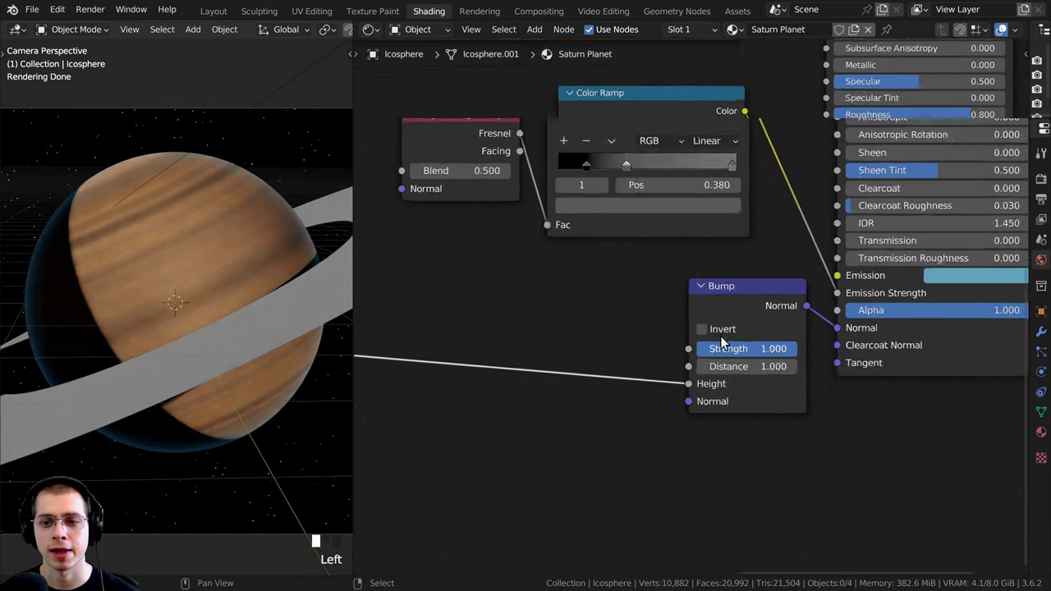
scroll(722, 338, "up", 2)
left_click_drag(736, 284, 736, 266)
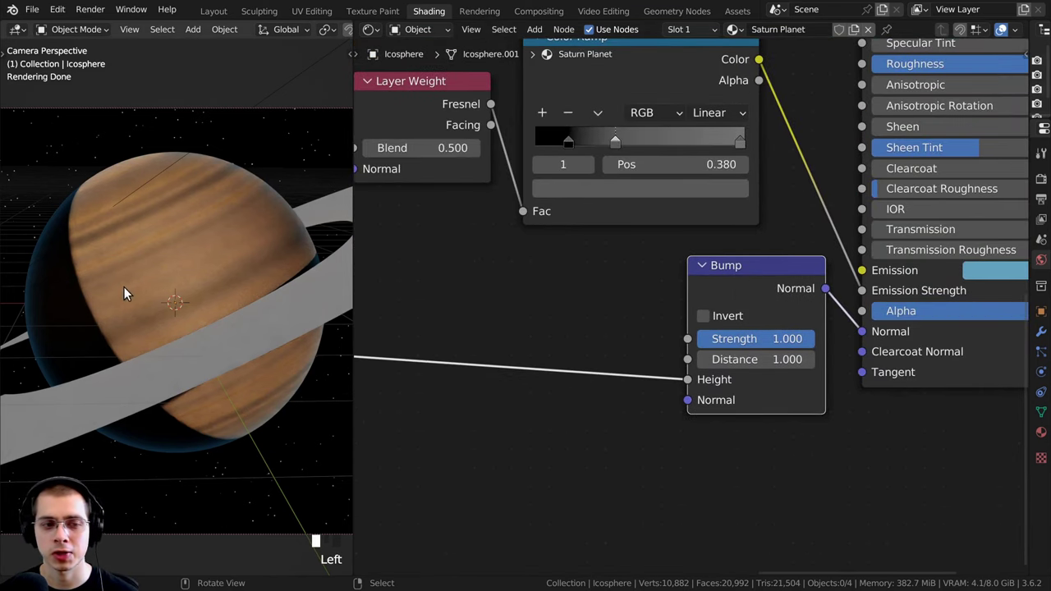
middle_click_drag(137, 279, 237, 284, "shift")
scroll(255, 302, "up", 3)
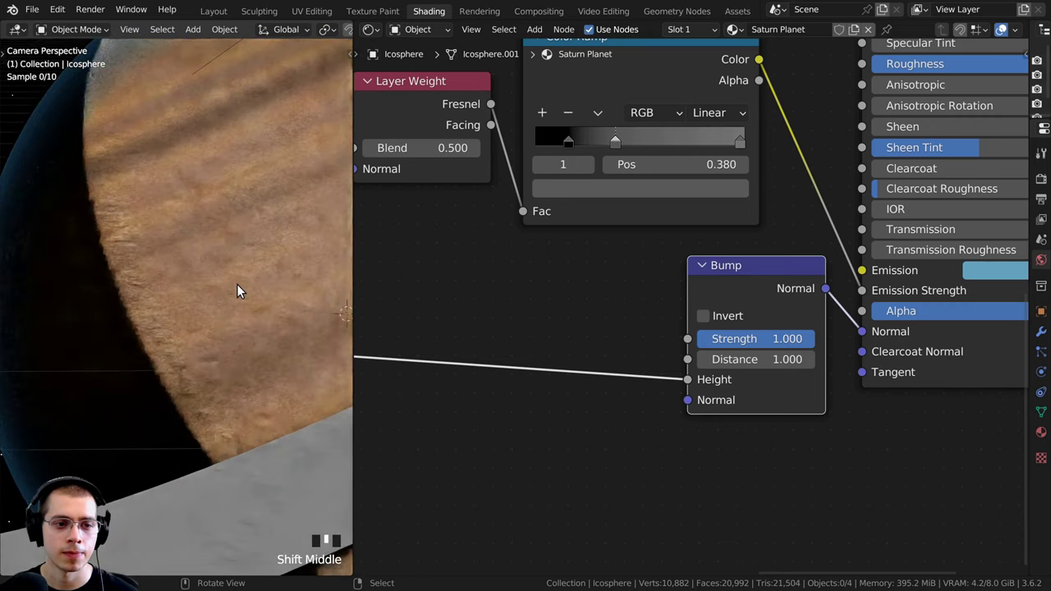
scroll(147, 362, "up", 4)
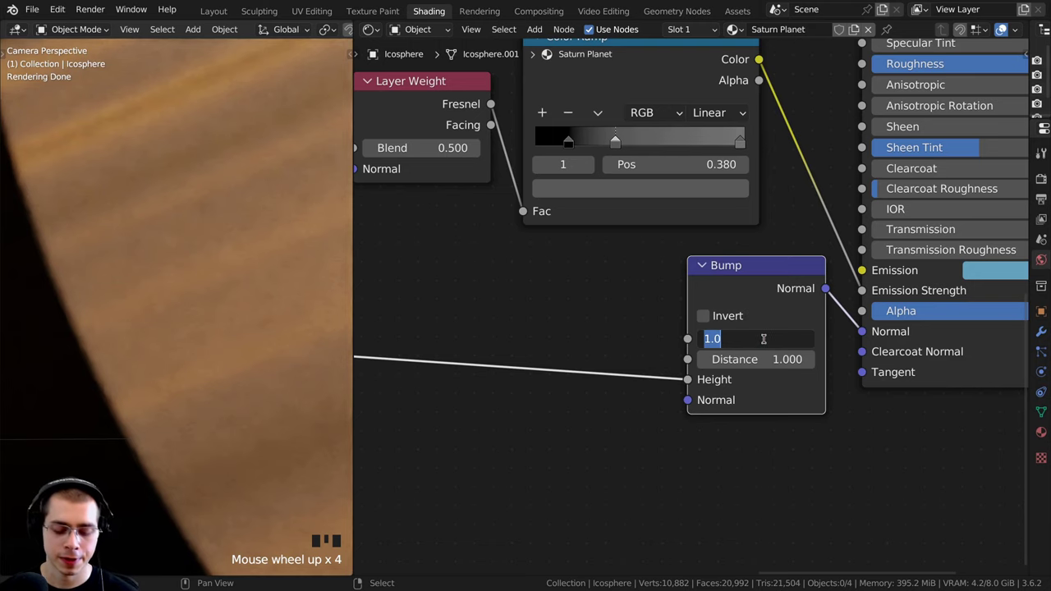
type(".1")
key("Return")
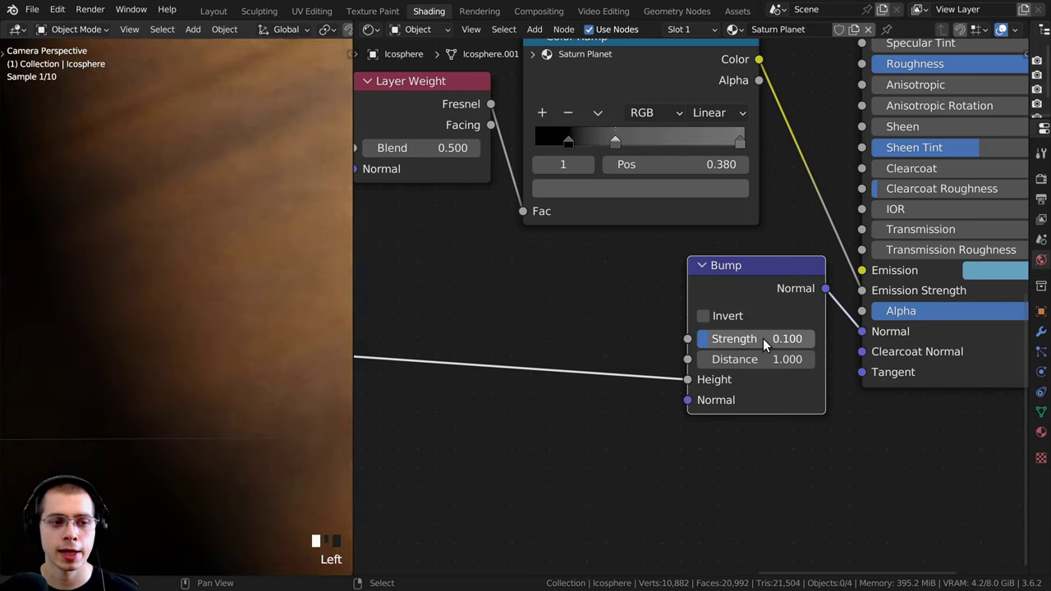
- Examine the bump detail on the planet's surface up close and review the whole node tree
middle_click_drag(56, 245, 149, 284, "shift")
scroll(149, 291, "up", 10)
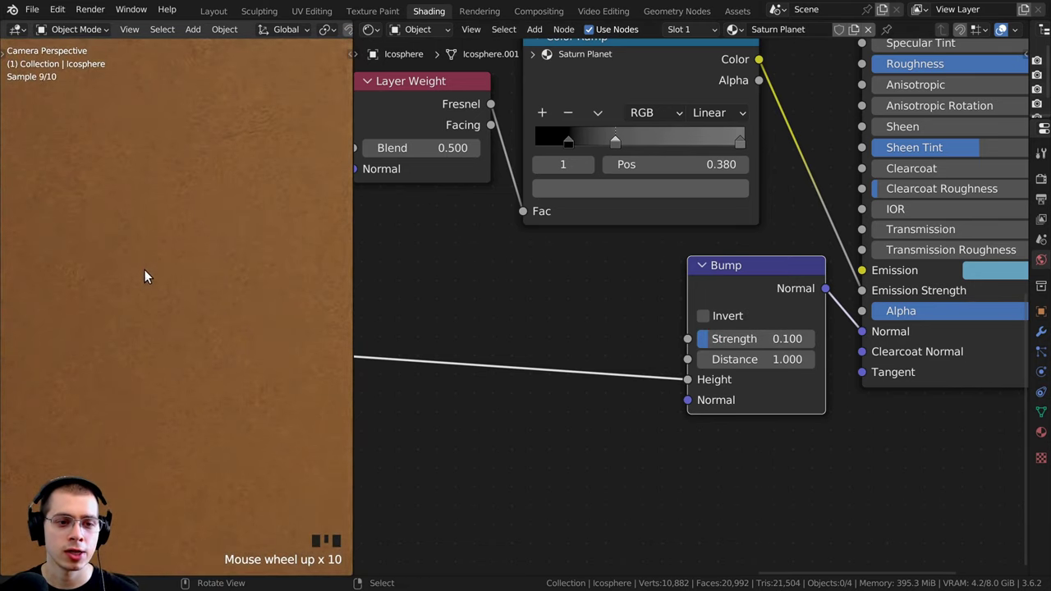
scroll(257, 238, "down", 20)
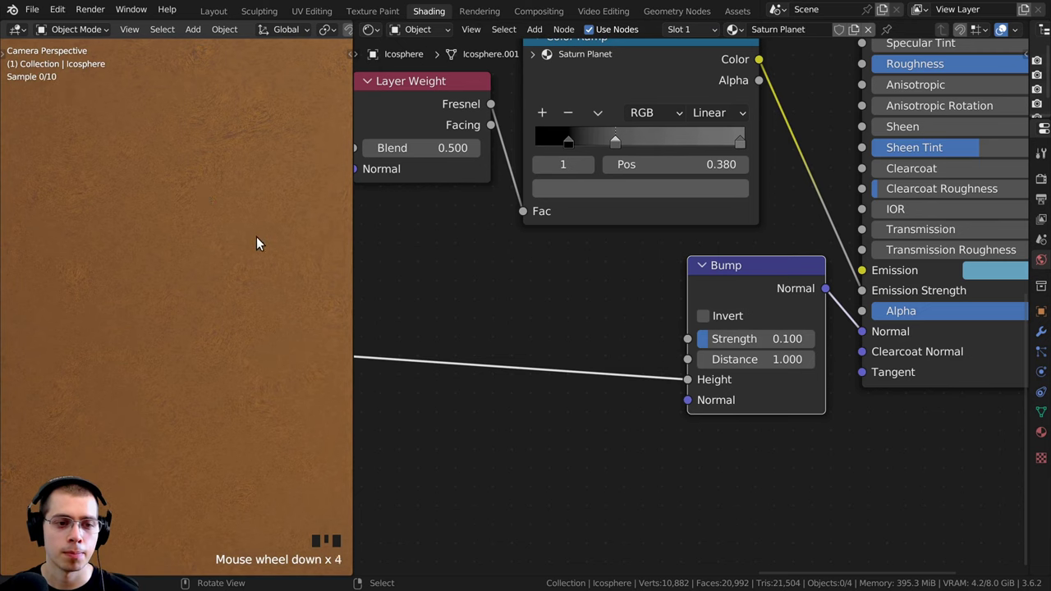
scroll(228, 271, "up", 1)
scroll(229, 271, "up", 2)
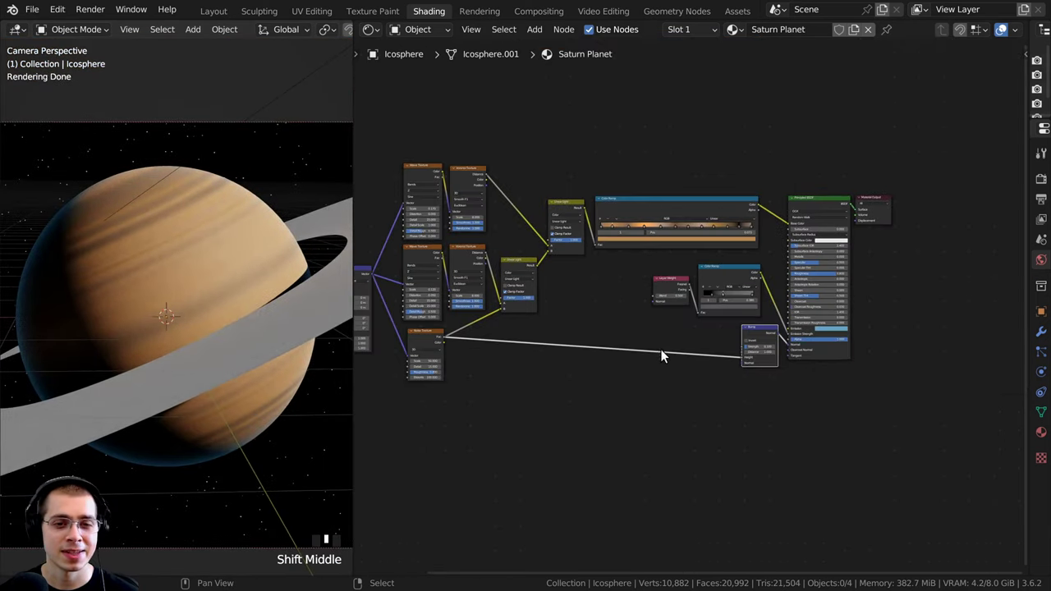
middle_click_drag(661, 351, 824, 349, "shift")
scroll(824, 271, "down", 1)
middle_click_drag(877, 87, 792, 97, "shift")
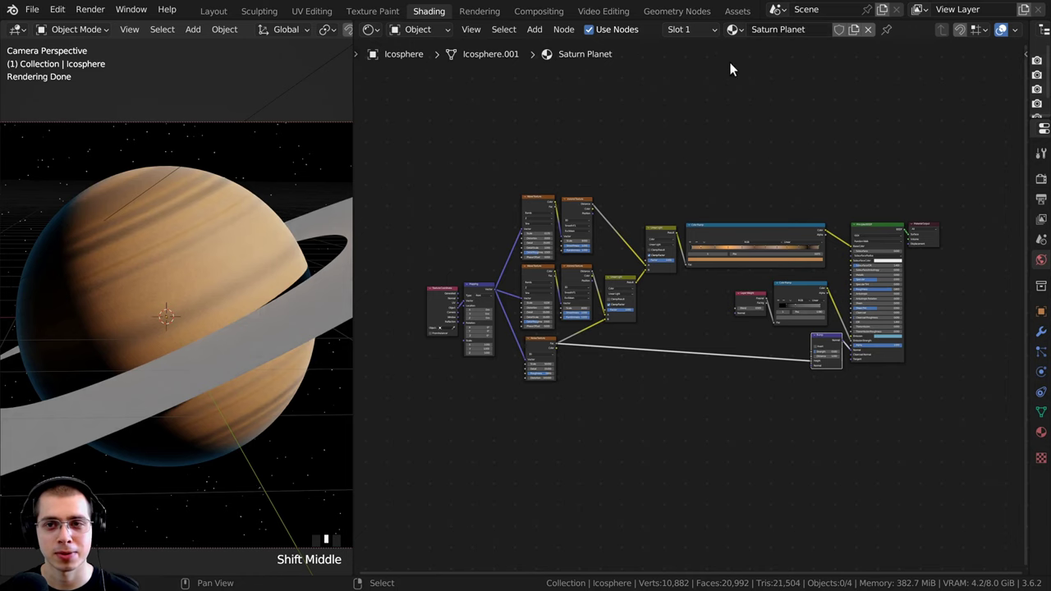
- Select the ring to check its material, and reselect the planet
middle_click_drag(296, 302, 287, 298, "shift")
right_click(287, 298)
middle_click_drag(308, 258, 355, 253, "shift")
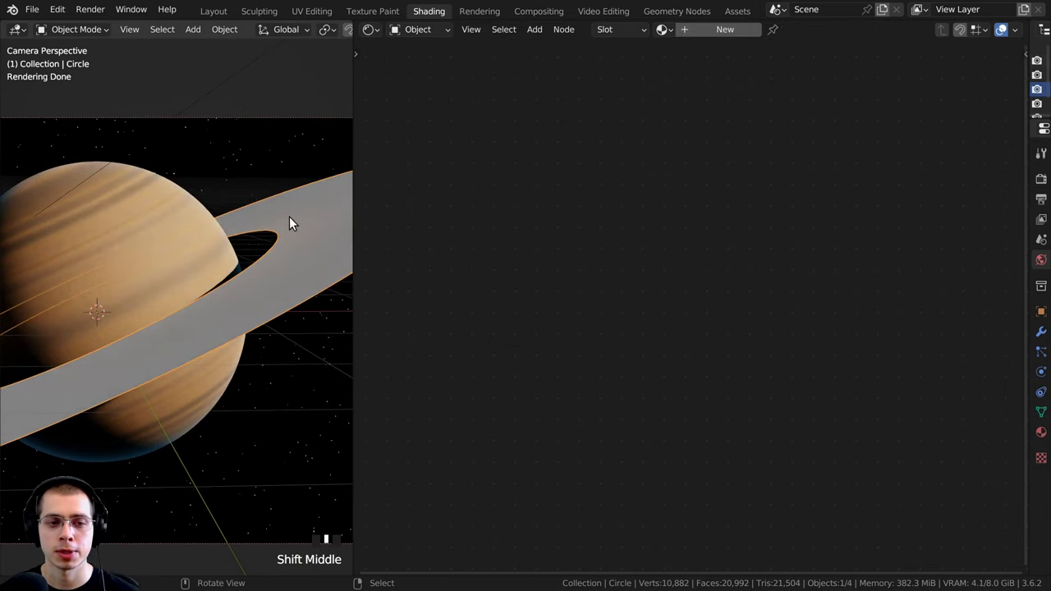
right_click(258, 232)
middle_click_drag(242, 229, 212, 218, "shift")
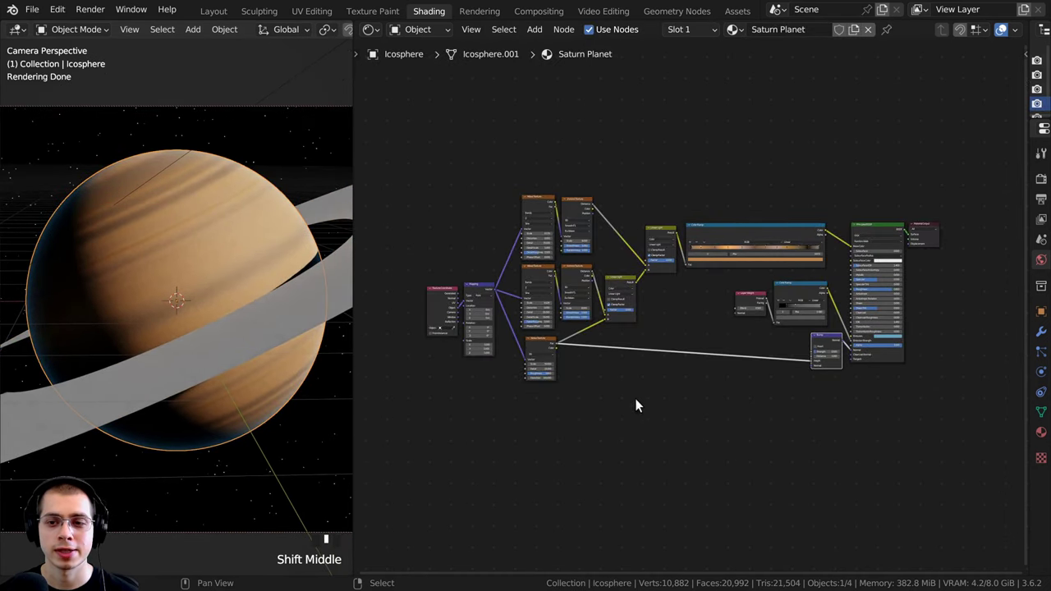
- Save the file and combine all of the planet's material nodes except Material Output into a node group
left_click(582, 165)
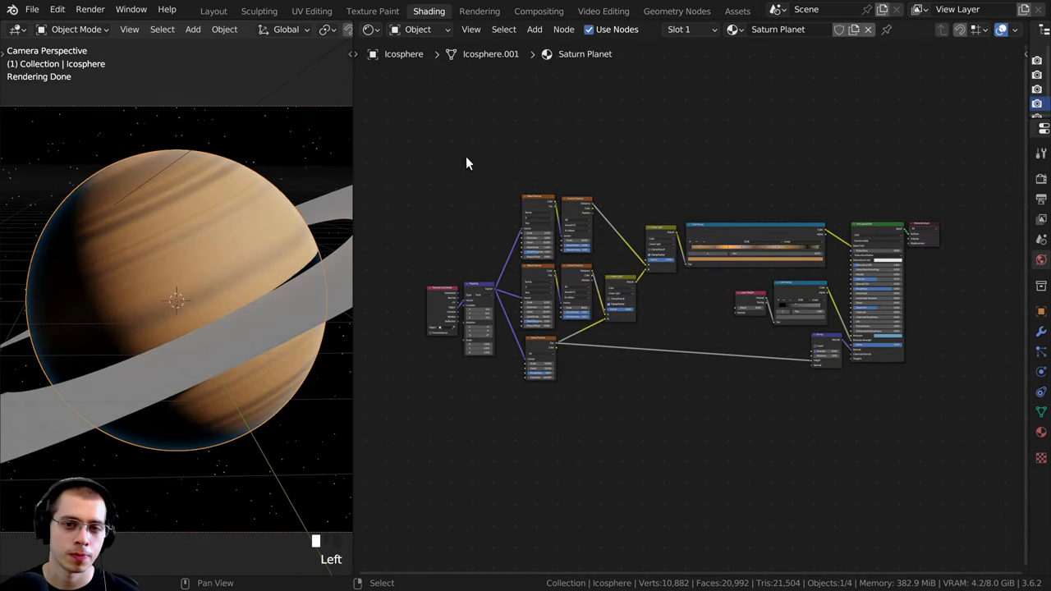
key("ctrl+s")
left_click_drag(425, 122, 880, 402)
middle_click_drag(885, 227, 868, 230)
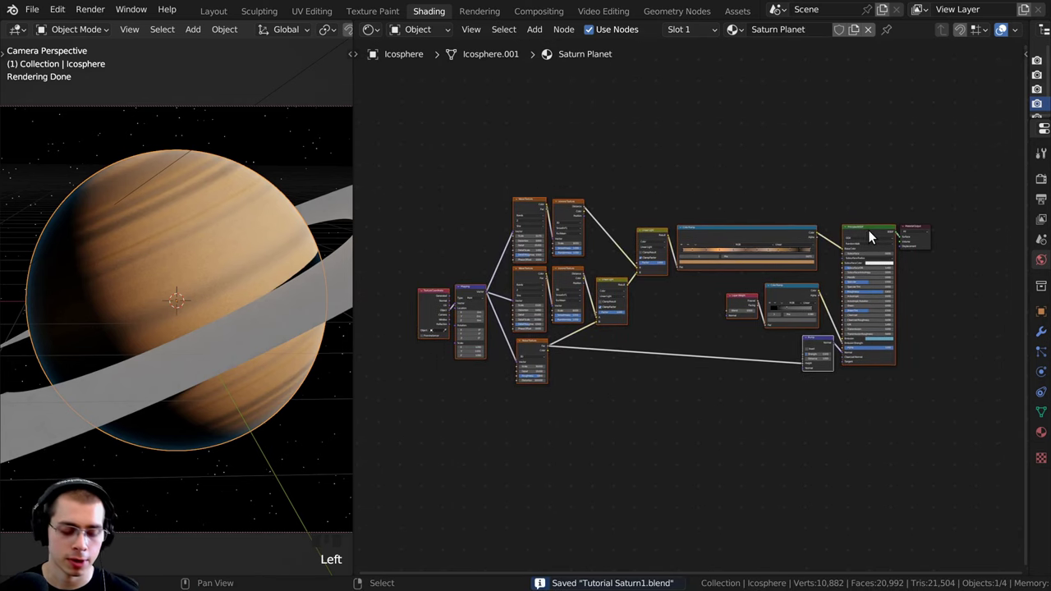
key("ctrl+g")
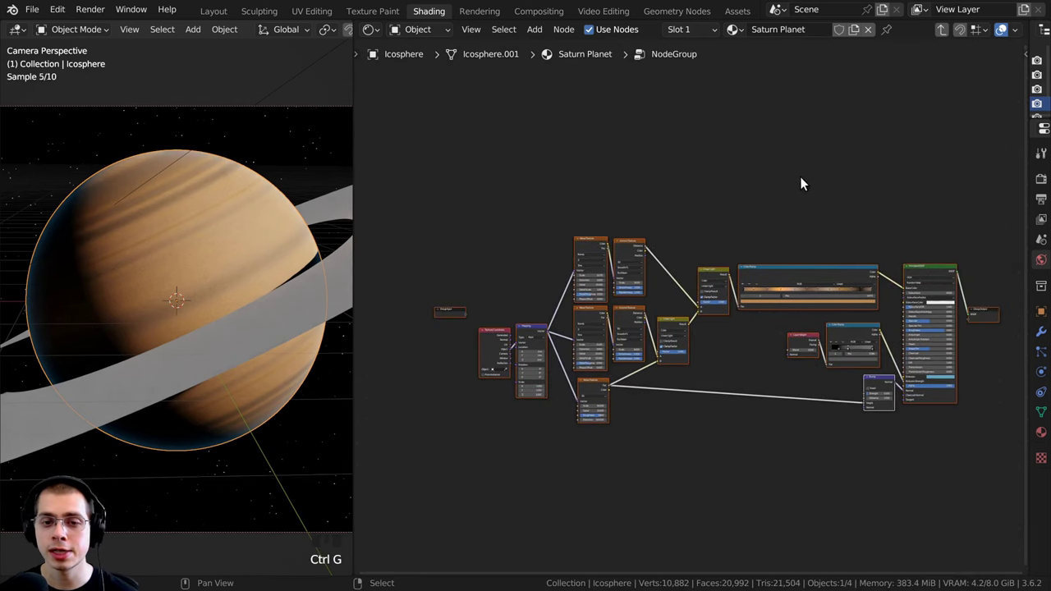
scroll(602, 235, "up", 2)
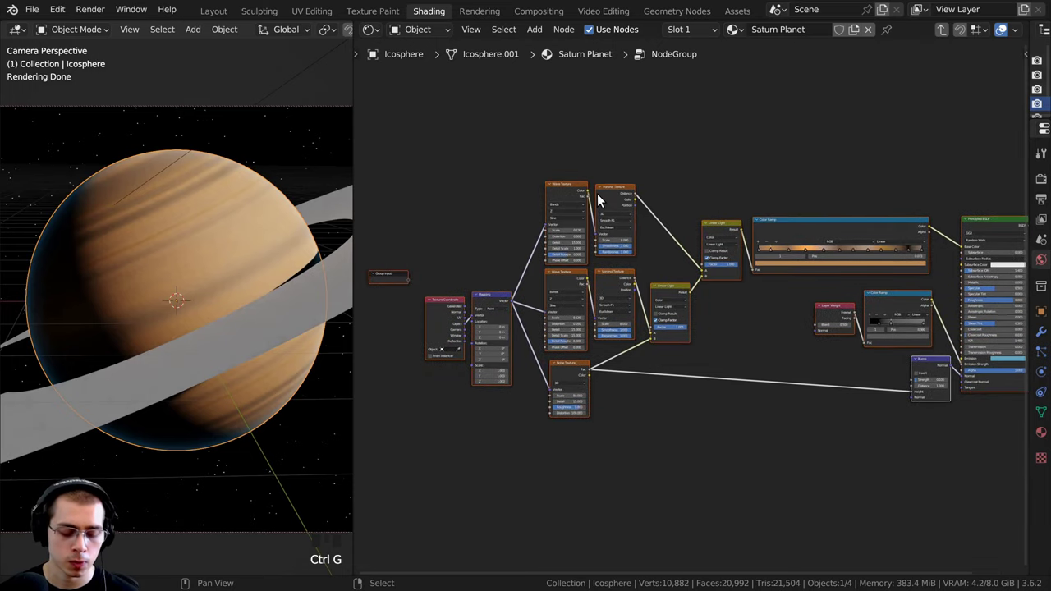
- Leave the node group and place the group node right beside the Material Output node
key("Tab")
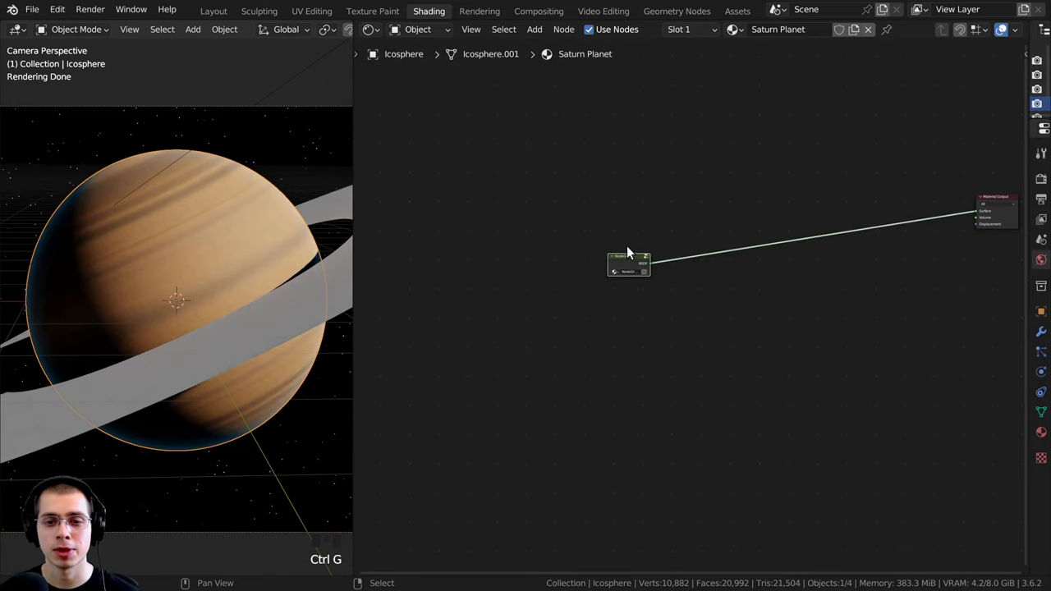
middle_click_drag(627, 246, 552, 268)
left_click_drag(542, 281, 572, 282)
scroll(494, 265, "up", 6)
key("Tab")
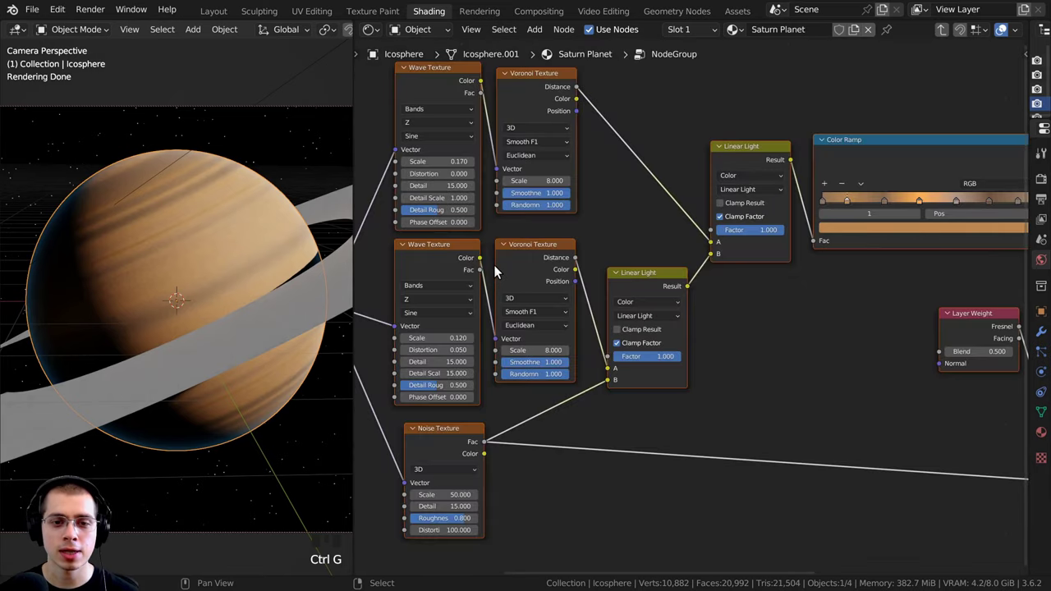
key("Tab")
left_click_drag(494, 265, 792, 244)
scroll(790, 244, "down", 1)
middle_click_drag(786, 244, 621, 275)
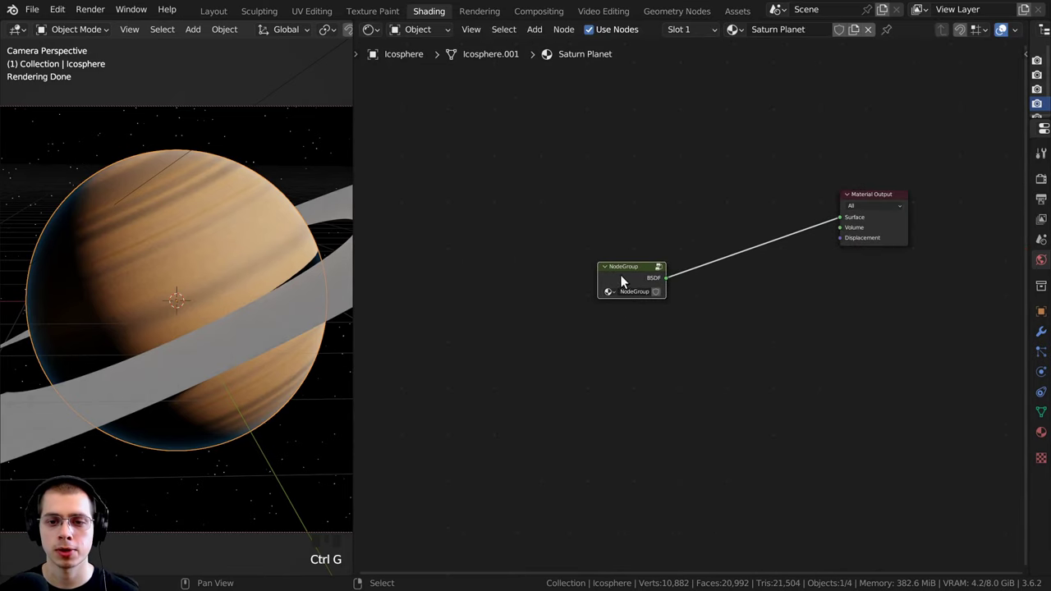
left_click_drag(621, 276, 771, 205)
middle_click_drag(774, 205, 623, 277)
scroll(621, 277, "up", 1)
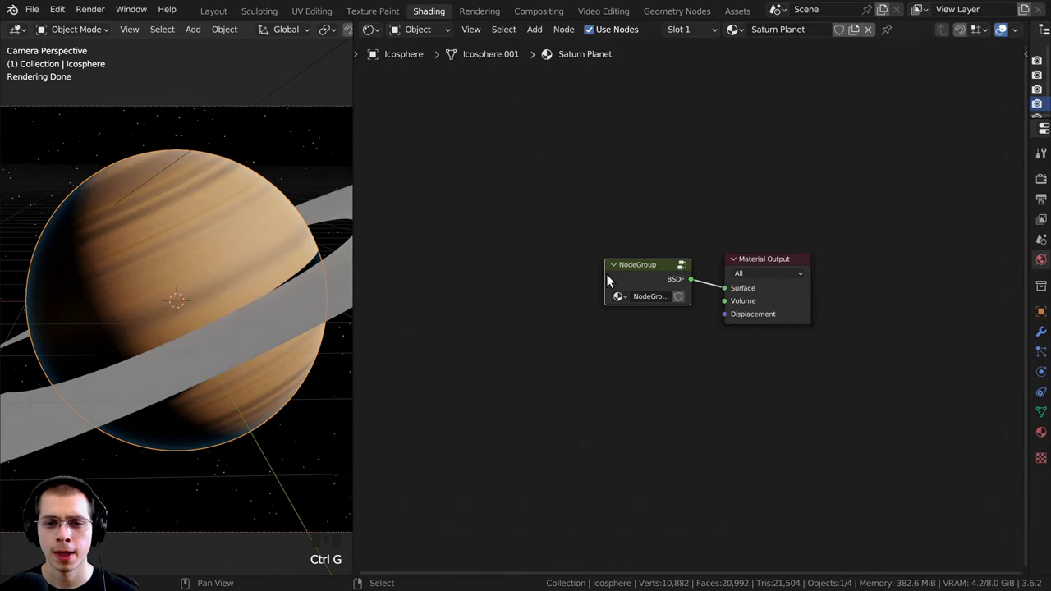
- Widen the group node and rename the group as Saturn Planet
left_click_drag(606, 279, 504, 268)
key("Home")
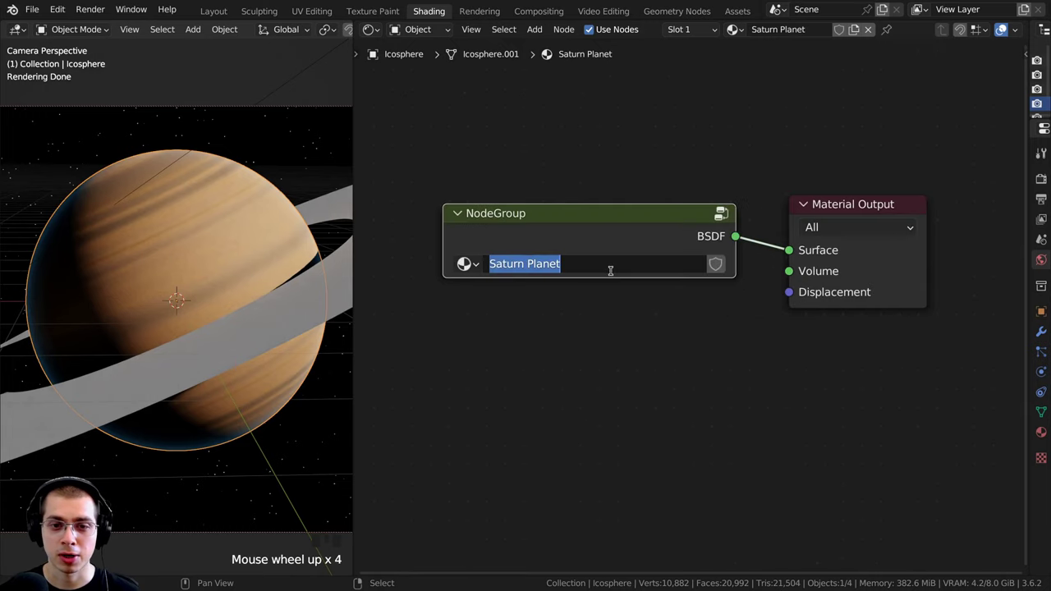
left_click(607, 267)
left_click(584, 221)
left_click_drag(583, 221, 596, 223)
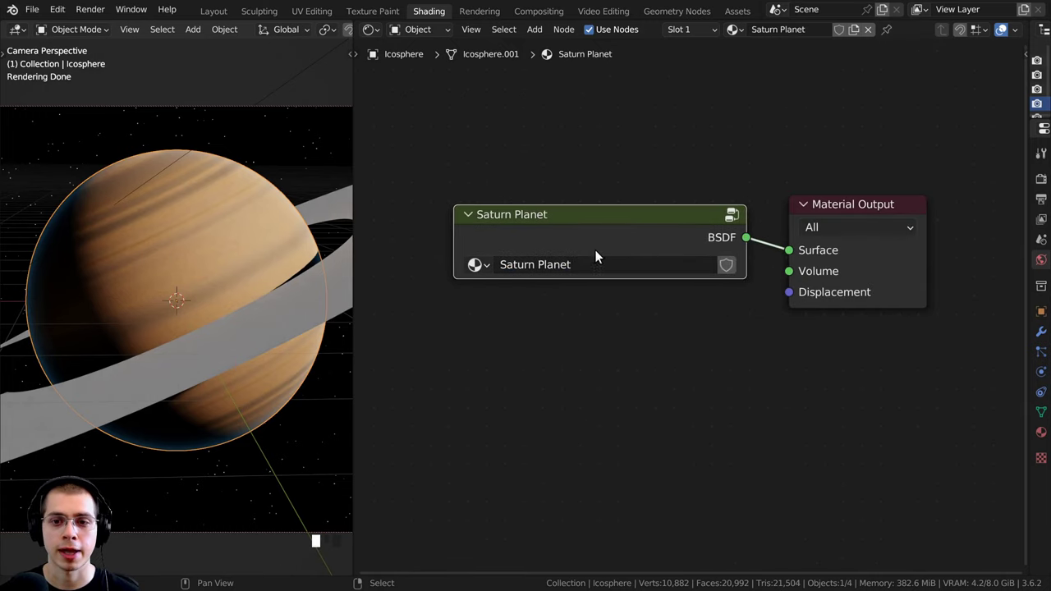
- Open the Saturn Planet group and rename its BSDF output as Shader
double_click(604, 214)
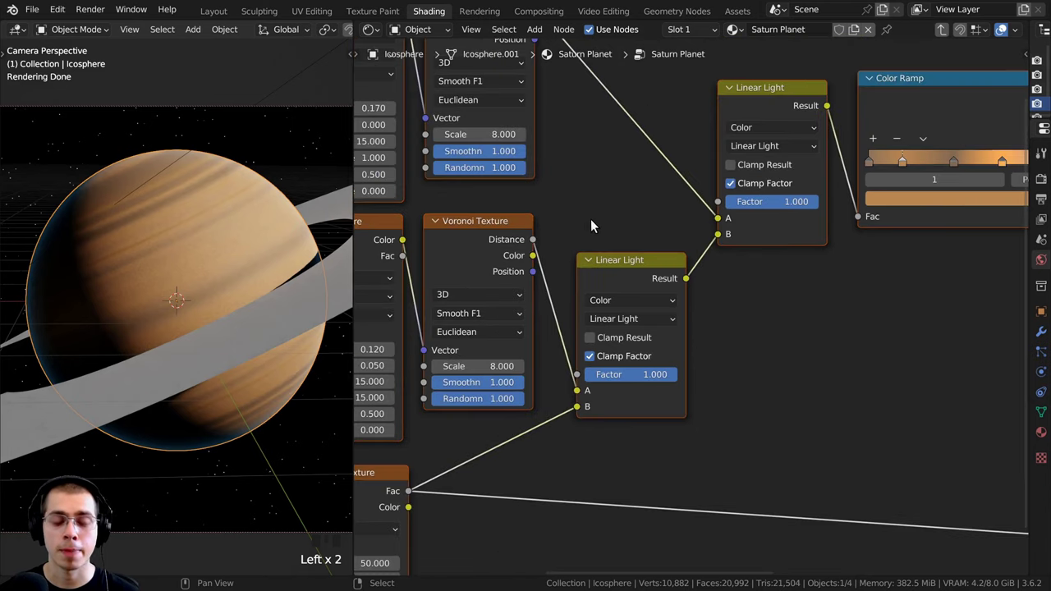
scroll(590, 219, "down", 3)
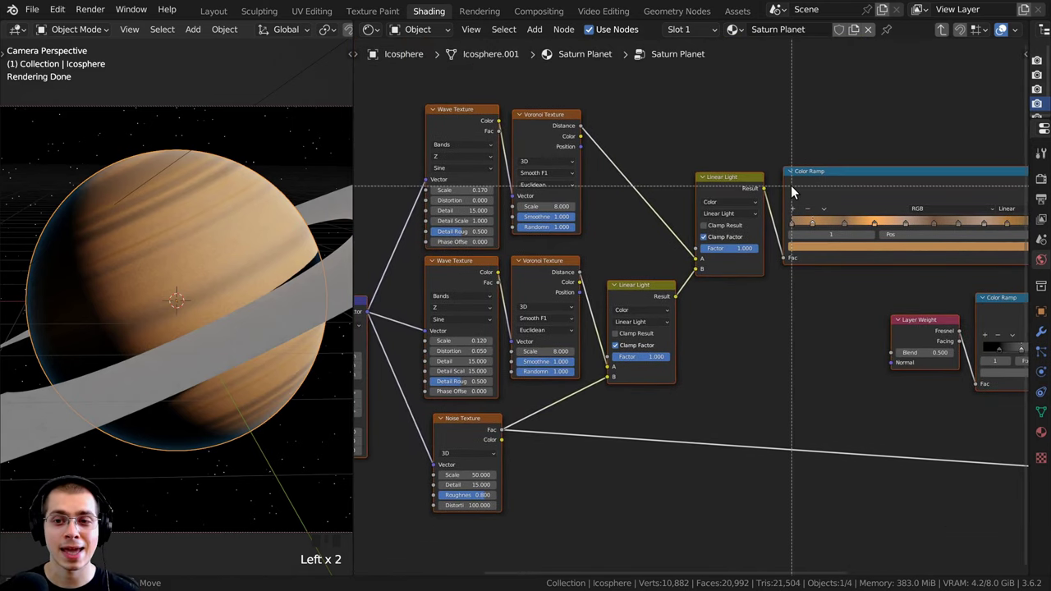
key("n")
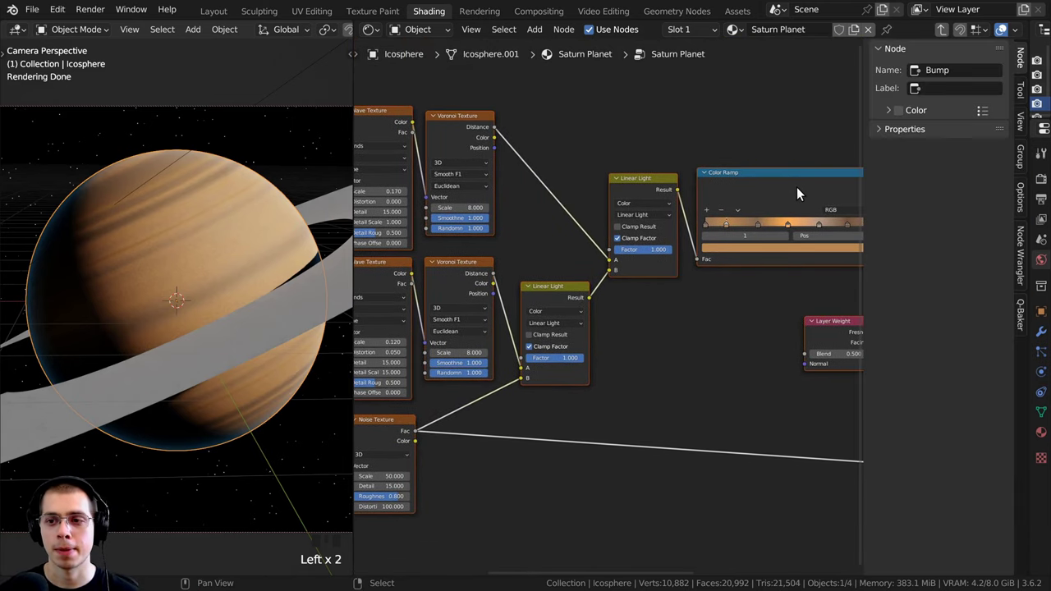
left_click(1019, 153)
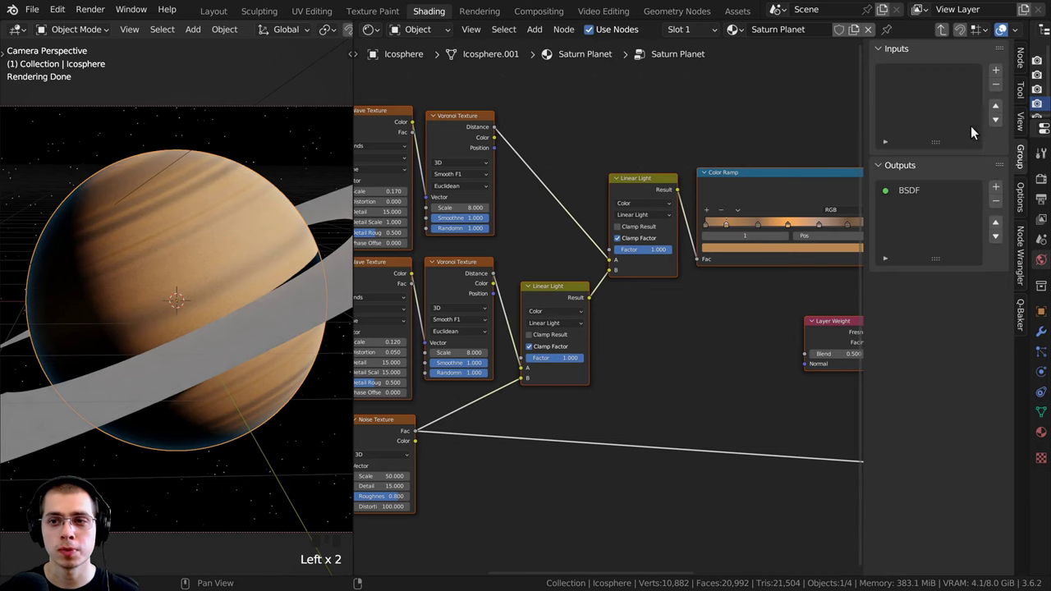
double_click(903, 191)
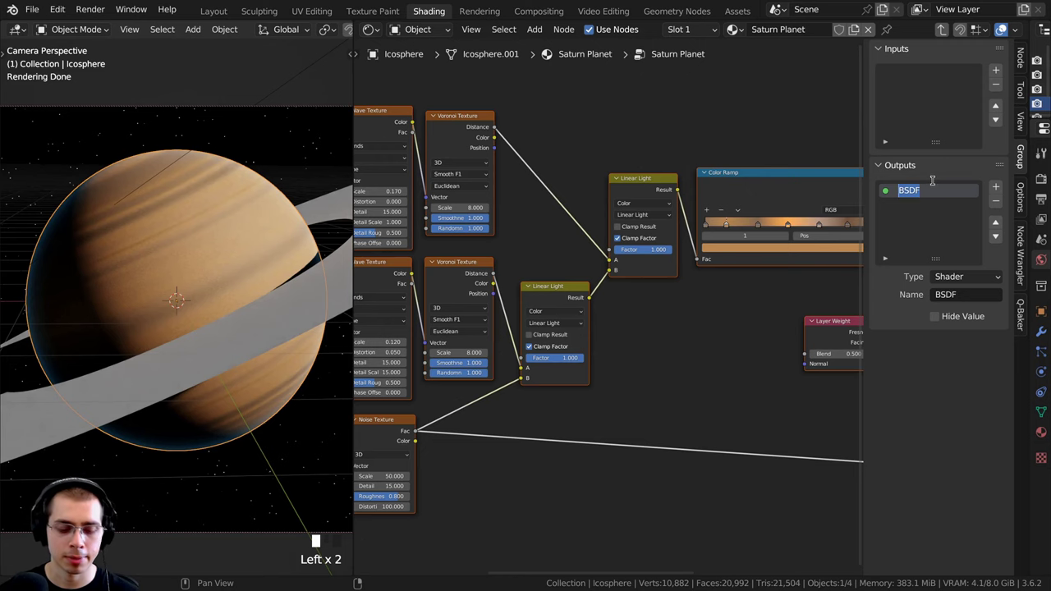
type("Shader")
key("Return")
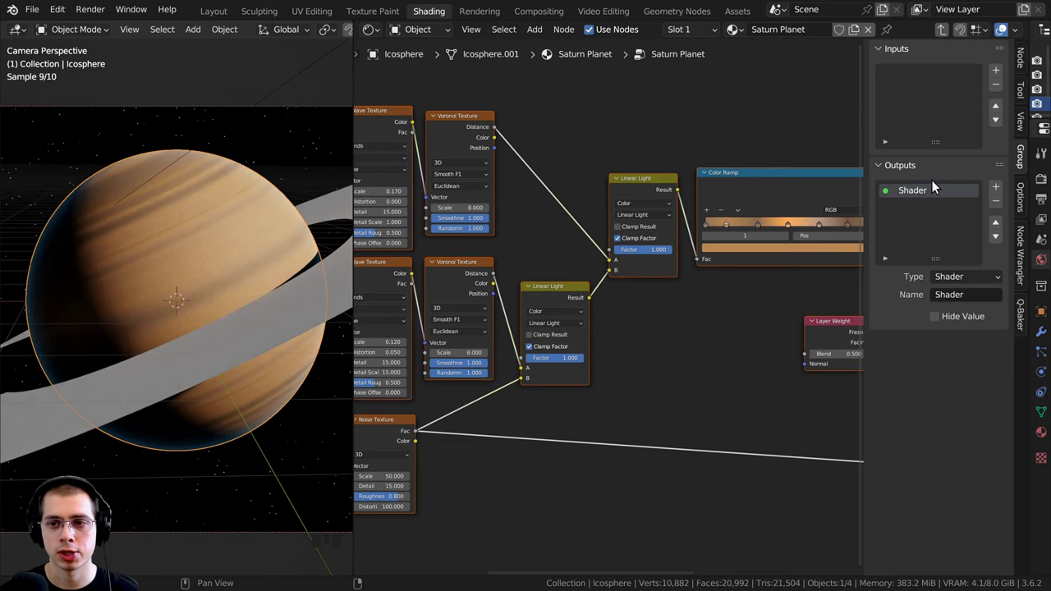
- Move the Group Input node below Texture Coordinate, next to the Mapping node's Scale socket
key("a")
left_click(898, 170)
scroll(791, 238, "down", 4)
middle_click_drag(523, 385, 831, 366)
left_click(612, 252)
scroll(585, 260, "up", 7)
middle_click_drag(523, 253, 538, 219)
left_click(551, 244)
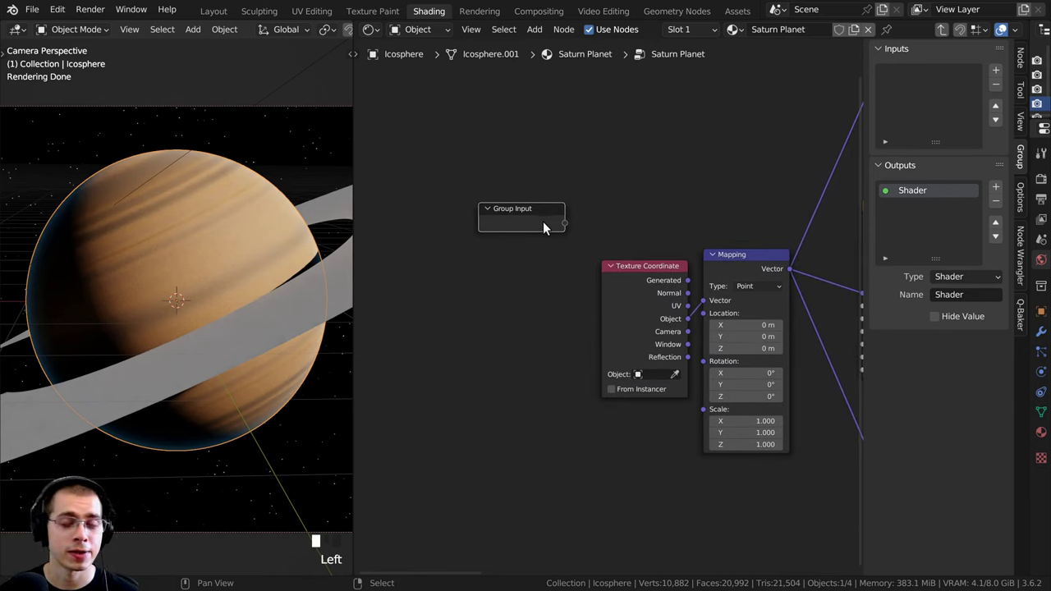
middle_click_drag(516, 226, 523, 147)
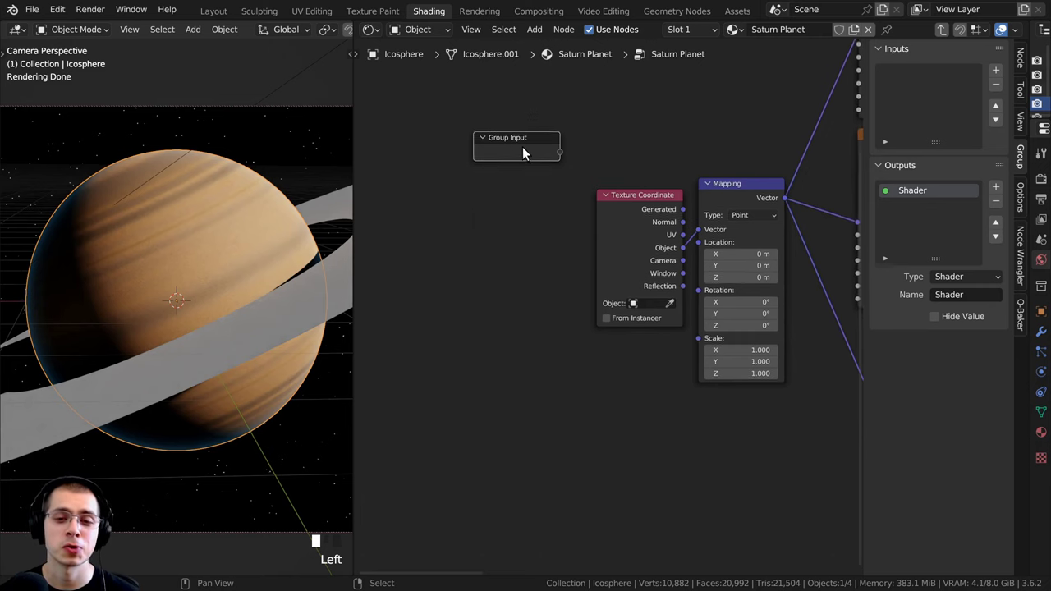
left_click_drag(522, 149, 619, 360)
scroll(570, 349, "down", 1)
middle_click_drag(569, 348, 526, 338)
scroll(524, 340, "up", 2)
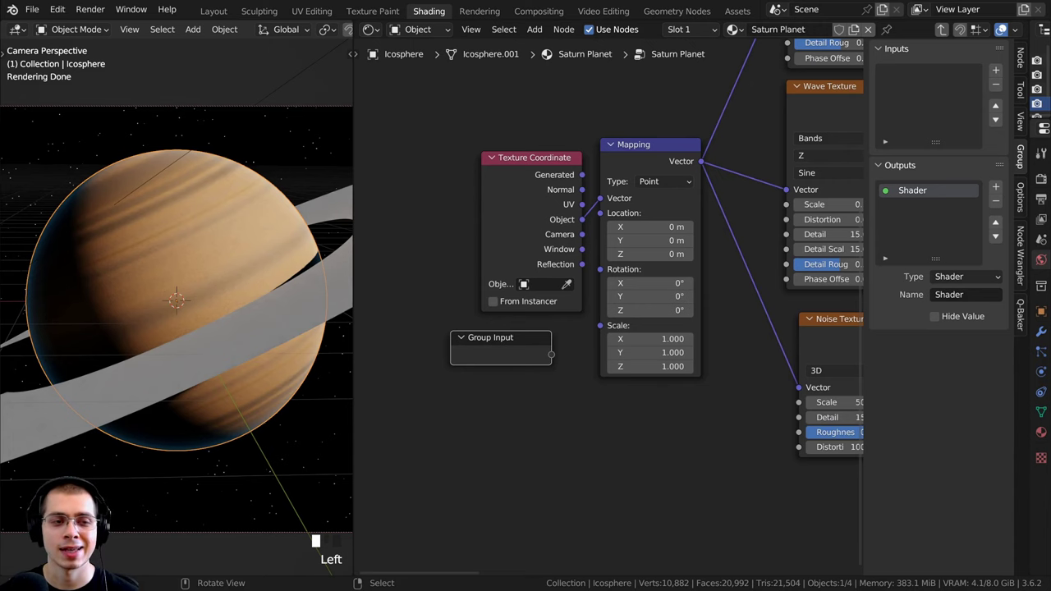
- Expose the Mapping node's Scale as a group input and change the input's type to Float
middle_click_drag(493, 298, 483, 278)
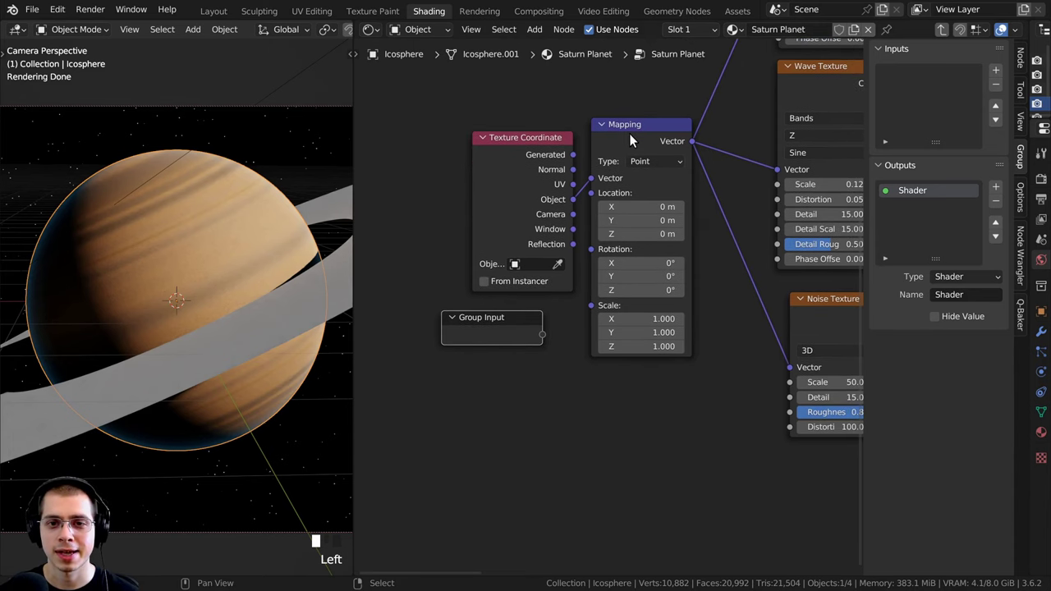
left_click_drag(589, 305, 541, 335)
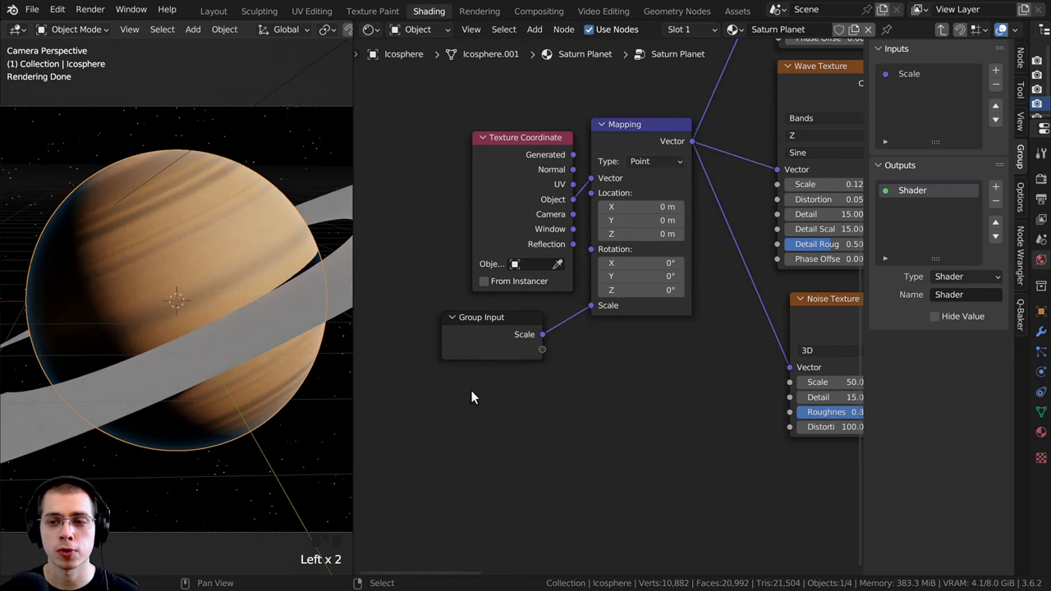
left_click(904, 78)
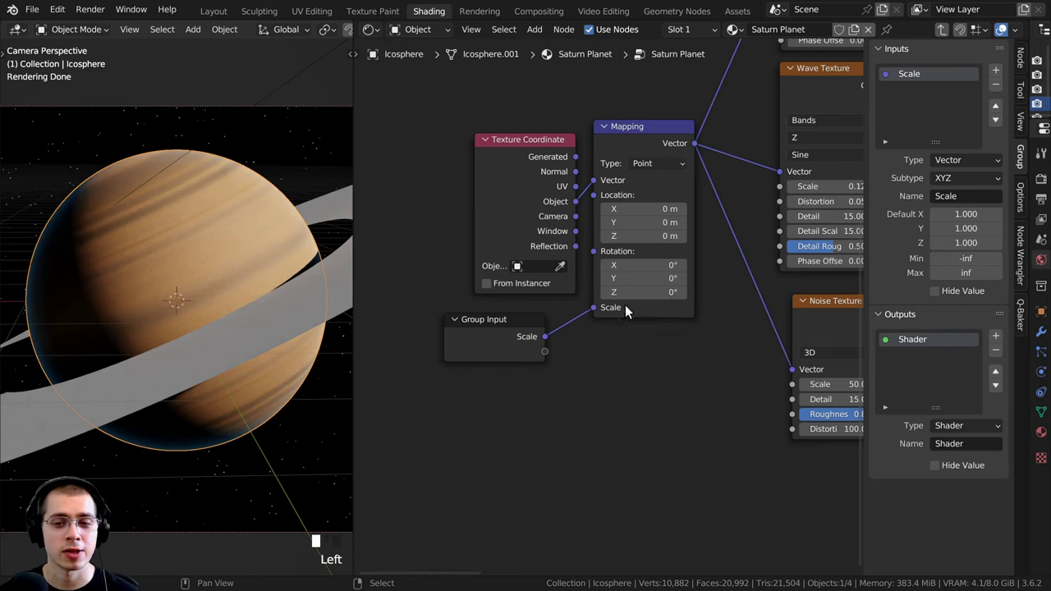
left_click(938, 160)
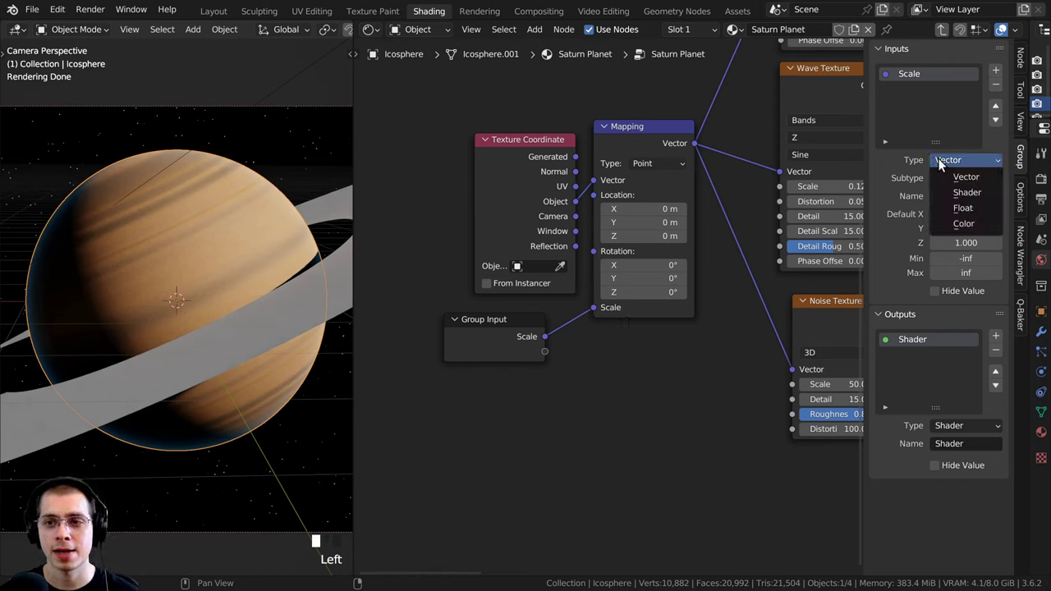
left_click(948, 209)
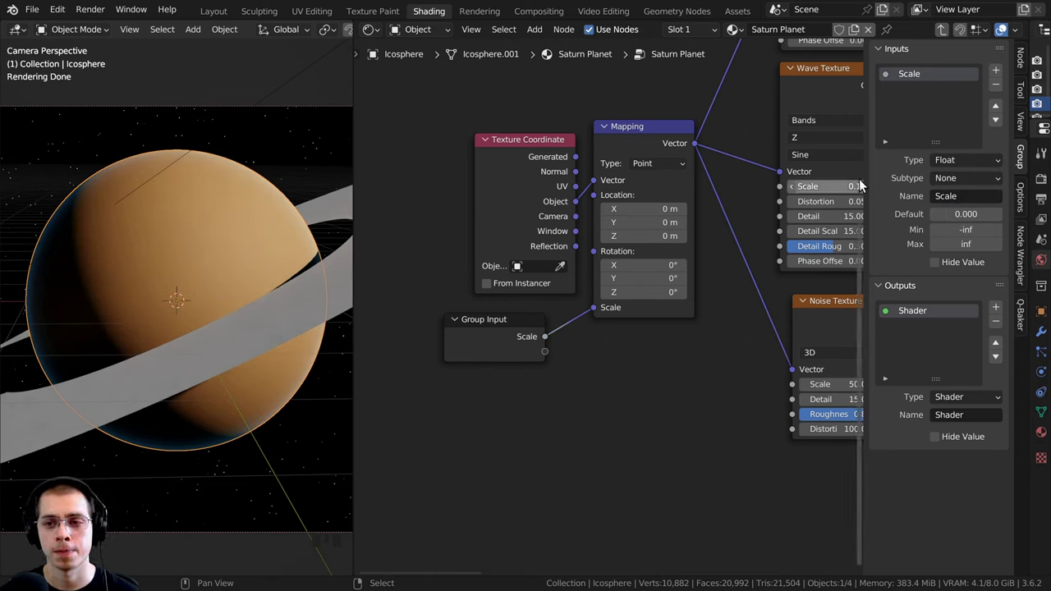
- Set the Scale input's default to 1, leave the group and set Scale to 1 on the group node
left_click(961, 215)
type("1")
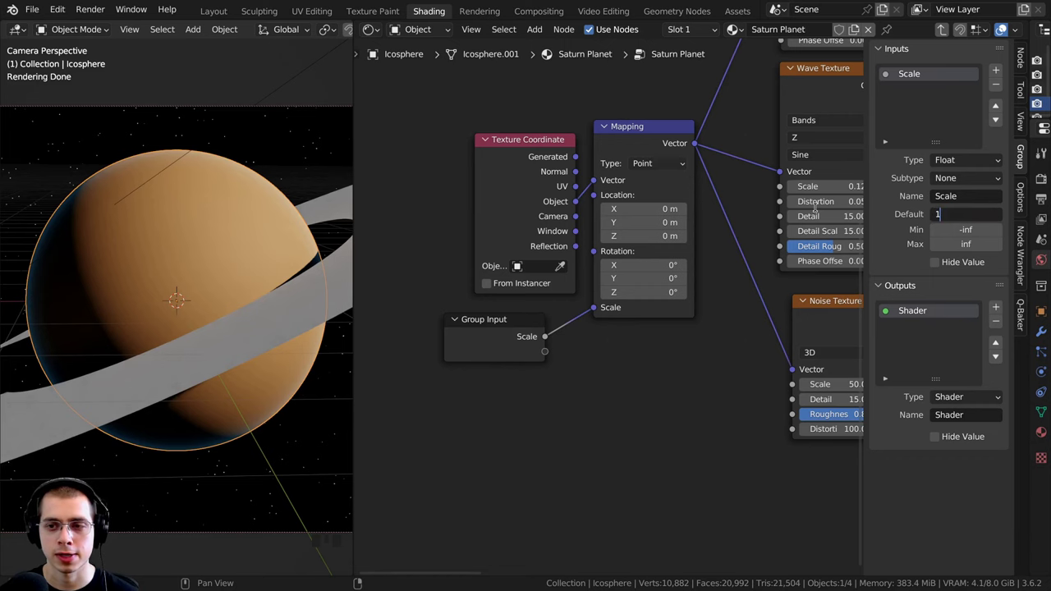
left_click(813, 207)
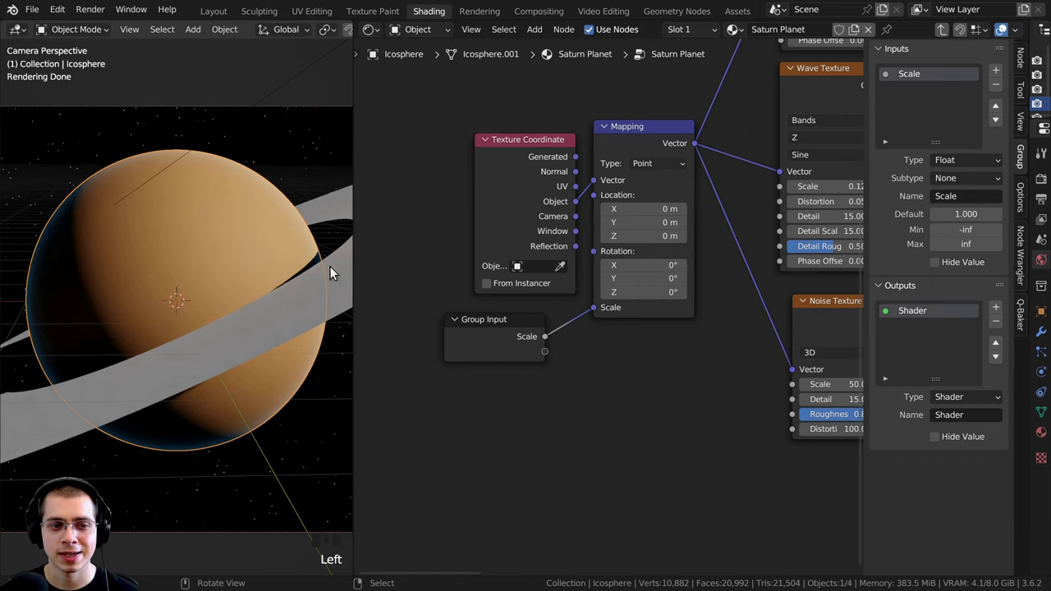
mouse_move(548, 192)
middle_mouse_down()
mouse_move(566, 192)
mouse_move(541, 191)
middle_mouse_up()
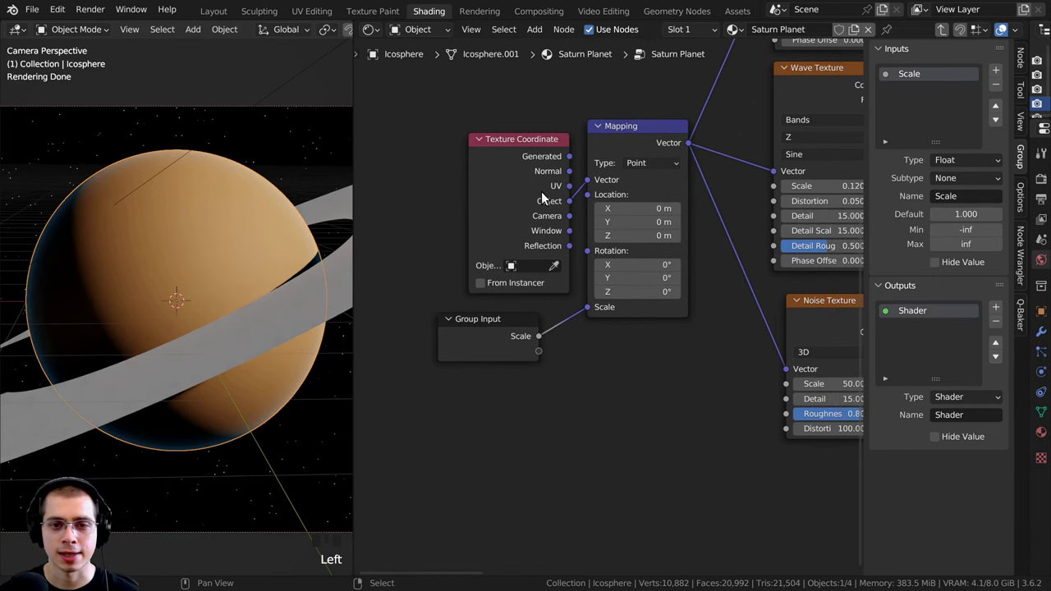
key("Tab")
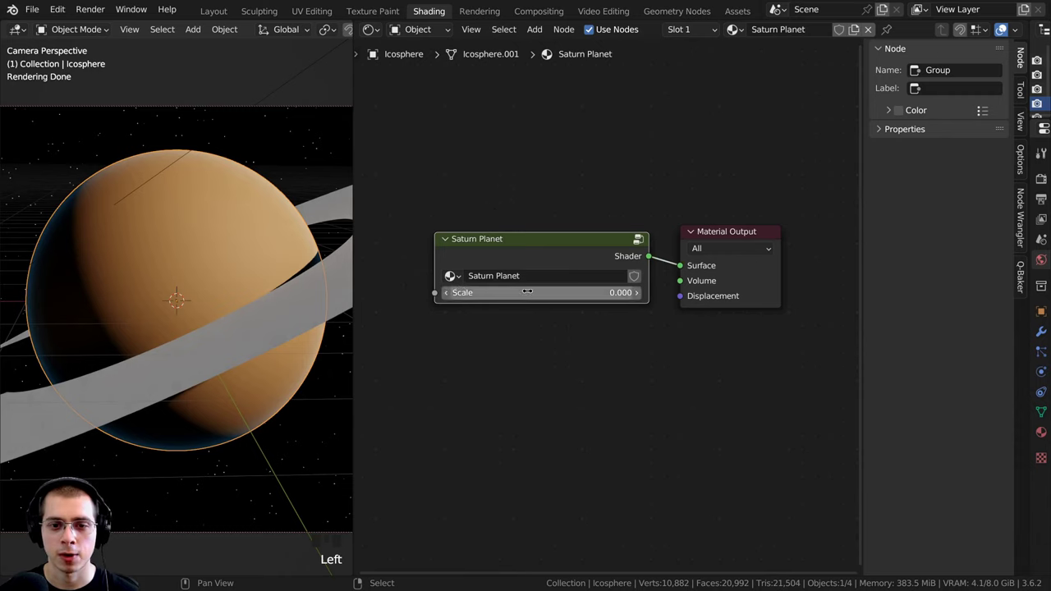
left_click(527, 292)
type("1")
key("Return")
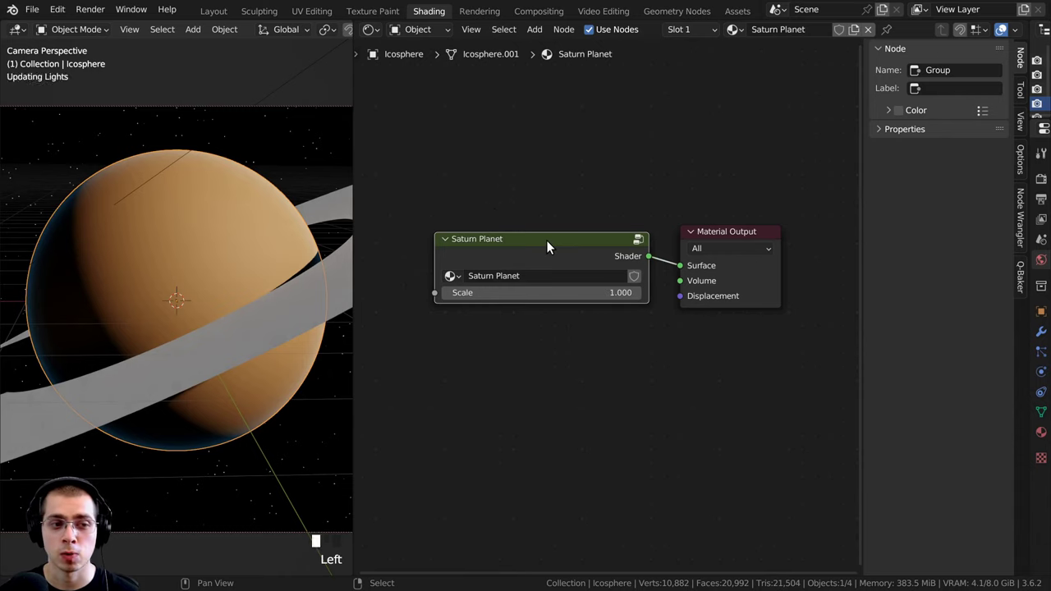
- Test the group node's Scale value on the planet and cancel the change
left_click_drag(540, 291, 641, 292)
right_click(539, 291)
left_click_drag(546, 248, 550, 251)
- Reopen the group and move the Group Input node above Mapping, beside the upper Wave Texture
key("Tab")
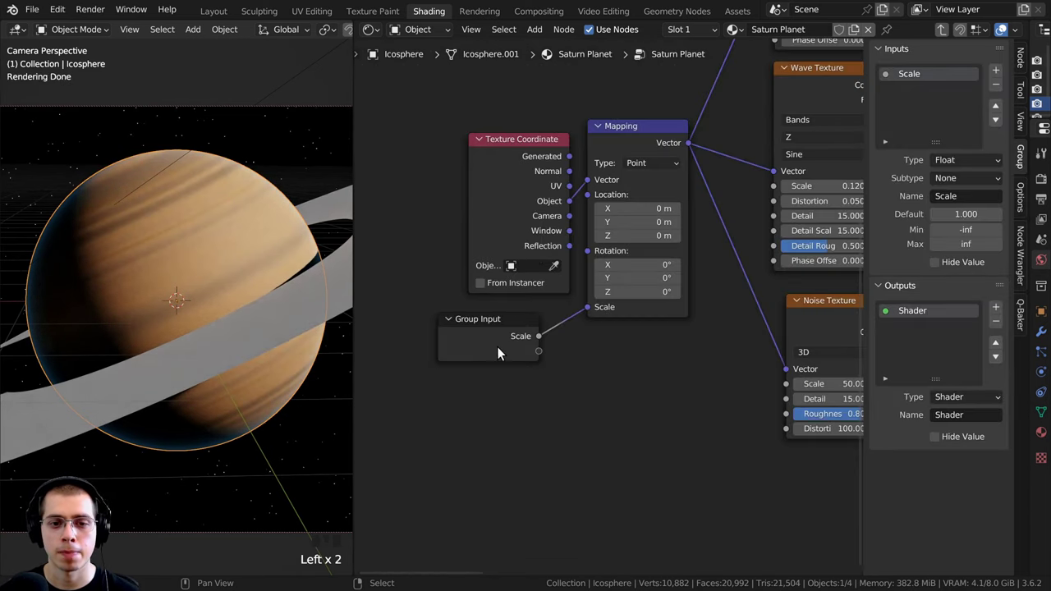
left_click(499, 349)
scroll(493, 335, "down", 3)
middle_click_drag(473, 331, 460, 422)
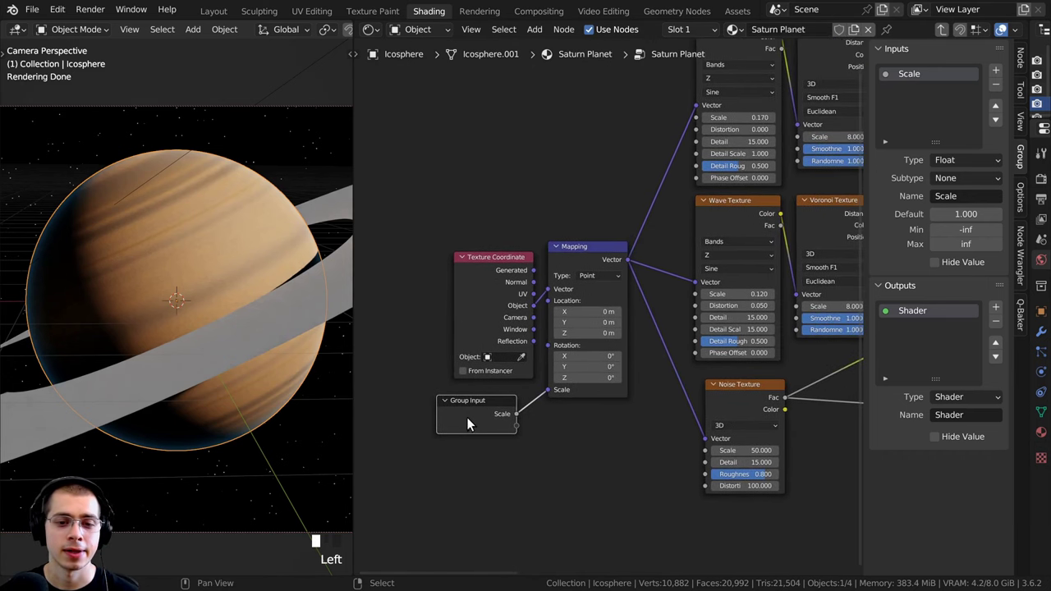
left_click_drag(468, 423, 536, 138)
scroll(488, 295, "up", 3)
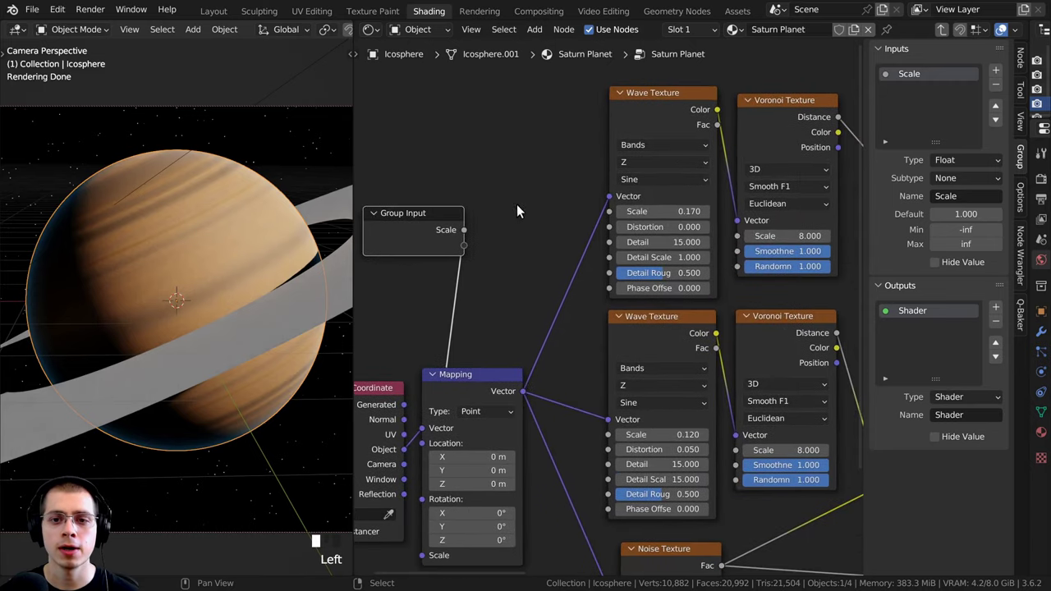
- Test how the upper Wave Texture's Scale affects the planet's bands and cancel the change
left_click(630, 93)
left_click_drag(656, 211, 682, 211)
left_click_drag(663, 211, 686, 211)
right_click(642, 211)
middle_click_drag(641, 211, 677, 211)
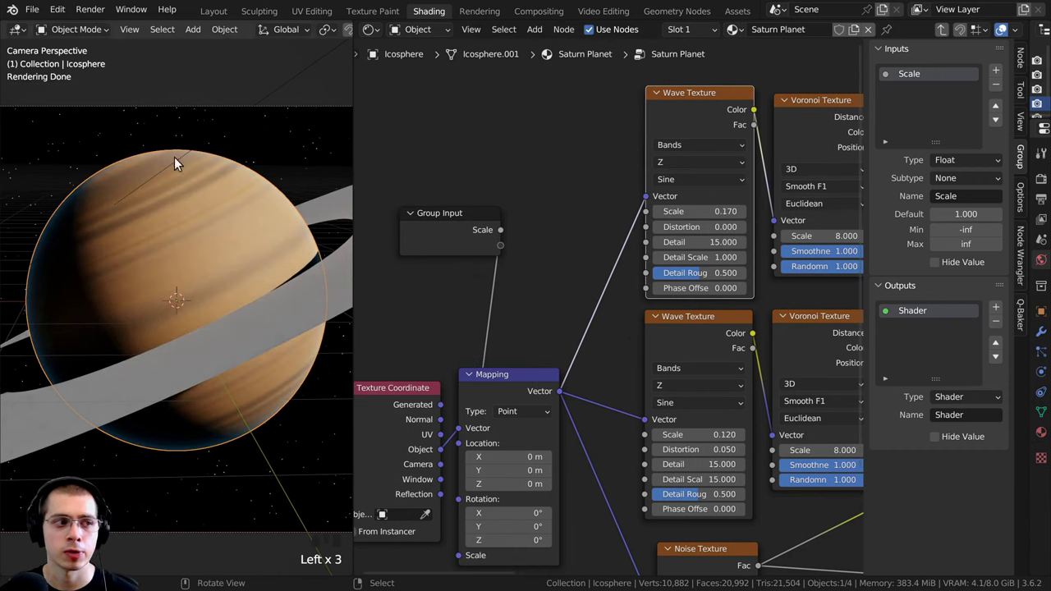
- Expose the upper Wave Texture's Scale as a group input and rename it as Rings Scale
left_click_drag(691, 195, 545, 235)
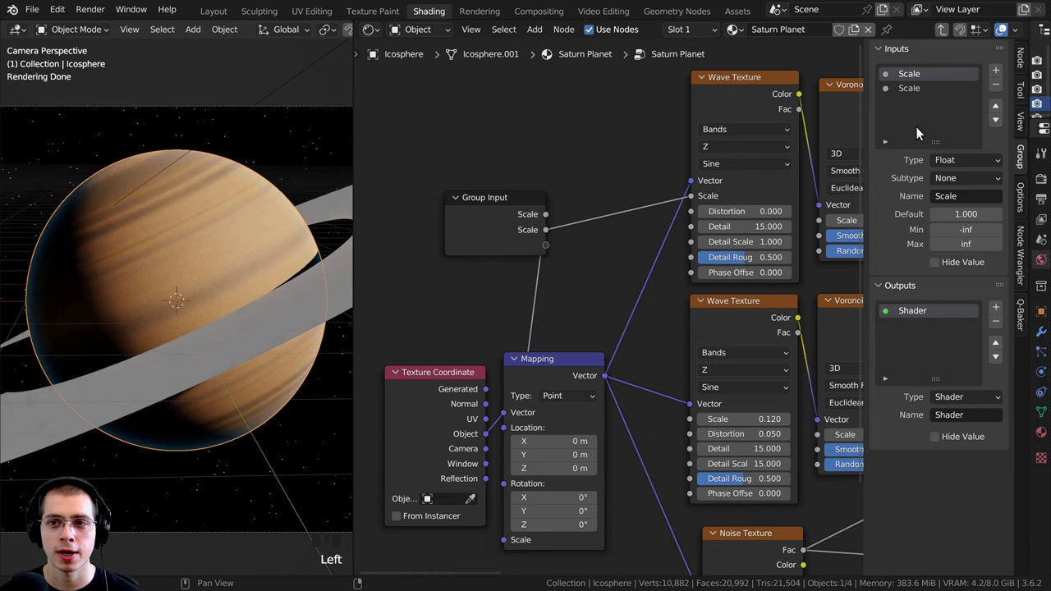
double_click(898, 88)
left_click(899, 89)
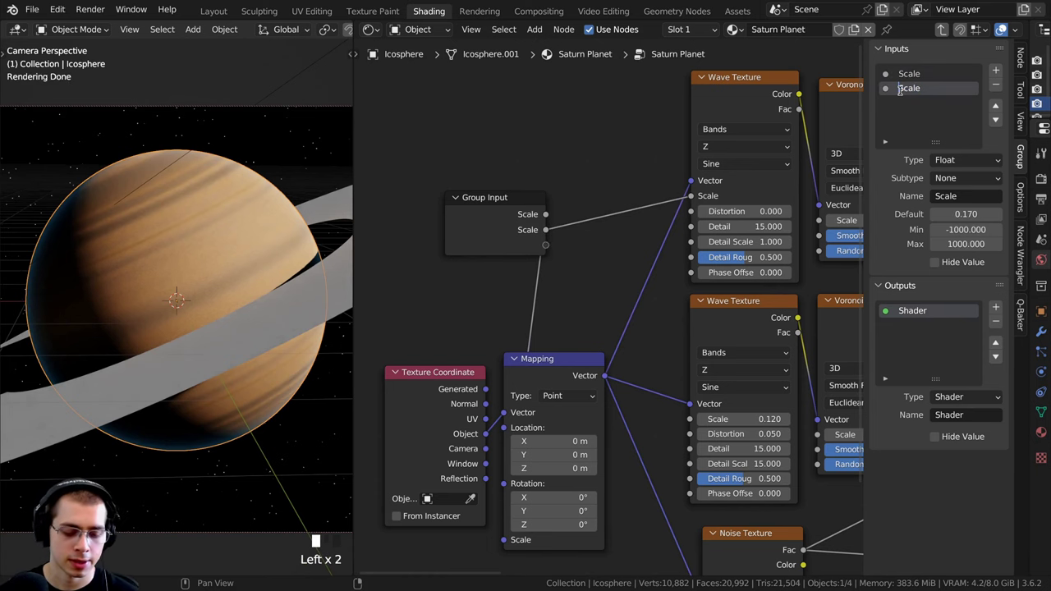
type("Rings")
key("Return")
- Test the Factor of the two Linear Light nodes and expose the lower node's Factor as a group input
middle_click_drag(567, 263, 561, 208)
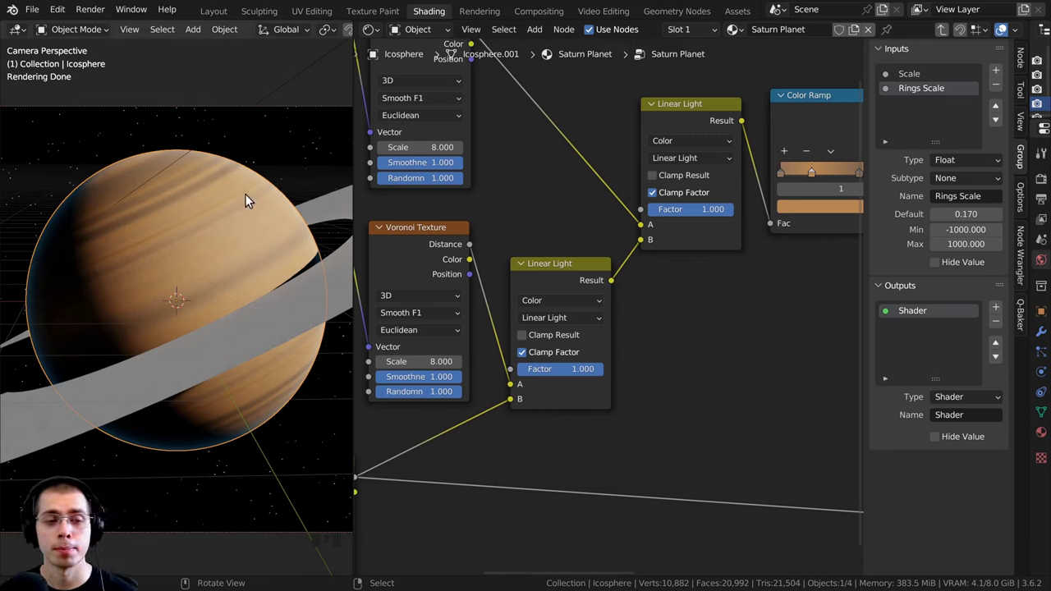
left_click(672, 115)
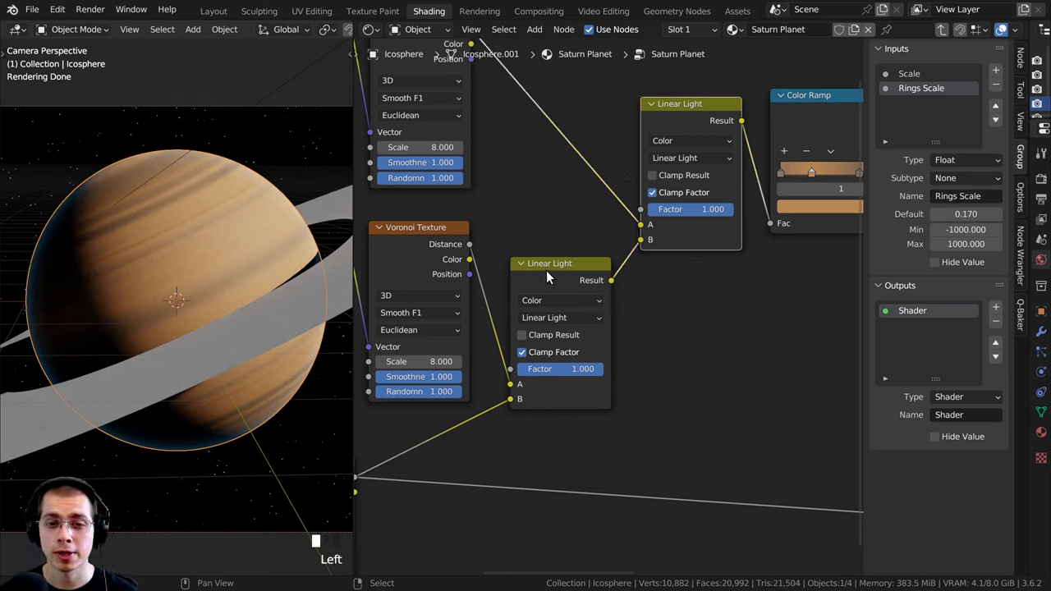
left_click(545, 270)
mouse_move(712, 209)
left_mouse_down()
mouse_move(647, 209)
mouse_move(733, 211)
left_mouse_up()
left_click_drag(587, 369, 510, 360)
scroll(511, 360, "down", 2)
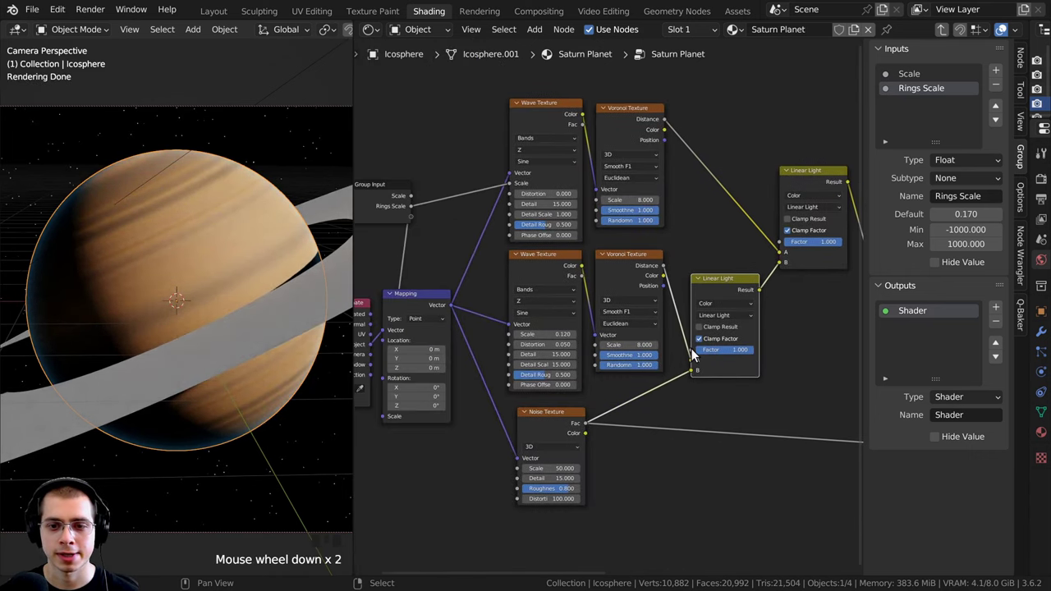
left_click_drag(698, 361, 541, 217)
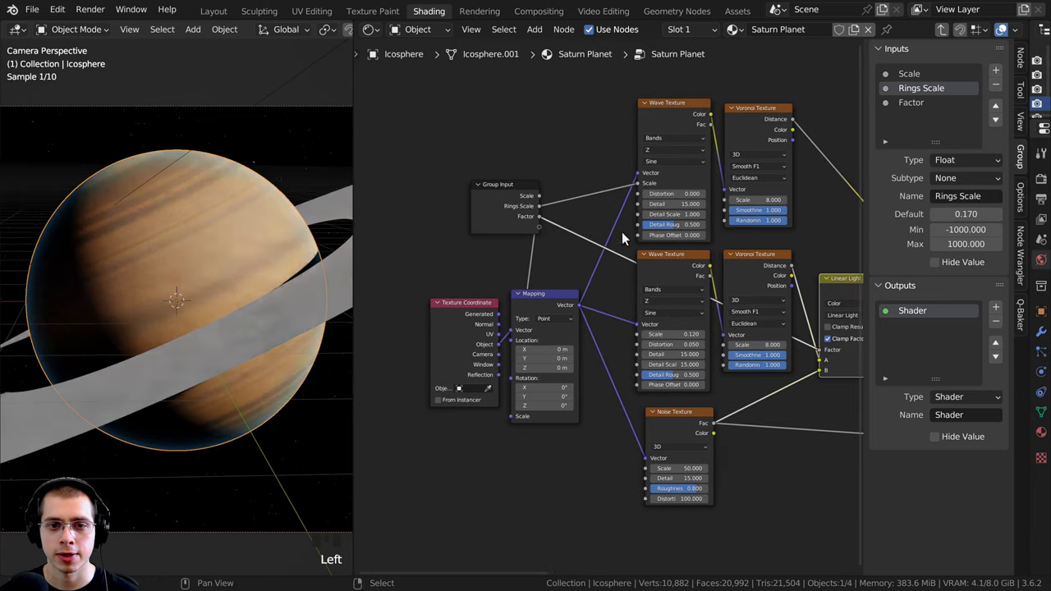
- Connect the upper Linear Light's Factor to the existing Factor group input and rename that input as Rings Blur
middle_click_drag(706, 271, 516, 284)
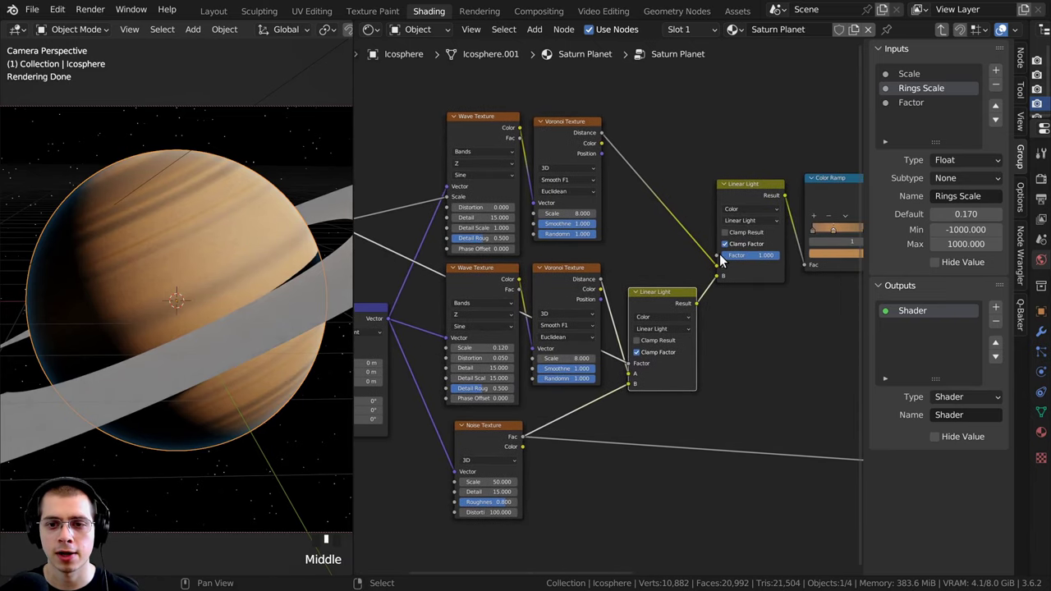
left_click_drag(718, 256, 503, 231)
mouse_move(503, 231)
middle_mouse_down()
mouse_move(422, 201)
mouse_move(507, 237)
middle_mouse_up()
scroll(423, 201, "up", 8)
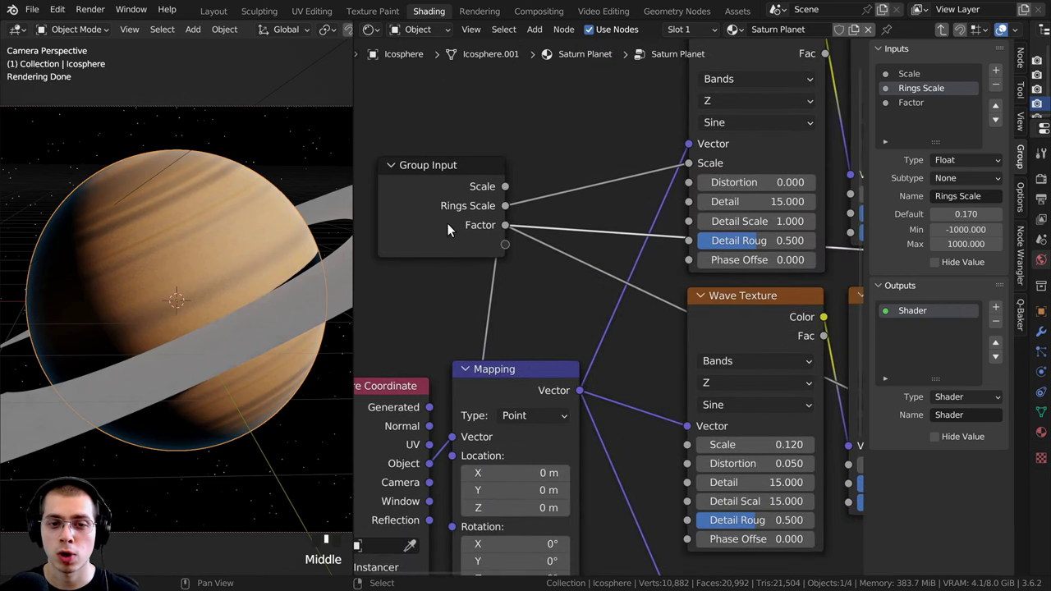
double_click(914, 103)
type("Rings ")
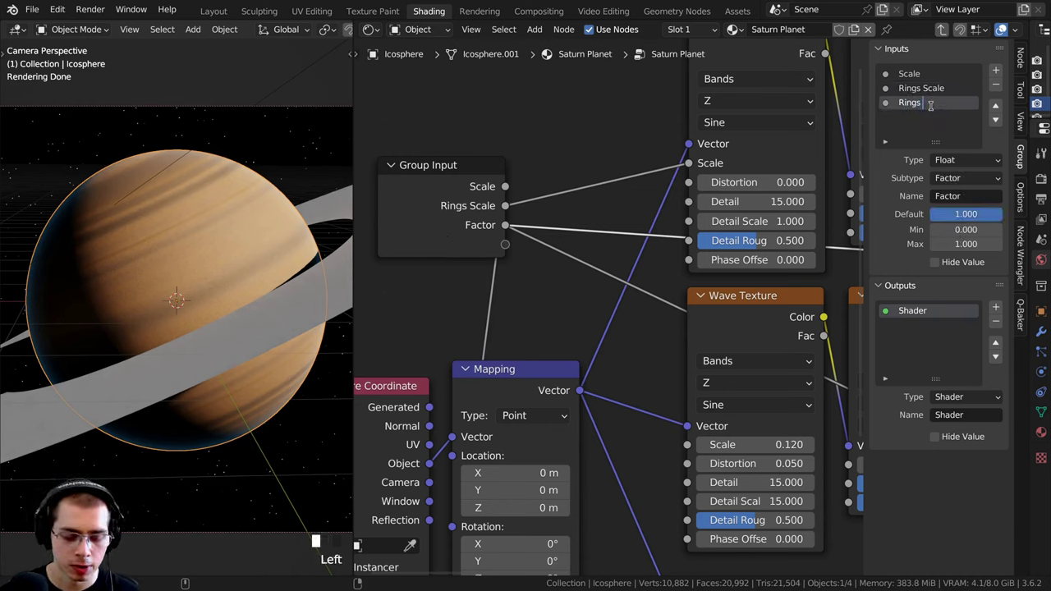
type("Blur")
key("Return")
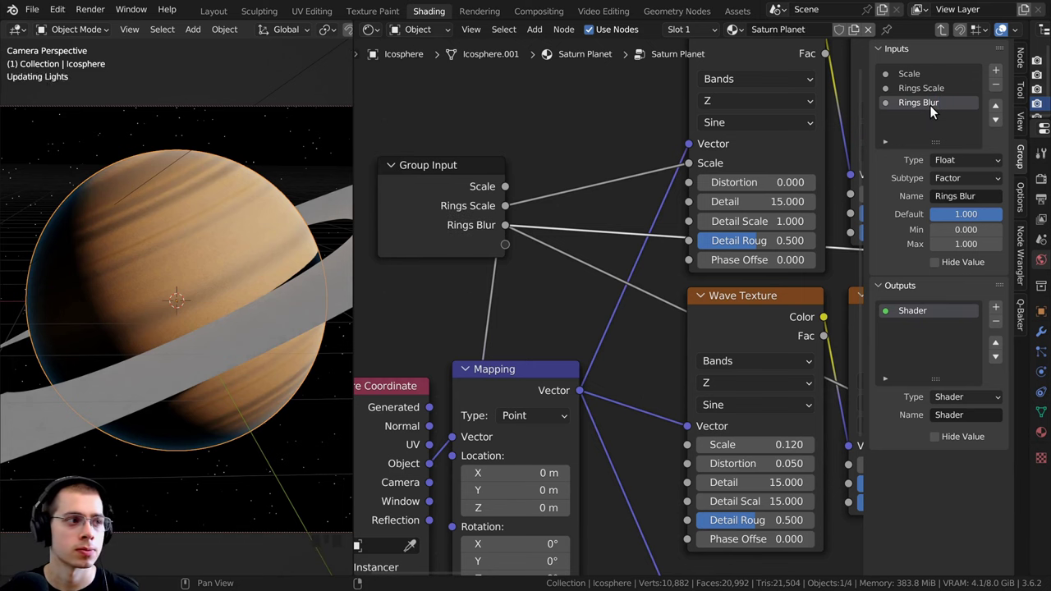
- Expose the Principled BSDF's Roughness as a group input
scroll(656, 328, "down", 8)
middle_click_drag(805, 302, 568, 268)
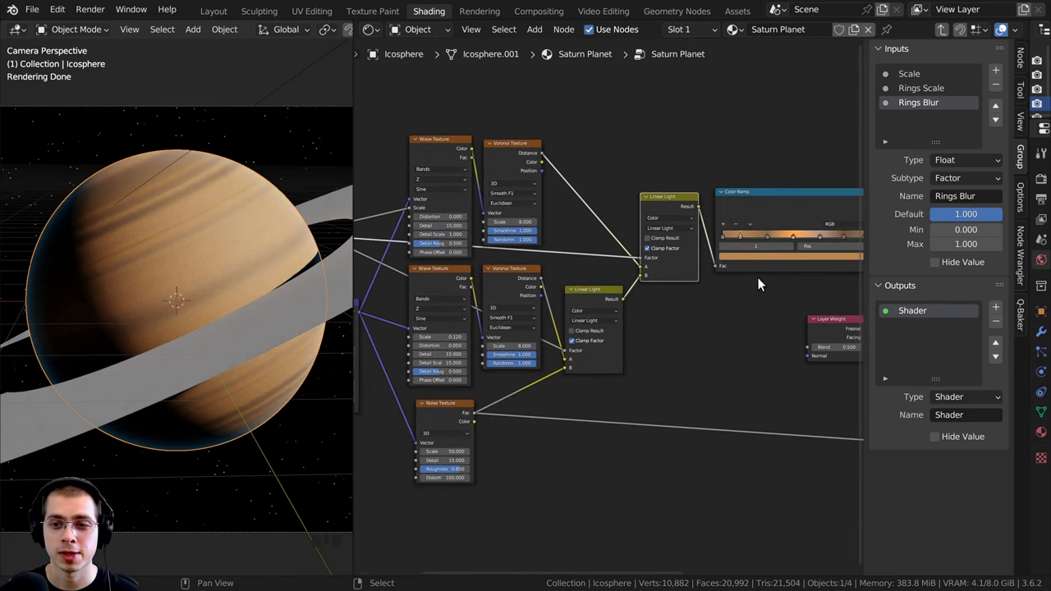
middle_click_drag(772, 275, 698, 273)
middle_click_drag(850, 230, 466, 206)
scroll(465, 205, "up", 4)
left_click(639, 157)
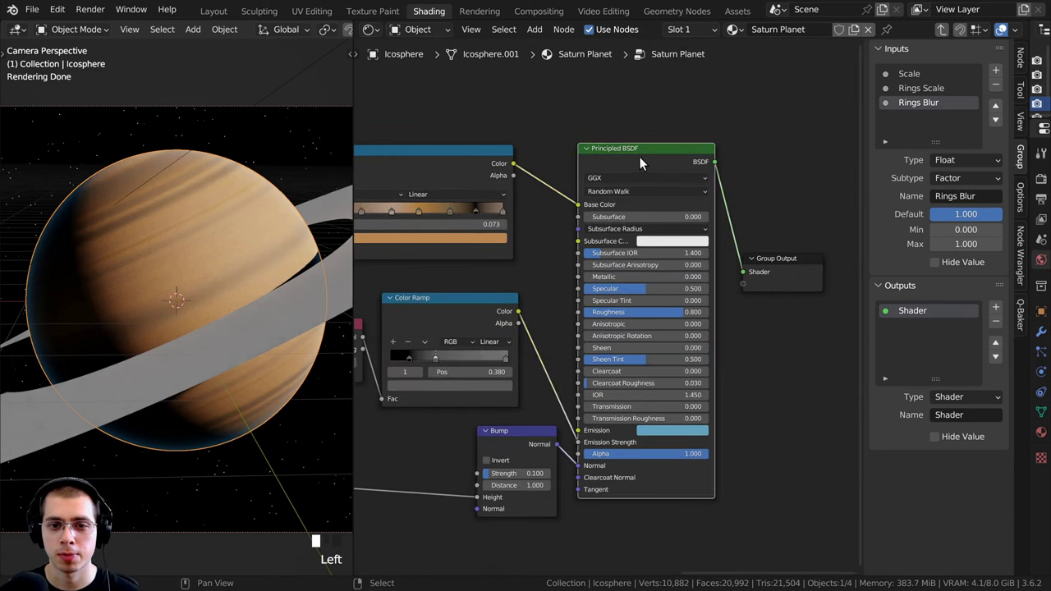
middle_click_drag(582, 313, 631, 286)
left_click_drag(628, 284, 470, 174)
left_click(458, 179)
scroll(463, 182, "down", 1)
right_click(470, 174)
- Move the Group Input node beside the Layer Weight node, near the Principled BSDF's lower inputs
scroll(584, 265, "down", 6)
scroll(584, 272, "down", 1)
middle_click_drag(584, 272, 411, 220)
key("g")
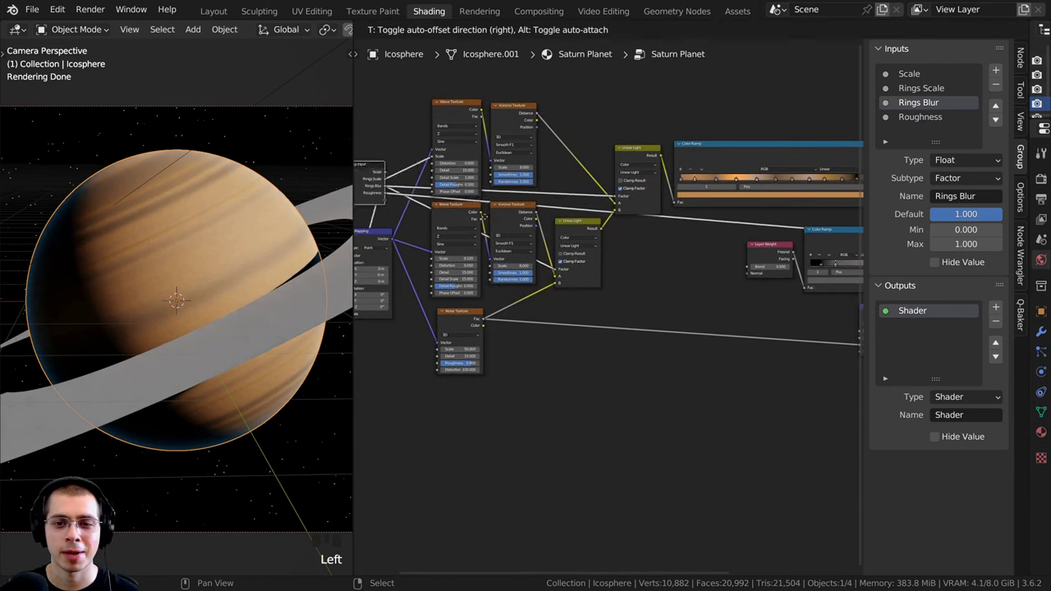
left_click(754, 301)
scroll(554, 264, "up", 5)
middle_click_drag(755, 300, 479, 354)
key("g")
left_click(560, 279)
middle_click_drag(540, 317, 550, 321)
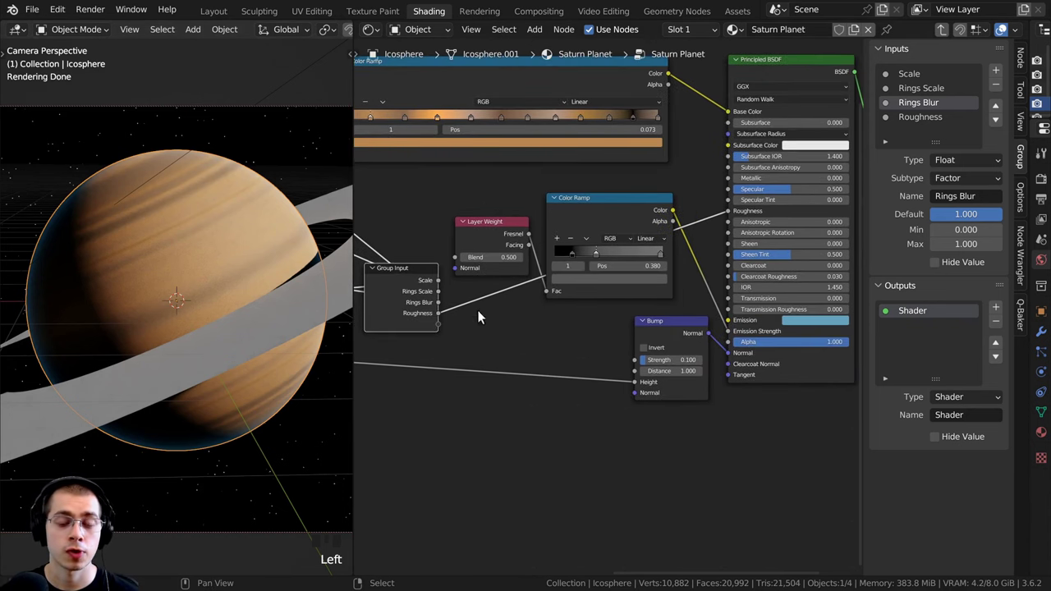
- Insert a Hue/Saturation/Value node between the lower Color Ramp and the Principled BSDF's Emission Strength
key("shift+a")
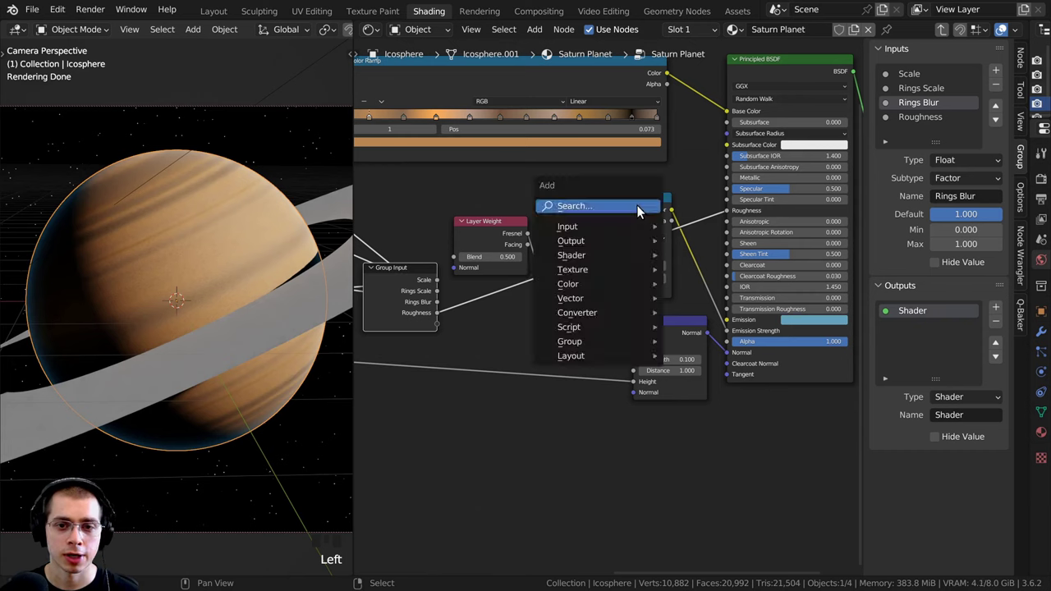
left_click(638, 205)
type("hu")
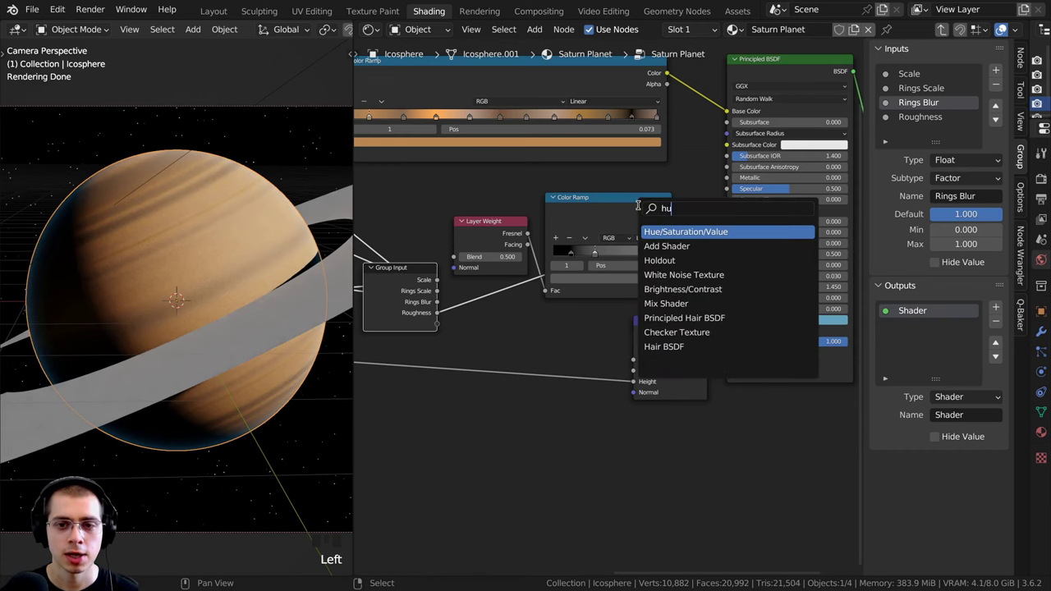
type("e")
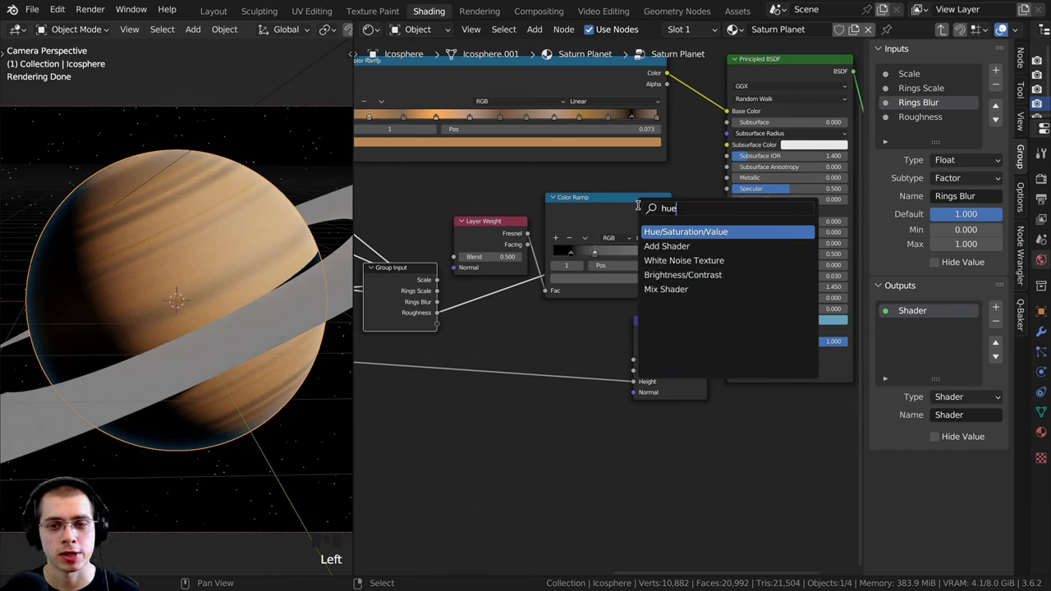
key("Return")
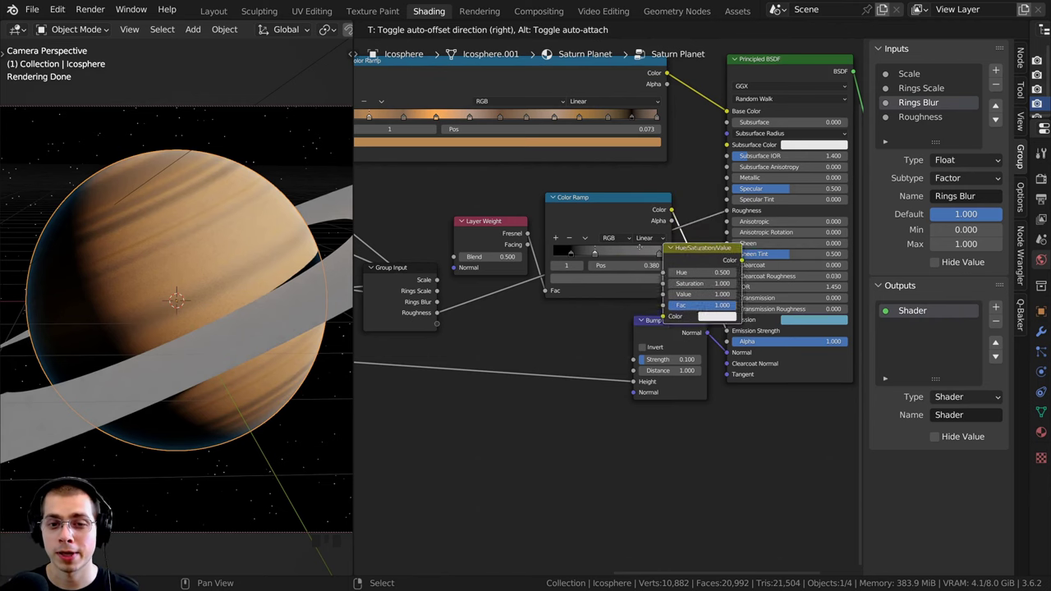
left_click(705, 248)
left_click_drag(741, 242, 746, 215)
- Test how the Hue/Saturation/Value node's Value affects the atmosphere glow, cancel the changes and return to the camera view
middle_click_drag(743, 240, 610, 240)
scroll(620, 262, "up", 6)
left_click_drag(644, 238, 694, 238)
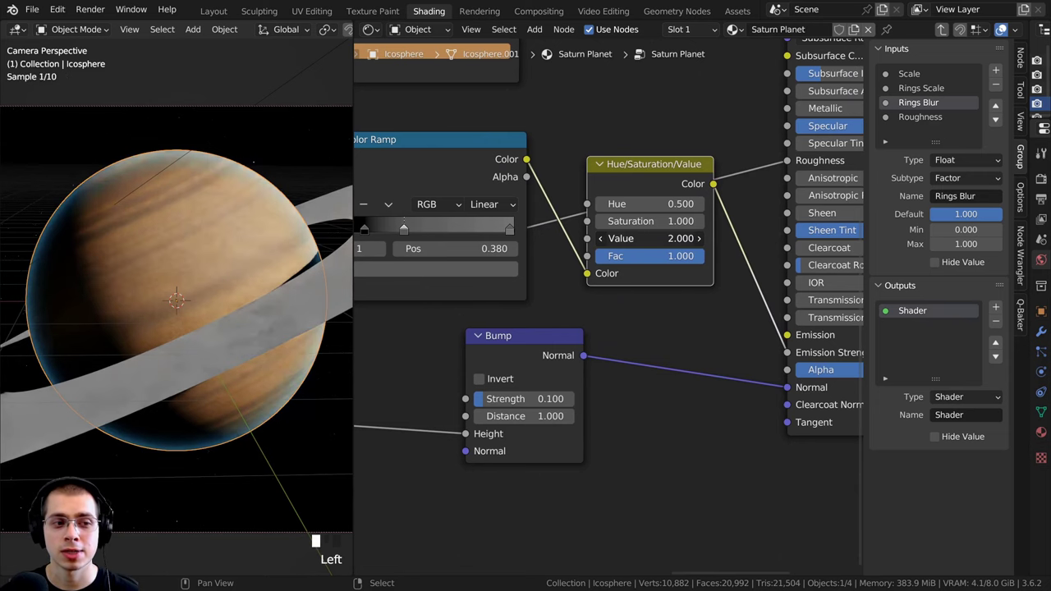
right_click(656, 238)
middle_click_drag(86, 306, 175, 310)
scroll(175, 310, "up", 6)
middle_click_drag(256, 281, 239, 295, "shift")
mouse_move(645, 238)
left_mouse_down()
mouse_move(694, 238)
mouse_move(644, 238)
left_mouse_up()
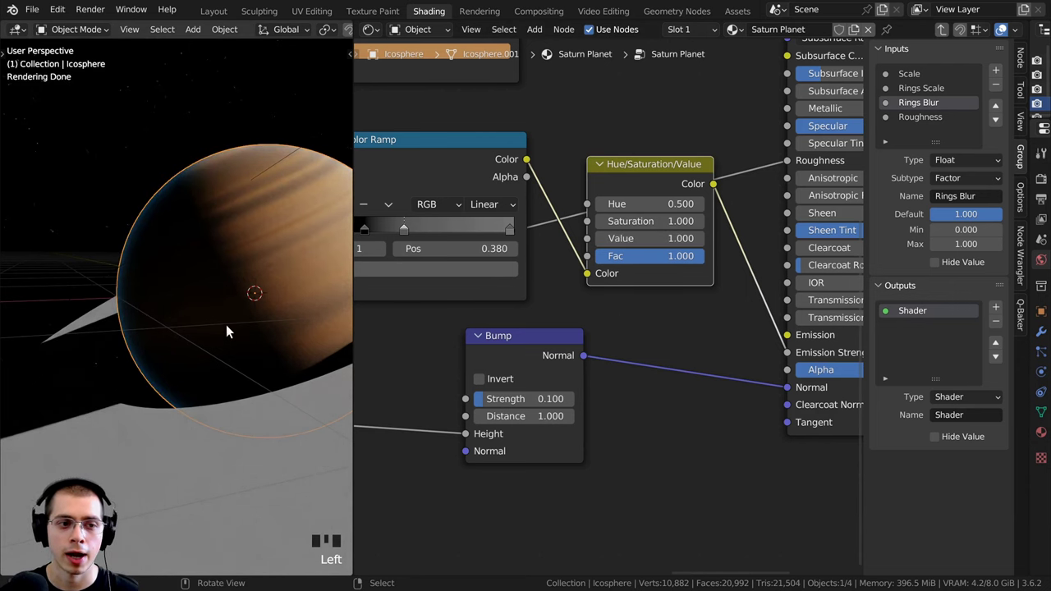
key("KP_0")
scroll(561, 289, "down", 4)
middle_click_drag(561, 289, 724, 251)
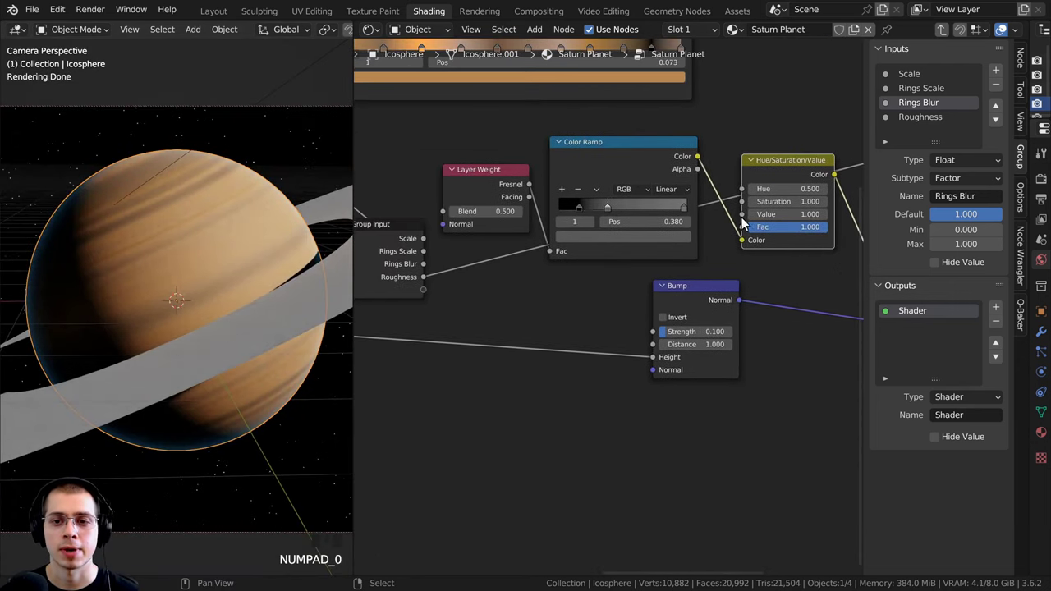
- Expose the Hue/Saturation/Value node's Value as a group input, rename it as Atmosphere Brightness and enlarge the sidebar and inputs list
left_click_drag(742, 215, 421, 291)
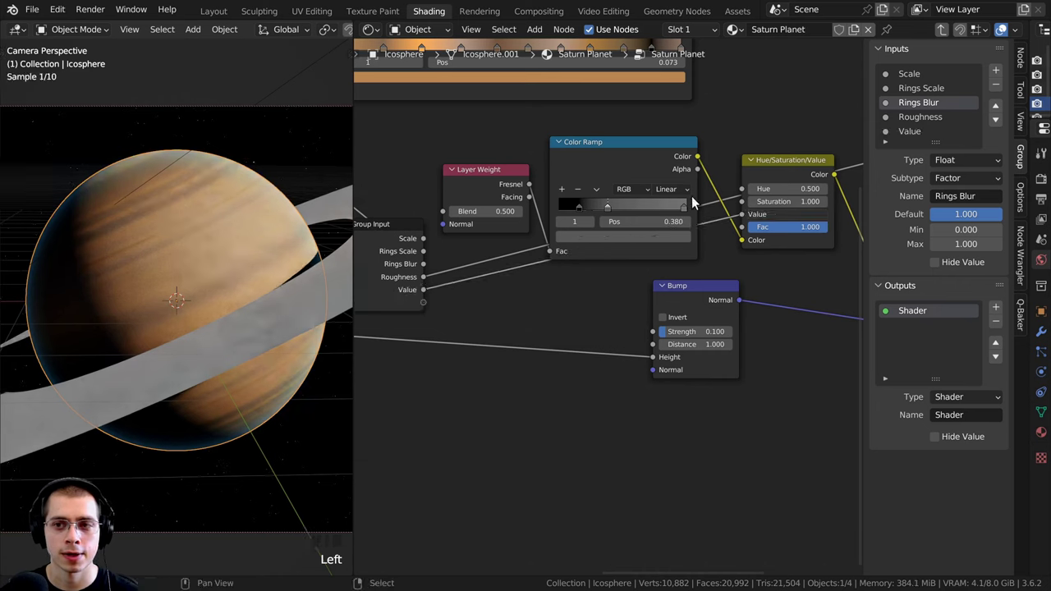
left_click_drag(938, 161, 938, 204)
double_click(916, 131)
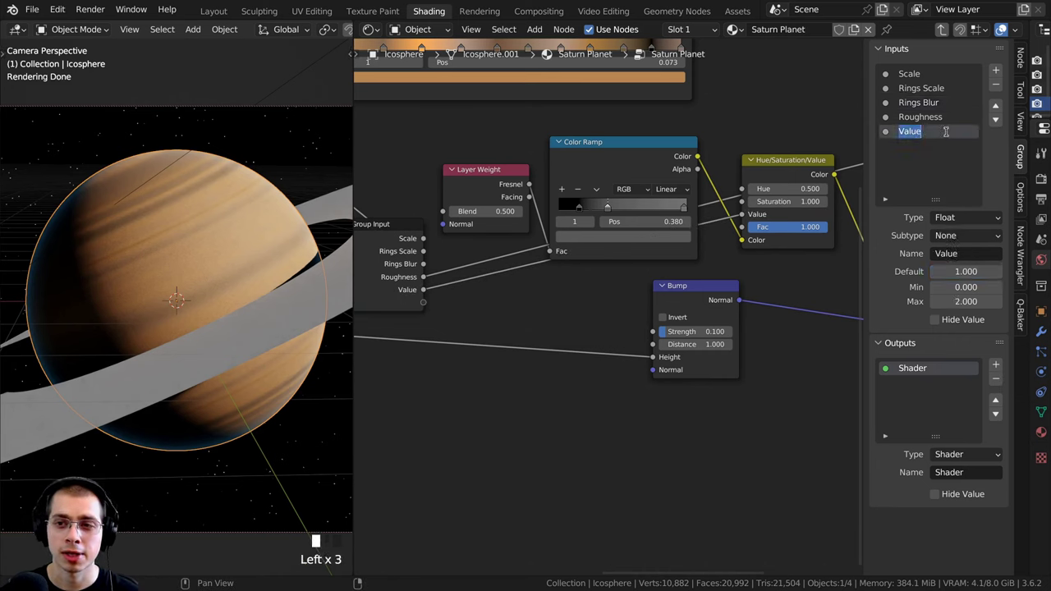
type("At")
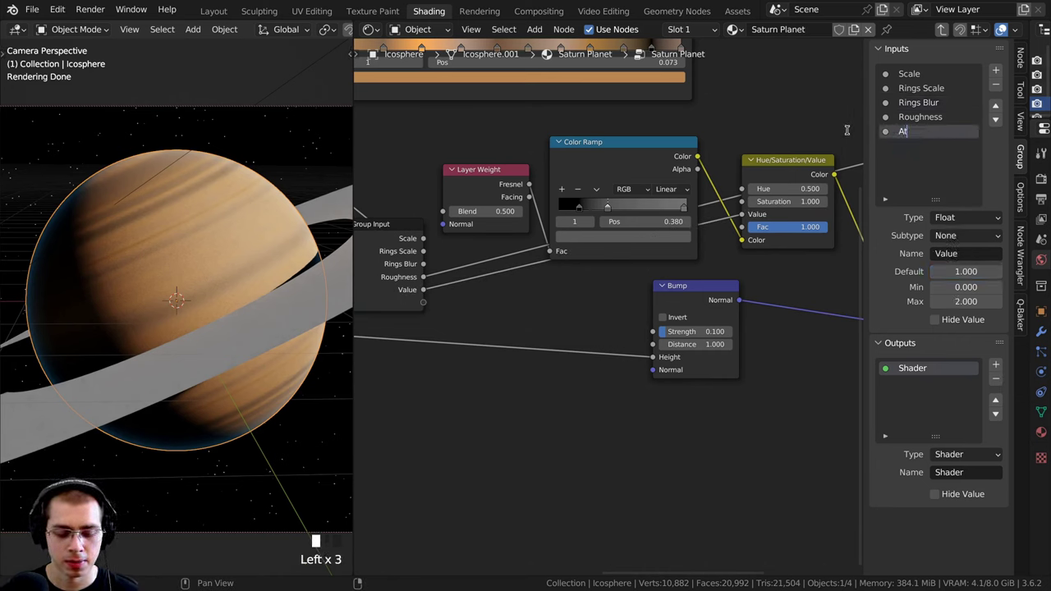
type("mosphere Brightness")
key("Return")
left_click_drag(860, 130, 750, 132)
left_click_drag(883, 200, 878, 236)
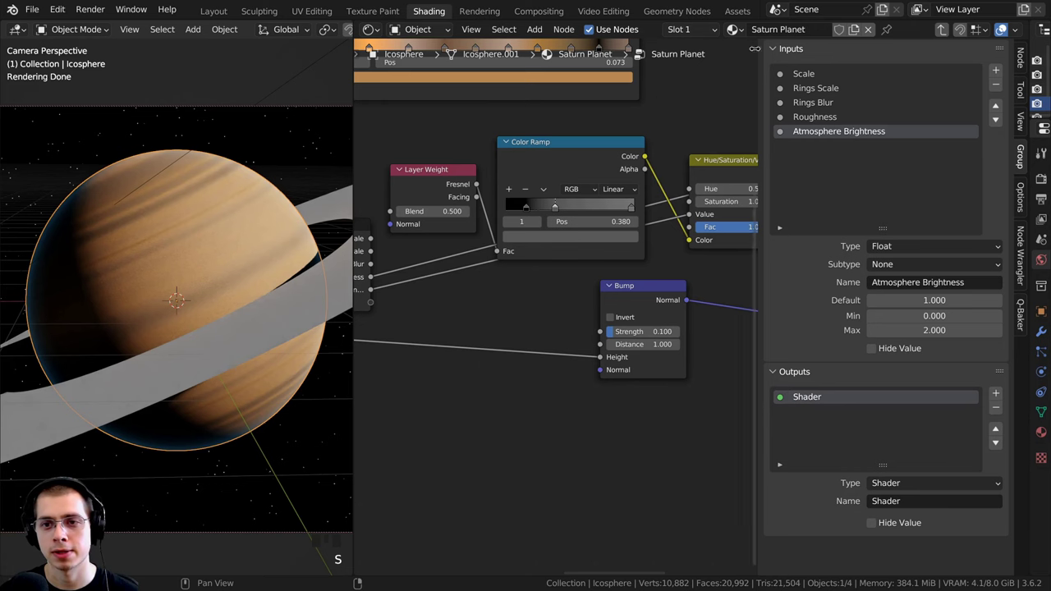
- Expose the Principled BSDF's Emission color as a group input and rename it as Atmosphere Color
scroll(547, 228, "down", 2)
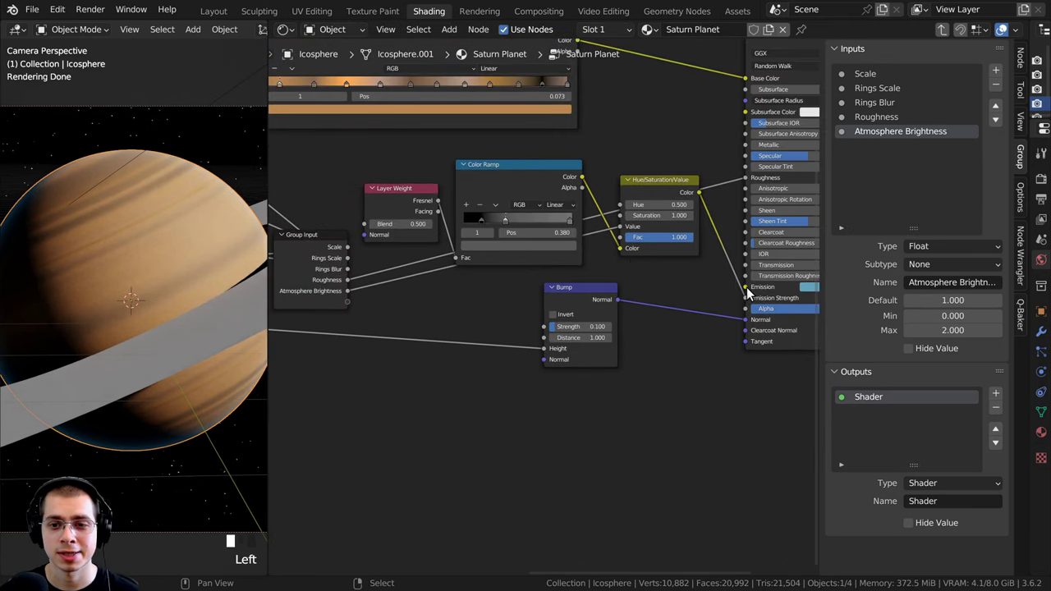
left_click_drag(744, 287, 347, 303)
double_click(862, 133)
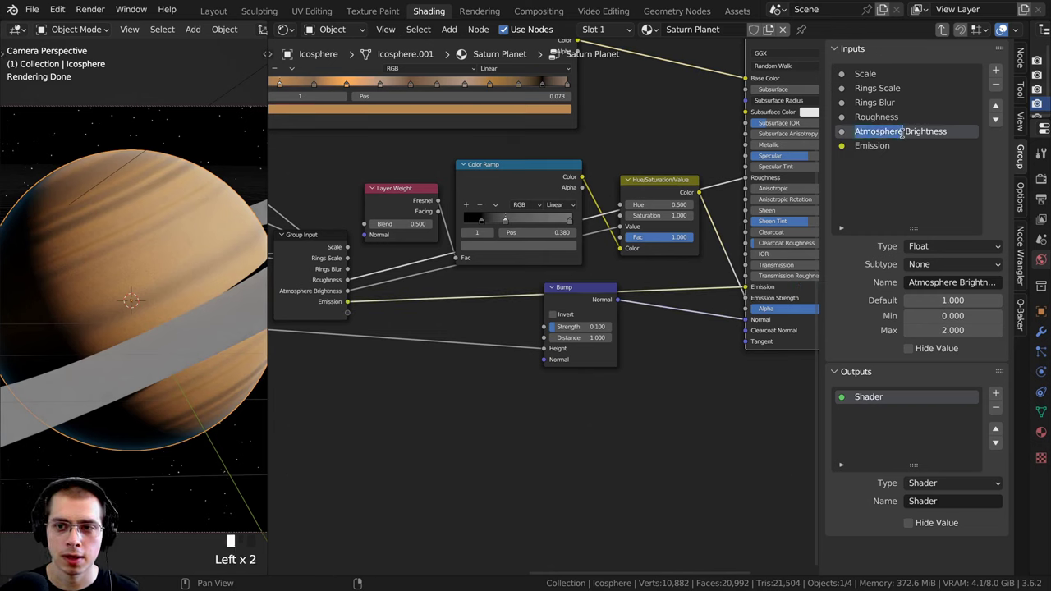
double_click(860, 145)
type("Atmosphere")
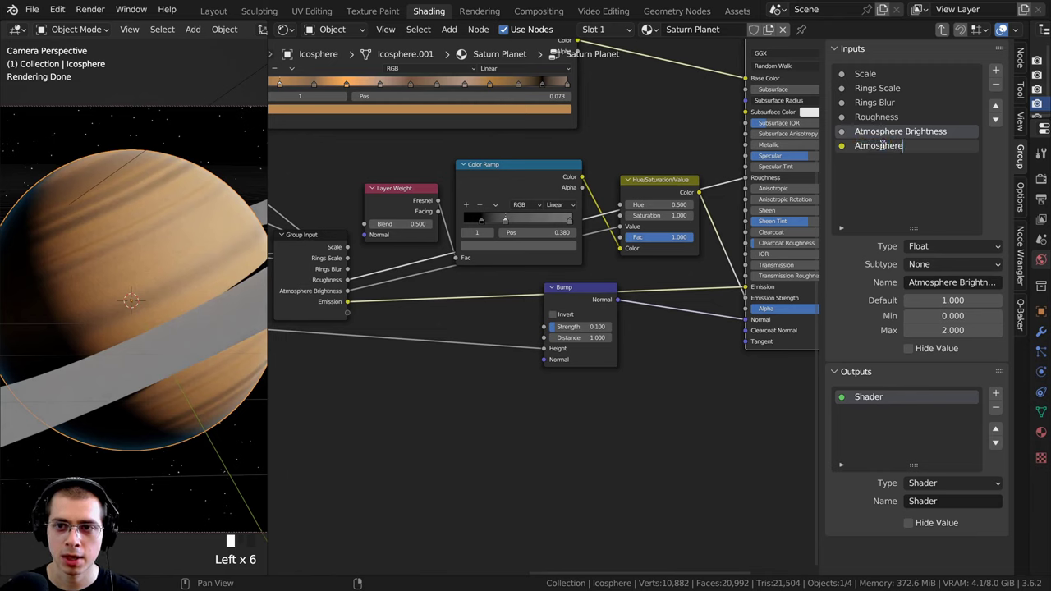
type("Color")
key("Return")
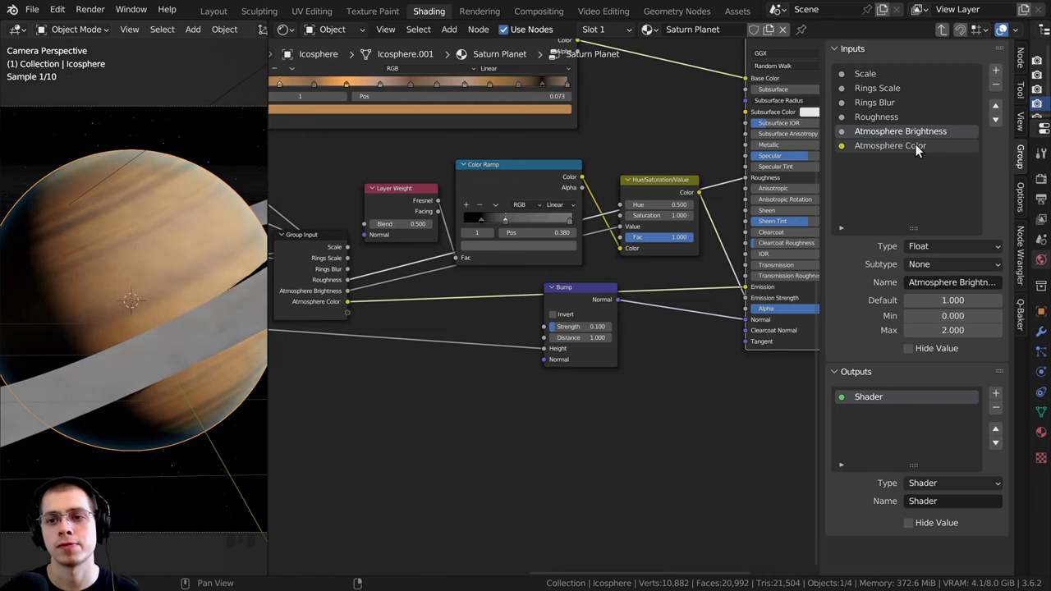
double_click(935, 145)
- Expose the Bump node's Strength as a group input and rename it as Bump Strength
left_click(610, 287)
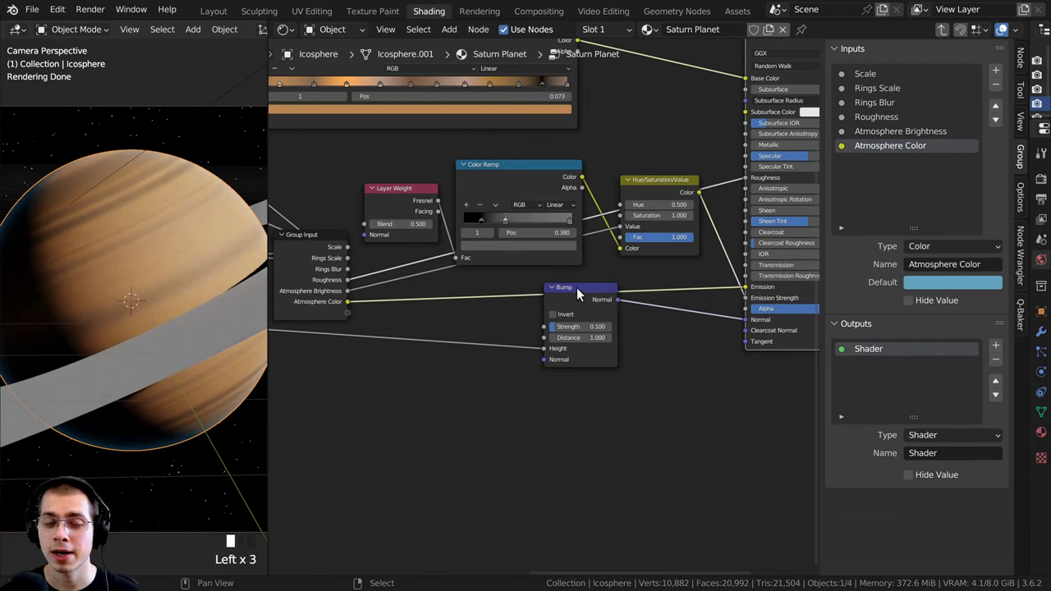
middle_click_drag(481, 317, 694, 278)
scroll(771, 256, "up", 2)
middle_click_drag(775, 257, 729, 258)
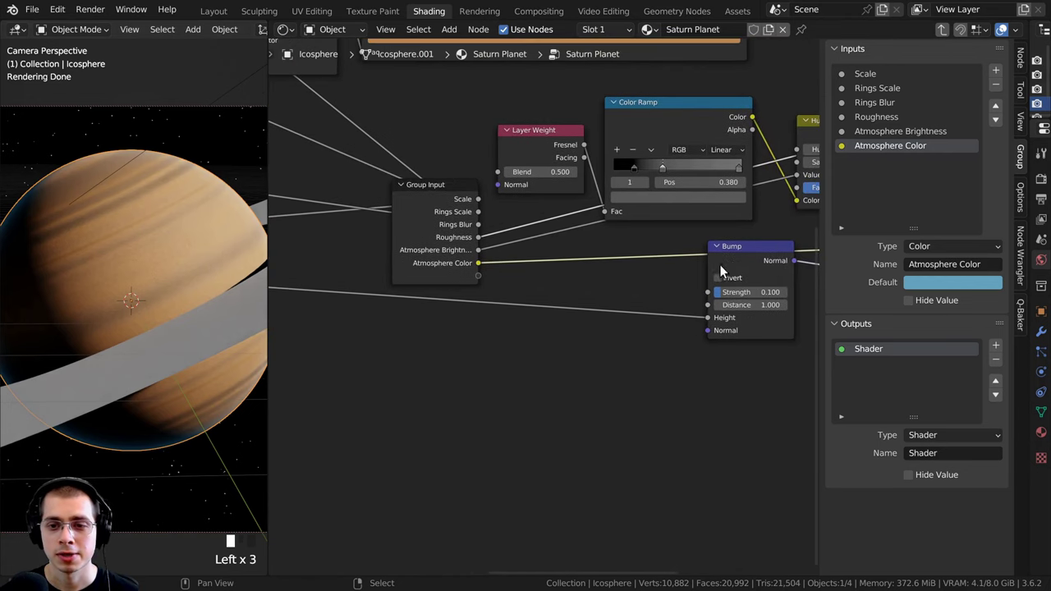
left_click_drag(704, 294, 600, 285)
left_click_drag(482, 281, 480, 275)
left_click(851, 160)
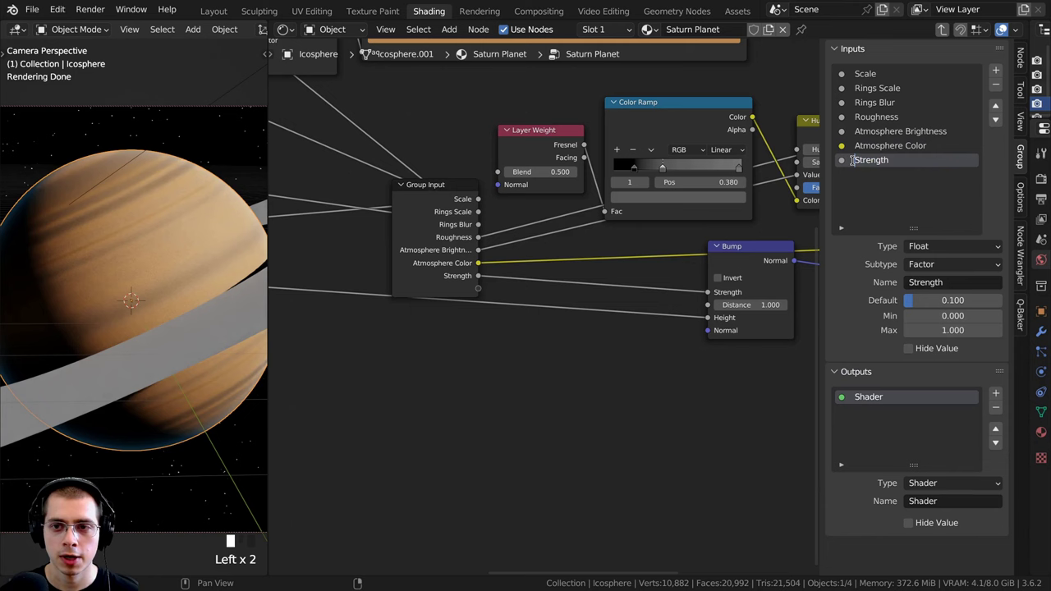
left_click(911, 165)
- Move the Group Input node back toward the start of the node tree
scroll(521, 270, "down", 5)
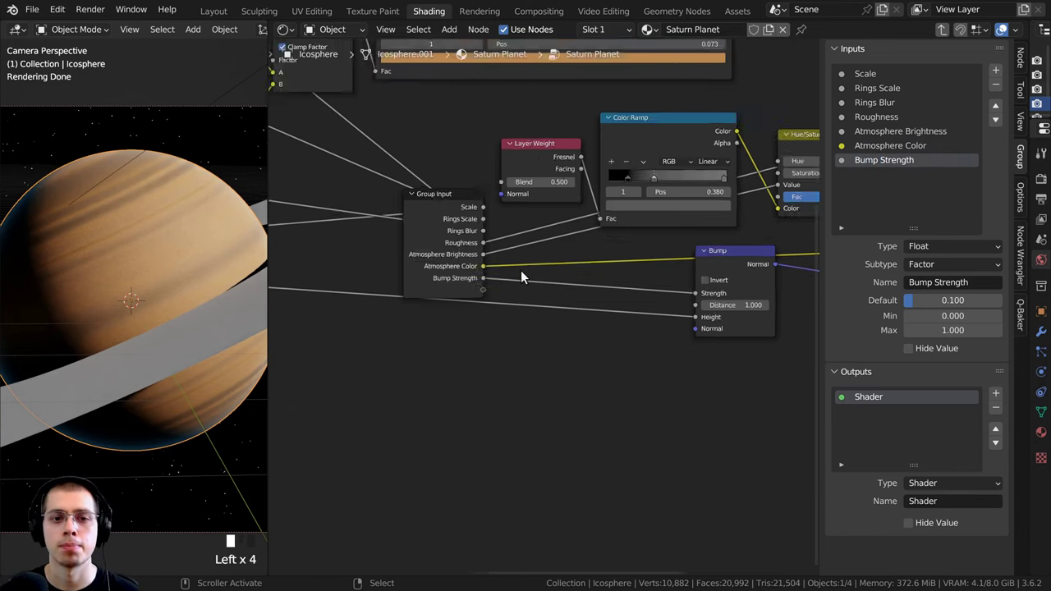
middle_click_drag(501, 270, 695, 305)
left_click_drag(683, 312, 435, 339)
middle_click_drag(606, 267, 557, 274)
- Exit the Saturn Planet group and widen the 3D viewport beside the node editor
key("Tab")
scroll(467, 280, "up", 12)
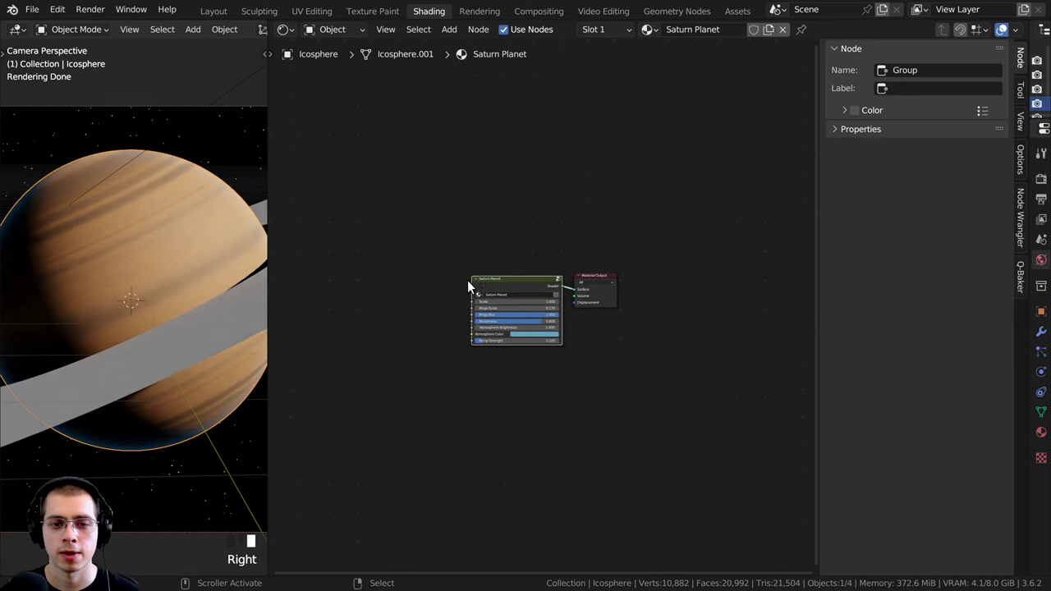
right_click_drag(495, 245, 512, 236)
middle_click_drag(471, 251, 507, 237)
scroll(507, 237, "up", 1)
key("a")
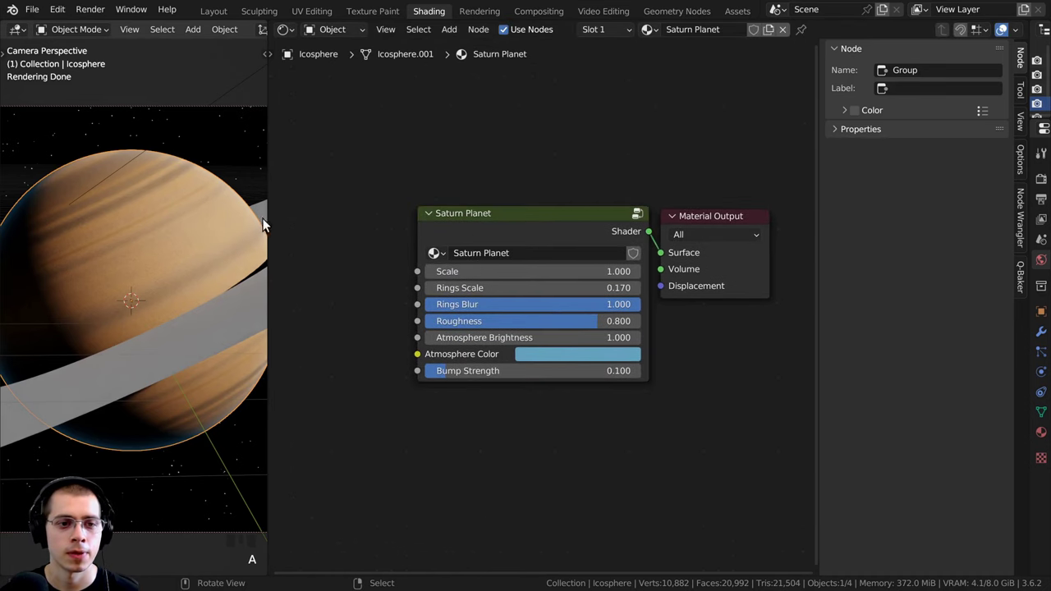
left_click_drag(268, 220, 345, 223)
scroll(254, 232, "up", 1)
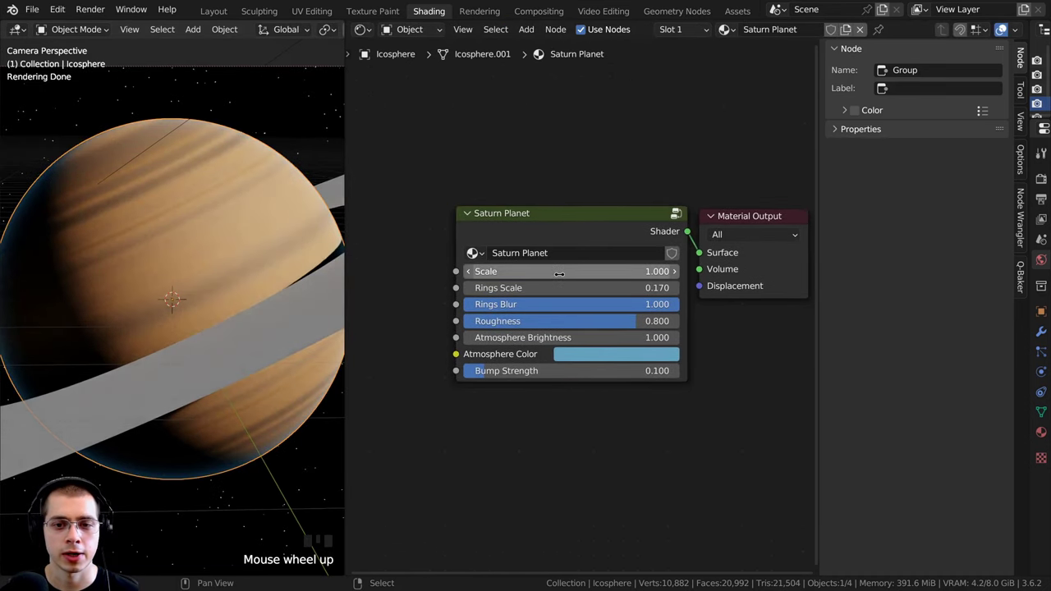
- Test the Scale, Roughness and Atmosphere Brightness inputs on the Saturn Planet group node and cancel the changes
left_click_drag(559, 274, 552, 302)
right_click(561, 276)
mouse_move(645, 321)
left_mouse_down()
mouse_move(514, 321)
mouse_move(646, 321)
left_mouse_up()
mouse_move(566, 337)
left_mouse_down()
mouse_move(608, 337)
mouse_move(566, 337)
left_mouse_up()
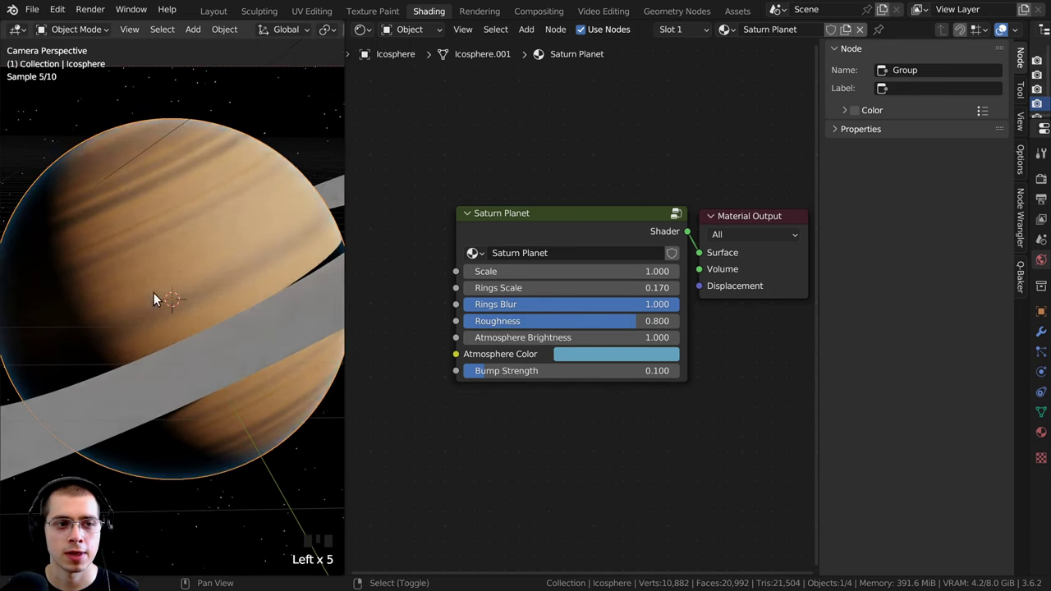
- Test the group node's Atmosphere Color and Bump Strength against the planet's dark edge and cancel the changes
middle_click_drag(156, 294, 261, 292, "shift")
left_click(615, 354)
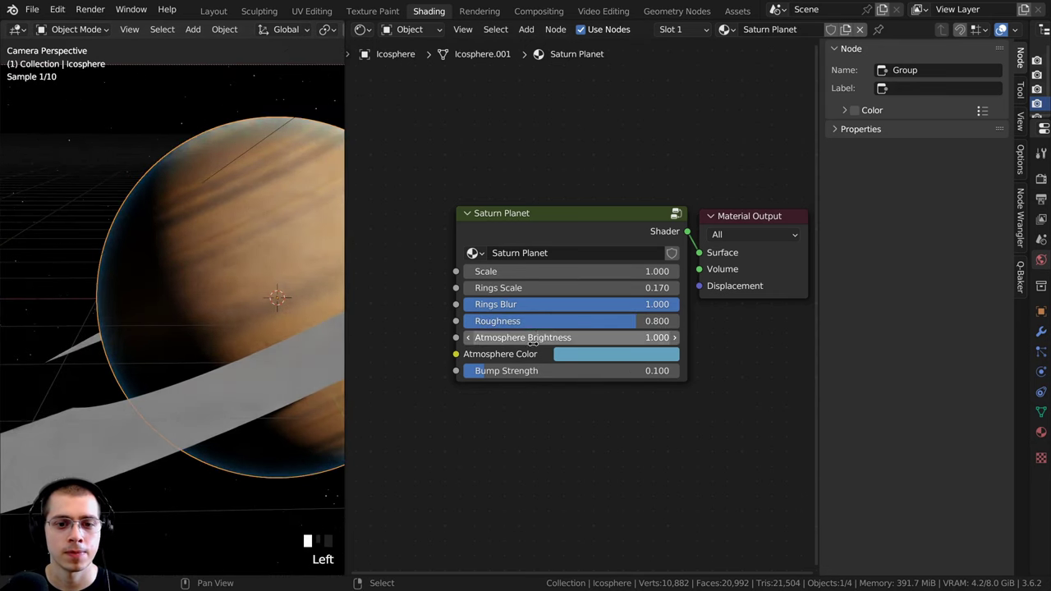
left_click_drag(646, 199, 573, 163)
right_click(573, 162)
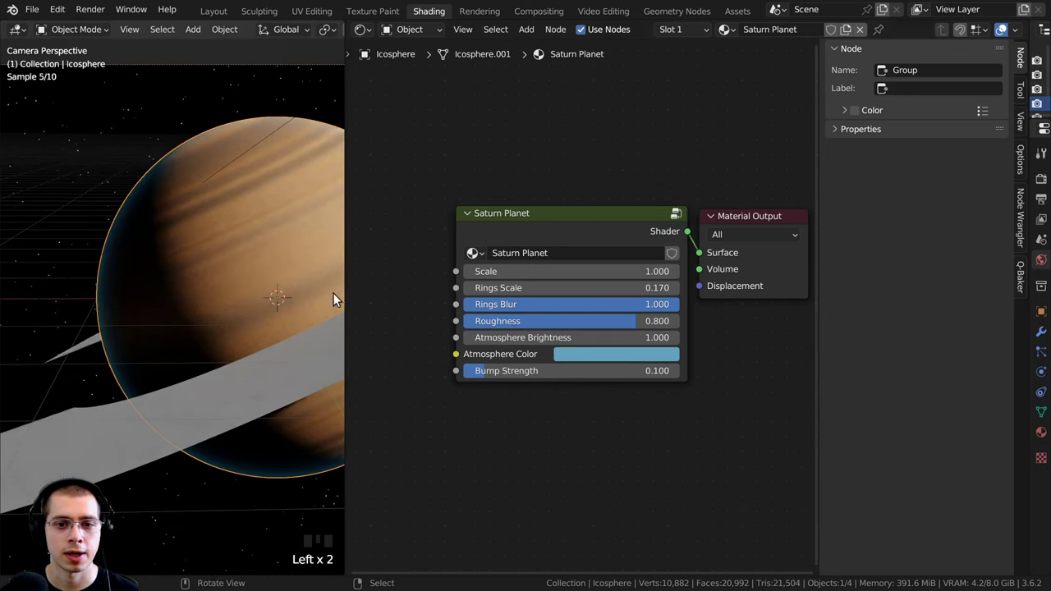
mouse_move(487, 370)
left_mouse_down()
mouse_move(592, 370)
mouse_move(487, 370)
left_mouse_up()
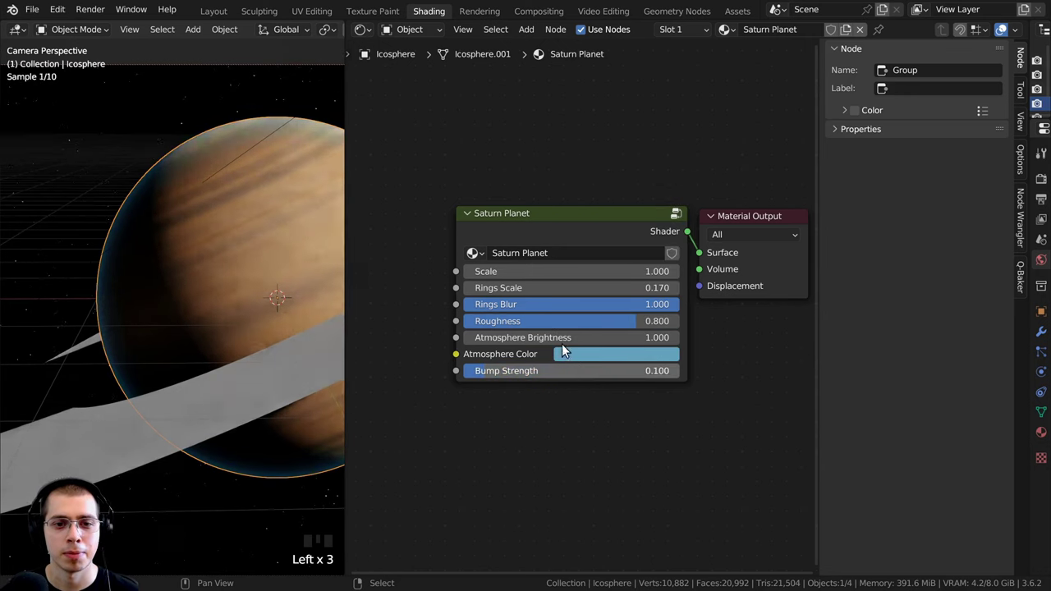
scroll(551, 217, "up", 1)
mouse_move(552, 215)
left_mouse_down()
mouse_move(555, 185)
mouse_move(525, 219)
mouse_move(548, 220)
left_mouse_up()
right_click(548, 220)
middle_click_drag(592, 223, 553, 224)
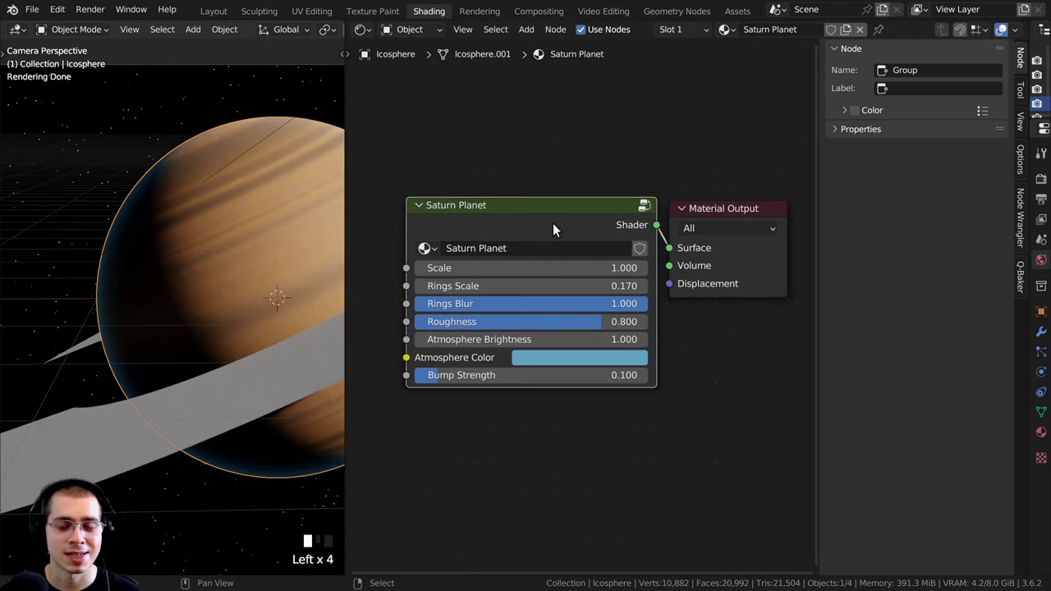
- Select the ring object around the planet and create a new material for it named Saturn Rings
key("a")
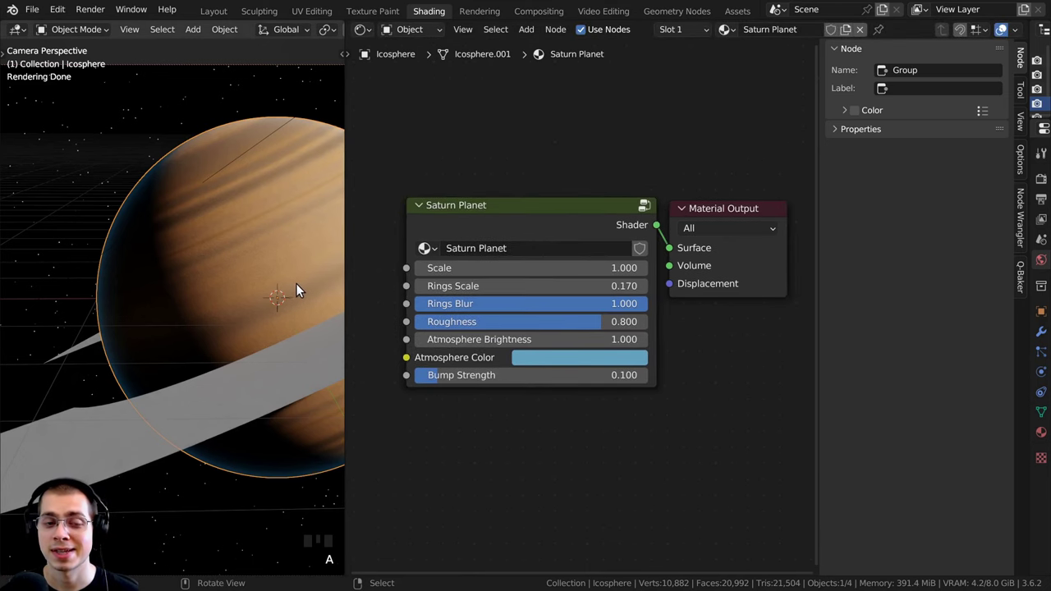
scroll(296, 284, "down", 2)
middle_click_drag(306, 292, 288, 239, "shift")
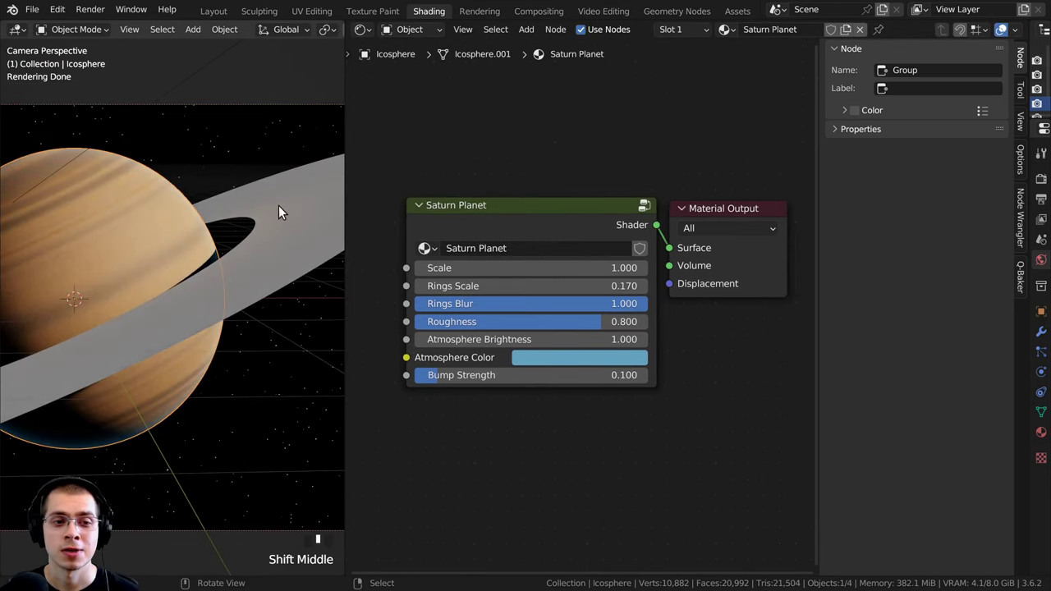
right_click(279, 211)
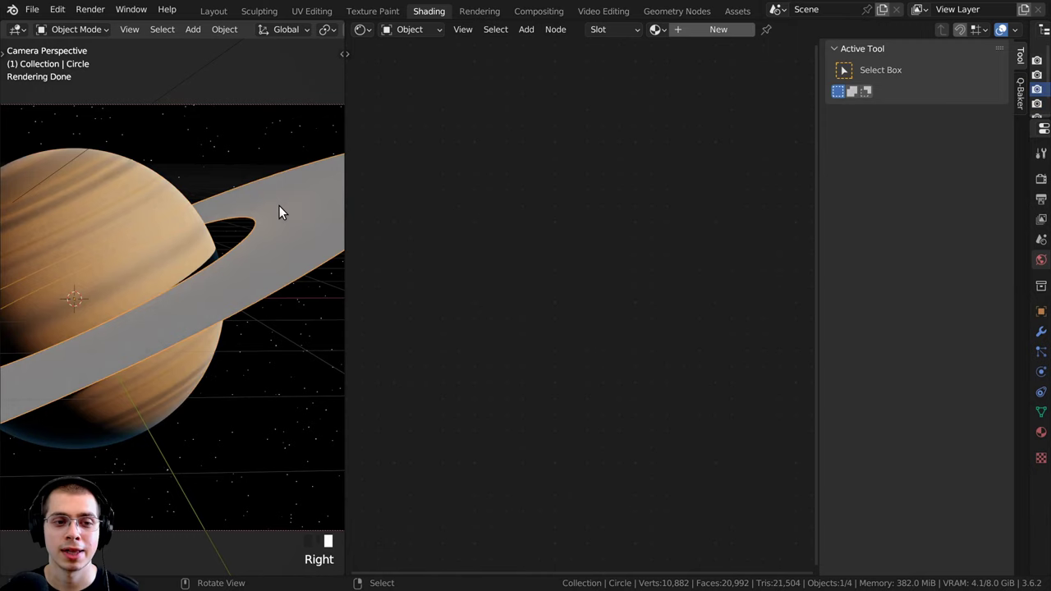
left_click(717, 30)
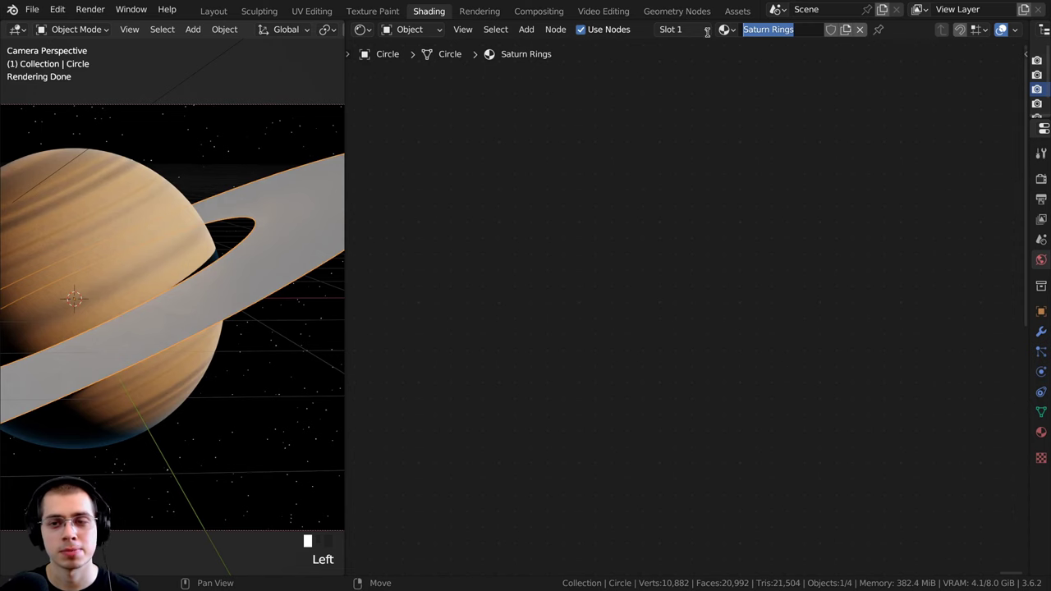
scroll(774, 182, "down", 6)
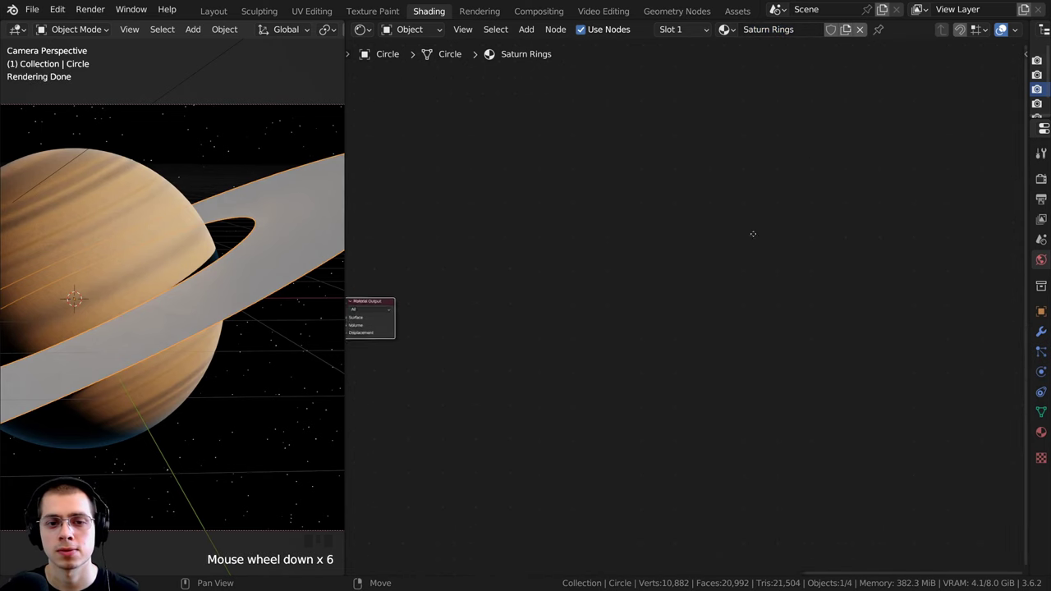
middle_click_drag(214, 329, 179, 359)
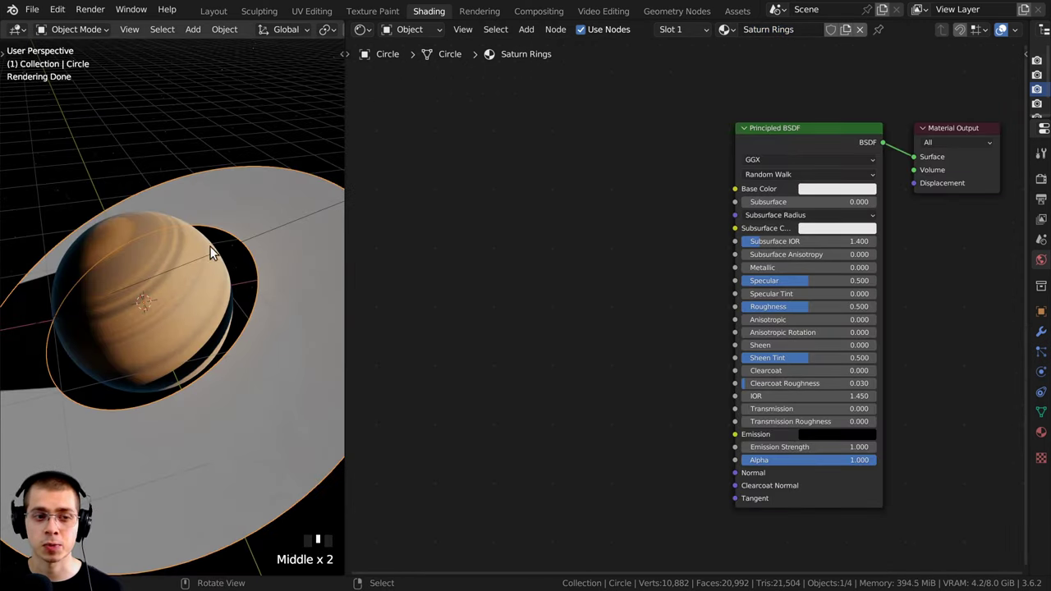
- Examine the planet's horizontal surface bands up close in the 3D viewport
middle_click_drag(210, 246, 59, 258)
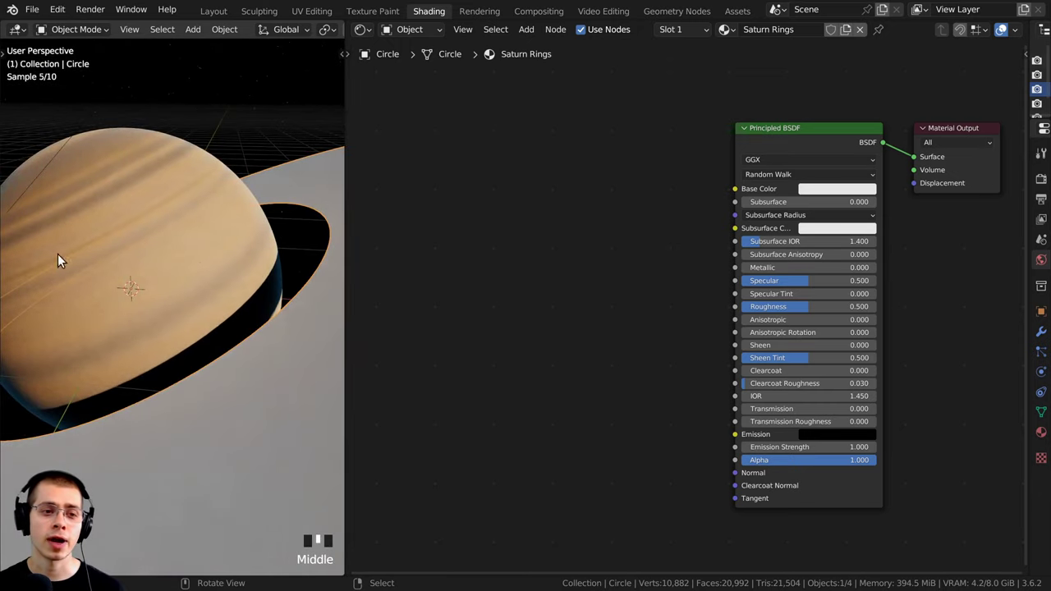
right_click(102, 192)
mouse_move(139, 170)
middle_mouse_down("shift")
mouse_move(186, 162)
mouse_move(147, 169)
middle_mouse_up("shift")
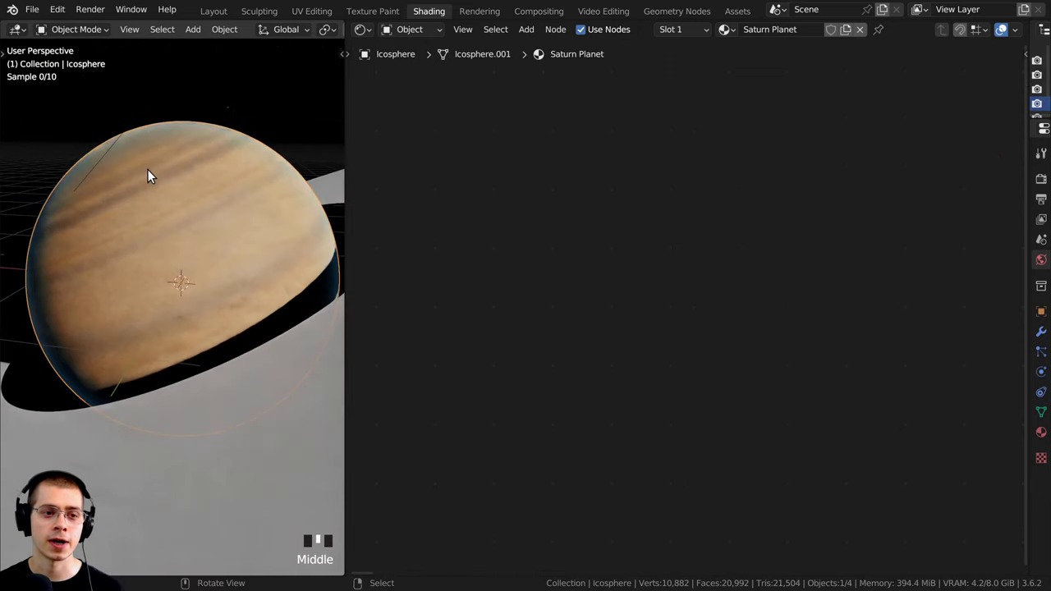
scroll(209, 208, "down", 2)
key("g")
right_click(230, 182)
scroll(183, 272, "up", 2)
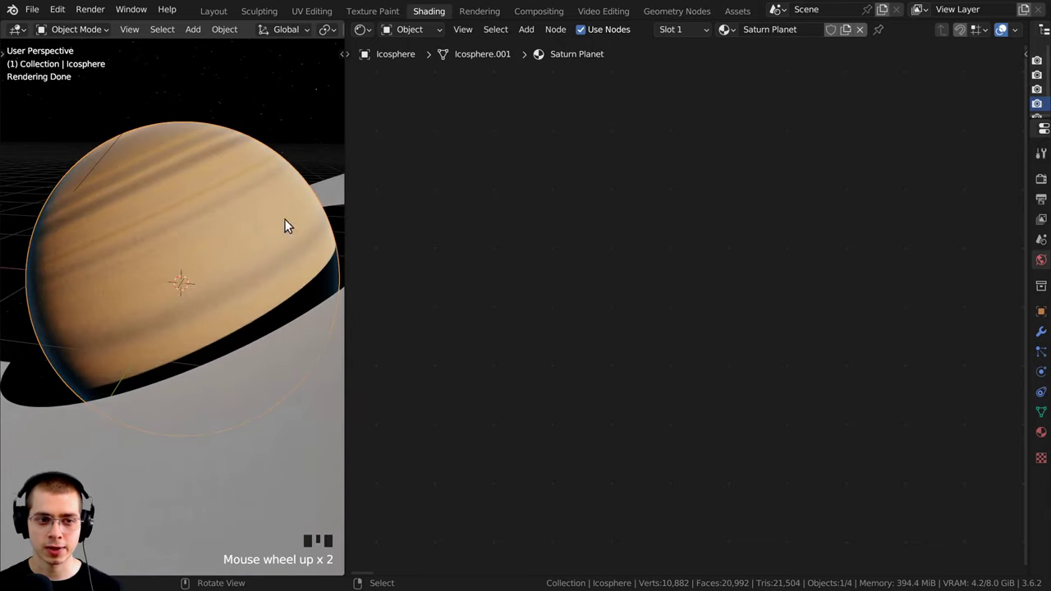
scroll(133, 263, "down", 1)
- Reselect the ring object and examine its circular shape around the planet from above
middle_click_drag(133, 262, 175, 304)
left_click(277, 337)
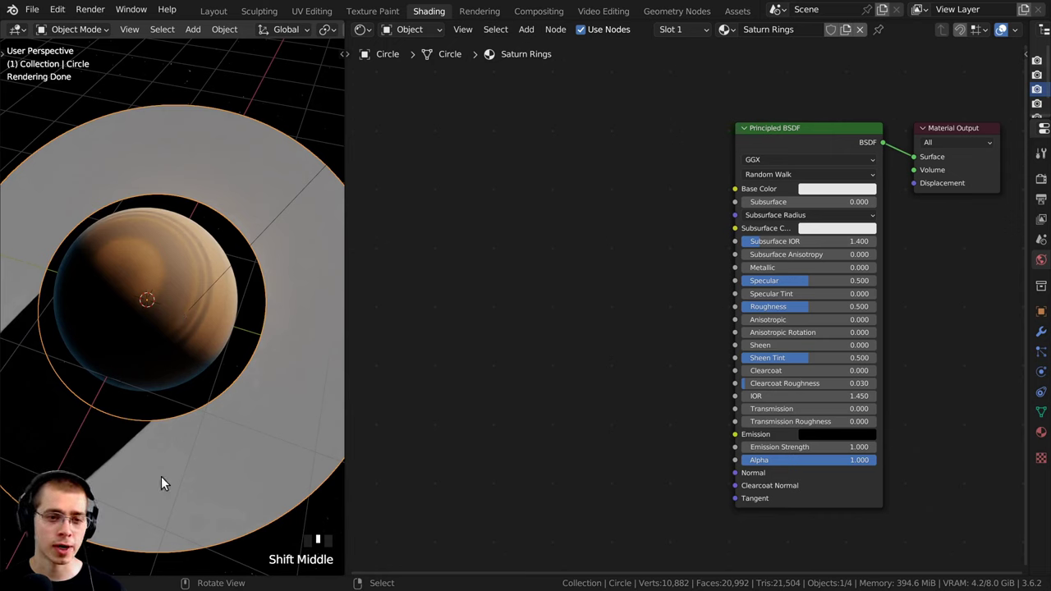
key("g")
right_click(164, 144)
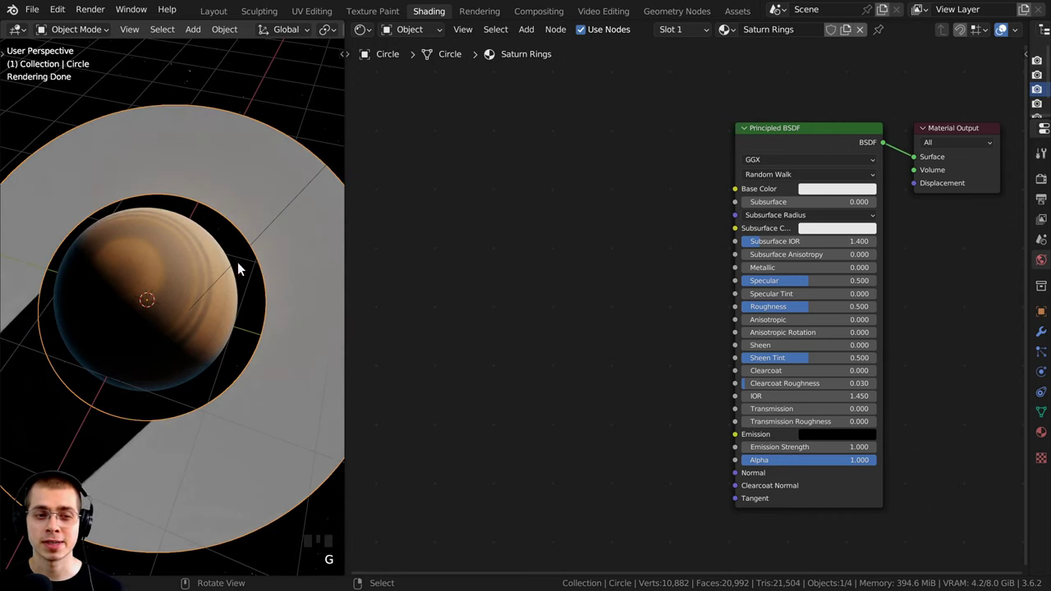
middle_click_drag(238, 264, 153, 179)
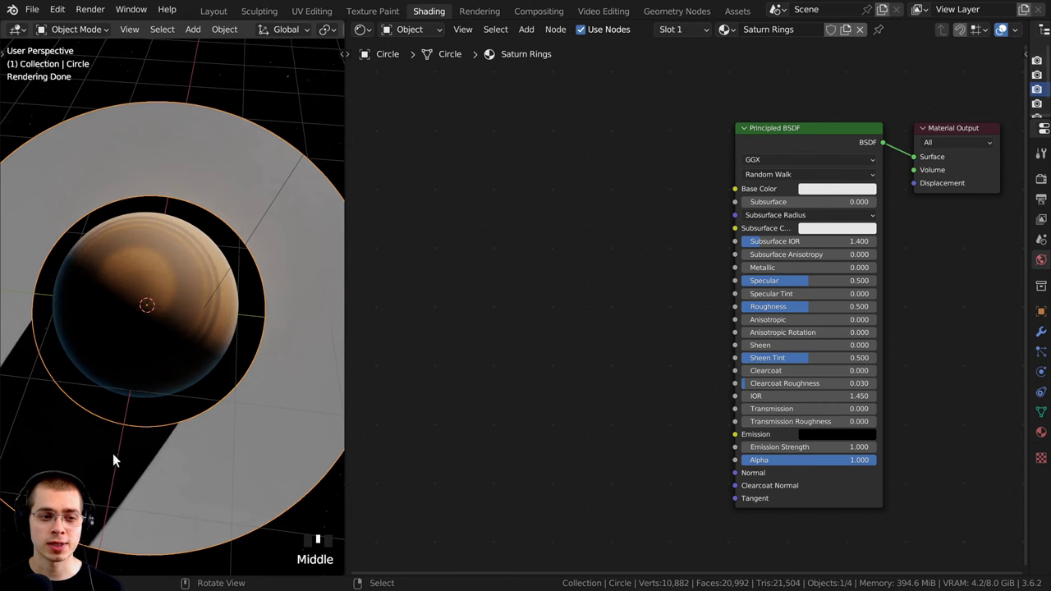
middle_click_drag(190, 396, 152, 356)
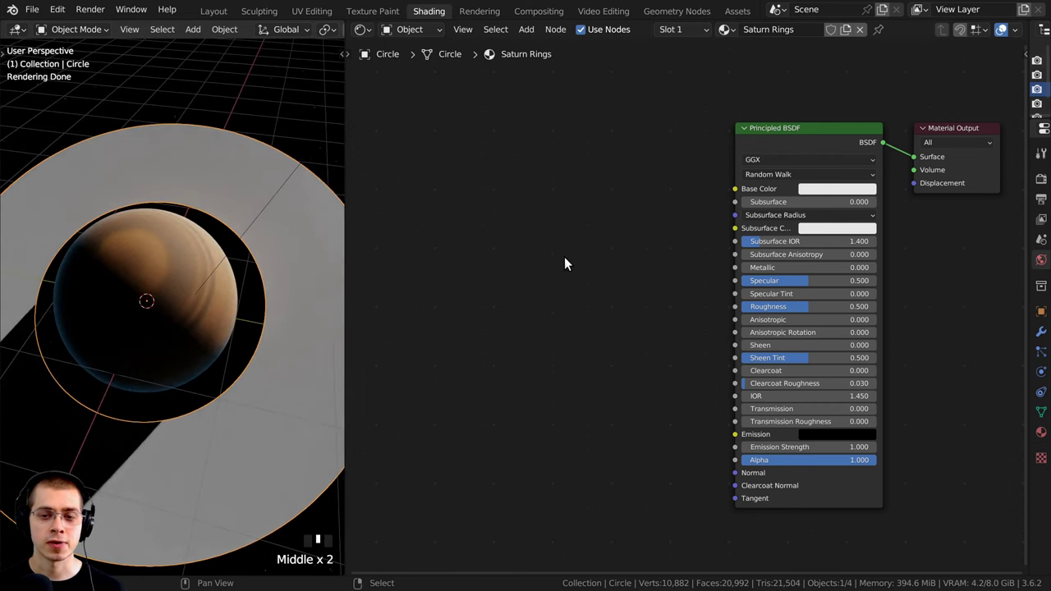
- Add a Gradient Texture node to the Saturn Rings material and preview its output directly on the rings
key("shift+a")
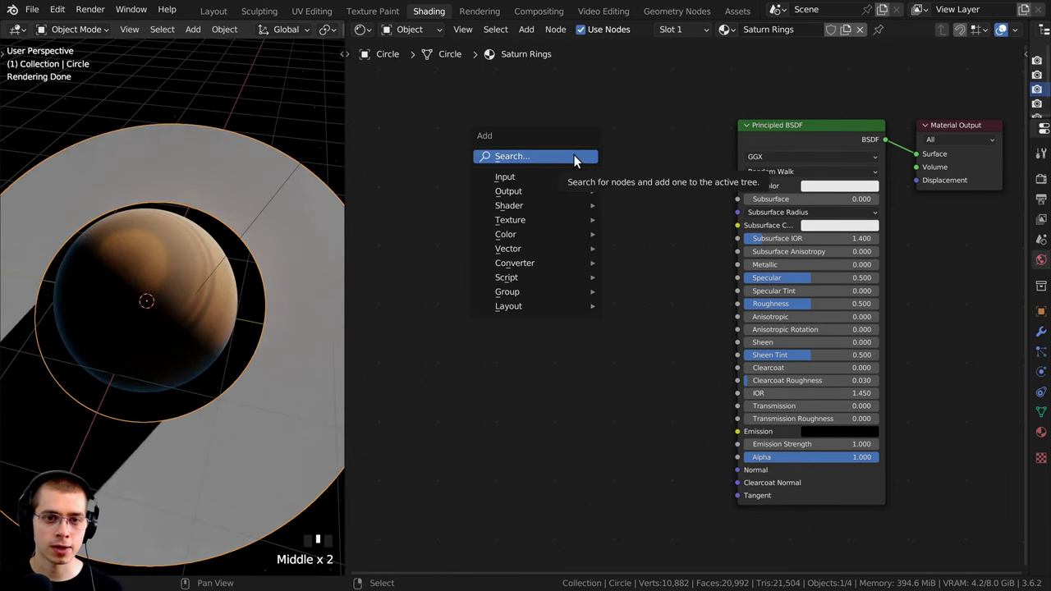
left_click(574, 156)
type("gra")
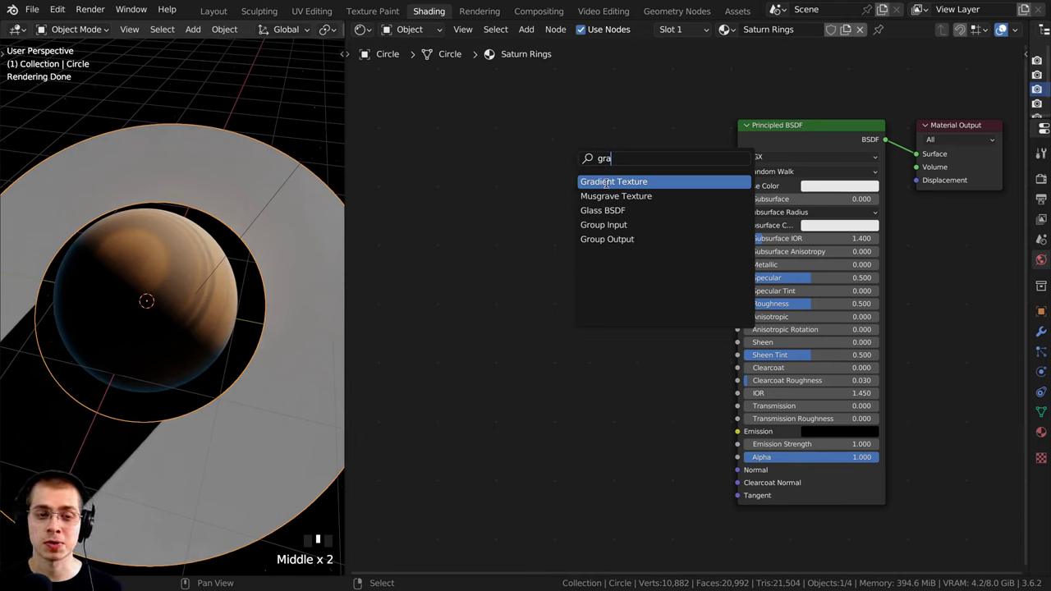
left_click(606, 182)
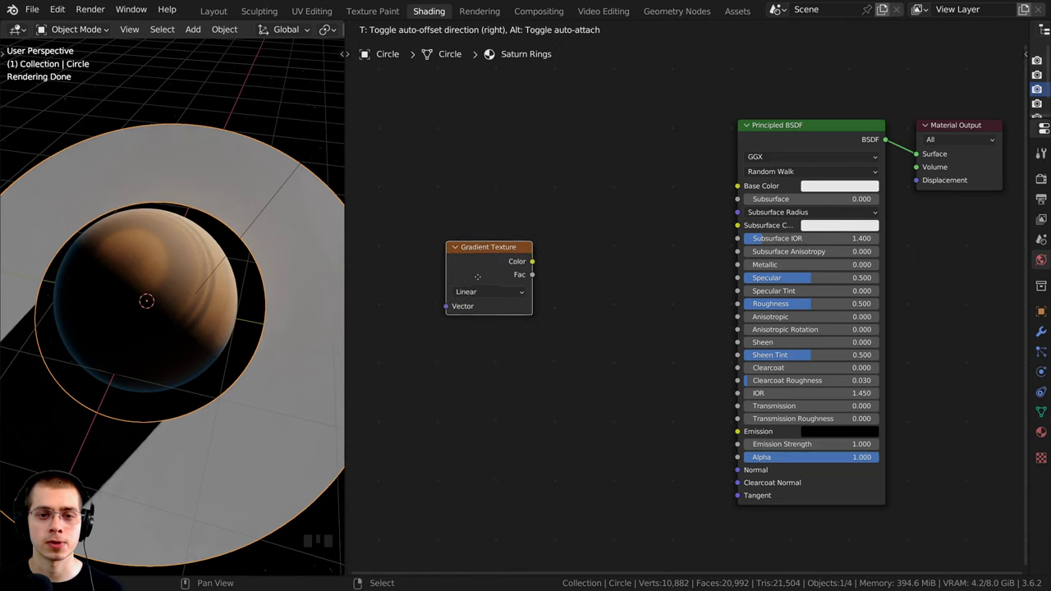
left_click(477, 272)
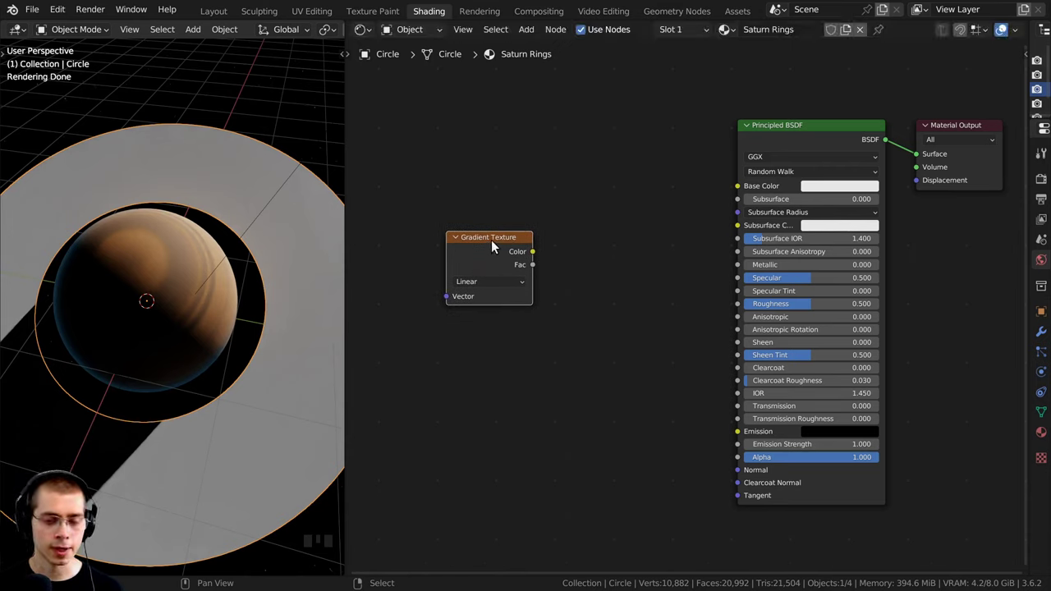
left_click(491, 250, "ctrl+shift")
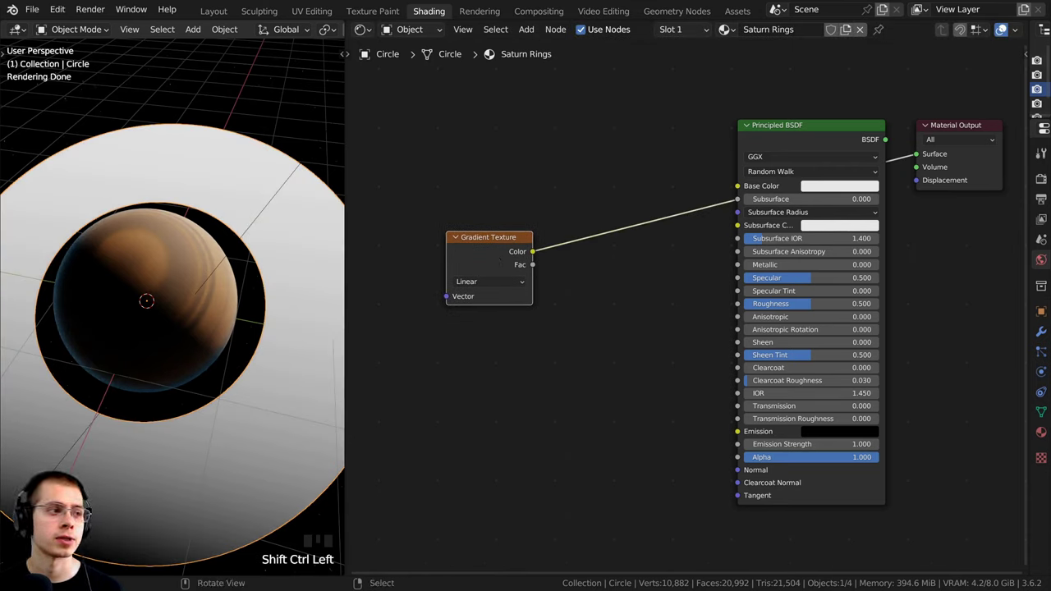
- Set the Gradient Texture type to Spherical and check the result on the rings
scroll(428, 243, "up", 2)
left_click(552, 167)
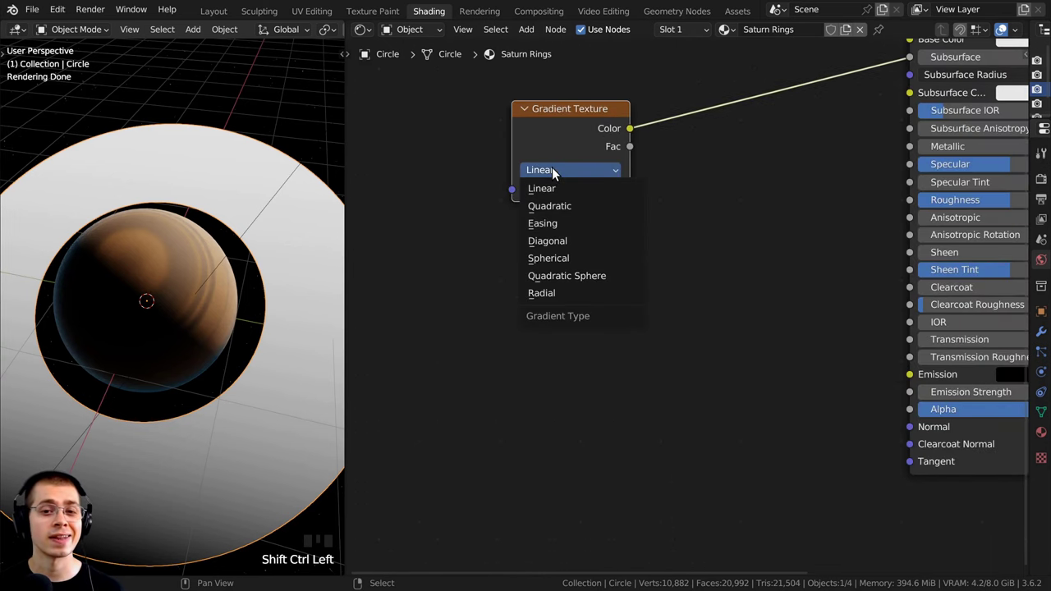
left_click(554, 256)
scroll(269, 286, "down", 2)
middle_click_drag(268, 286, 330, 216)
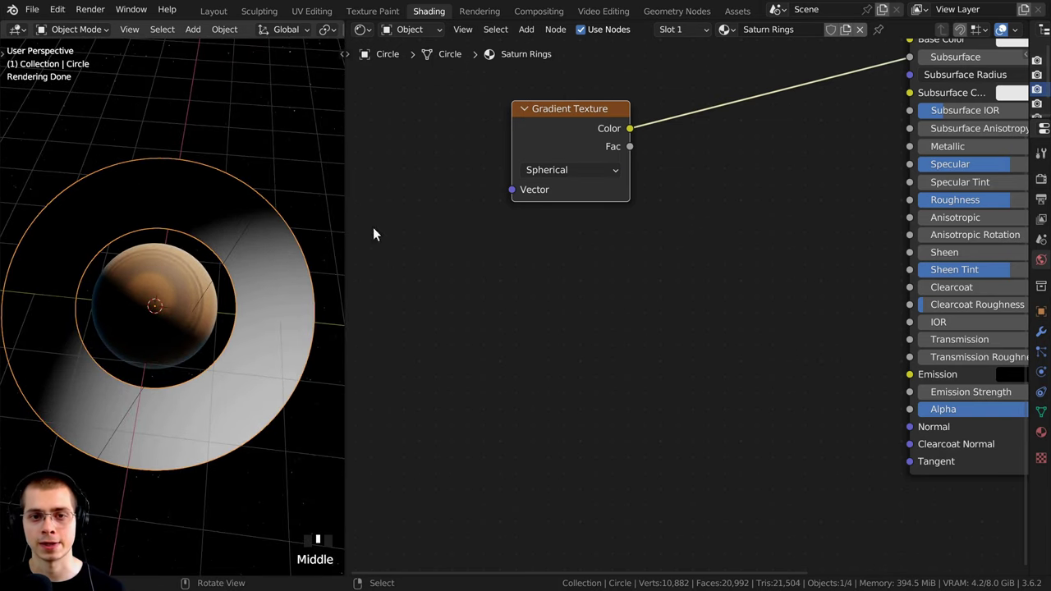
- Add connected Texture Coordinate and Mapping nodes in front of the Gradient Texture
scroll(566, 120, "down", 4)
middle_click_drag(565, 120, 566, 250)
left_click_drag(596, 261, 592, 251)
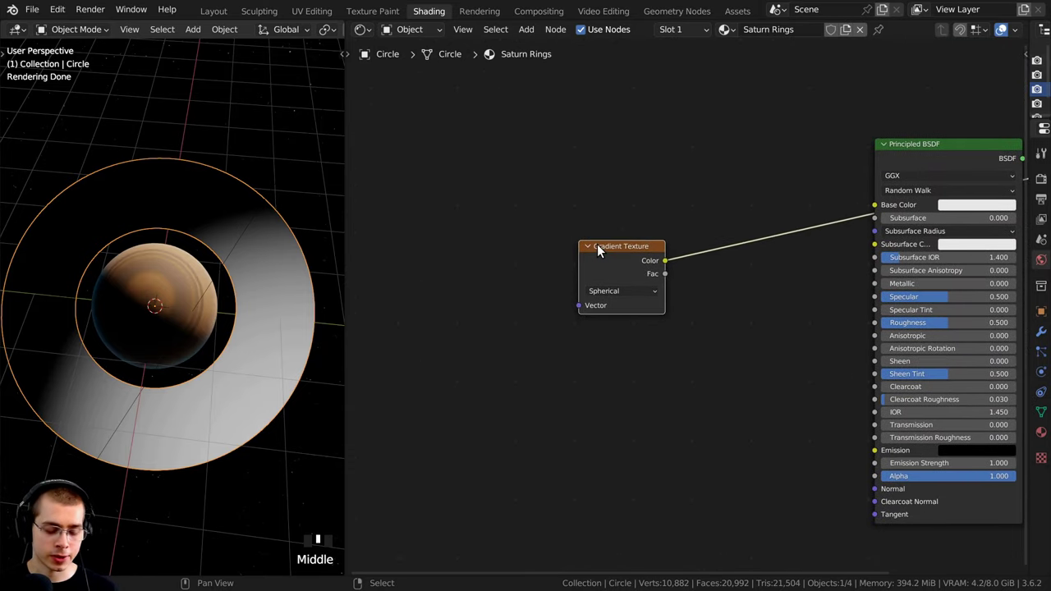
key("ctrl+t")
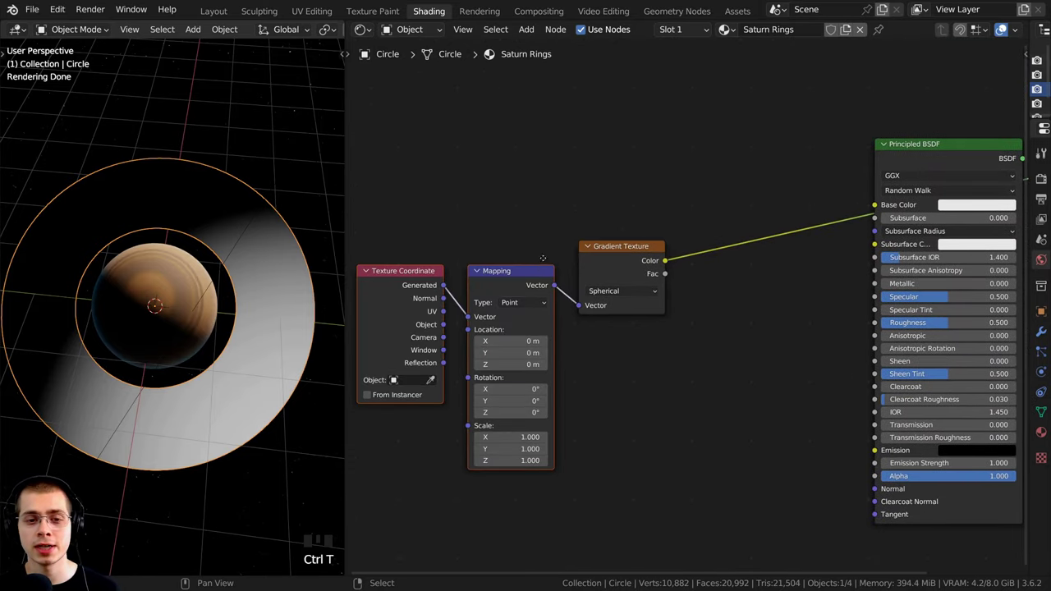
middle_click_drag(531, 262, 602, 217)
scroll(602, 218, "up", 1)
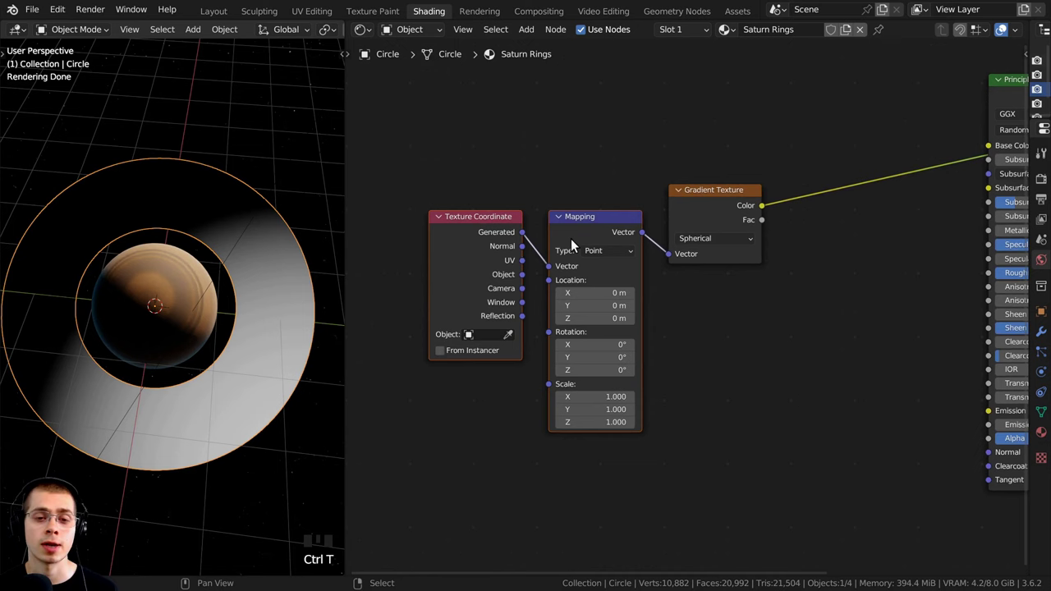
- Feed the Mapping node's Vector input from the Object output of the Texture Coordinate node
left_click(499, 271)
scroll(499, 271, "up", 1)
mouse_move(510, 277)
left_mouse_down()
mouse_move(518, 258)
mouse_move(534, 263)
left_mouse_up()
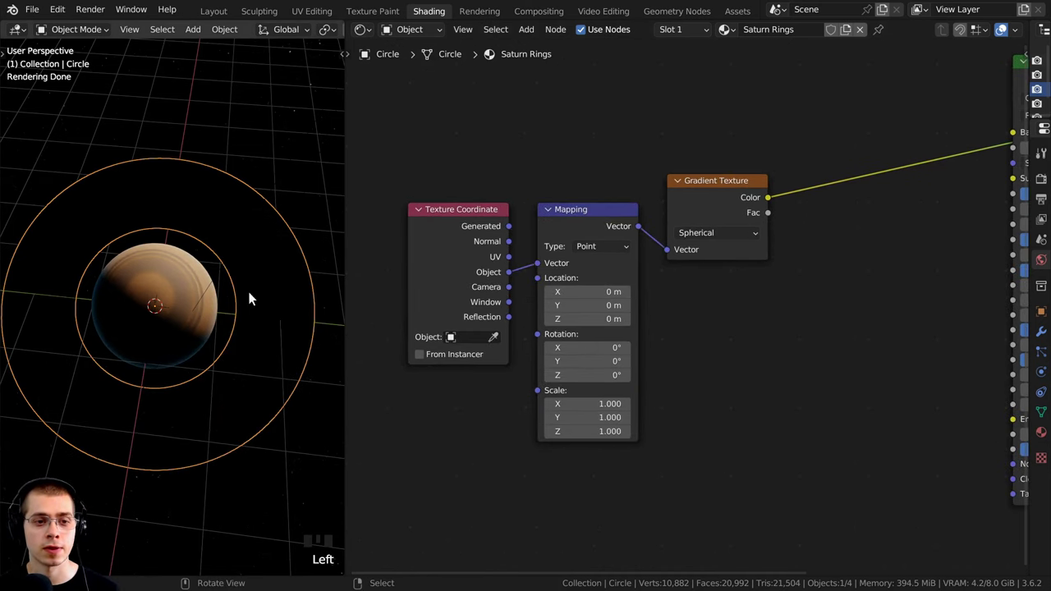
middle_click_drag(250, 299, 161, 208)
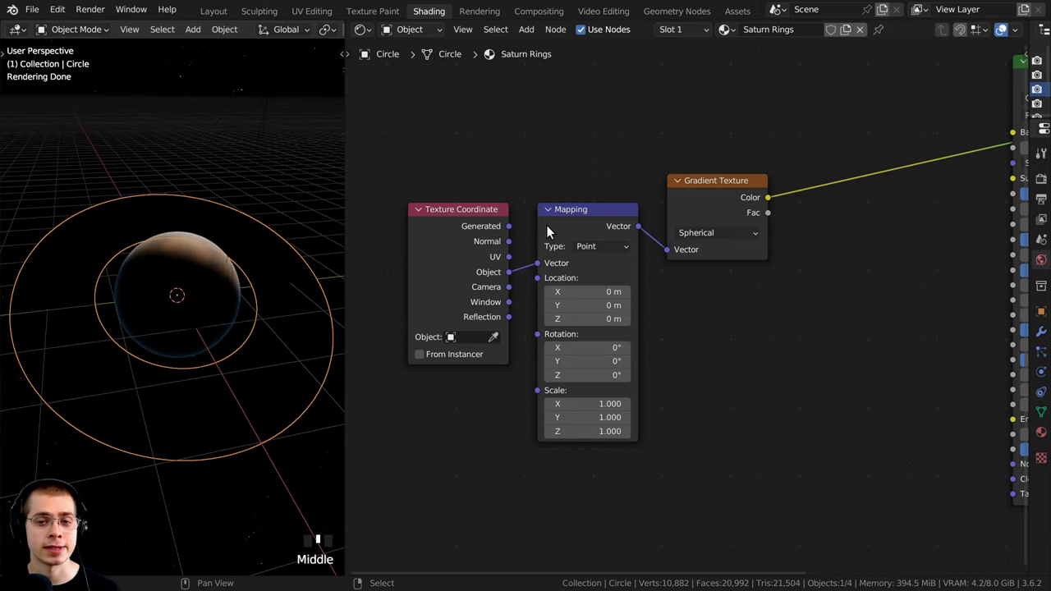
- Make room in the node chain and insert a duplicate Mapping node between the existing Mapping and Gradient Texture nodes
left_click_drag(495, 179, 554, 209)
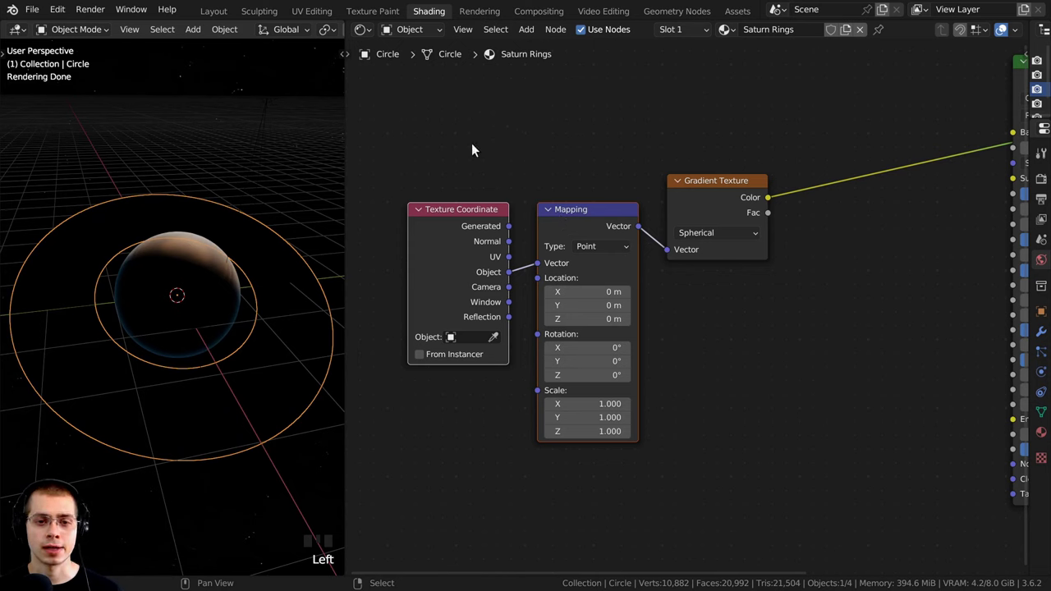
left_click_drag(472, 149, 451, 196)
double_click(471, 198)
key("shift+d")
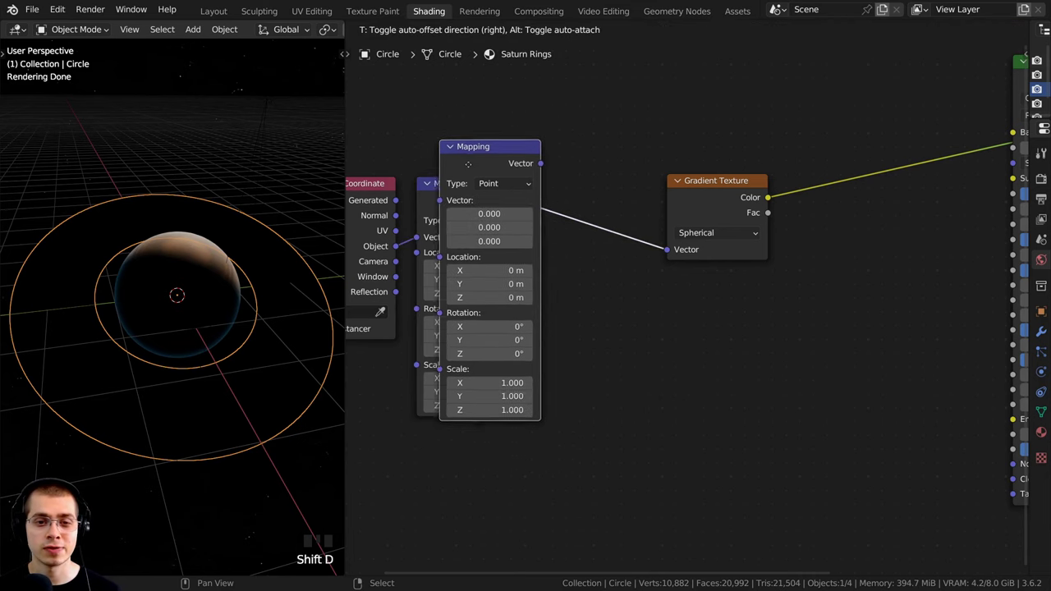
left_click(575, 200)
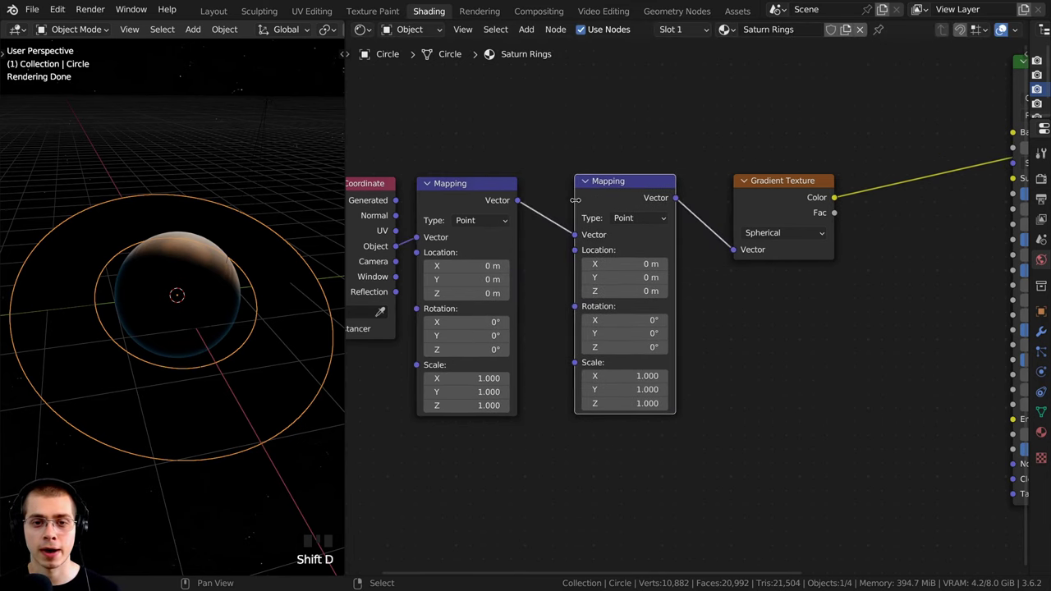
- Line up the two Mapping nodes and the Gradient Texture node closer together in a row
left_click_drag(576, 199, 552, 197)
left_click_drag(457, 207, 458, 215)
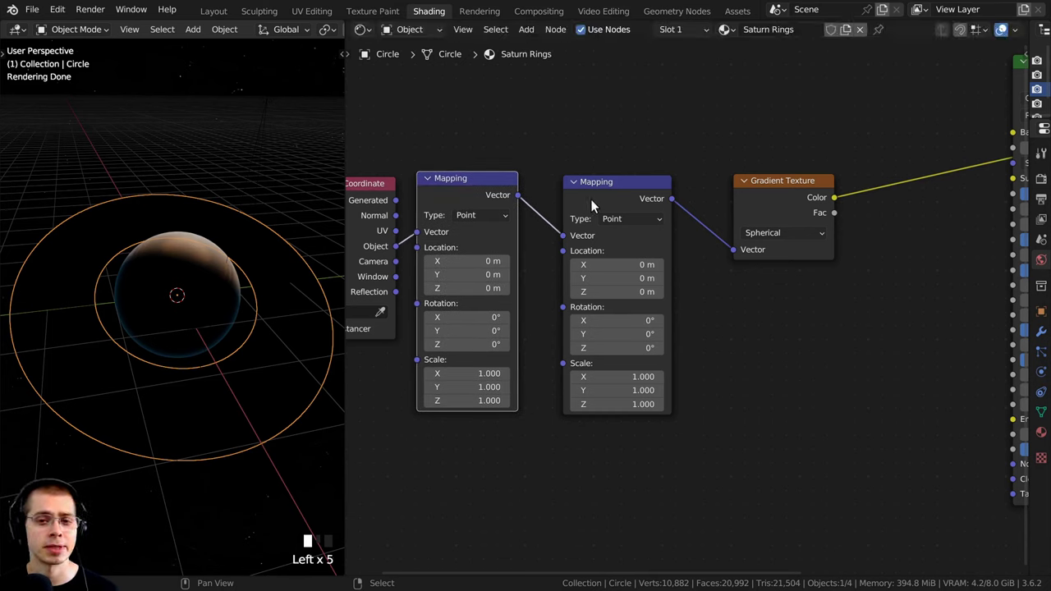
mouse_move(591, 199)
left_mouse_down()
mouse_move(585, 187)
mouse_move(570, 200)
left_mouse_up()
left_click_drag(758, 200, 691, 195)
middle_click_drag(587, 194, 605, 176)
scroll(605, 176, "up", 2)
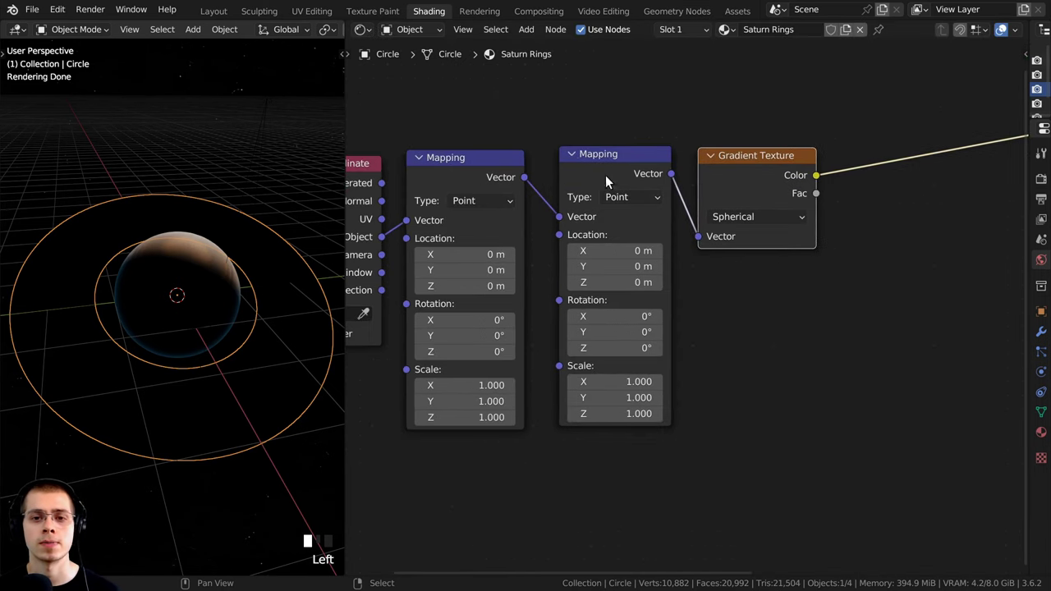
- Set the second Mapping node's X, Y and Z Scale to 0.380 and check the gradient on the rings
left_click(598, 164)
middle_click_drag(602, 371, 593, 276)
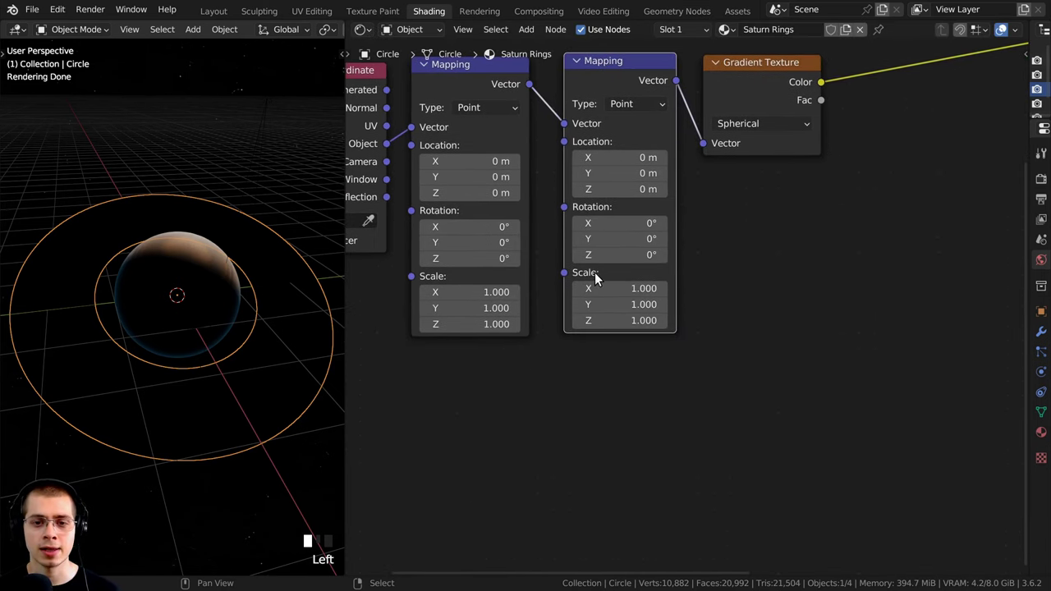
left_click_drag(598, 288, 633, 286)
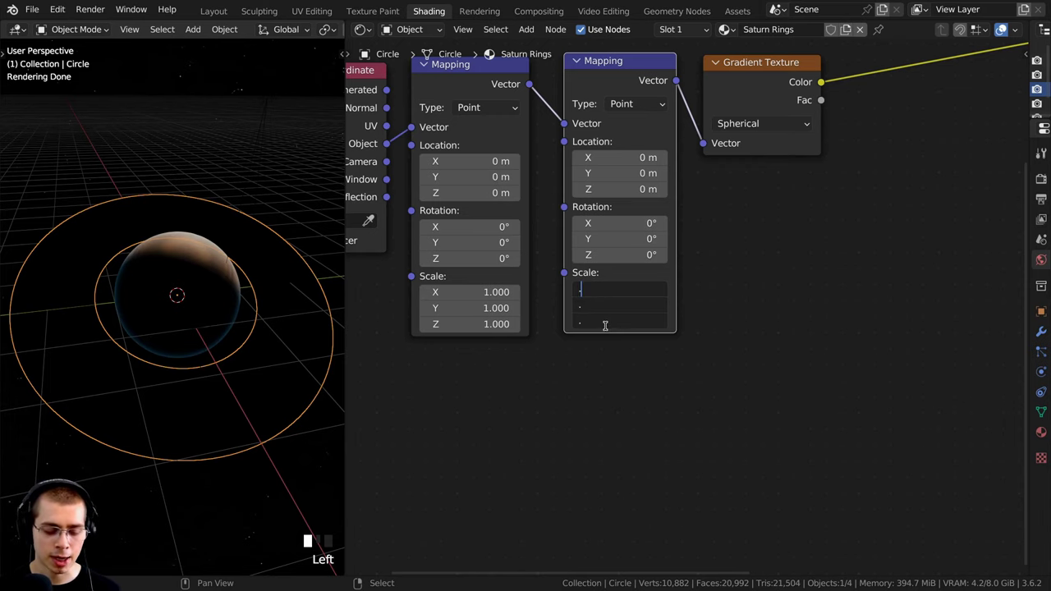
key("Return")
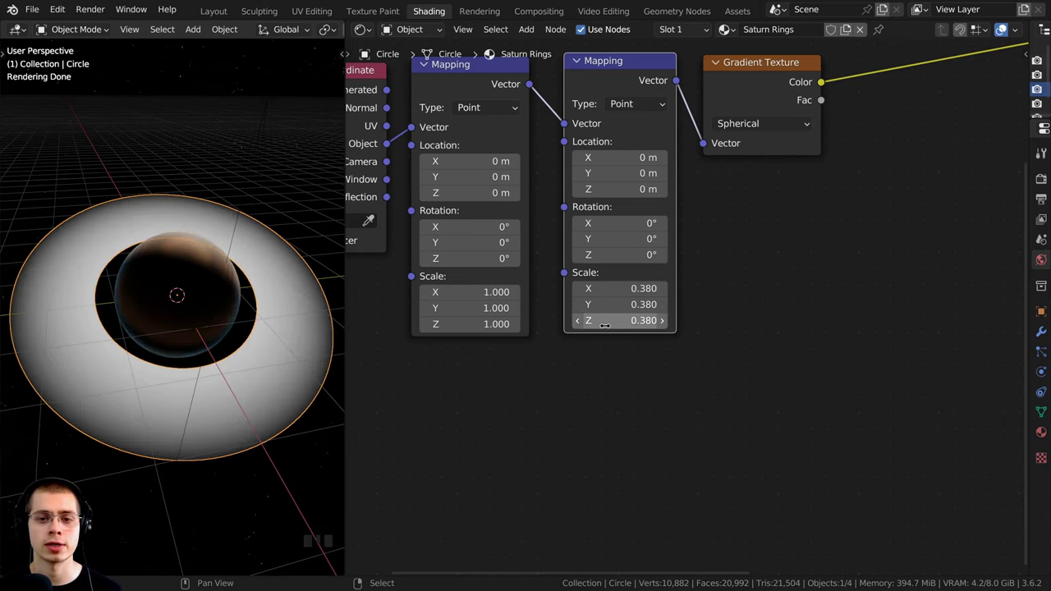
middle_click_drag(156, 247, 386, 282)
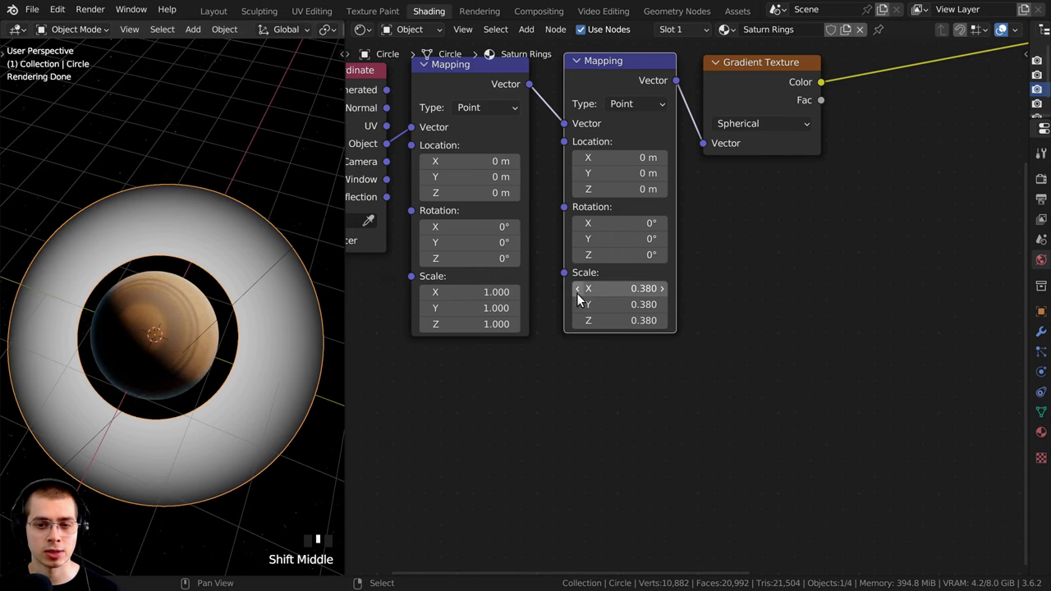
scroll(201, 288, "up", 2)
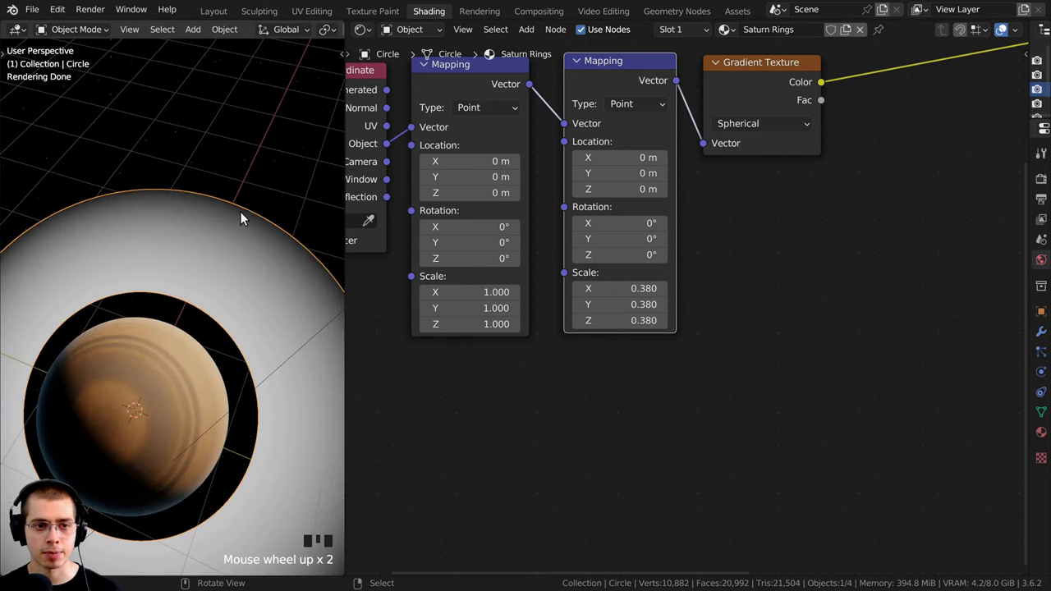
- Examine how the spherical gradient fades across the rings from several angles and distances
middle_click_drag(159, 315, 205, 234)
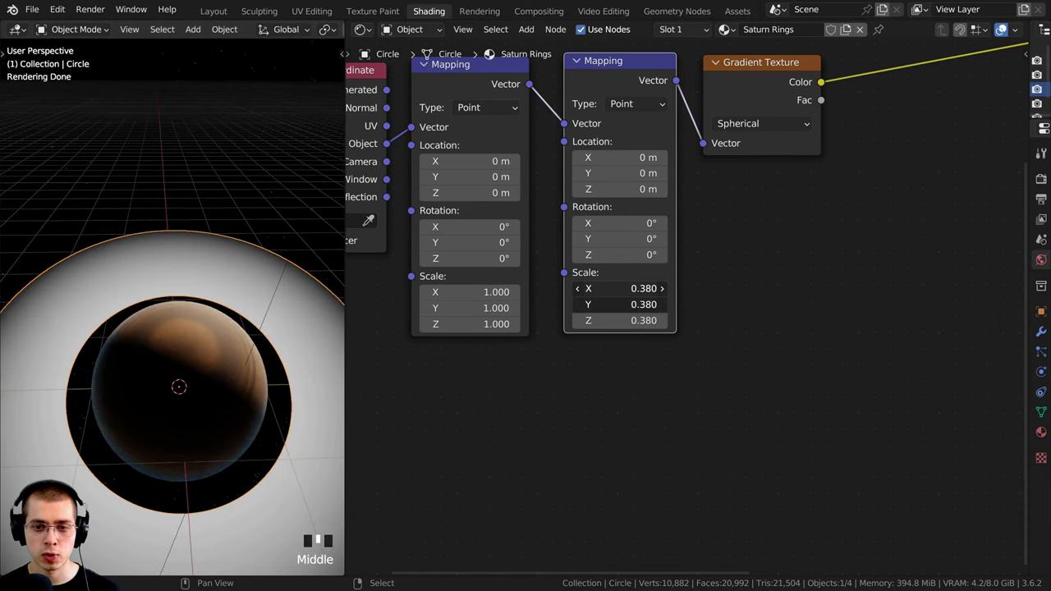
mouse_move(621, 305)
left_mouse_down()
mouse_move(621, 320)
mouse_move(557, 321)
mouse_move(647, 320)
mouse_move(606, 320)
mouse_move(624, 321)
left_mouse_up()
key("Escape")
scroll(251, 282, "up", 2)
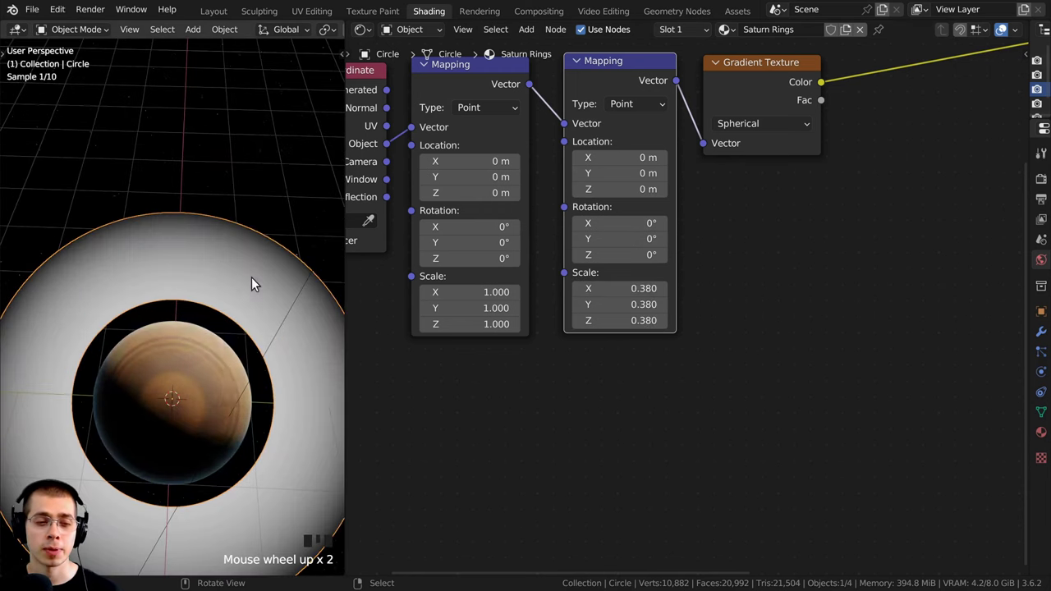
scroll(161, 231, "up", 1)
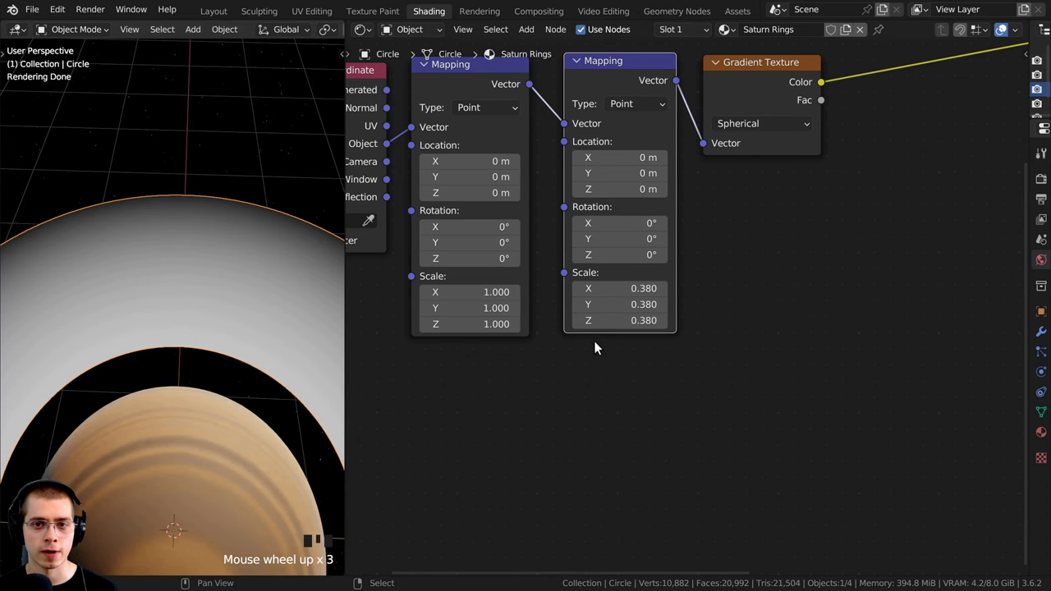
scroll(605, 349, "down", 3)
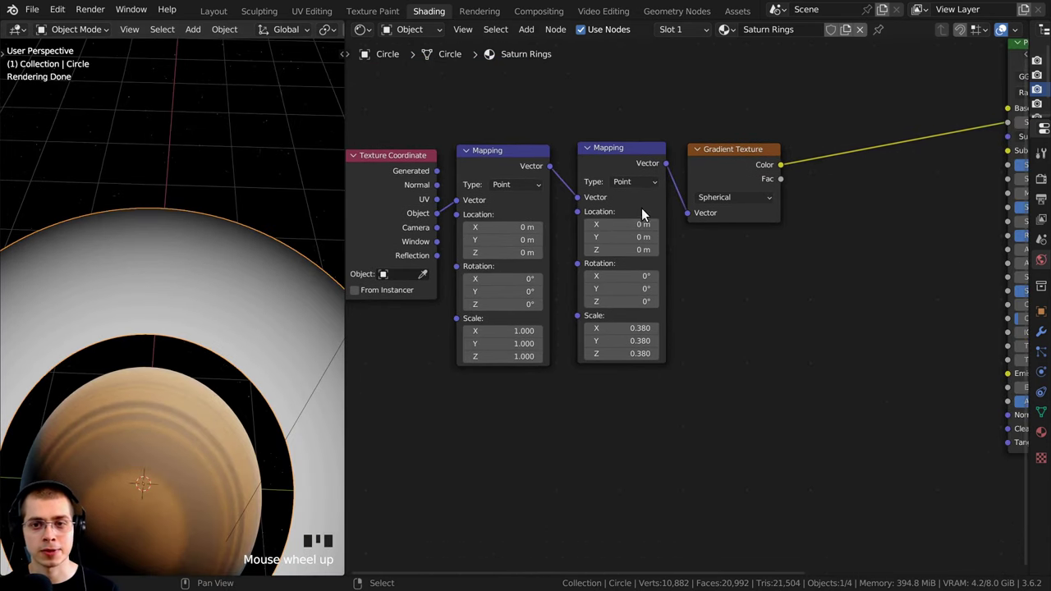
- Insert a Voronoi Texture node after the Gradient Texture, fed by its Color output, and tidy the Gradient Texture's position beside the Mapping node
left_click_drag(736, 155, 732, 155)
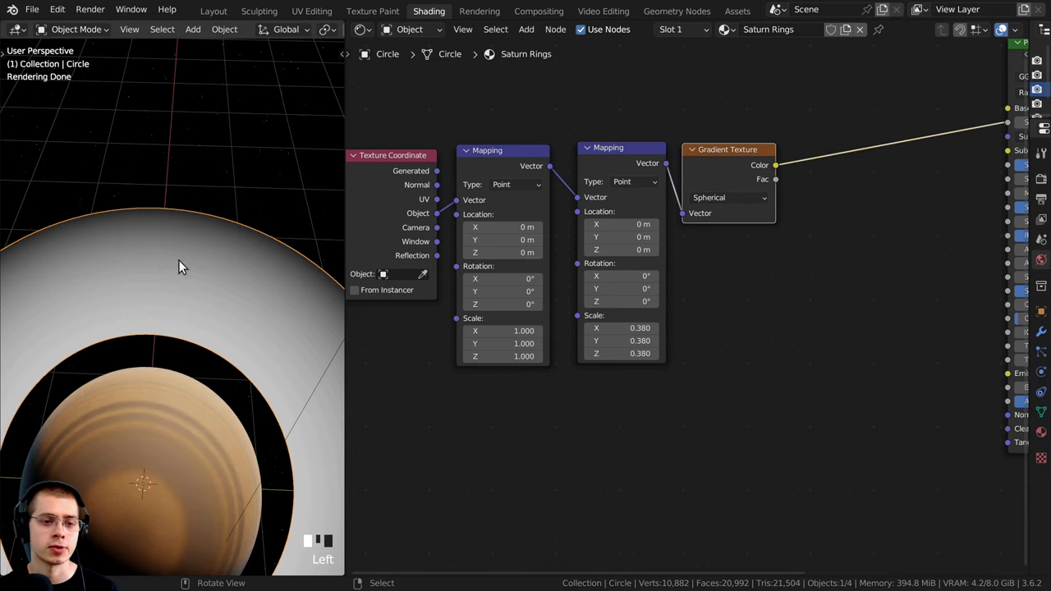
middle_click_drag(354, 382, 339, 389)
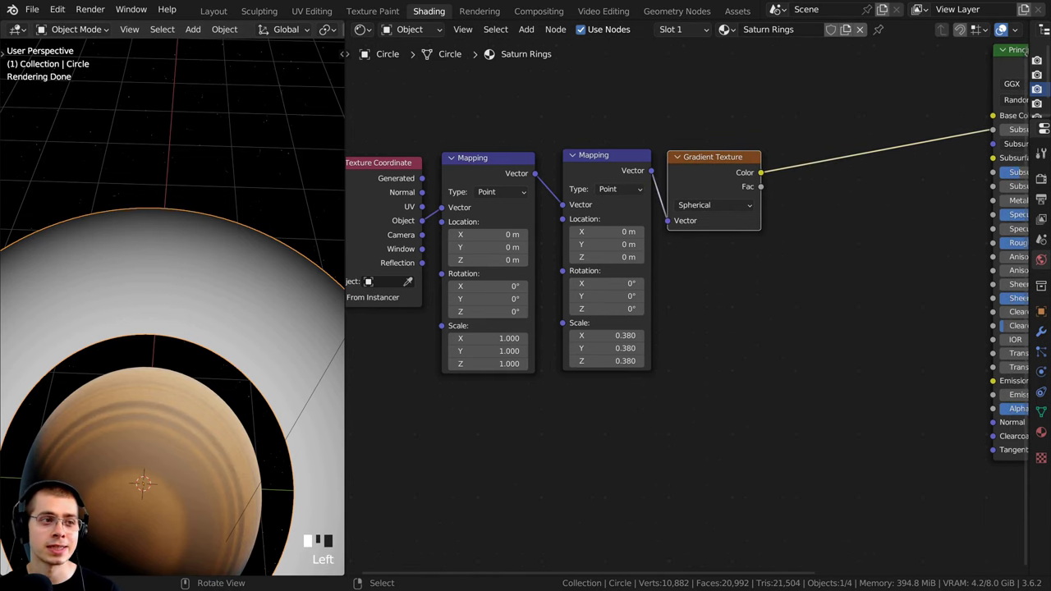
middle_click_drag(623, 129, 558, 147)
key("shift+a")
left_click(559, 148)
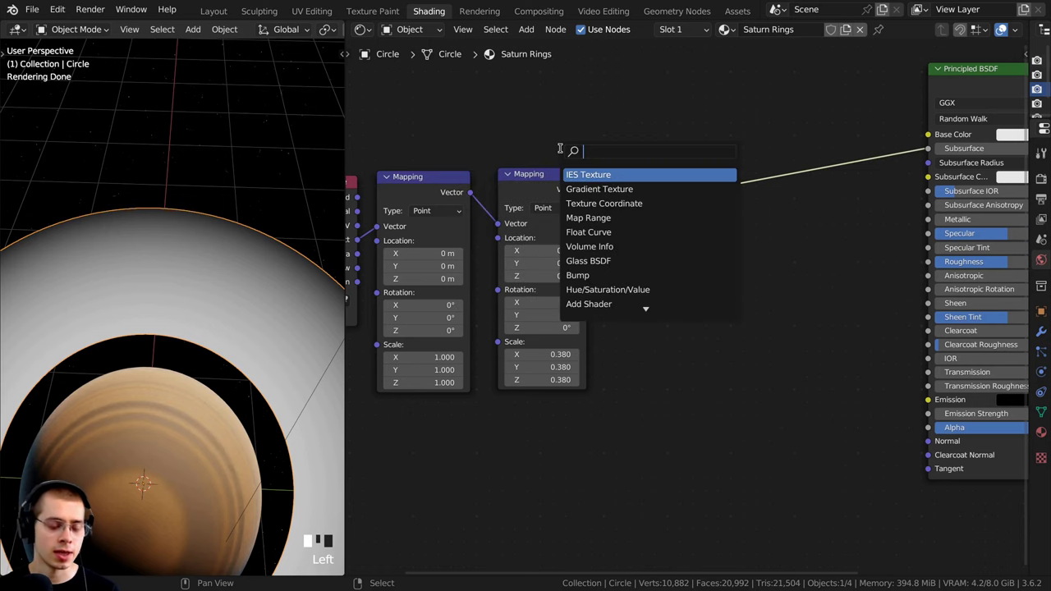
type("vor")
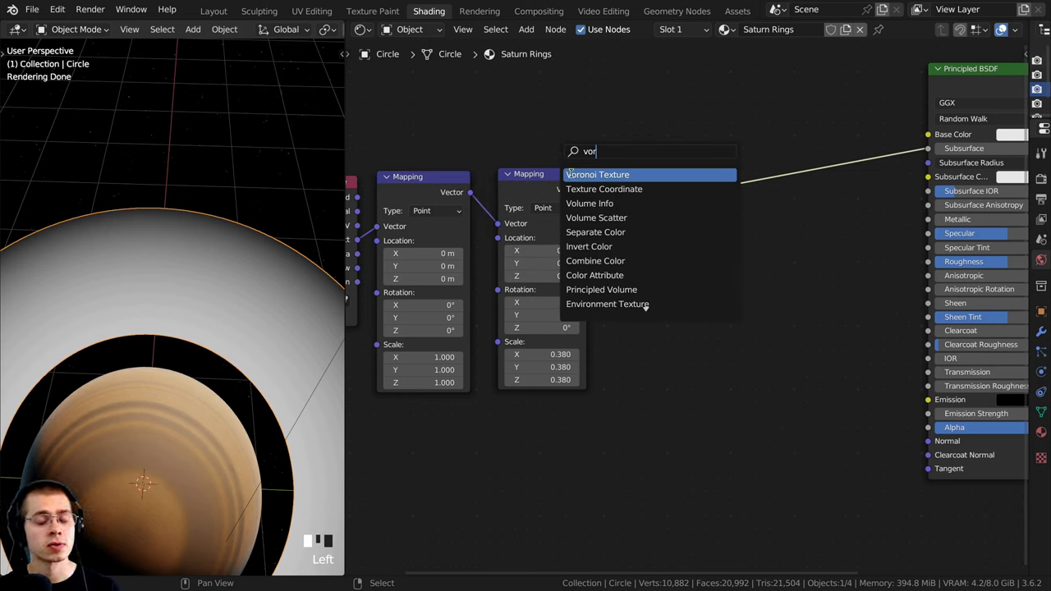
left_click(597, 174)
left_click(759, 186)
left_click_drag(759, 186, 732, 179)
scroll(193, 320, "down", 1)
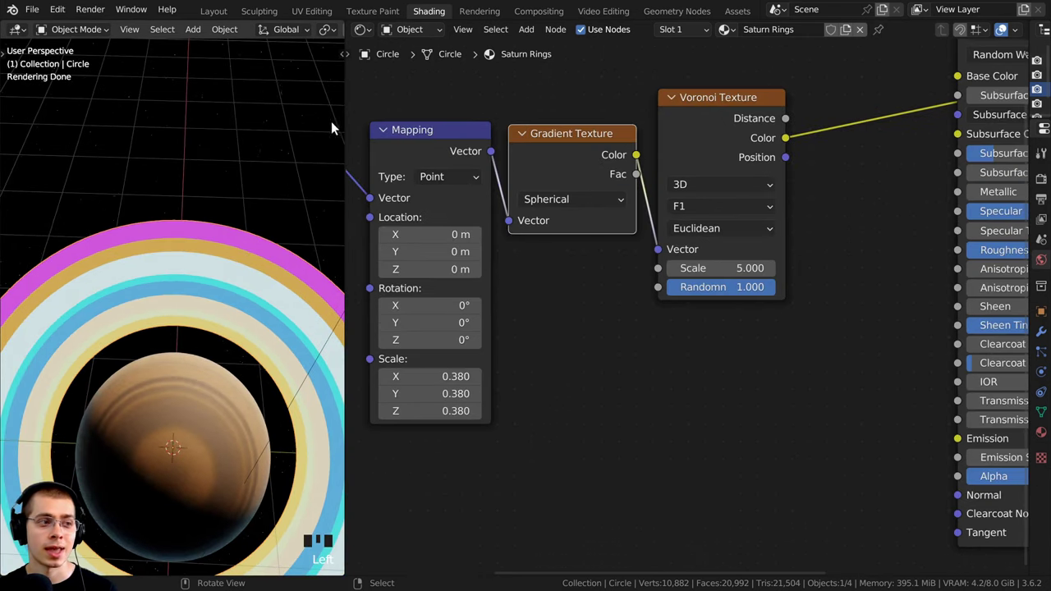
left_click_drag(541, 148, 552, 136)
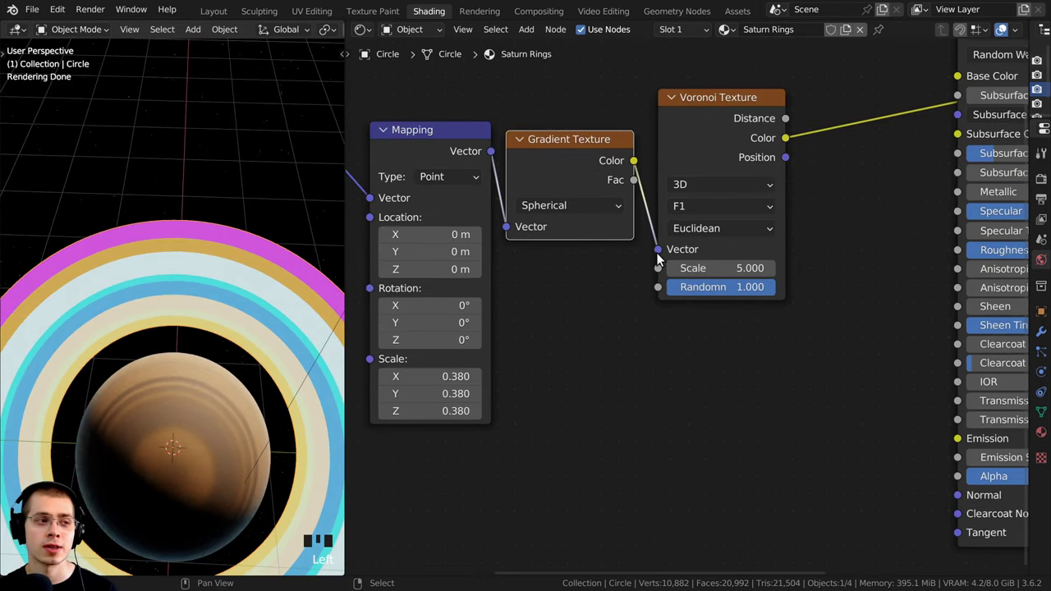
- Set the Voronoi Texture's Scale to 14 and check the bands on the rings
middle_click_drag(709, 222, 694, 227)
key("ctrl+z")
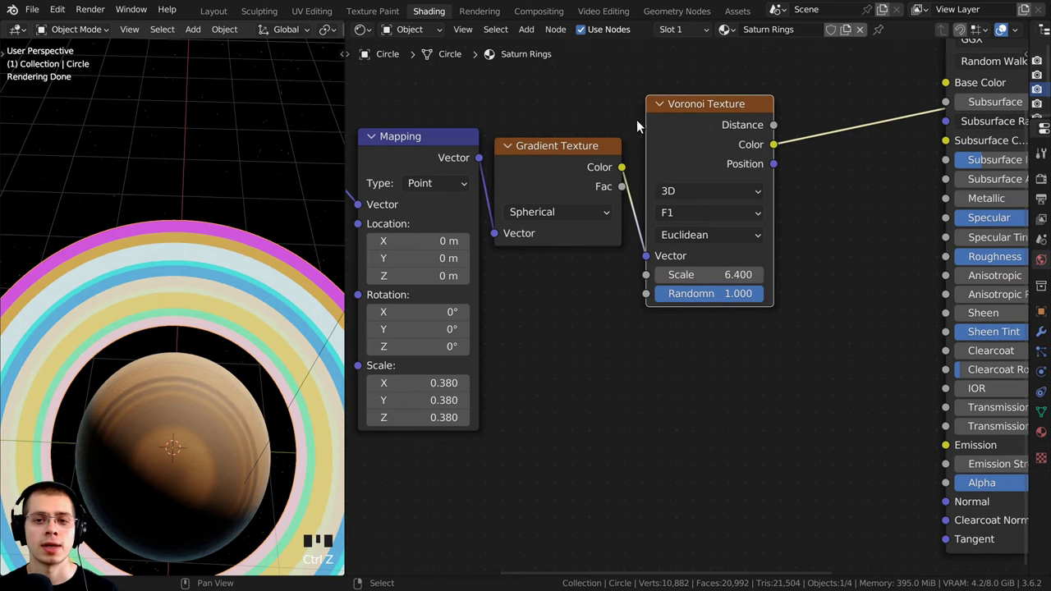
left_click(697, 274)
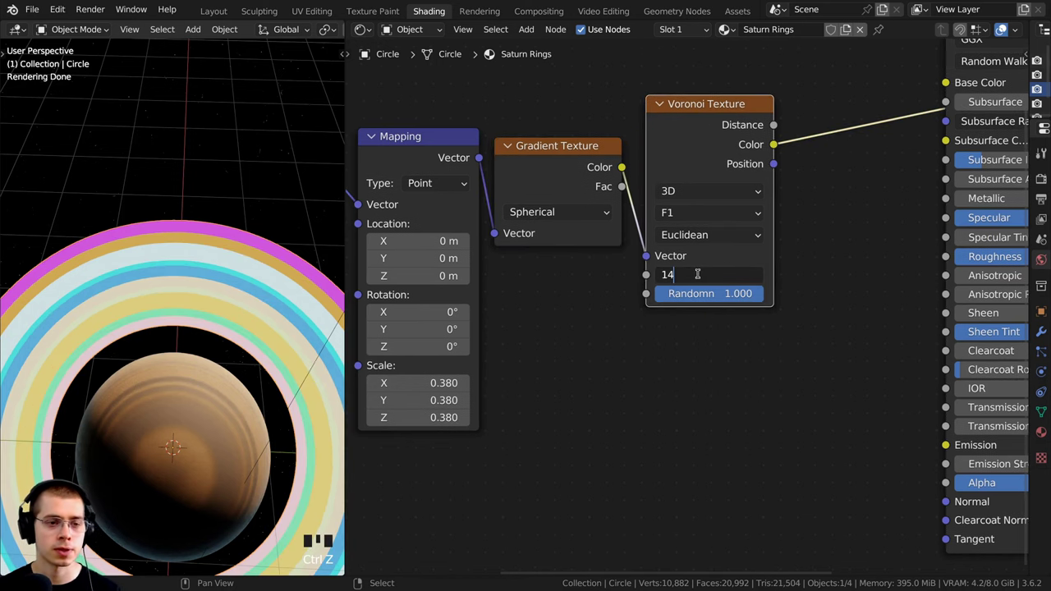
type("14")
key("Return")
scroll(132, 279, "down", 3)
middle_click_drag(142, 296, 211, 440)
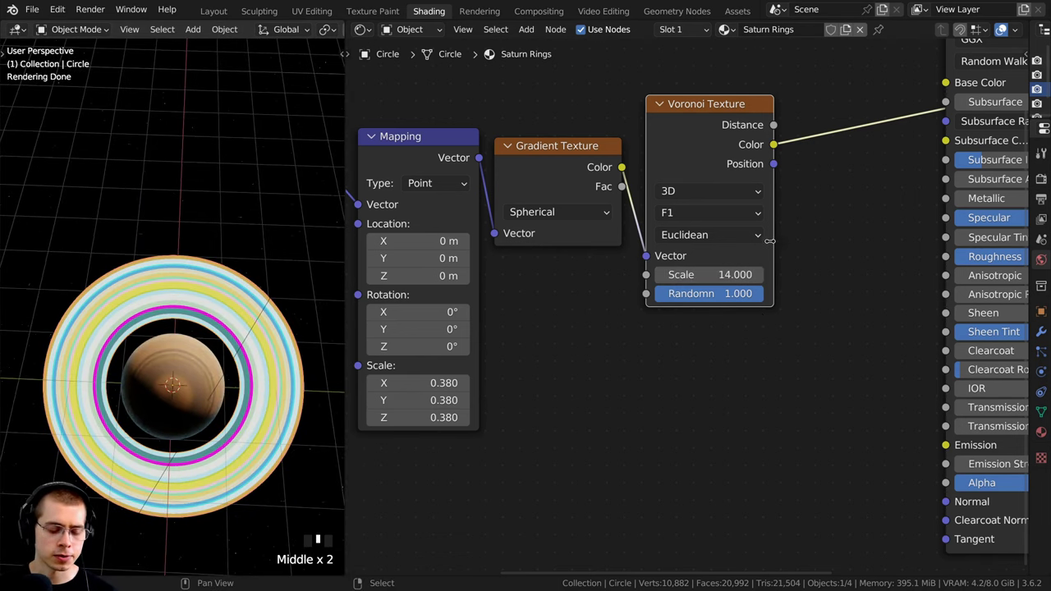
- Preview the Voronoi Texture's outputs on the rings one after another and settle on Distance
left_click(702, 124, "ctrl+shift")
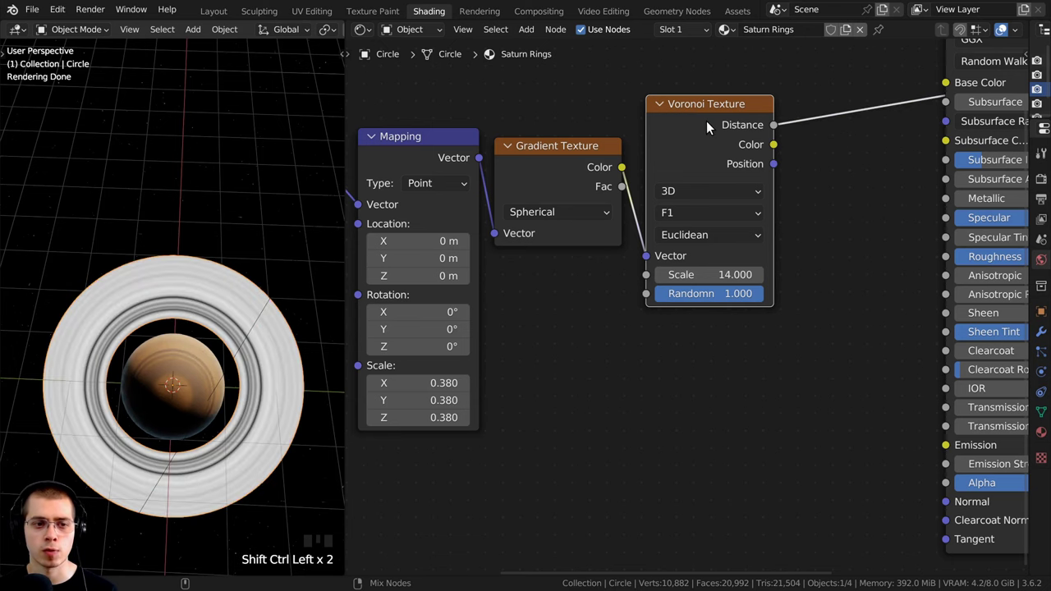
scroll(708, 122, "up", 1)
left_click(740, 114, "ctrl+shift")
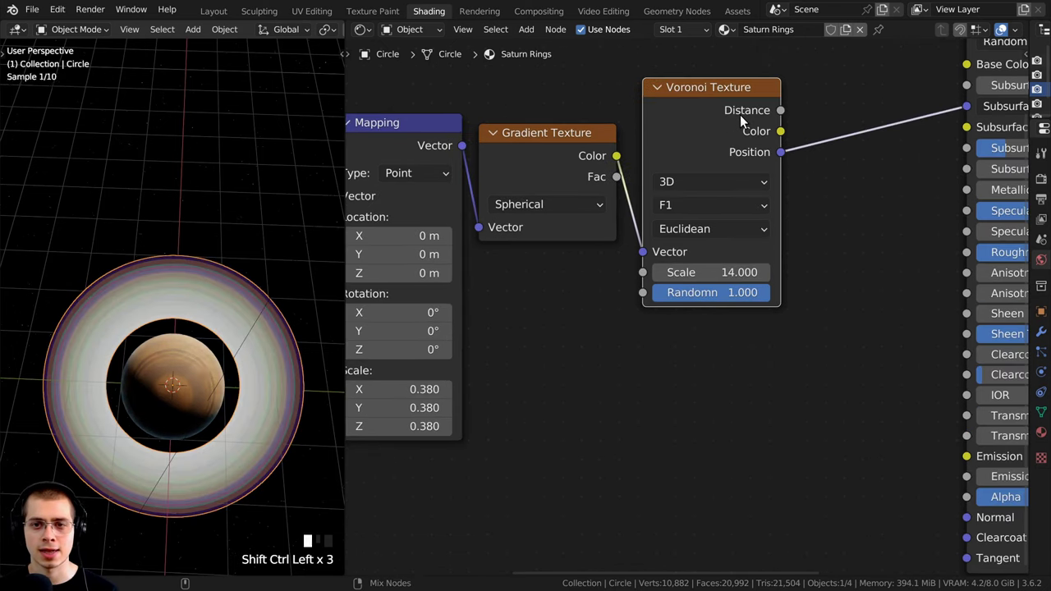
left_click(740, 115, "ctrl+shift")
scroll(204, 275, "up", 5)
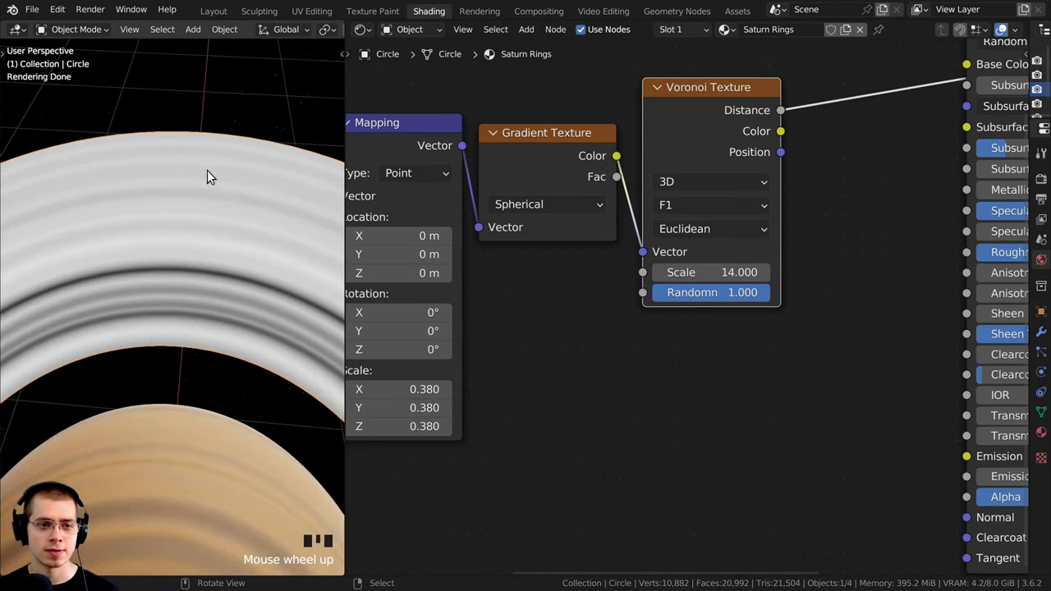
scroll(120, 345, "down", 5)
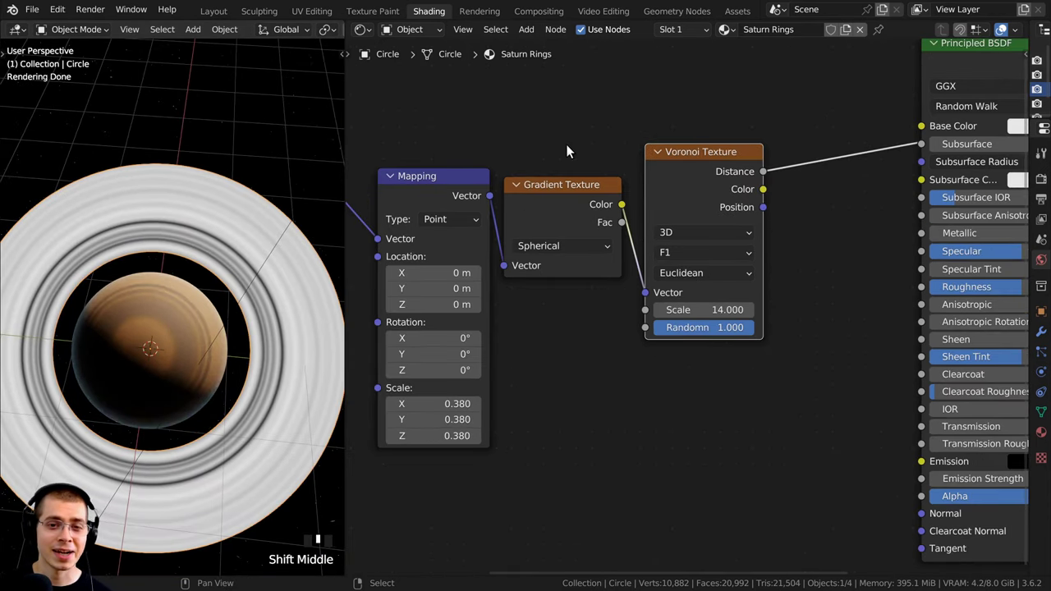
- Duplicate the Gradient and Voronoi Texture nodes with their input links kept, and place the copies above the originals
middle_click_drag(608, 199, 640, 288, "shift")
scroll(628, 281, "down", 2)
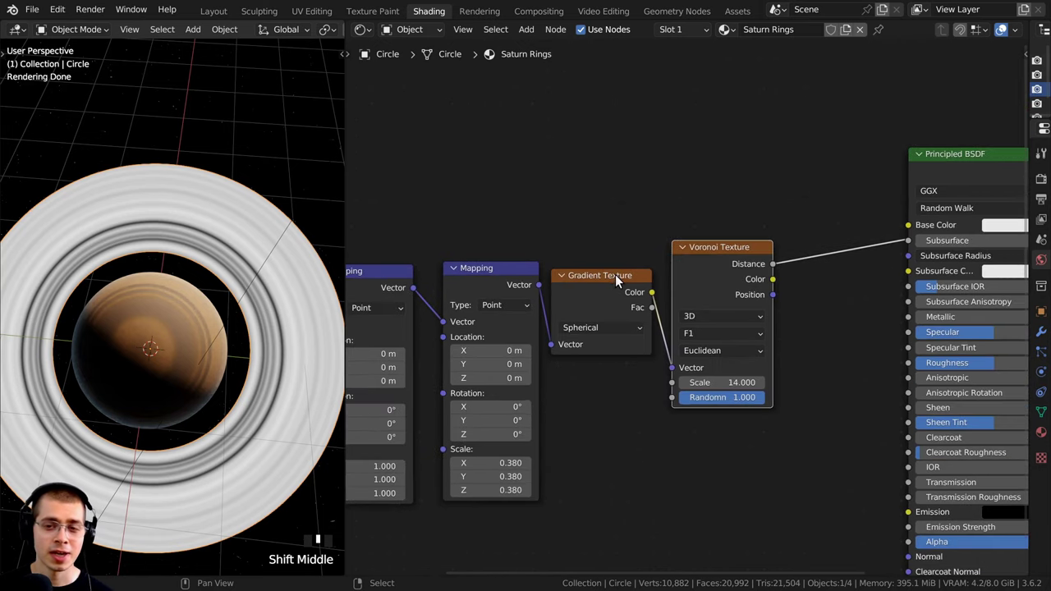
scroll(156, 261, "up", 2)
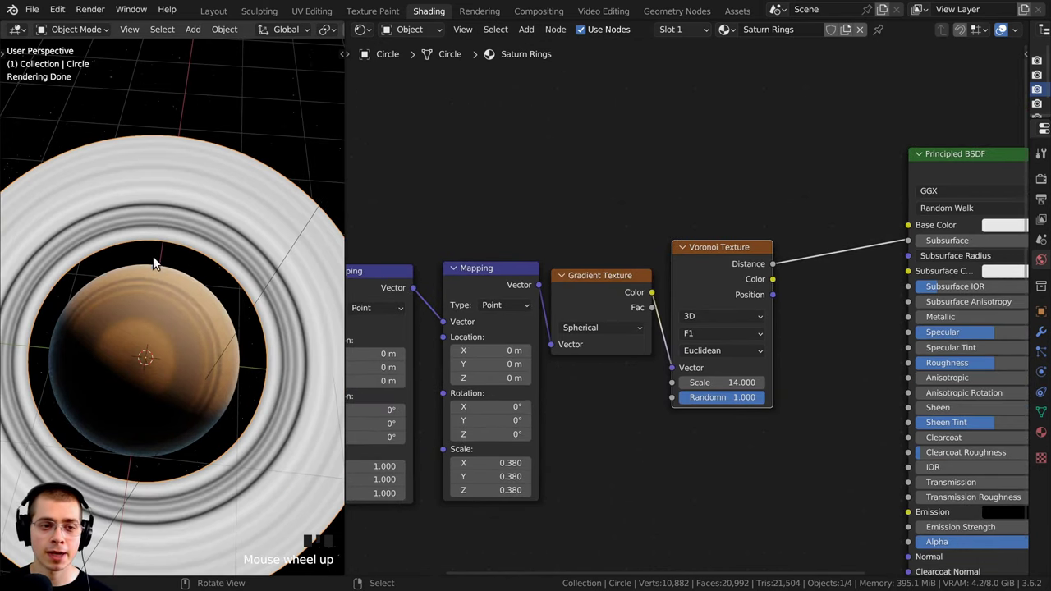
scroll(158, 227, "down", 2)
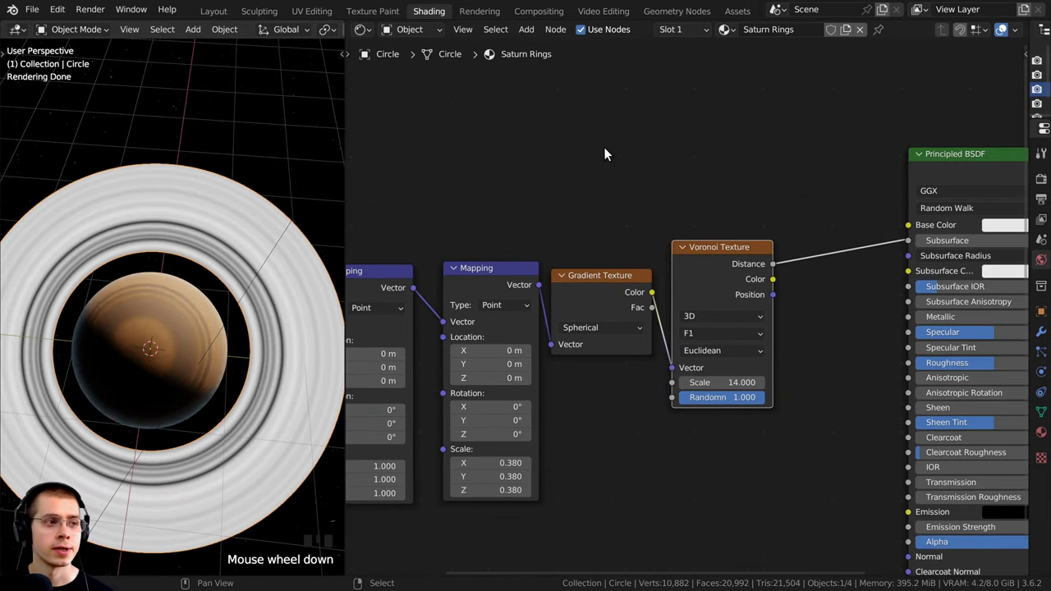
left_click_drag(603, 147, 733, 357)
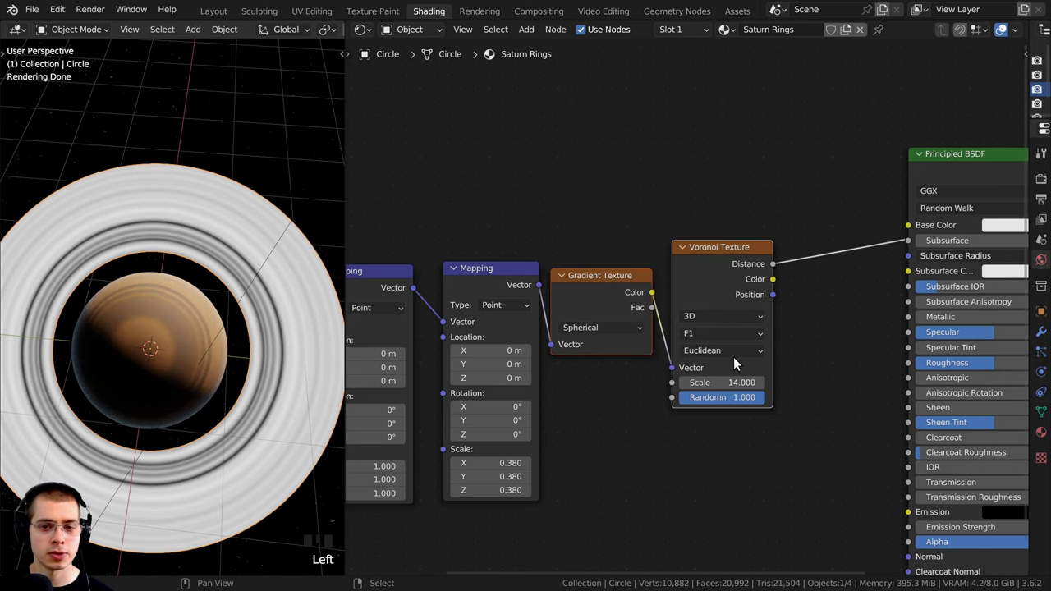
middle_click_drag(702, 343, 702, 391)
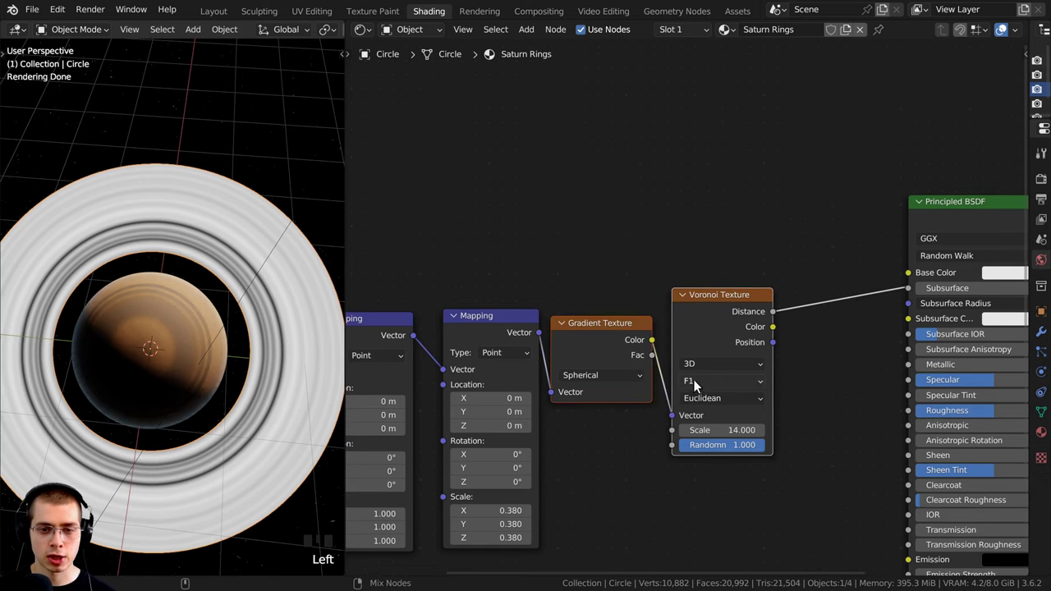
key("ctrl+shift+d")
left_click(695, 204)
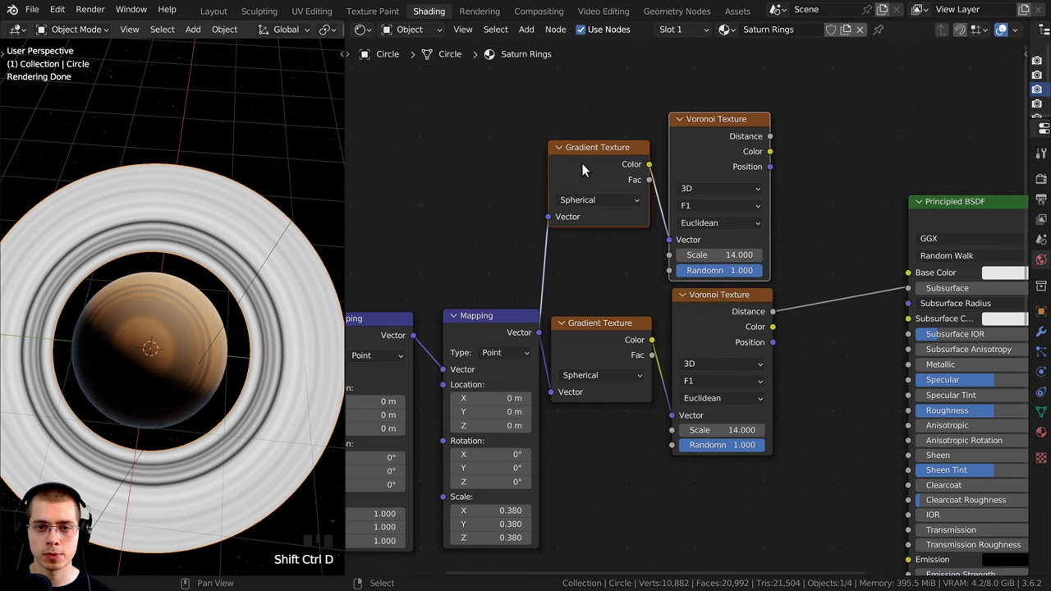
left_click_drag(587, 171, 588, 220)
middle_click_drag(600, 206, 579, 231)
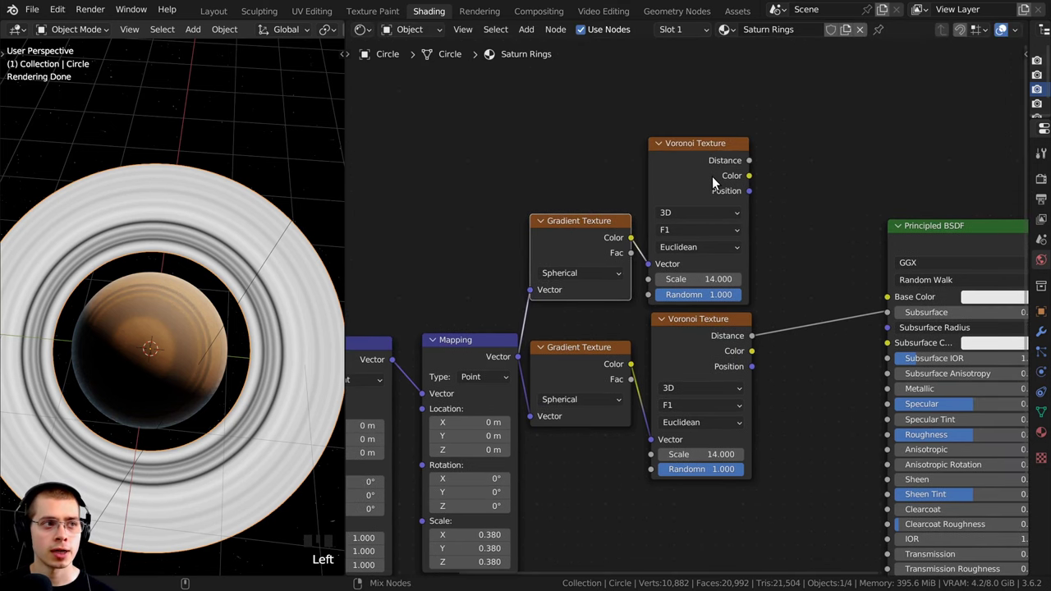
- Preview the duplicated Voronoi Texture's Distance output on the rings and set its Scale to 300
left_click(712, 176, "ctrl+shift")
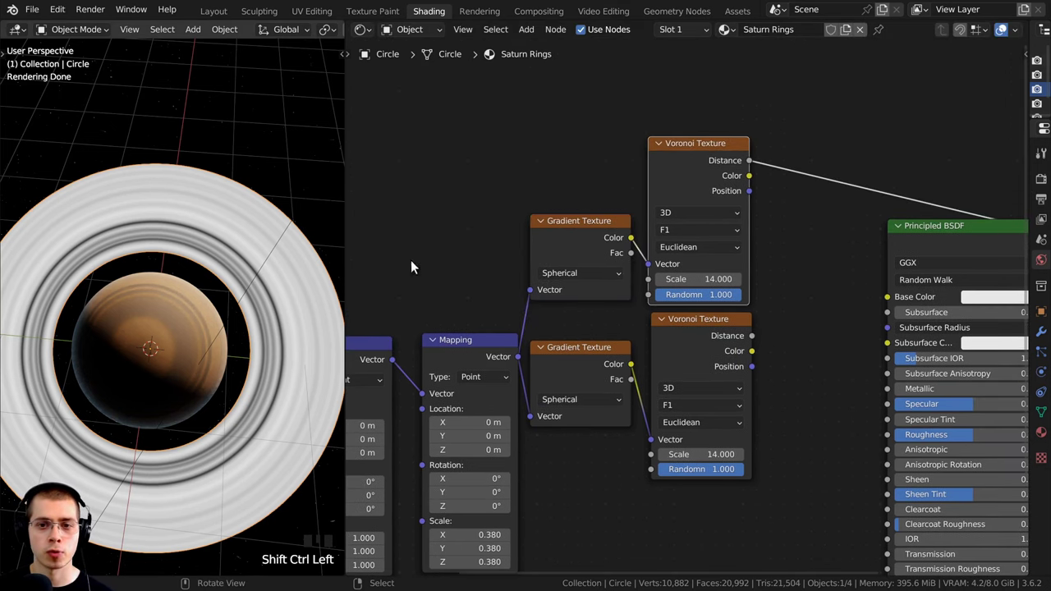
scroll(727, 264, "up", 1)
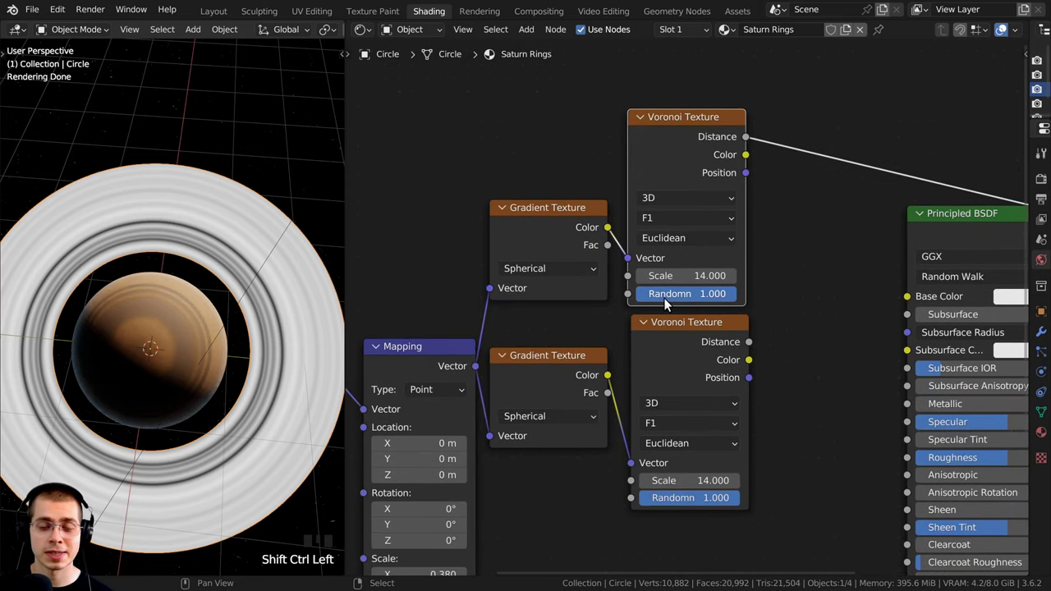
left_click(687, 142)
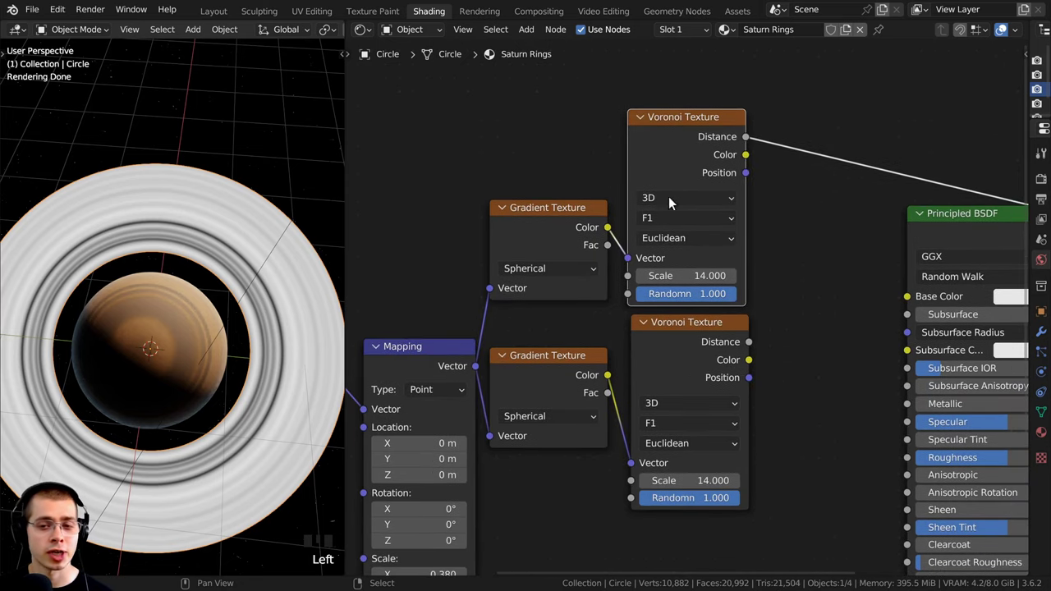
left_click(670, 277)
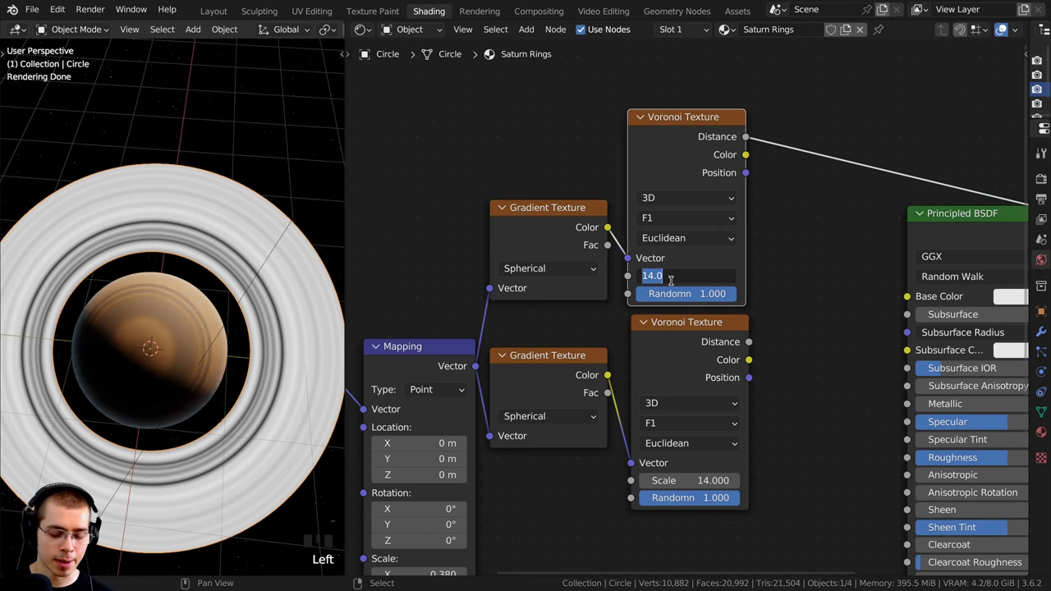
type("300")
key("Return")
scroll(208, 168, "up", 4)
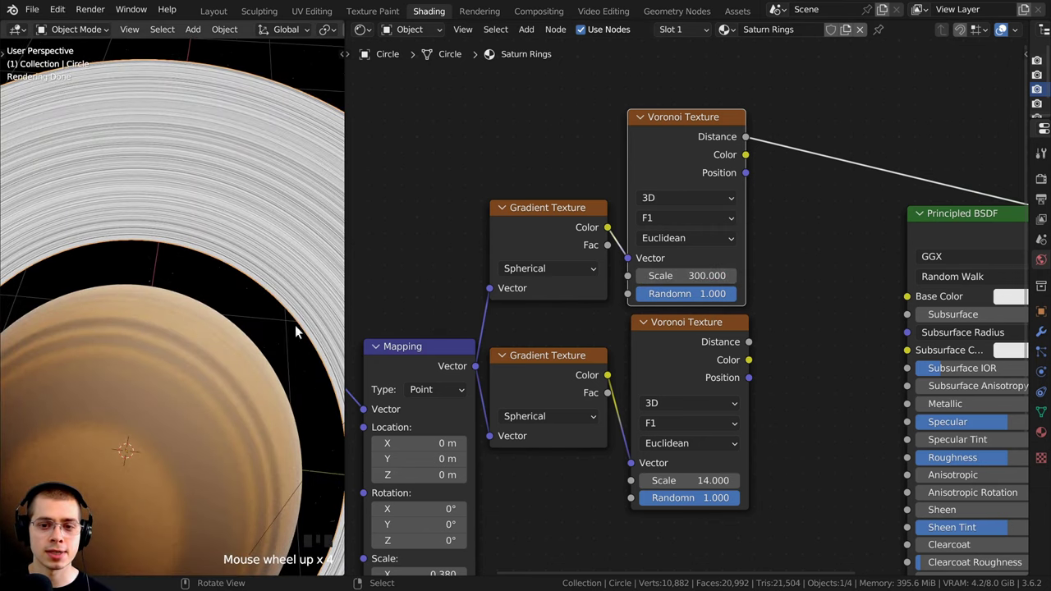
- Compare the ring patterns of the scale 14 and scale 300 Voronoi Textures by previewing them alternately
scroll(606, 331, "down", 1)
left_click(625, 333, "ctrl+shift")
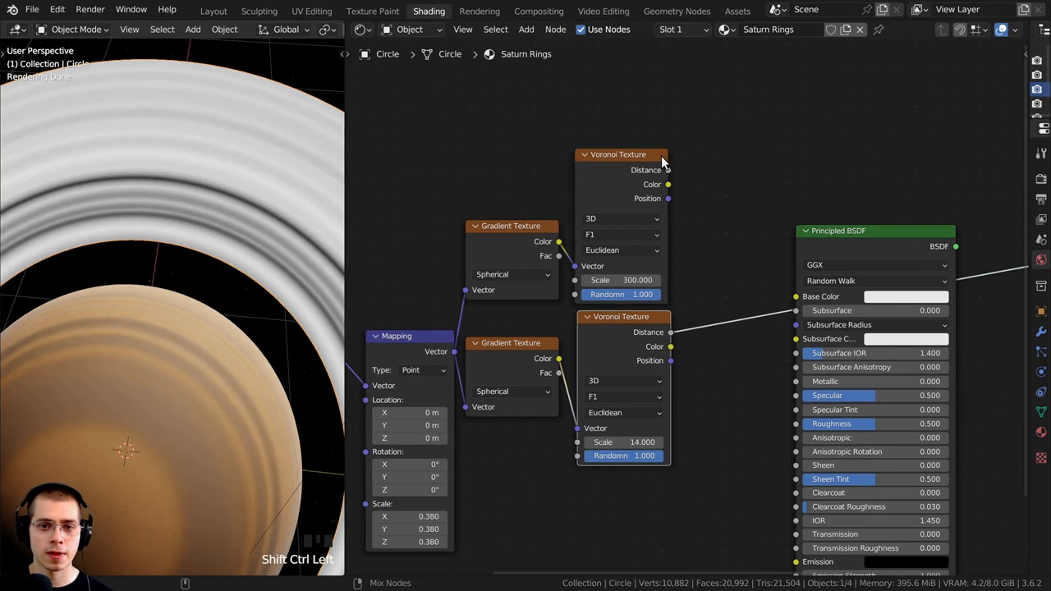
left_click(604, 175, "ctrl+shift")
scroll(635, 171, "down", 1)
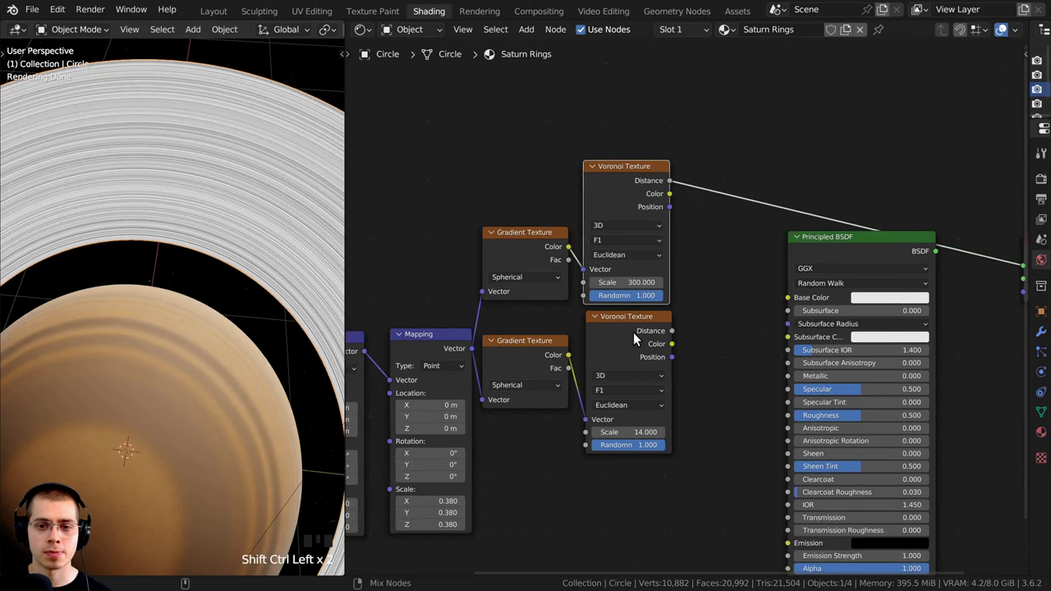
left_click(633, 332, "ctrl+shift")
left_click(619, 194, "ctrl+shift")
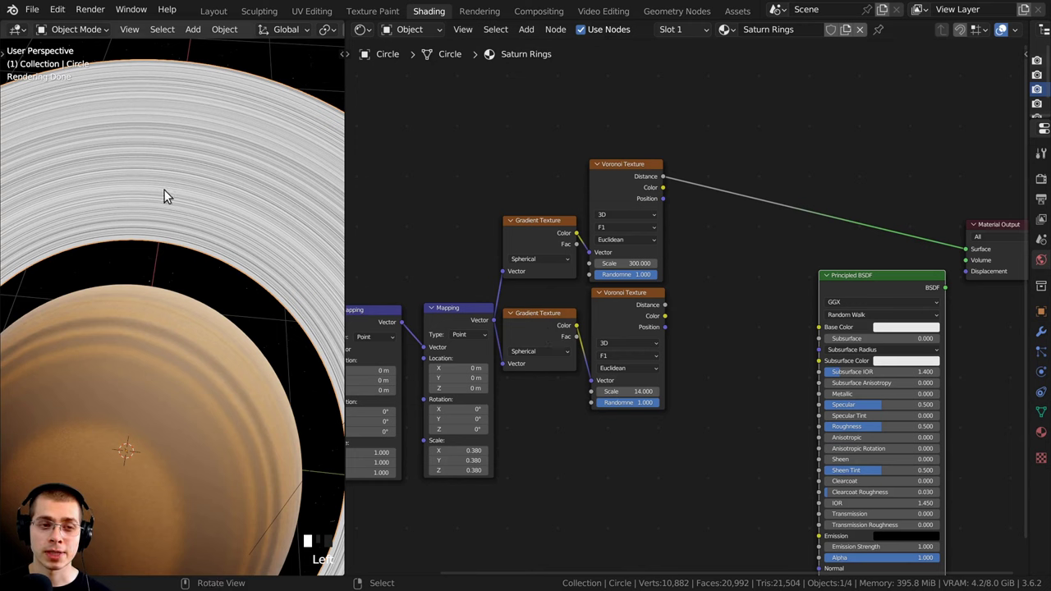
left_click(628, 175)
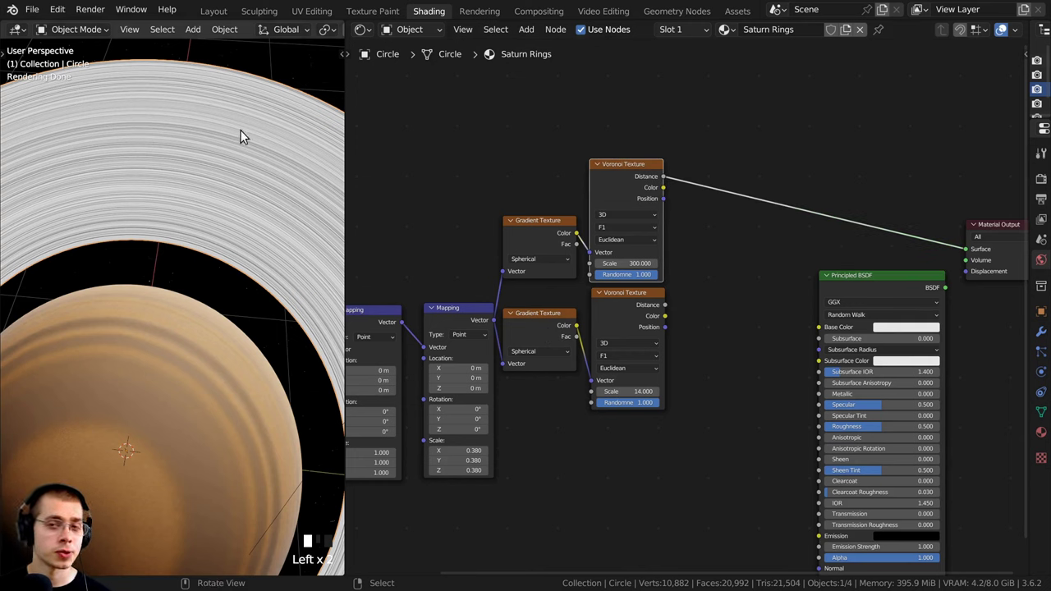
scroll(165, 203, "up", 1)
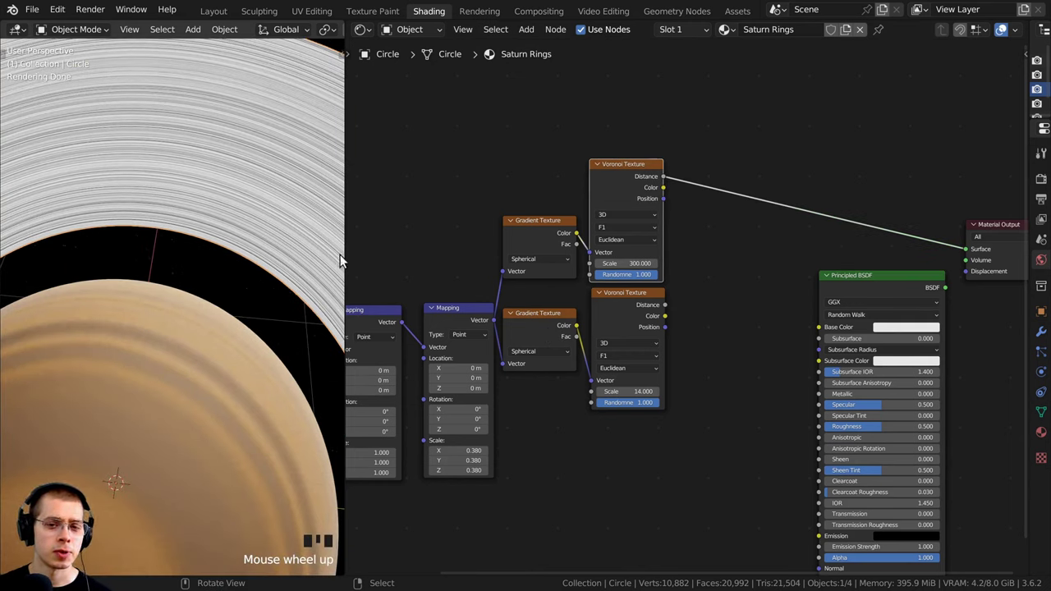
middle_click_drag(539, 289, 562, 256)
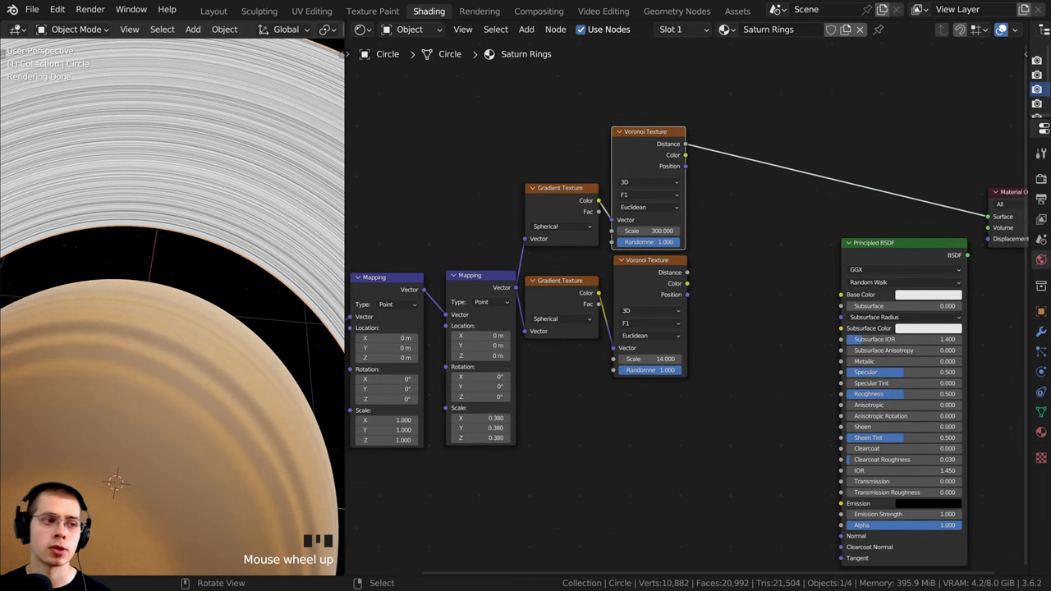
- Add a Noise Texture node below the two Voronoi Textures and connect the second Mapping node's Vector output to its Vector input
middle_click_drag(641, 189, 666, 88)
key("shift+a")
left_click(674, 81)
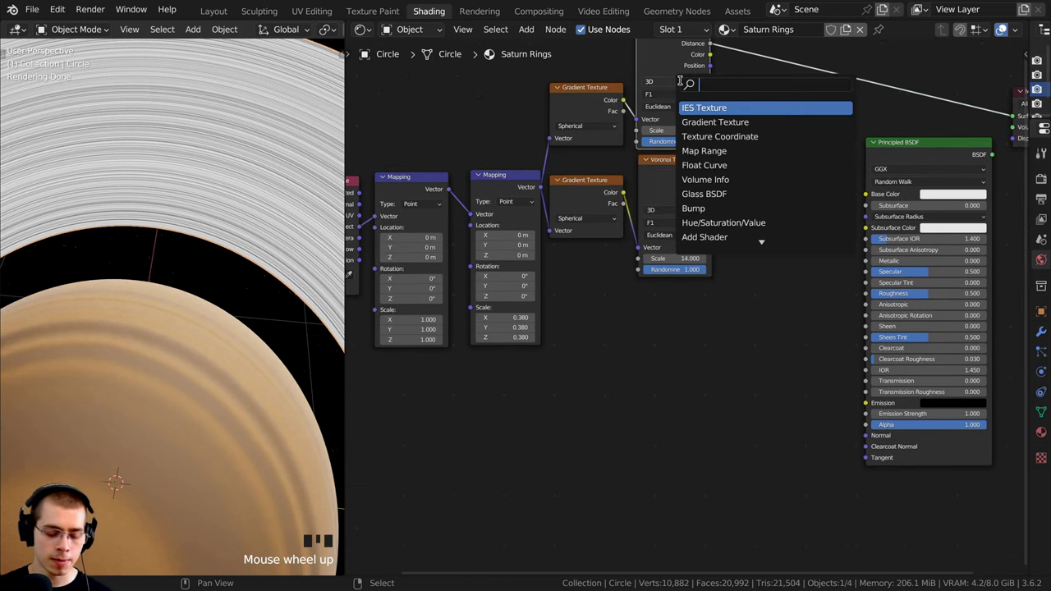
type("nois")
key("Return")
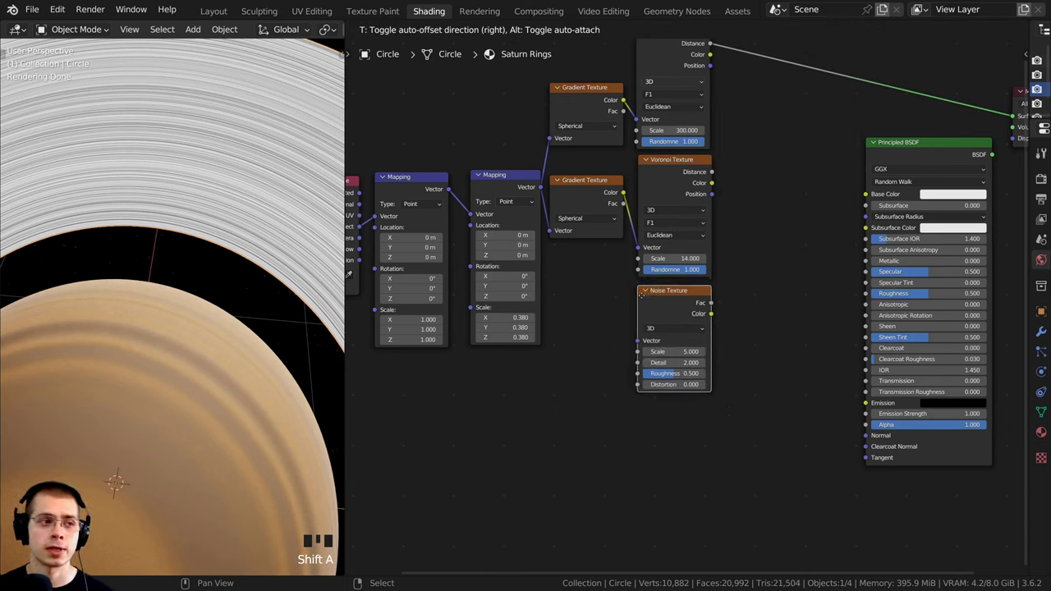
left_click(641, 295)
left_click_drag(483, 183, 638, 340)
left_click(486, 184)
- Preview the Noise Texture's Fac output on the rings and set its Scale to 100
scroll(756, 311, "up", 2)
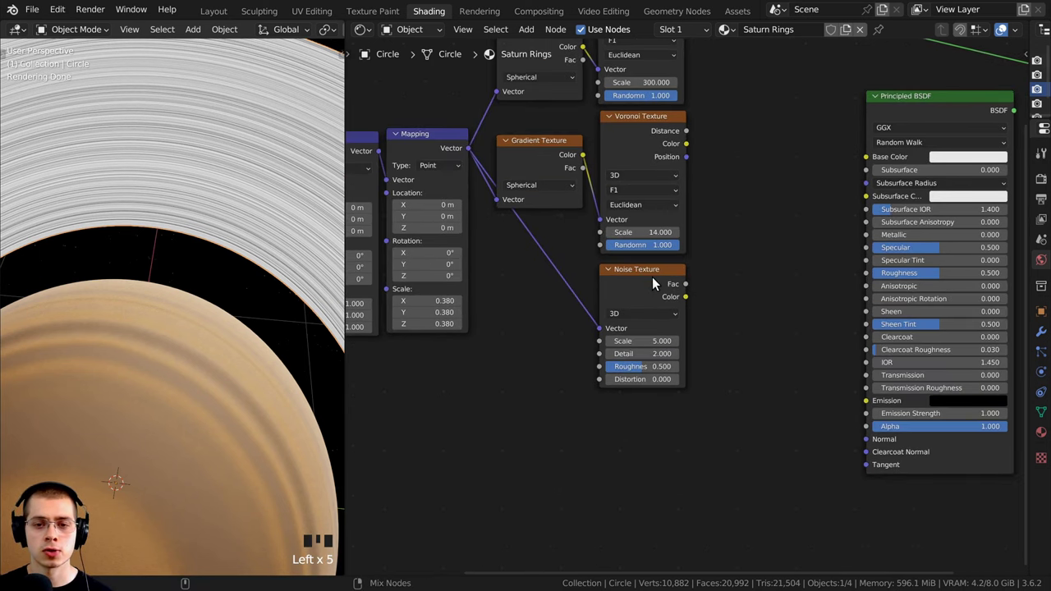
left_click(652, 276, "ctrl+shift")
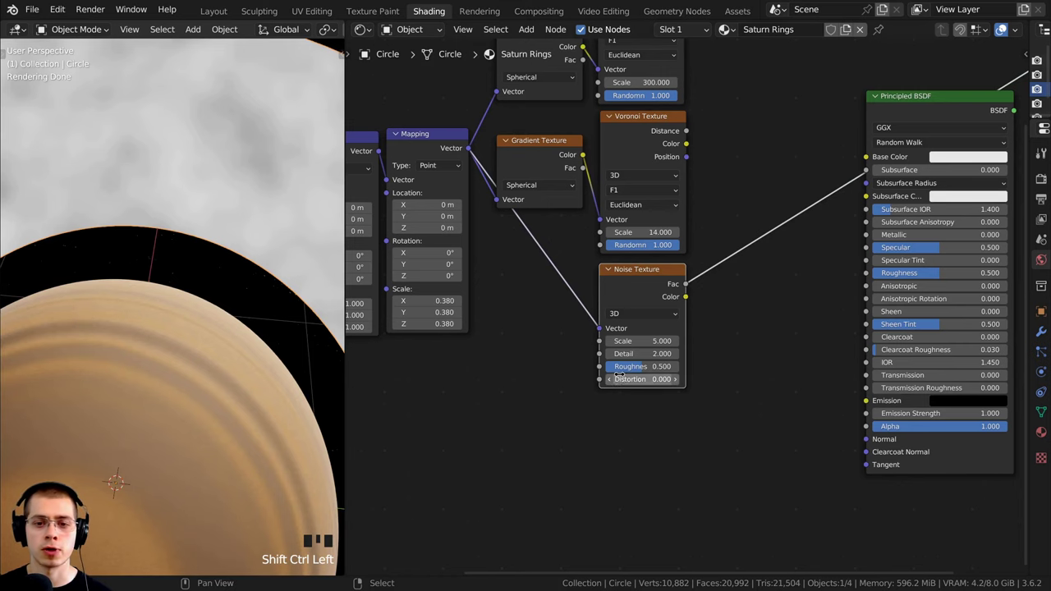
scroll(641, 376, "up", 1)
middle_click_drag(220, 150, 205, 157, "shift")
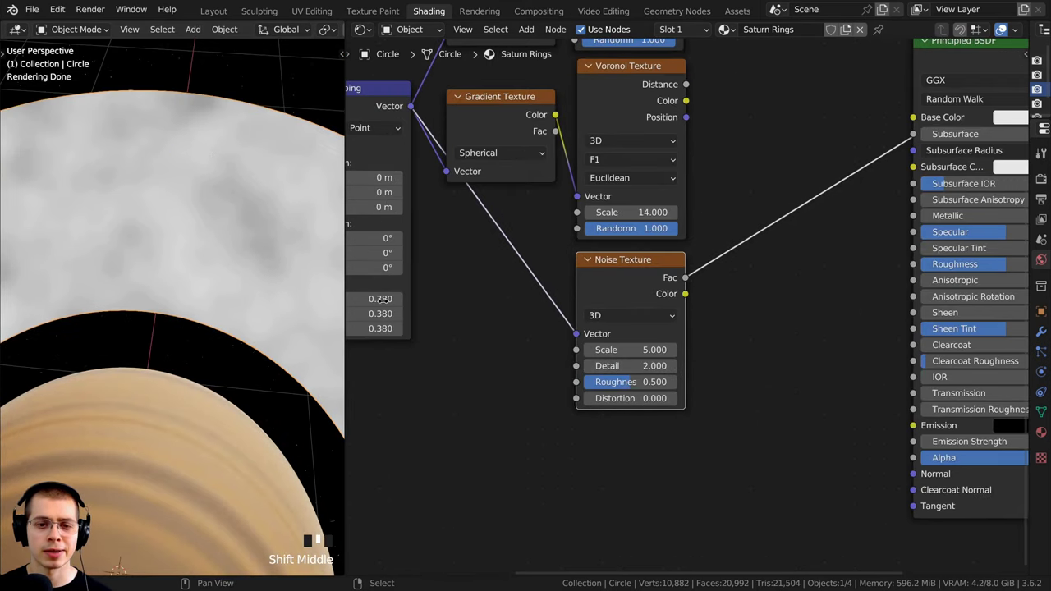
left_click(619, 350)
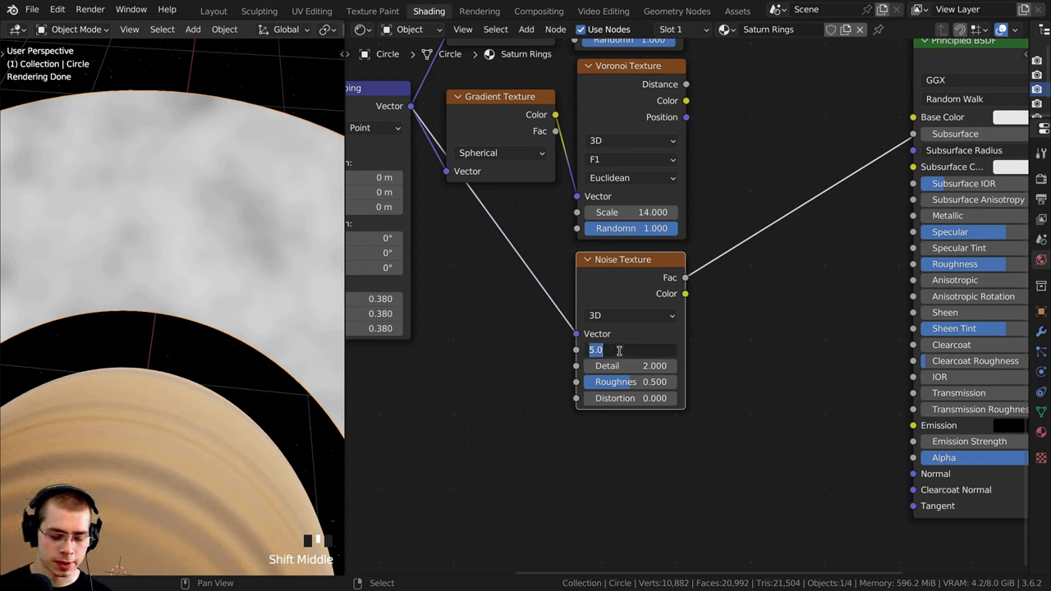
type("100")
key("Return")
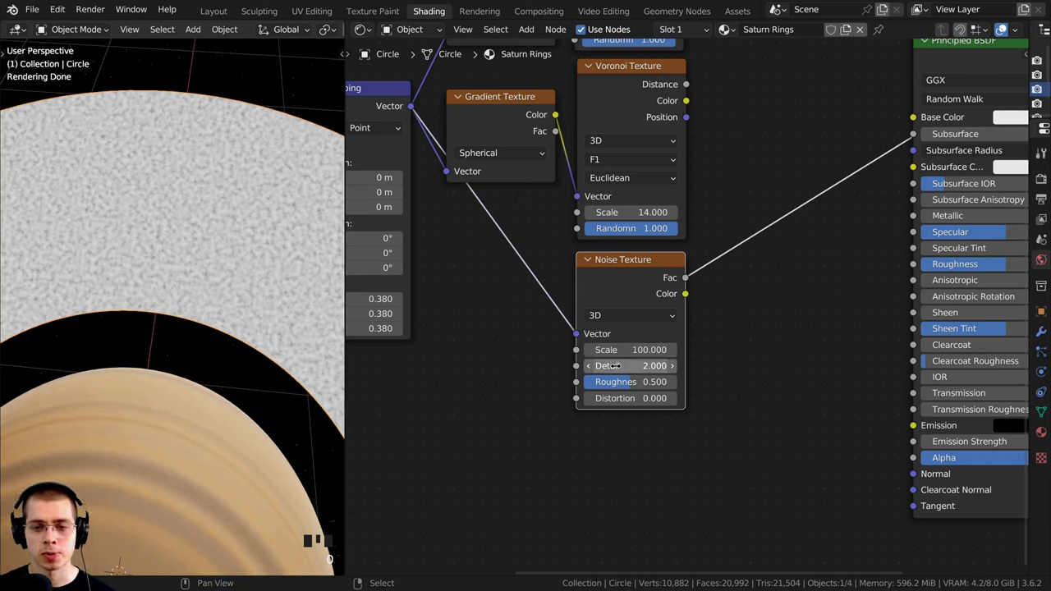
- Set the Noise Texture's Detail to 15 and Roughness to 1
left_click_drag(616, 366, 739, 365)
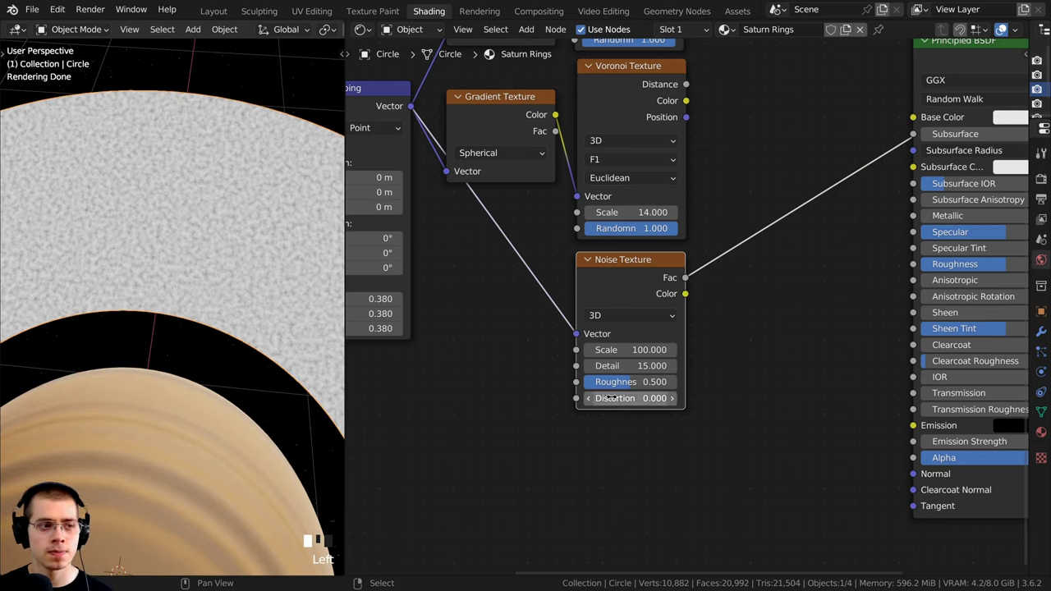
left_click_drag(624, 382, 673, 382)
scroll(188, 245, "up", 6)
scroll(205, 267, "up", 5)
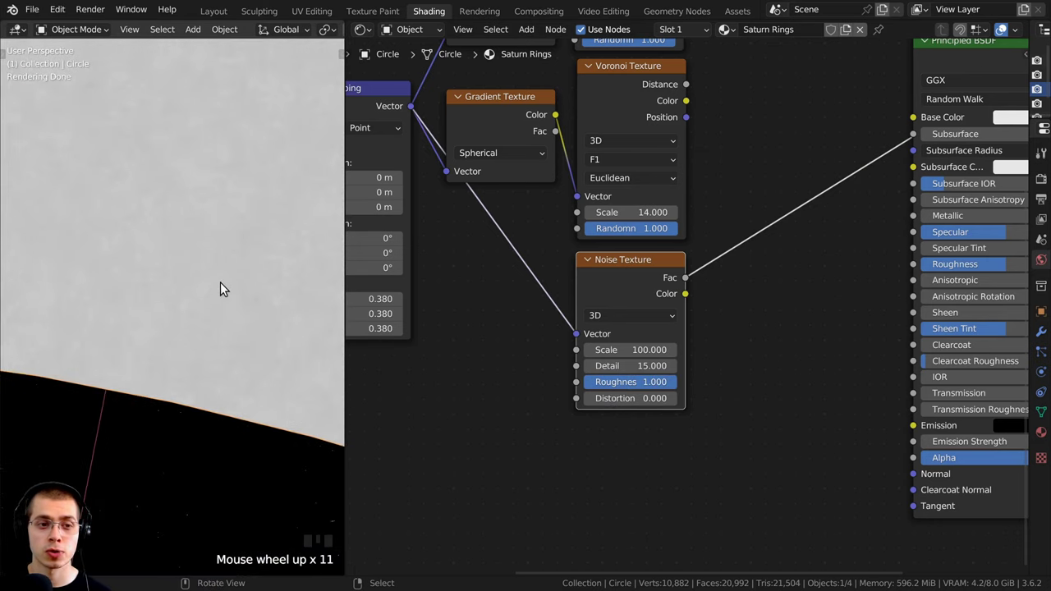
scroll(234, 285, "down", 1)
- Set the Noise Texture's Distortion to 100 and check the result across the whole ring
left_click(629, 400)
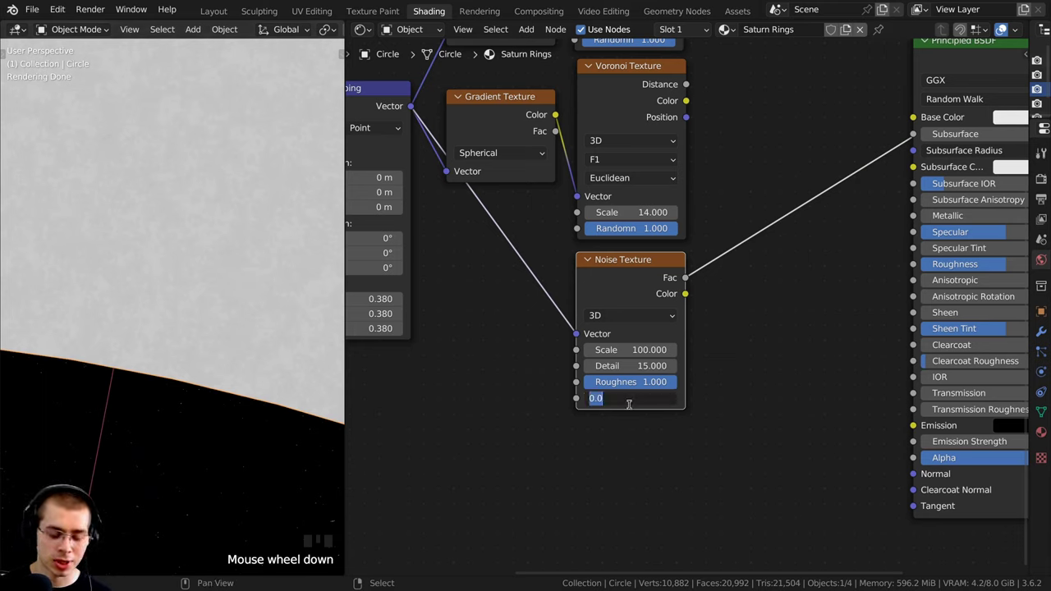
type("1")
key("Return")
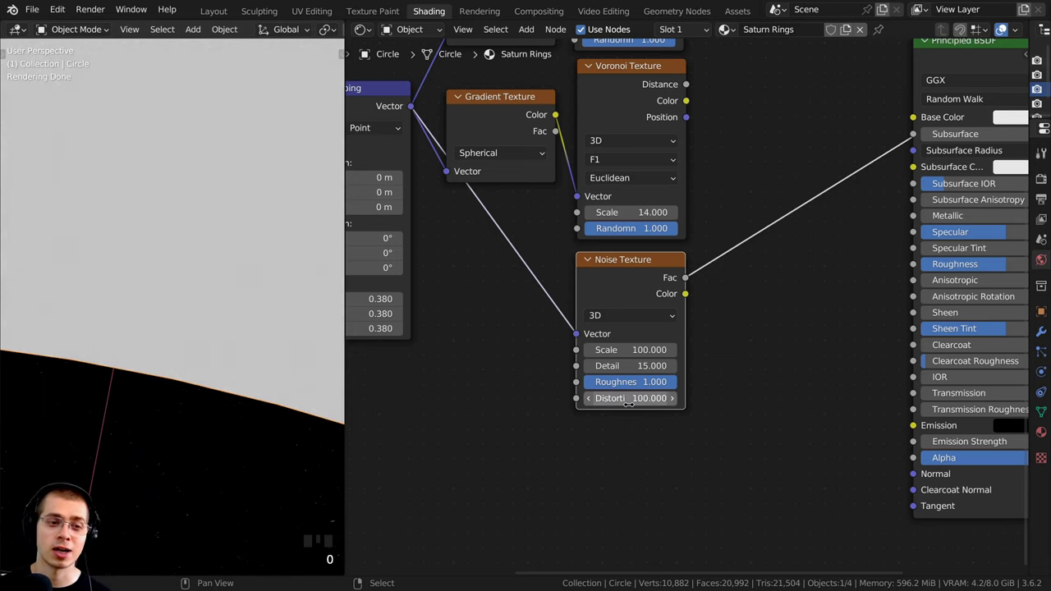
scroll(257, 344, "down", 11)
scroll(185, 279, "down", 3)
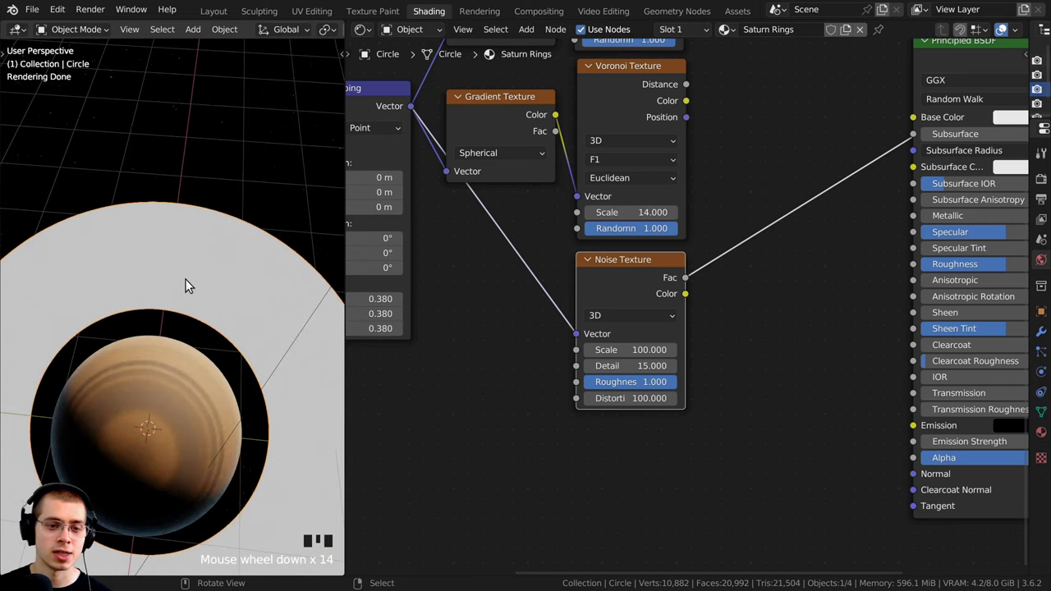
scroll(685, 338, "down", 2)
- Add a Mix Color node between the texture nodes and the Principled BSDF
middle_click_drag(685, 338, 655, 365)
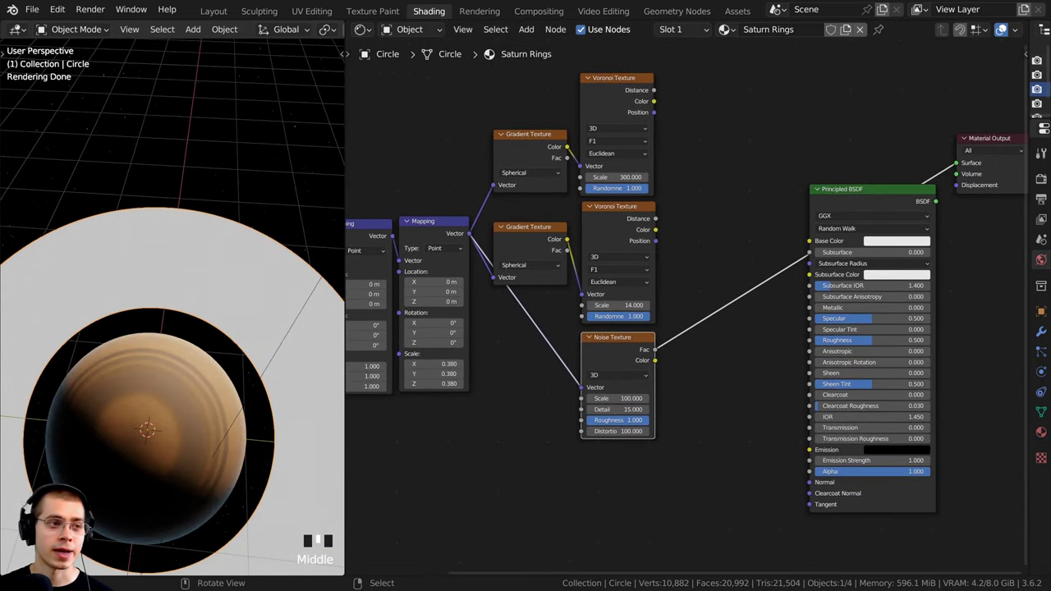
middle_click_drag(612, 245, 571, 258)
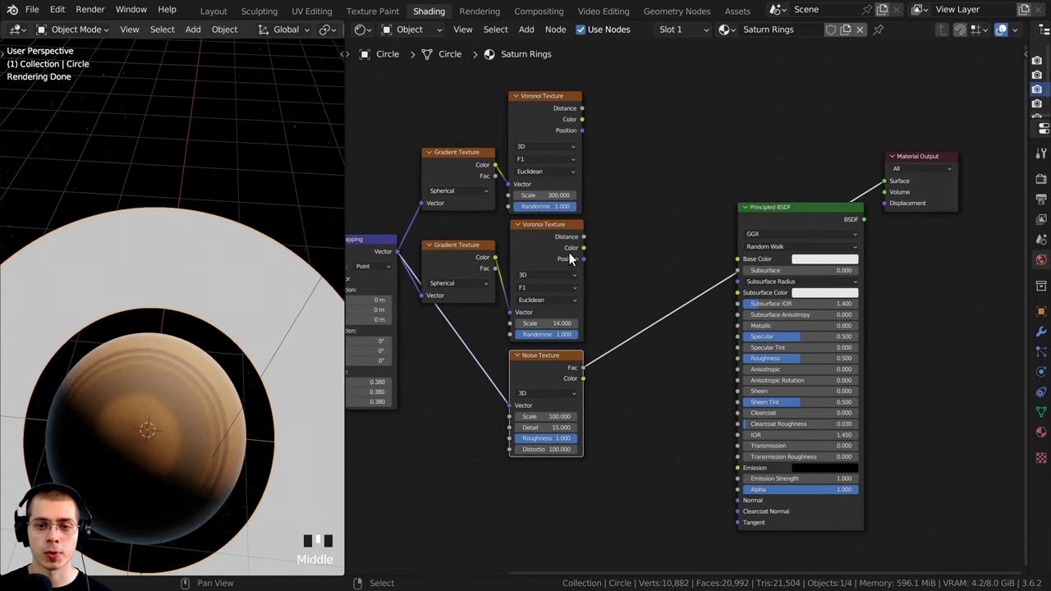
key("shift+a")
left_click(653, 195)
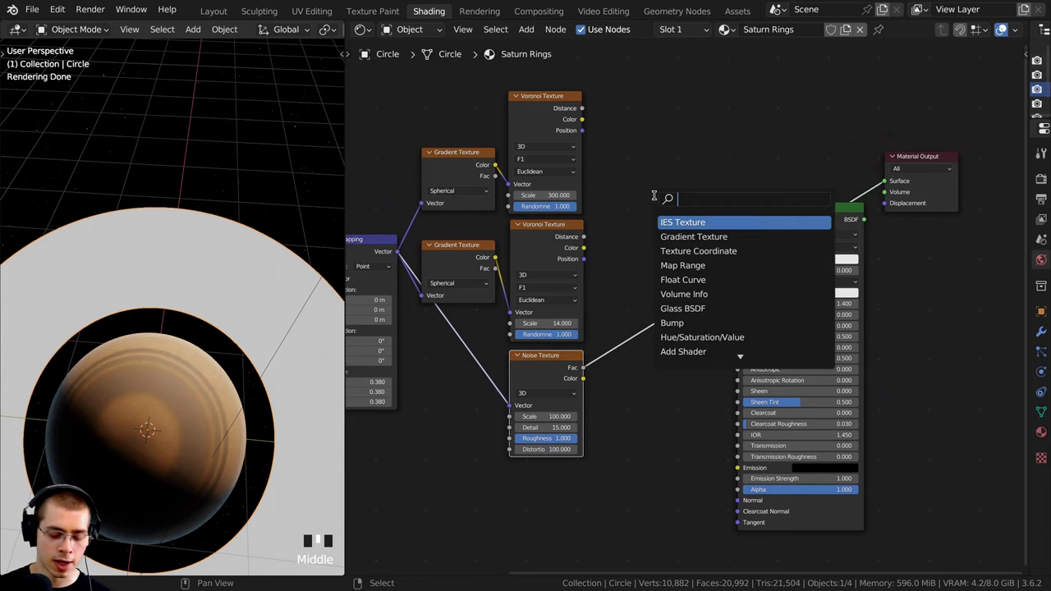
type("mix")
key("Down")
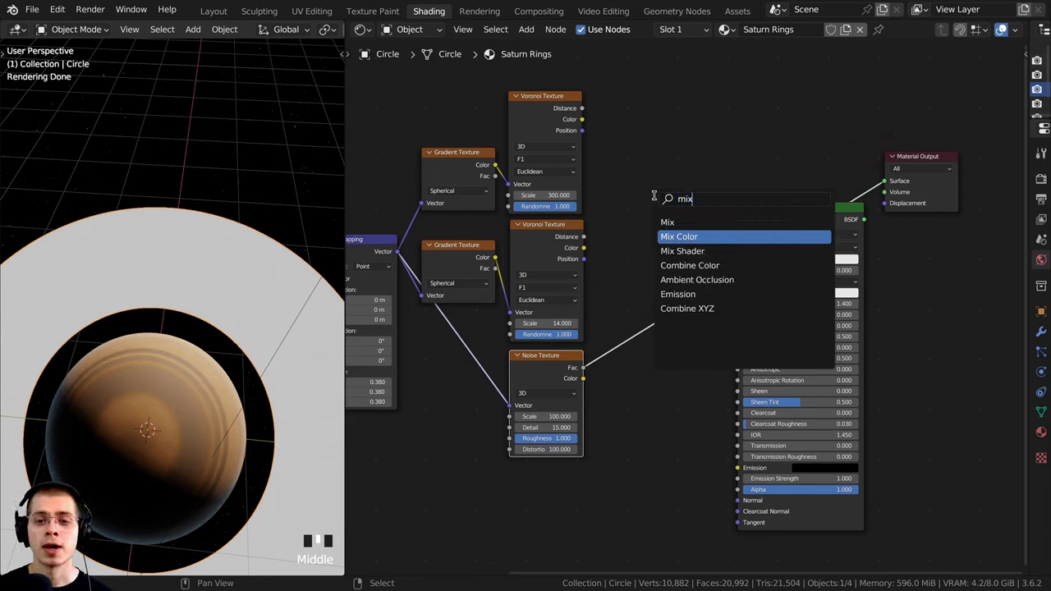
key("Return")
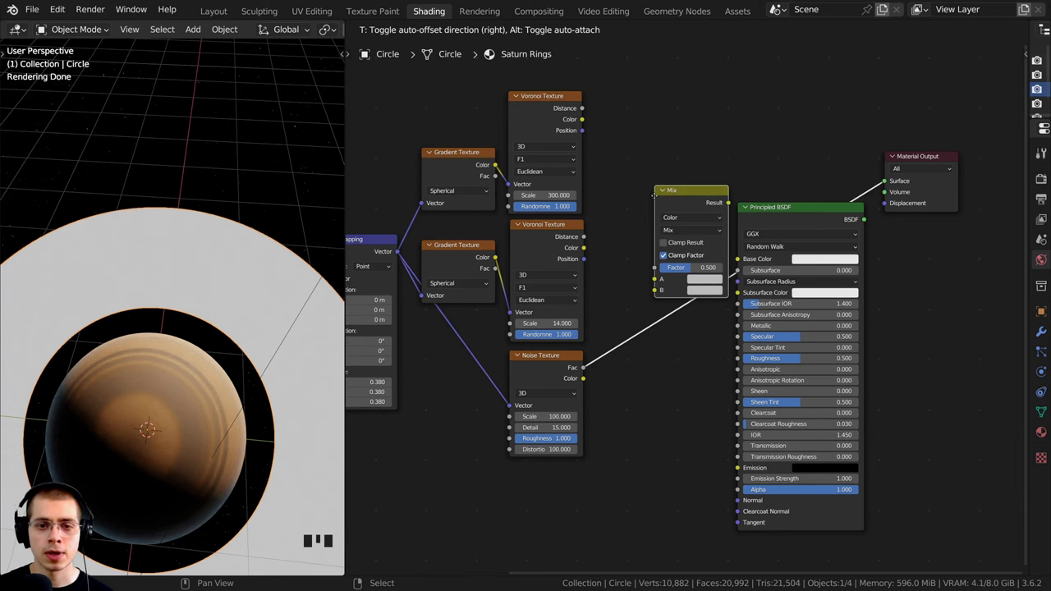
left_click(615, 191)
- Connect the scale 14 Voronoi Texture's Distance to the Mix node's A input and the Noise Texture's Fac to B
scroll(584, 214, "up", 3)
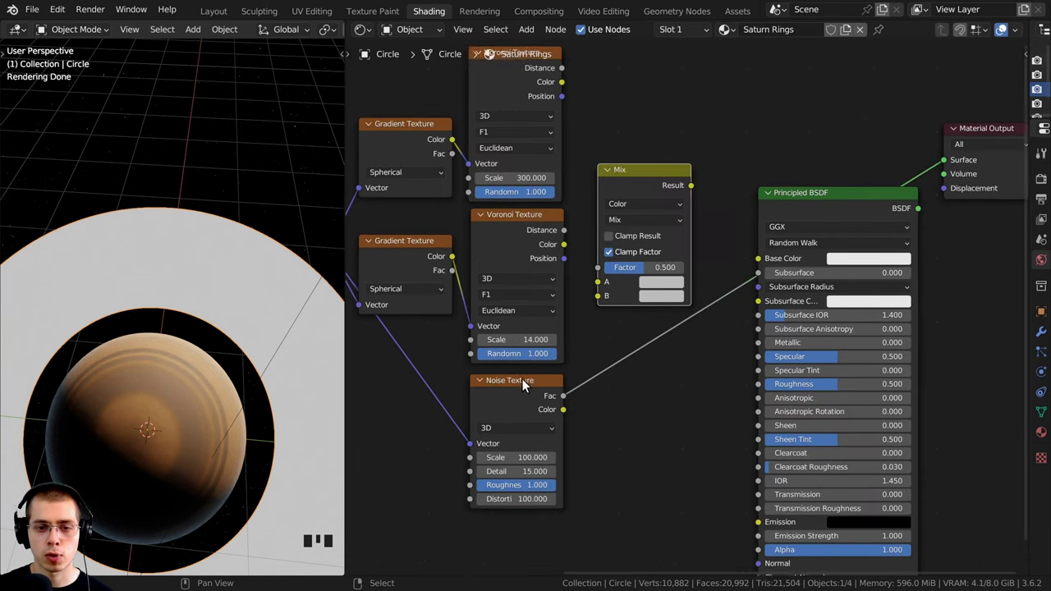
left_click(523, 234)
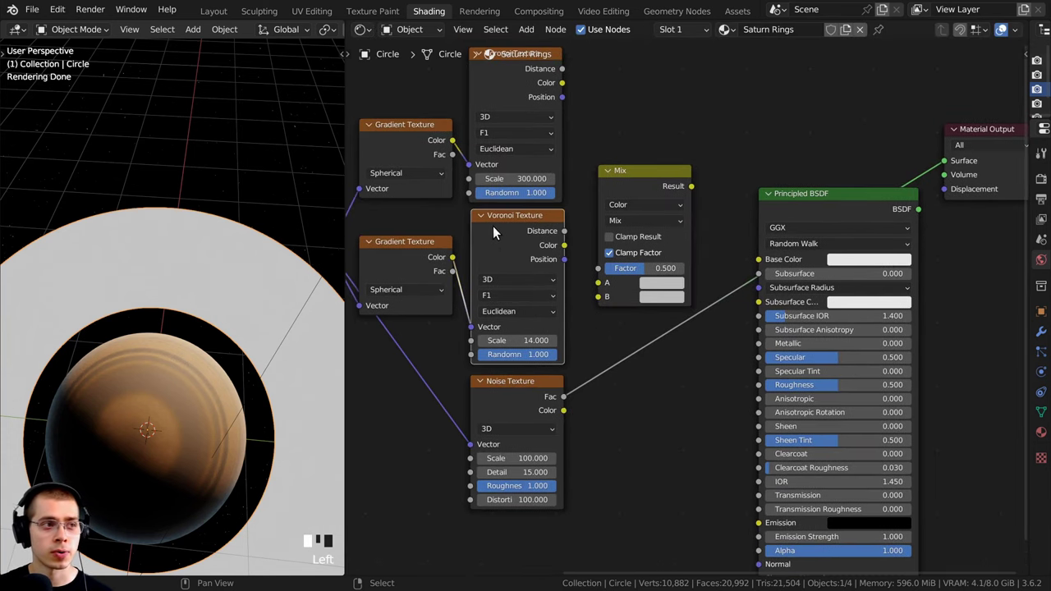
left_click_drag(564, 231, 598, 282)
left_click(510, 389)
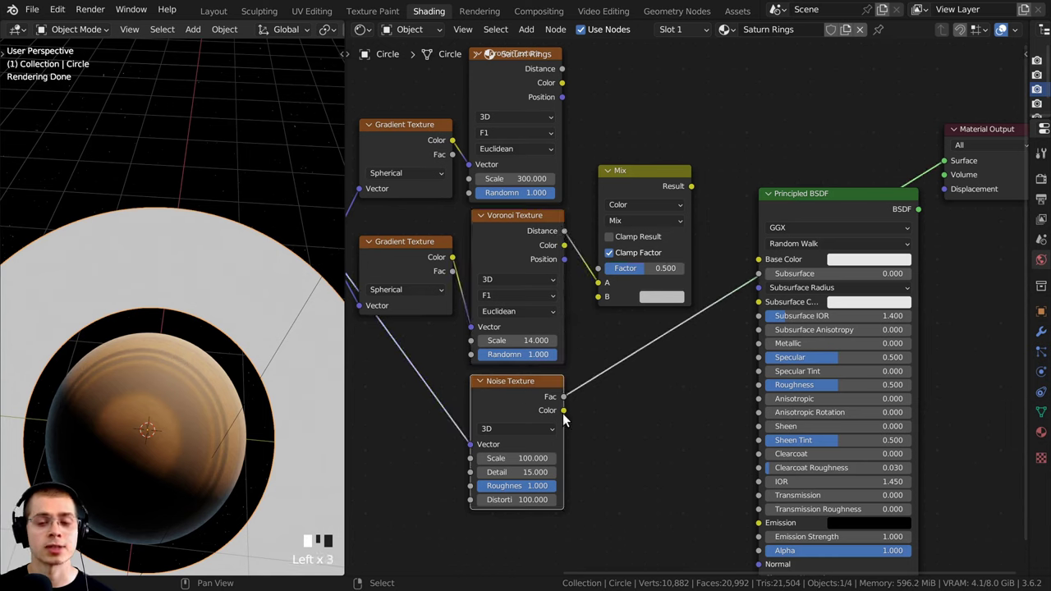
left_click_drag(563, 396, 599, 298)
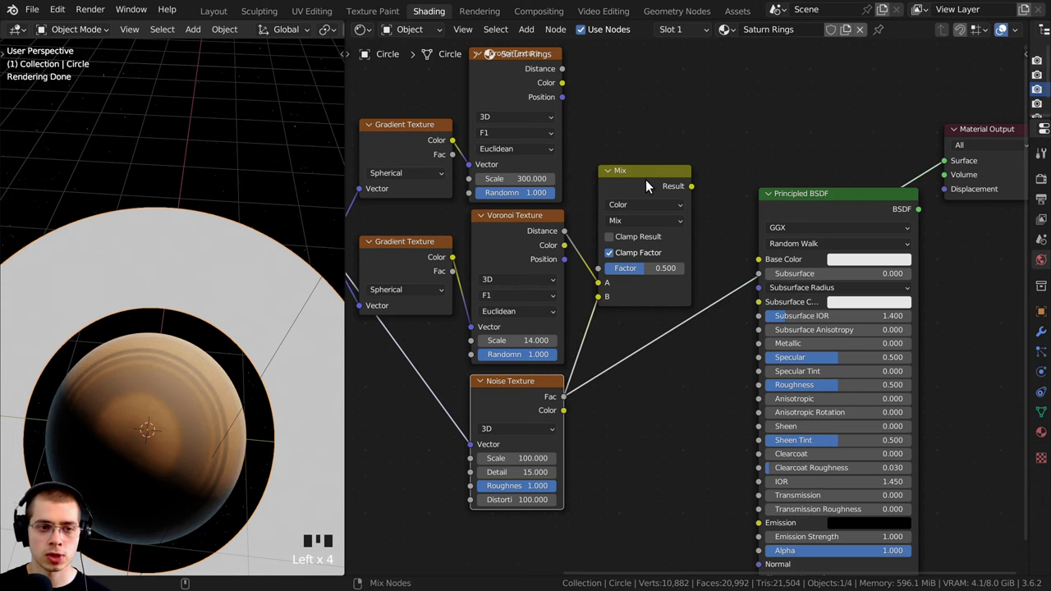
- Preview the Mix node's Result on the rings and compare it with the scale 14 Voronoi and Noise Textures on their own
left_click(645, 180, "ctrl+shift")
left_click_drag(644, 182, 648, 216)
middle_click_drag(220, 313, 221, 332, "shift")
scroll(222, 328, "up", 5)
middle_click_drag(225, 271, 238, 325, "shift")
left_click(504, 220, "ctrl+shift")
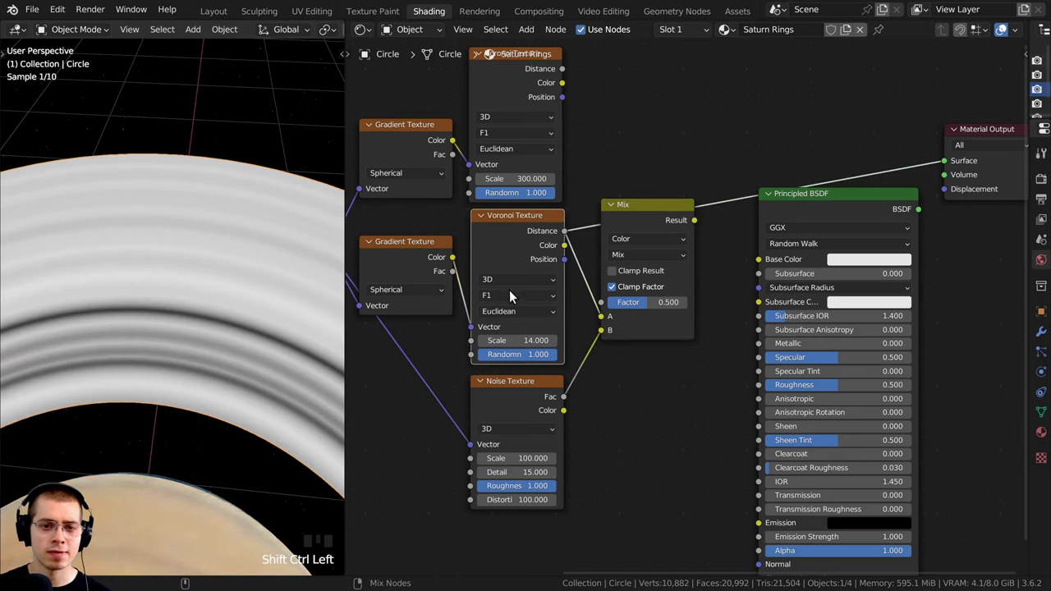
left_click(507, 389, "ctrl+shift")
left_click(514, 221, "ctrl+shift")
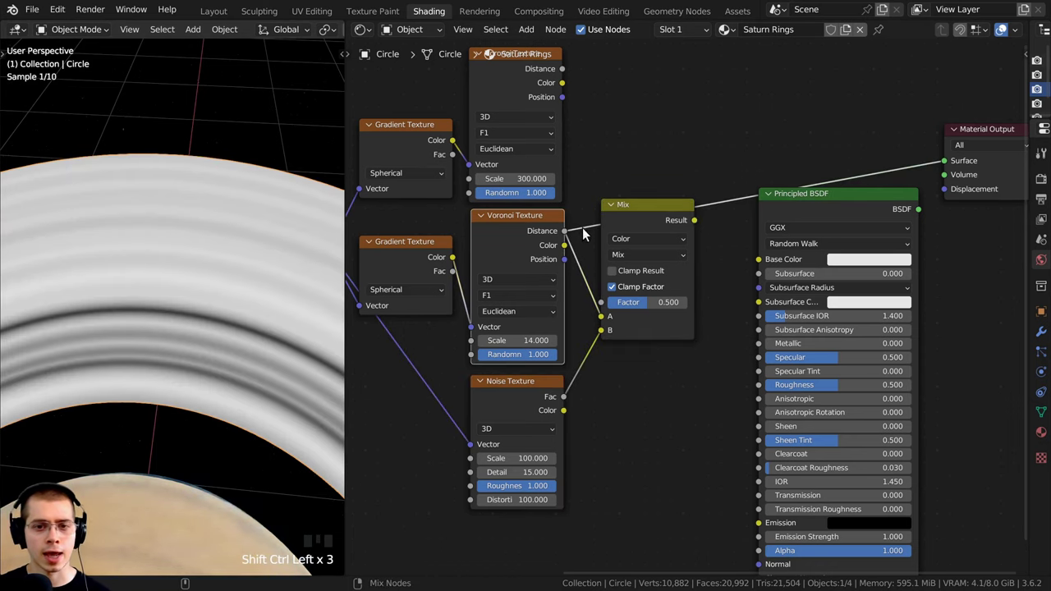
left_click(623, 216, "ctrl+shift")
- Try lowering the Mix node's Factor to 0
left_click_drag(638, 309, 599, 309)
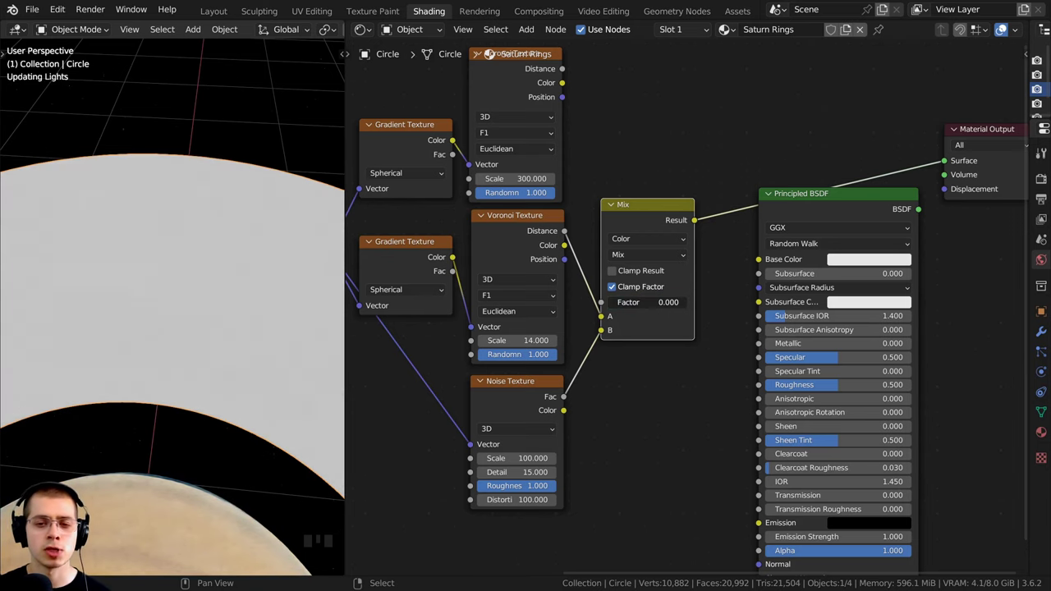
right_click(599, 310)
left_click(507, 391)
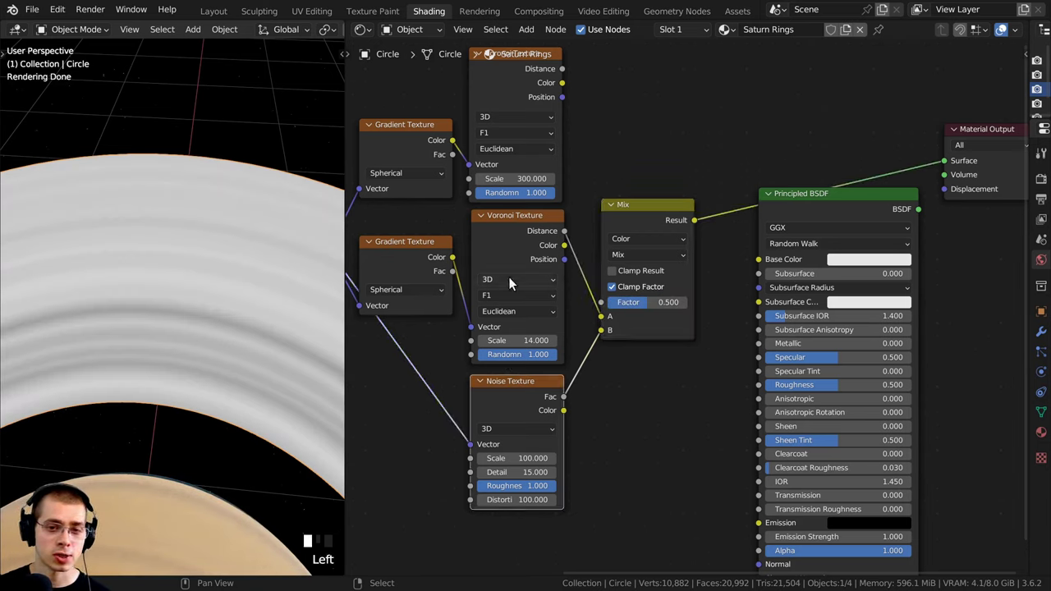
left_click(517, 256)
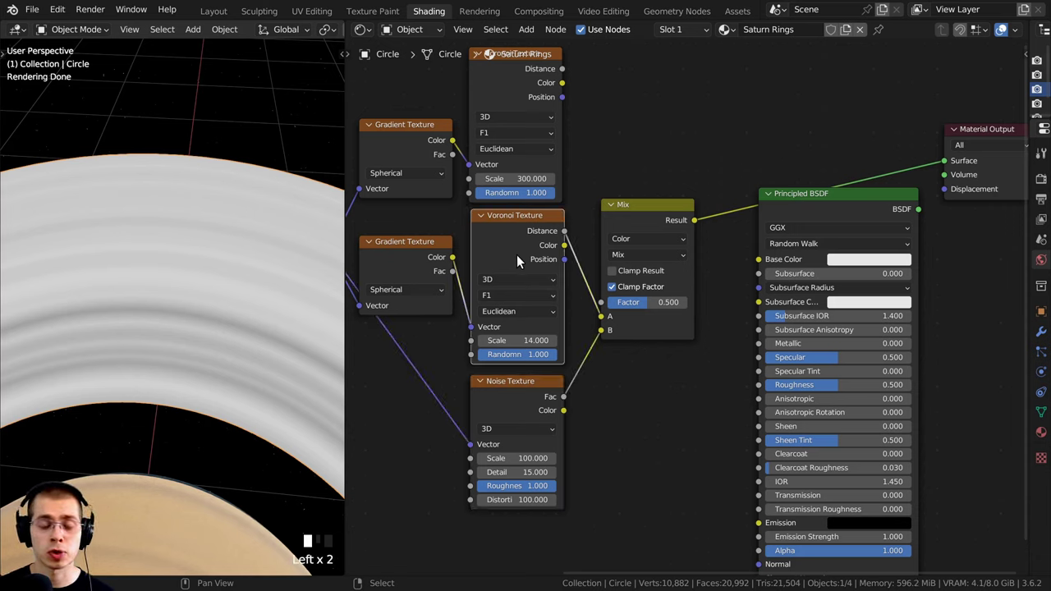
- Change the Mix node's blend mode to Linear Light, compare a Factor of 0, and set the Factor to 1
left_click(631, 254)
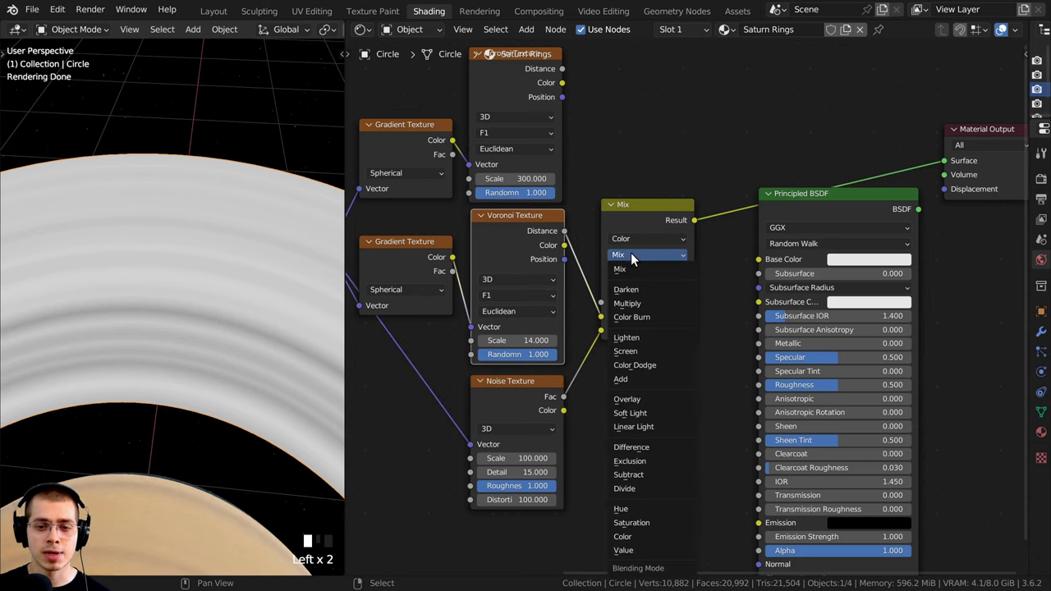
left_click(635, 425)
left_click_drag(656, 303, 612, 302)
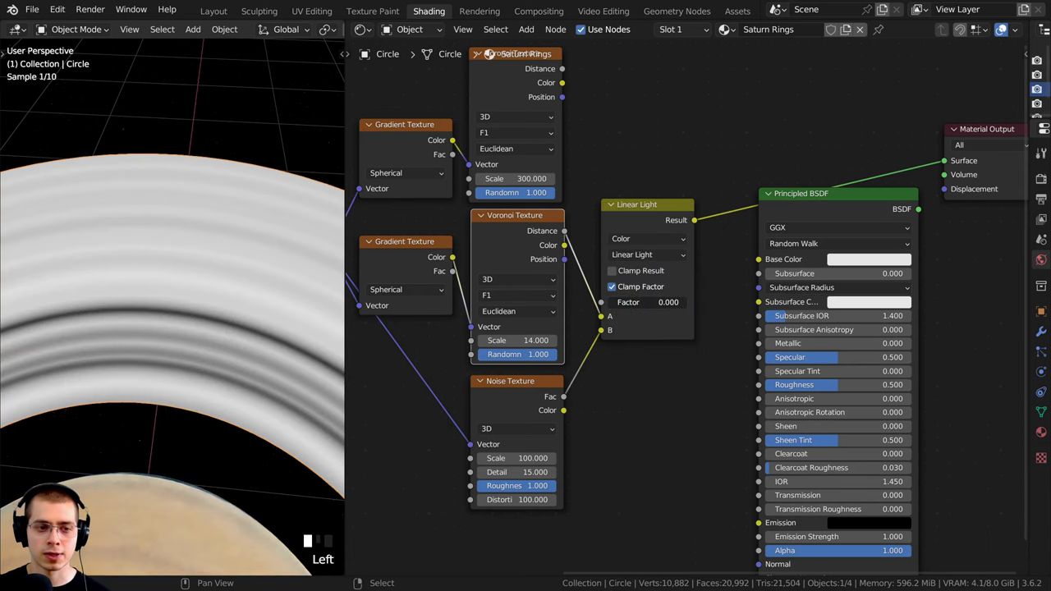
scroll(196, 312, "up", 3)
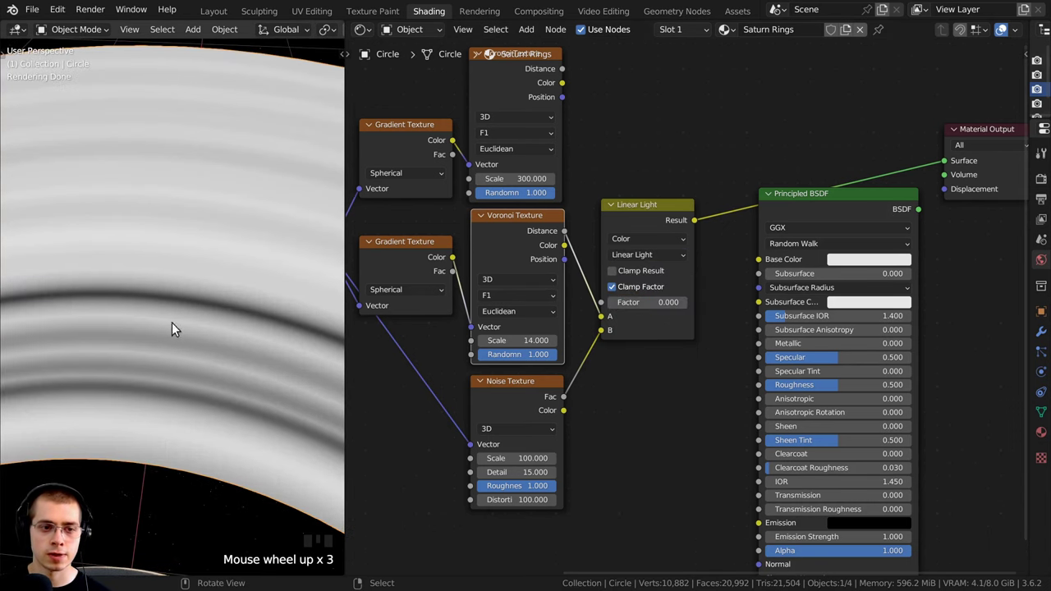
left_click_drag(624, 302, 667, 302)
scroll(287, 281, "up", 4)
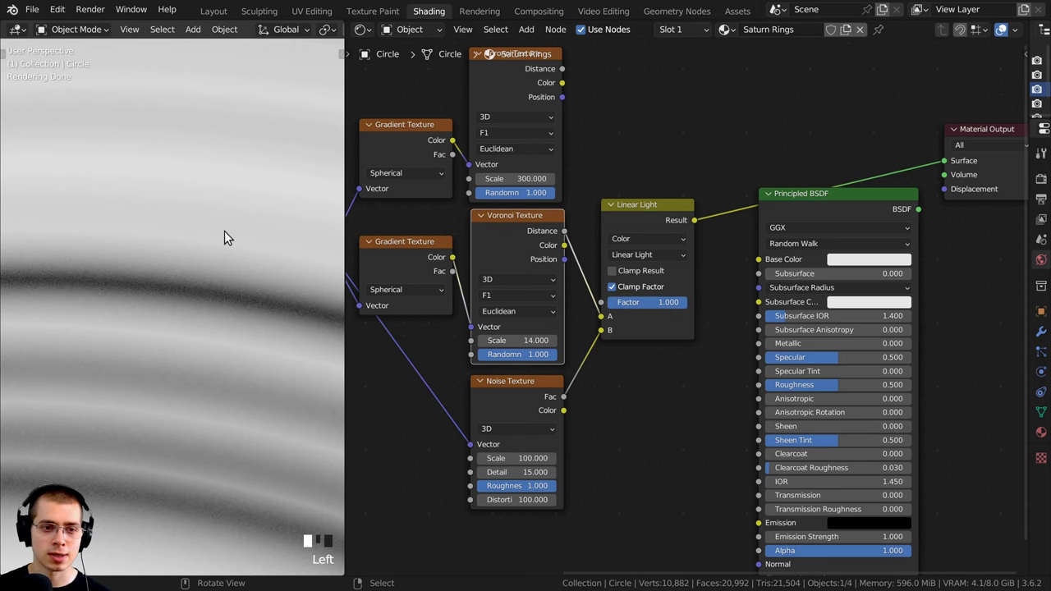
scroll(491, 276, "down", 1)
key("a")
mouse_move(523, 80)
left_mouse_down()
mouse_move(542, 55)
mouse_move(534, 65)
left_mouse_up()
right_click(534, 66)
- Move the Linear Light node closer to the texture nodes
scroll(402, 143, "down", 1)
scroll(33, 269, "down", 5)
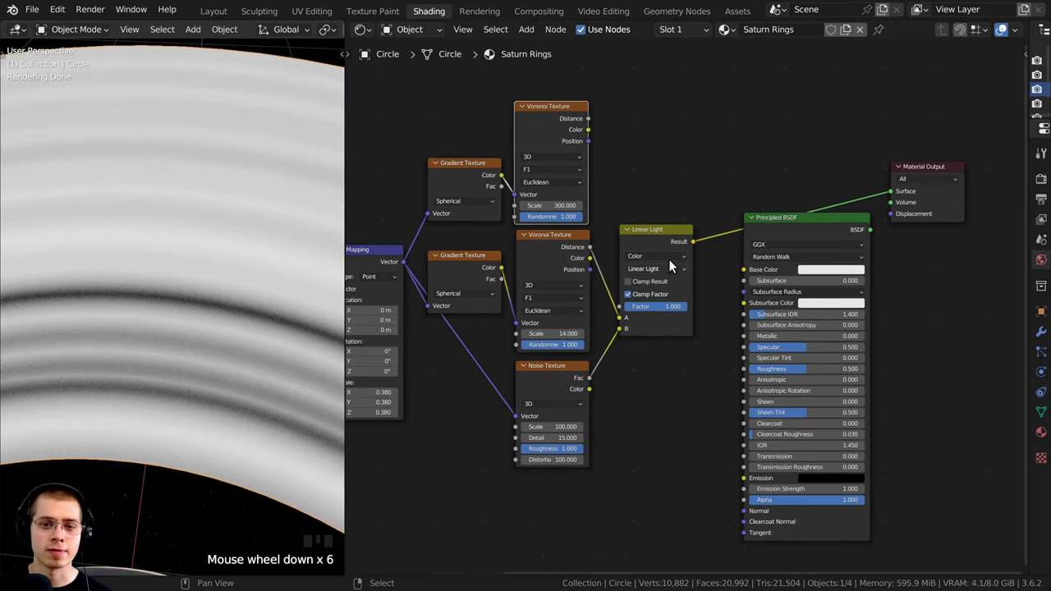
left_click_drag(665, 242, 647, 240)
- Duplicate the Linear Light node above the Principled BSDF and connect the original's Result to the copy's B input
middle_click_drag(624, 250, 554, 296)
scroll(552, 301, "up", 1)
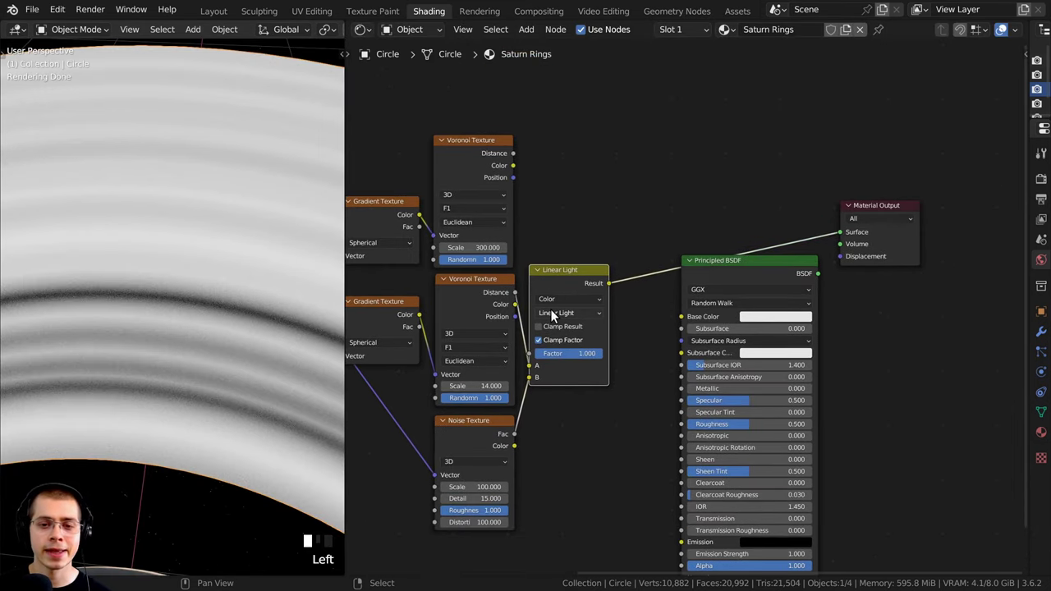
key("shift+d")
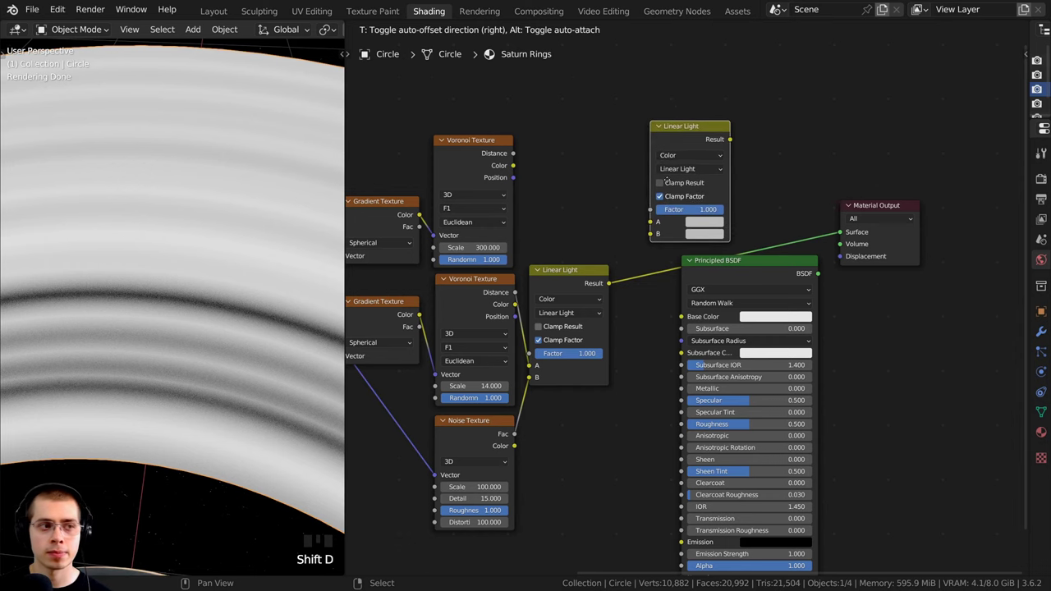
left_click(666, 185)
left_click_drag(608, 283, 652, 234)
- Connect the 300-scale Voronoi Texture's Distance to the upper Linear Light node's A input and preview that node's result
middle_click_drag(556, 186, 576, 243)
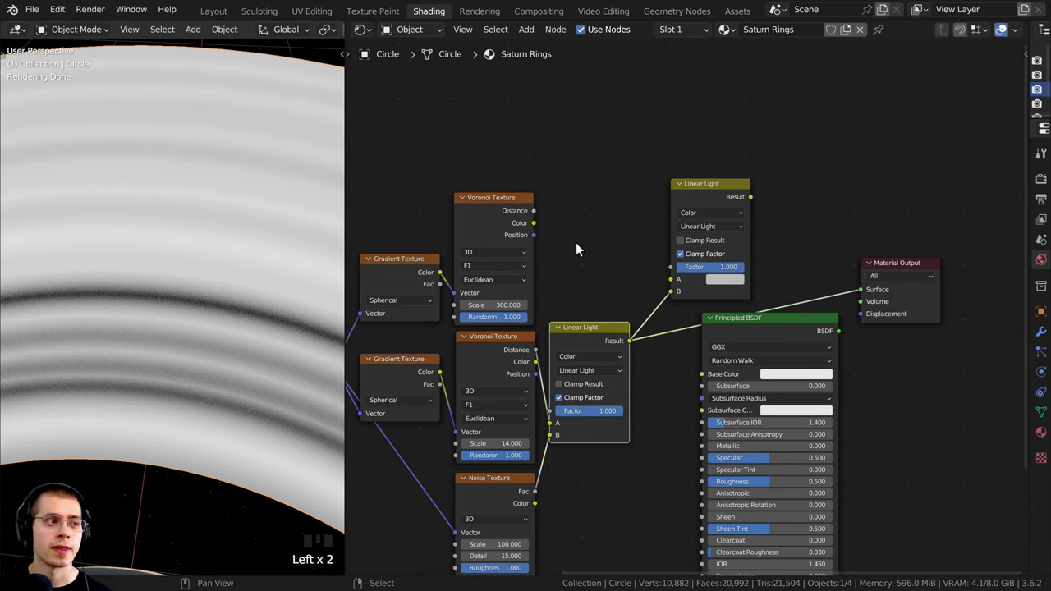
left_click(495, 206)
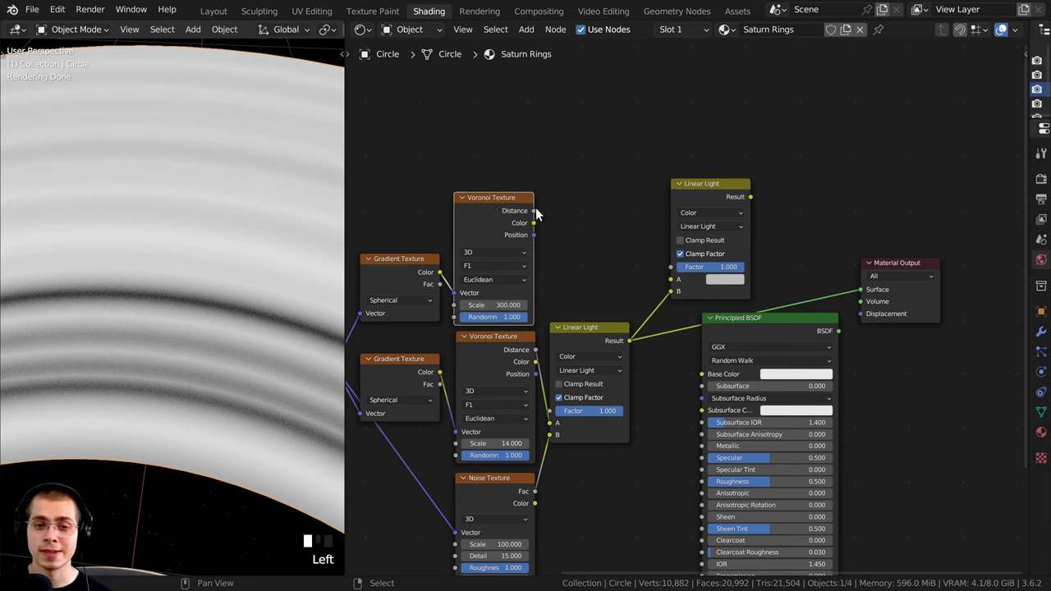
left_click_drag(535, 211, 672, 280)
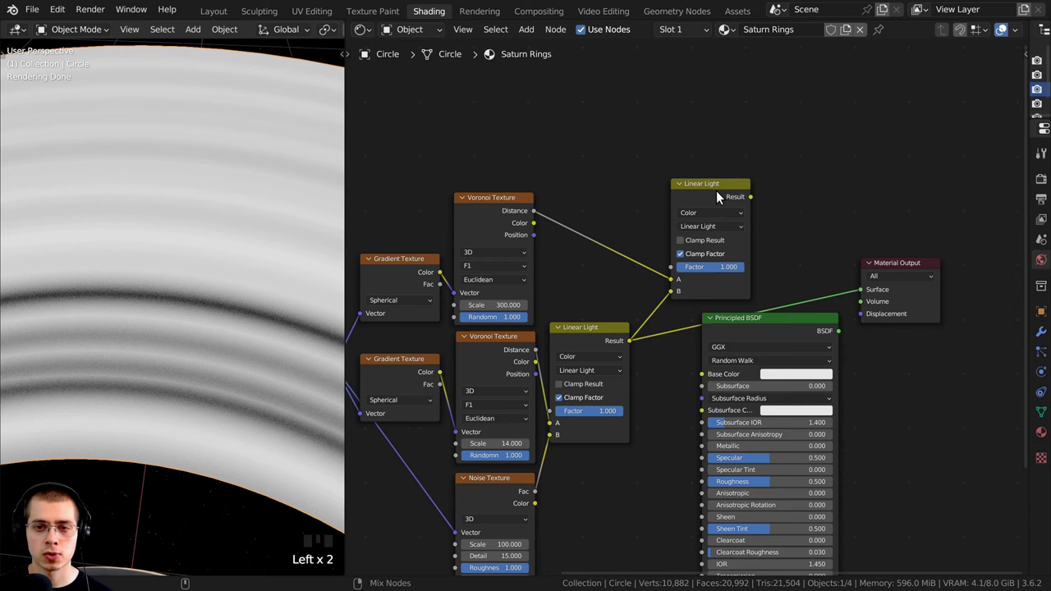
left_click(716, 190, "ctrl+shift")
scroll(230, 307, "down", 1)
scroll(675, 290, "up", 2)
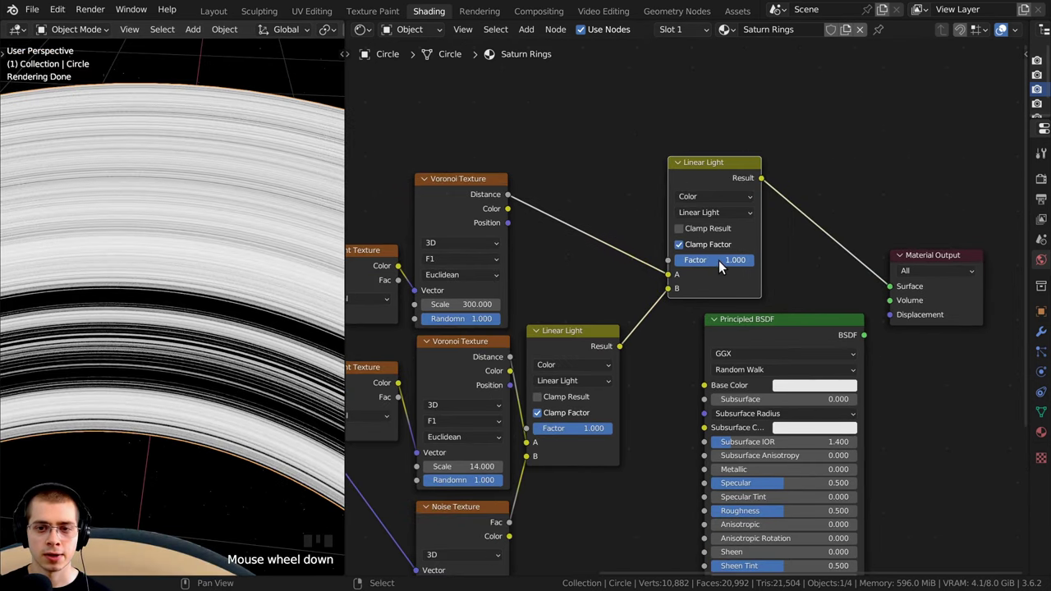
- Examine the combined ring pattern up close and through the camera alongside the planet
left_click_drag(719, 261, 747, 260)
scroll(148, 298, "up", 2)
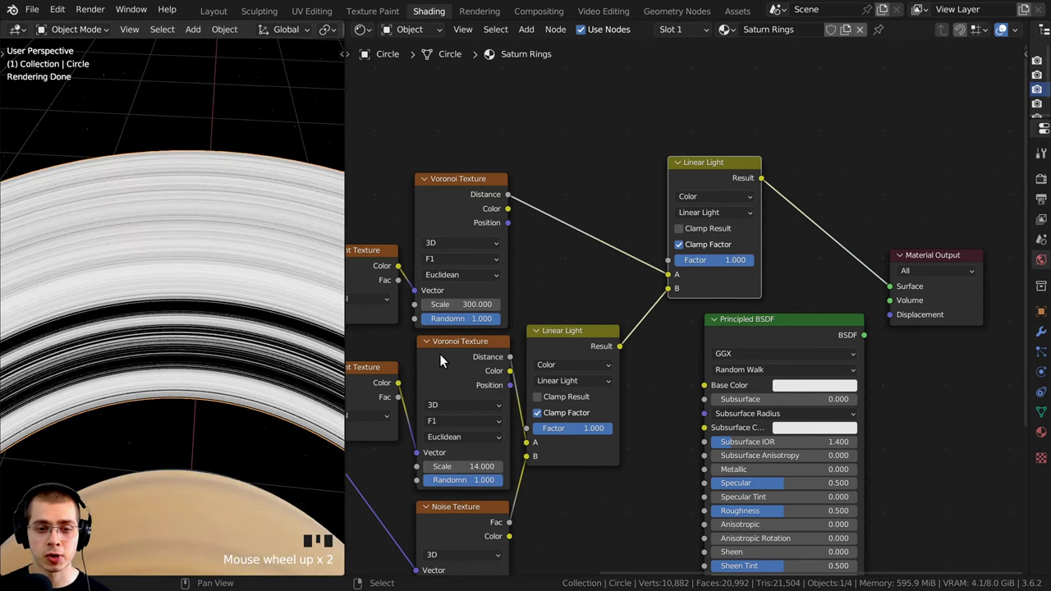
mouse_move(439, 361)
left_mouse_down()
mouse_move(447, 290)
mouse_move(439, 361)
left_mouse_up()
scroll(207, 255, "up", 4)
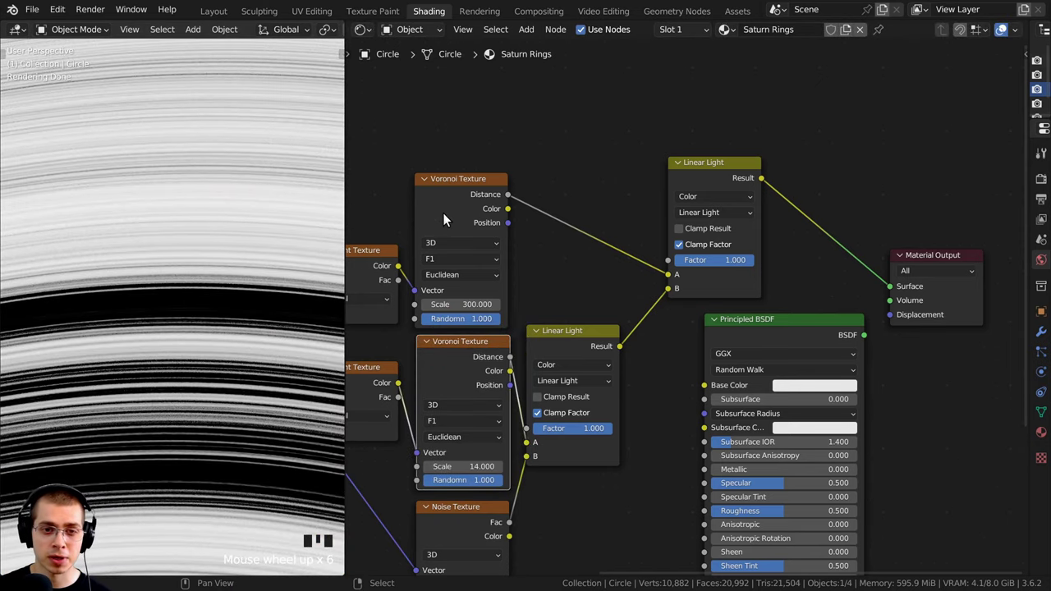
mouse_move(443, 213)
left_mouse_down()
mouse_move(443, 147)
mouse_move(435, 209)
left_mouse_up()
scroll(197, 270, "down", 7)
key("KP_0")
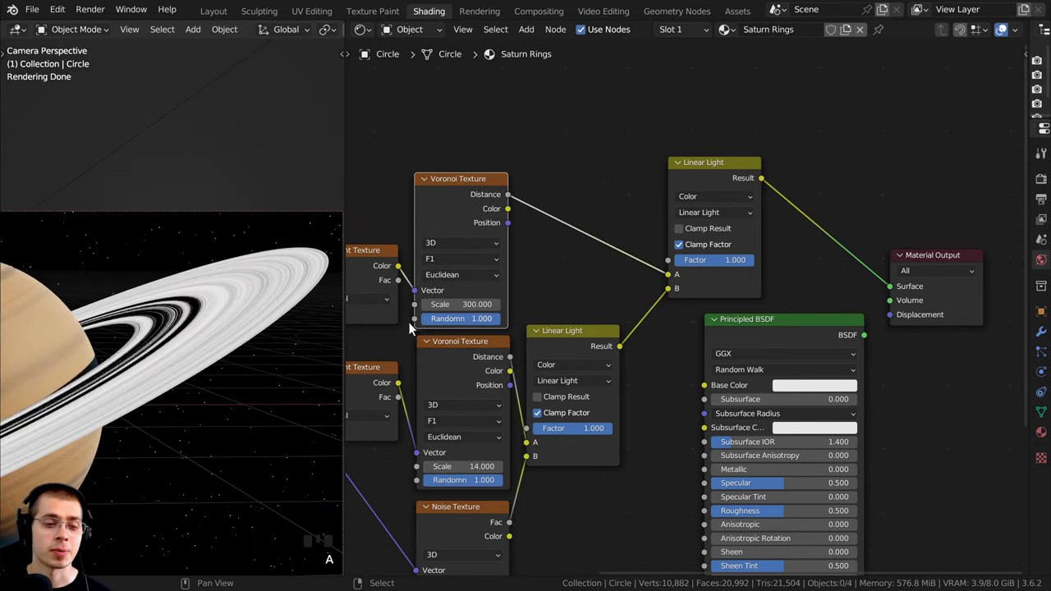
middle_click_drag(196, 352, 223, 309, "shift")
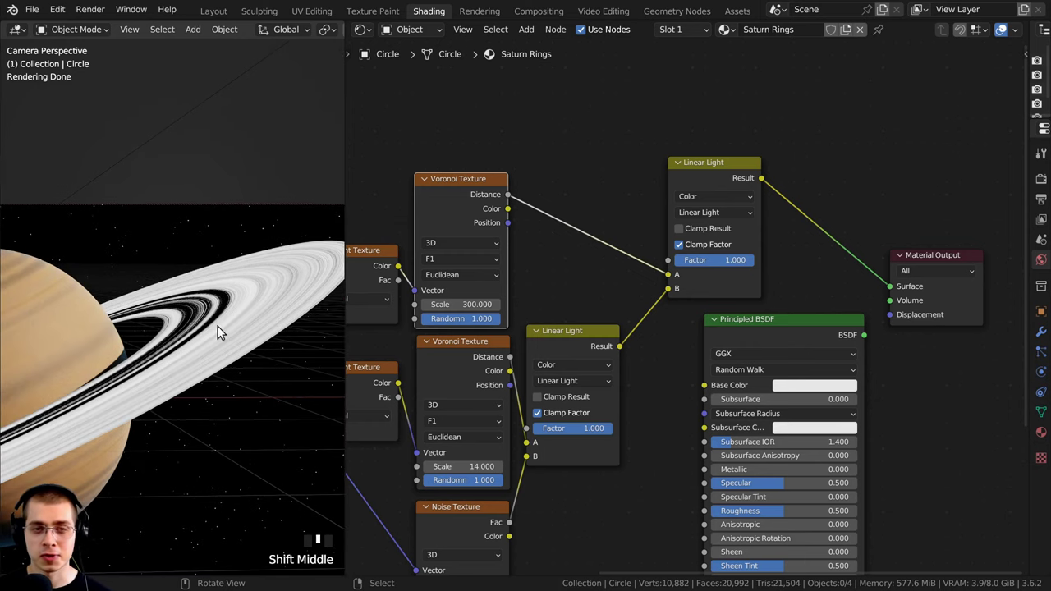
middle_click_drag(119, 287, 142, 216, "shift")
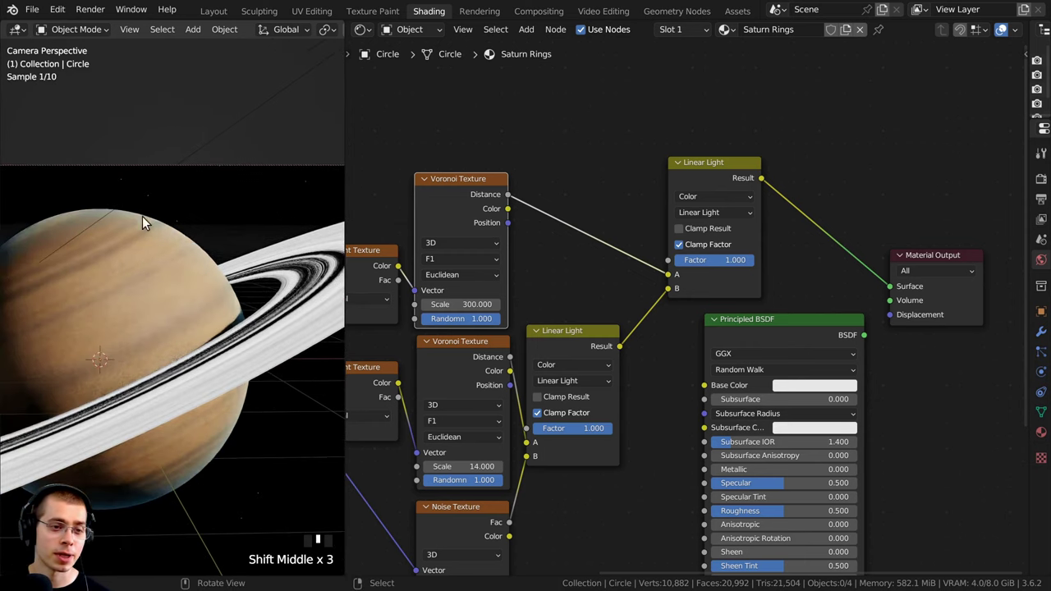
- Select the planet sphere and open its Saturn Planet node group for editing
right_click(108, 264)
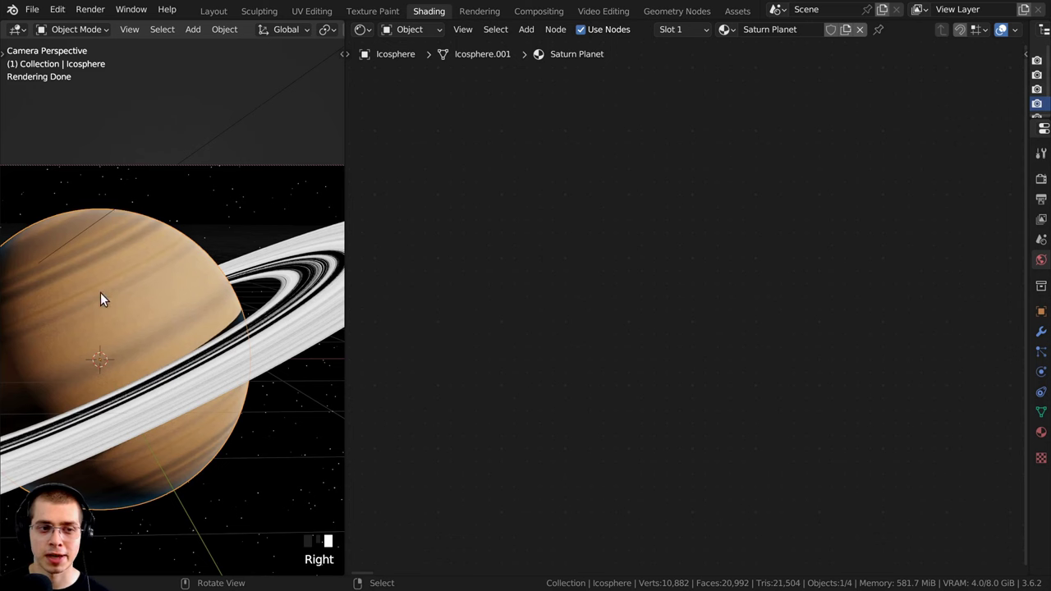
key("g")
right_click(254, 305)
scroll(687, 304, "down", 5)
middle_click_drag(798, 299, 621, 297)
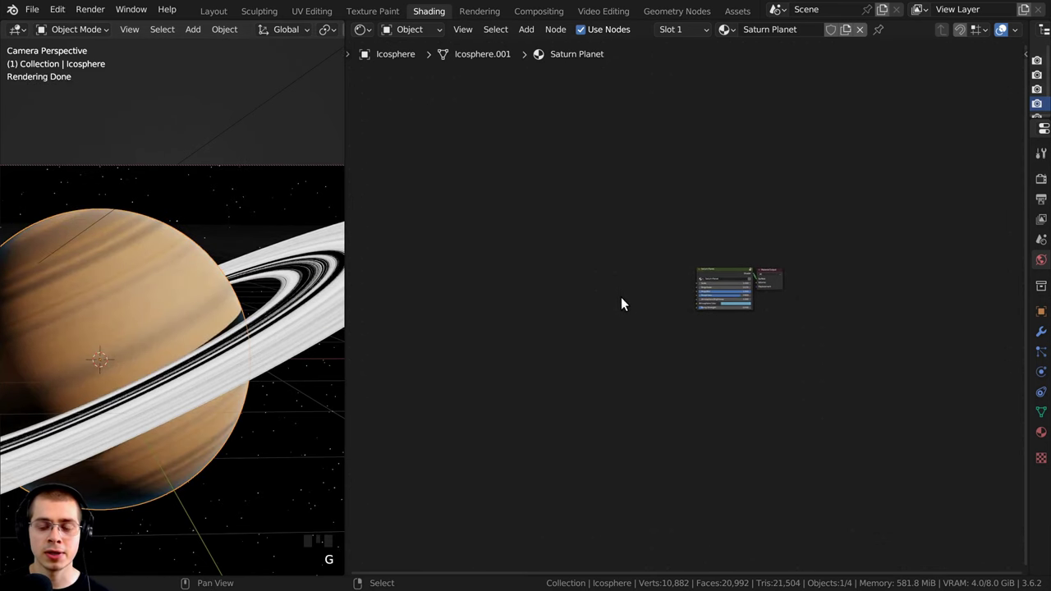
scroll(697, 304, "up", 10)
middle_click_drag(767, 293, 681, 331)
left_click(687, 214)
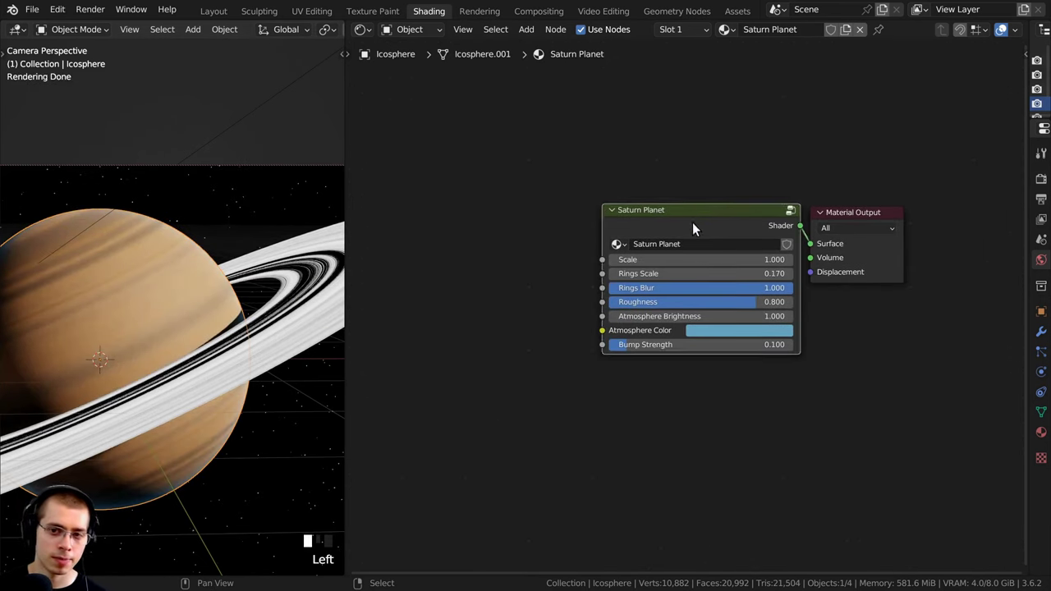
left_click_drag(692, 223, 685, 224)
key("Tab")
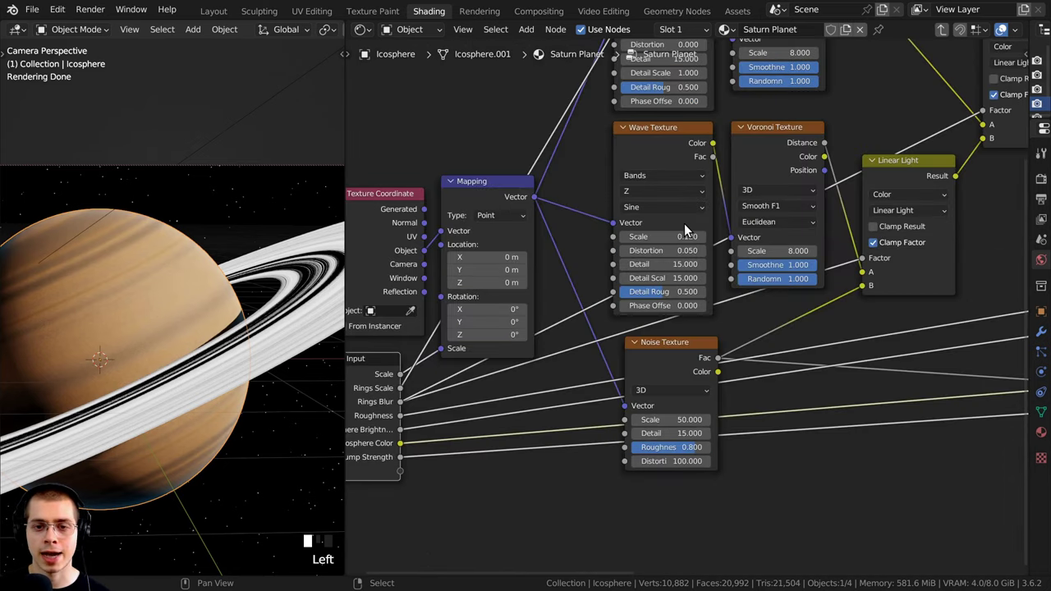
- Copy the multi-colour Color Ramp that follows the Linear Light node and leave the node group
scroll(685, 228, "down", 5)
middle_click_drag(1006, 229, 686, 361)
scroll(685, 360, "up", 1)
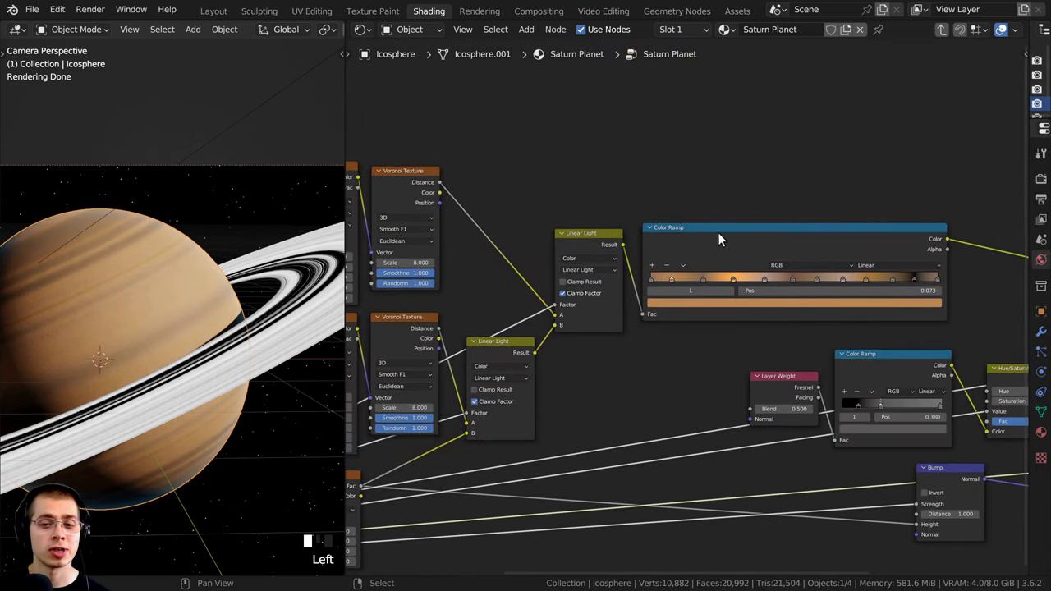
mouse_move(762, 235)
left_mouse_down()
mouse_move(859, 210)
mouse_move(772, 218)
mouse_move(769, 230)
left_mouse_up()
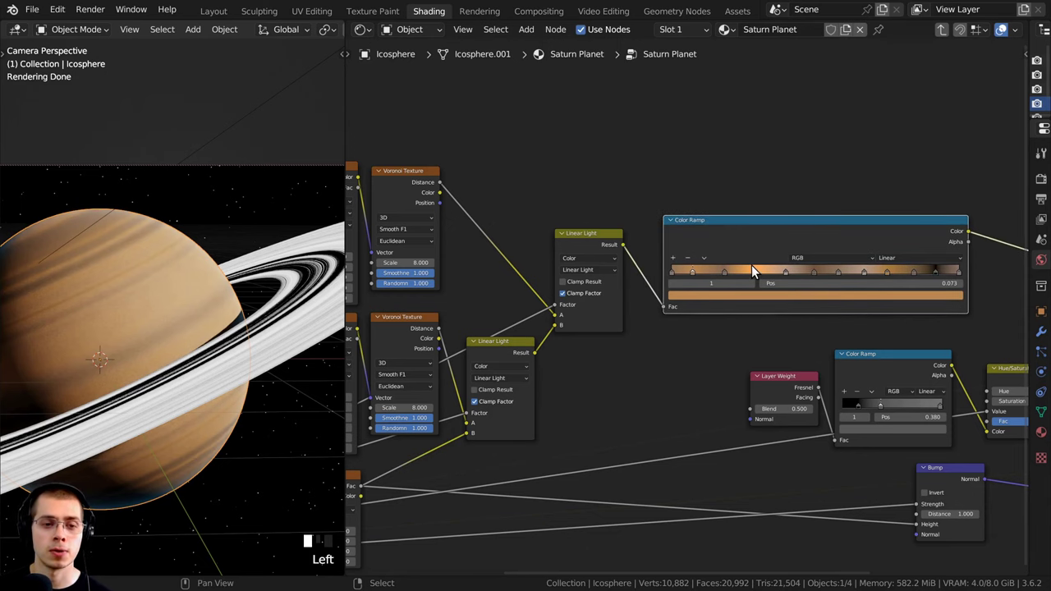
scroll(751, 265, "down", 1)
key("Tab")
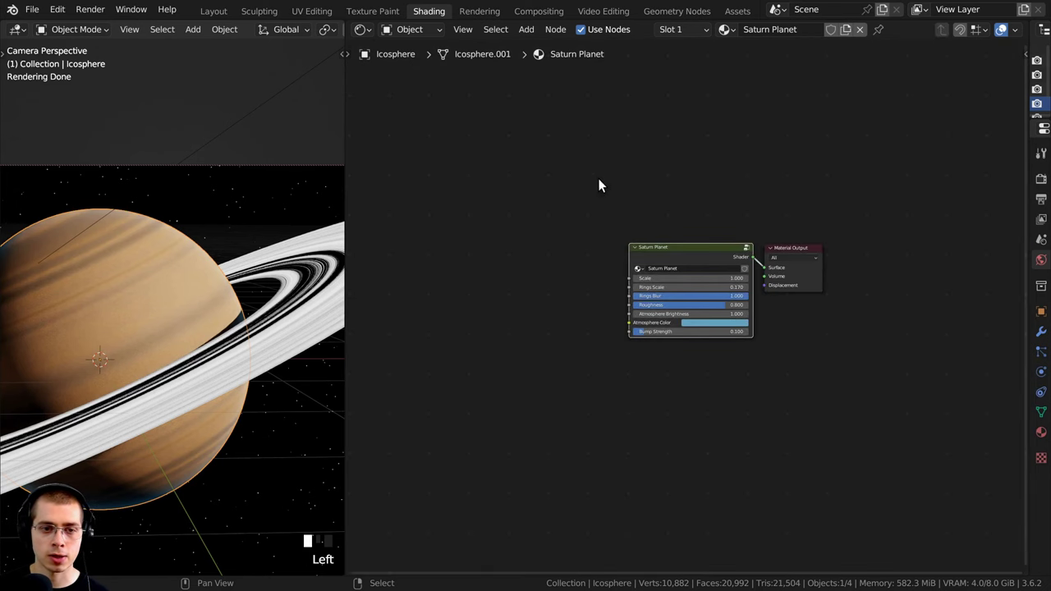
- Paste the copied Color Ramp into the Saturn Rings material, inserting it between the upper Linear Light node and the Material Output
left_click(314, 277)
middle_click_drag(284, 273, 184, 322, "shift")
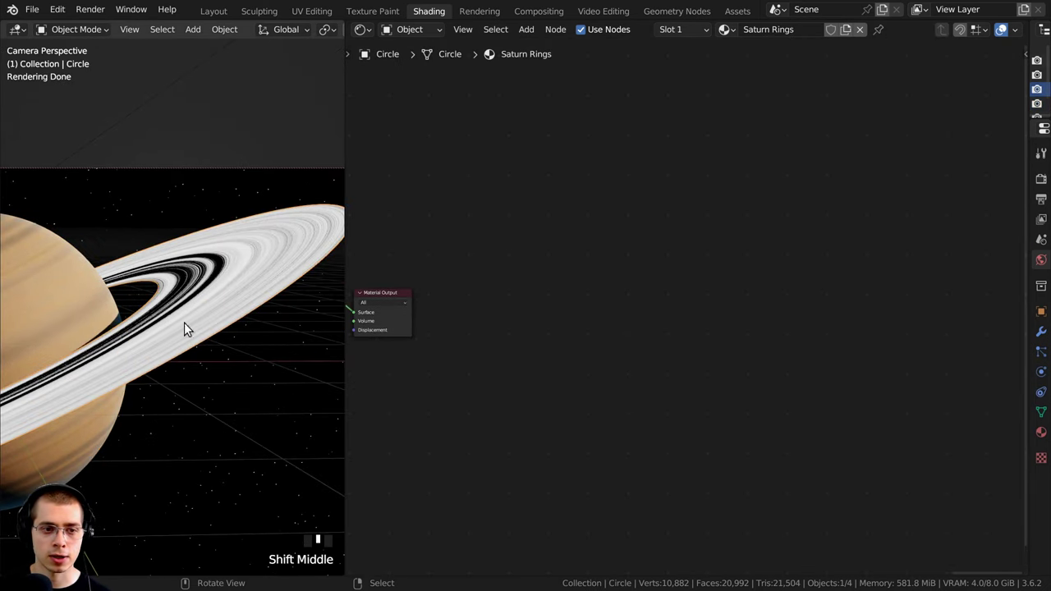
middle_click_drag(470, 307, 704, 285, "shift")
key("ctrl+v")
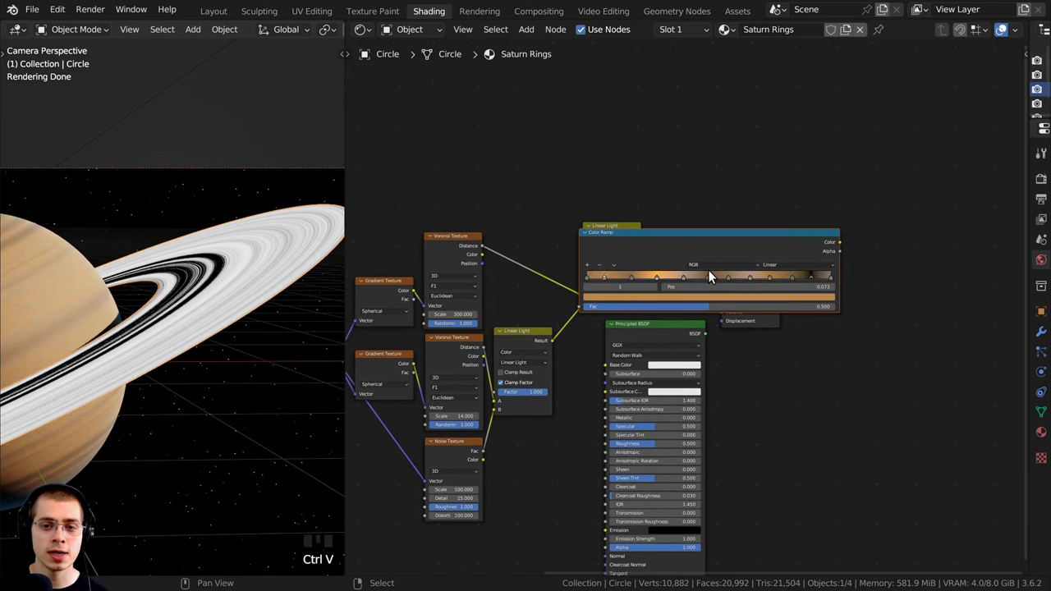
left_click_drag(662, 239, 696, 237)
left_click(732, 240)
left_click(608, 243)
middle_click_drag(183, 240, 199, 271, "ctrl+shift")
key("KP_0")
mouse_move(203, 253)
middle_mouse_down("shift")
mouse_move(207, 271)
mouse_move(199, 250)
middle_mouse_up("shift")
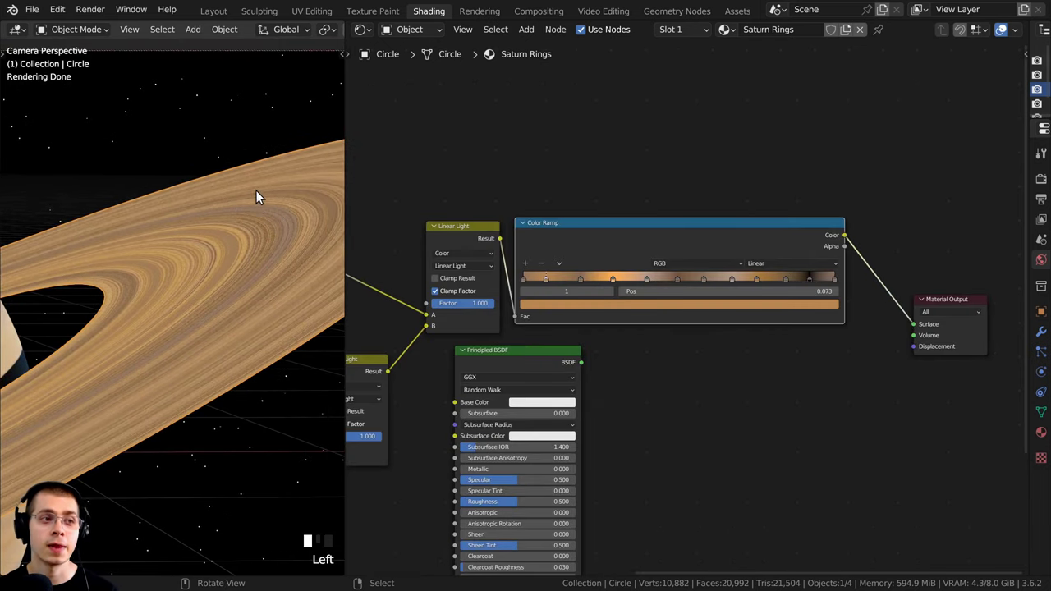
- Add a Hue/Saturation/Value node between the Color Ramp and the Material Output
middle_click_drag(501, 200, 464, 206)
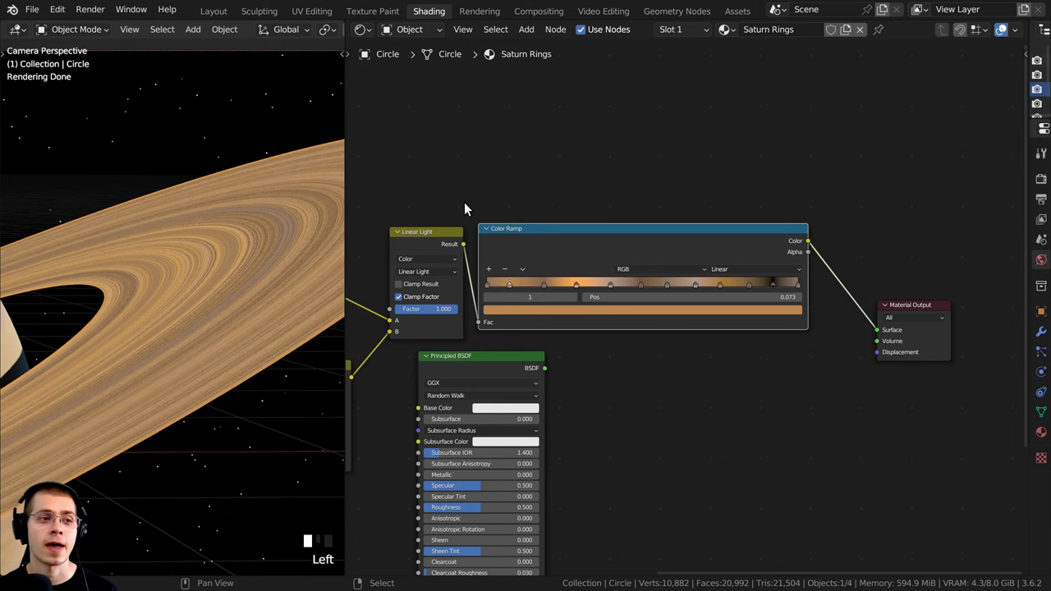
key("shift+a")
left_click(591, 184)
type("h")
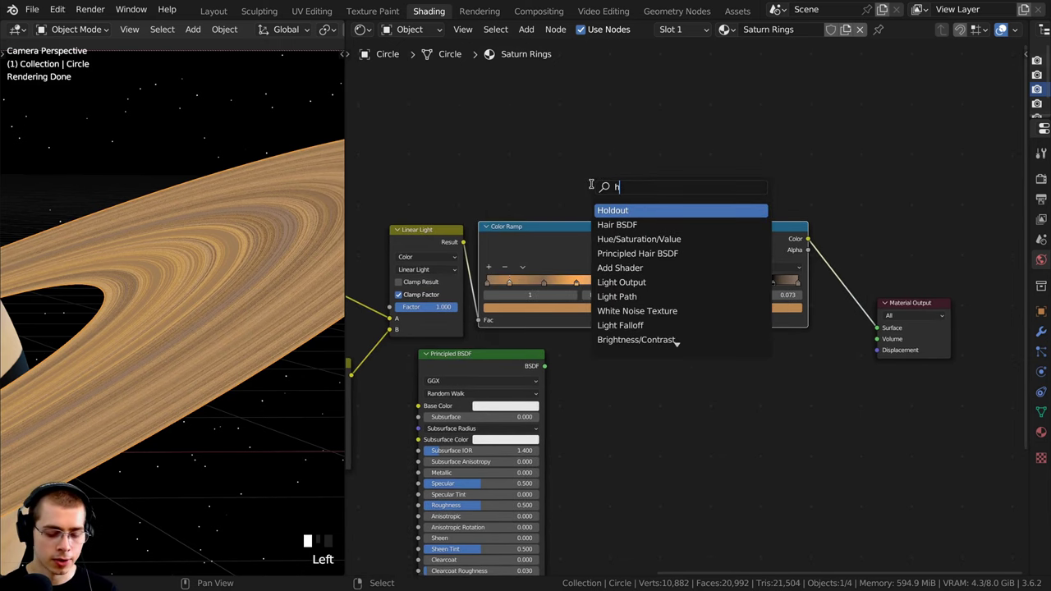
type("ue")
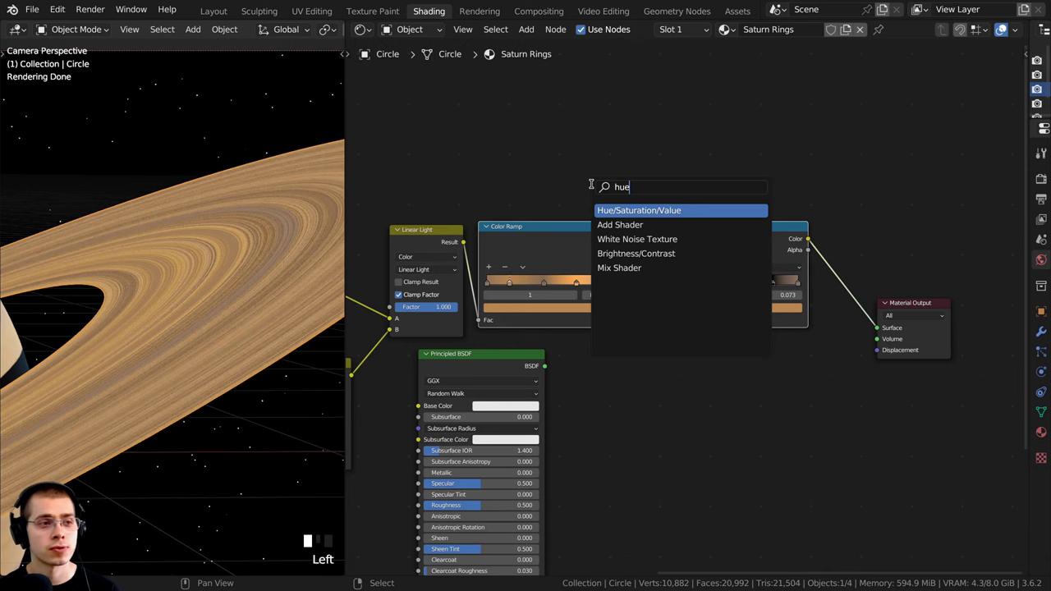
key("Return")
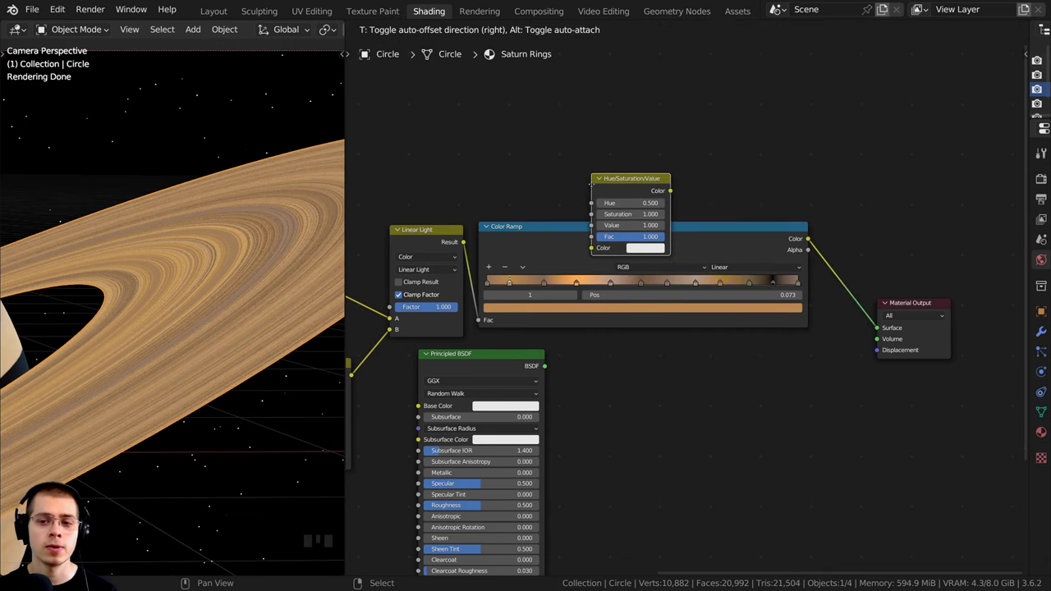
left_click(837, 240)
left_click_drag(838, 239, 836, 235)
- Set the Hue/Saturation/Value node's Value to 2 and move the node closer to the Color Ramp
middle_click_drag(850, 253, 704, 266)
scroll(704, 269, "up", 4)
mouse_move(712, 298)
left_mouse_down()
mouse_move(784, 298)
mouse_move(669, 298)
mouse_move(784, 298)
mouse_move(706, 301)
left_mouse_up()
left_click(713, 297)
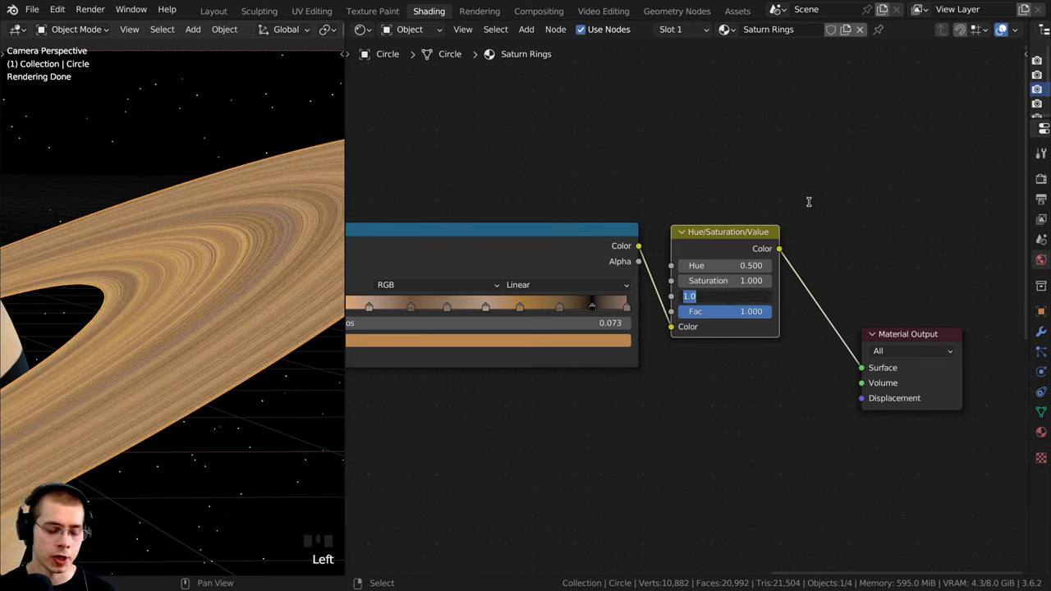
type("2")
key("Return")
left_click_drag(742, 234, 715, 234)
scroll(157, 317, "down", 5)
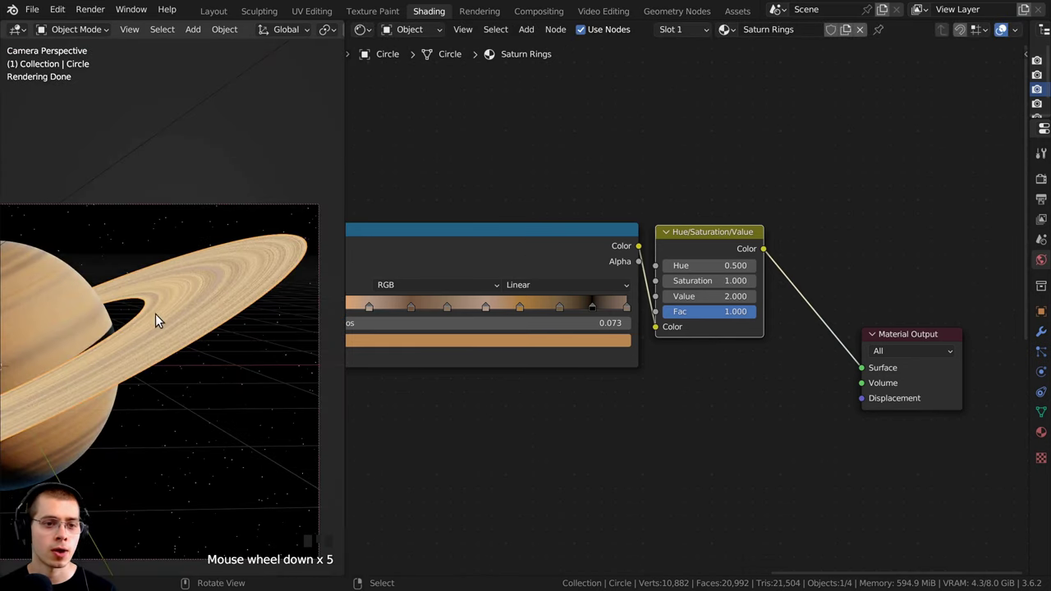
middle_click_drag(157, 317, 265, 298, "shift")
- Move the Material Output and the Principled BSDF past the Hue/Saturation/Value node
left_click_drag(890, 339, 1026, 304)
scroll(692, 284, "down", 5)
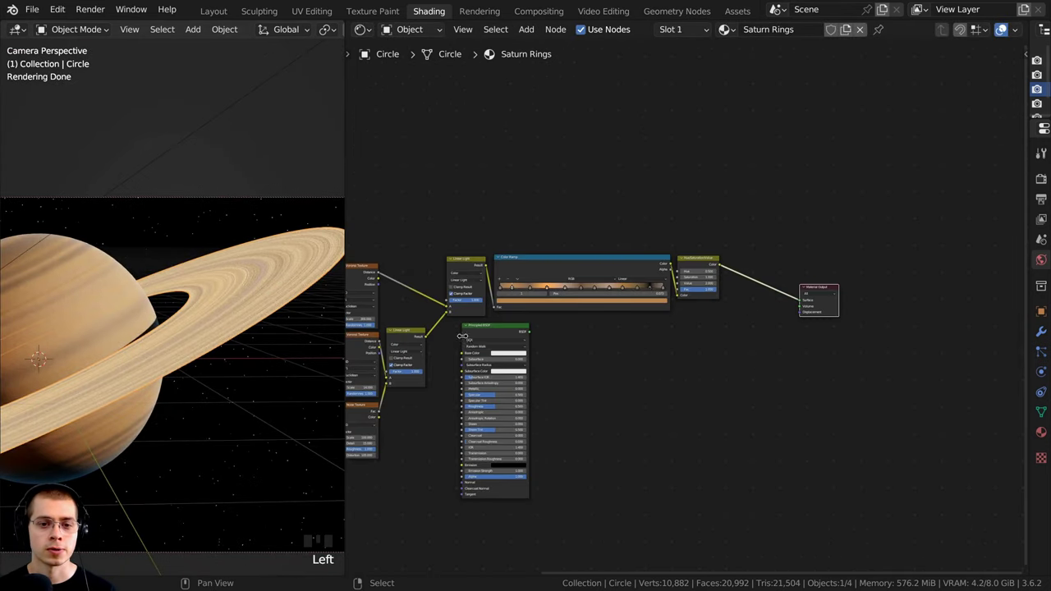
left_click_drag(468, 329, 757, 331)
scroll(702, 295, "up", 3)
scroll(702, 287, "up", 2)
middle_click_drag(702, 286, 549, 219)
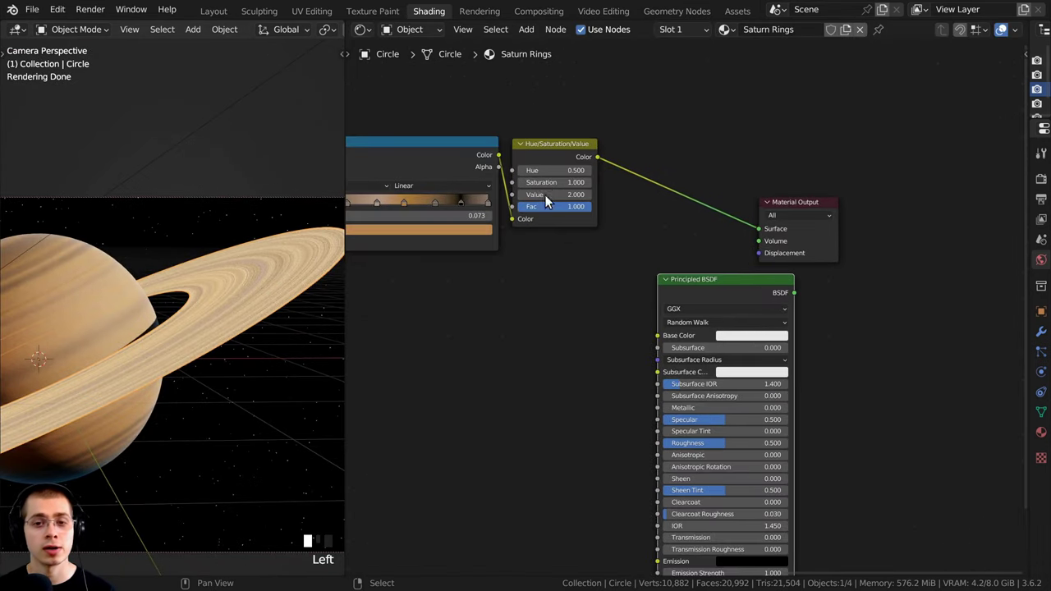
- Connect the Hue/Saturation/Value Color to the Principled BSDF's Base Color and link the BSDF to the Material Output's Surface
left_click(561, 157)
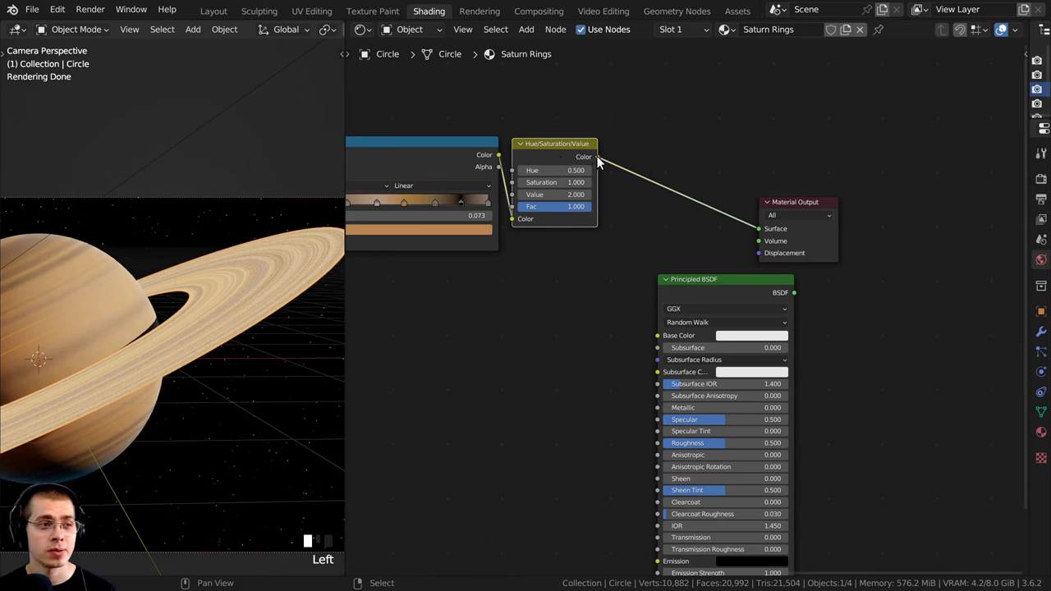
left_click_drag(597, 157, 657, 335)
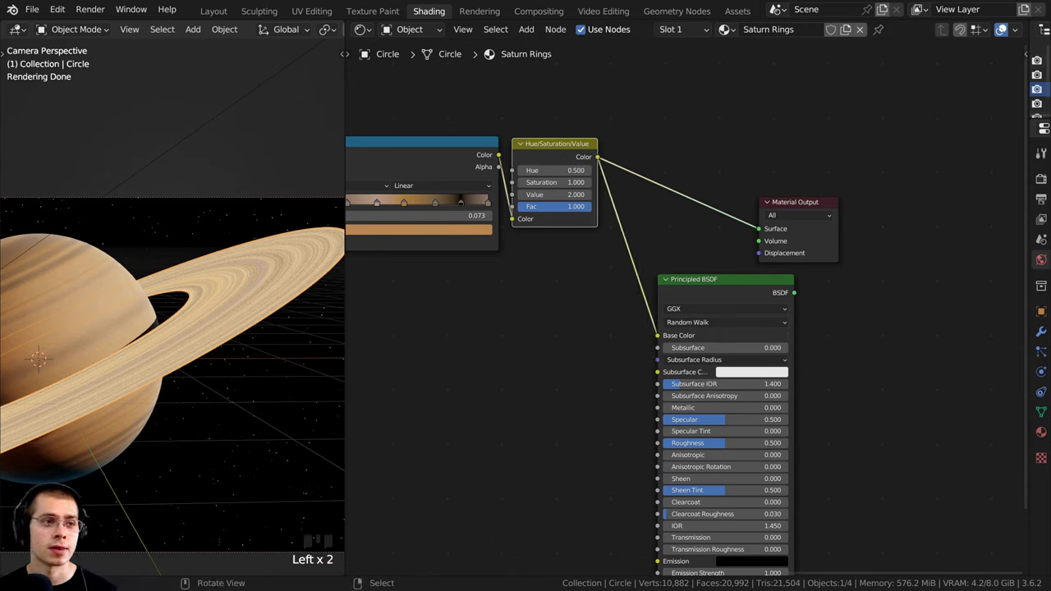
left_click(715, 286, "ctrl+shift")
- Arrange the Principled BSDF and Material Output in a row directly after the Hue/Saturation/Value node
key("g")
left_click(673, 199)
key("b")
left_click_drag(674, 197, 811, 245)
key("g")
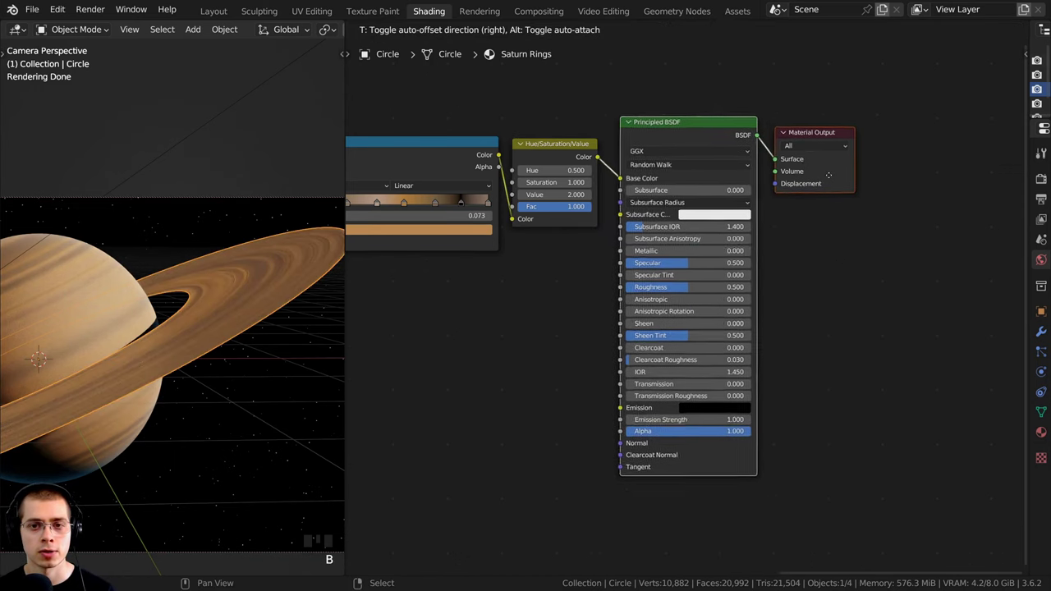
left_click(838, 187)
left_click_drag(585, 150, 597, 147)
scroll(690, 193, "down", 2)
middle_click_drag(694, 196, 823, 205)
scroll(309, 274, "up", 3)
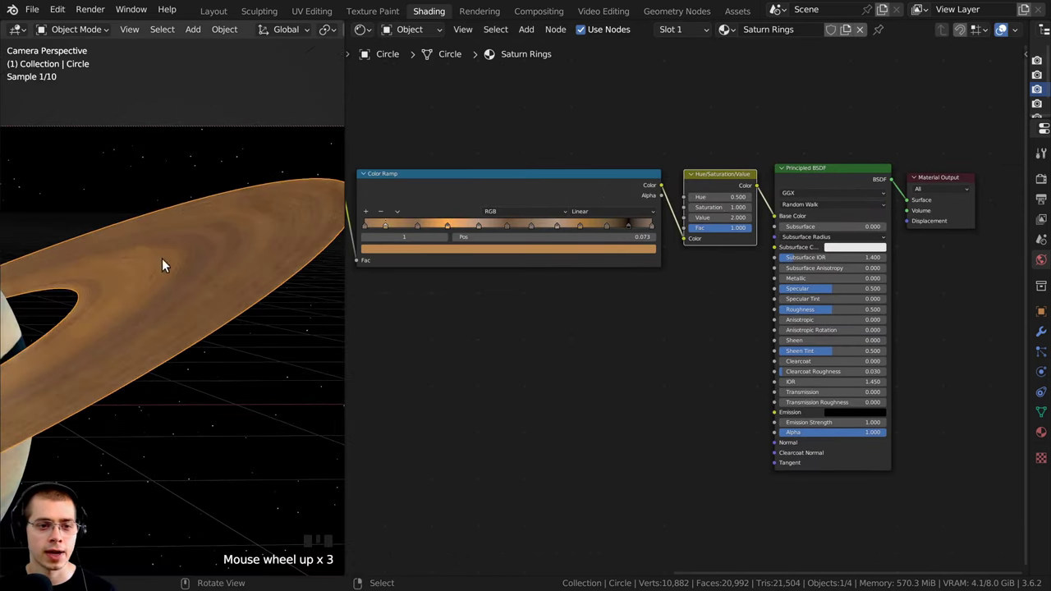
scroll(593, 311, "down", 1)
key("a")
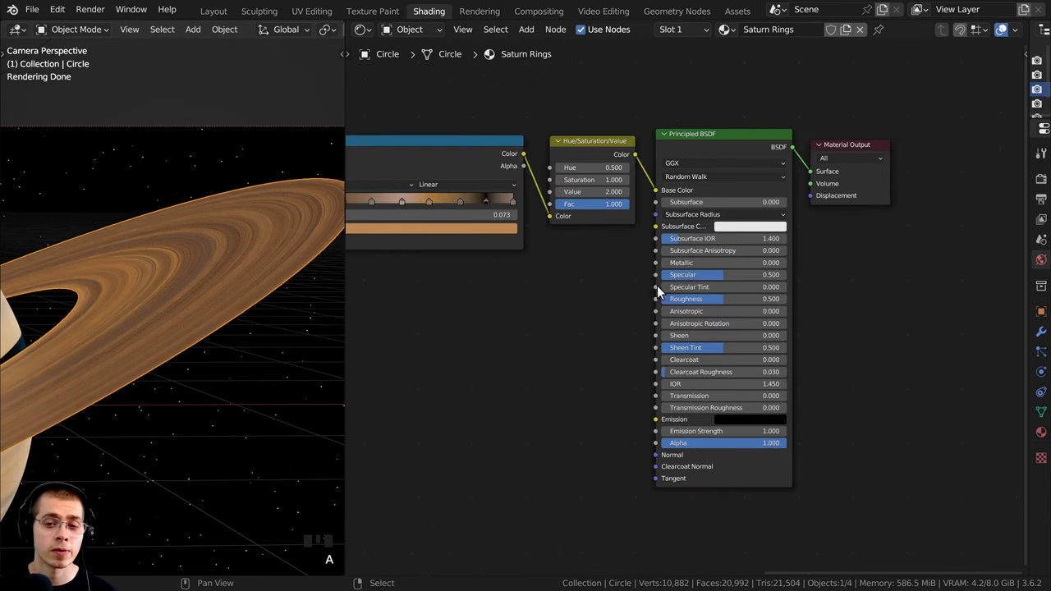
- Set the Principled BSDF's Roughness to 0.8
scroll(657, 286, "up", 2)
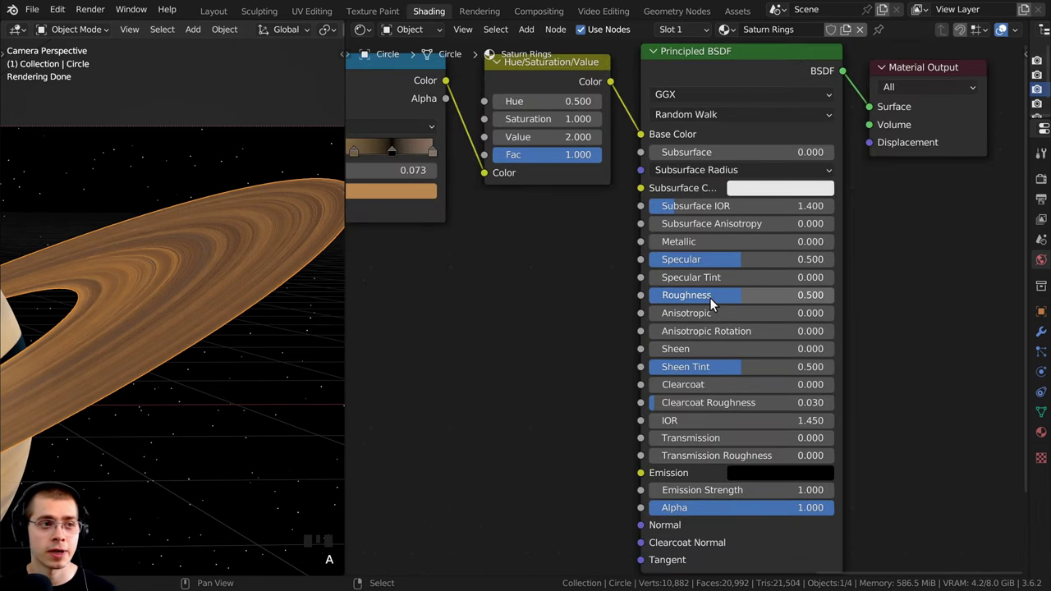
left_click(711, 296)
type("0.8")
left_click(711, 297)
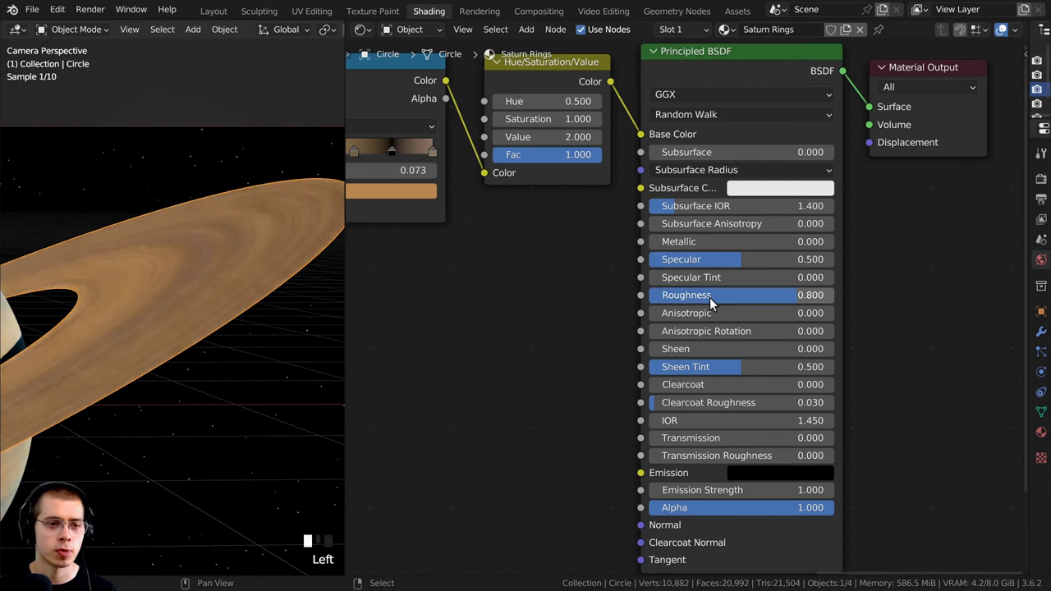
scroll(610, 277, "down", 1)
middle_click_drag(610, 276, 731, 282)
key("a")
key("a")
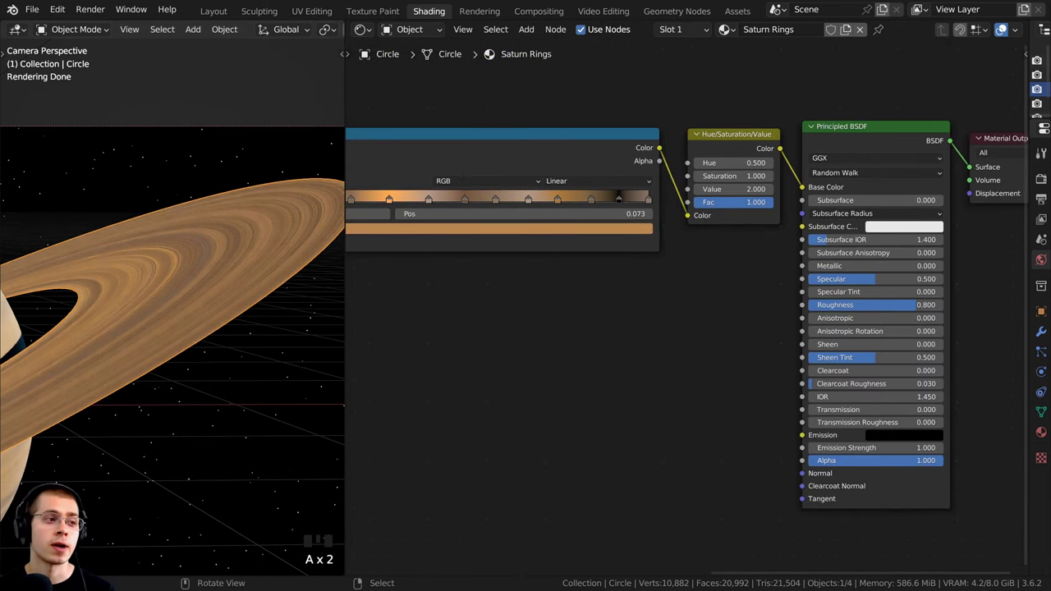
- Connect the Color Ramp's Color output to the Principled BSDF's Normal input
scroll(271, 243, "up", 4)
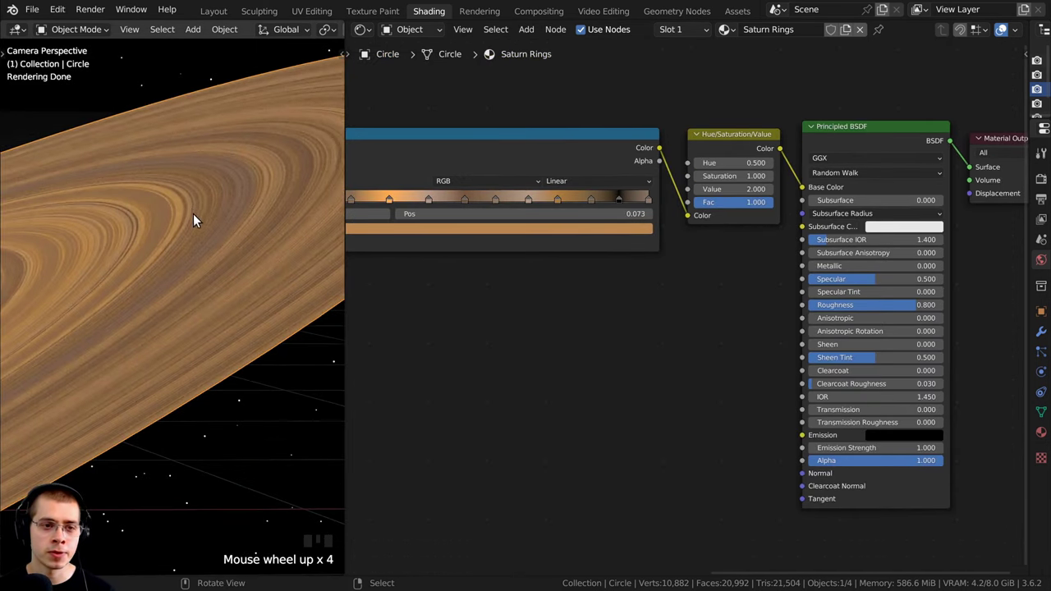
left_click_drag(543, 157, 540, 168)
middle_click_drag(529, 180, 517, 166)
left_click_drag(517, 167, 511, 184)
scroll(575, 156, "down", 1)
middle_click_drag(575, 156, 685, 190)
middle_click_drag(736, 222, 604, 198)
scroll(604, 197, "up", 1)
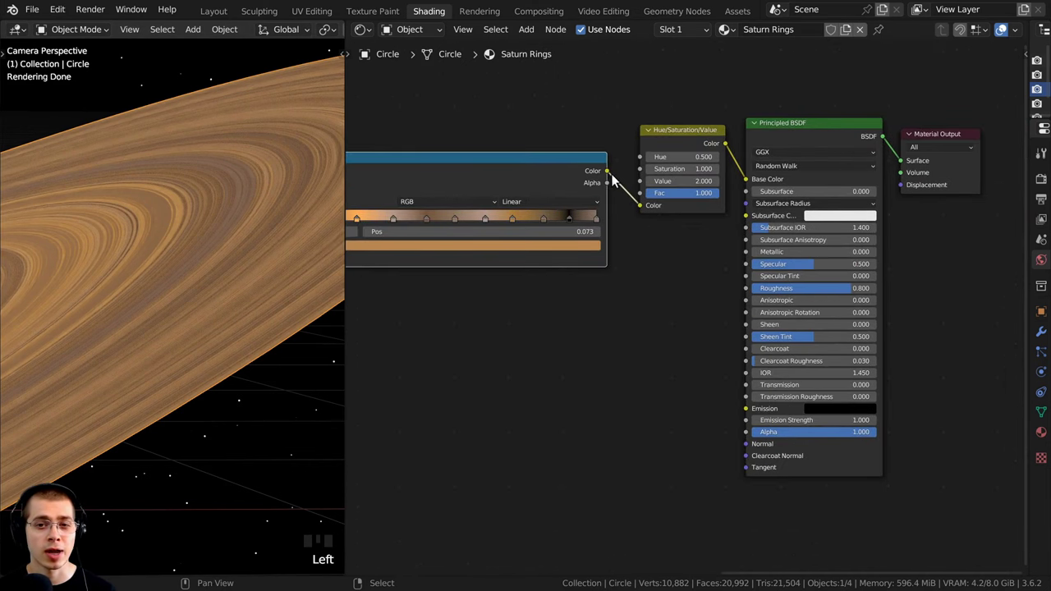
left_click_drag(608, 170, 744, 443)
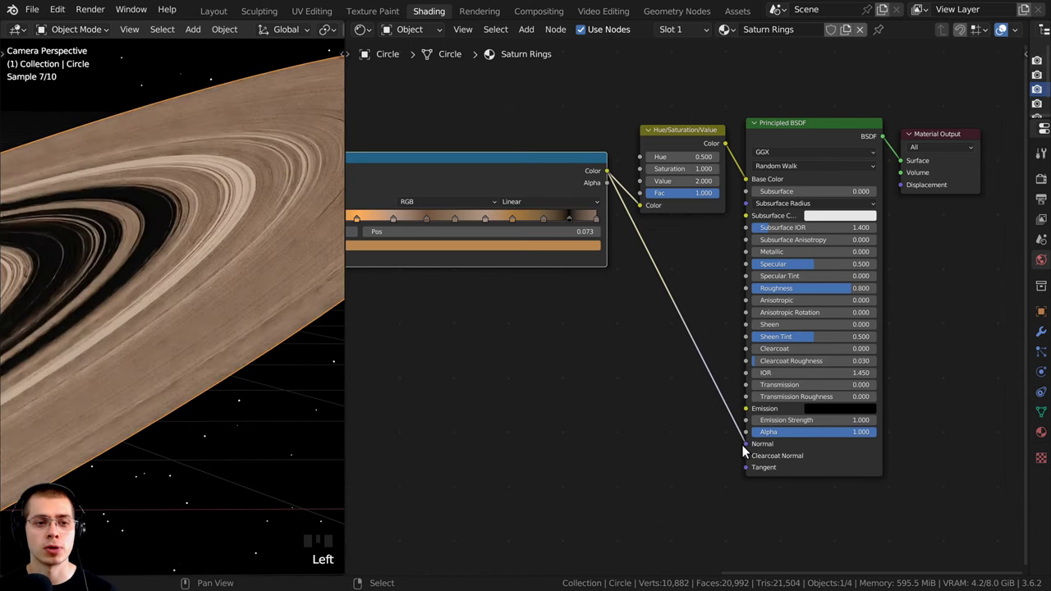
- Insert a Bump node into the link between the Color Ramp and the Principled BSDF's Normal input
scroll(501, 284, "down", 1, "shift")
key("shift+a")
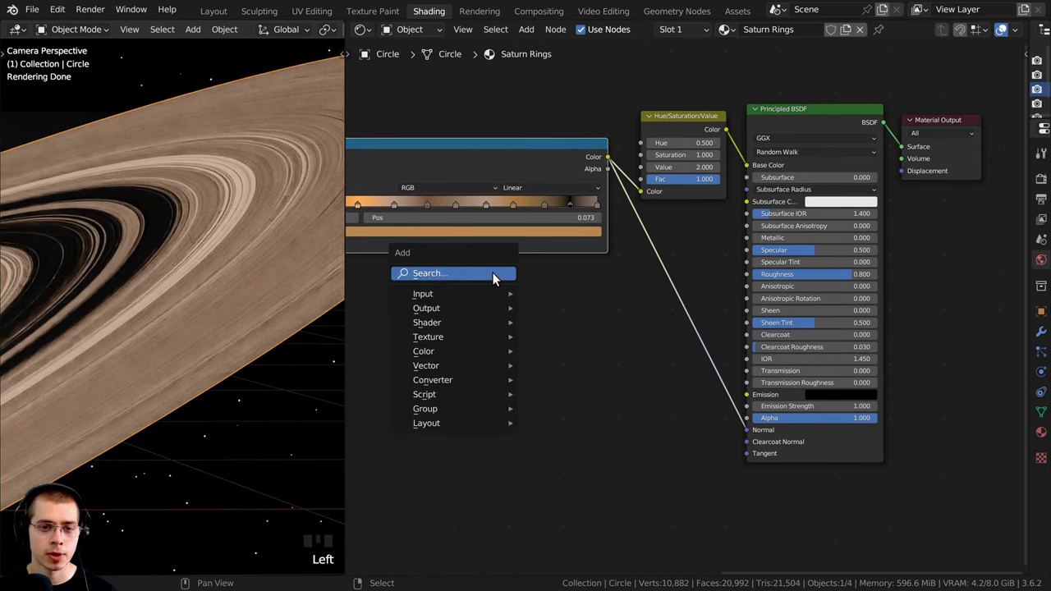
left_click(492, 273)
type("bump")
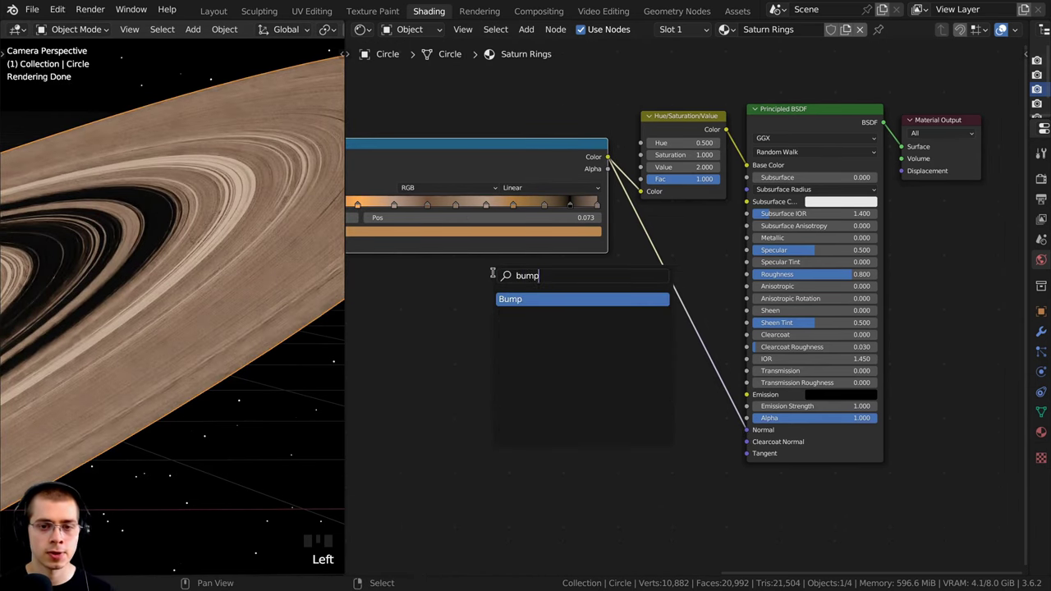
key("Return")
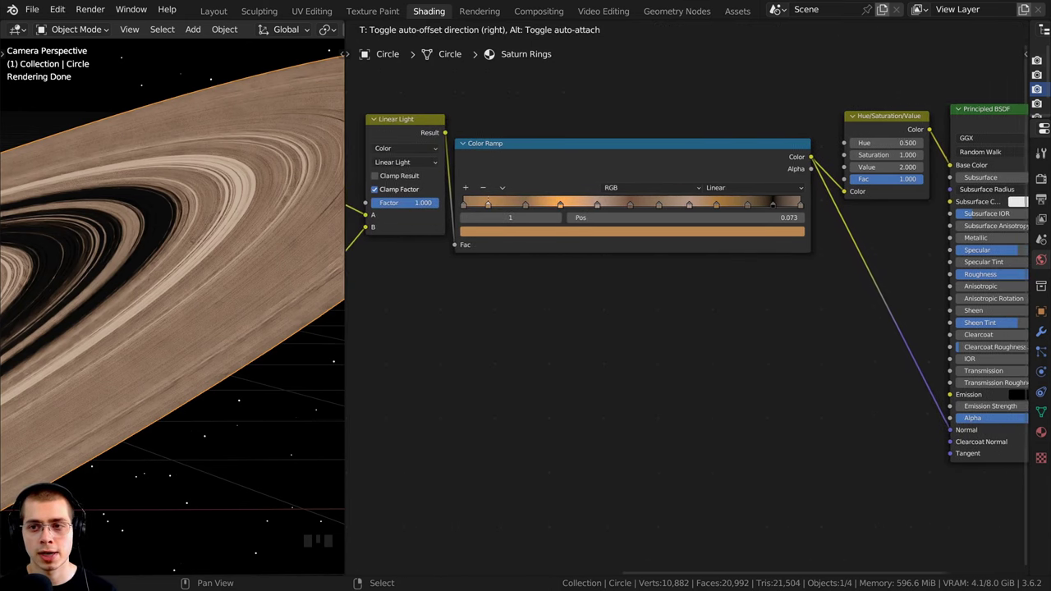
left_click(734, 332)
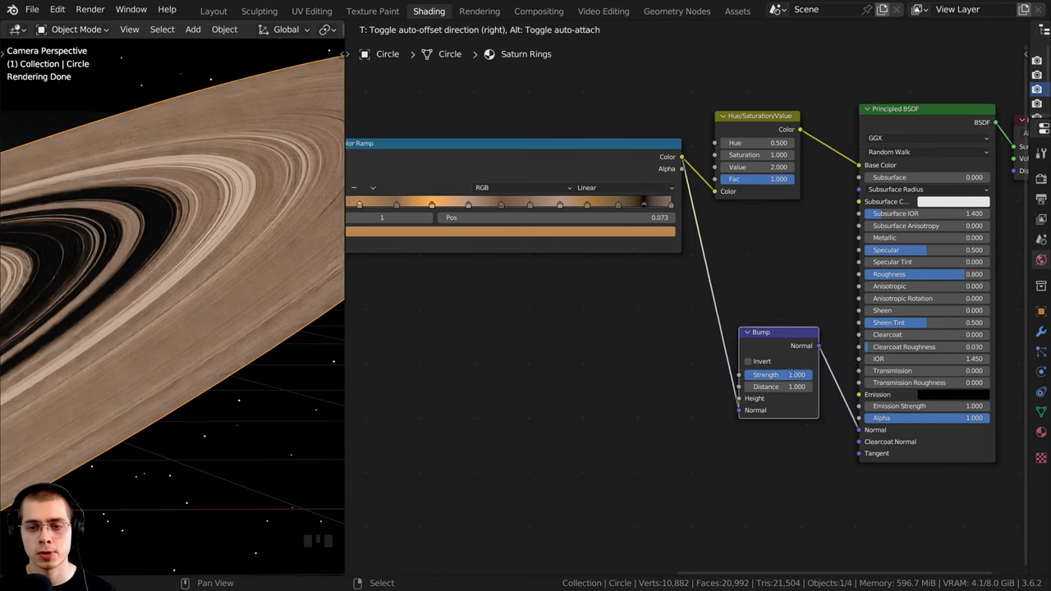
- Move the Color Ramp link from the Bump node's Normal input to its Height input
left_click_drag(527, 174, 561, 188)
right_click(561, 188)
scroll(739, 373, "up", 2)
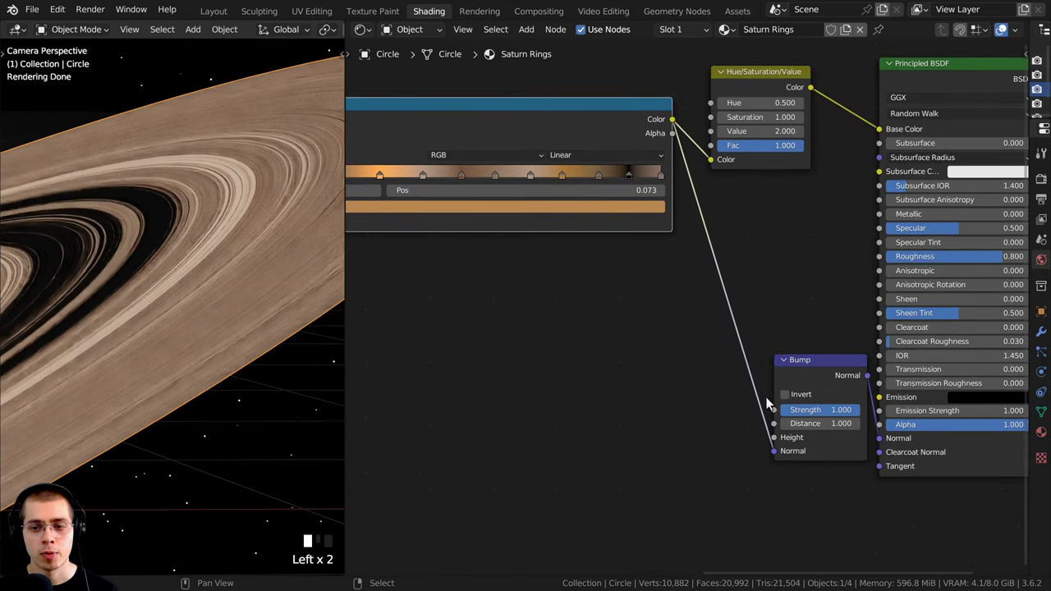
left_click_drag(775, 454, 774, 437)
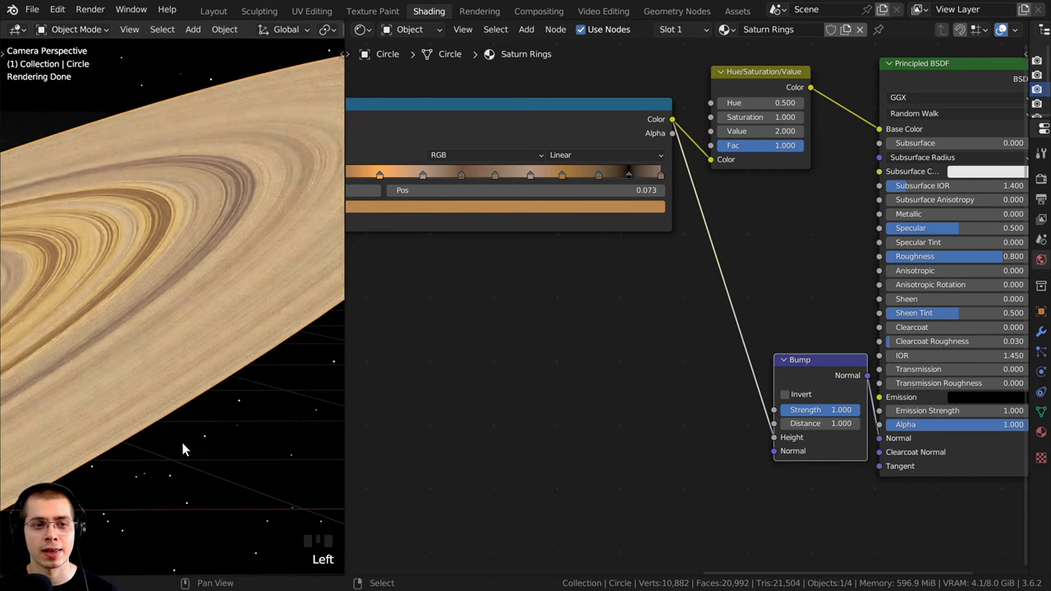
- Set the Bump node's Strength to 0.5
scroll(704, 413, "up", 2)
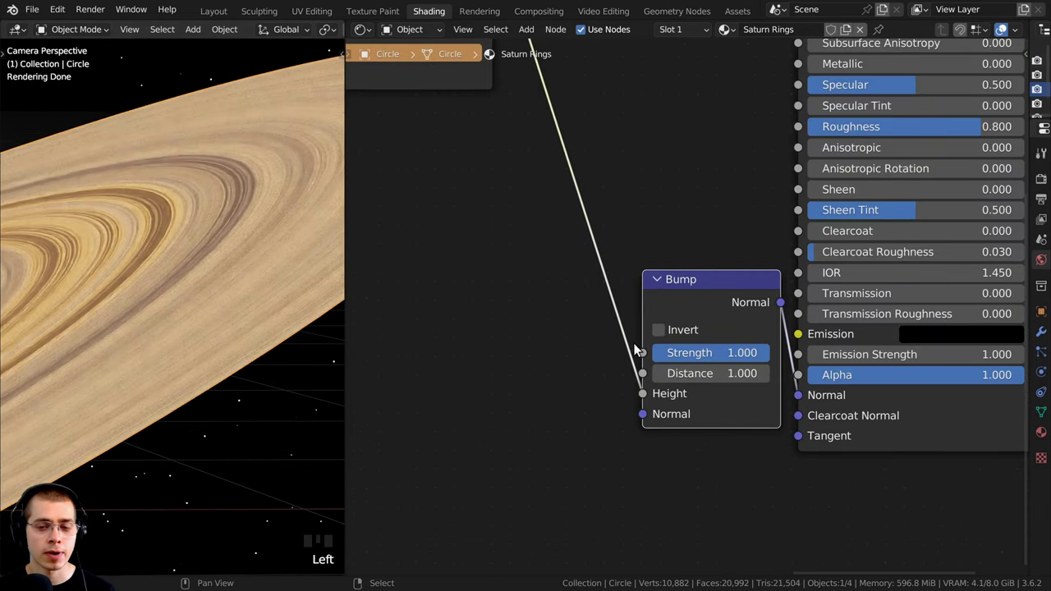
left_click(692, 351)
type(".5")
key("Return")
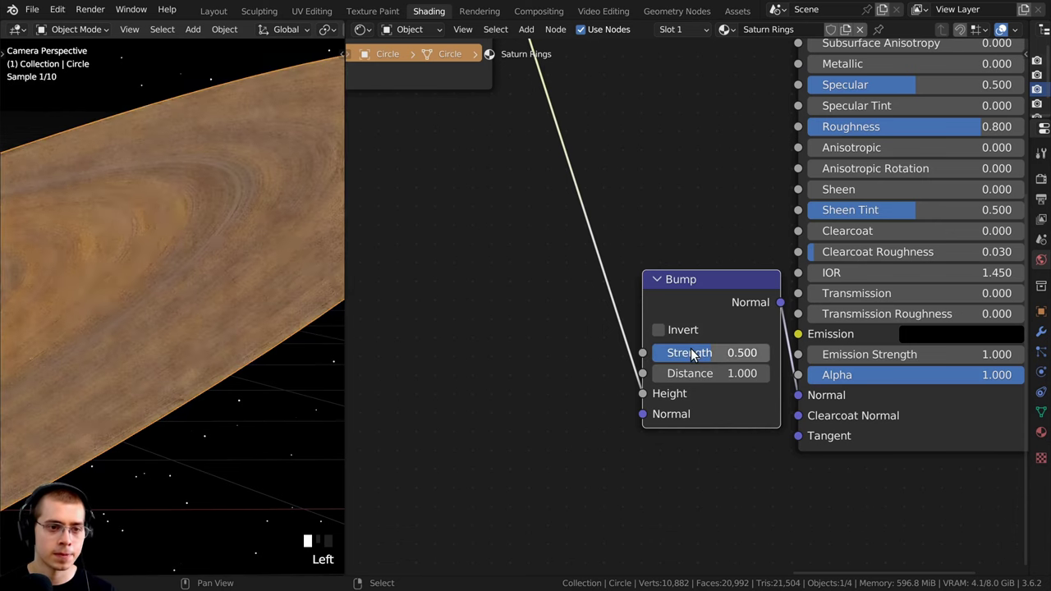
- Examine the bump detail on Saturn's rings up close and from farther away in the rendered view
middle_click_drag(104, 237, 146, 281, "shift")
scroll(166, 206, "up", 6)
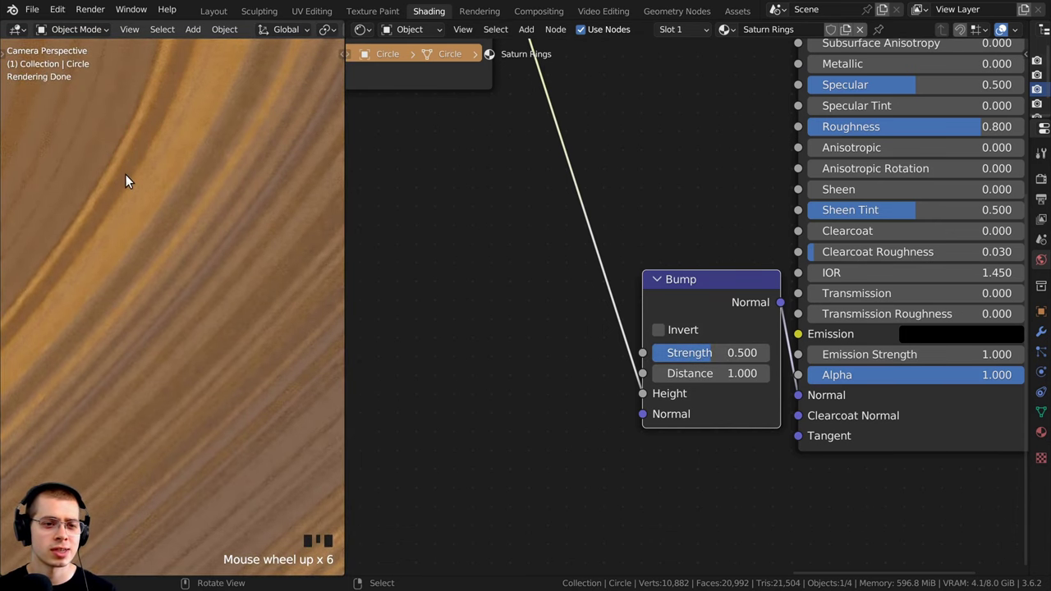
scroll(136, 209, "down", 14)
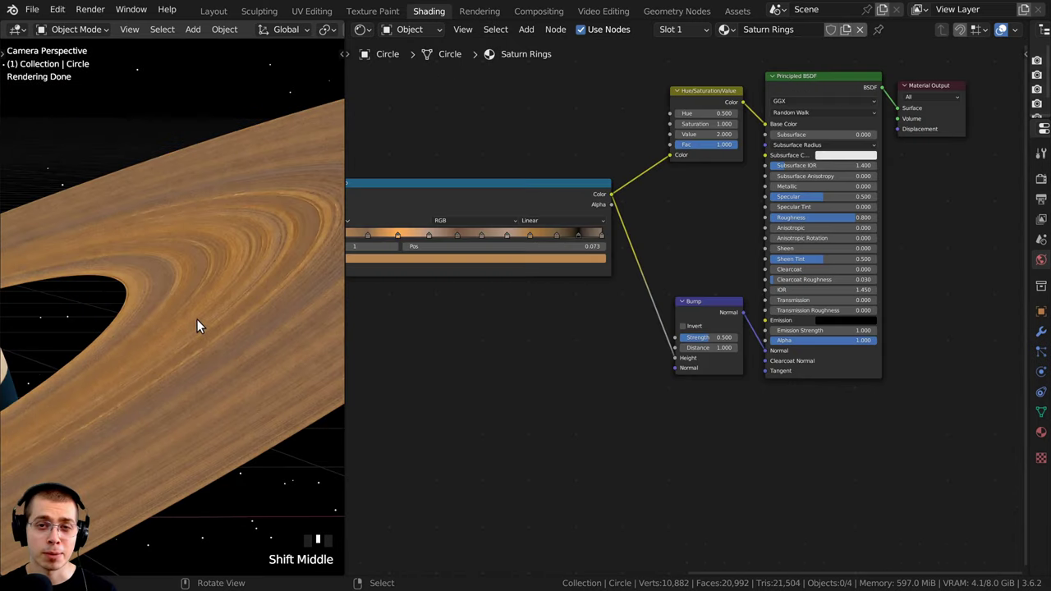
scroll(198, 325, "up", 2)
scroll(198, 321, "up", 2)
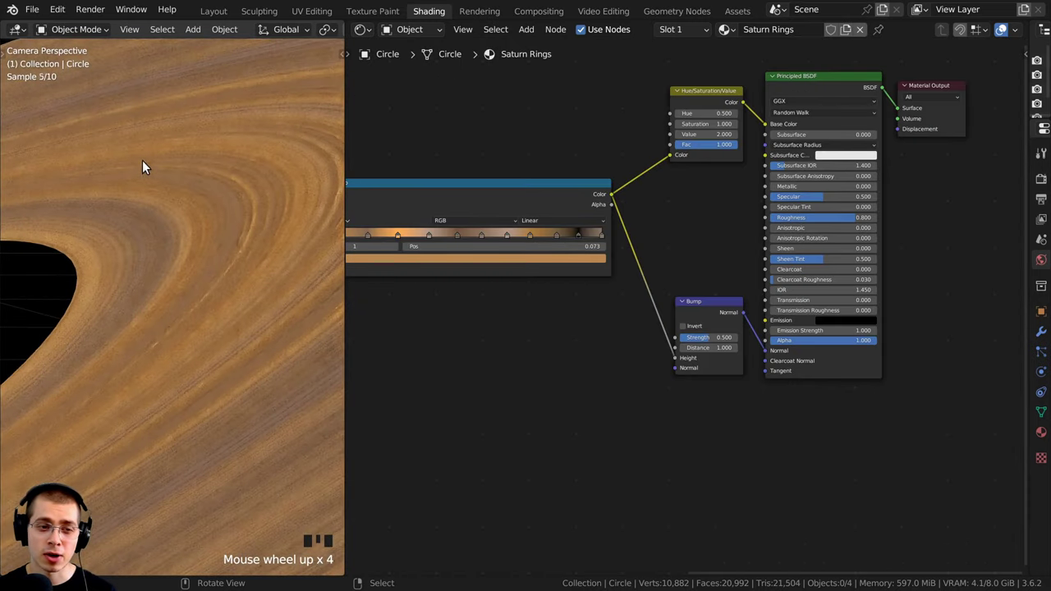
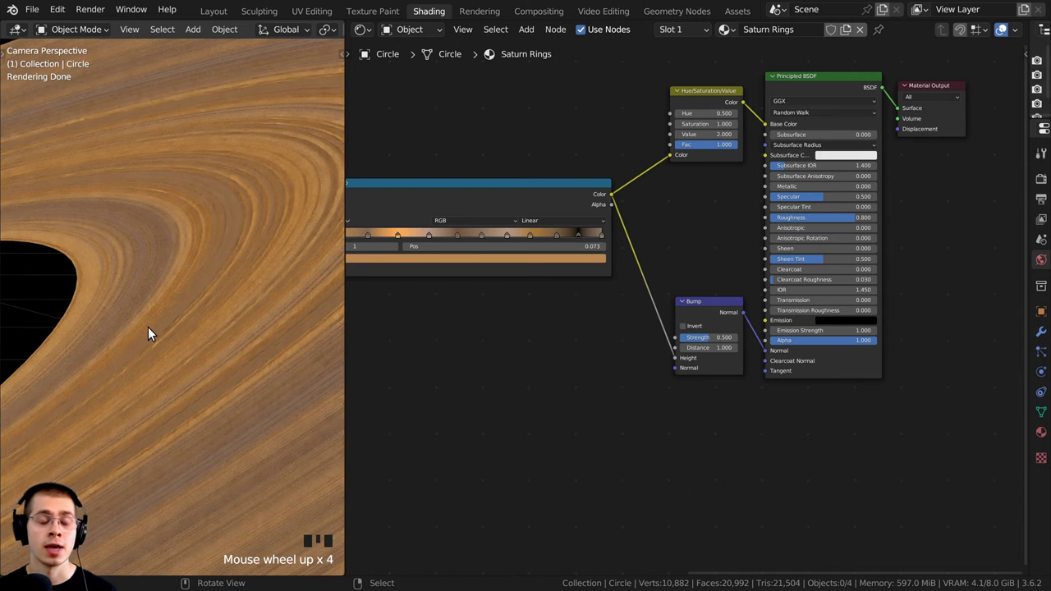
scroll(164, 300, "up", 8)
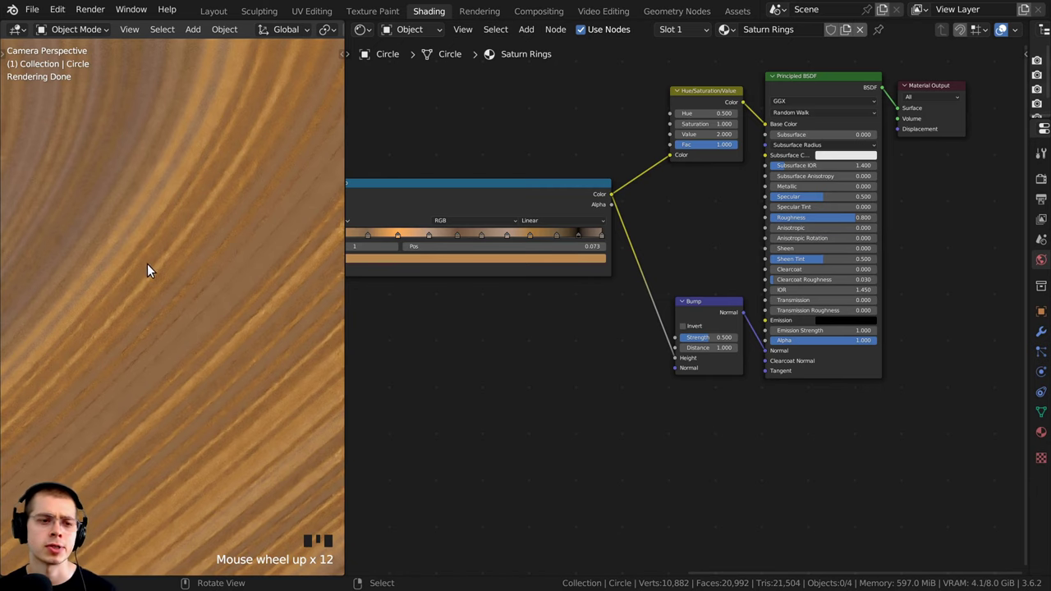
scroll(156, 264, "down", 1)
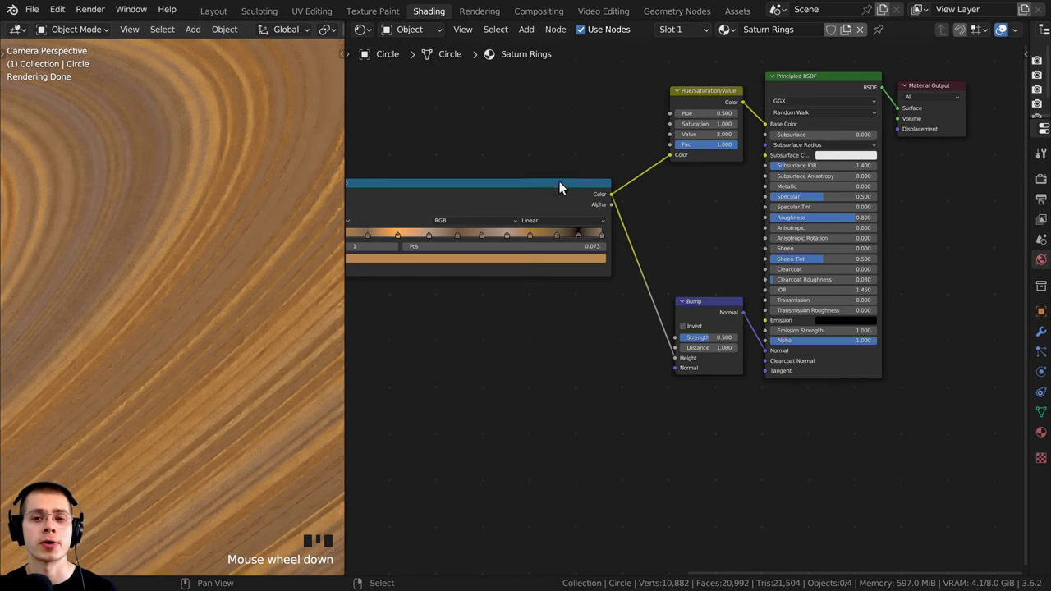
scroll(558, 182, "down", 2)
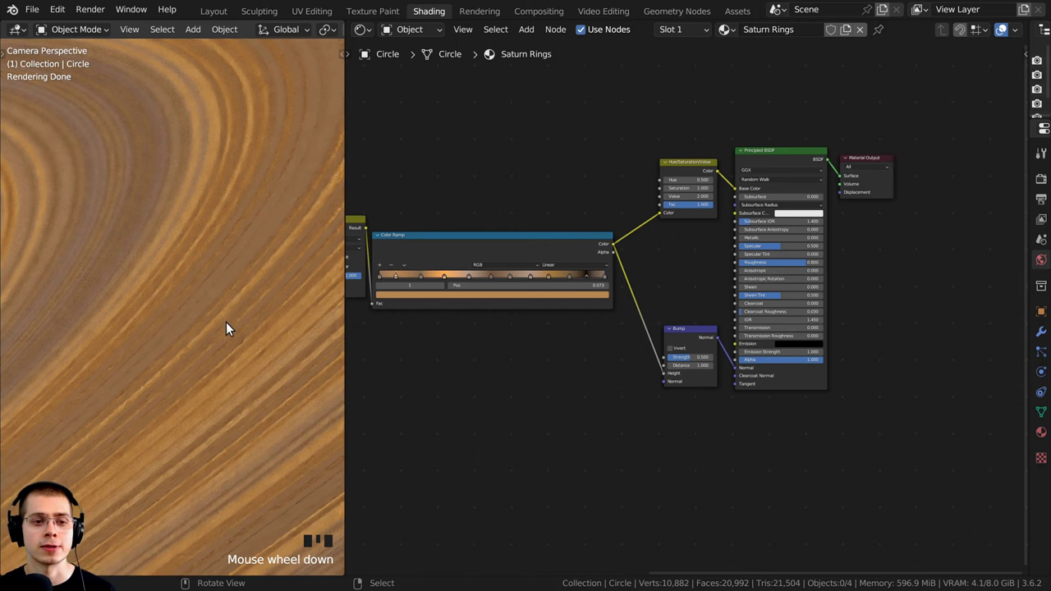
- Add a Transparent BSDF node and place it above the Principled BSDF
scroll(228, 315, "down", 2)
middle_click_drag(636, 284, 536, 246)
scroll(600, 331, "up", 3)
scroll(535, 247, "up", 4)
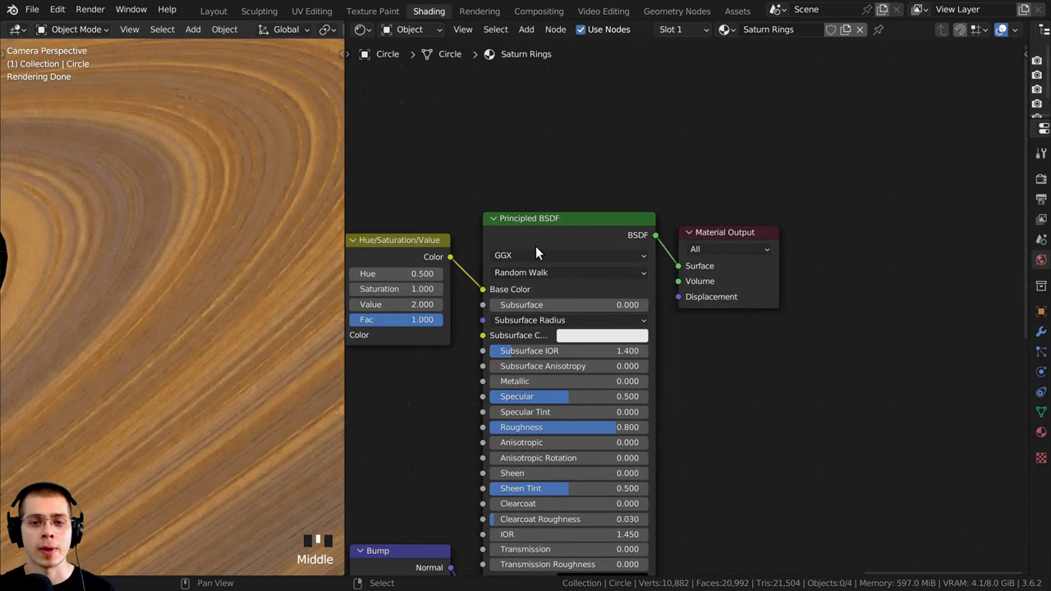
left_click(536, 230)
scroll(552, 177, "down", 1)
middle_click_drag(553, 175, 571, 229)
key("shift+a")
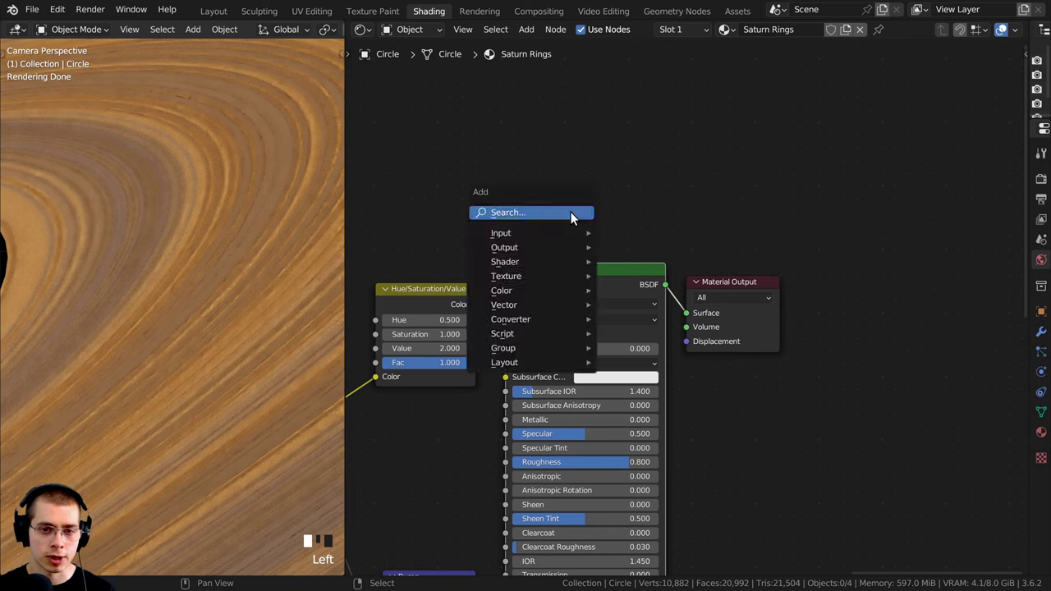
type("tr")
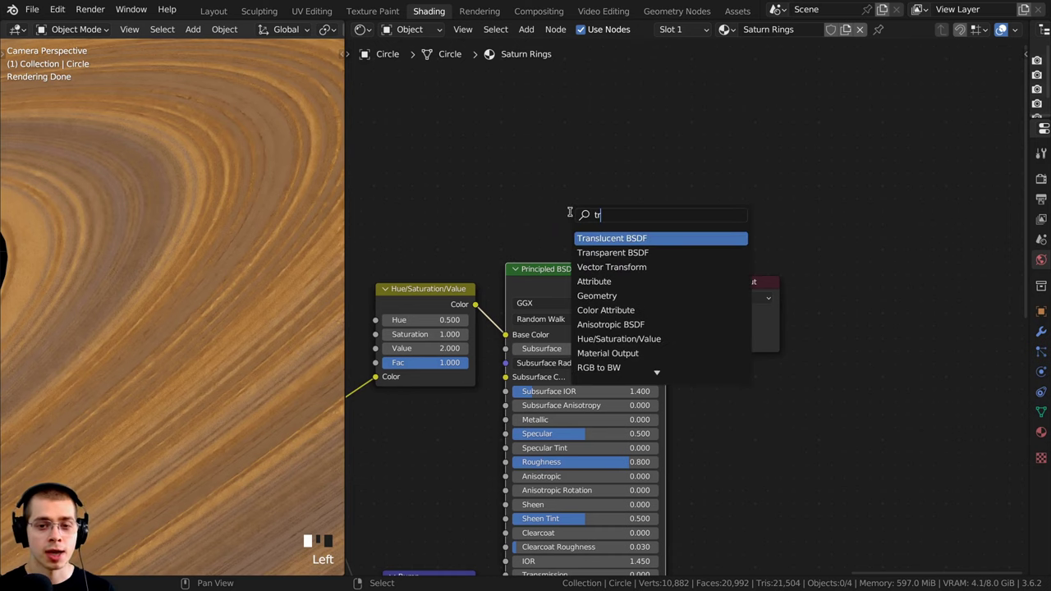
type("a")
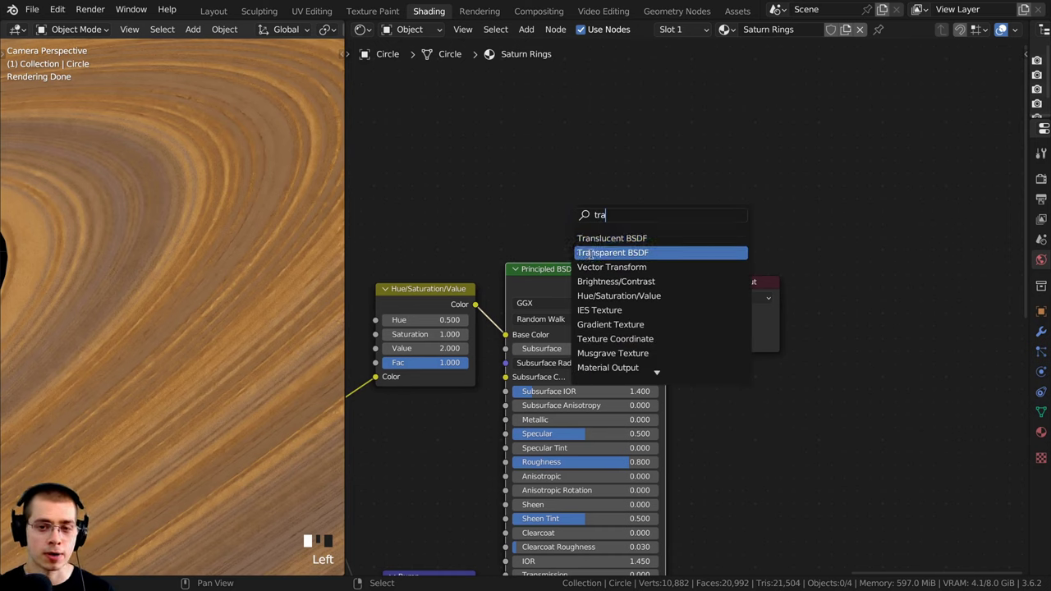
left_click(591, 253)
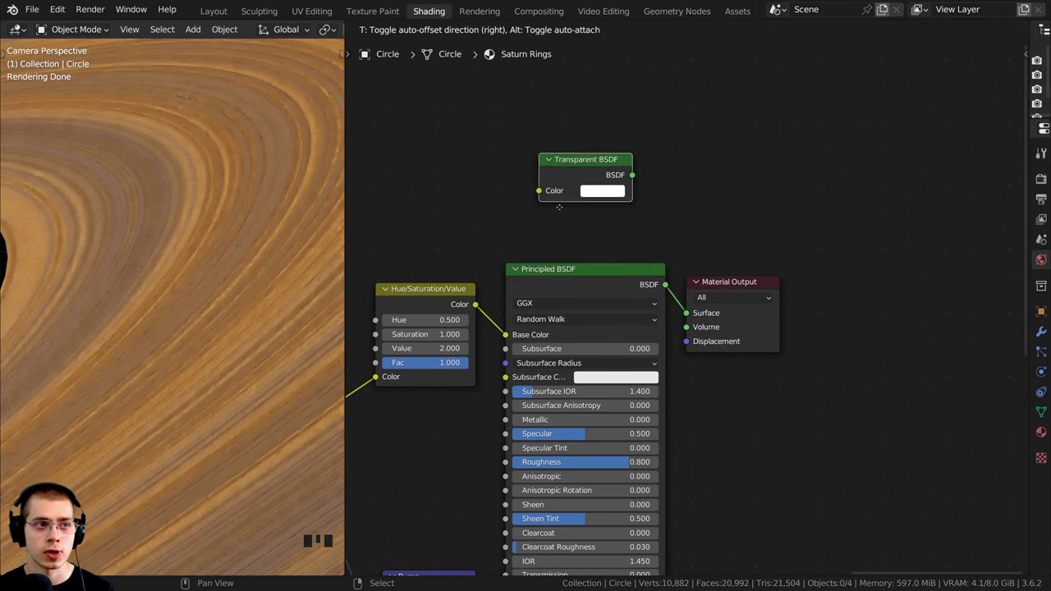
left_click(462, 193)
- Insert a Mix Shader node into the link between the Principled BSDF and the Material Output
scroll(525, 206, "down", 2)
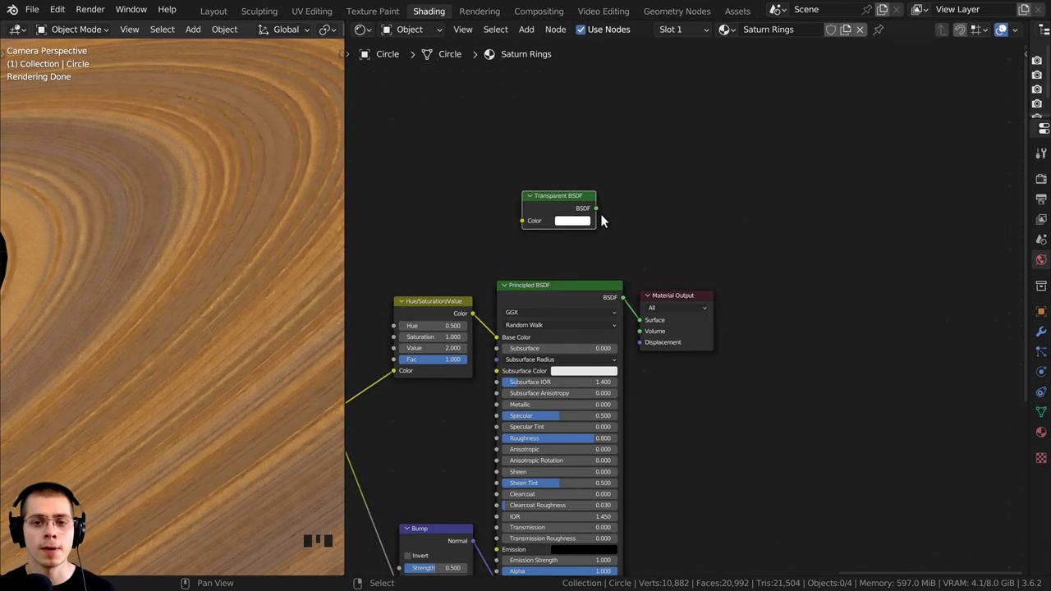
left_click(557, 203)
left_click(569, 291)
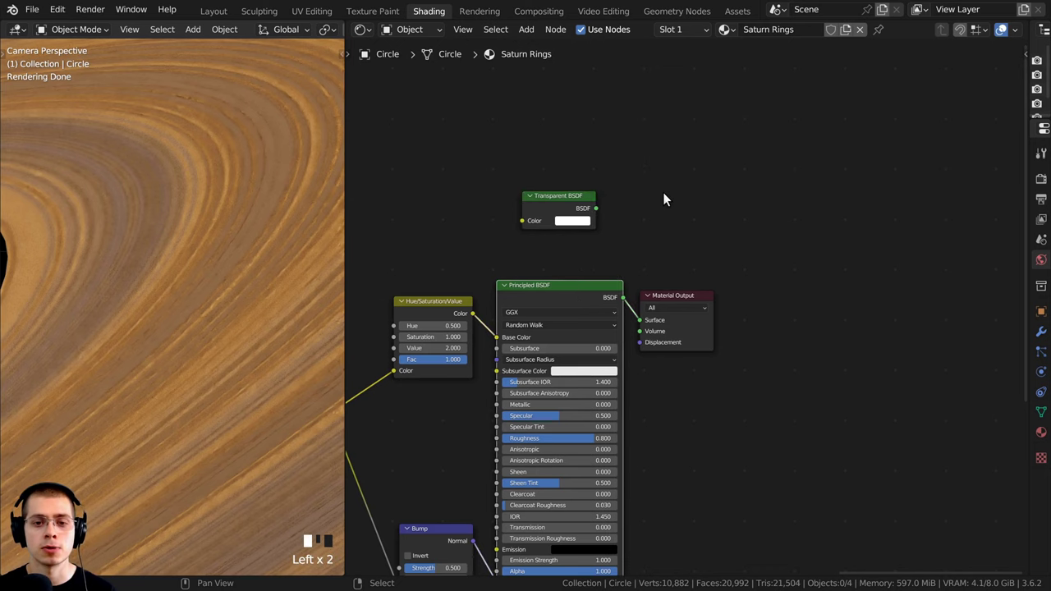
middle_click_drag(656, 181, 653, 181)
key("shift+a")
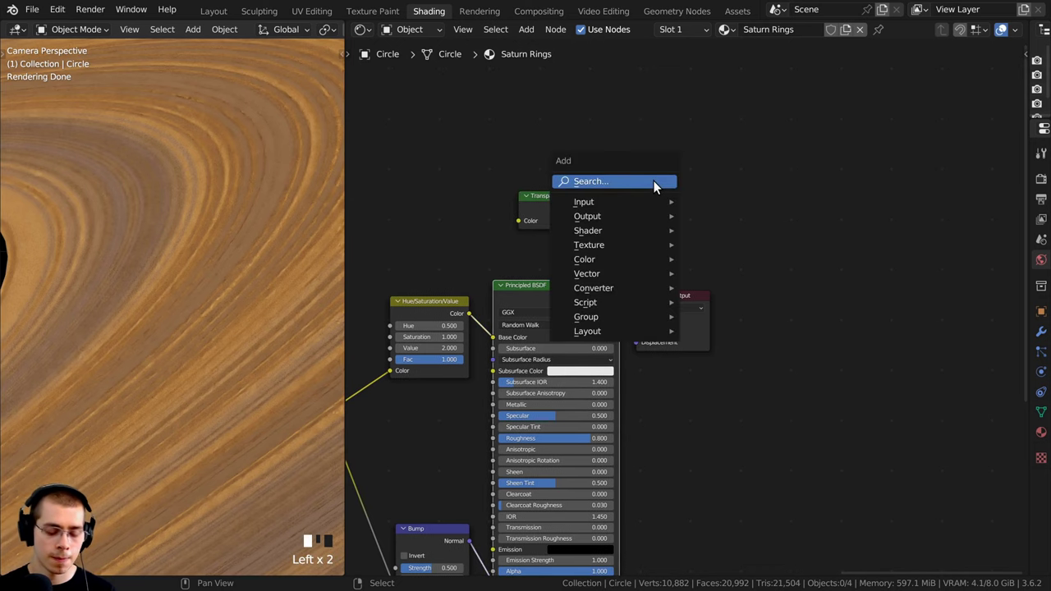
left_click(654, 181)
type("mix")
key("Down")
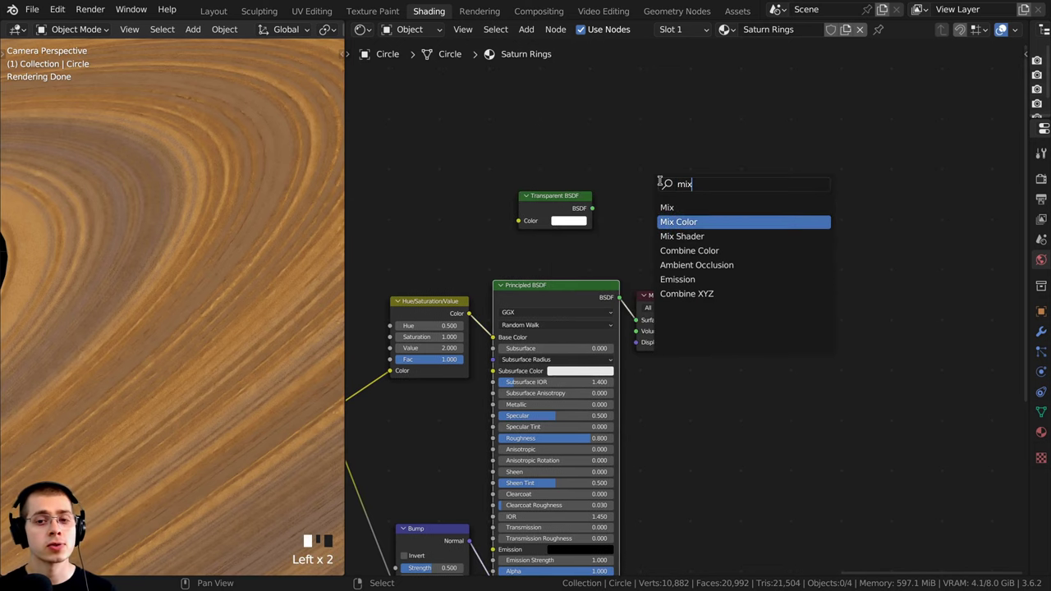
key("Down")
key("Return")
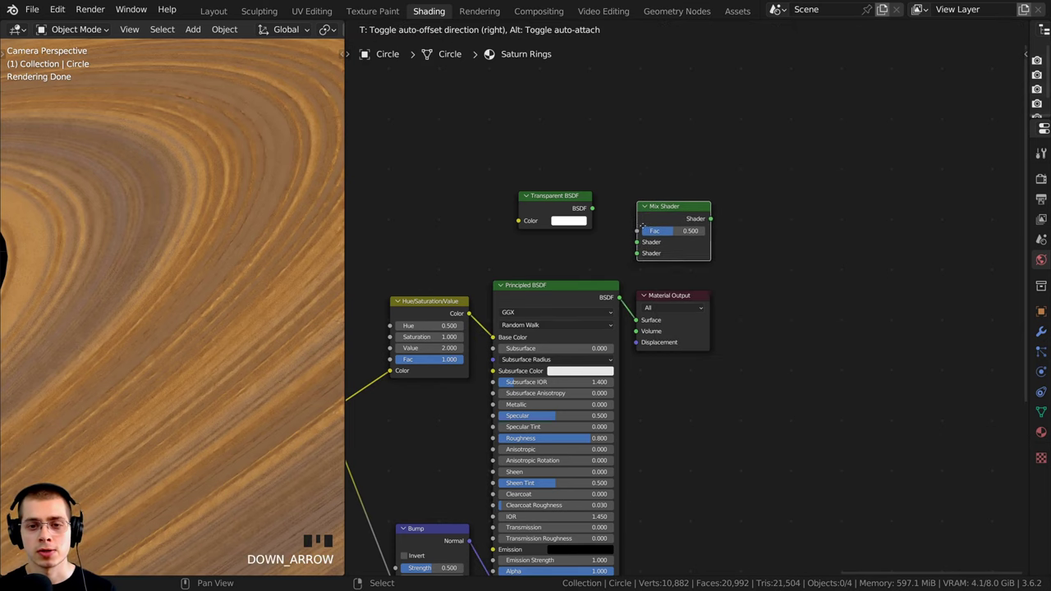
left_click(690, 281)
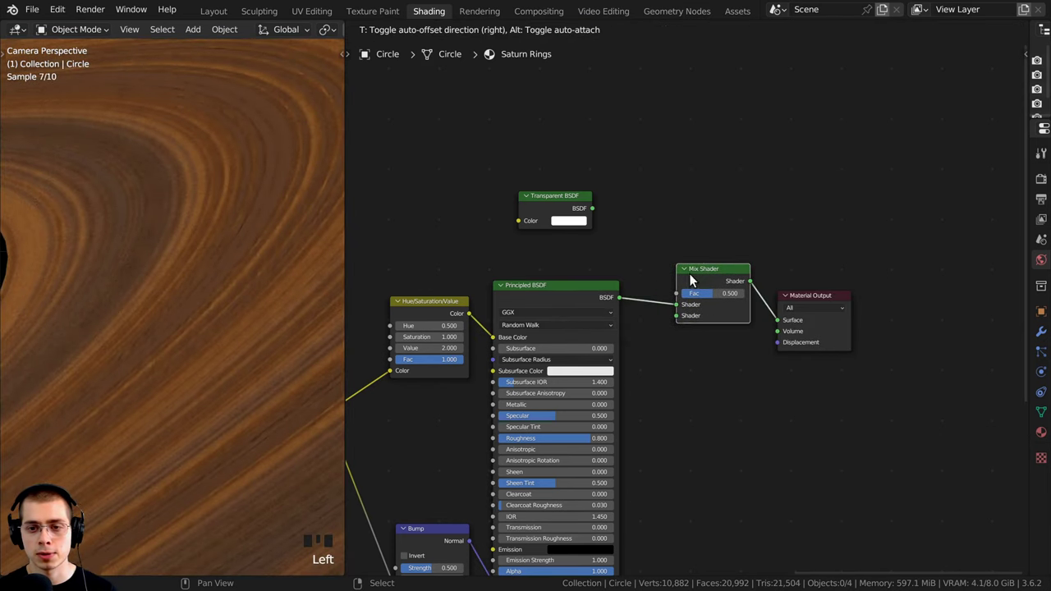
- Connect the Transparent BSDF to the Mix Shader's second Shader input and space out the surrounding shader nodes
scroll(537, 183, "up", 2)
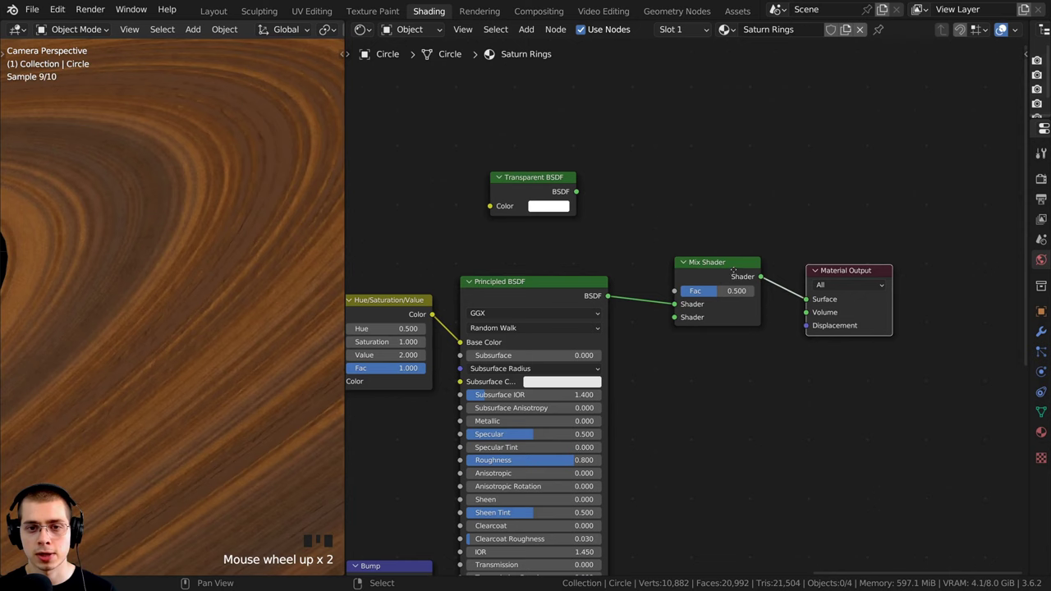
left_click(538, 185)
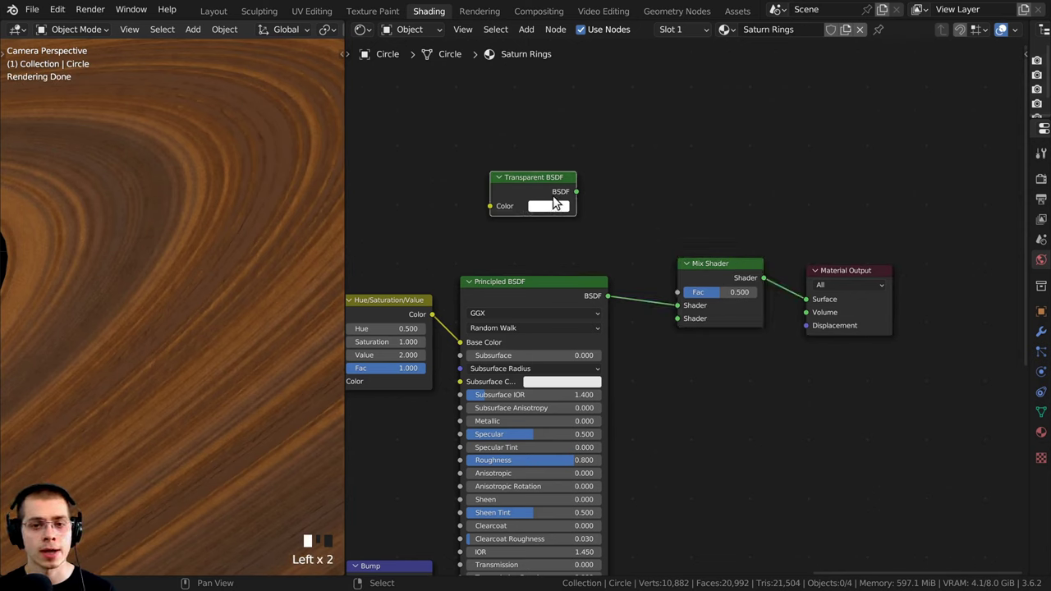
left_click_drag(576, 191, 683, 318)
left_click(523, 290)
left_click_drag(523, 290, 523, 302)
left_click(719, 267)
left_click_drag(718, 265, 715, 263)
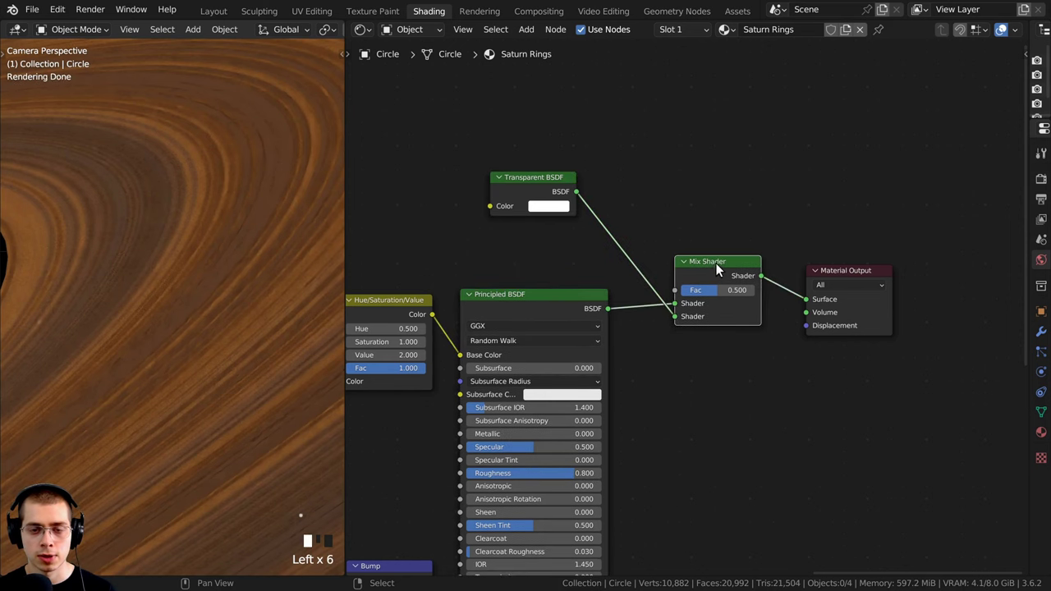
- Set the Mix Shader's Fac to 0 and check the rings beside the planet
middle_click_drag(715, 263, 692, 274)
scroll(681, 271, "up", 2)
middle_click_drag(679, 322, 697, 291)
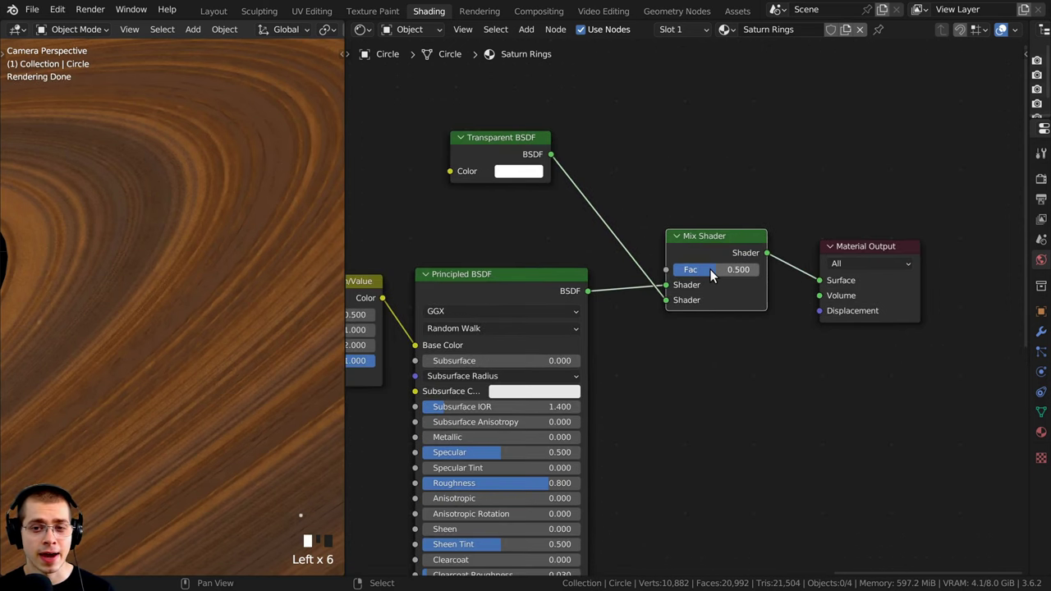
left_click_drag(710, 275, 649, 276)
scroll(136, 324, "down", 5)
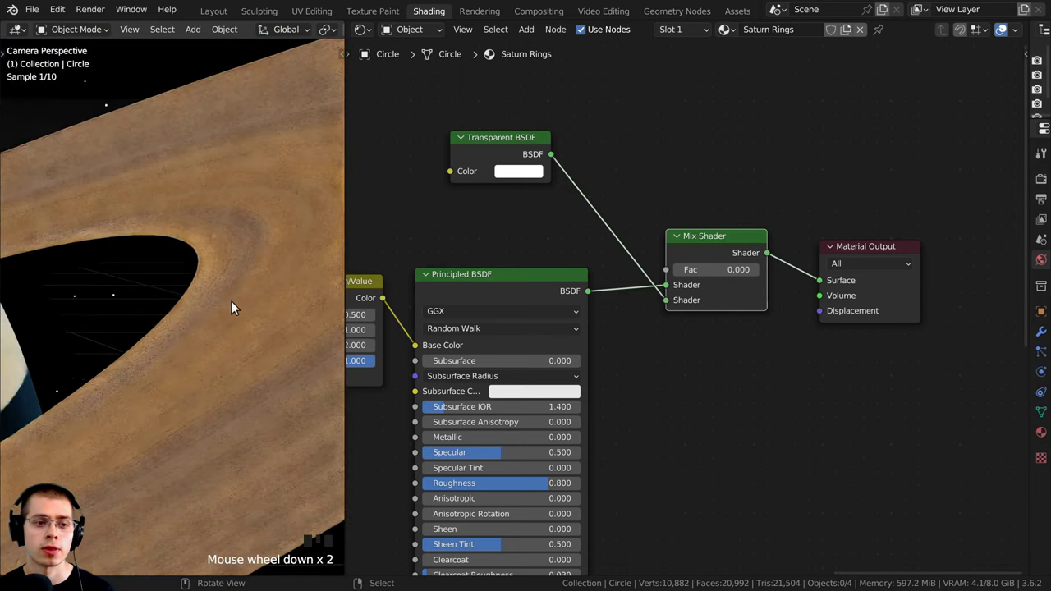
middle_click_drag(231, 307, 311, 316, "shift")
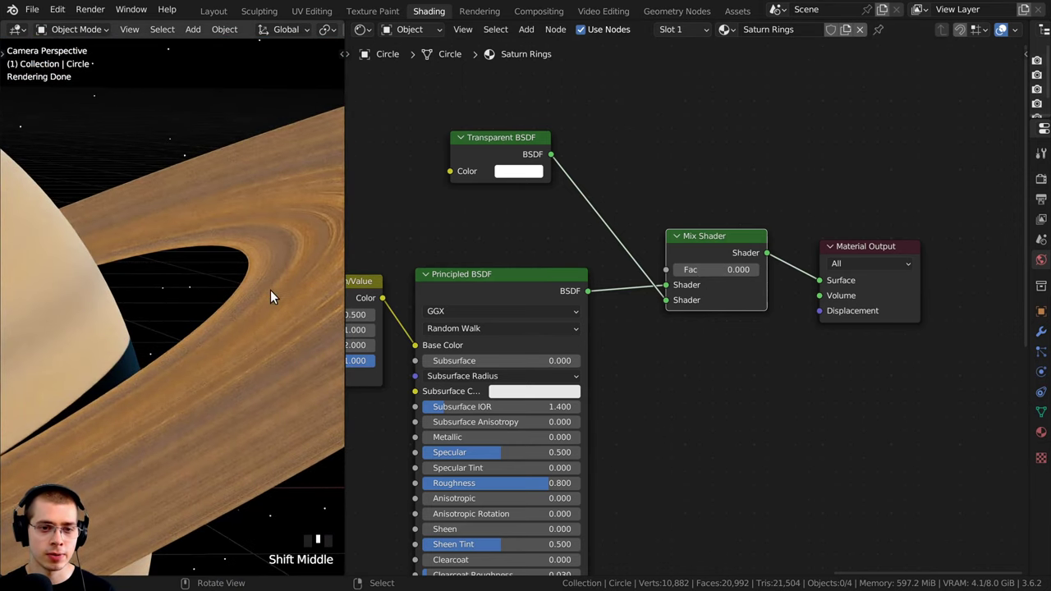
- Raise the Mix Shader's Fac to 0.235 and check how transparent the rings look beside the planet
left_click_drag(492, 290, 495, 289)
left_click_drag(699, 273, 643, 277)
scroll(262, 319, "down", 3)
scroll(261, 230, "up", 2)
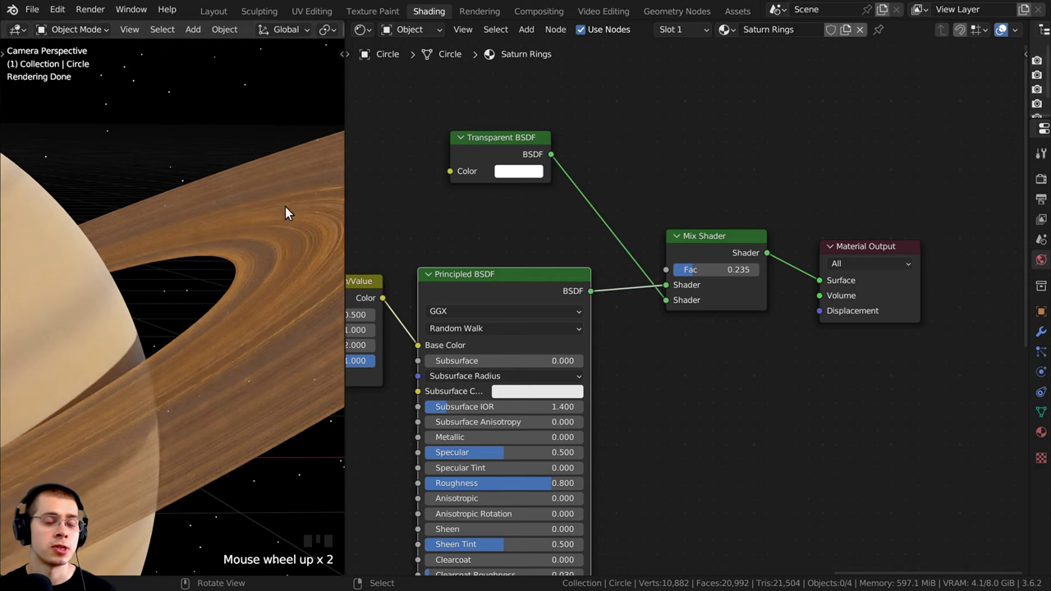
- Add a second Color Ramp fed by the last Linear Light node's Result and place it above the existing Color Ramp
middle_click_drag(512, 241, 650, 228)
scroll(591, 251, "down", 4)
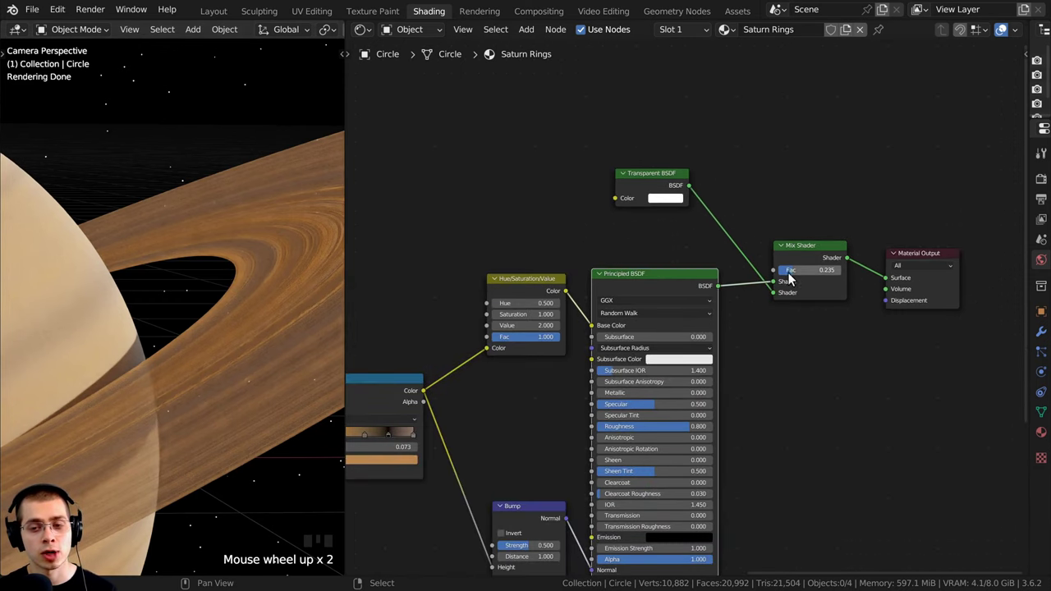
middle_click_drag(555, 336, 615, 338)
scroll(507, 335, "down", 2)
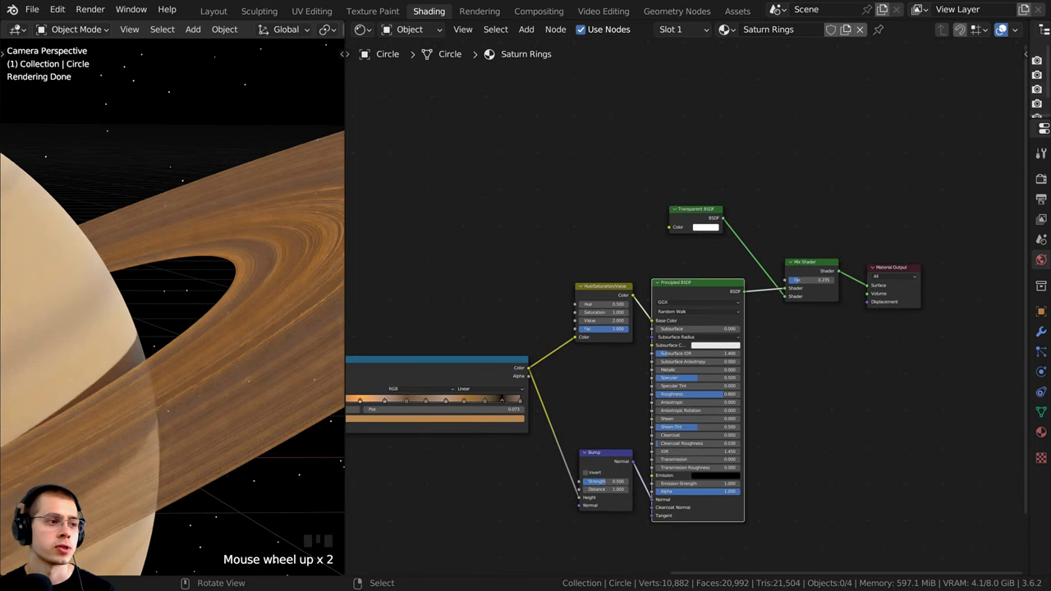
middle_click_drag(411, 342, 746, 284)
scroll(546, 283, "up", 2)
left_click_drag(546, 283, 539, 286)
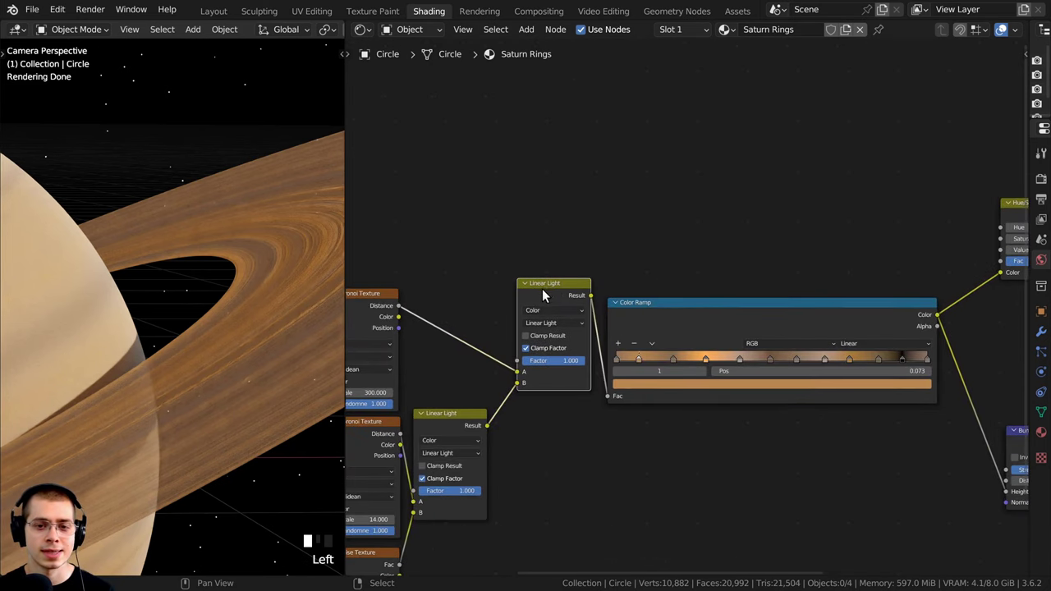
middle_click_drag(551, 286, 518, 314)
scroll(498, 356, "up", 3)
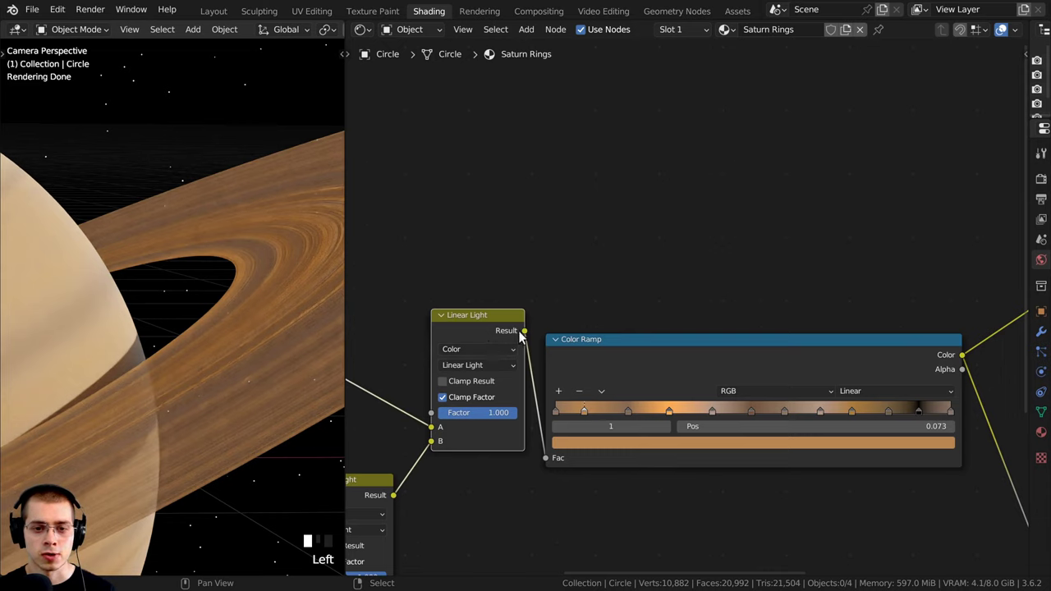
left_click_drag(525, 331, 735, 216)
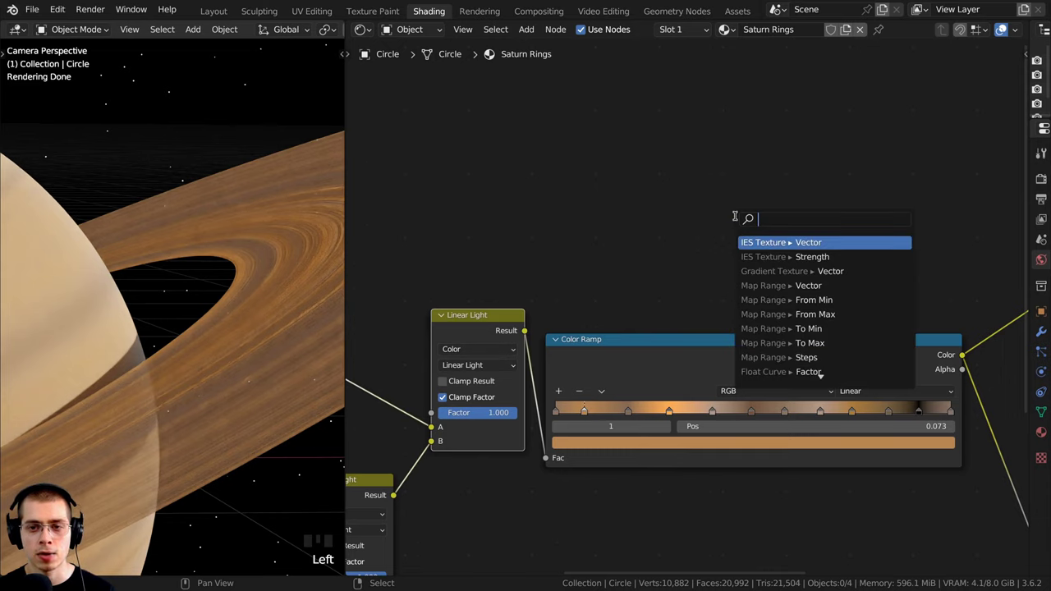
type("color")
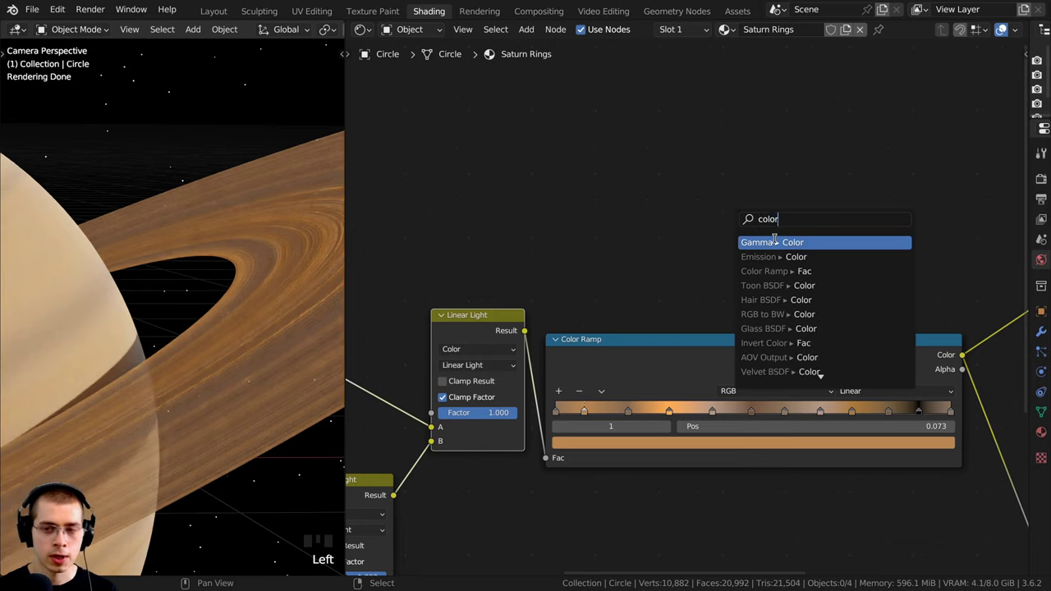
type(" ramp")
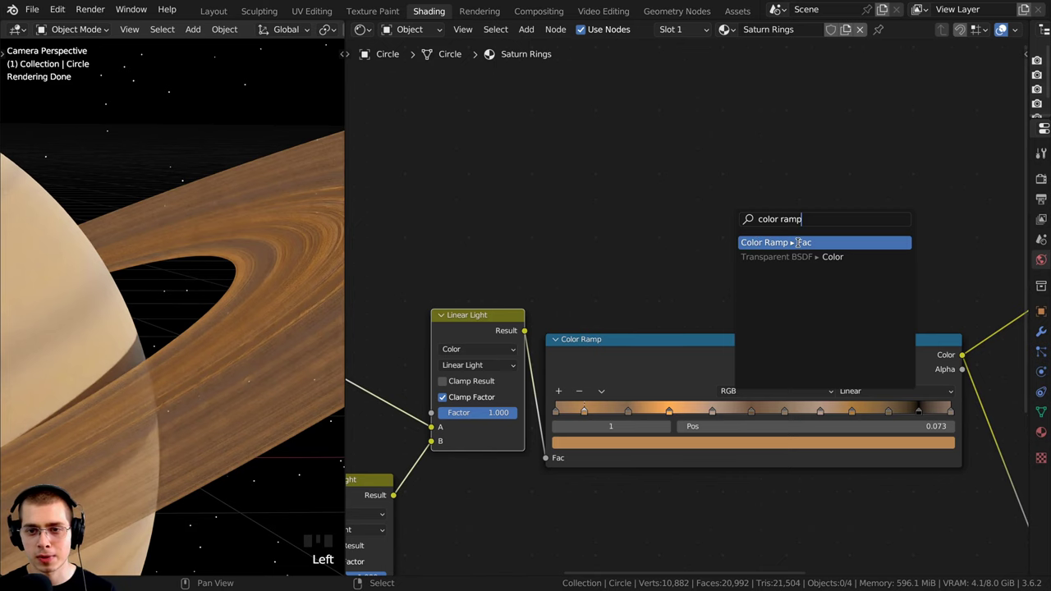
left_click(797, 242)
left_click(577, 250)
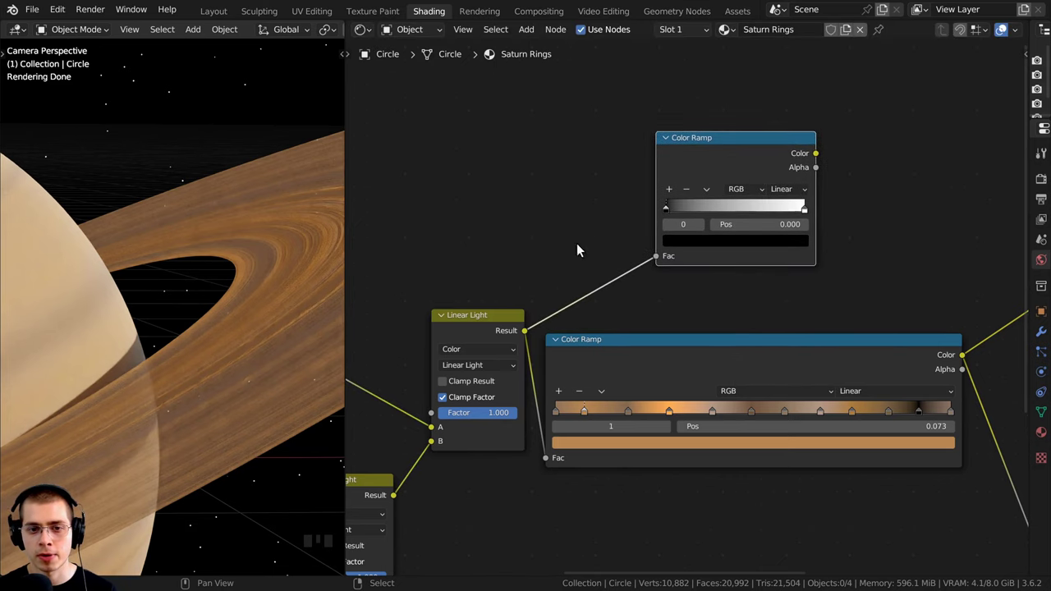
left_click(450, 333)
left_click_drag(747, 178, 760, 190)
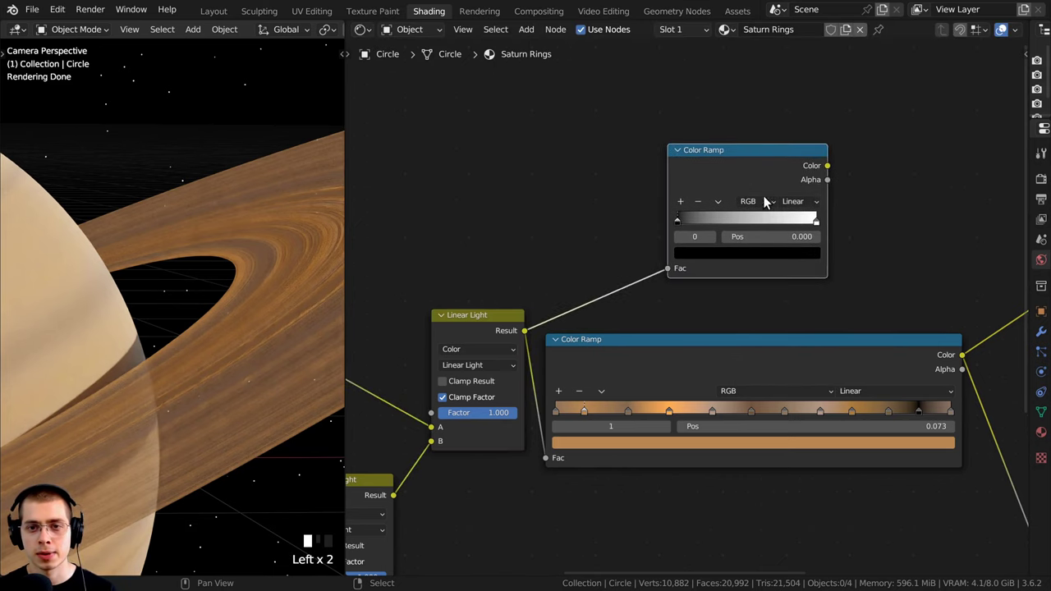
- Connect the new Color Ramp's Color output to the Mix Shader's Fac input
middle_click_drag(739, 217, 627, 271)
middle_click_drag(704, 232, 546, 284)
scroll(545, 283, "down", 3)
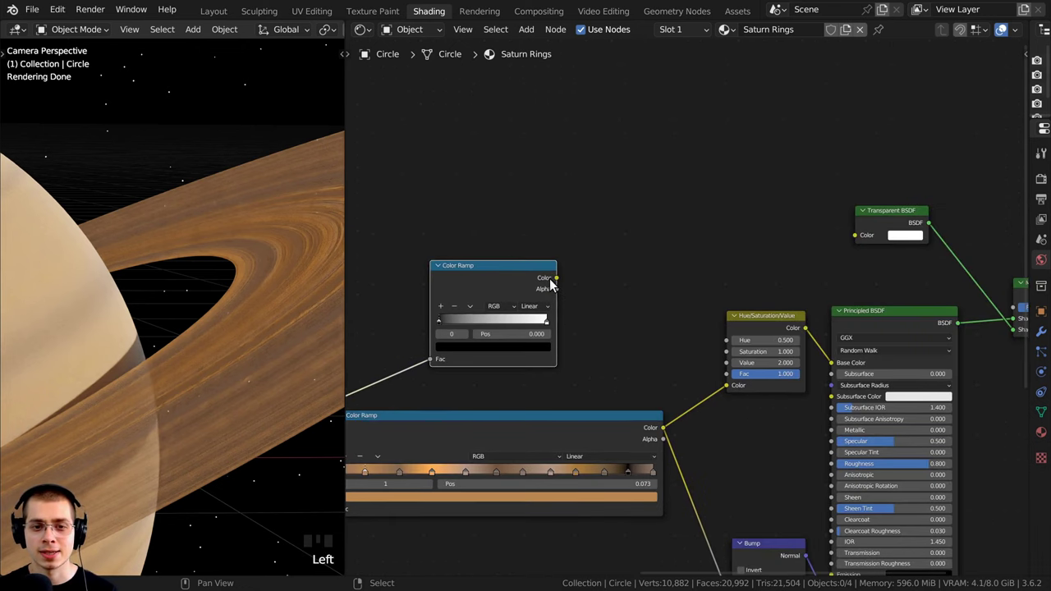
left_click_drag(556, 279, 893, 287)
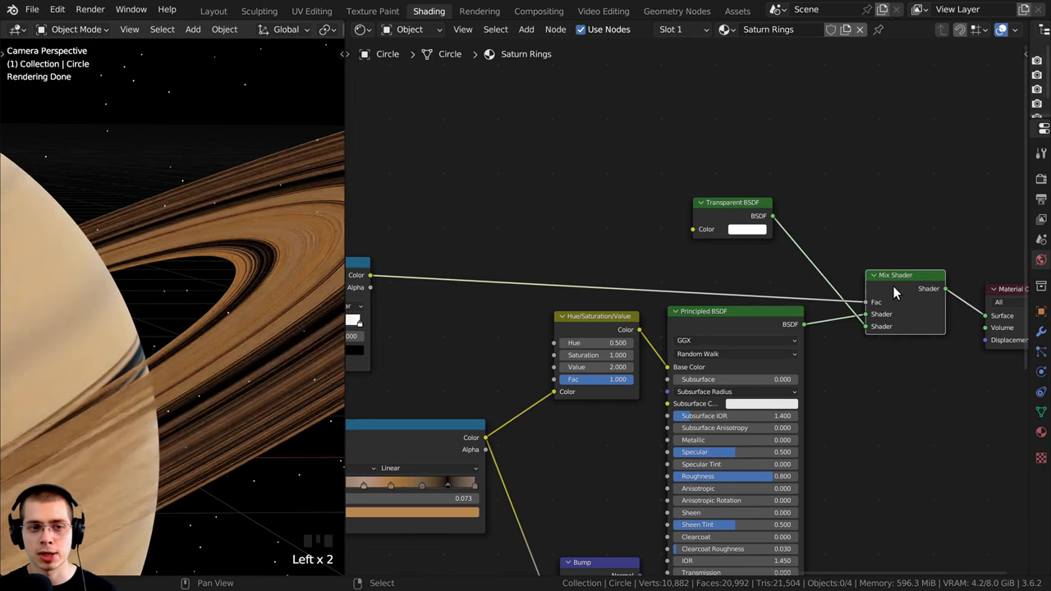
- Reverse the new Color Ramp by moving the white stop to the start and the black stop to position 0.044
middle_click_drag(493, 318, 814, 317)
scroll(68, 351, "up", 2)
middle_click_drag(69, 351, 271, 305, "shift")
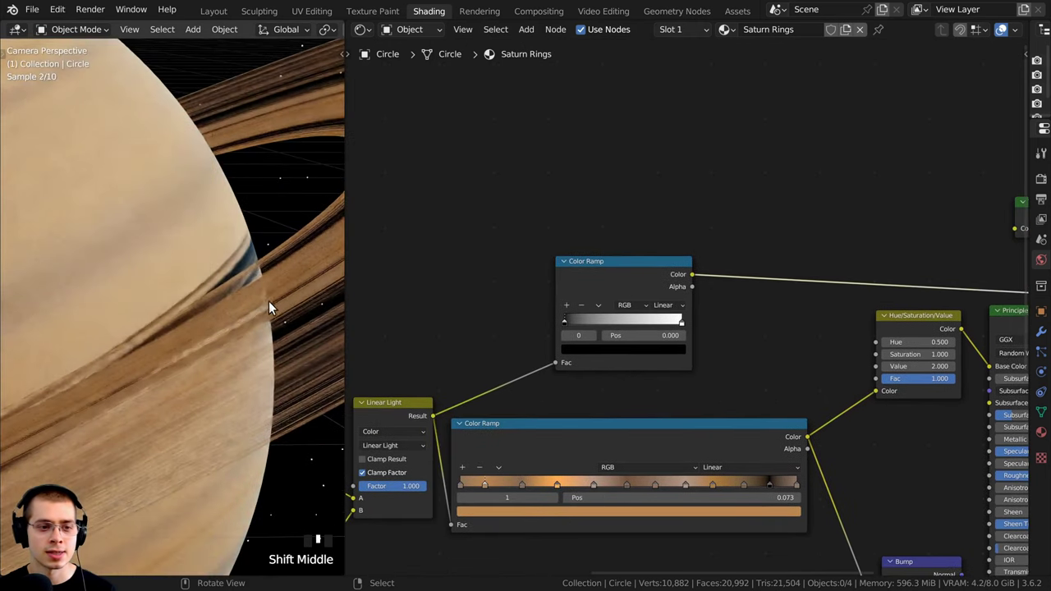
scroll(181, 375, "up", 2)
middle_click_drag(180, 375, 174, 358, "shift")
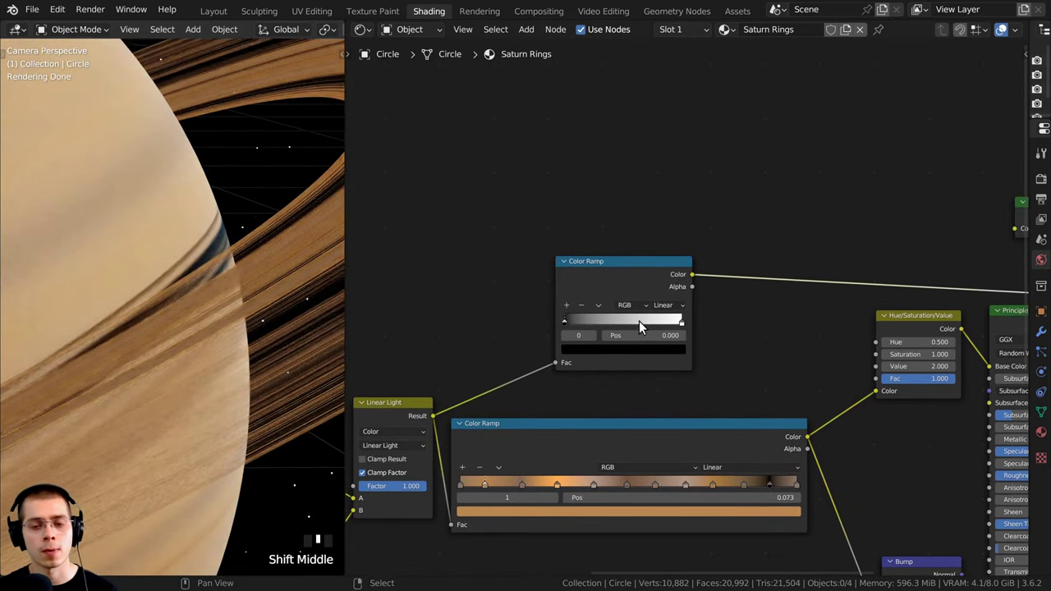
scroll(639, 321, "up", 3)
left_click_drag(483, 322, 625, 343)
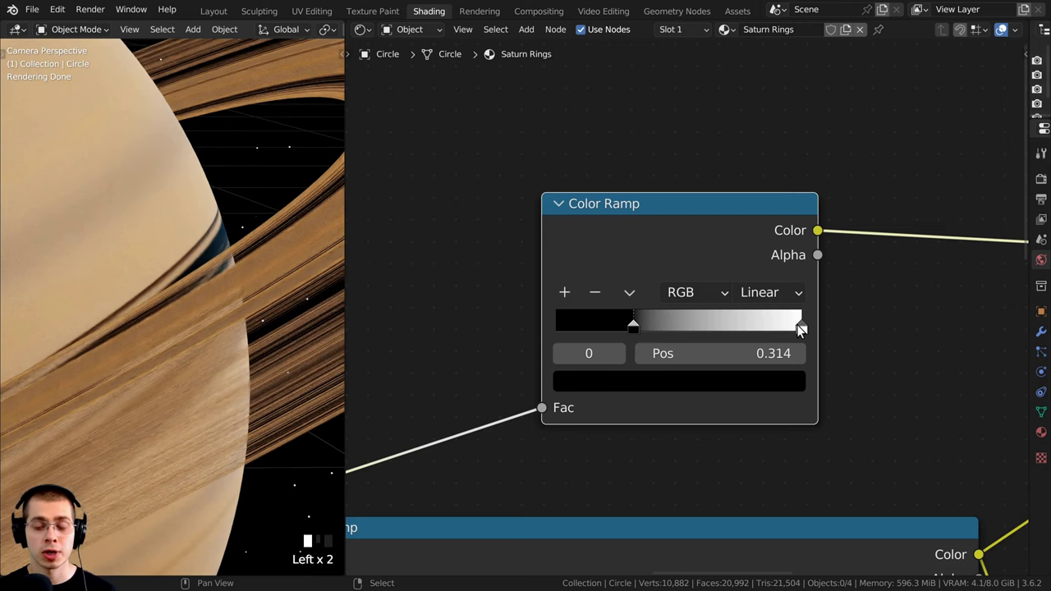
left_click_drag(801, 322, 552, 322)
scroll(575, 339, "up", 1)
left_click_drag(631, 326, 556, 324)
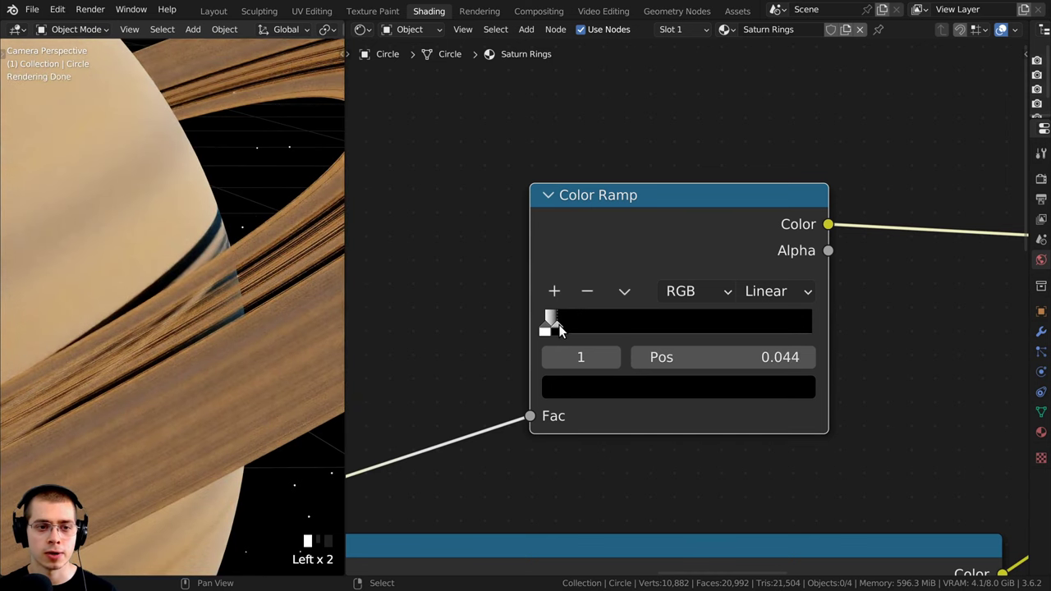
- Change the new Color Ramp's black stop to light grey, hex CCCCCC, and check the rings up close and with the whole planet
middle_click(461, 369, "shift")
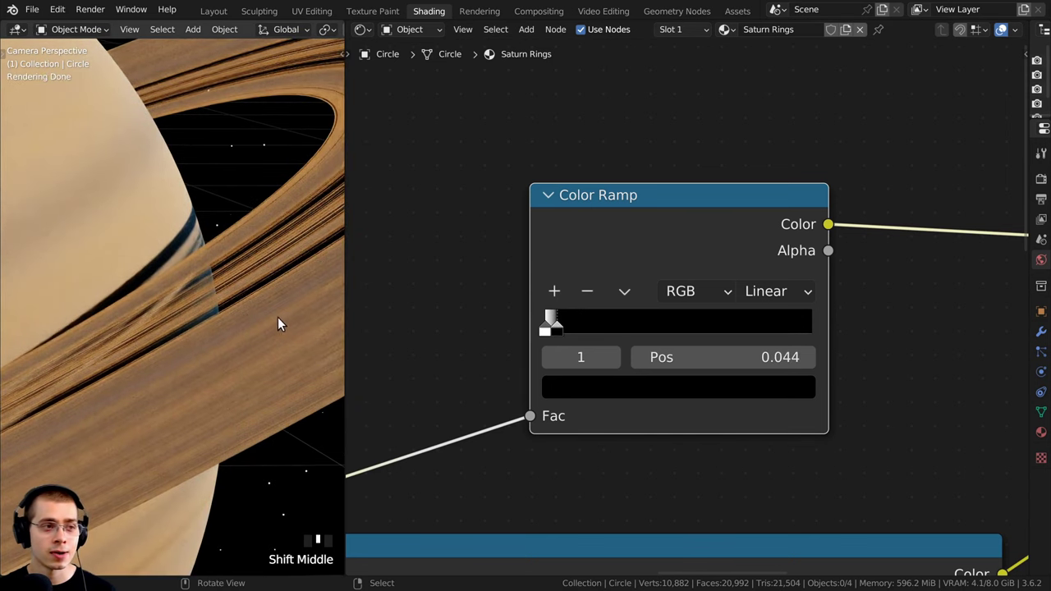
scroll(582, 386, "down", 1)
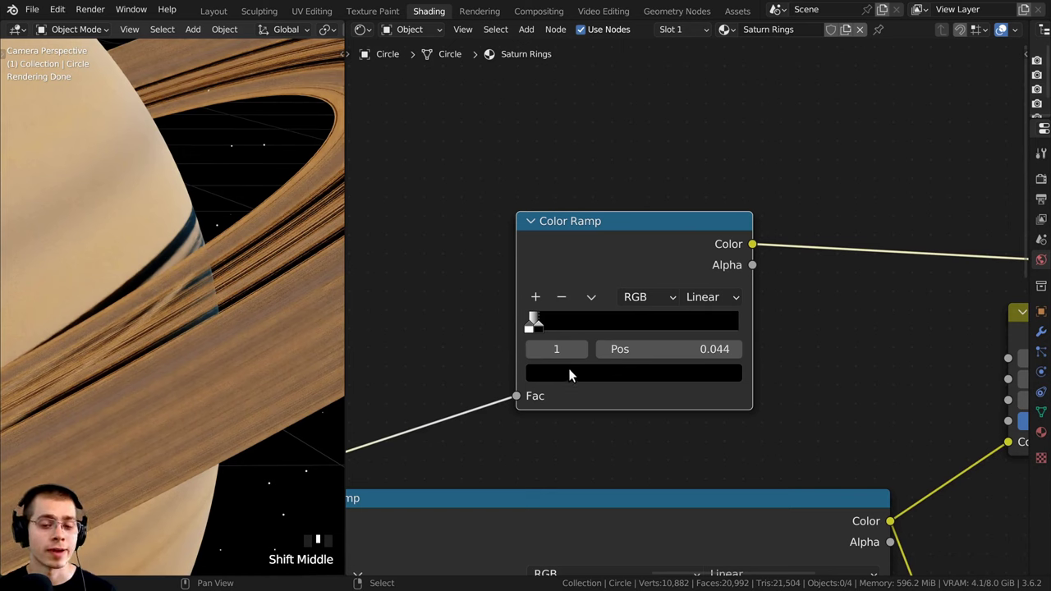
left_click(568, 373)
left_click_drag(687, 239, 687, 123)
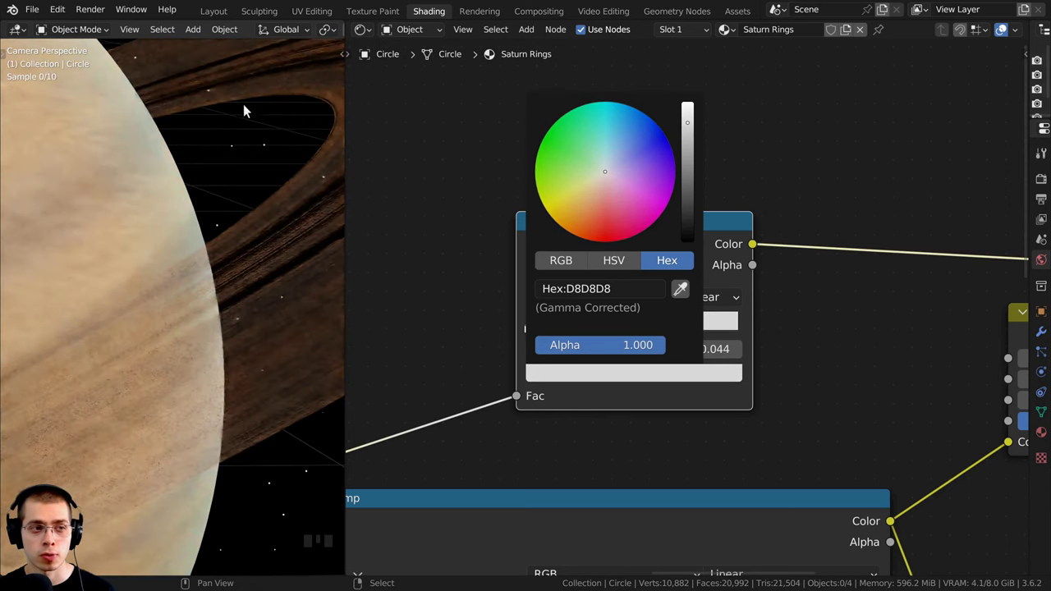
key("ctrl+v")
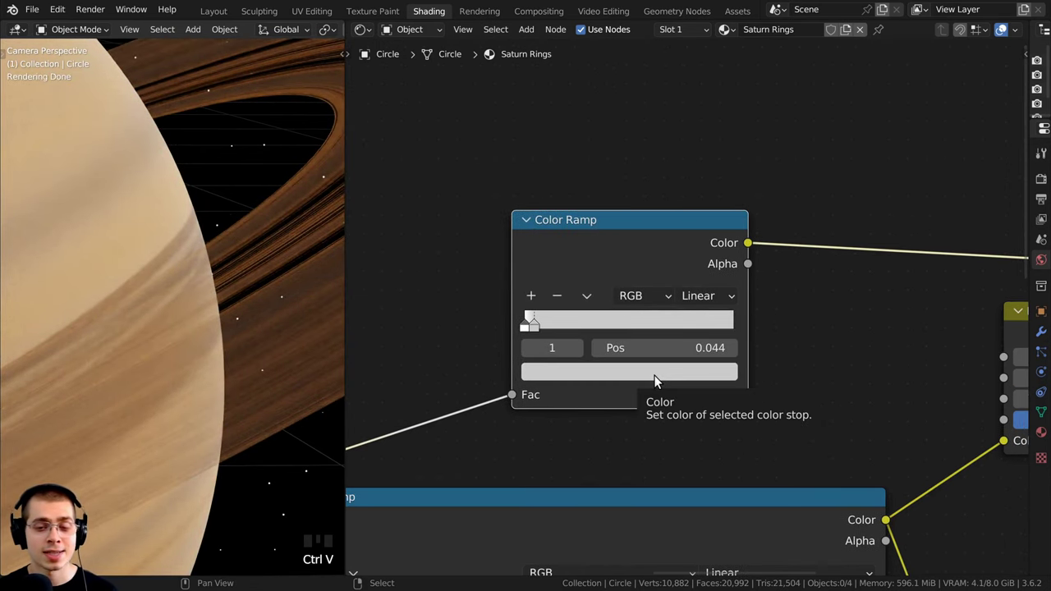
left_click(655, 376)
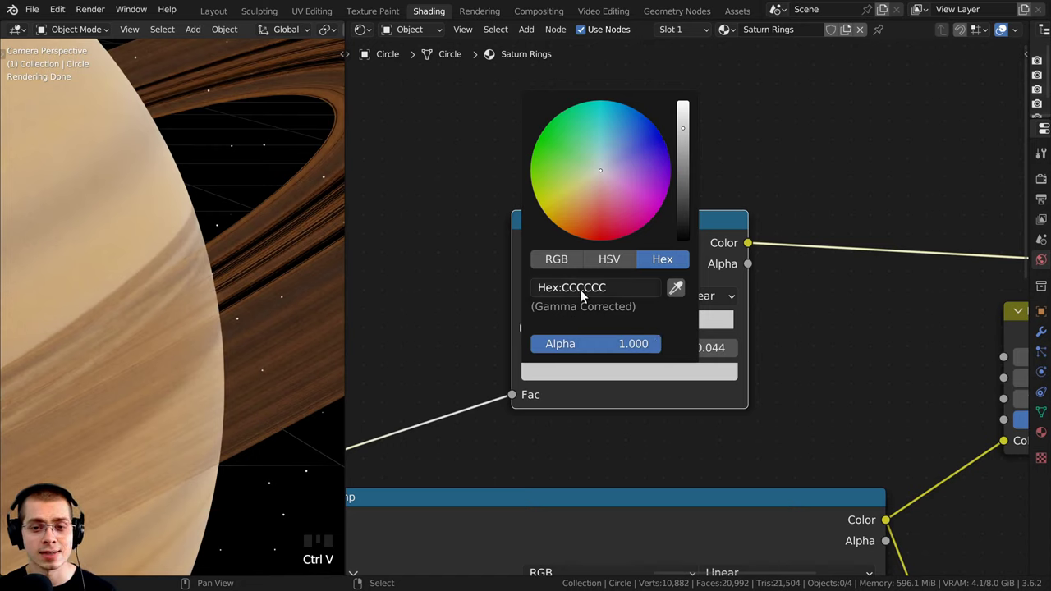
scroll(249, 248, "down", 3)
scroll(212, 313, "up", 5)
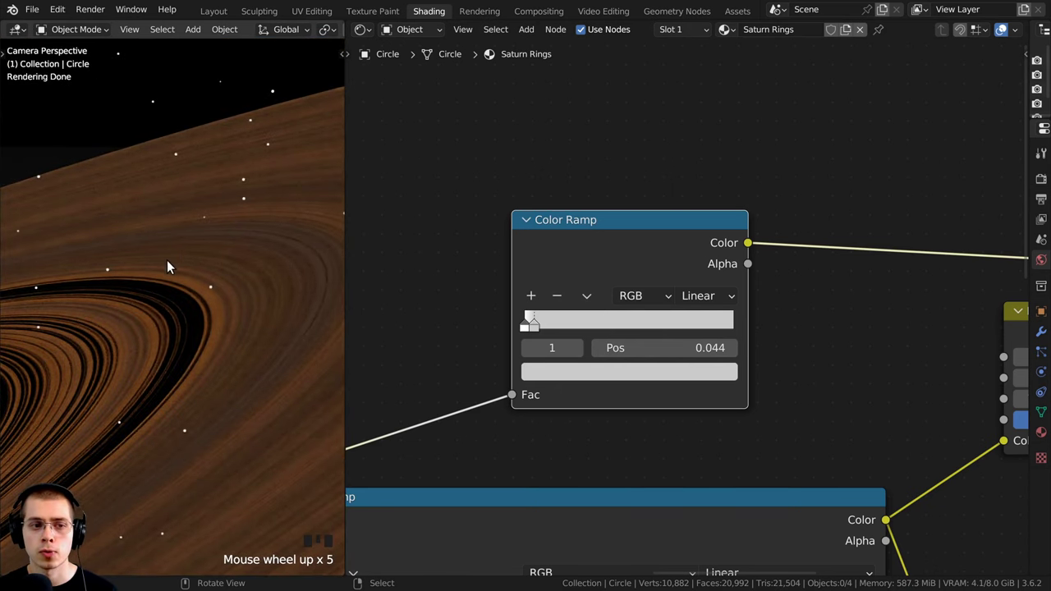
scroll(147, 251, "down", 3)
middle_click_drag(83, 393, 242, 369, "shift")
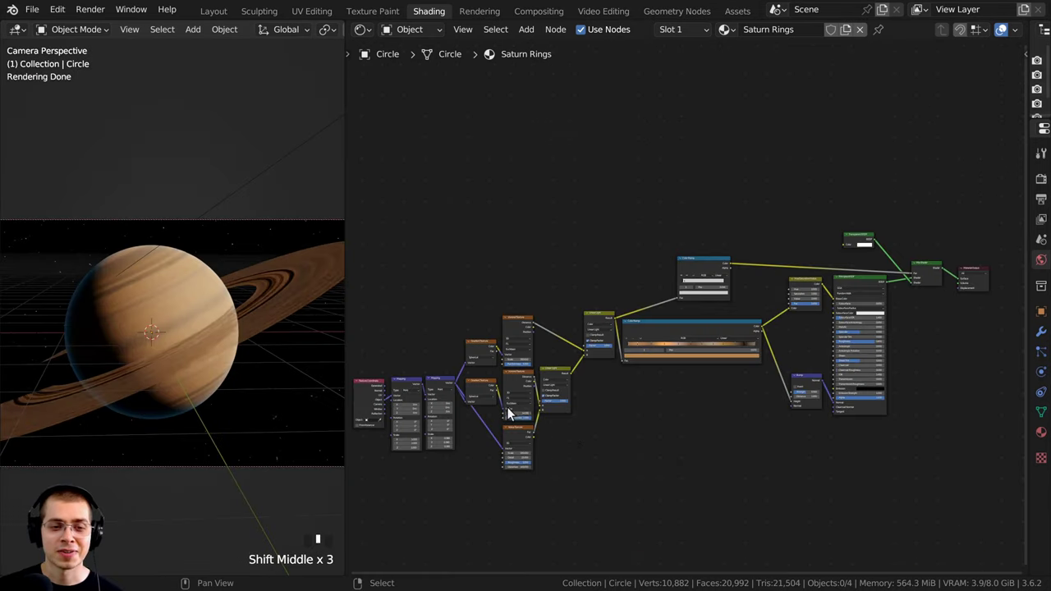
- Select all the ring material's nodes except the Material Output and combine them into a node group
key("a")
key("a")
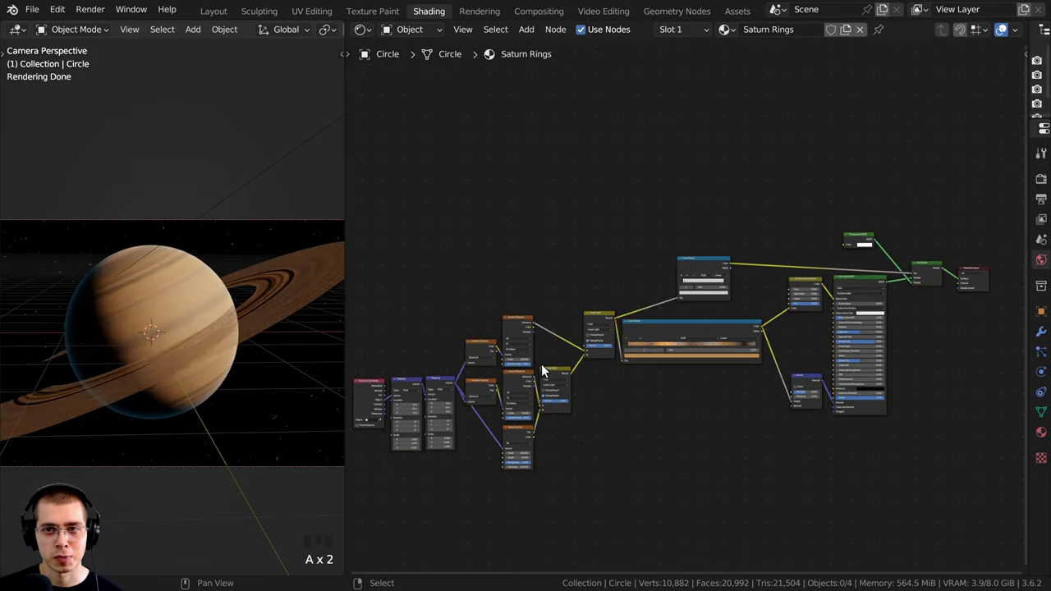
scroll(542, 365, "down", 2)
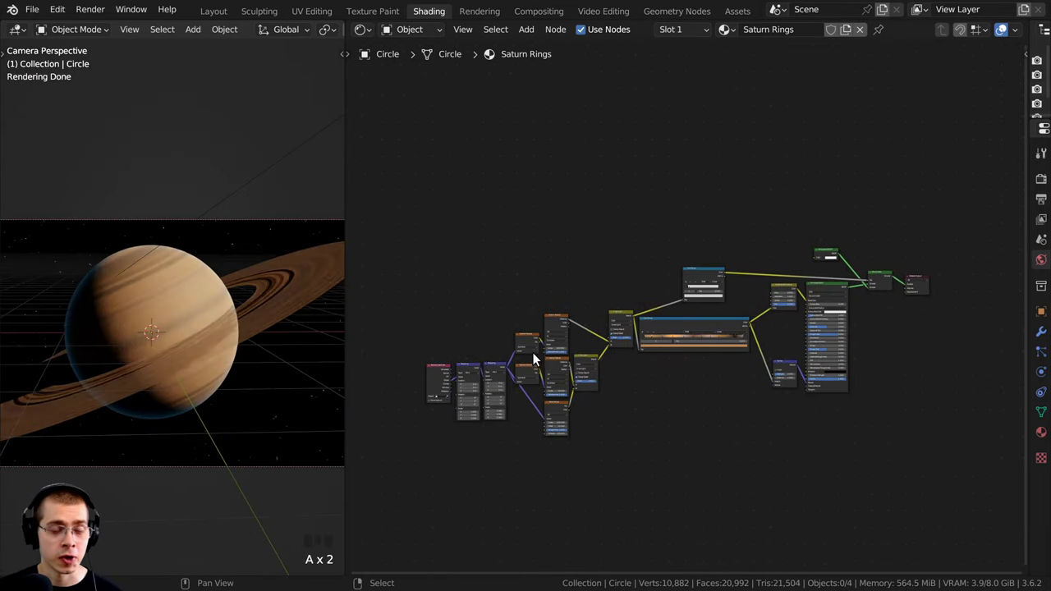
scroll(132, 307, "down", 1)
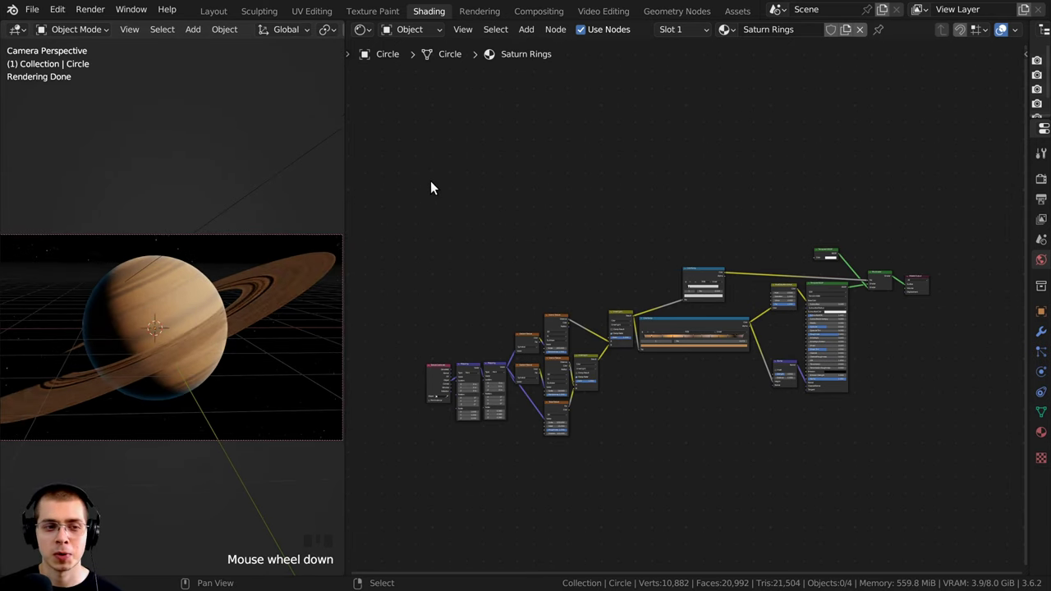
left_click_drag(406, 167, 885, 417)
middle_click_drag(861, 388, 845, 388)
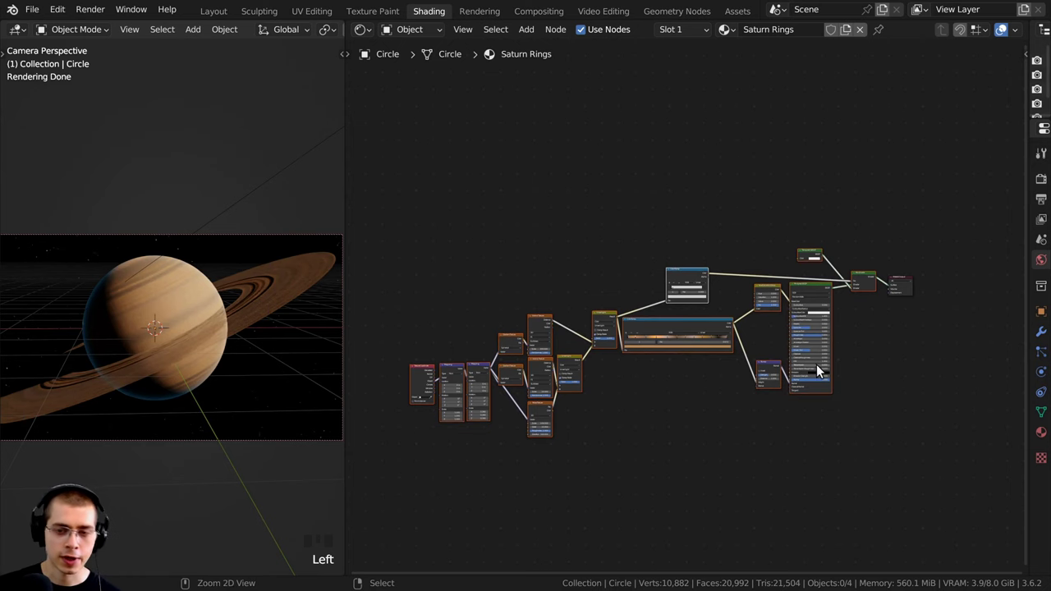
key("ctrl+g")
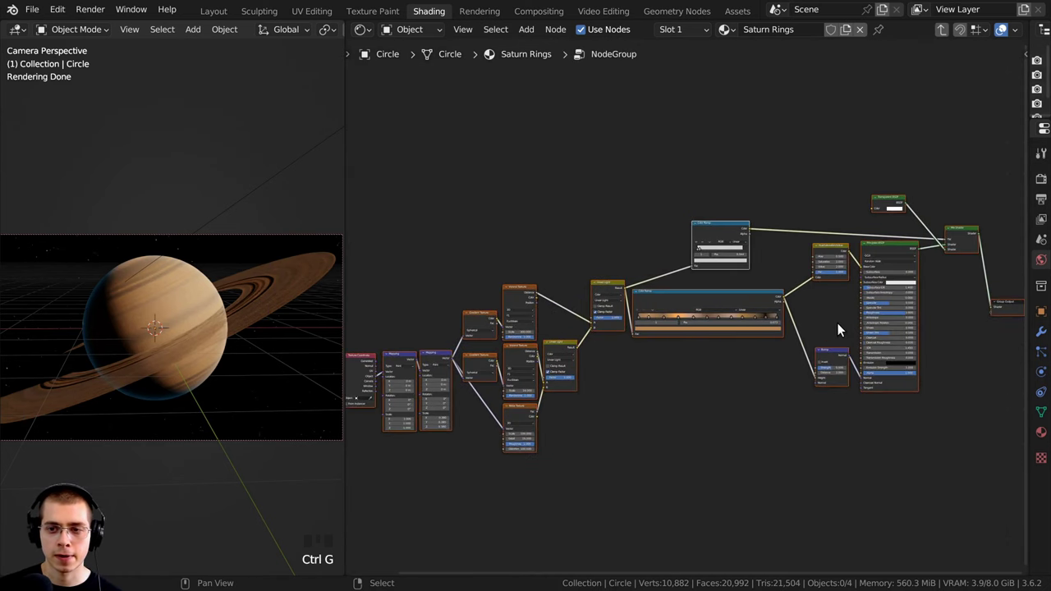
- Display the node group's lists of input and output sockets and select the Shader output
key("n")
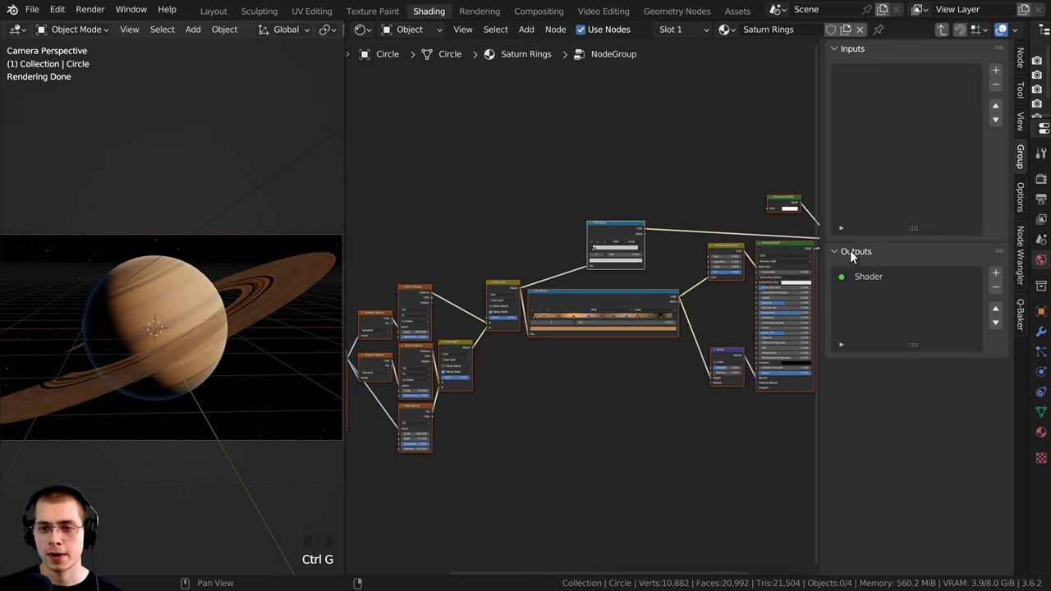
left_click(849, 251)
left_click(848, 254)
double_click(869, 276)
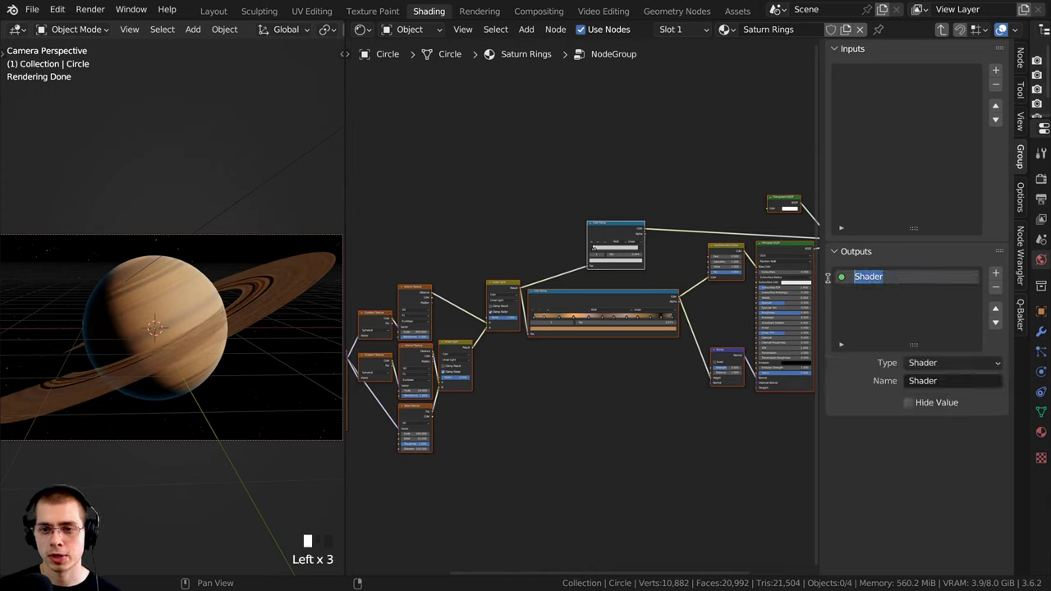
double_click(865, 319)
- Move the Group Input node directly below the Texture Coordinate node, beside the first Mapping node
middle_click_drag(581, 398, 791, 365)
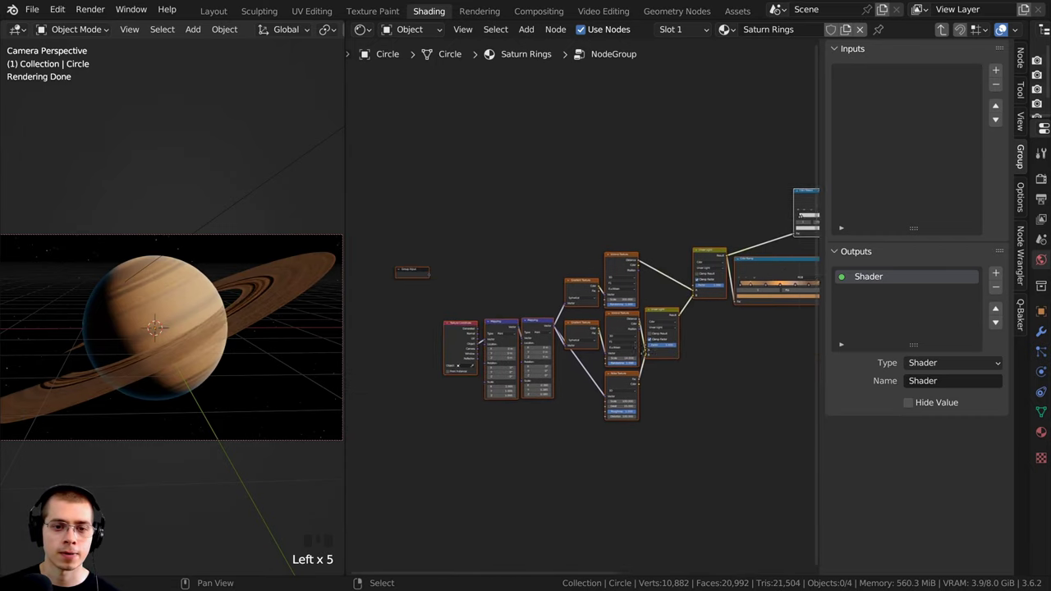
middle_click_drag(534, 363, 680, 346)
scroll(681, 346, "up", 5)
scroll(681, 345, "up", 2)
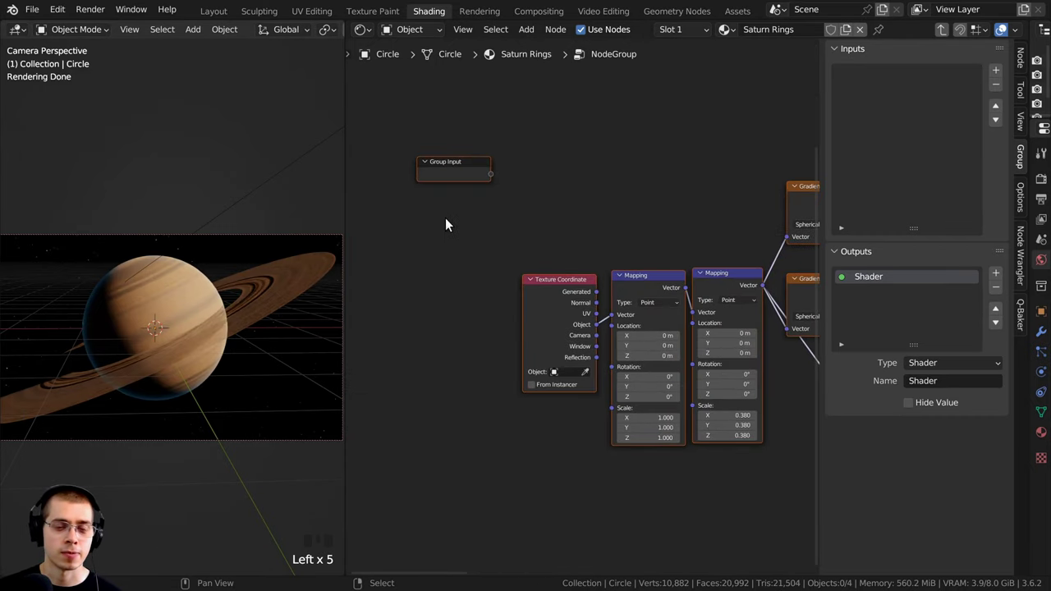
scroll(542, 218, "up", 3)
middle_click_drag(446, 219, 494, 192)
left_click(540, 206)
scroll(538, 238, "down", 3)
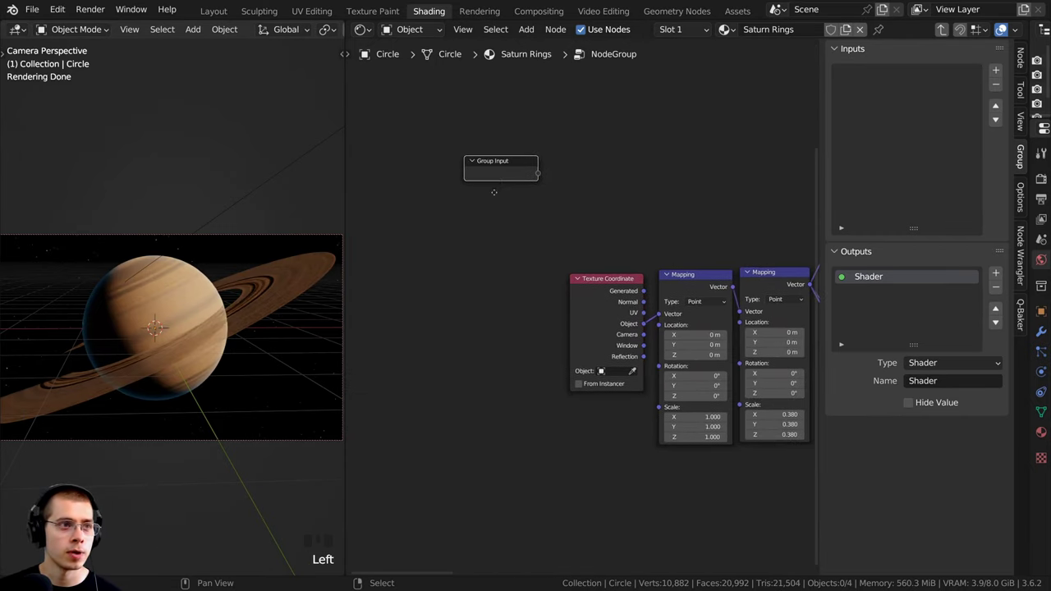
key("g")
left_click(586, 449)
middle_click_drag(585, 448, 495, 390)
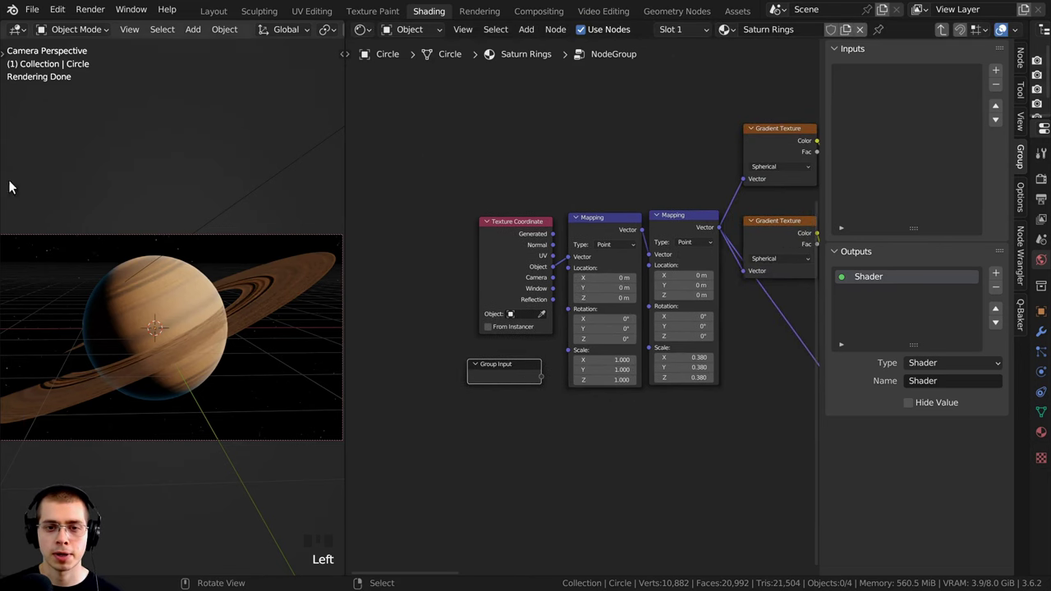
scroll(472, 236, "up", 2)
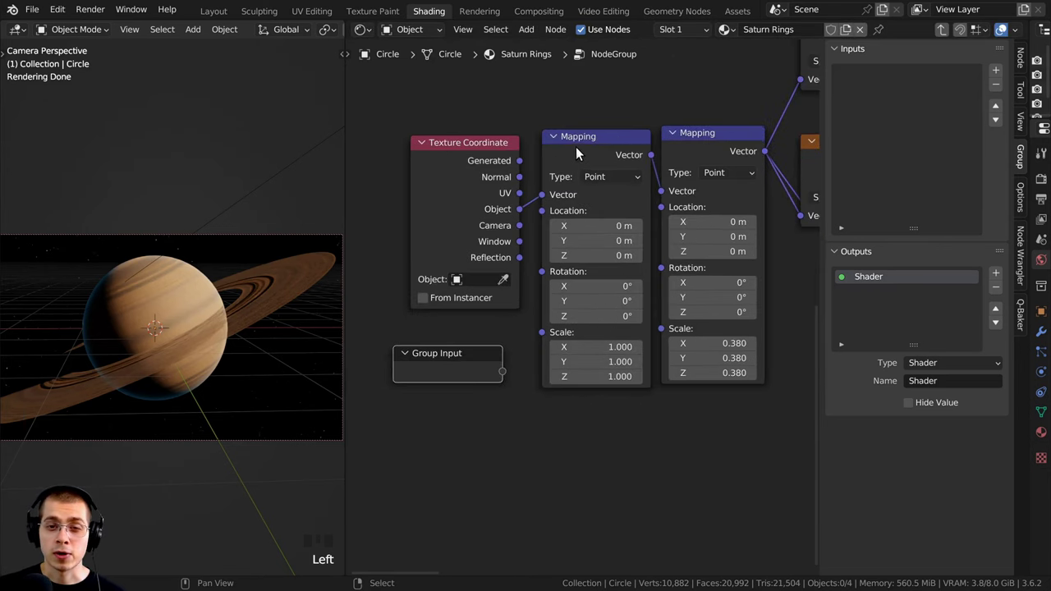
- Expose the first Mapping node's Scale through the Group Input node and check the resulting socket on the group node
left_click_drag(576, 147, 571, 136)
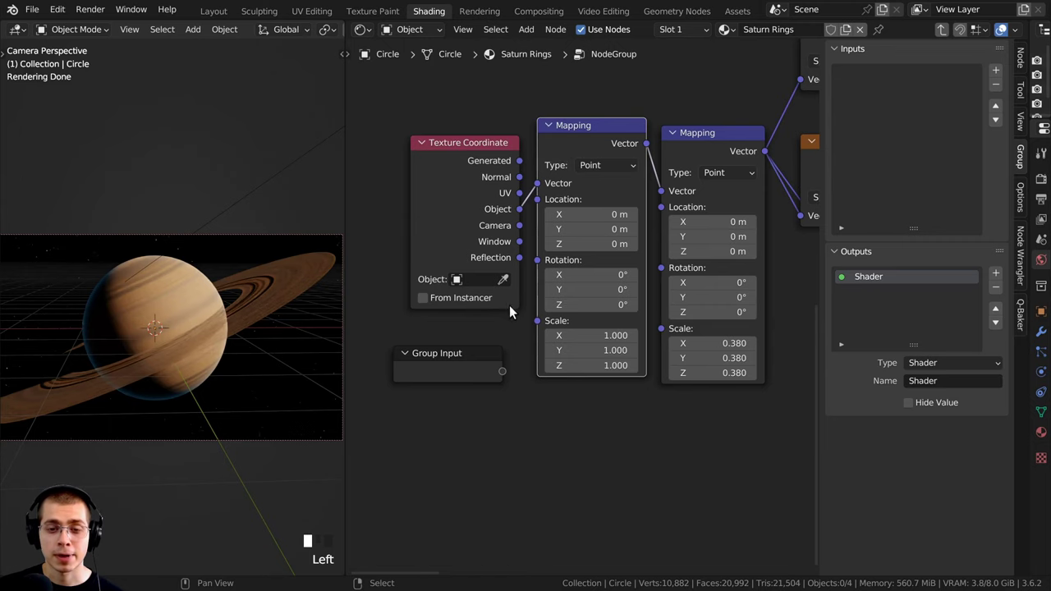
left_click_drag(536, 320, 502, 371)
left_click_drag(453, 399, 448, 397)
key("Tab")
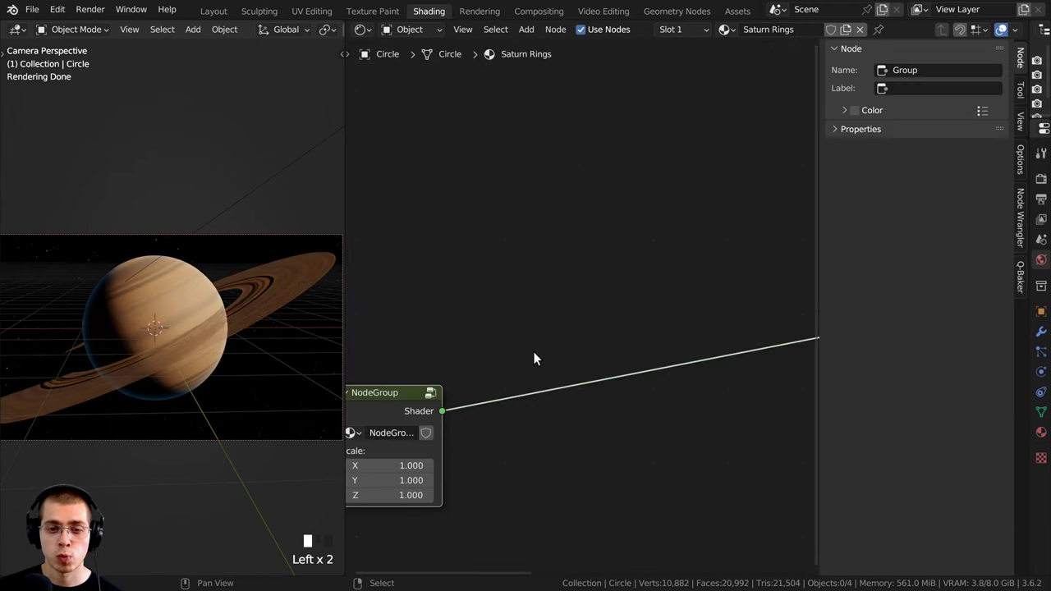
key("KP_Decimal")
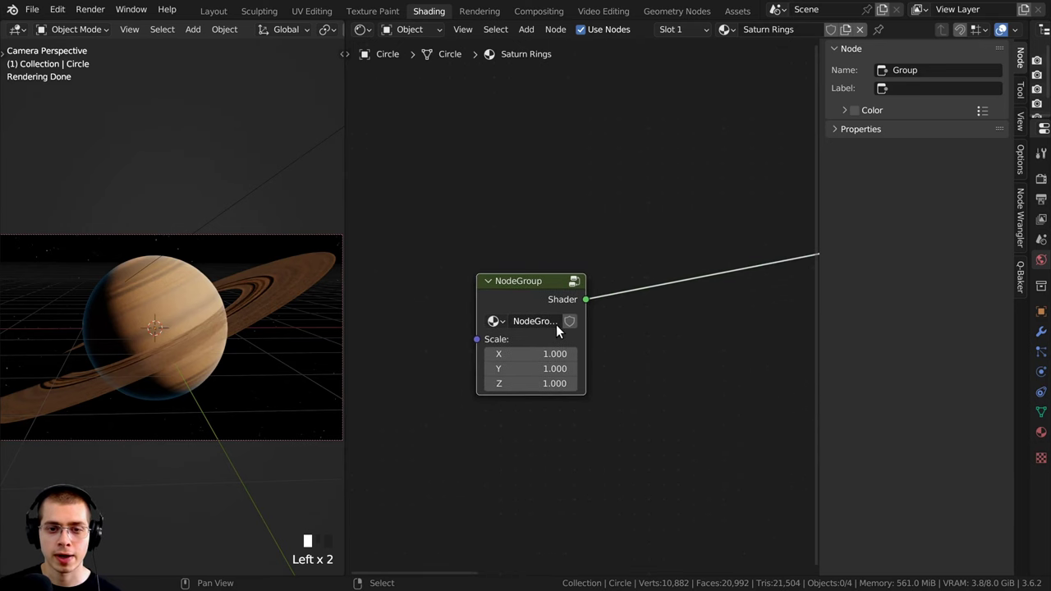
key("Tab")
- Change the group's Scale input to type Float with a default value of 1
left_click(864, 75)
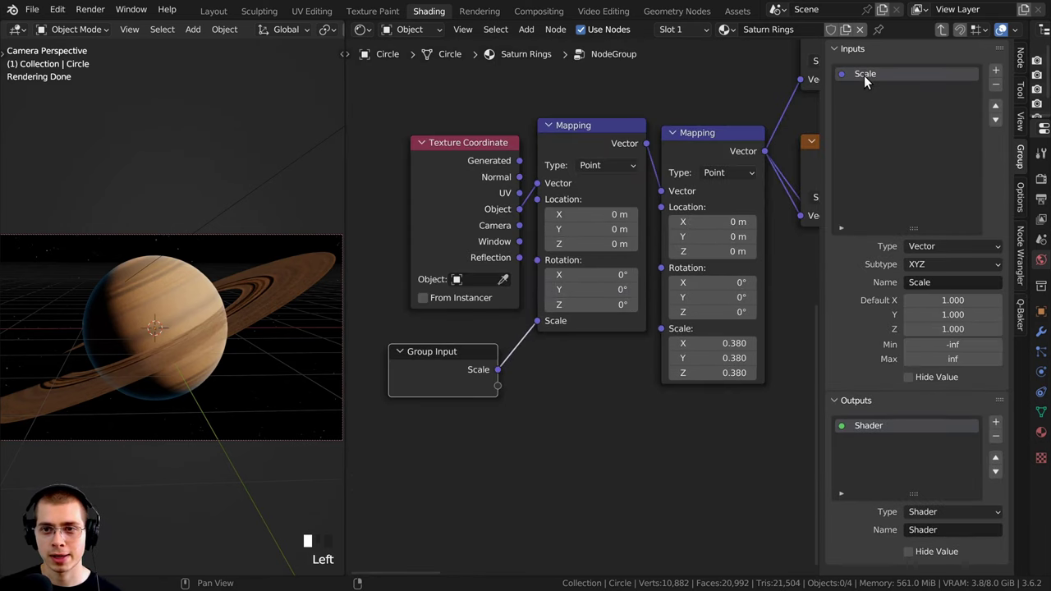
left_click(928, 248)
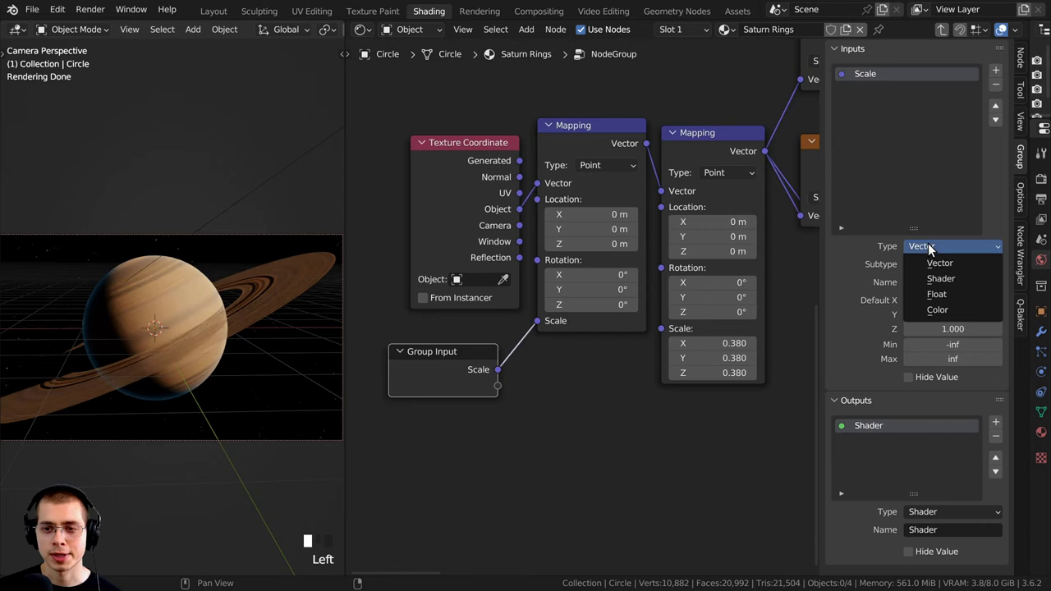
left_click(941, 294)
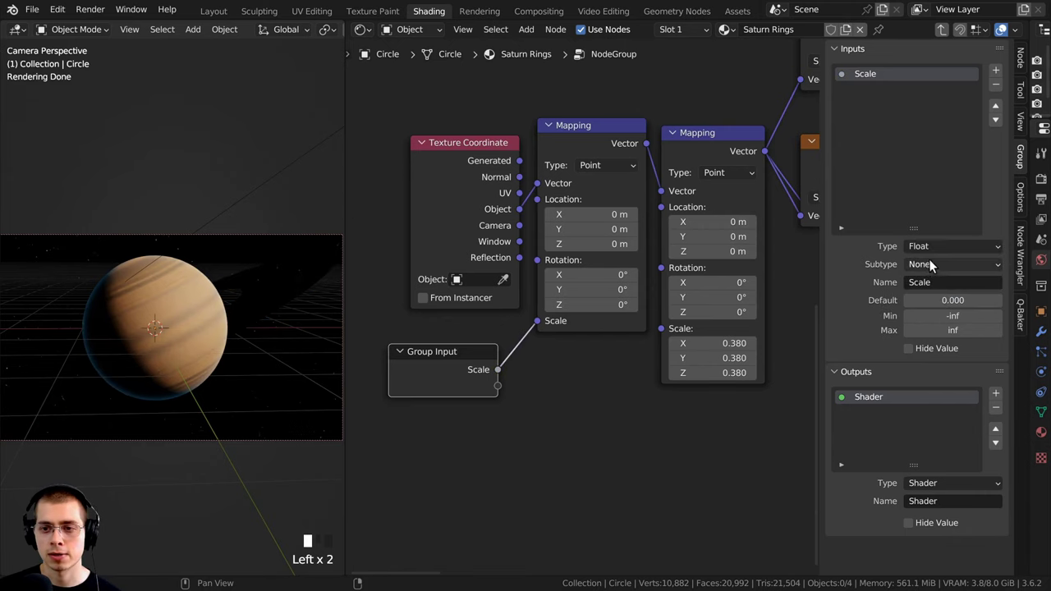
left_click(936, 301)
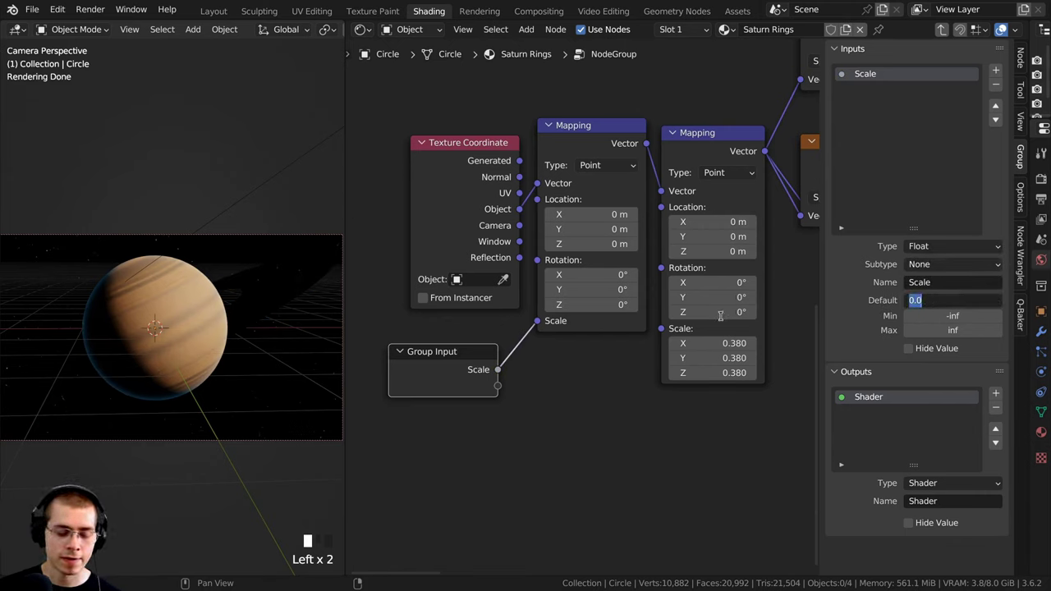
type("1")
left_click(673, 298)
- Leave the node group and set the Scale value on the group node to 1
key("Tab")
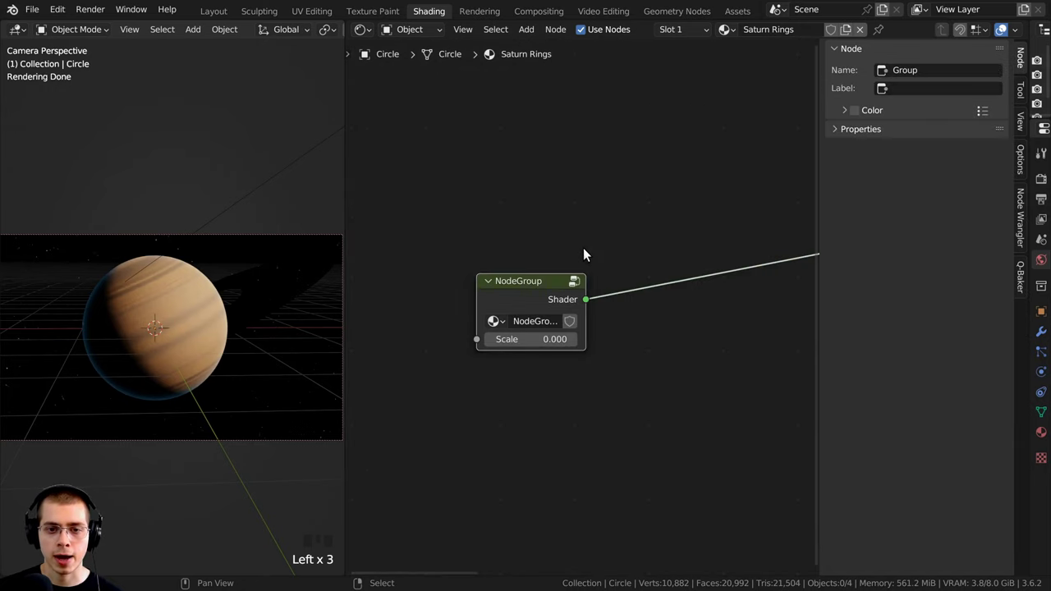
left_click(526, 340)
type("1")
left_click(542, 277)
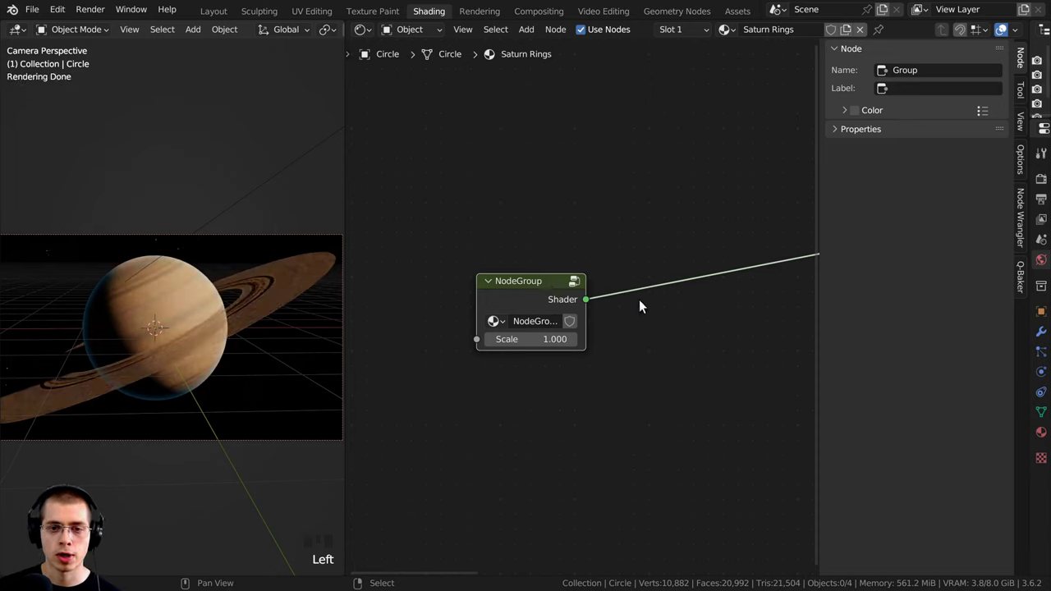
- Move the group node directly beside the Material Output node and widen it
scroll(639, 299, "down", 6)
middle_click_drag(639, 300, 473, 311)
left_click_drag(430, 311, 681, 190)
middle_click_drag(682, 190, 422, 231)
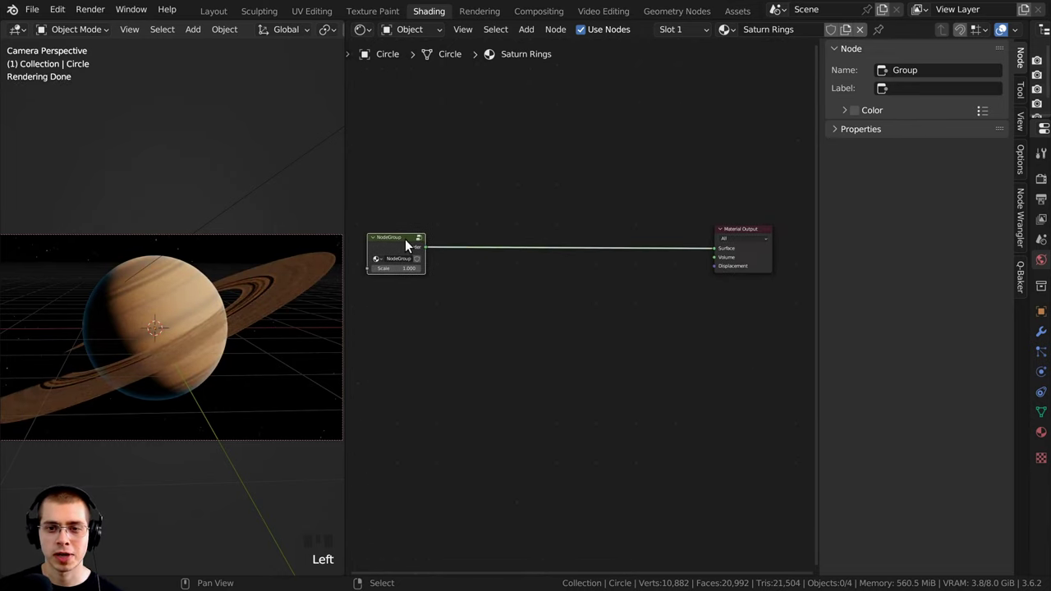
left_click_drag(405, 239, 688, 235)
key("Home")
key("g")
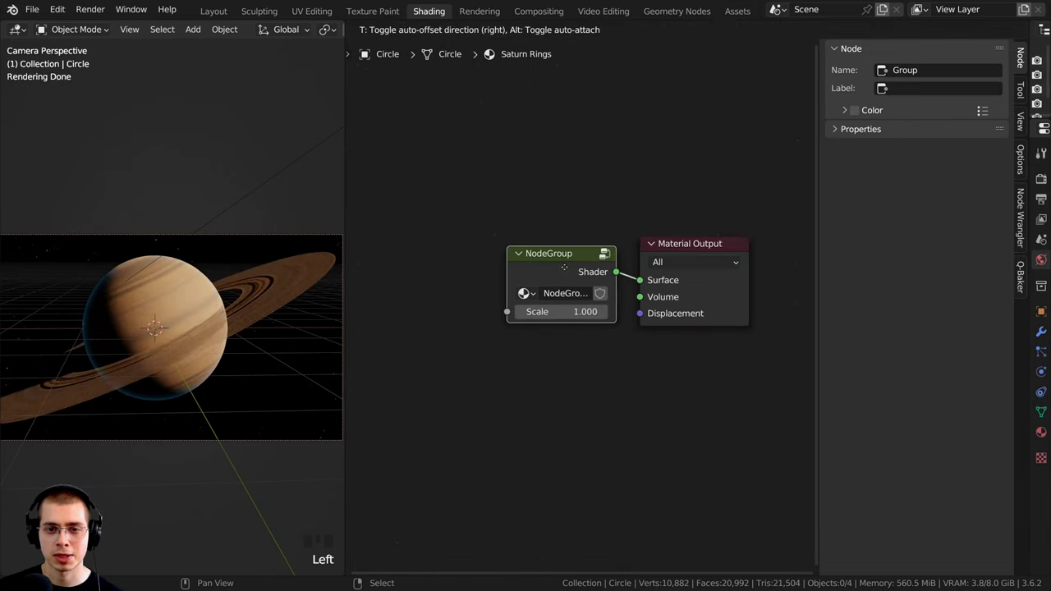
left_click(534, 271)
left_click_drag(511, 263, 403, 265)
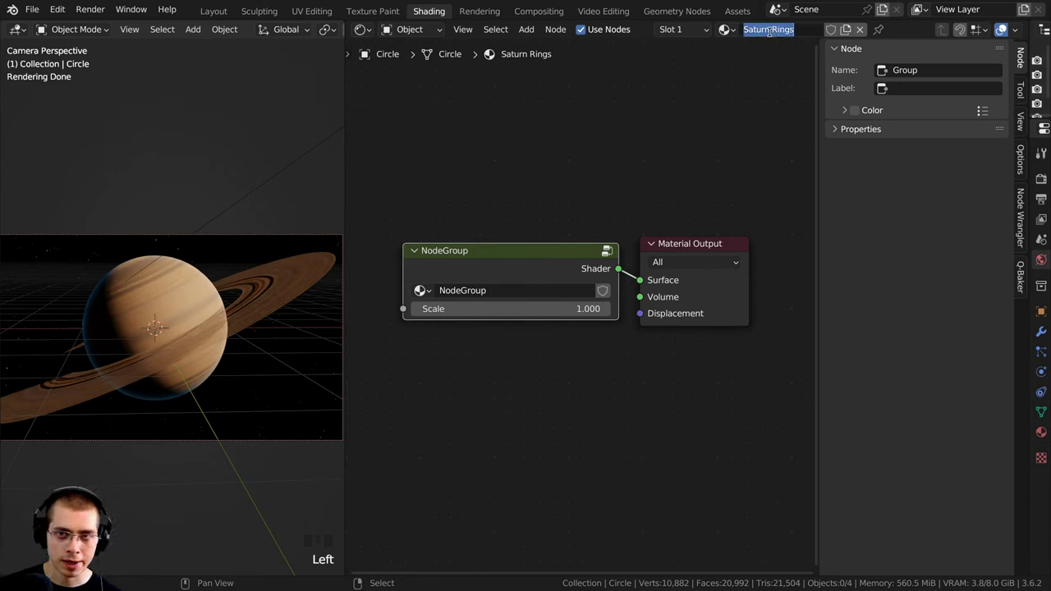
- Rename the node group as Saturn Rings and try out its Scale value on the rings
double_click(515, 292)
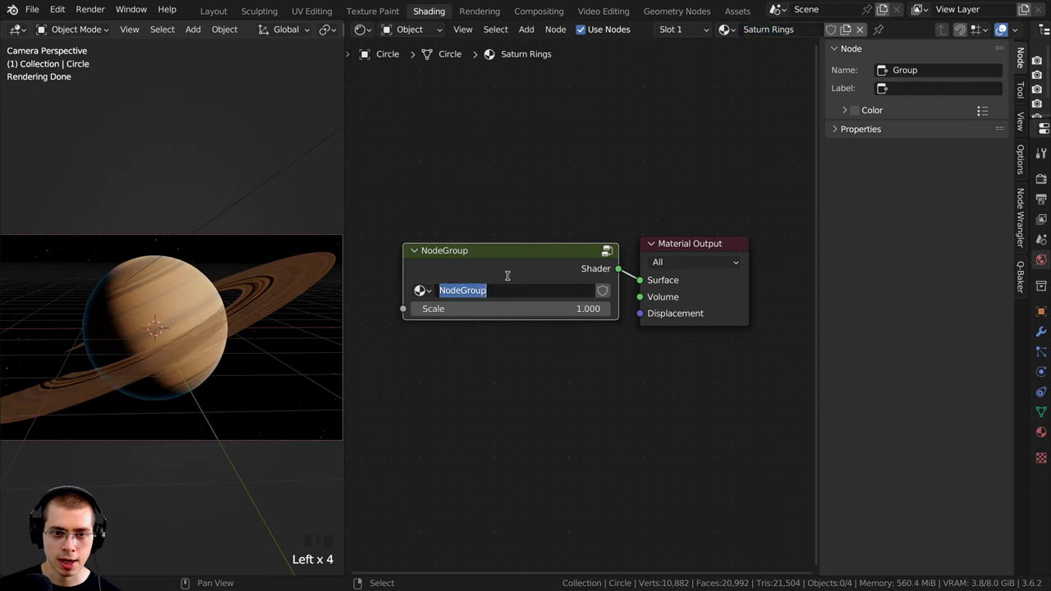
type("Saturn Rings")
left_click(458, 250)
double_click(443, 251)
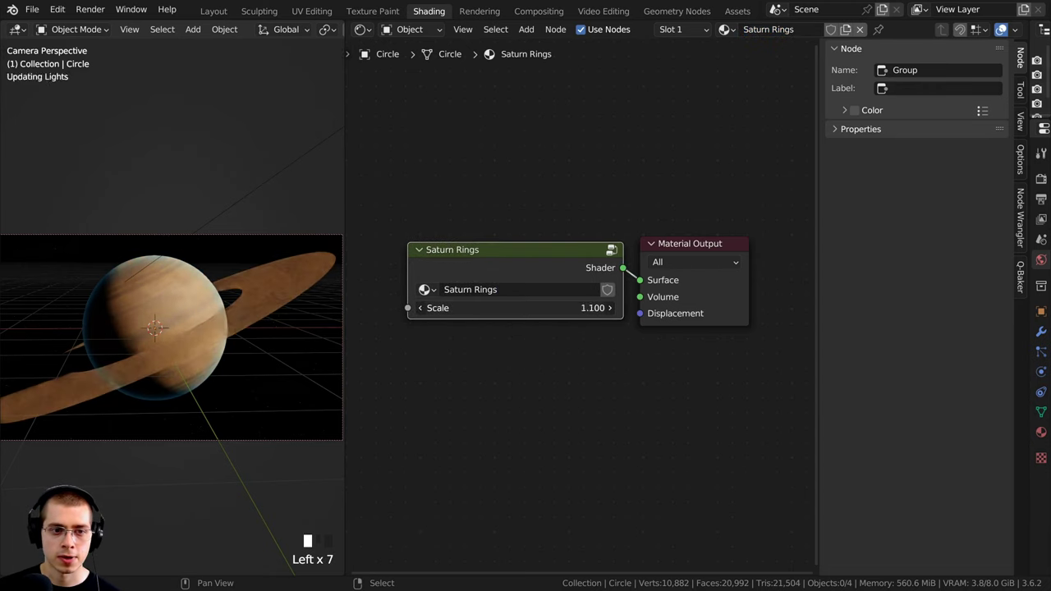
left_click_drag(461, 249, 458, 250)
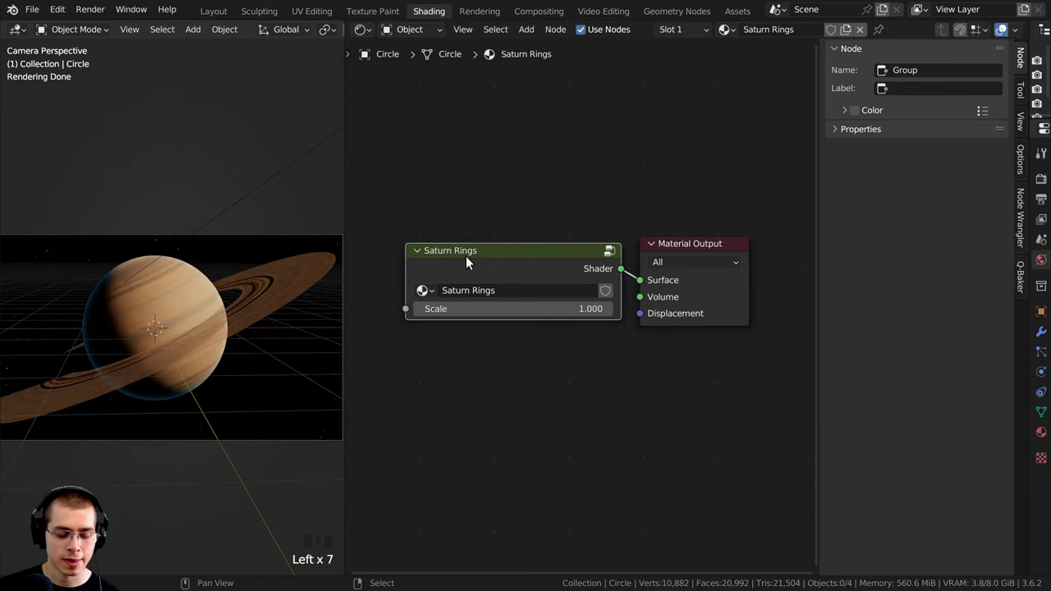
- Inside the node group, preview how the lower Voronoi Texture's Scale affects the rings, cancelling the change
key("Tab")
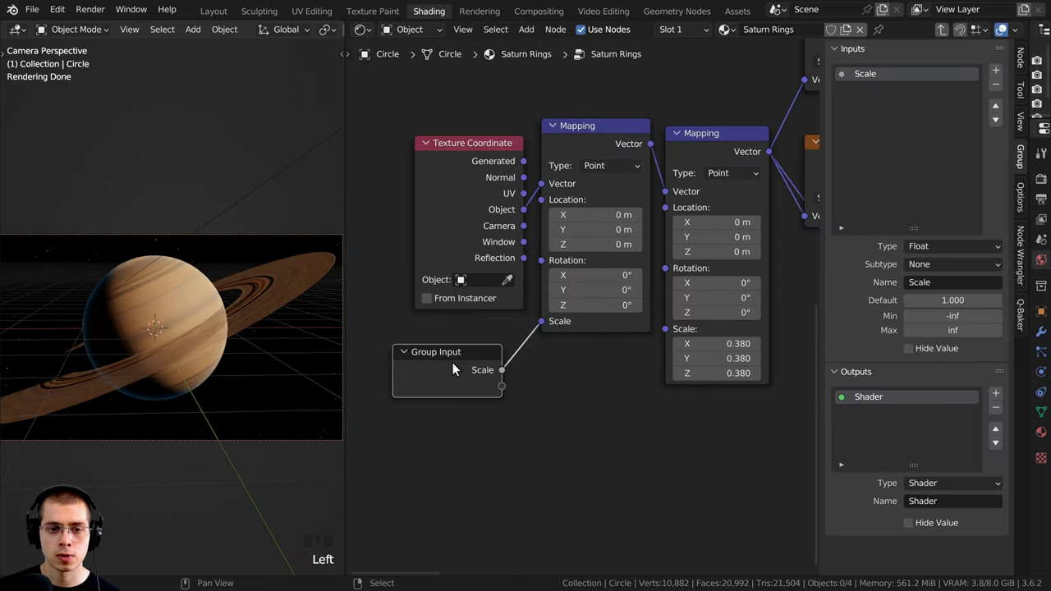
left_click_drag(451, 362, 462, 348)
scroll(681, 322, "down", 5)
middle_click_drag(680, 323, 529, 356)
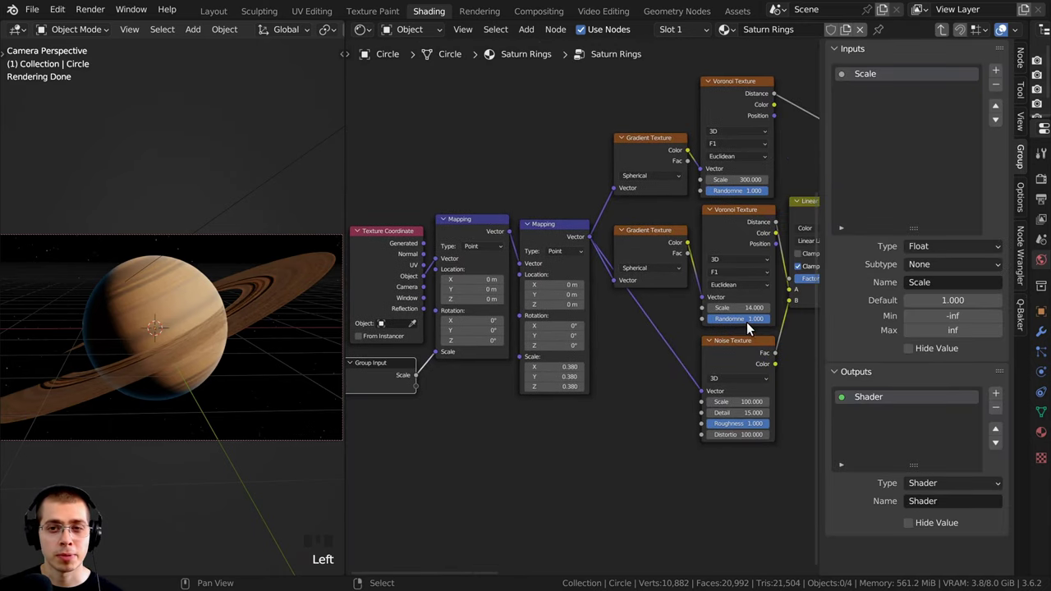
middle_click_drag(684, 289, 533, 307)
scroll(533, 306, "up", 1)
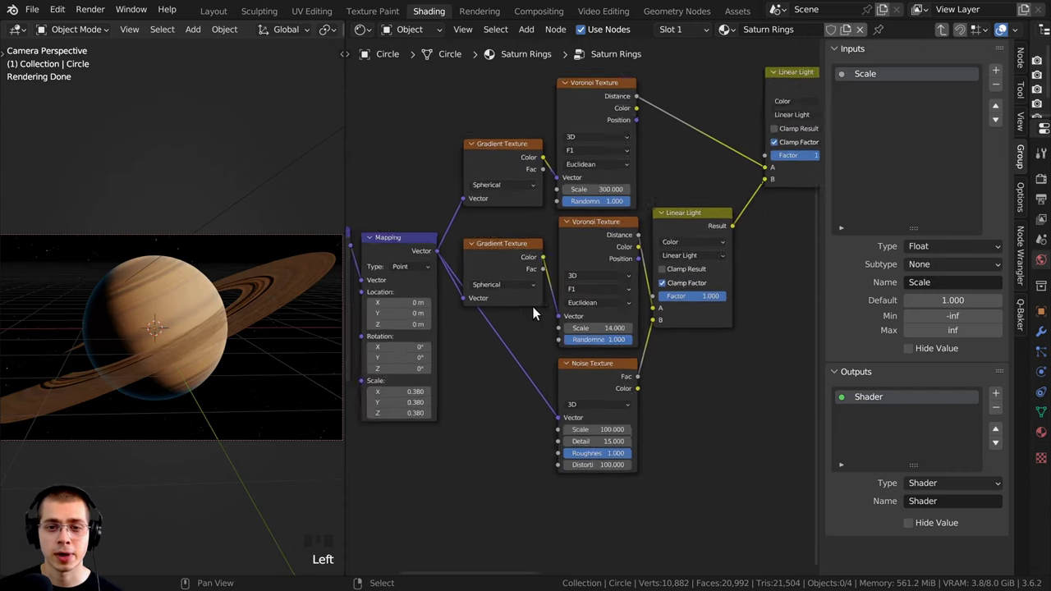
scroll(532, 306, "up", 2)
left_click_drag(603, 338, 669, 338)
right_click(603, 338)
- Preview how the upper Voronoi Texture's Scale affects the rings, cancelling the change
middle_click_drag(590, 226, 589, 320)
left_click(596, 107)
left_click_drag(598, 228, 656, 227)
right_click(598, 227)
- Move the Group Input node above the second Mapping node, near the Gradient Textures, and widen the node editor
scroll(495, 286, "down", 2)
scroll(495, 292, "down", 3)
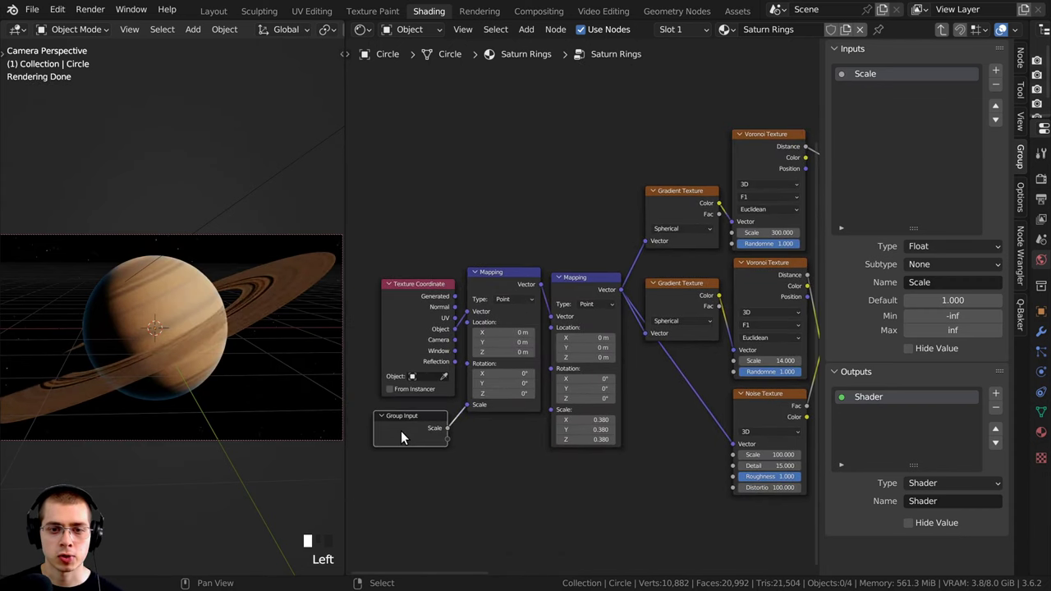
left_click_drag(400, 431, 636, 148)
left_click_drag(345, 201, 232, 202)
middle_click_drag(679, 272, 617, 277)
scroll(616, 277, "up", 4)
left_click(641, 95)
middle_click_drag(590, 231, 619, 207)
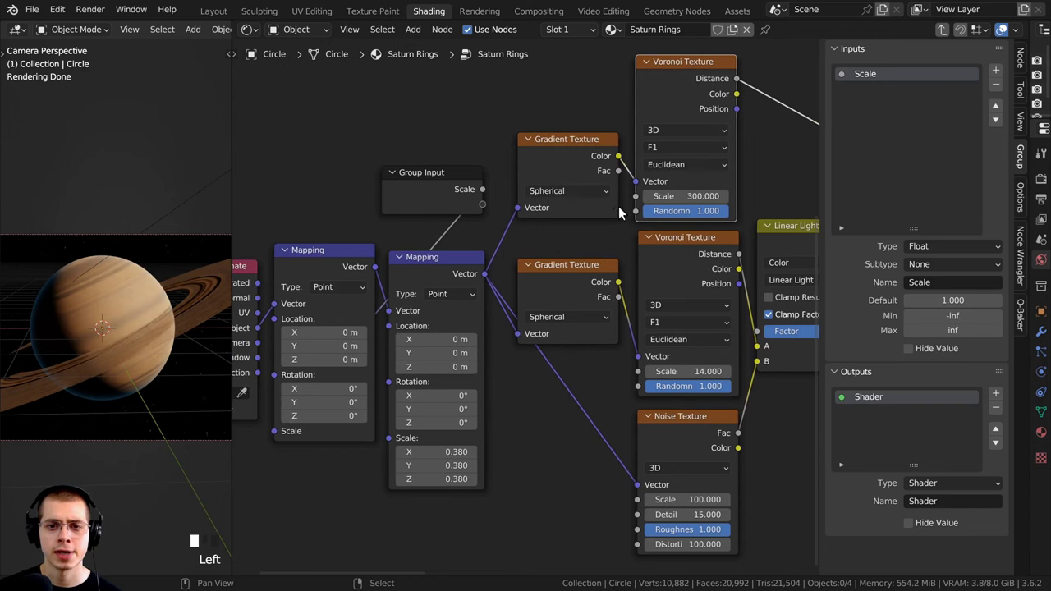
- Expose the upper and lower Voronoi Textures' Scale values as group inputs named Rings Scale 1 and Rings Scale 2
left_click_drag(637, 199, 483, 208)
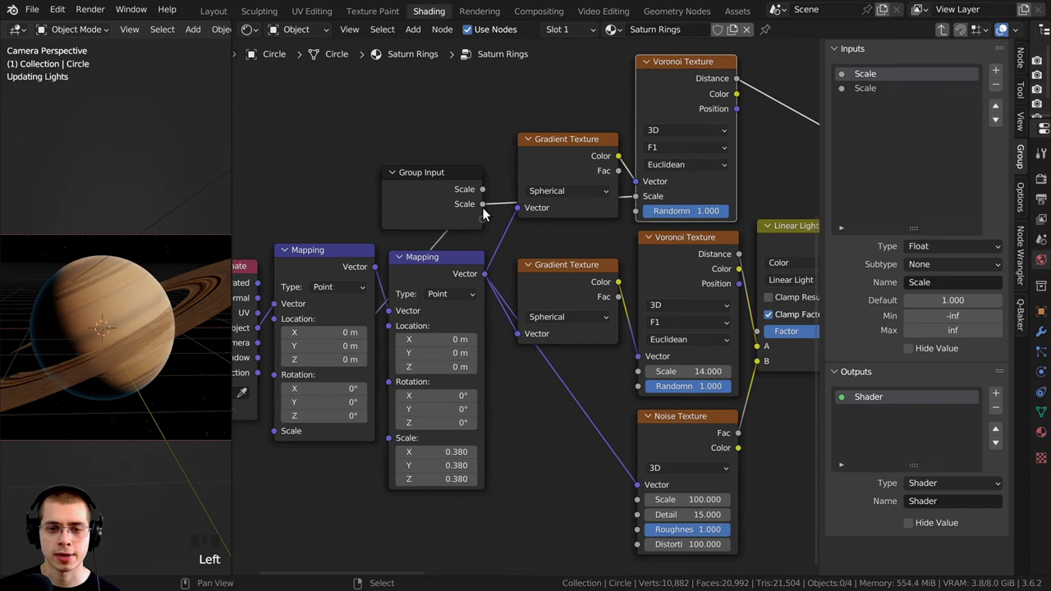
left_click_drag(638, 375, 483, 220)
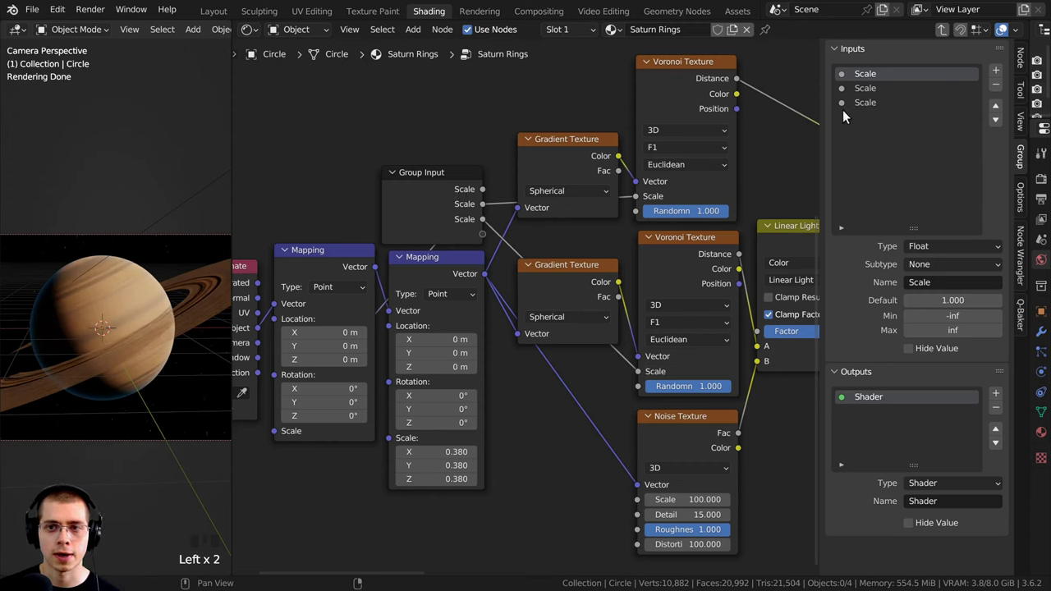
left_click(864, 92)
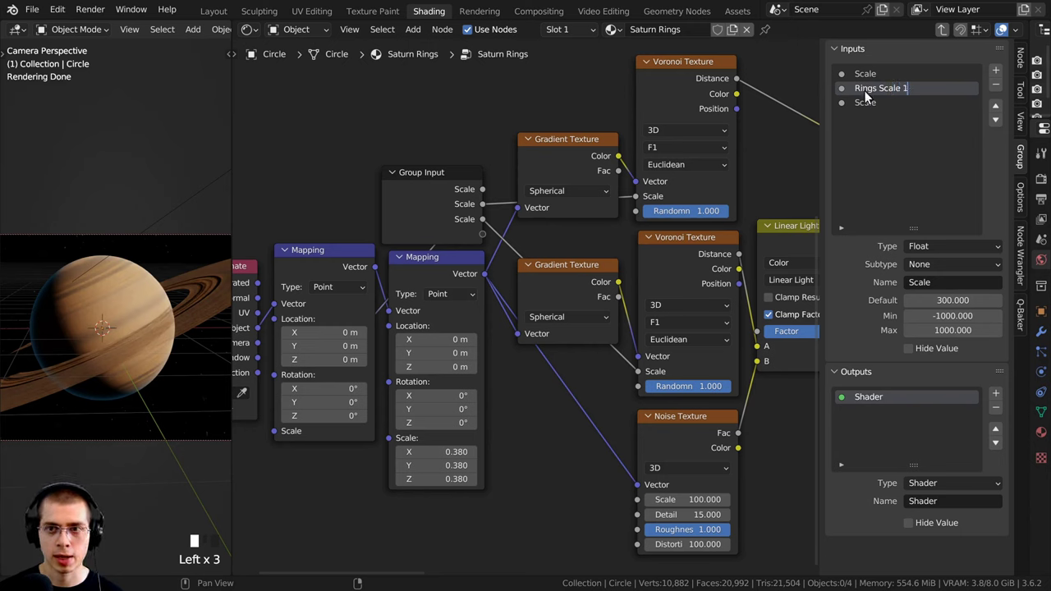
left_click(864, 100)
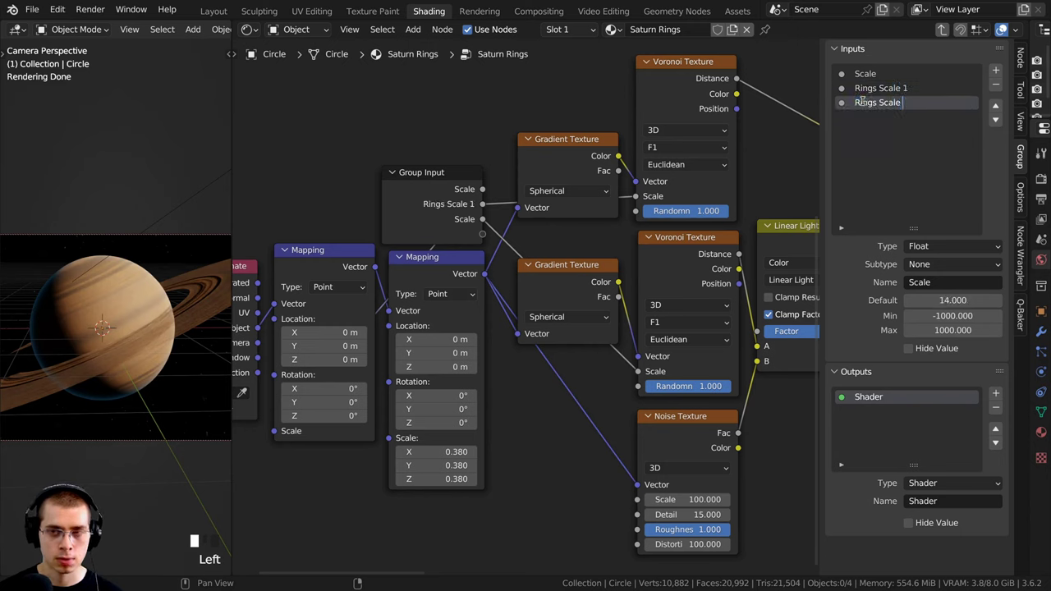
type("2")
key("Return")
left_click(864, 92)
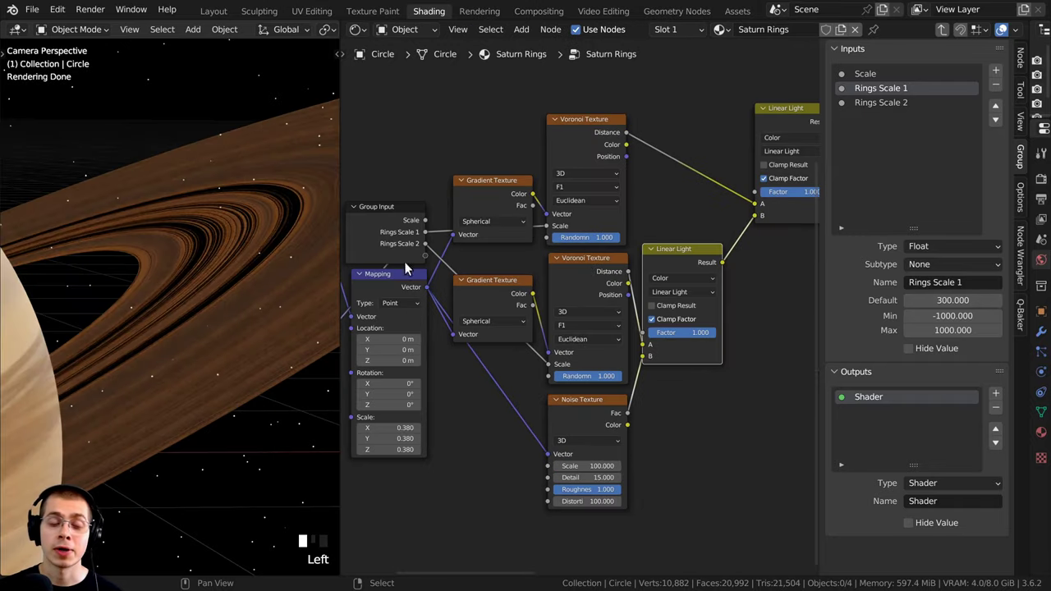
- Inspect the rings up close and expose the first Linear Light node's Factor as a group input named Rings Blur
scroll(201, 218, "up", 2)
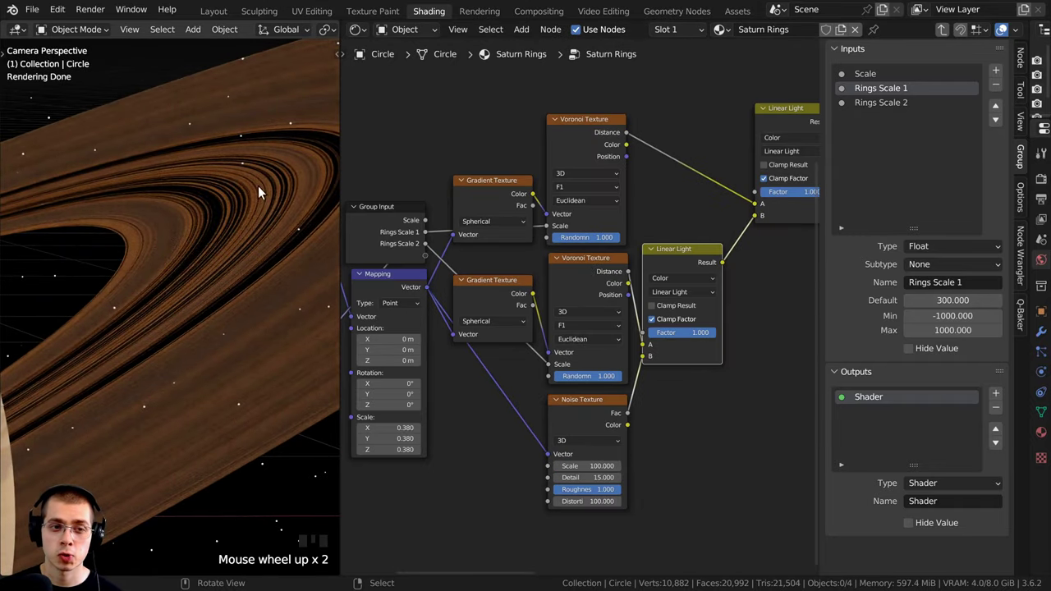
scroll(679, 351, "up", 2)
left_click_drag(731, 241, 734, 242)
scroll(685, 380, "down", 1)
middle_click_drag(683, 381, 600, 384)
left_click_drag(648, 354, 903, 164)
double_click(877, 118)
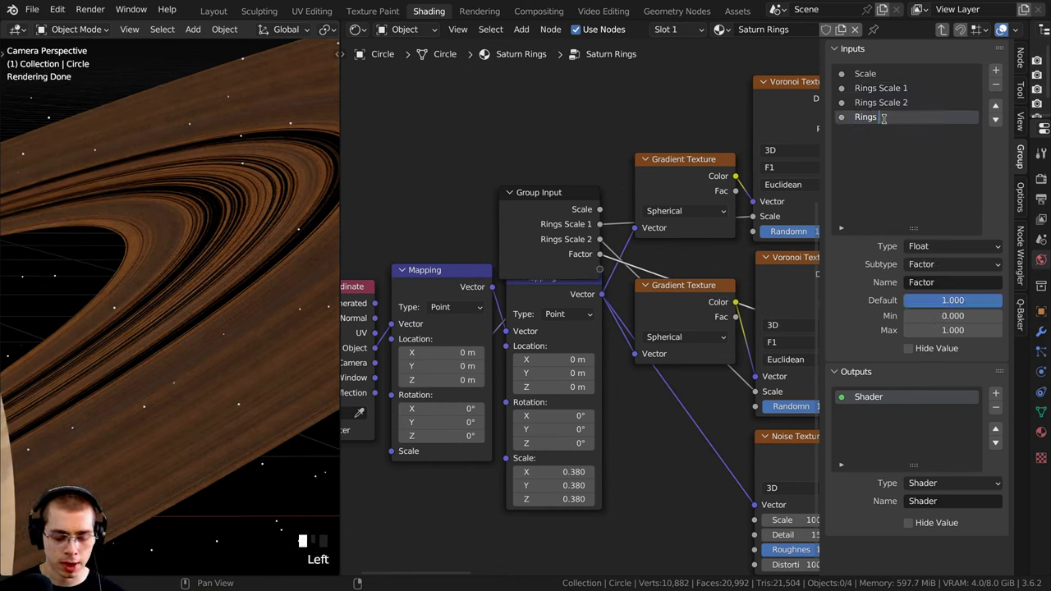
type("Rings Blur")
key("Return")
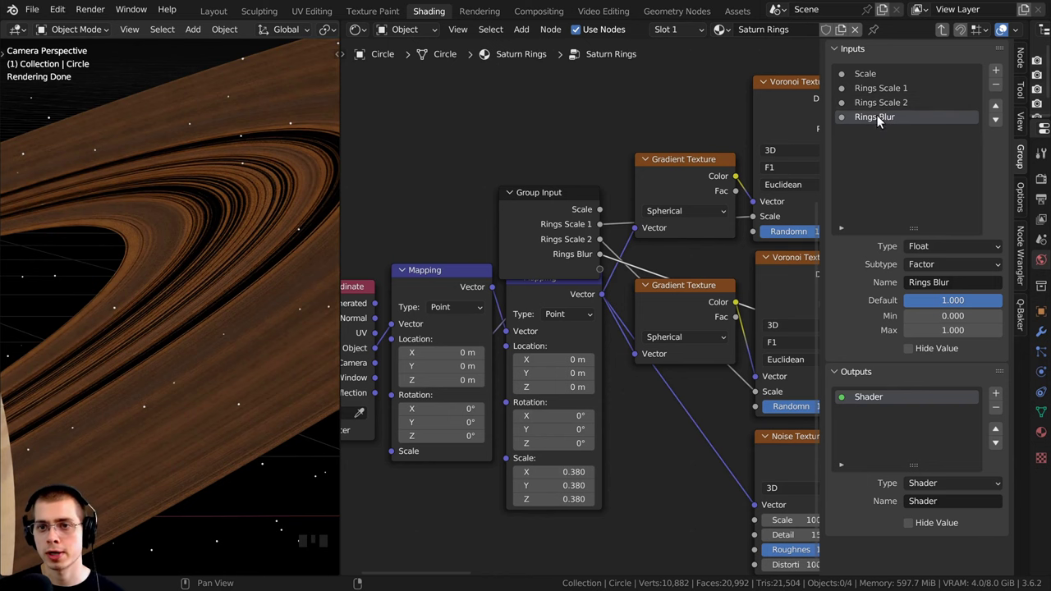
- Preview how the Factor of the Linear Light node feeding the Color Ramp changes the rings
key("a")
key("a")
scroll(669, 249, "down", 5)
middle_click_drag(669, 249, 439, 274)
scroll(714, 177, "up", 4)
middle_click_drag(716, 165, 685, 176)
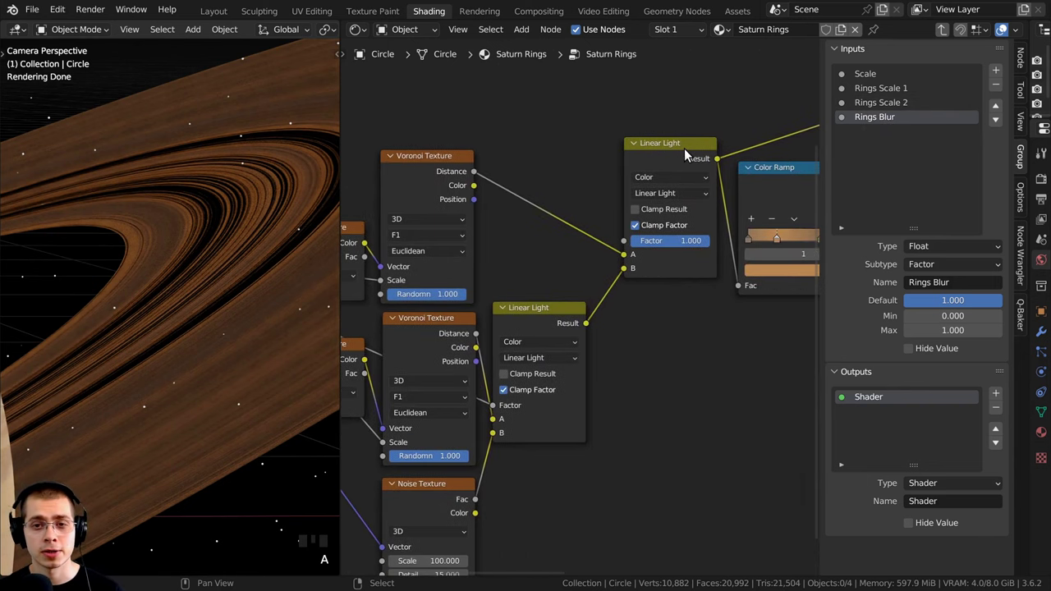
left_click(683, 155)
mouse_move(683, 242)
left_mouse_down()
mouse_move(605, 242)
mouse_move(688, 242)
left_mouse_up()
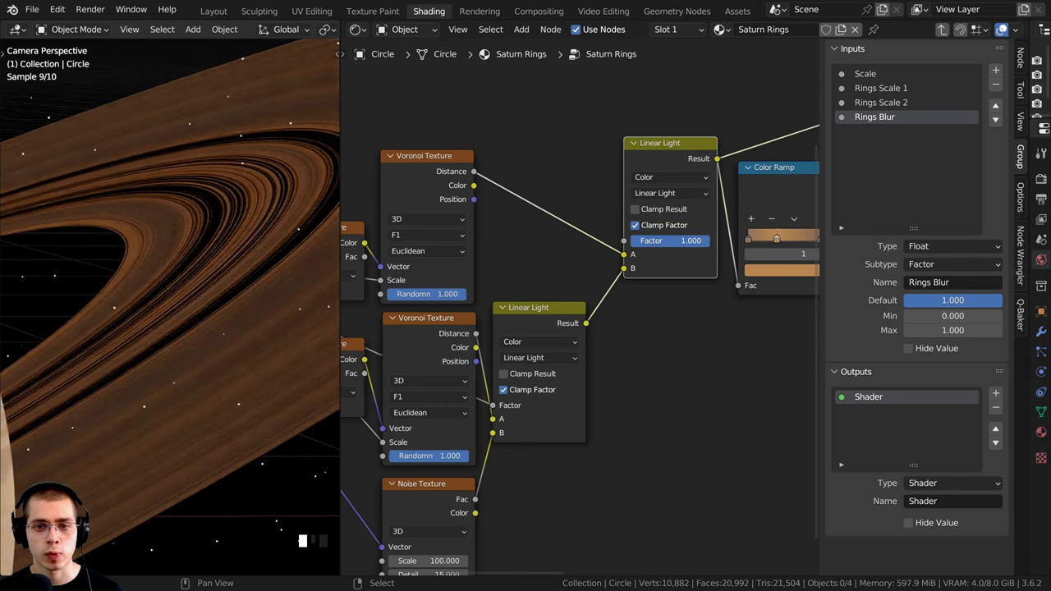
- Connect the second Linear Light node's Factor to a new Group Input socket and shift the Group Input node upward
scroll(638, 261, "down", 3)
middle_click_drag(637, 260, 644, 262)
left_click_drag(643, 259, 509, 287)
left_click(482, 262)
middle_click_drag(484, 263, 498, 267)
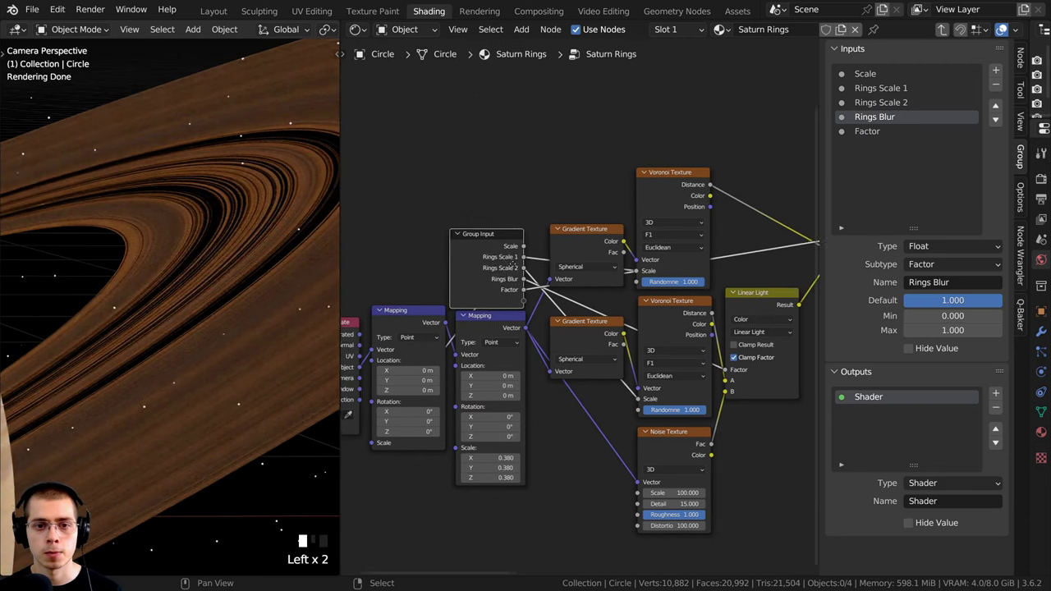
scroll(511, 275, "up", 1)
left_click_drag(514, 278, 515, 252)
scroll(514, 252, "up", 2)
middle_click_drag(515, 252, 480, 246)
- Rename the new Factor group input as Rings Randomize
double_click(863, 133)
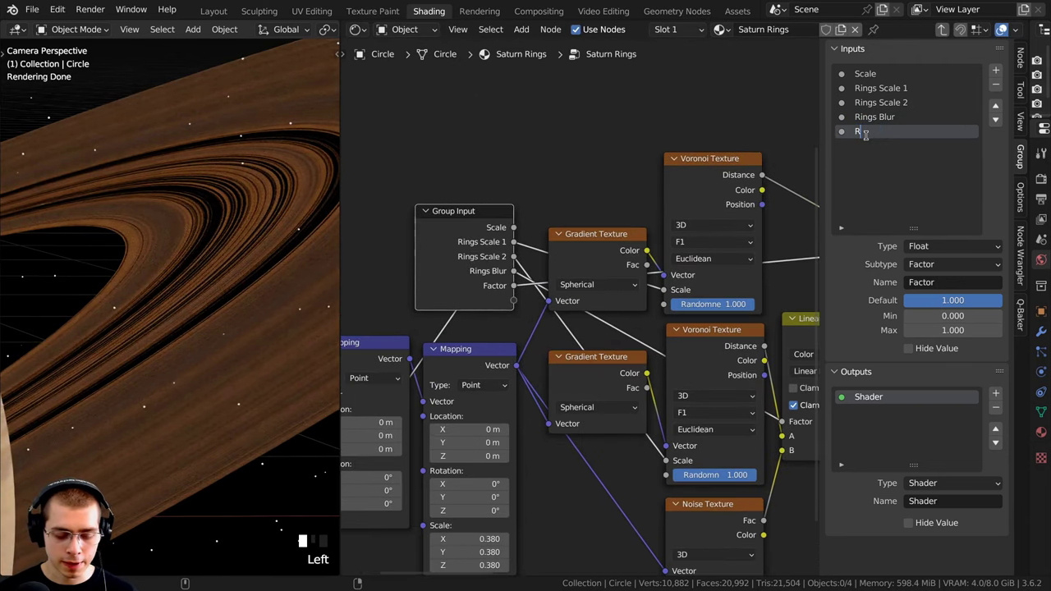
key("Return")
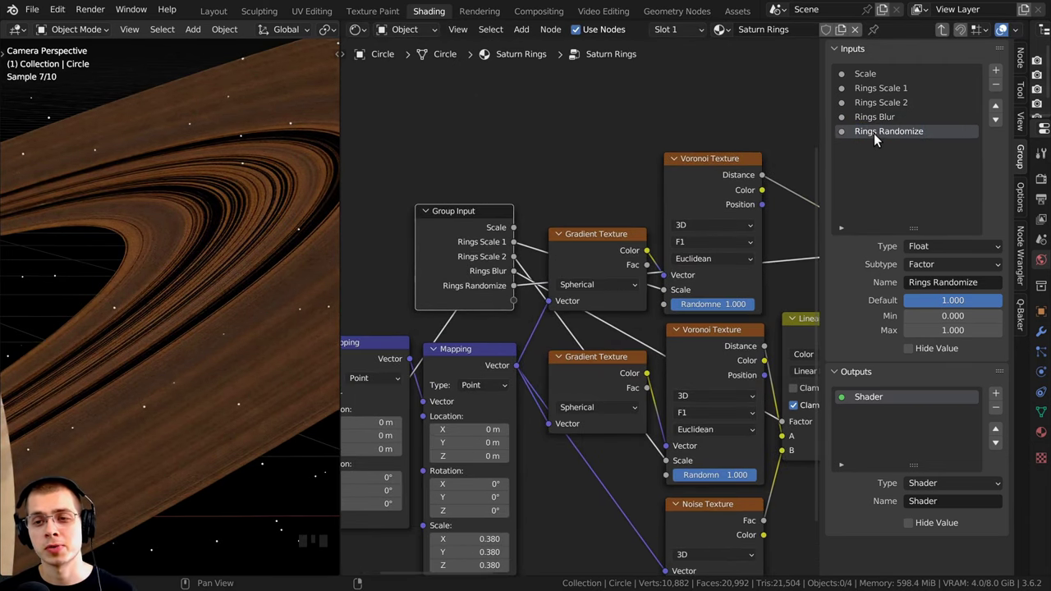
middle_click_drag(632, 270, 604, 265)
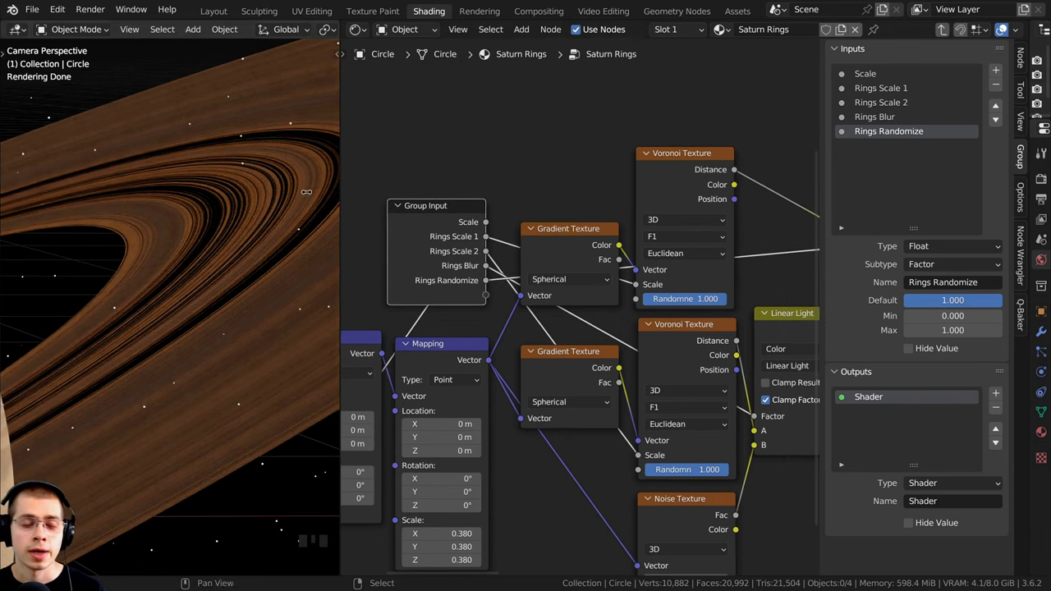
scroll(575, 197, "down", 2)
scroll(763, 176, "down", 3)
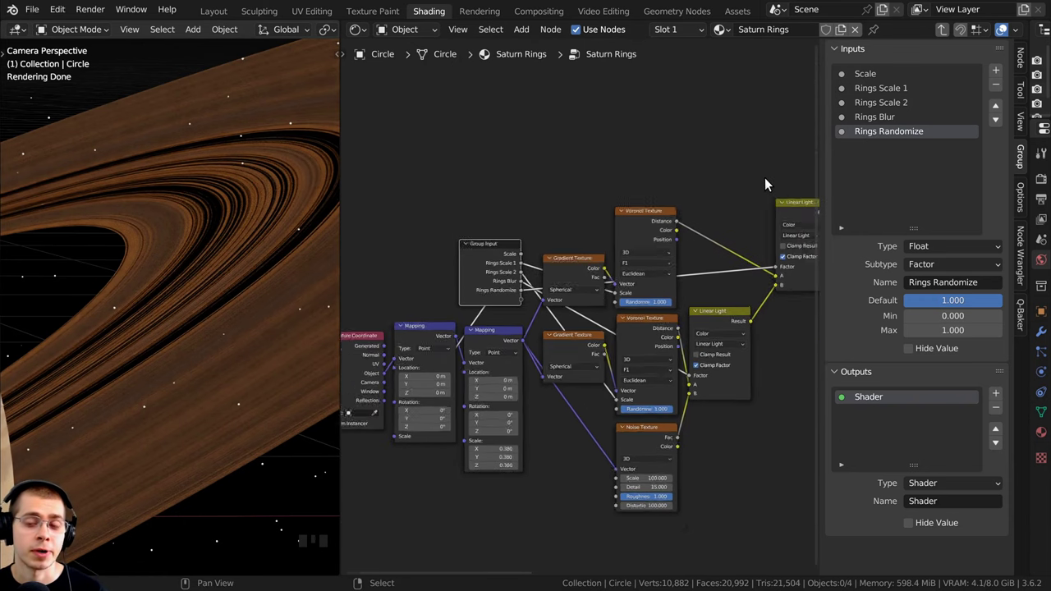
- Duplicate the Hue/Saturation/Value node and place the copy just above the smaller Color Ramp's output link
middle_click_drag(702, 185, 404, 214)
middle_click_drag(612, 197, 450, 294)
scroll(541, 271, "up", 5)
left_click_drag(514, 207, 501, 211)
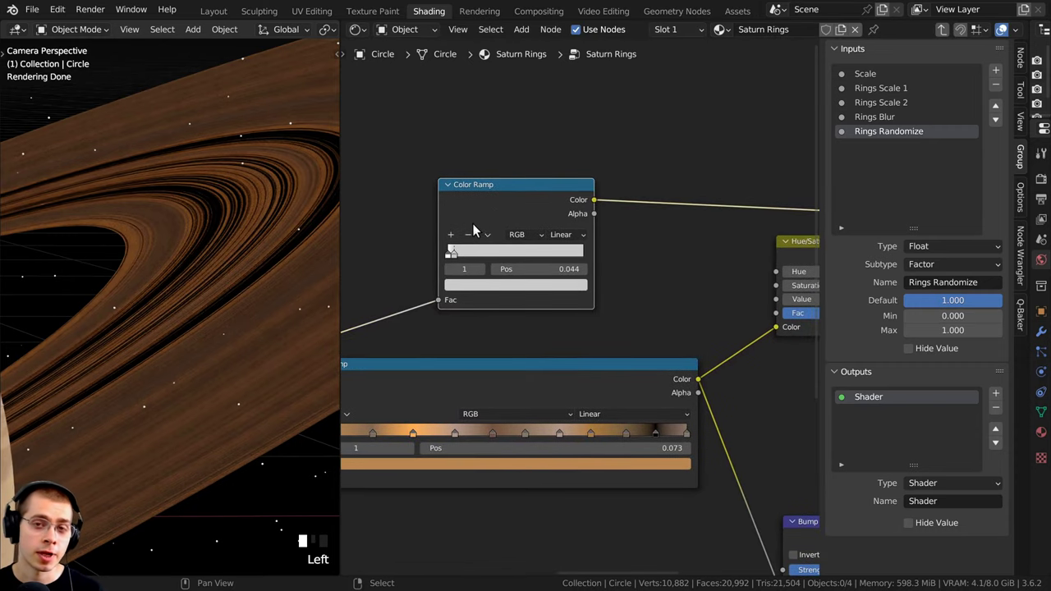
scroll(566, 249, "down", 1)
middle_click_drag(757, 226, 680, 311)
right_click(644, 276)
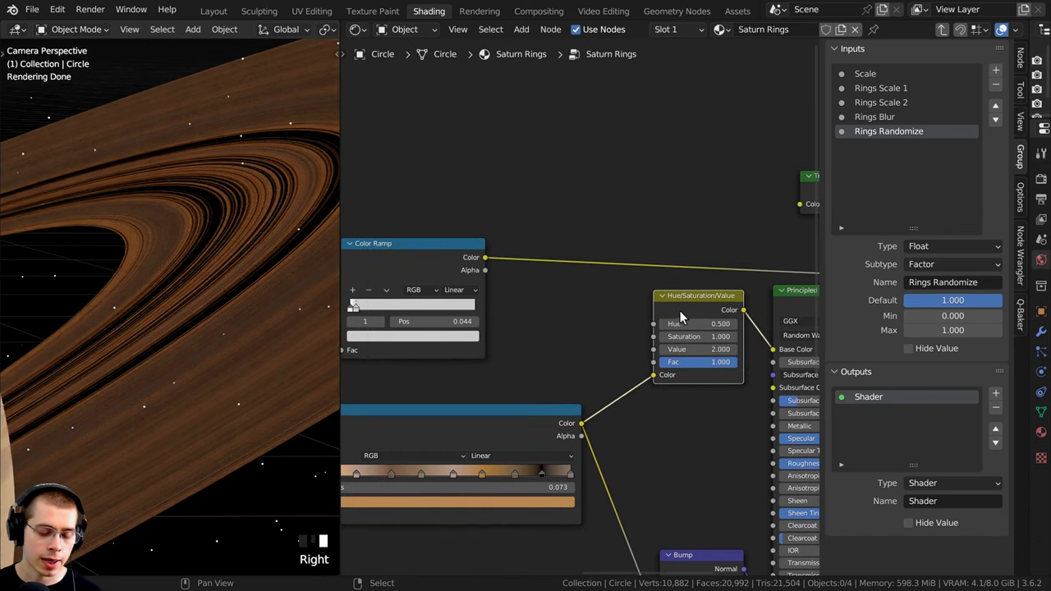
key("shift+d")
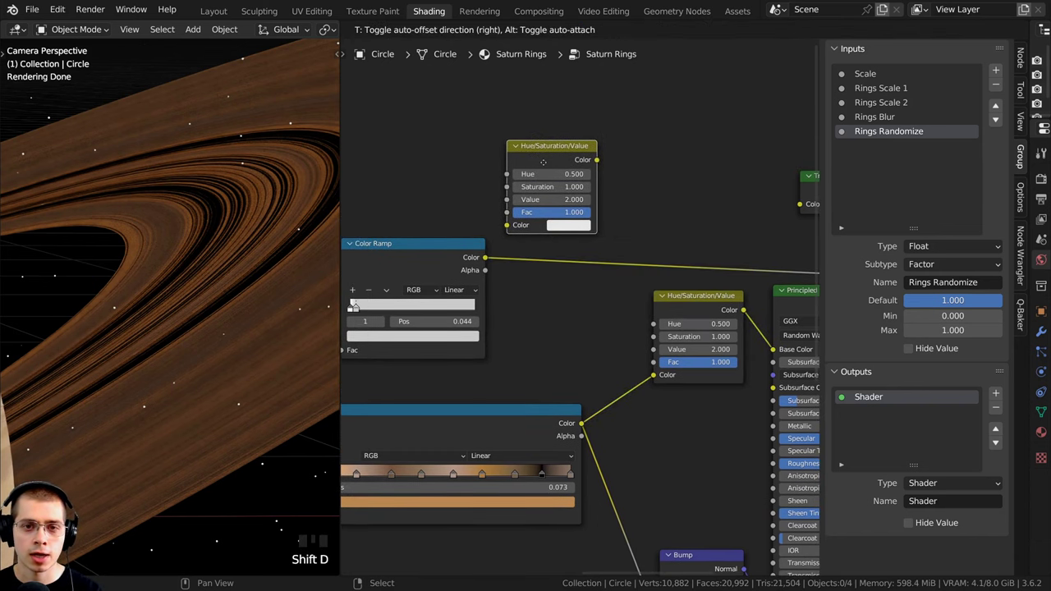
left_click(554, 198)
- Reset the duplicated Hue/Saturation/Value node's Value to 1.000 and insert the node on the smaller Color Ramp's Color output link
scroll(555, 198, "up", 1)
middle_click_drag(555, 197, 580, 229)
left_click_drag(563, 191, 573, 171)
key("BackSpace")
middle_click_drag(579, 181, 596, 189)
left_click_drag(596, 189, 607, 272)
left_click_drag(606, 272, 612, 273)
- Preview how the Value of the inserted Hue/Saturation/Value node affects the transparency of the rings
middle_click_drag(591, 299, 609, 284)
scroll(609, 286, "up", 2)
left_click_drag(631, 300, 722, 299)
right_click(627, 297)
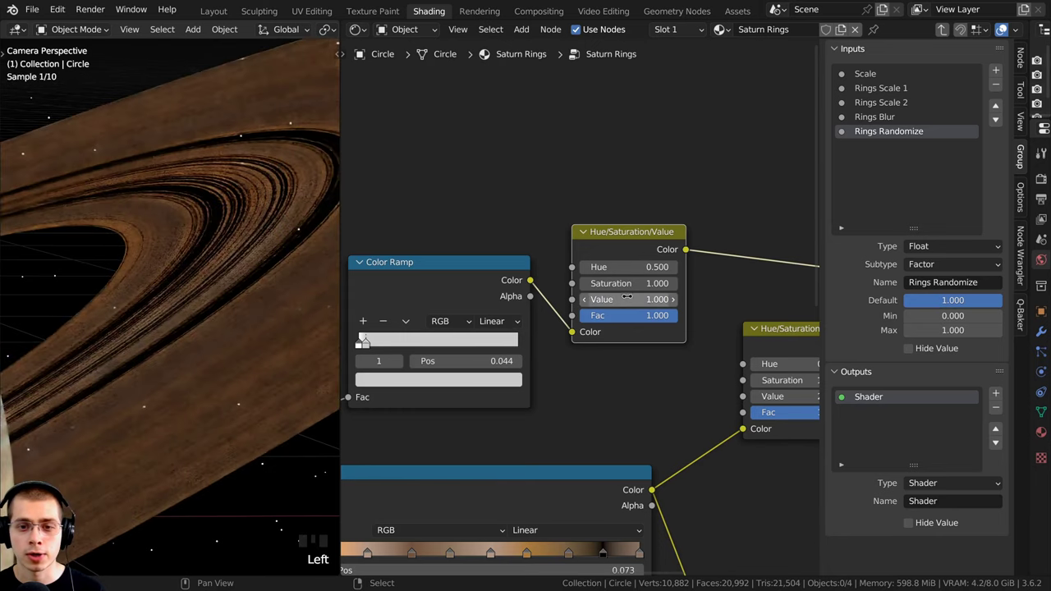
scroll(582, 308, "down", 1)
scroll(588, 317, "down", 1)
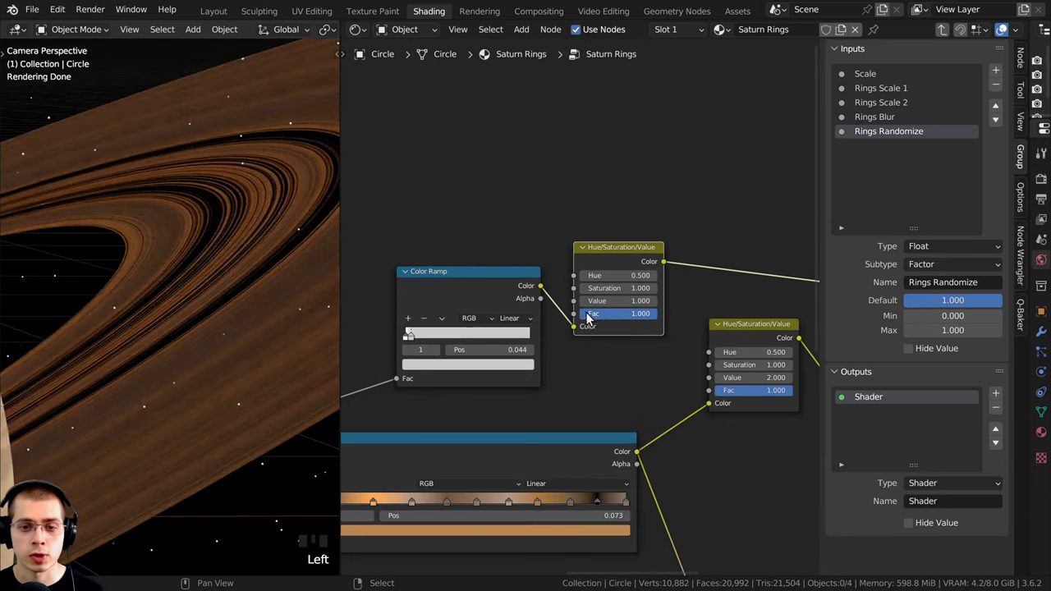
- Connect the inserted Hue/Saturation/Value node's Value to a new Group Input socket and rename it Rings Transparent
left_click_drag(573, 301, 532, 422)
double_click(871, 146)
type("Rings Transparent")
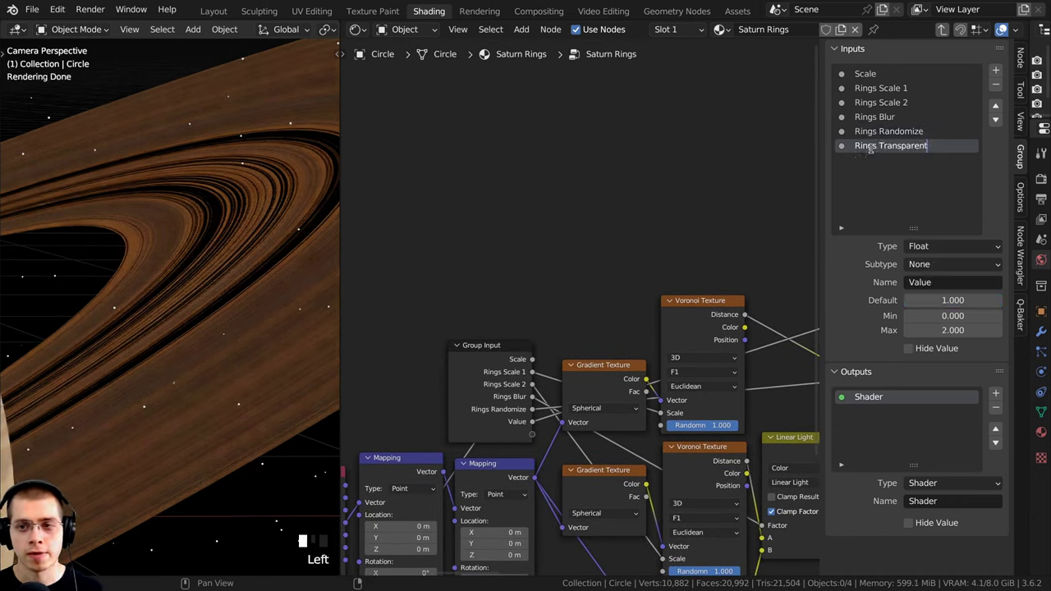
key("Return")
double_click(872, 149)
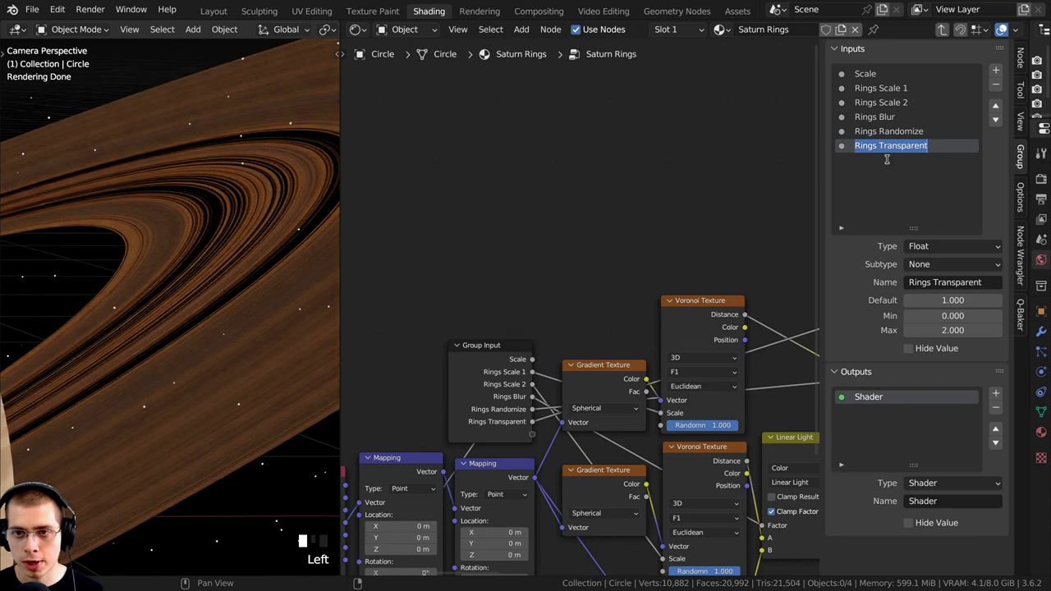
left_click(887, 160)
- Move the Group Input node near the Principled BSDF and expose the shader's Roughness as a new group input
scroll(558, 251, "down", 2)
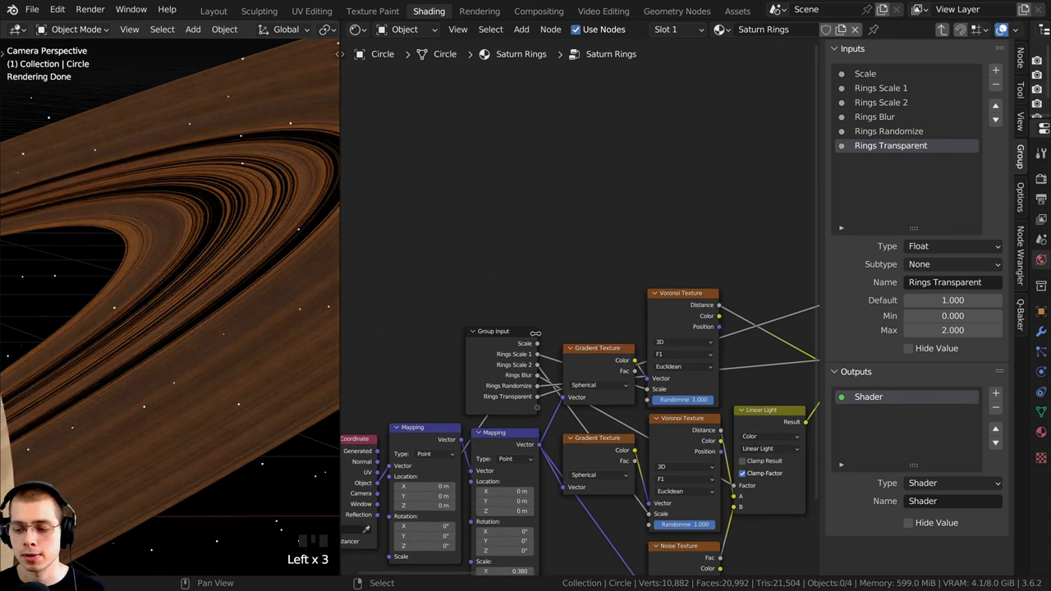
scroll(536, 333, "down", 6)
middle_click_drag(536, 334, 457, 279)
right_click(426, 300)
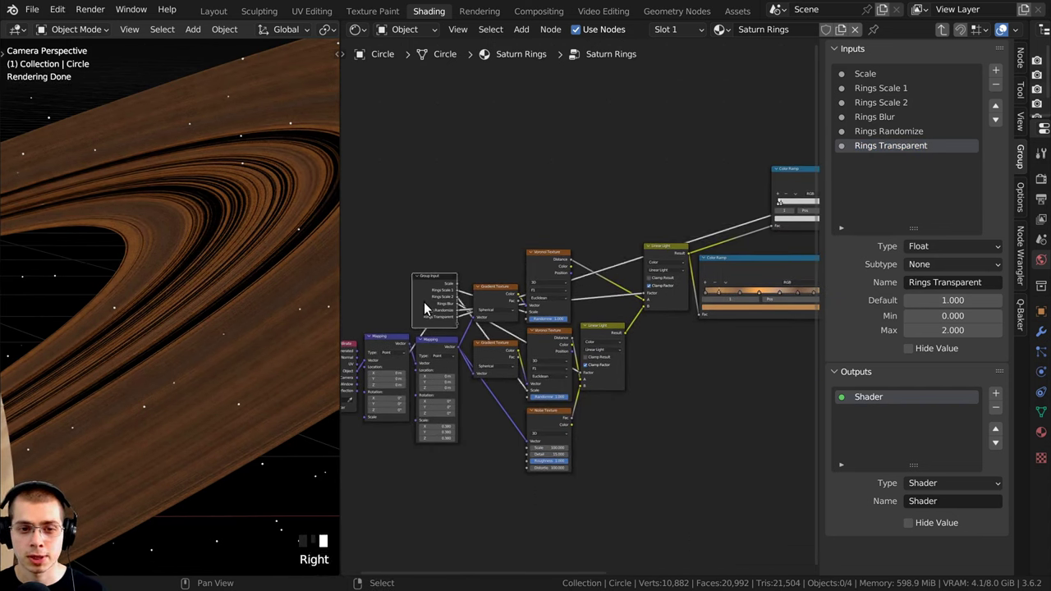
right_click_drag(424, 303, 725, 363)
scroll(761, 370, "up", 4)
middle_click_drag(765, 370, 561, 378)
right_click_drag(516, 361, 653, 369)
middle_click_drag(727, 353, 563, 306)
scroll(713, 353, "up", 1)
left_click_drag(726, 220, 511, 374)
- Connect the Bump node's Strength to a new Group Input socket and rename it Bump Strength
scroll(670, 311, "up", 2)
middle_click_drag(669, 310, 683, 261)
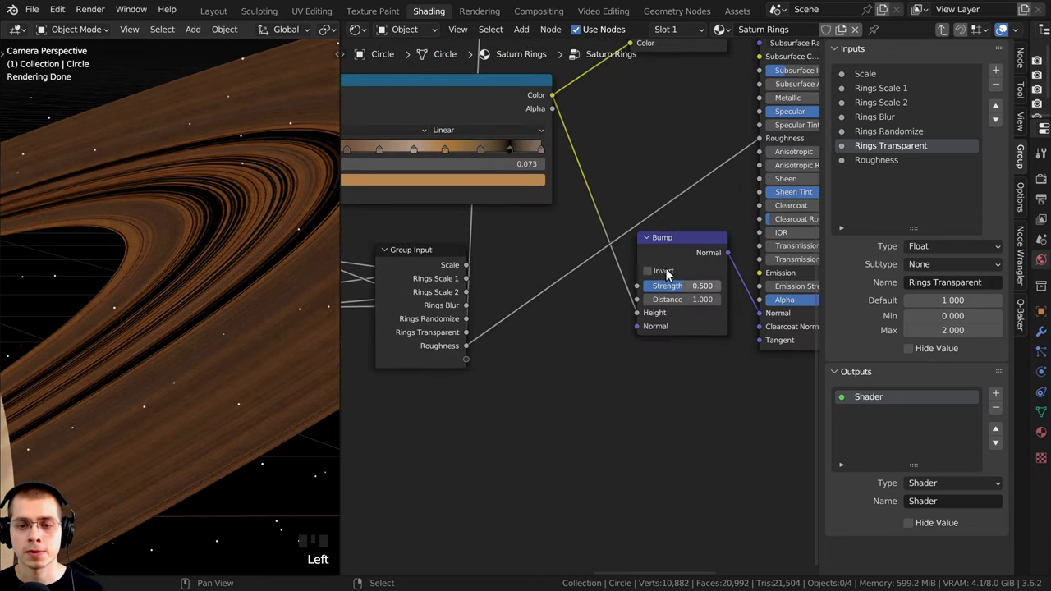
left_click_drag(637, 287, 464, 362)
left_click(870, 175)
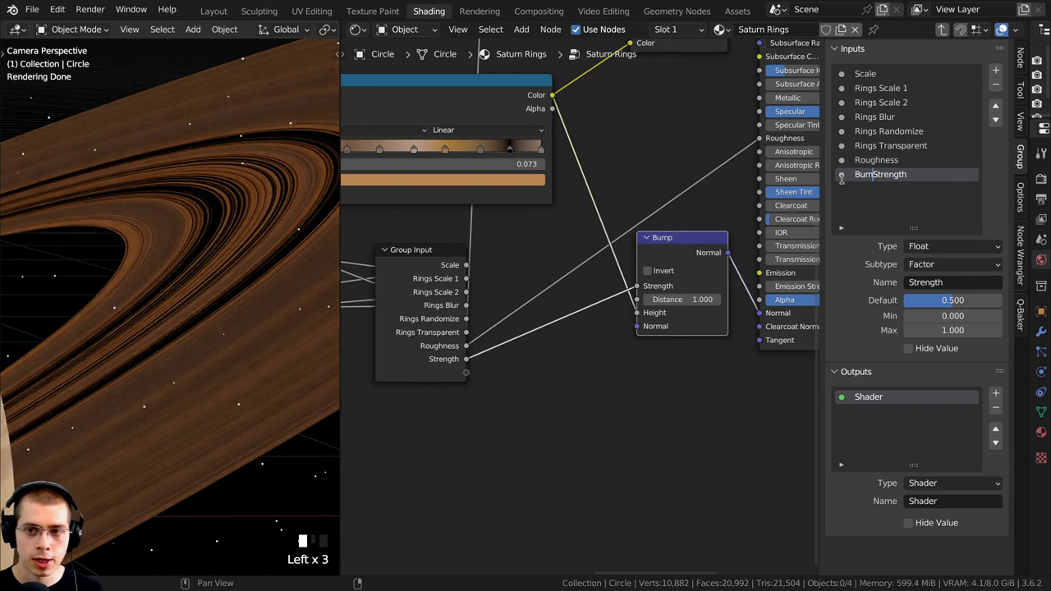
left_click(841, 180)
scroll(589, 300, "down", 3)
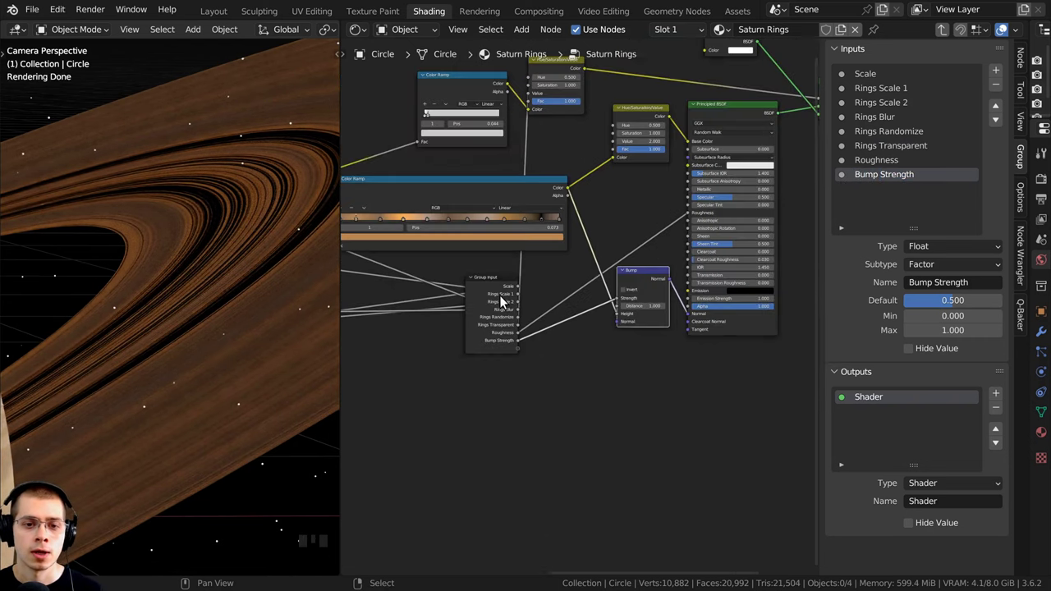
- Move the Group Input node back to the start of the node tree, directly below the Texture Coordinate node
right_click(497, 300)
scroll(611, 293, "down", 2)
middle_click_drag(611, 293, 874, 324)
right_click_drag(789, 325, 394, 412)
middle_click_drag(455, 404, 526, 405)
key("g")
scroll(477, 394, "up", 3)
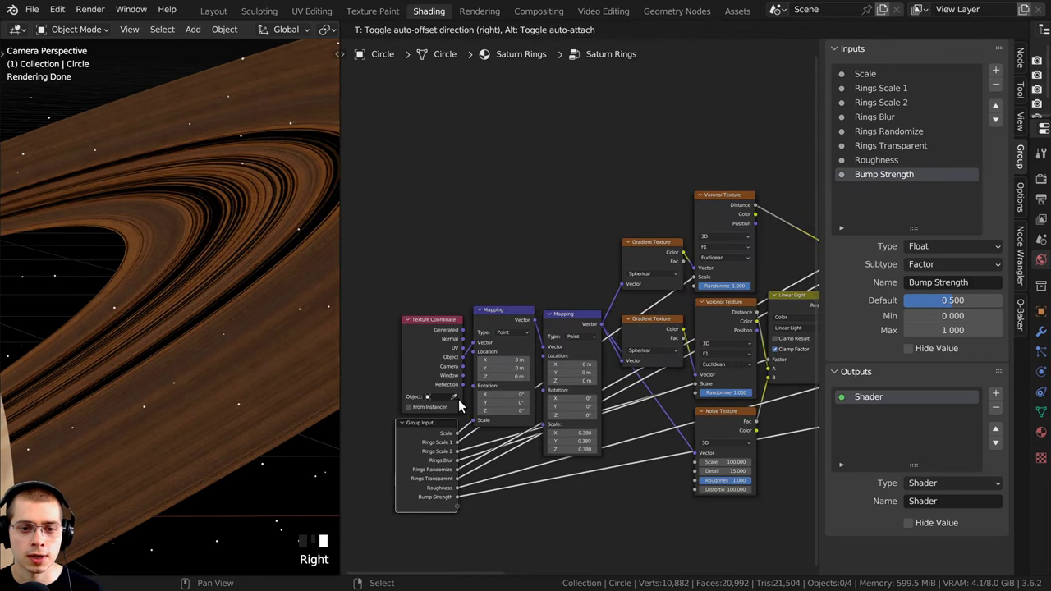
left_click(492, 364)
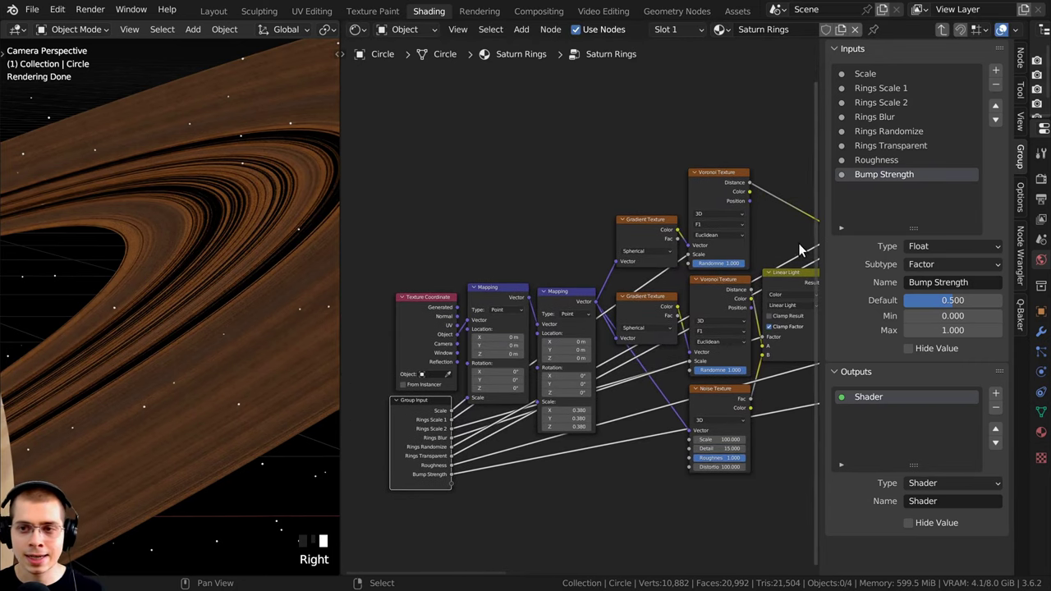
- Hide the node editor's sidebar and exit the Saturn Rings node group
key("n")
scroll(741, 239, "up", 4)
left_click(678, 243)
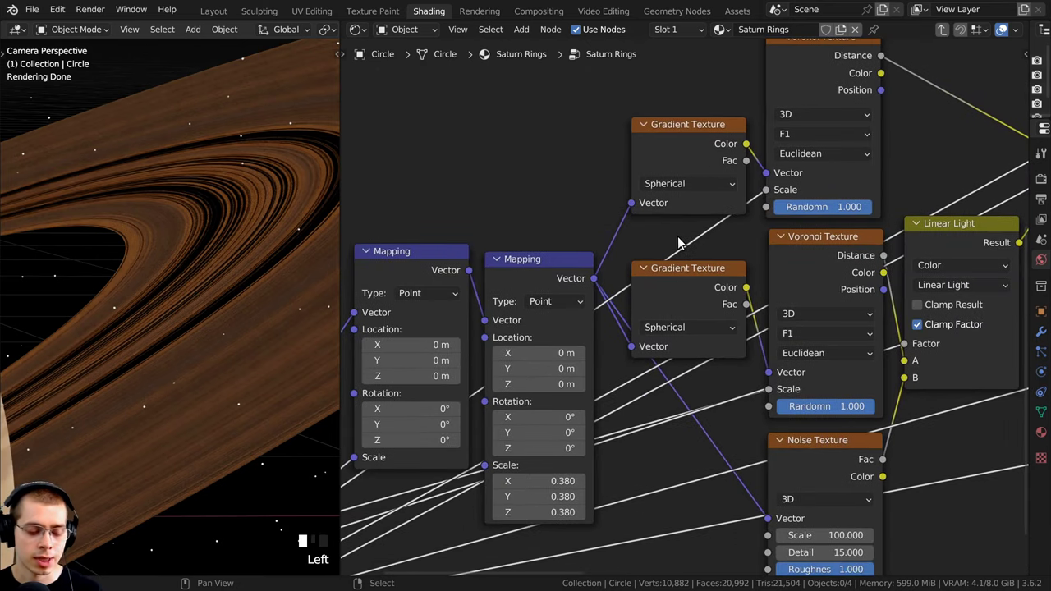
key("Tab")
left_click_drag(658, 259, 672, 223)
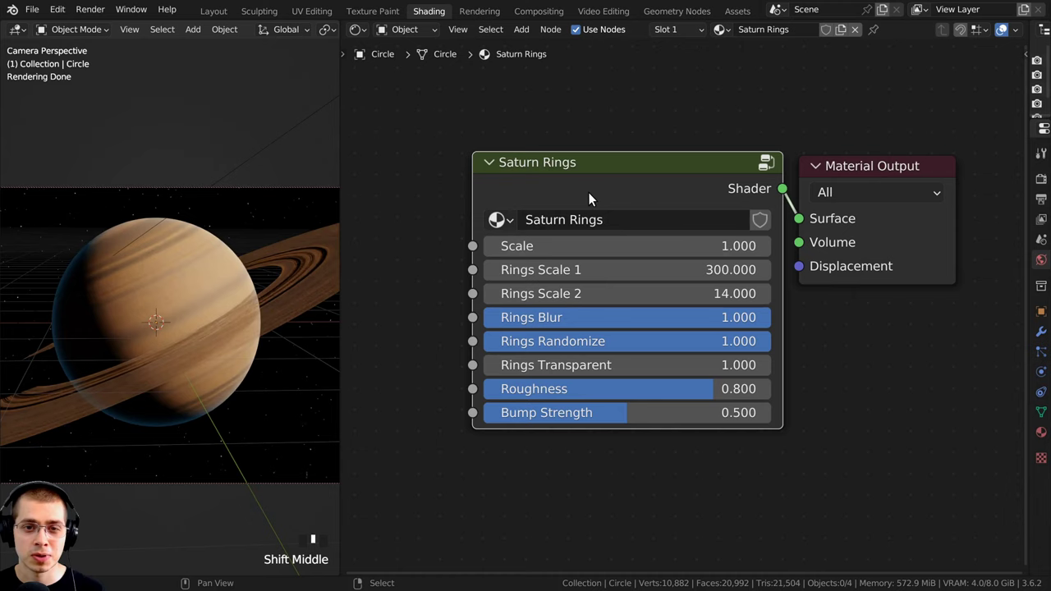
- Preview how the Saturn Rings group's Scale and Rings Randomize inputs change the look of the rings
left_click_drag(607, 246, 519, 336)
right_click(579, 246)
scroll(608, 335, "down", 3)
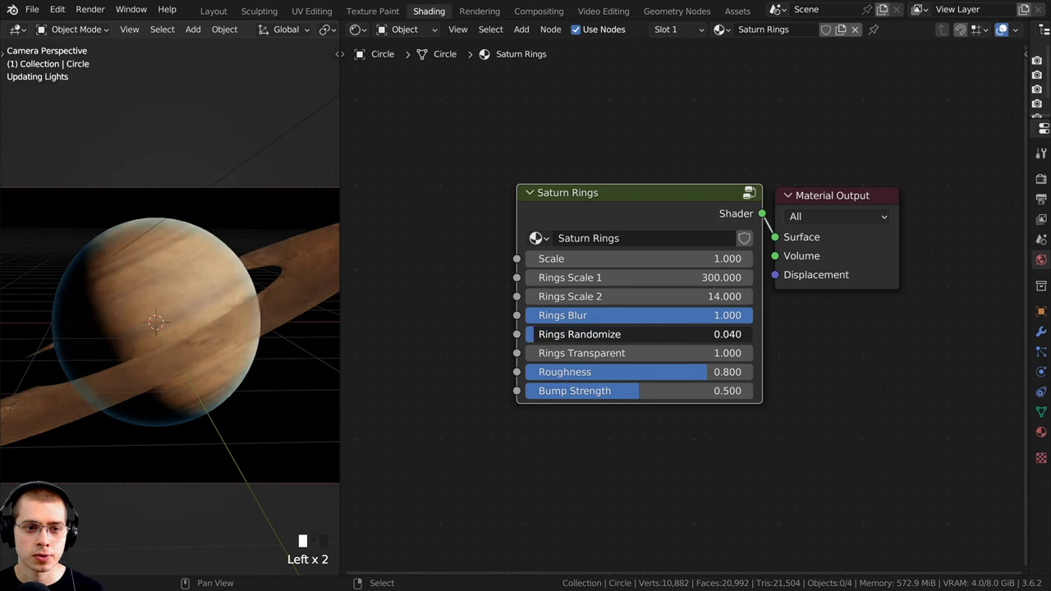
left_click_drag(381, 336, 606, 335)
middle_click_drag(729, 354, 725, 344)
left_click_drag(657, 347, 651, 380, "shift")
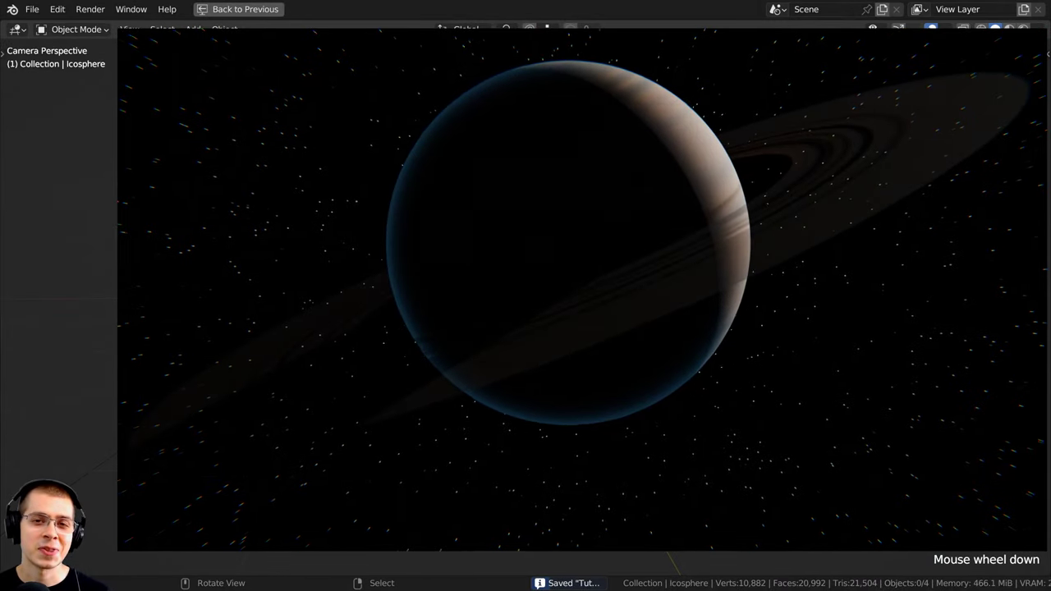